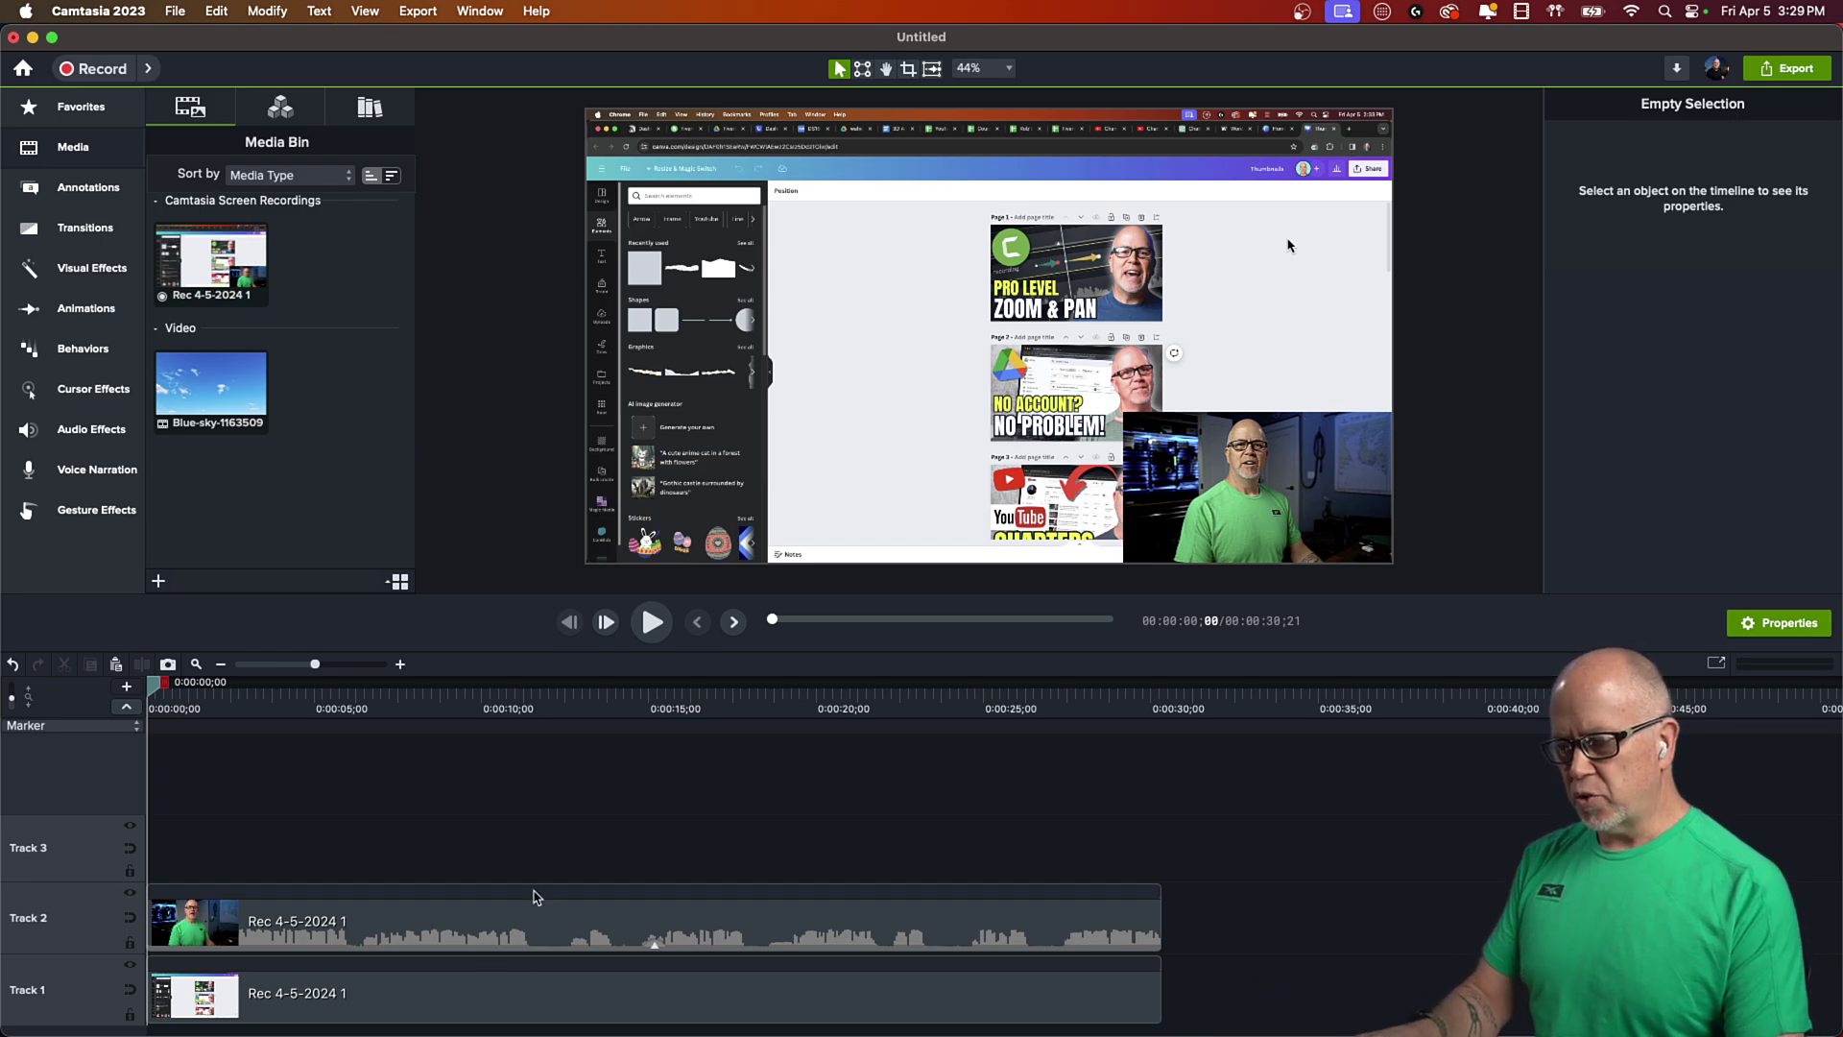
# - Inspect the screen and webcam clips of the recording and preview its first few seconds
pyautogui.press('super+a')
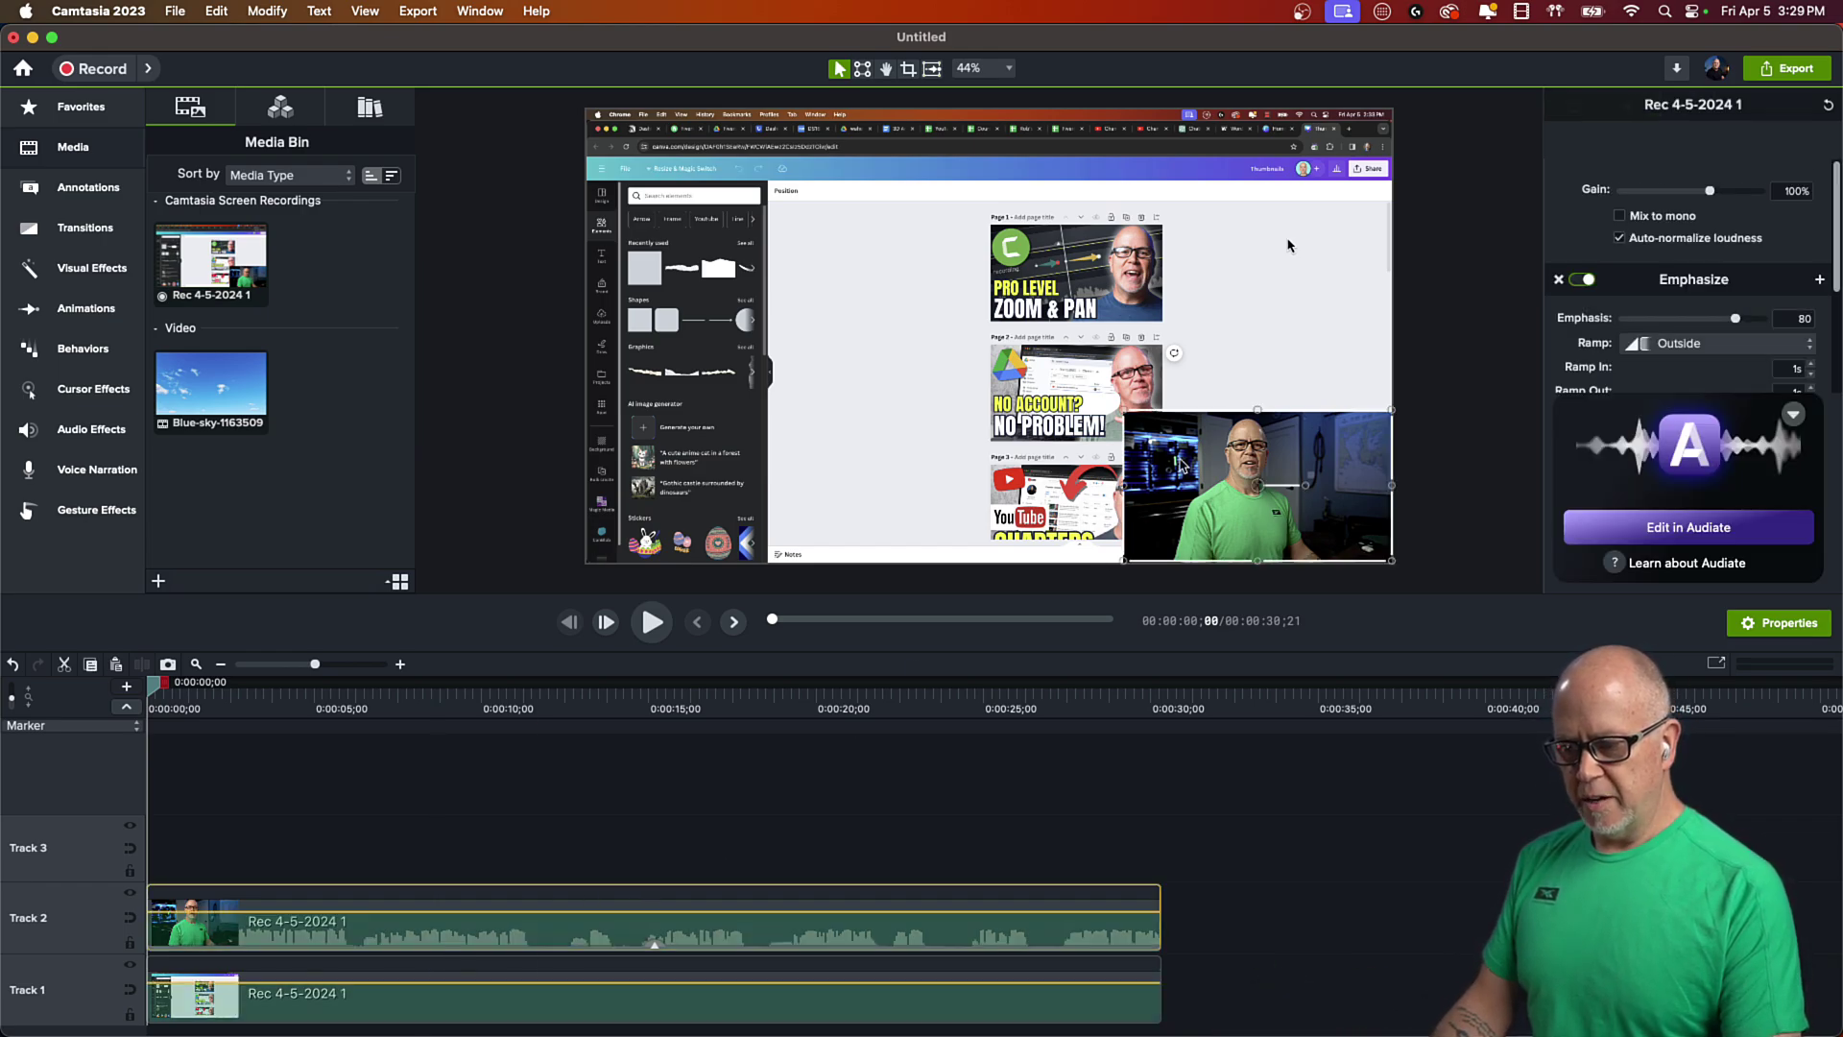
pyautogui.click(870, 347)
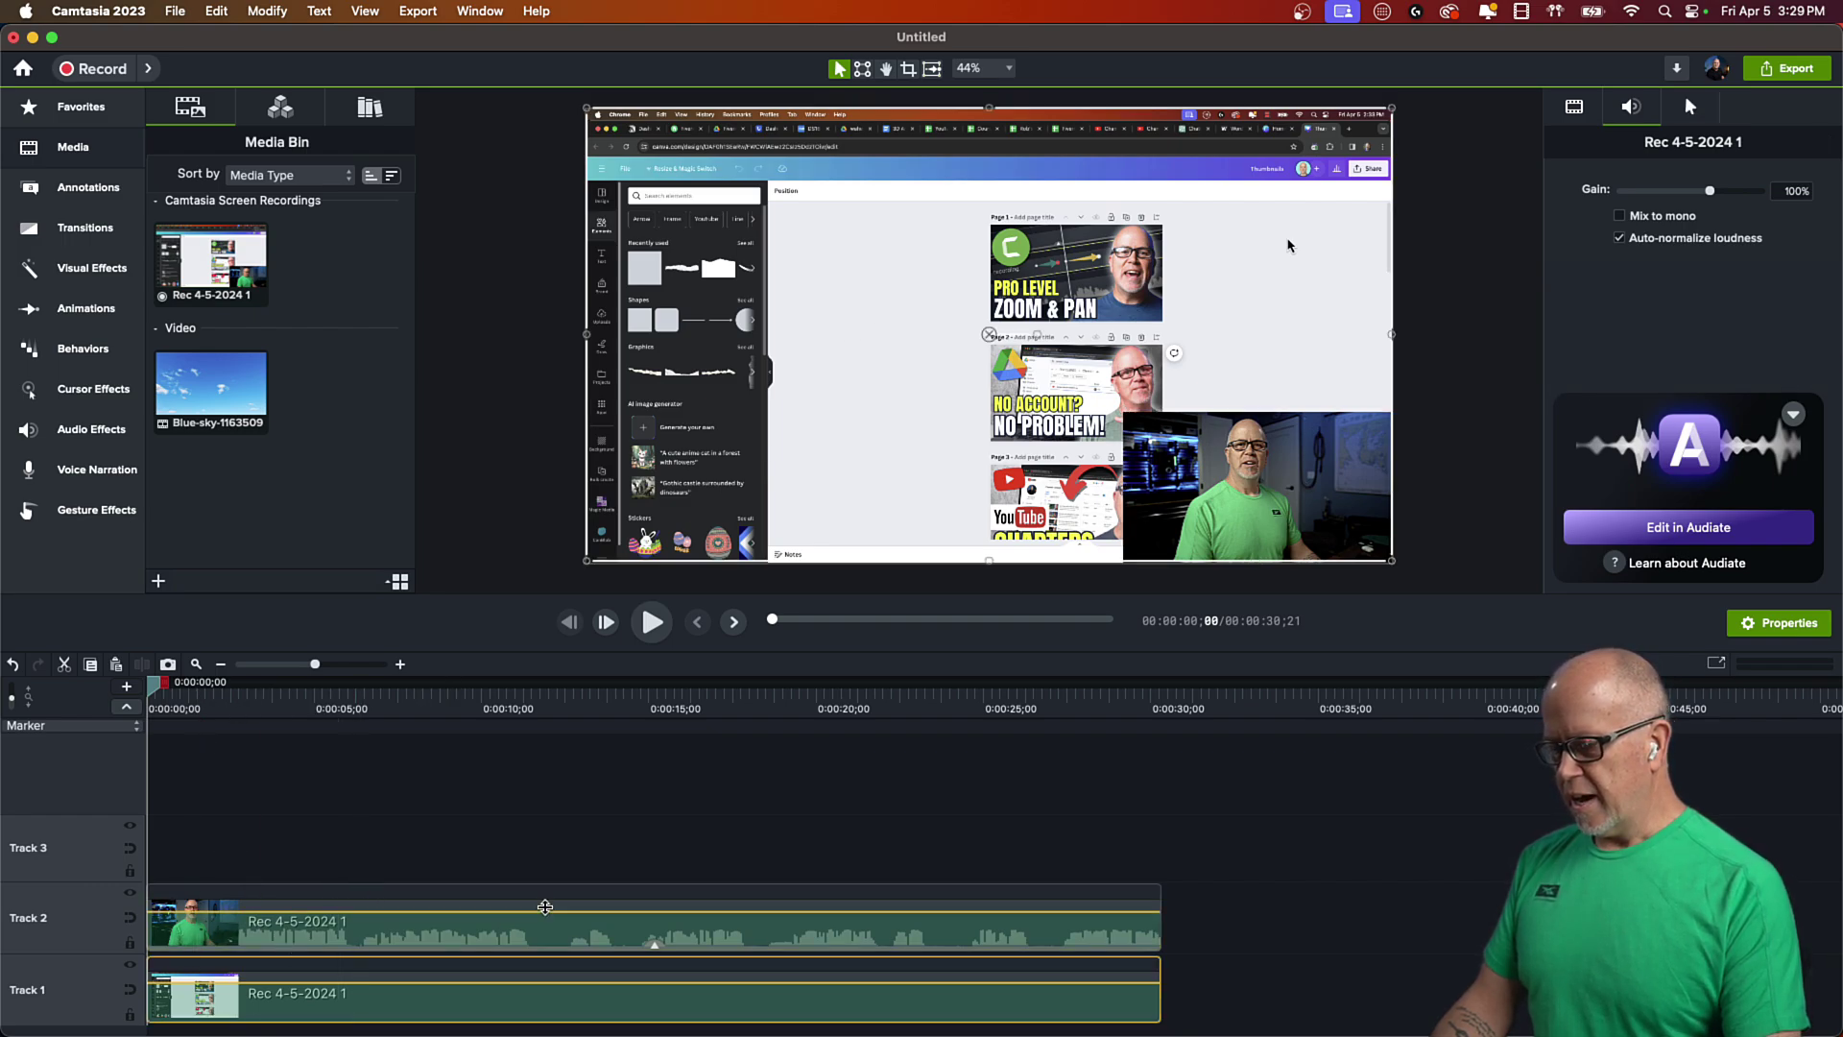
pyautogui.click(457, 939)
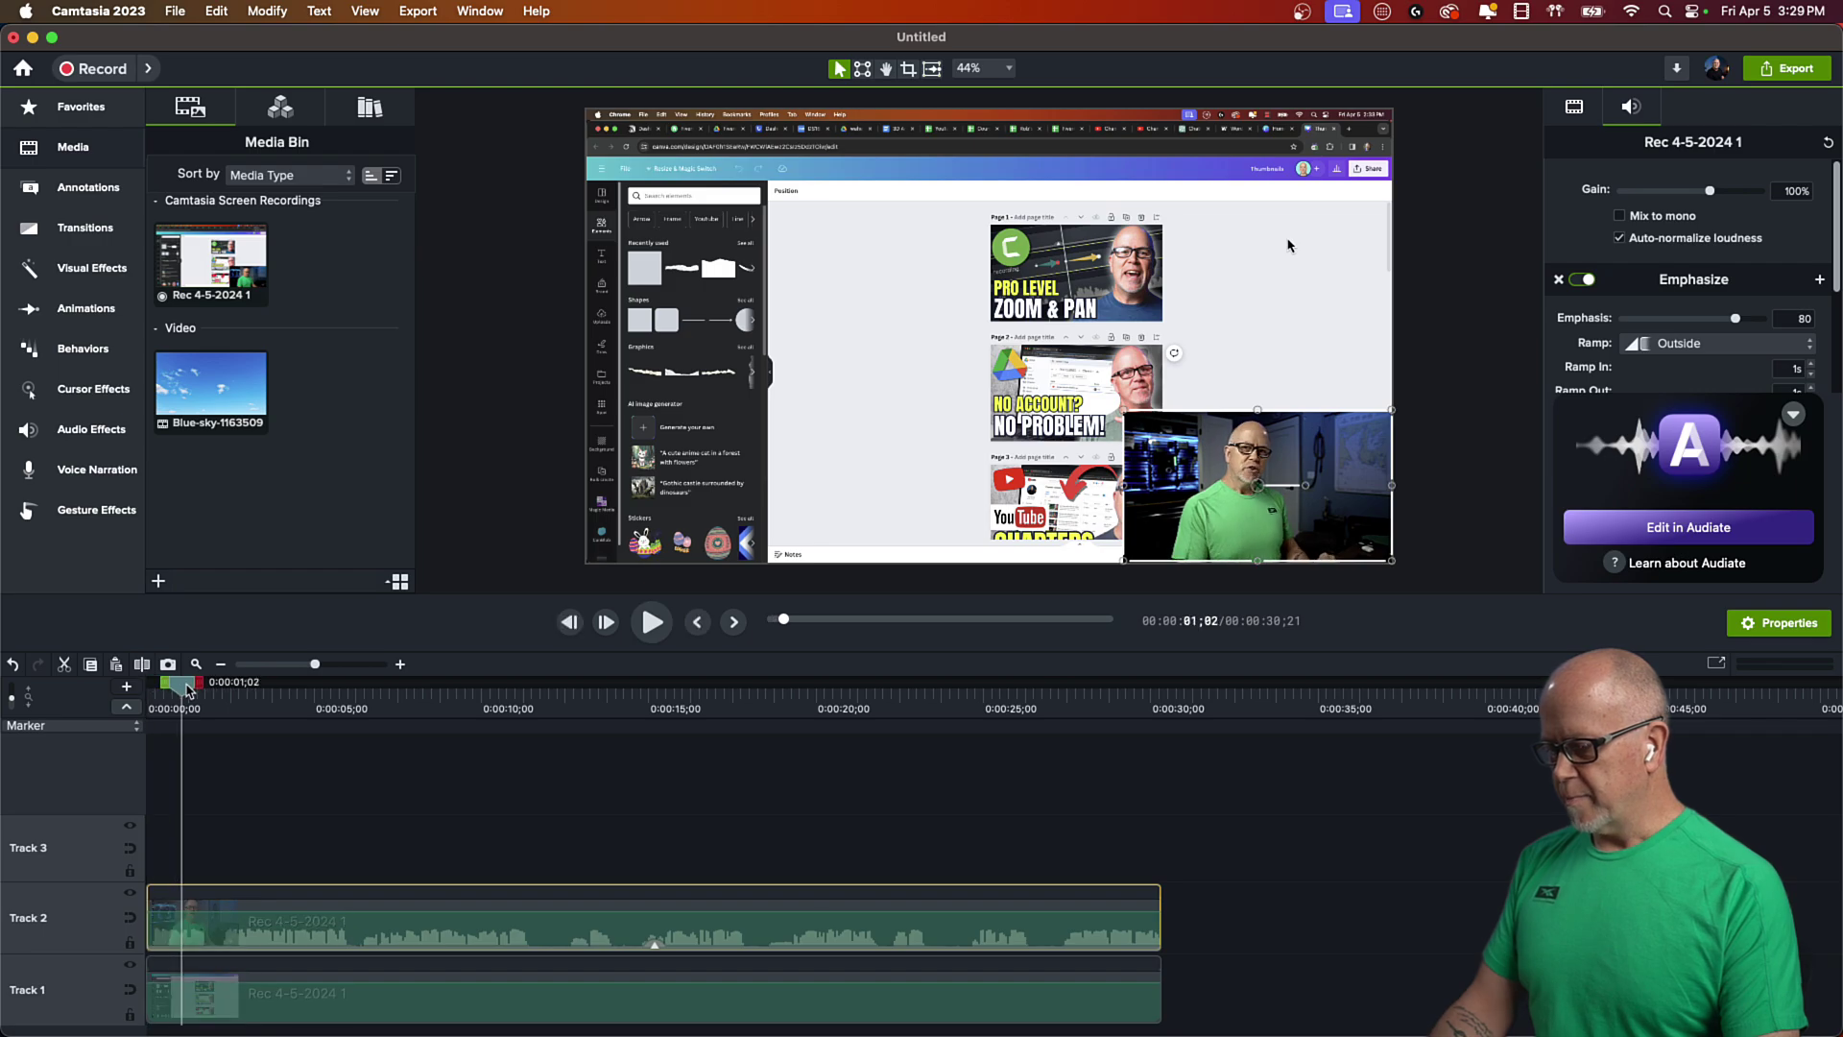
pyautogui.press('space')
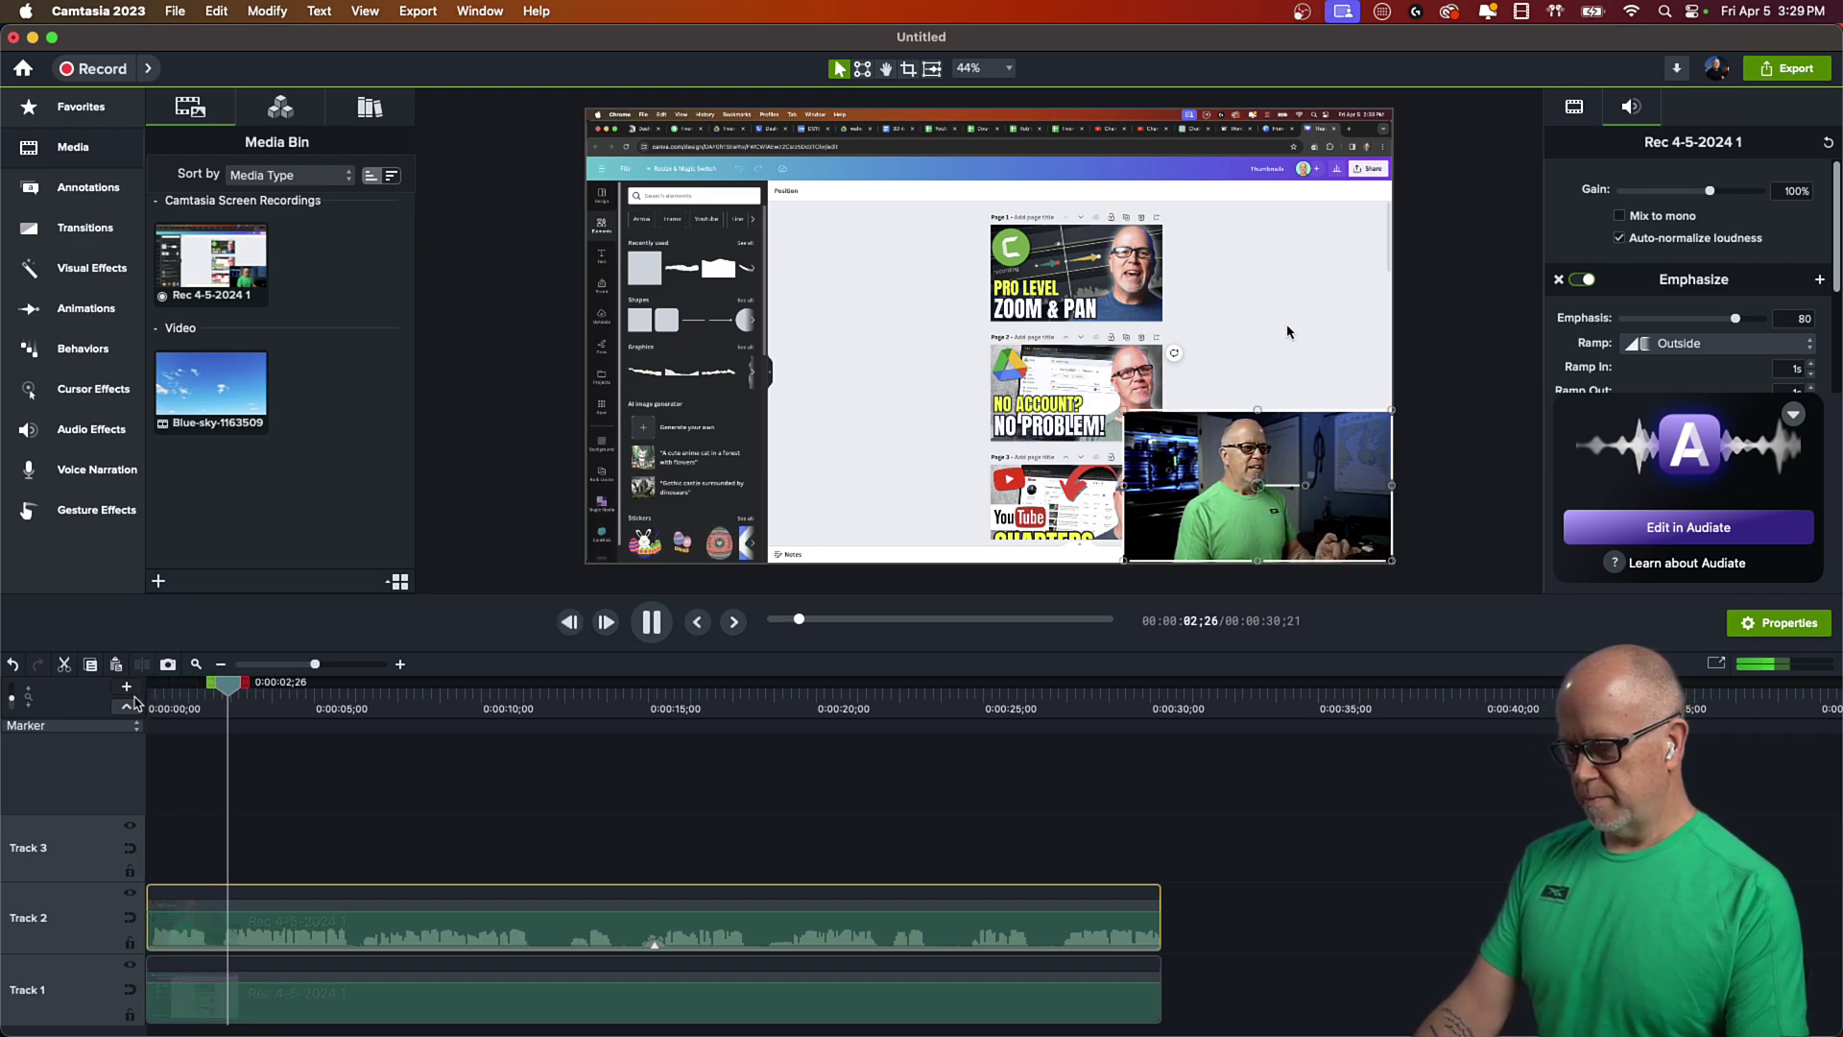
pyautogui.click(283, 694)
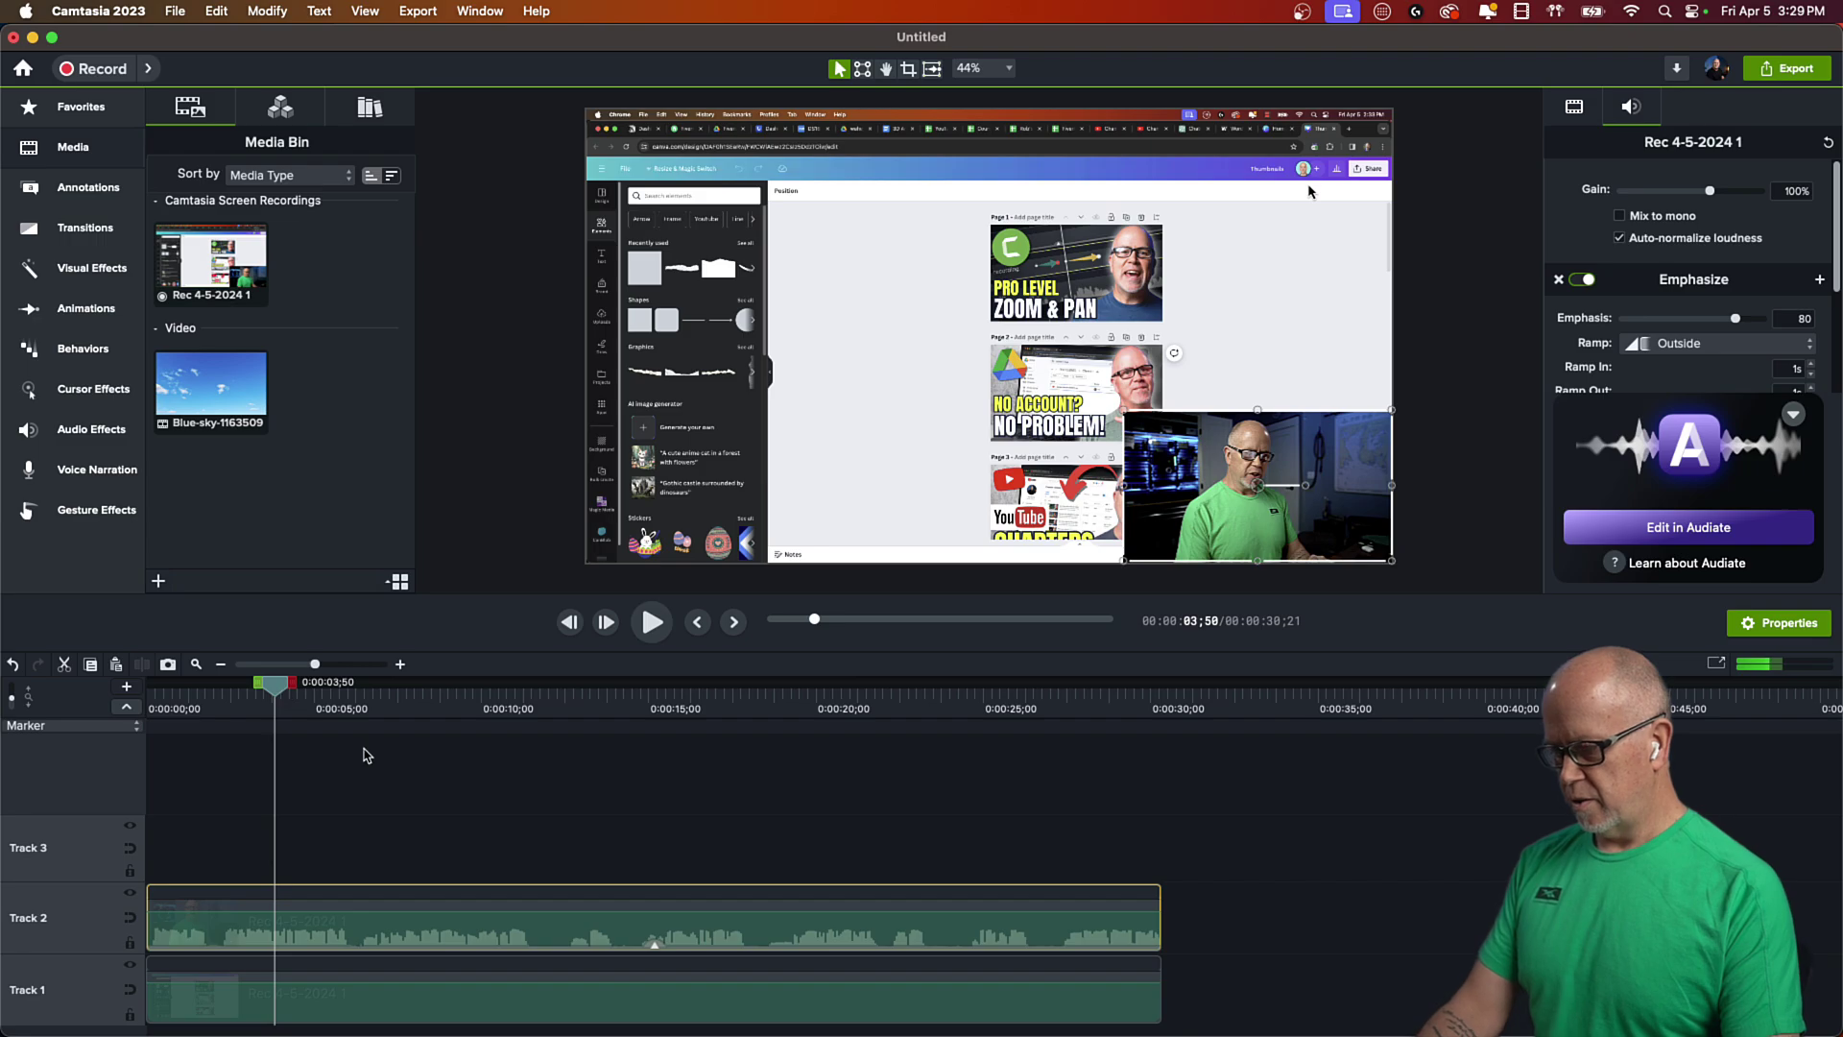
pyautogui.moveTo(278, 691); pyautogui.dragTo(142, 936)
pyautogui.click(246, 828)
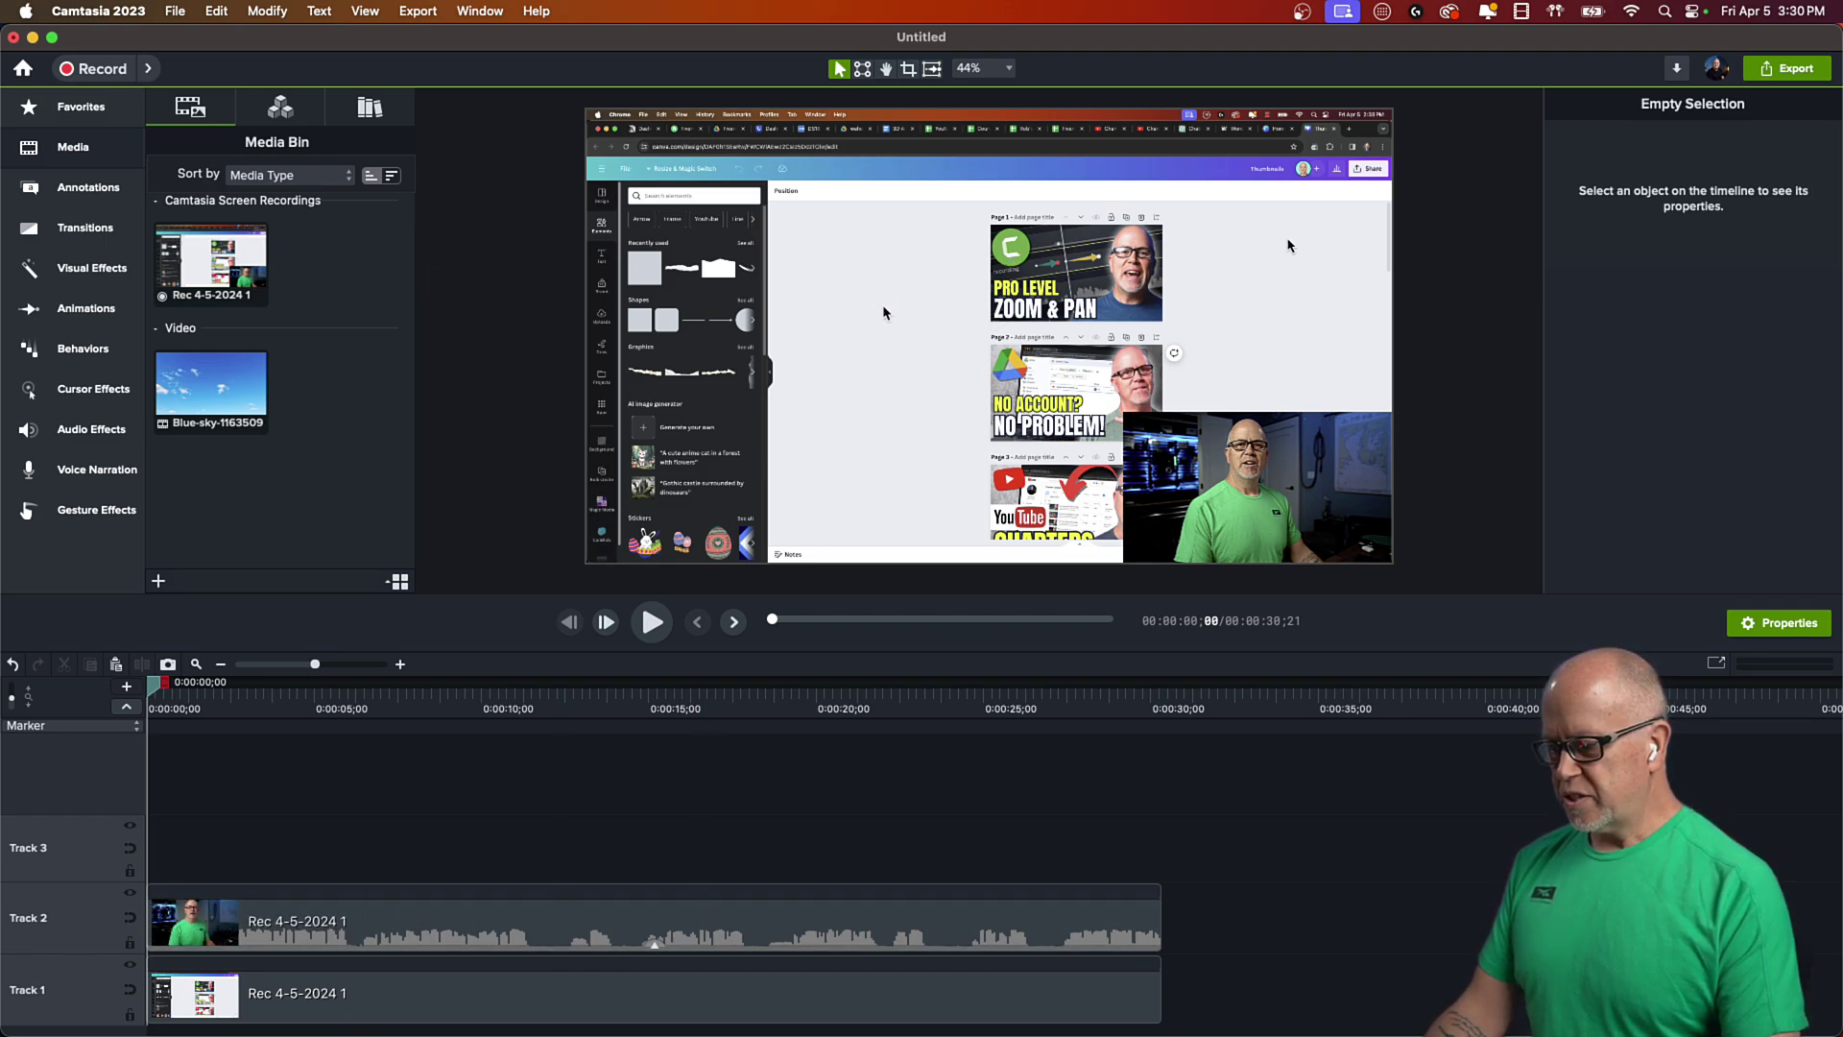
# - Scale the Track 1 screen recording down to about 80.4% of its size
pyautogui.click(478, 1007)
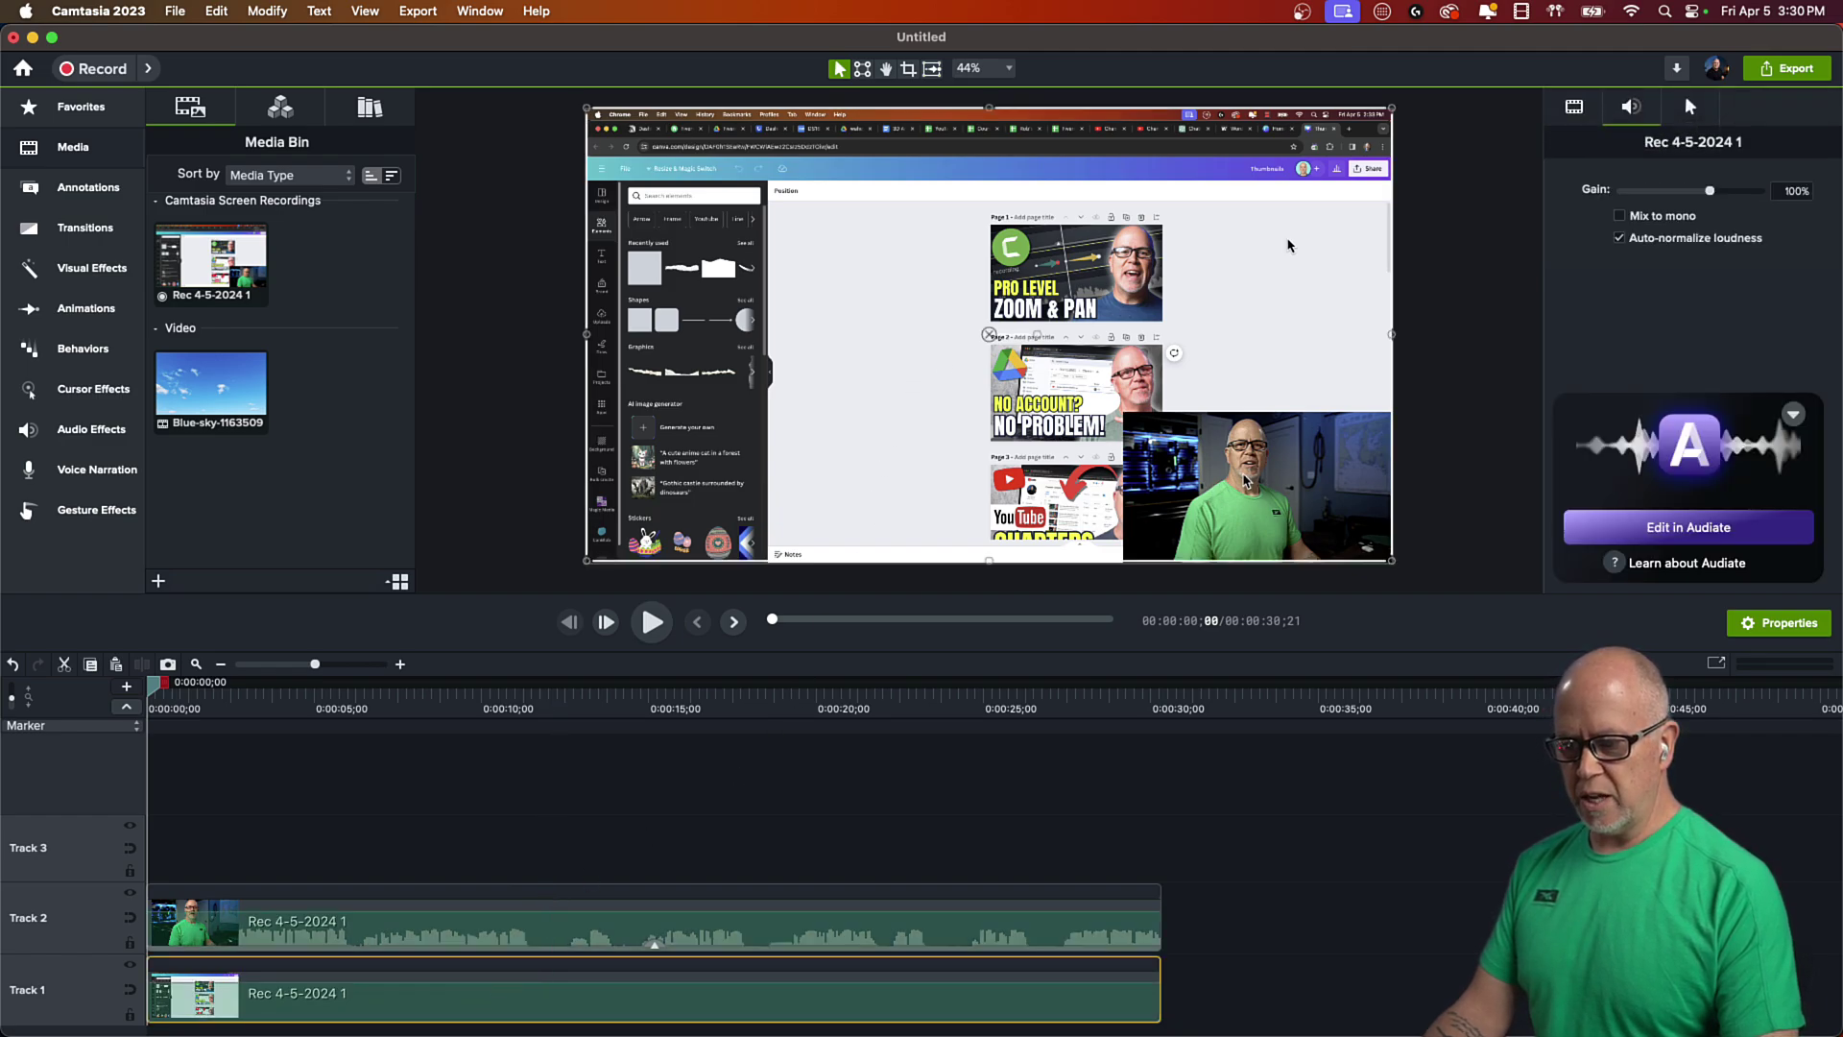
pyautogui.click(1245, 480)
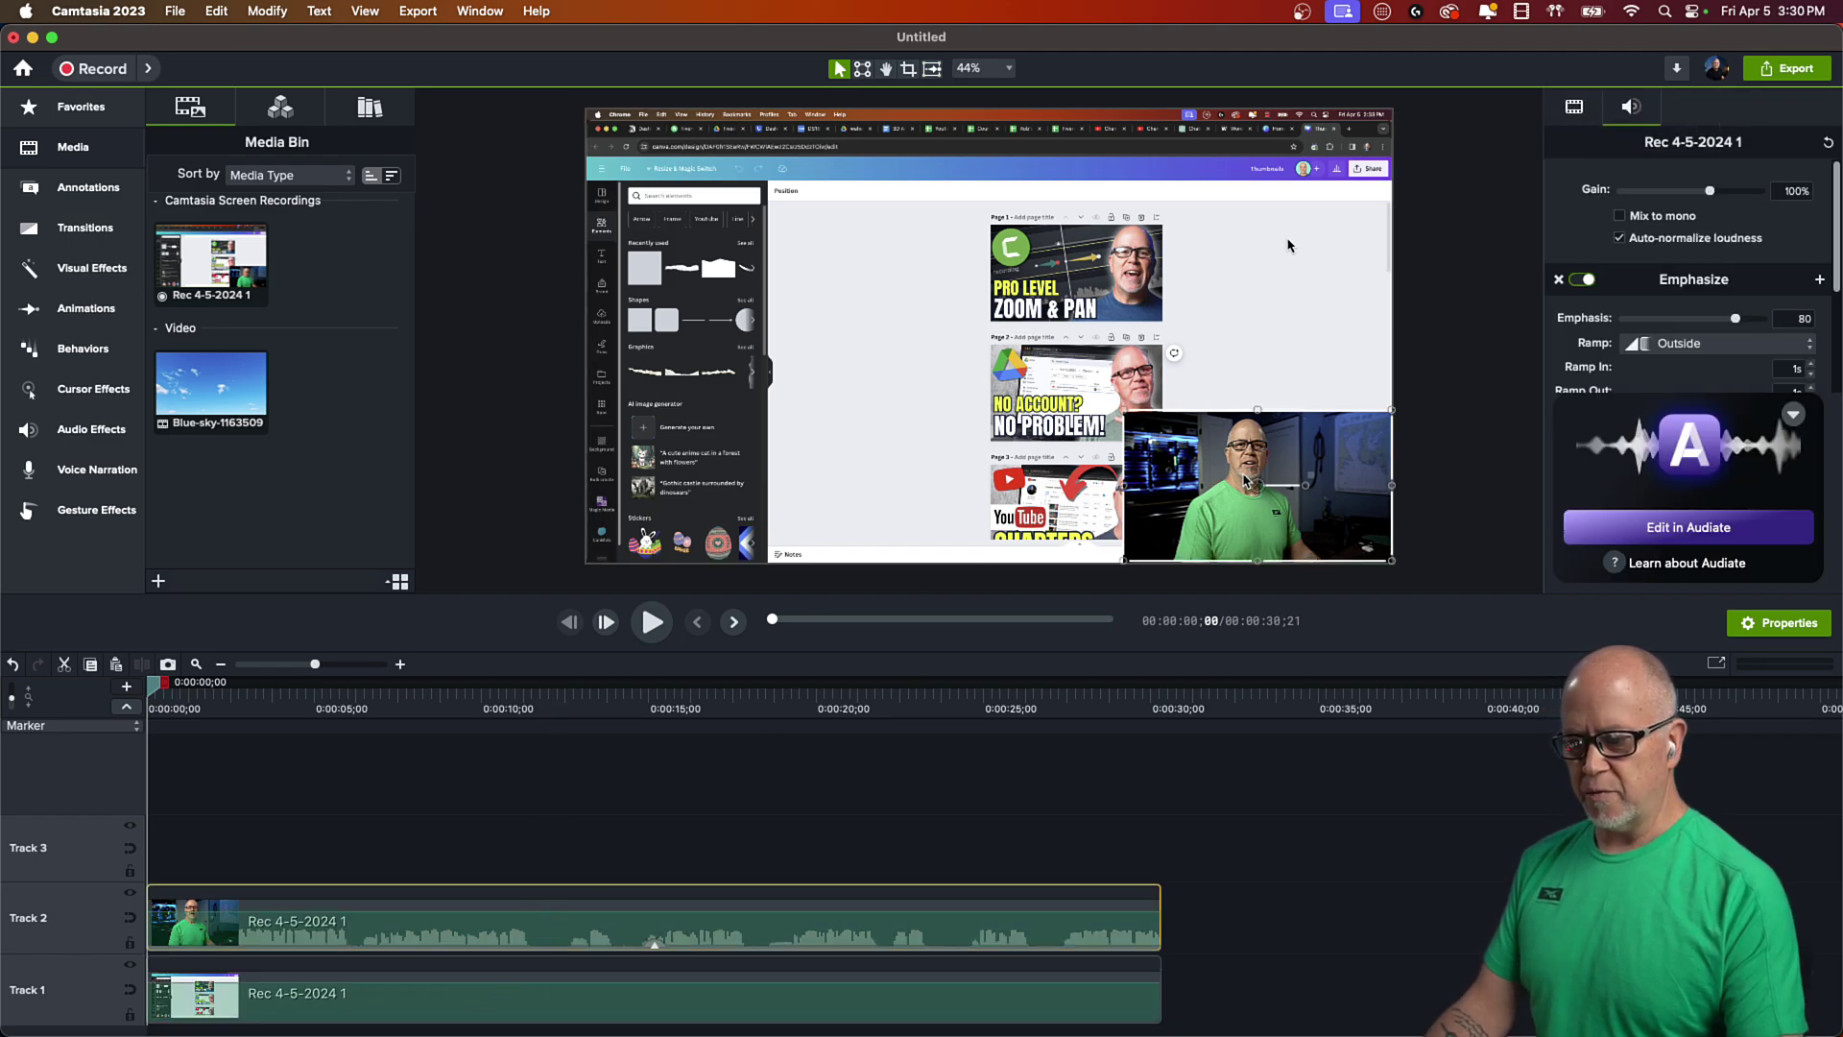
pyautogui.click(922, 397)
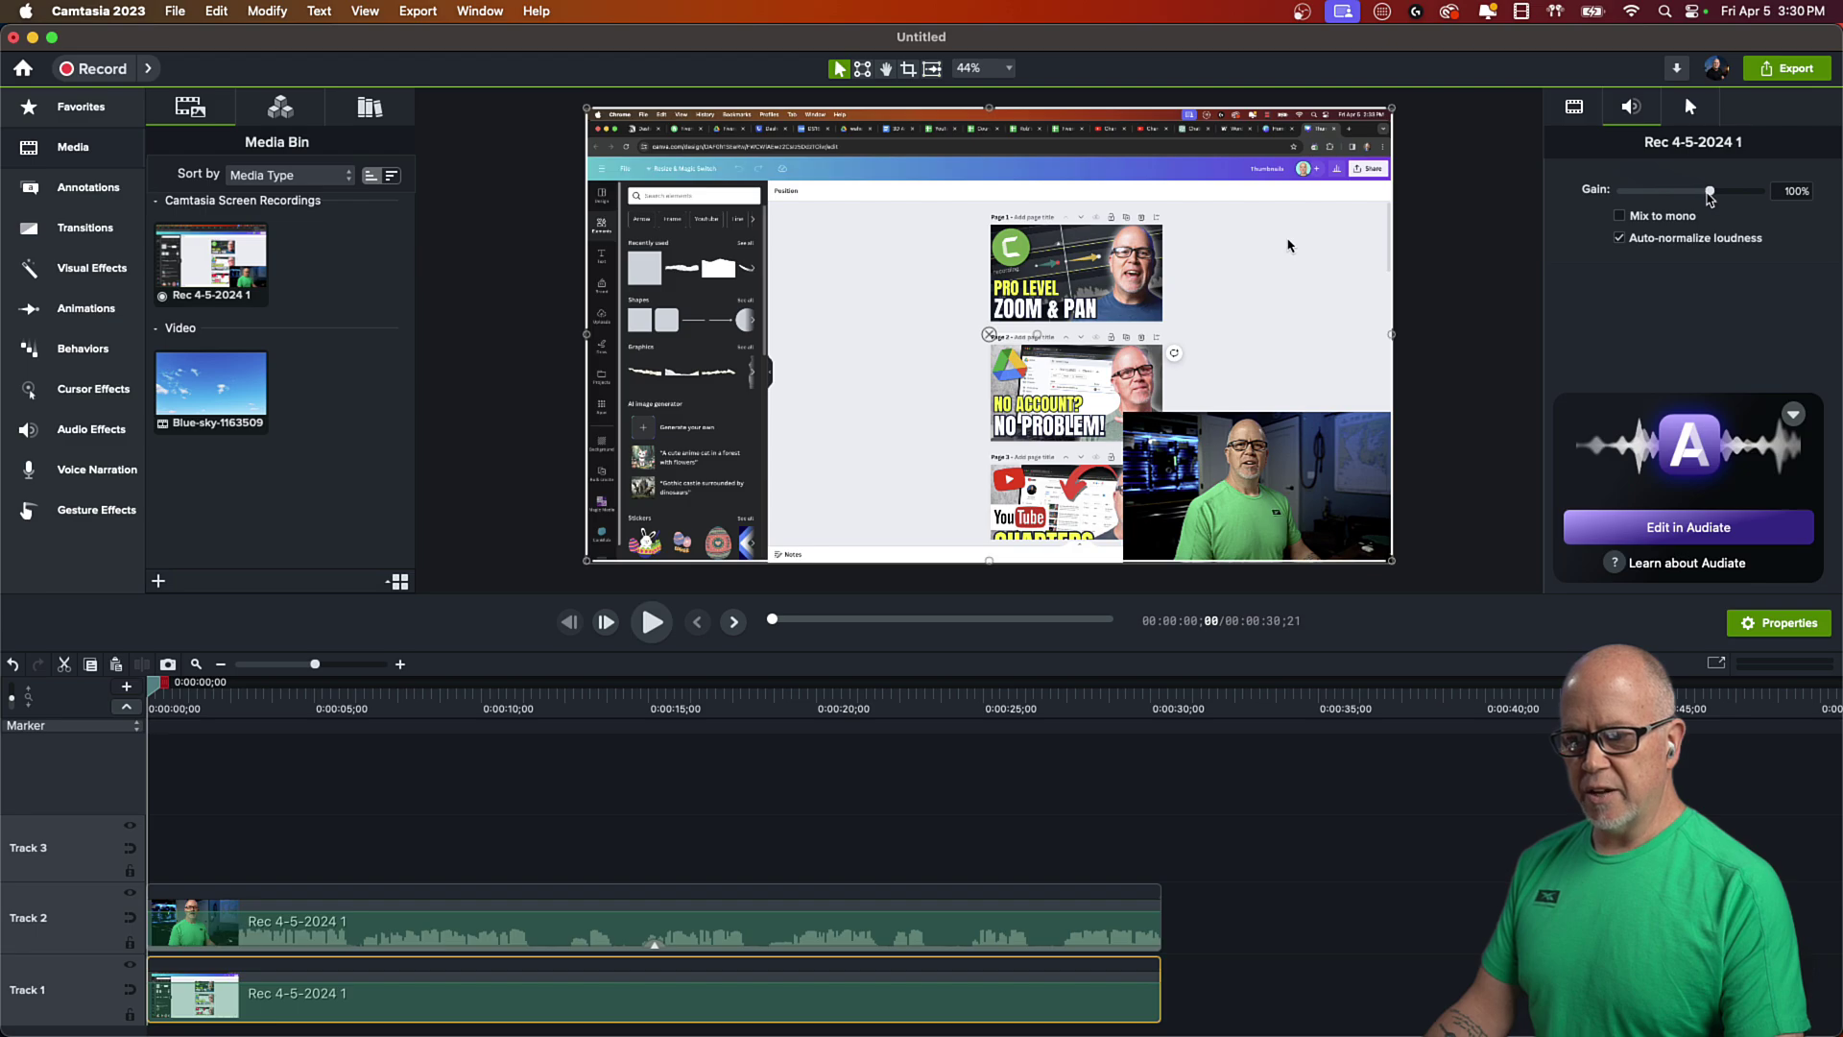
pyautogui.click(1575, 106)
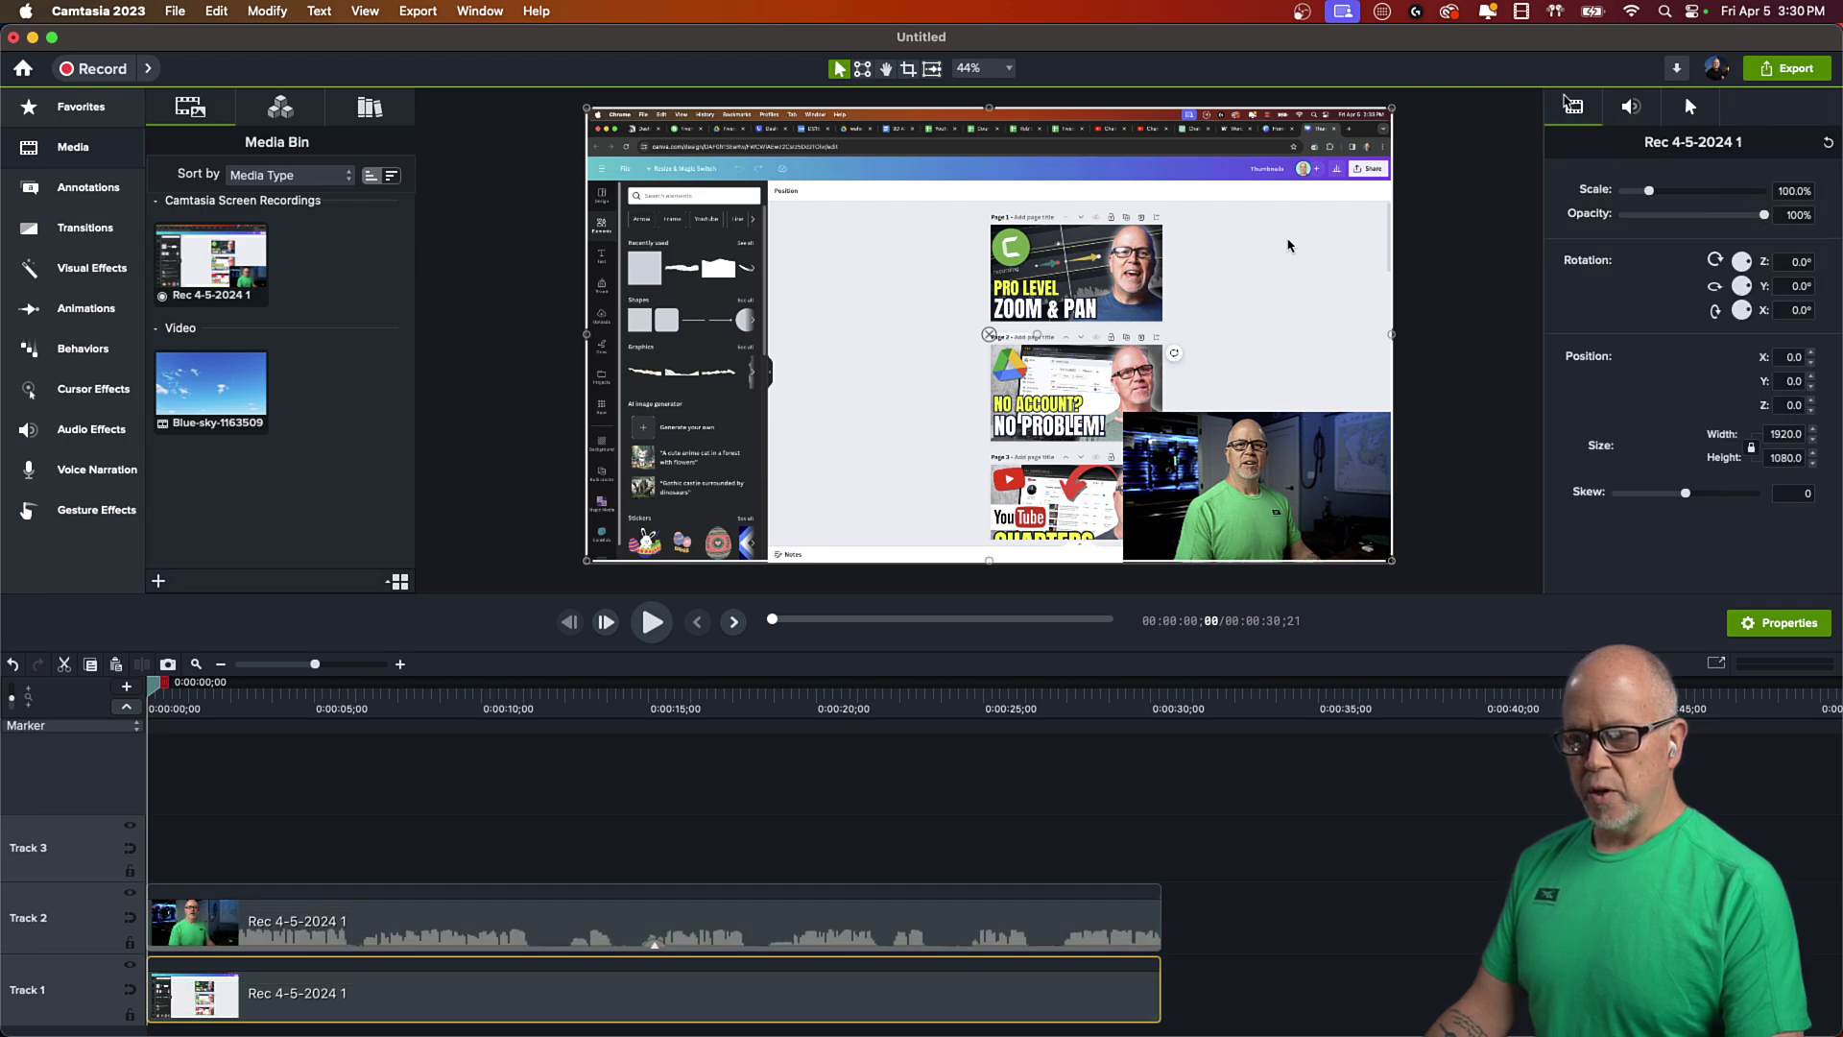
pyautogui.moveTo(1651, 191); pyautogui.dragTo(1643, 190)
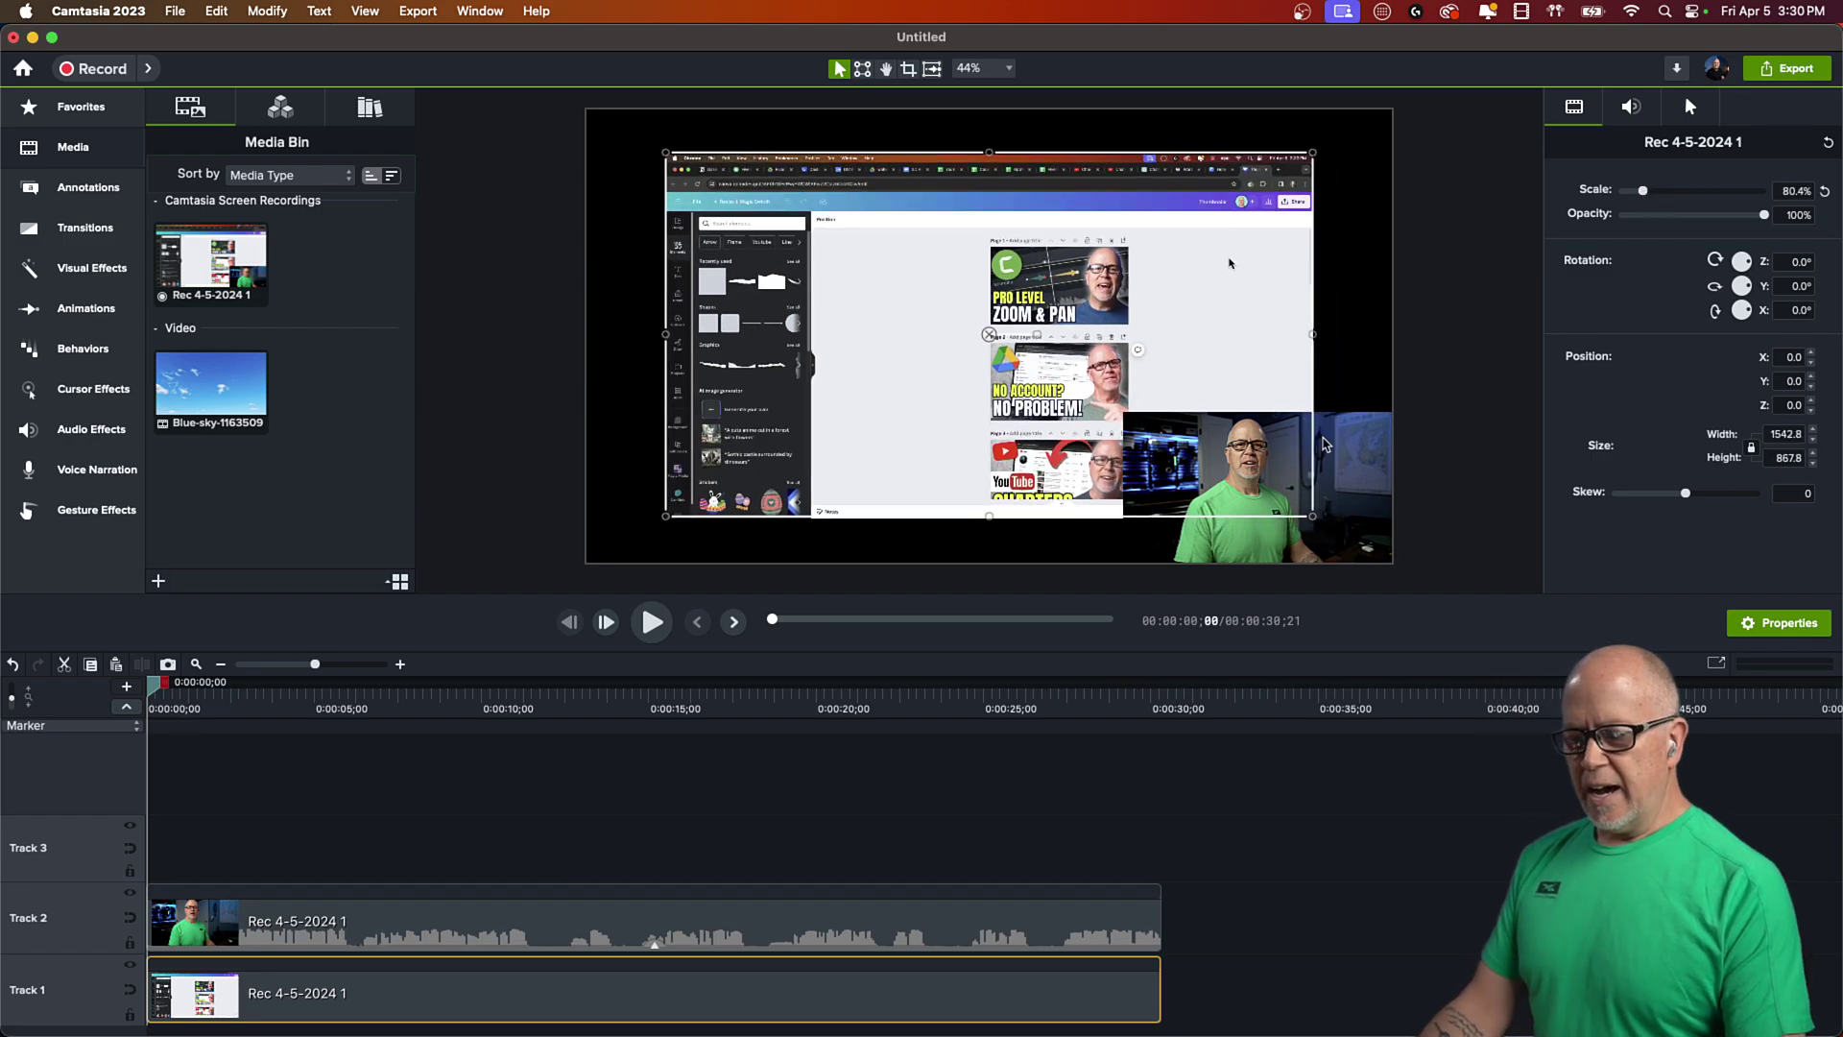
# - Enlarge the webcam clip to about 65.2% and apply the Mask visual effect to it
pyautogui.click(1230, 488)
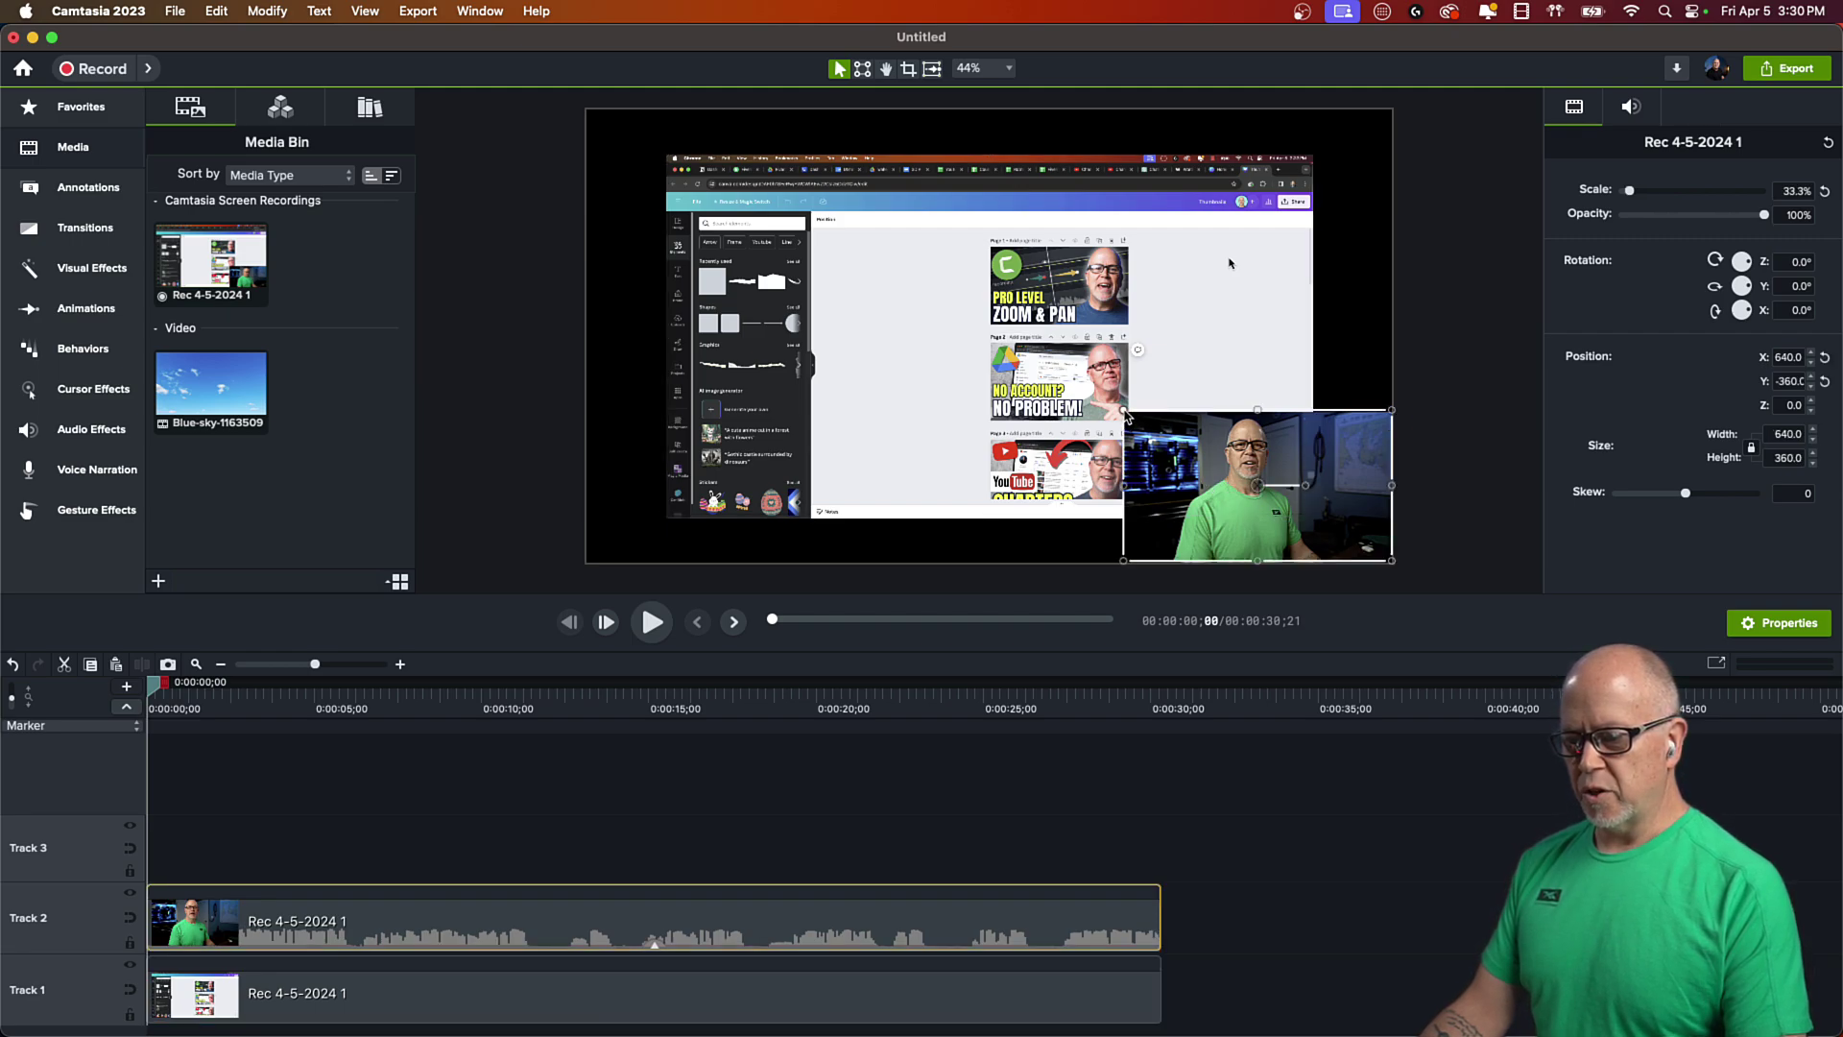
pyautogui.moveTo(1125, 411); pyautogui.dragTo(867, 267)
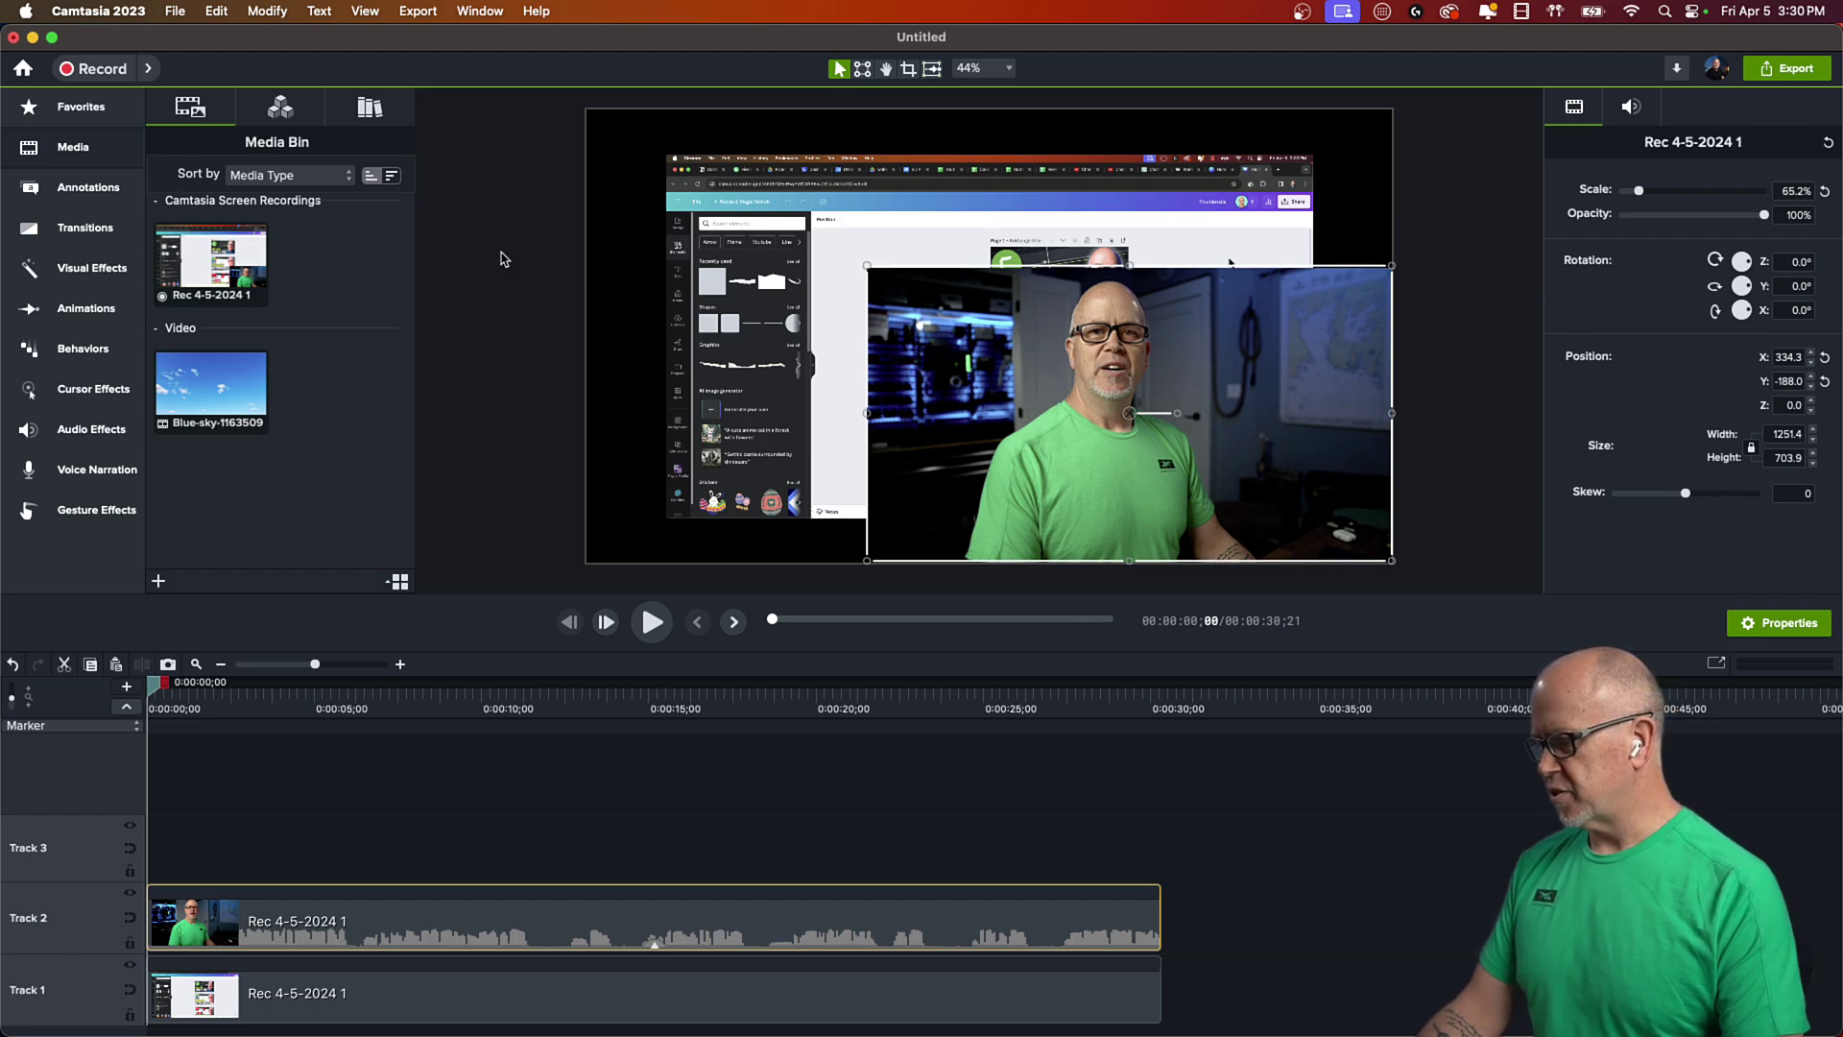
pyautogui.click(86, 273)
pyautogui.scroll(-5, 271, 425)
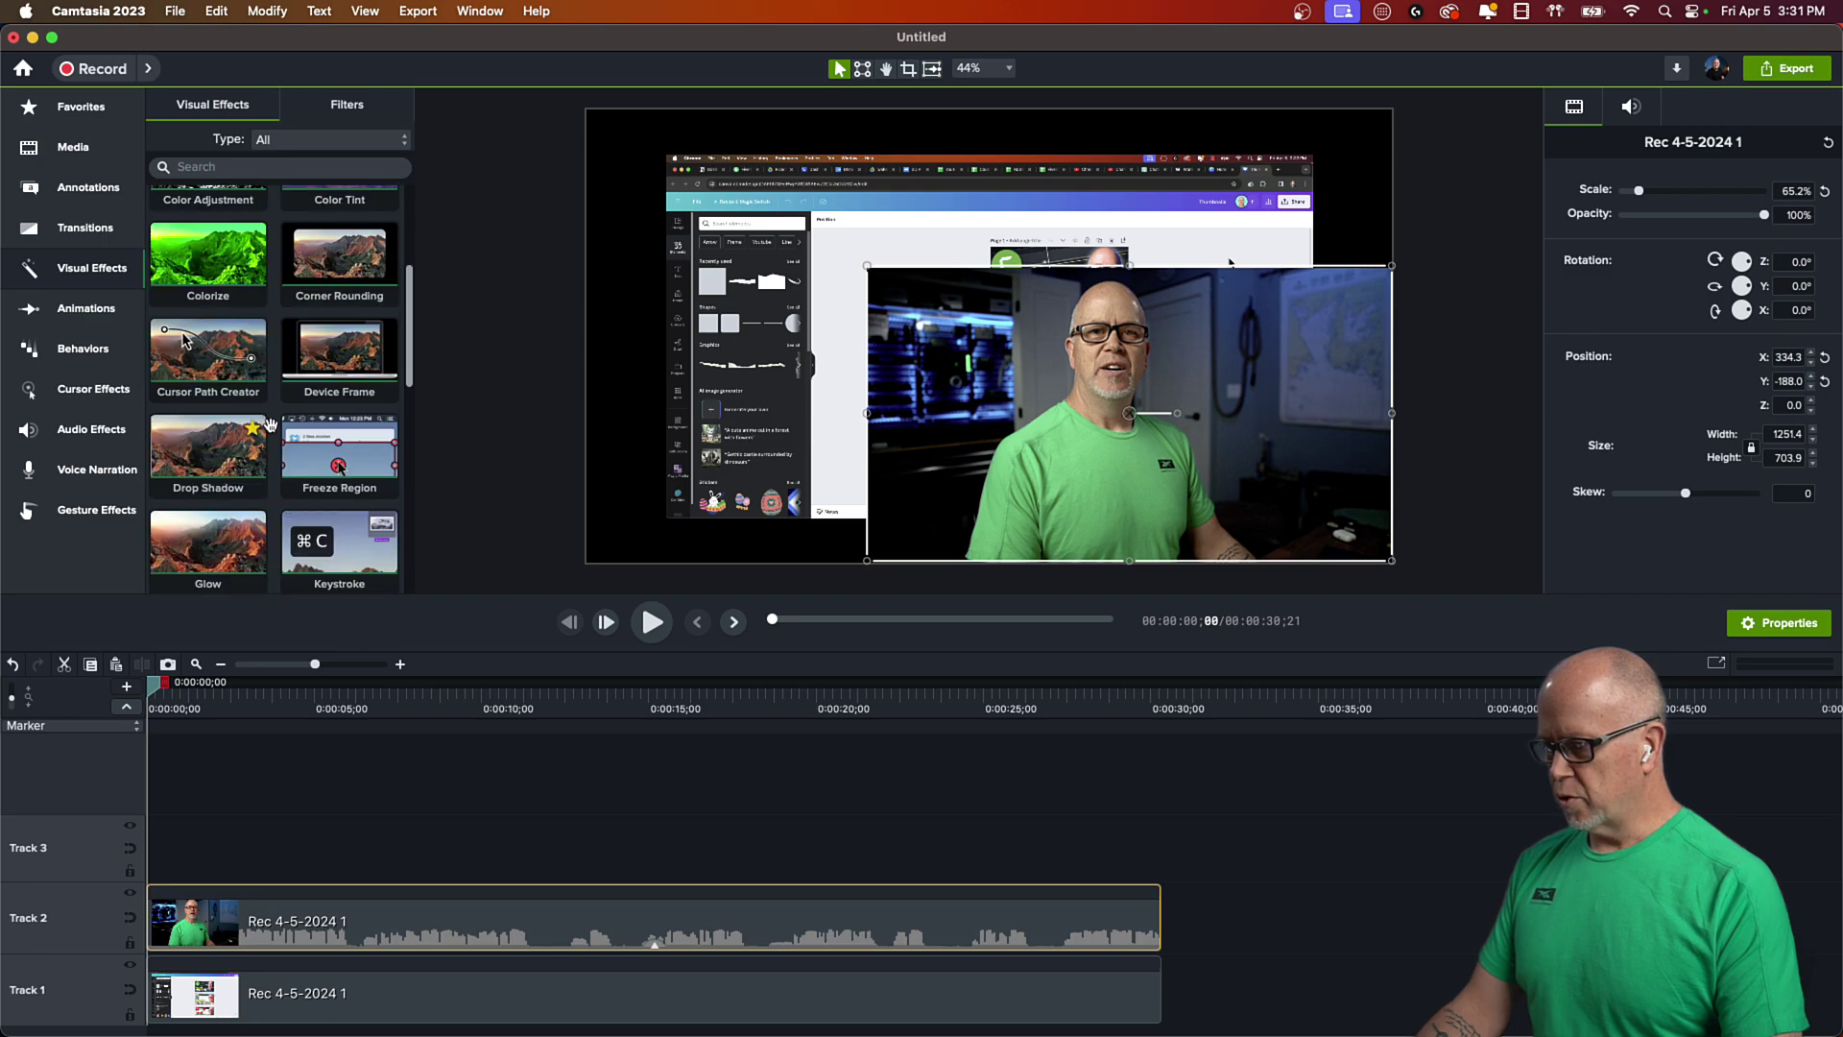
pyautogui.scroll(-5, 271, 425)
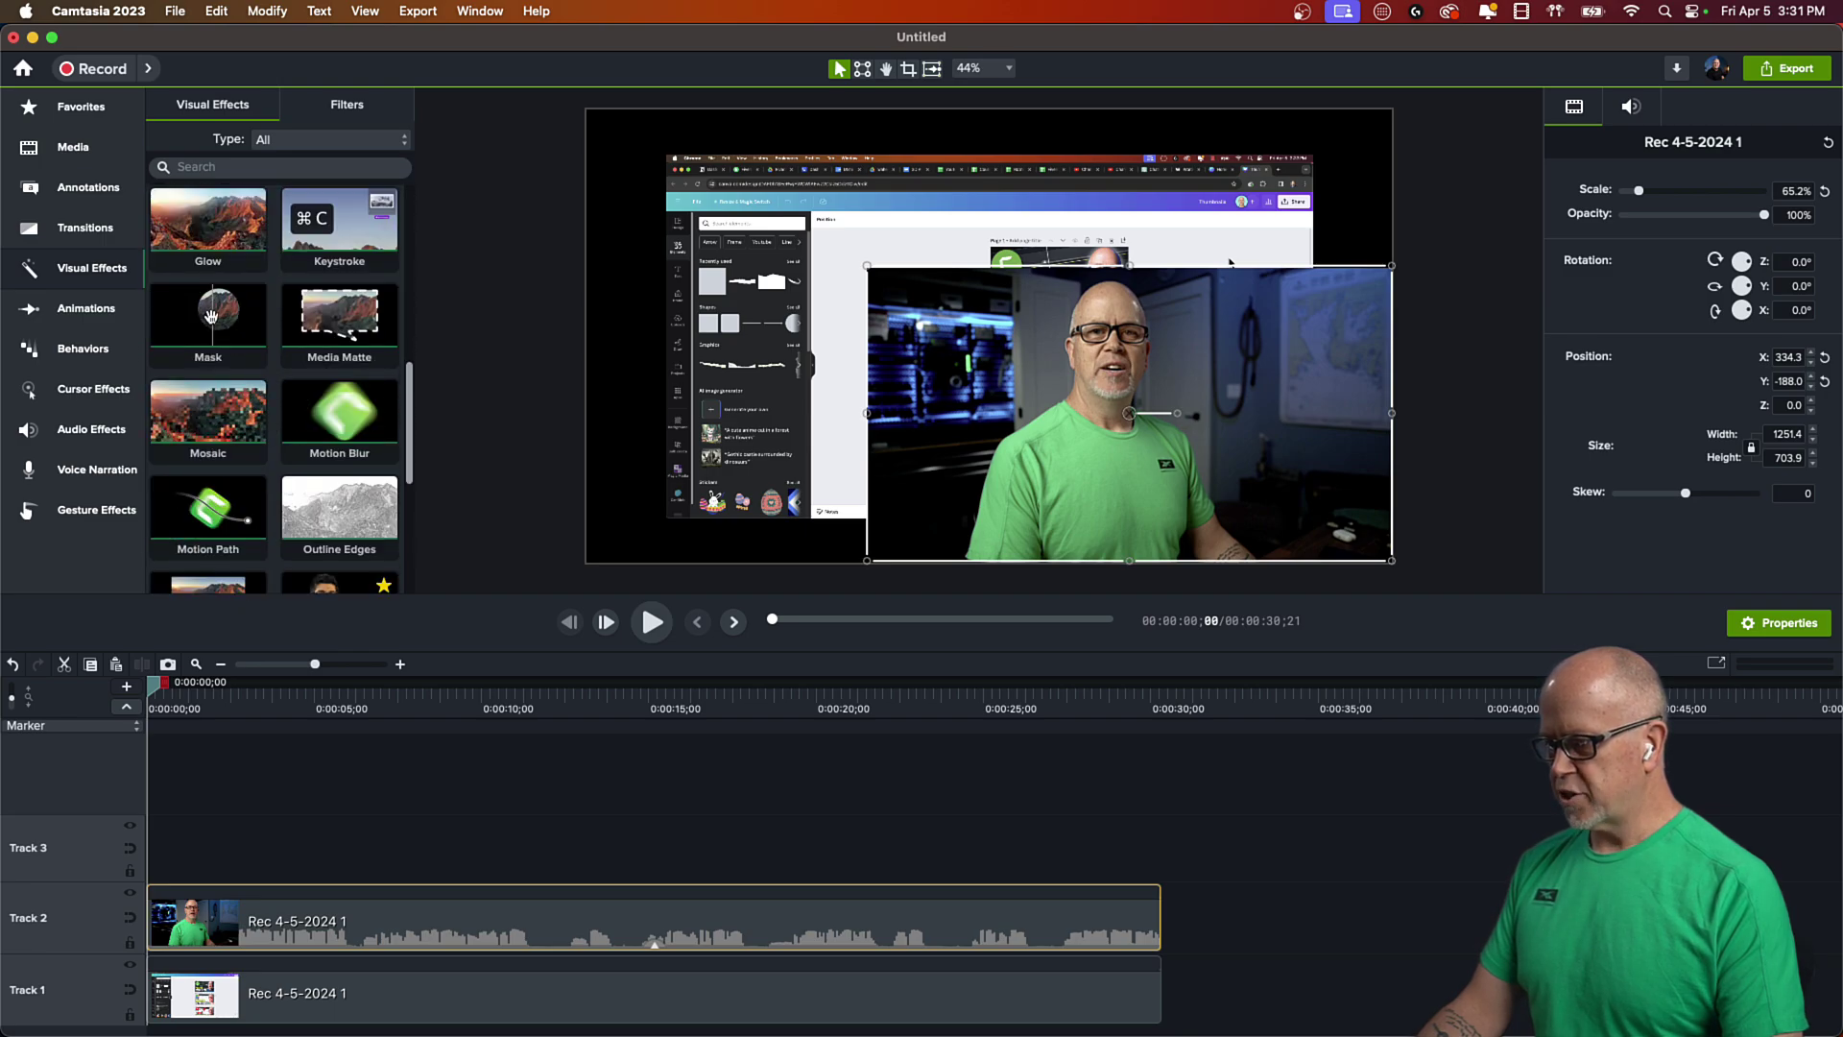
pyautogui.moveTo(205, 313); pyautogui.dragTo(528, 924)
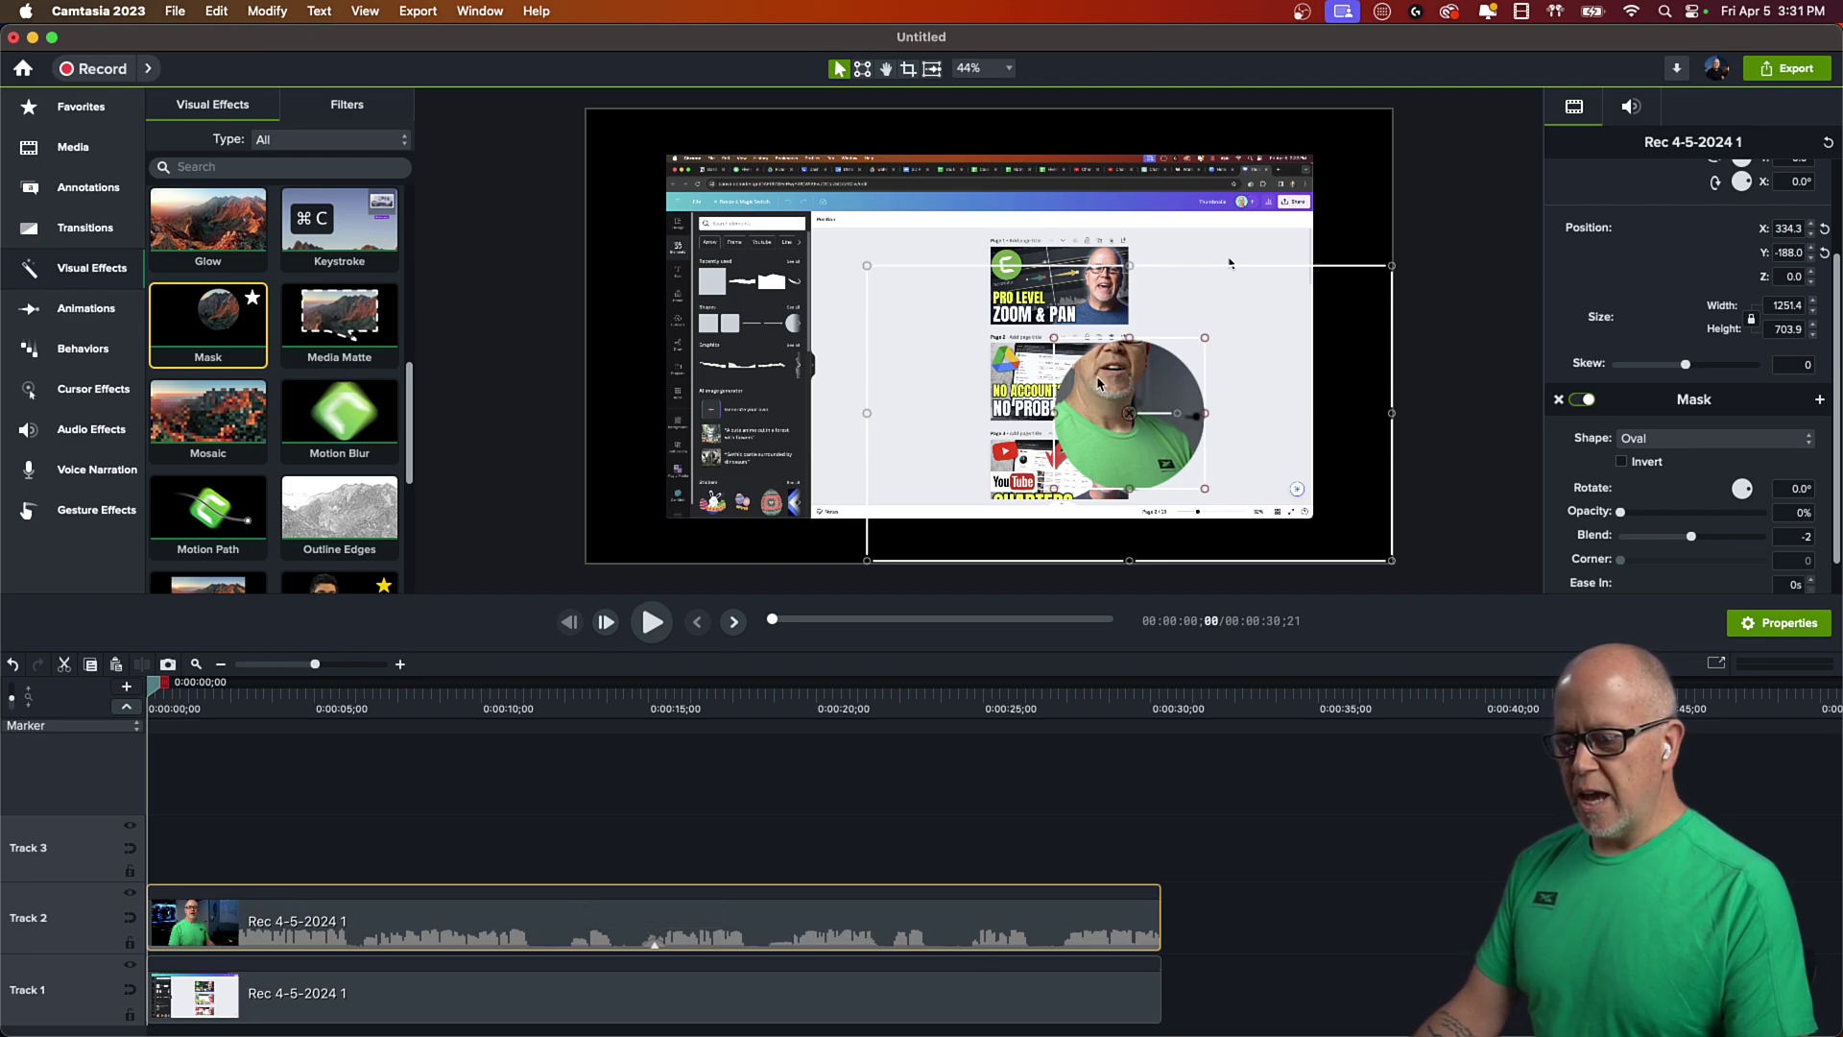
# - Turn off canvas snapping and shift the webcam clip slightly to about X 337.4, Y -187.8
pyautogui.moveTo(1099, 384)
pyautogui.mouseDown()
pyautogui.moveTo(1020, 382)
pyautogui.moveTo(1101, 300)
pyautogui.moveTo(1090, 390)
pyautogui.moveTo(1038, 374)
pyautogui.moveTo(1081, 378)
pyautogui.mouseUp()
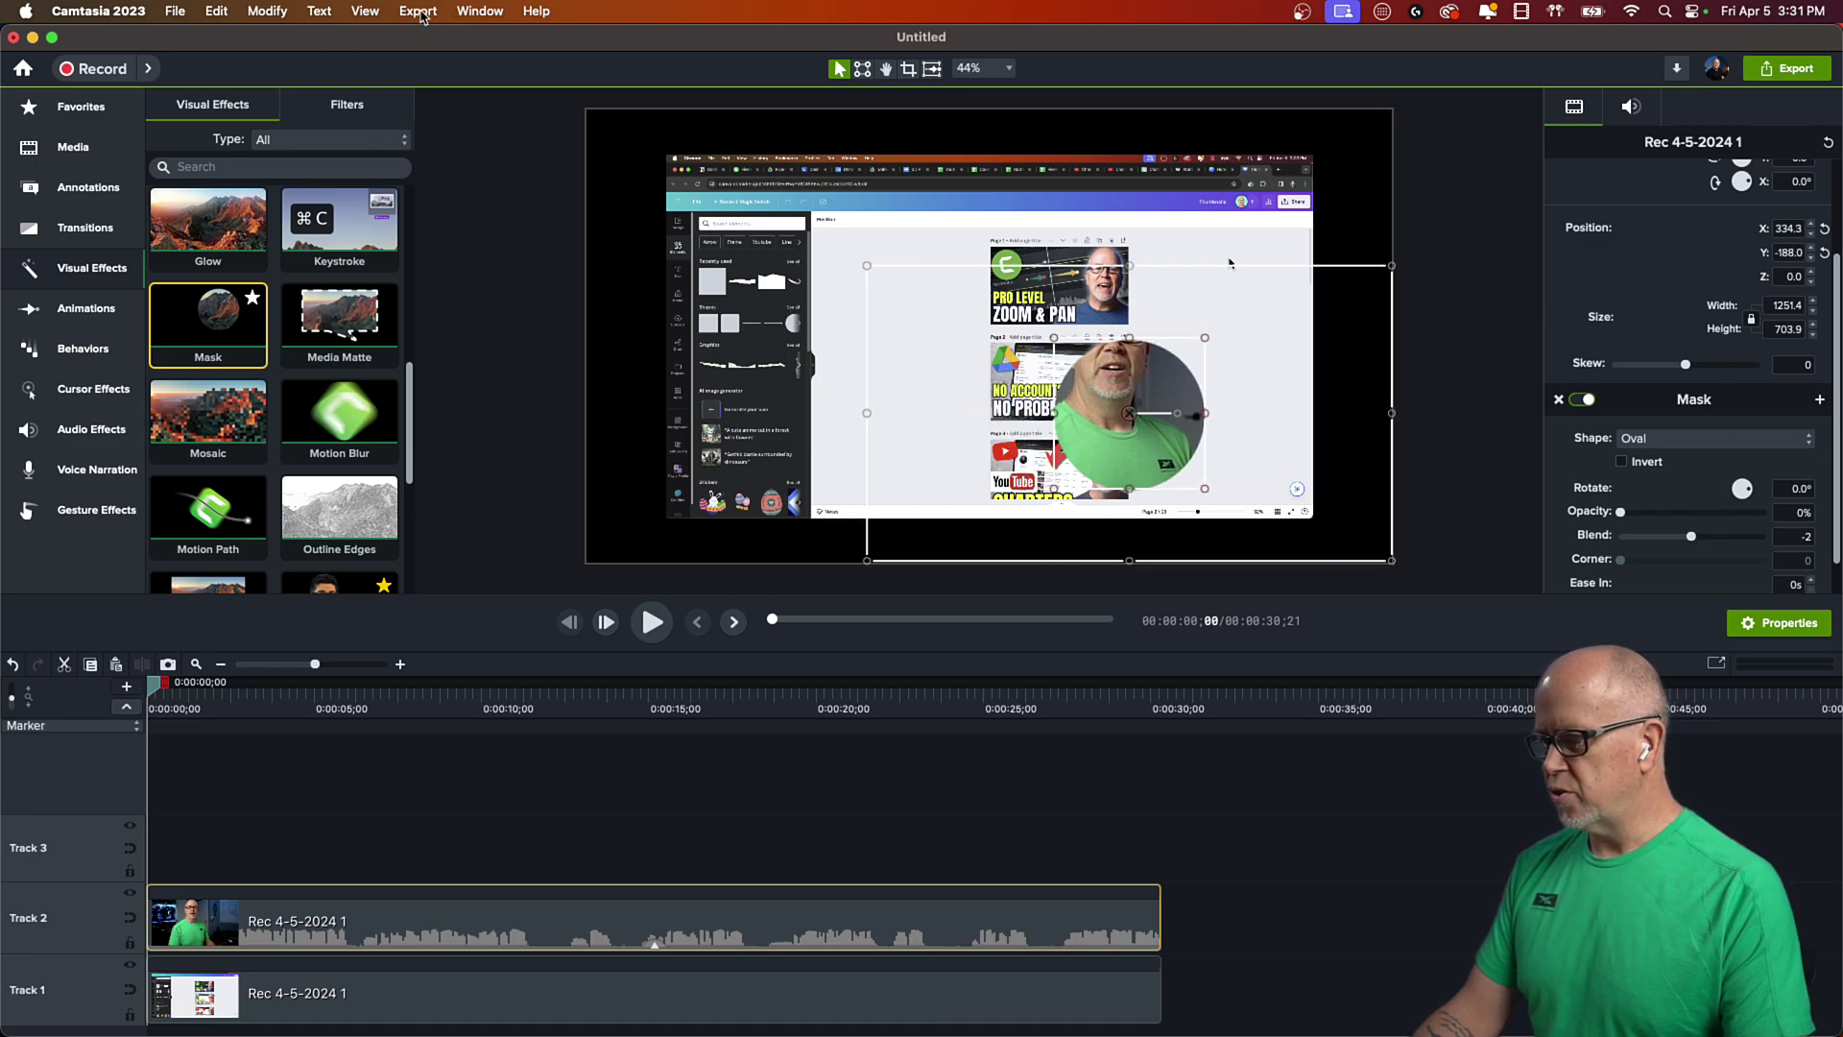
pyautogui.click(367, 12)
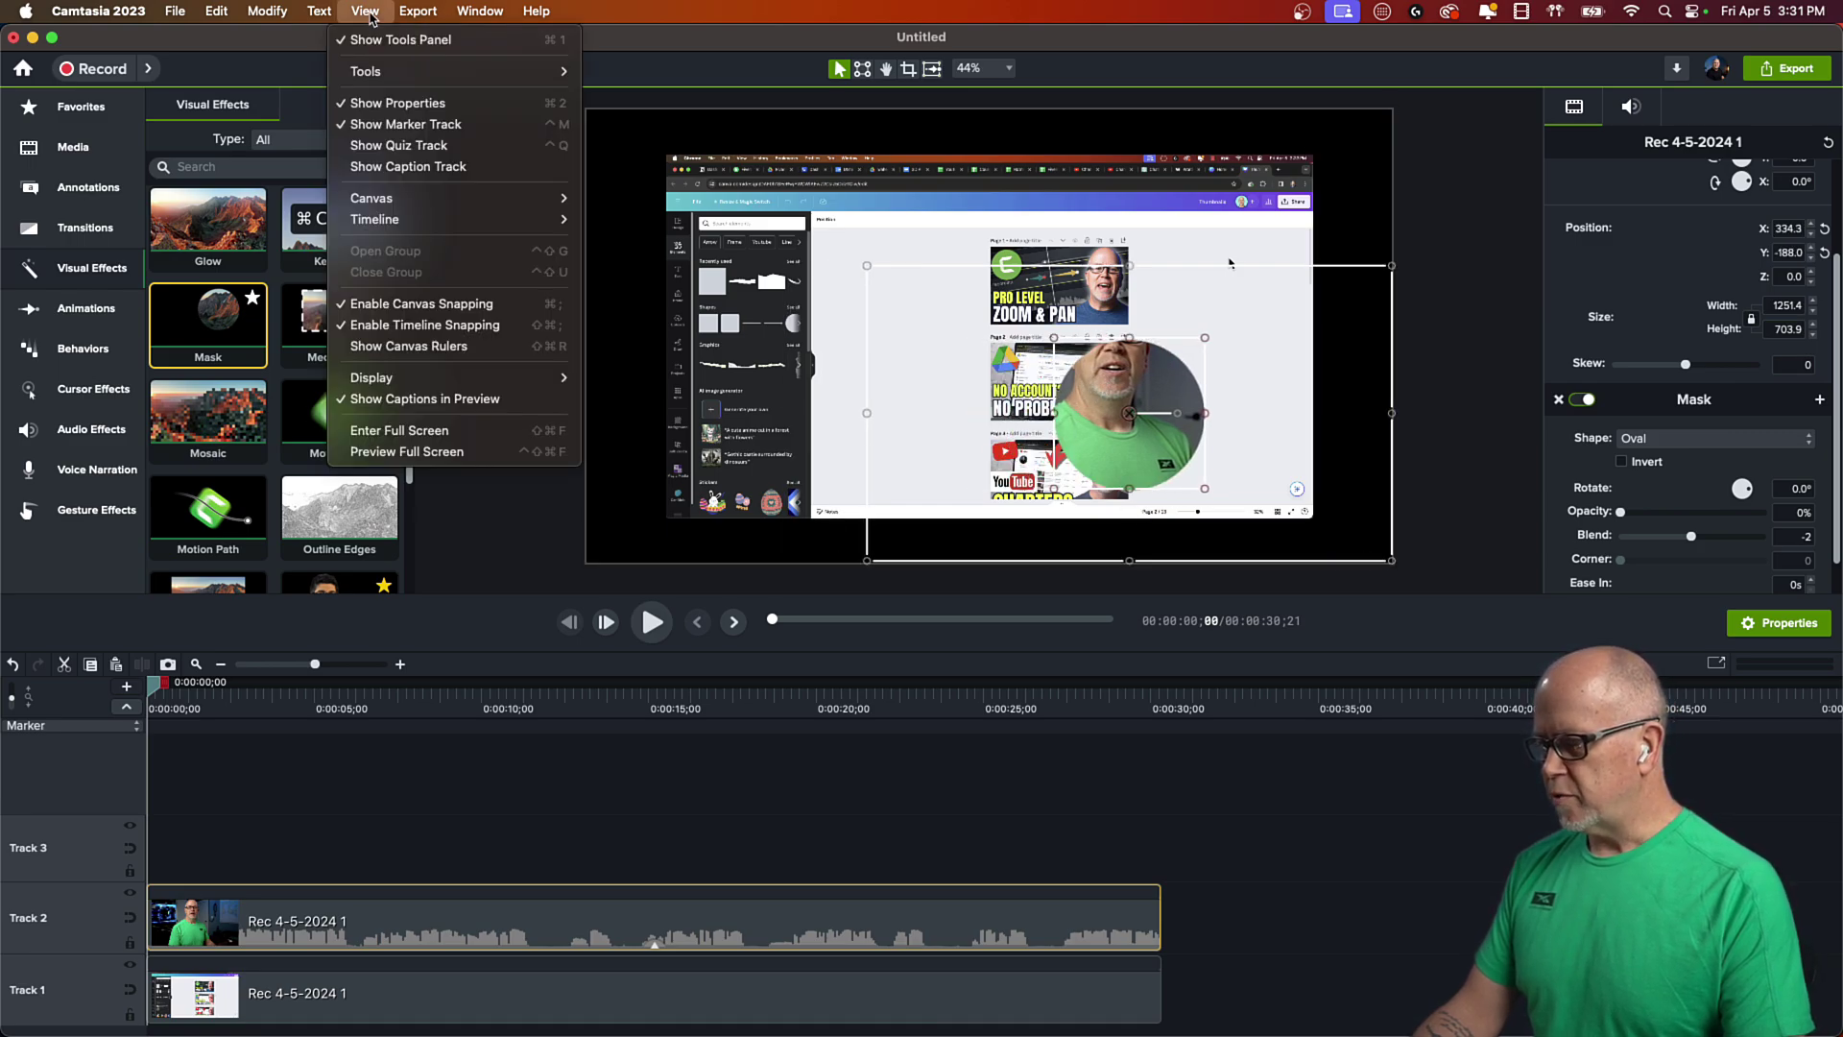
pyautogui.click(416, 305)
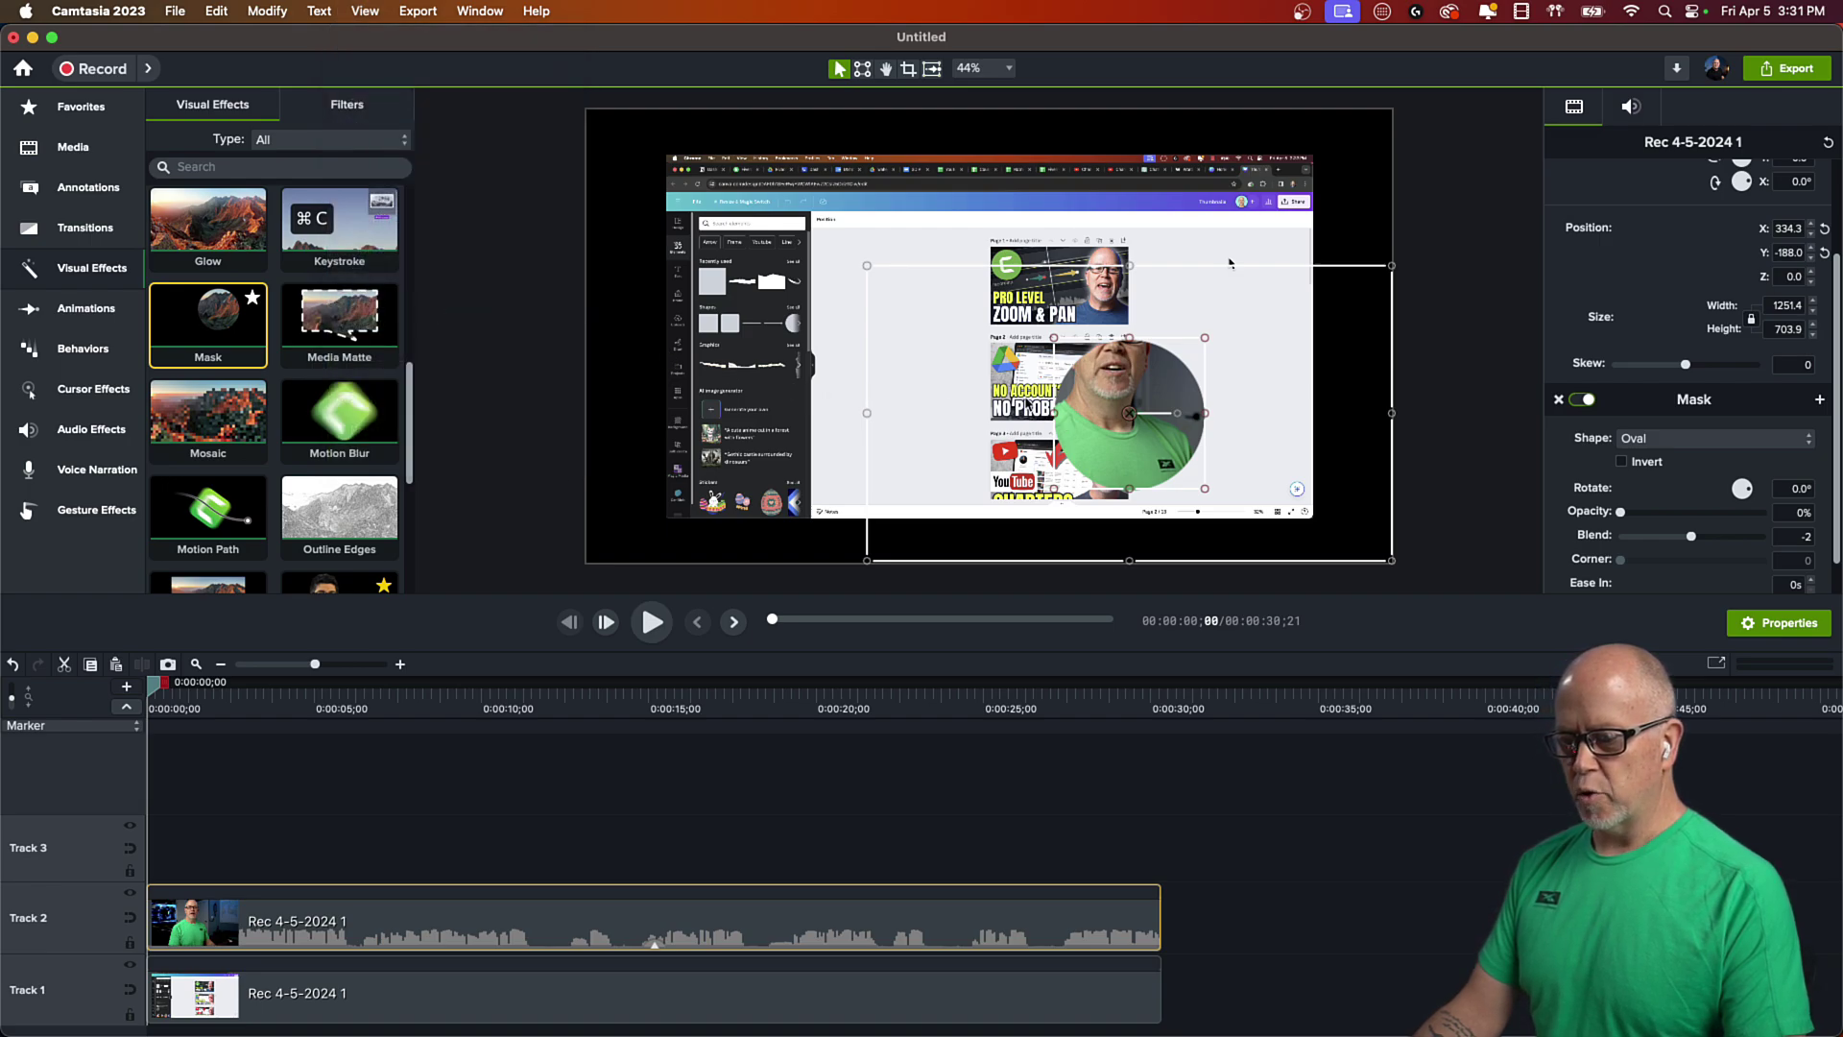
pyautogui.moveTo(1025, 413)
pyautogui.mouseDown()
pyautogui.moveTo(1004, 441)
pyautogui.moveTo(962, 292)
pyautogui.moveTo(1057, 433)
pyautogui.moveTo(1031, 395)
pyautogui.moveTo(1039, 418)
pyautogui.mouseUp()
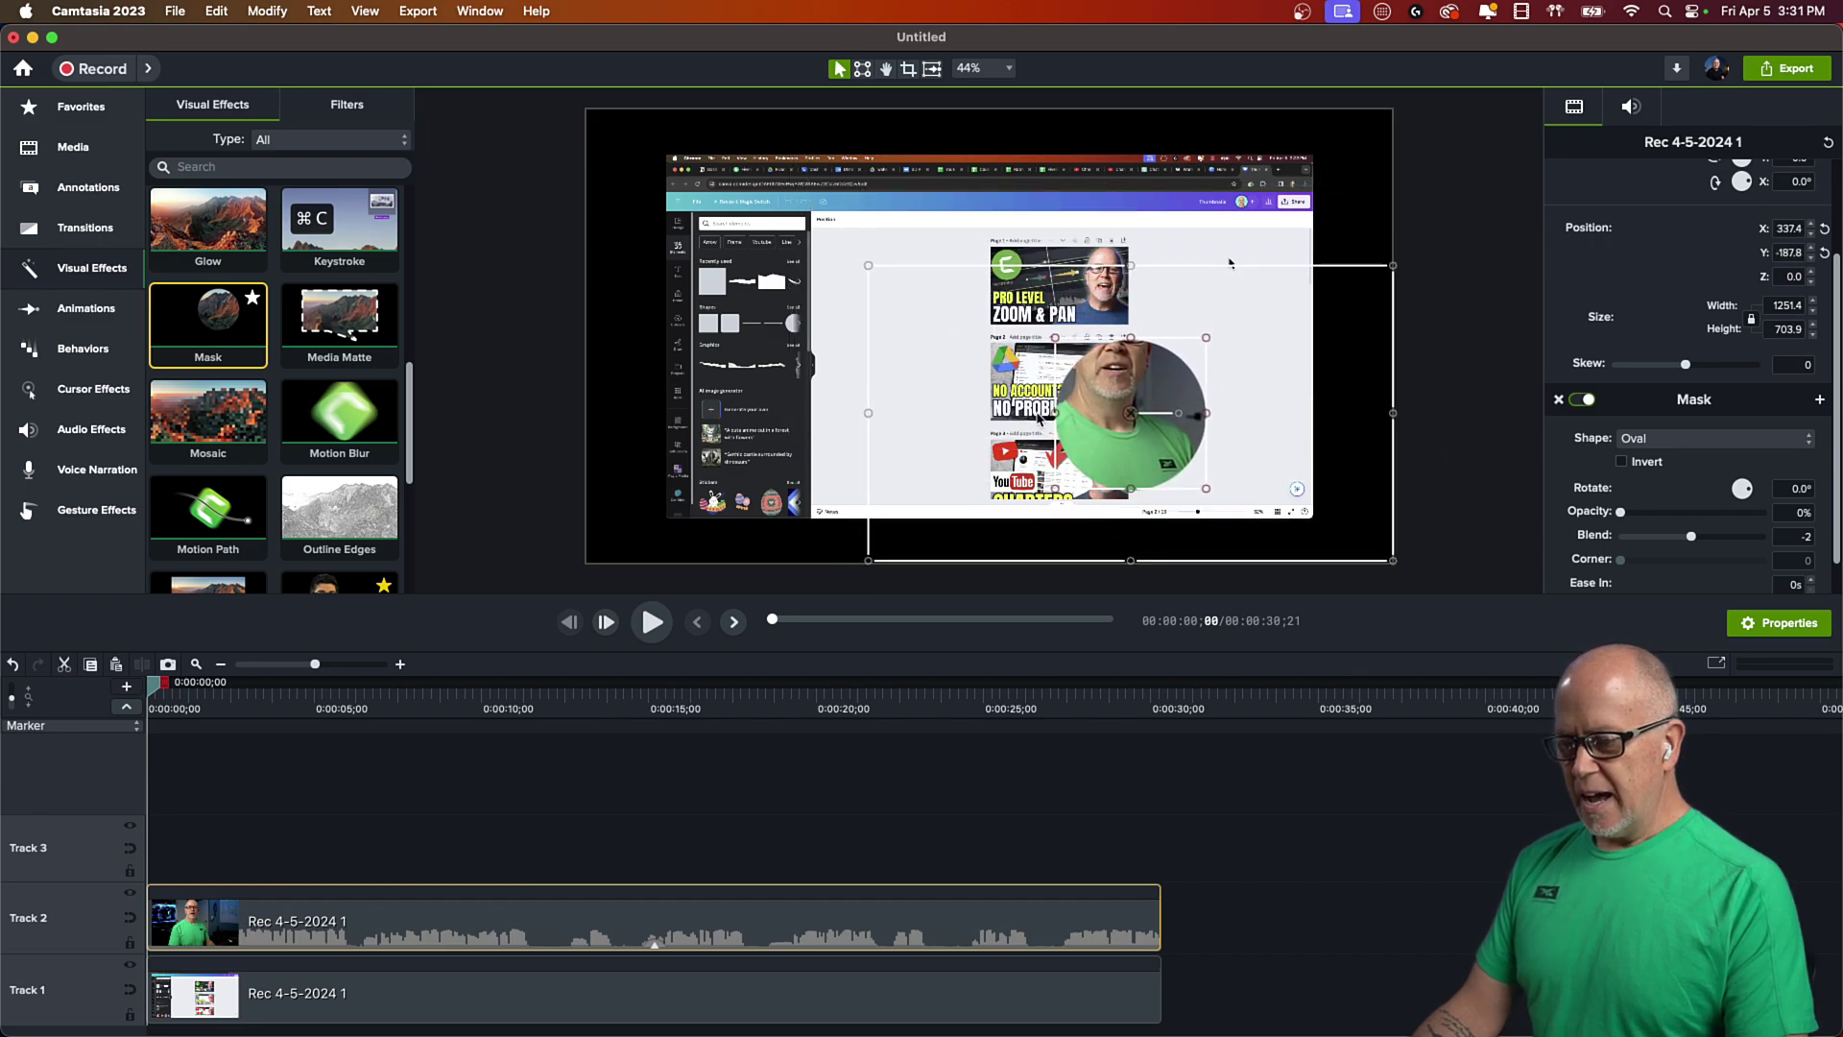
# - Reposition and enlarge the oval mask so that it frames the presenter's head and shoulders in the webcam clip
pyautogui.click(1131, 418)
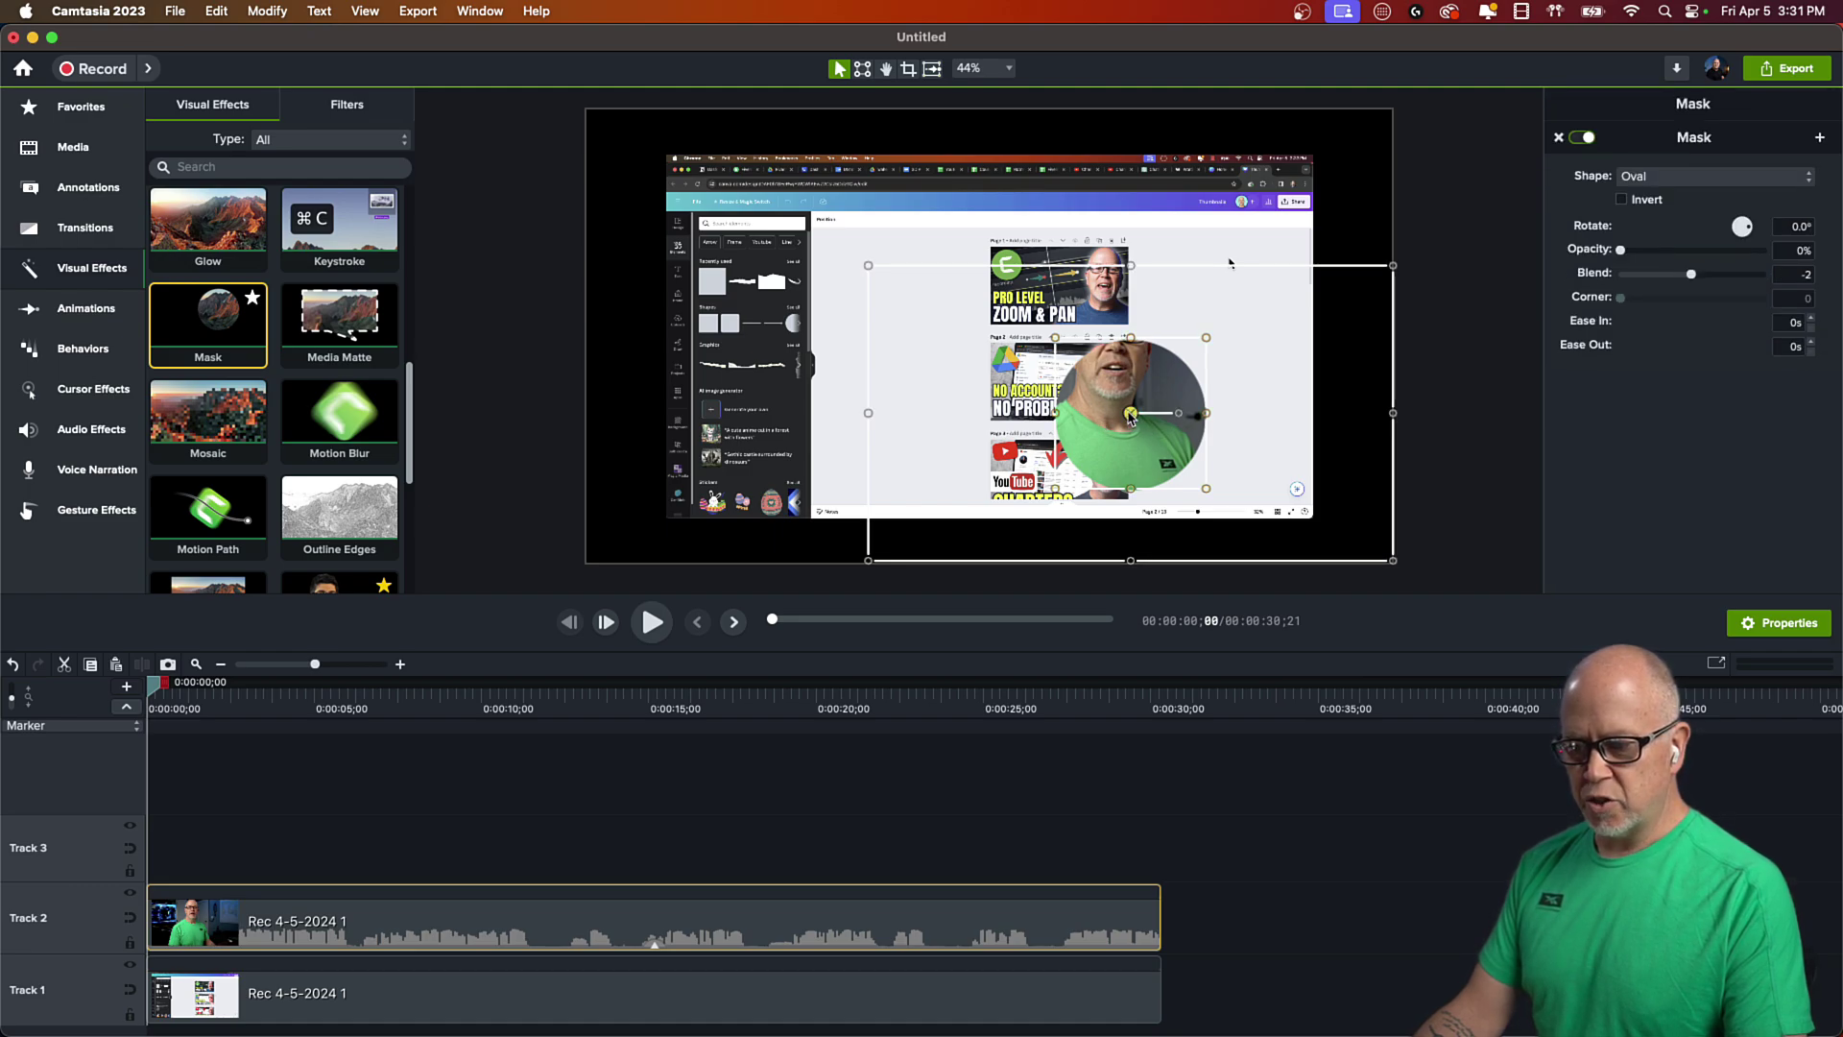
pyautogui.moveTo(1131, 417); pyautogui.dragTo(1119, 357)
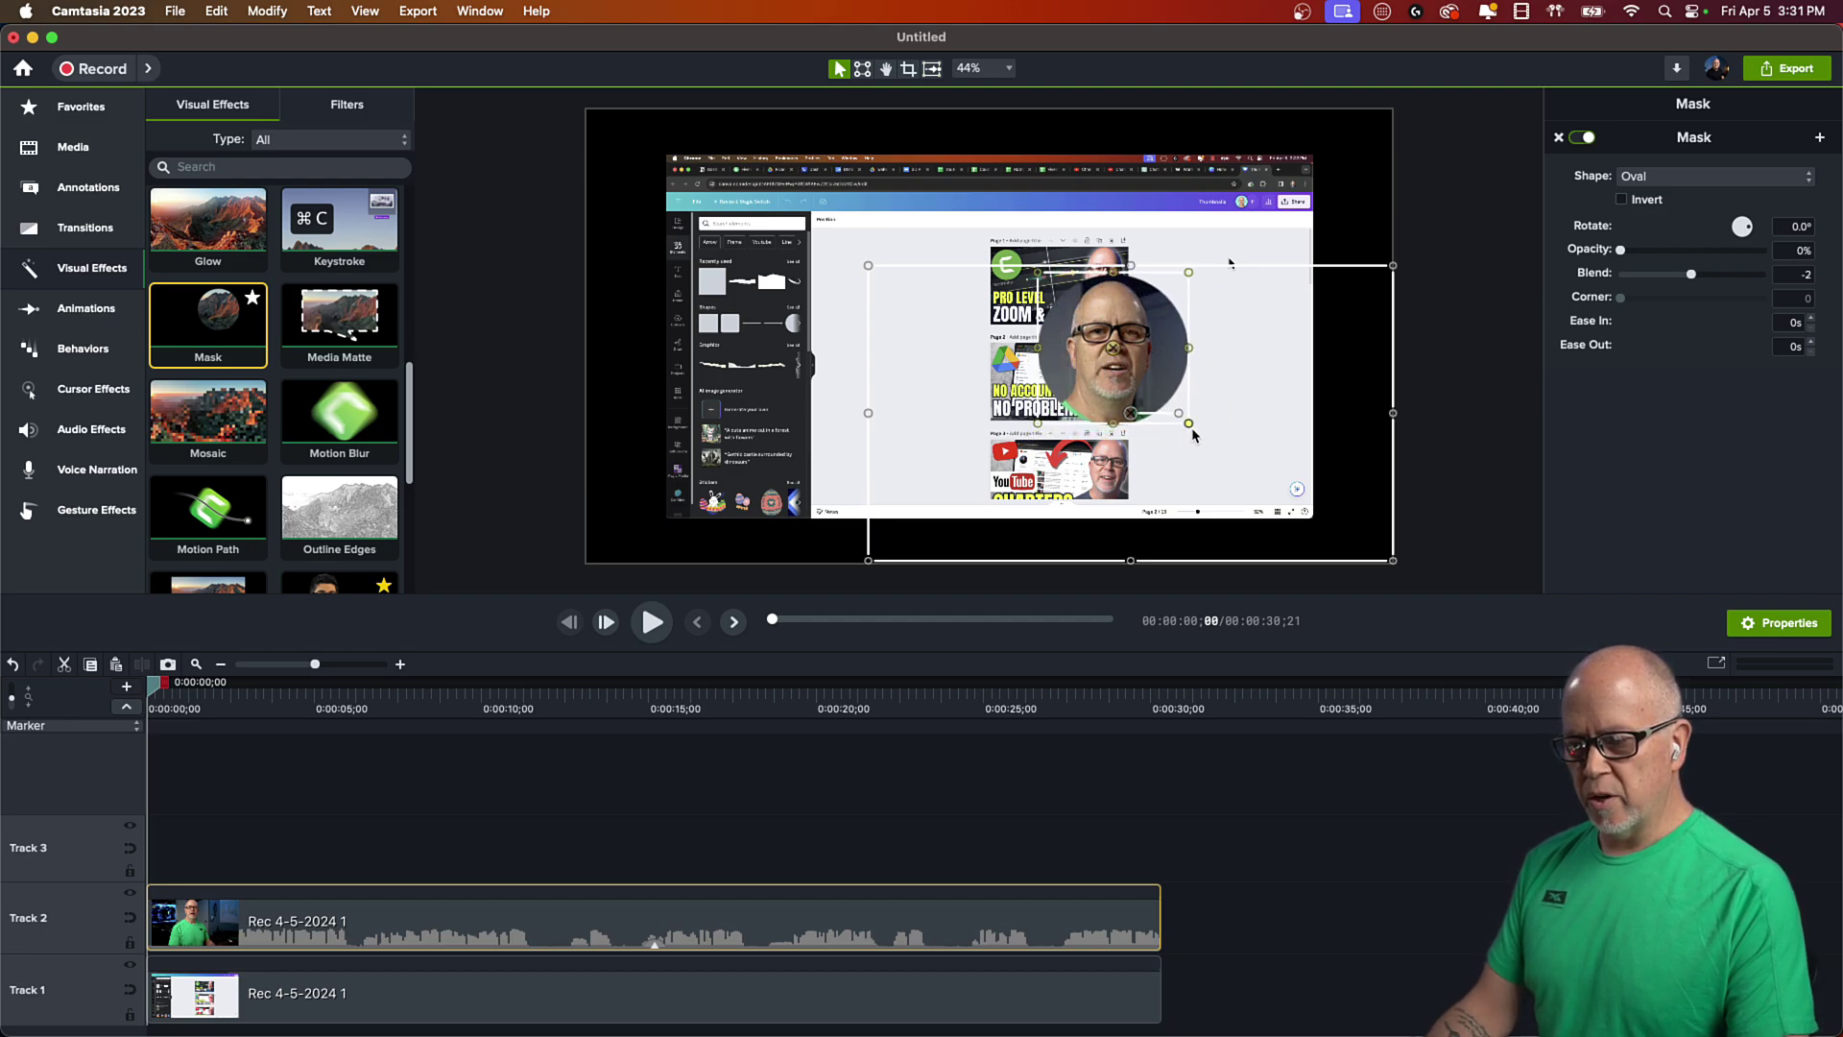
pyautogui.moveTo(1191, 425); pyautogui.dragTo(1238, 471)
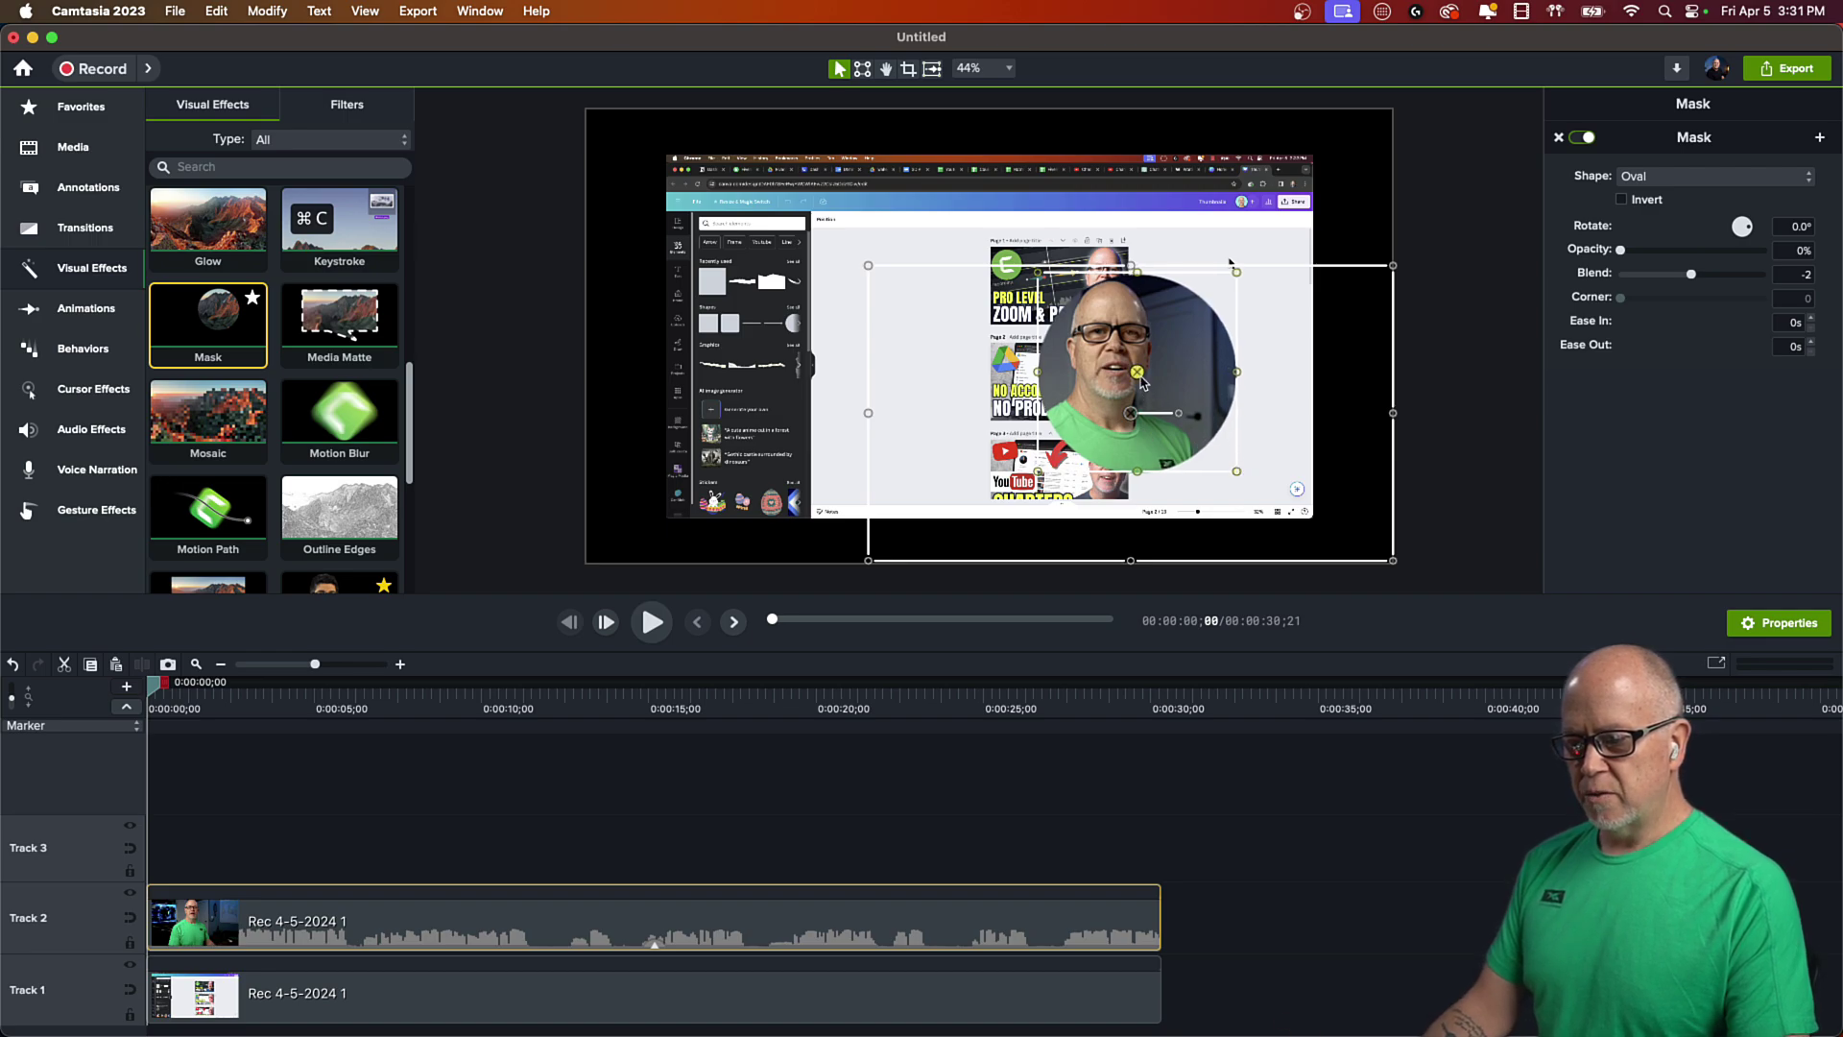
pyautogui.moveTo(1129, 379)
pyautogui.mouseDown()
pyautogui.moveTo(1102, 379)
pyautogui.moveTo(1112, 338)
pyautogui.moveTo(1118, 376)
pyautogui.mouseUp()
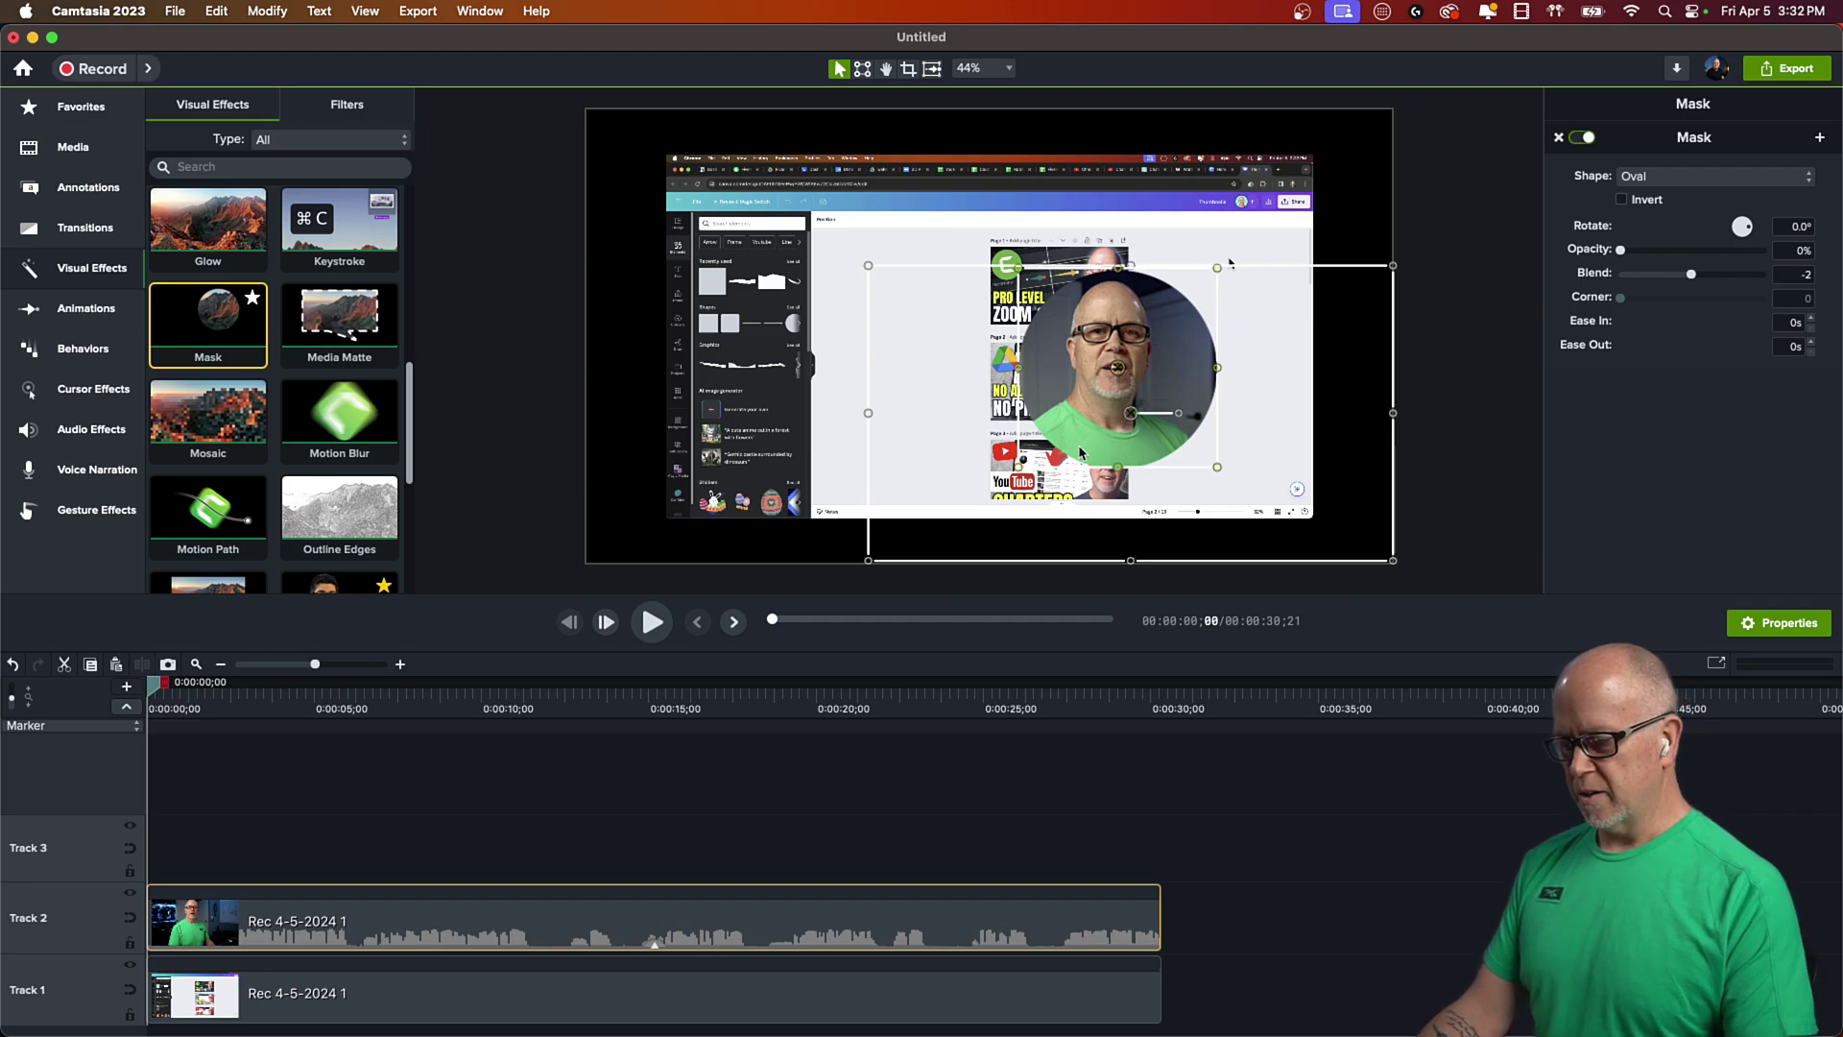
pyautogui.click(835, 546)
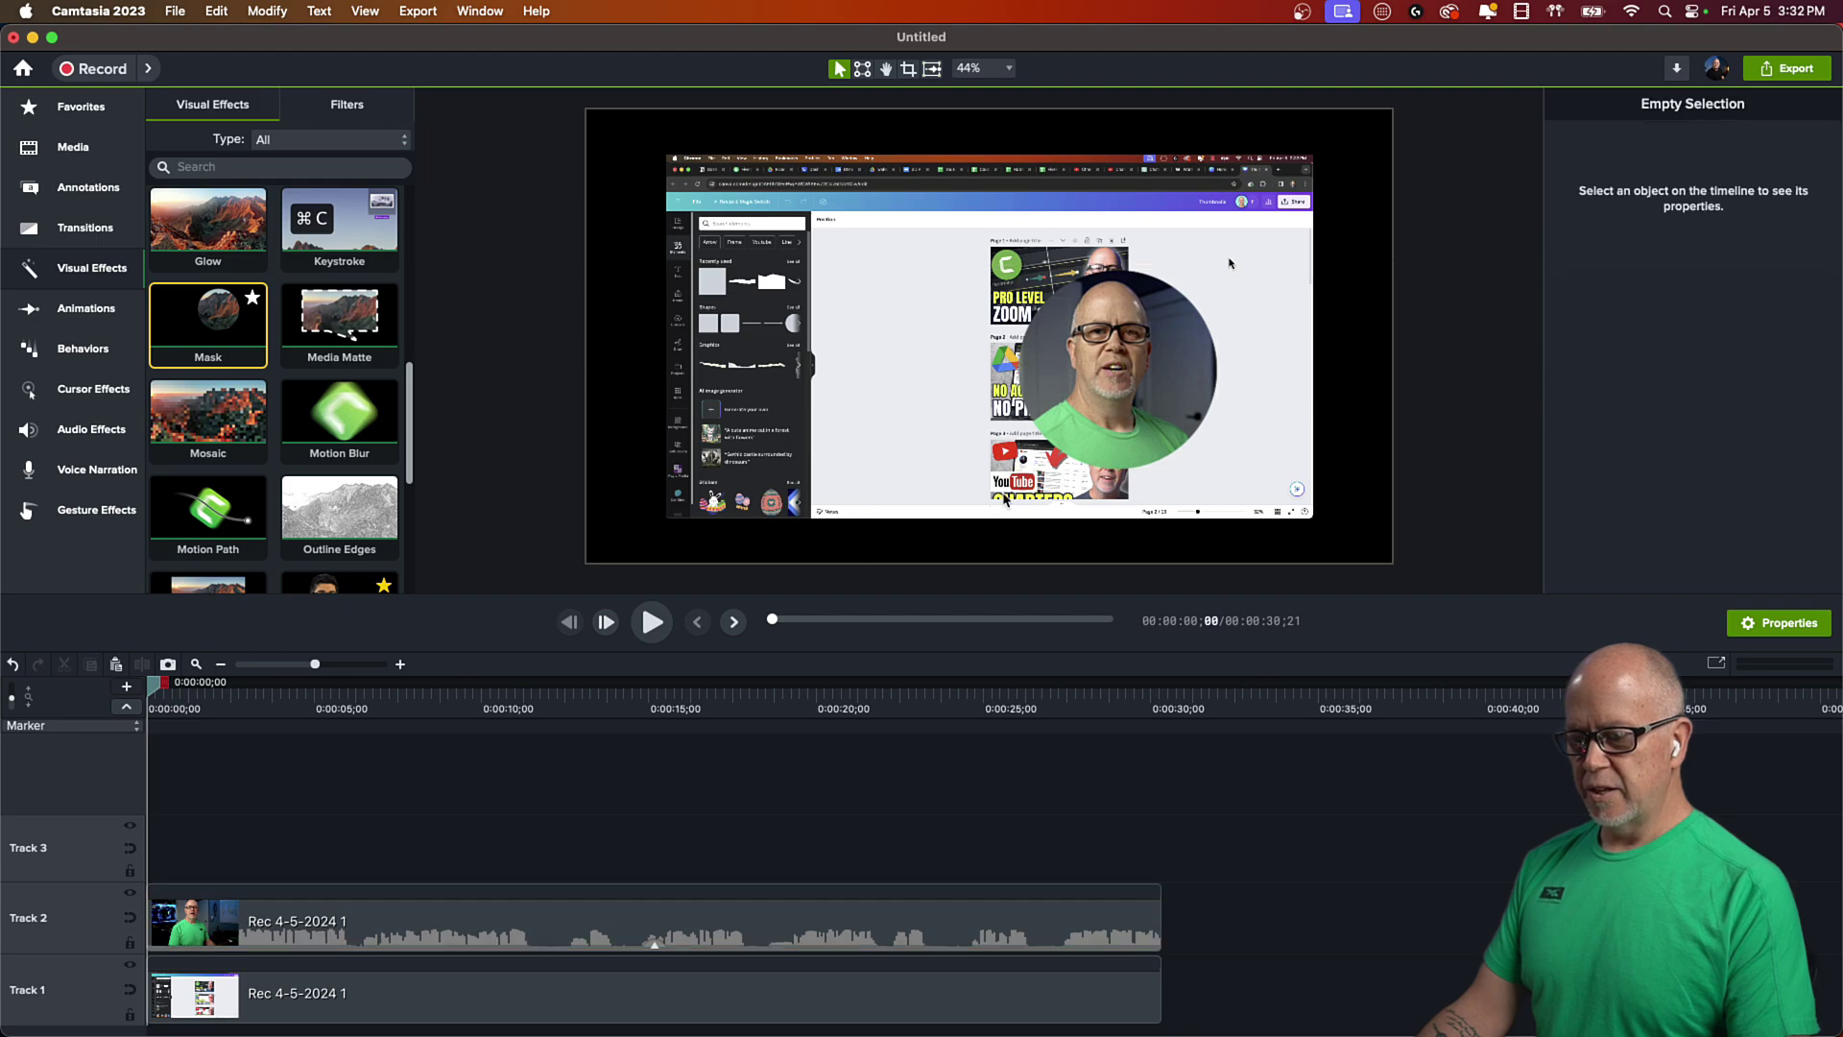
# - Move the masked webcam clip to the canvas's upper-left corner and scale it down to about 51.2%
pyautogui.click(1170, 406)
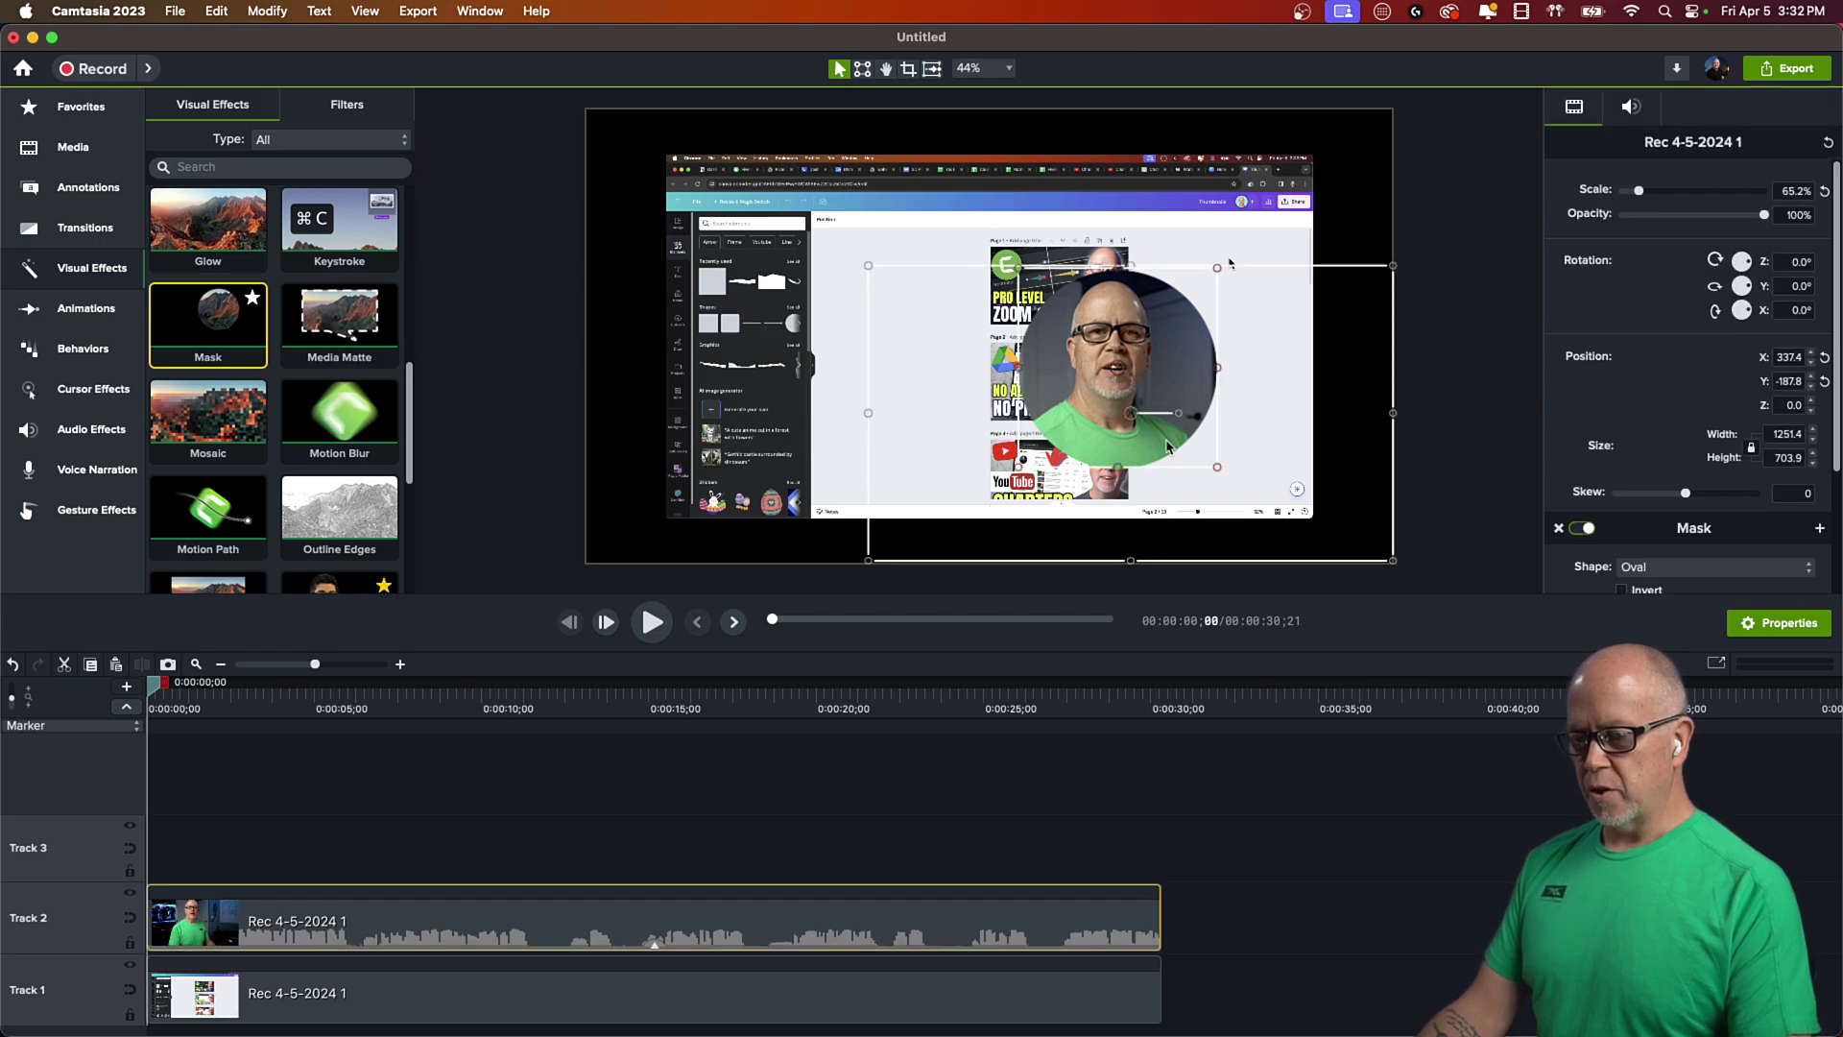
pyautogui.moveTo(1169, 446); pyautogui.dragTo(753, 300)
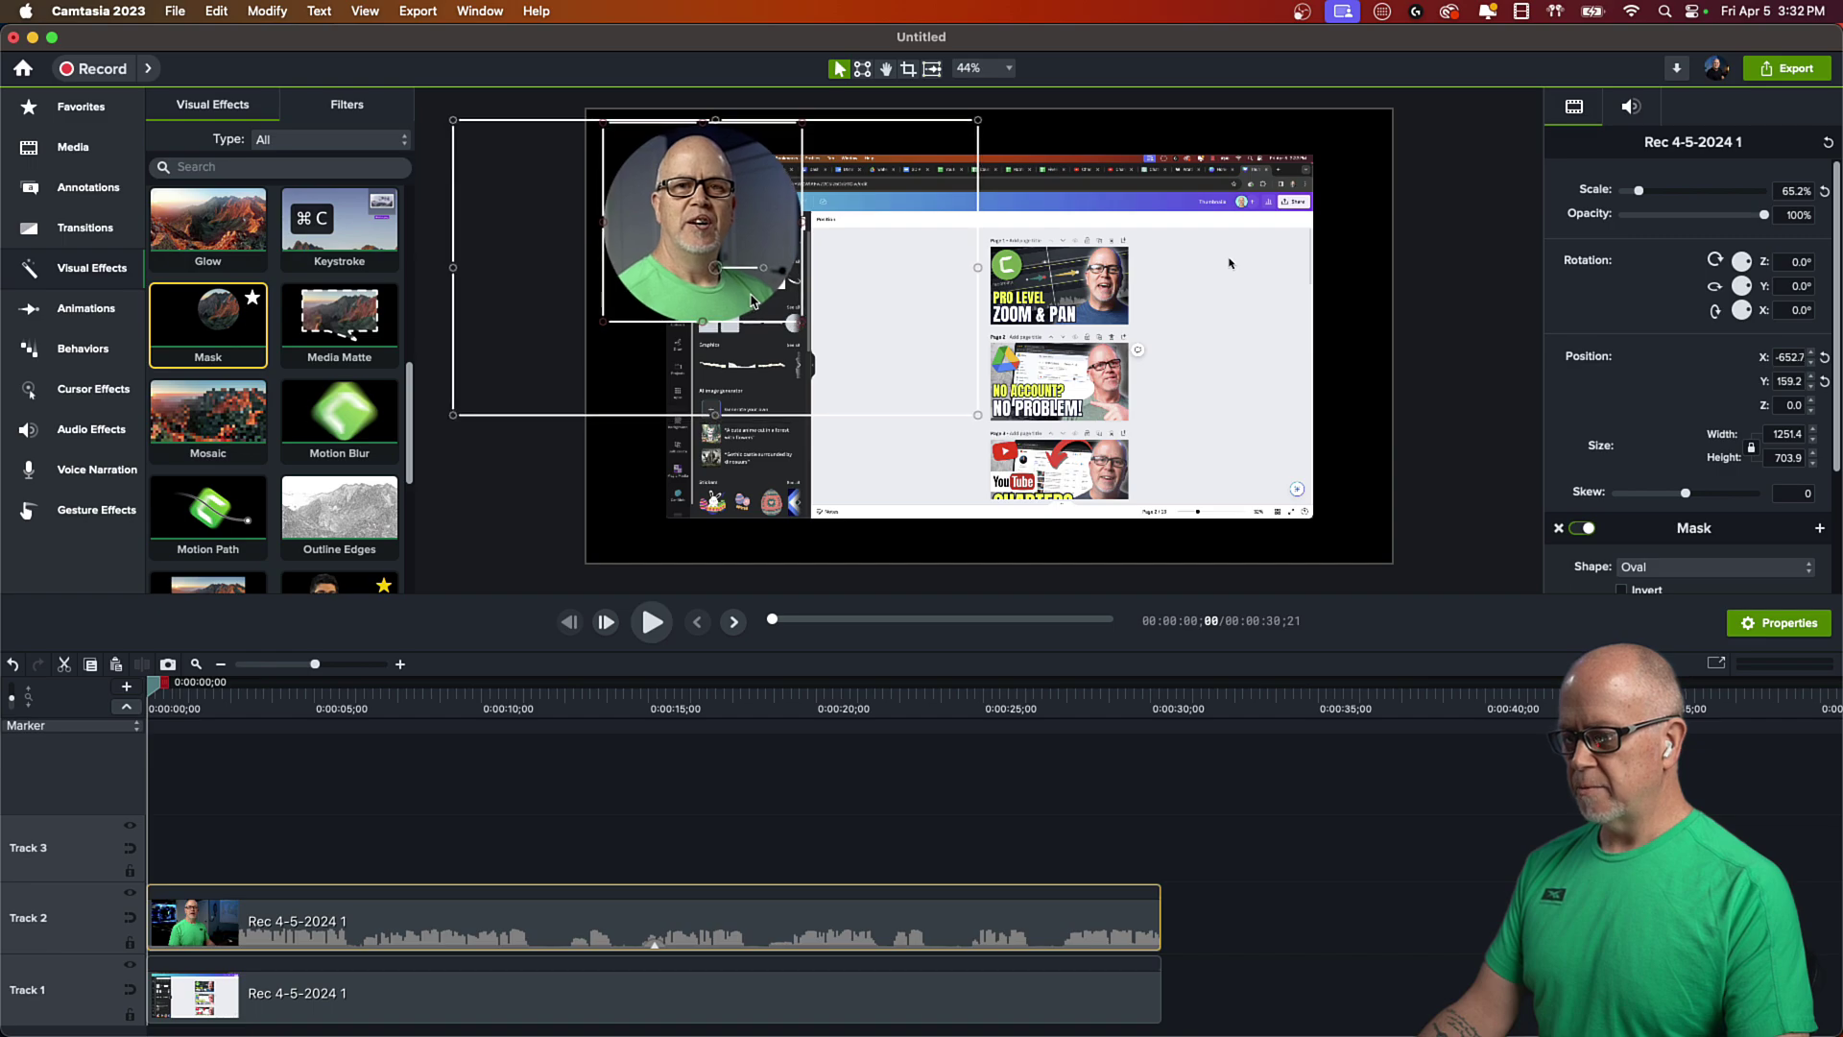
pyautogui.click(631, 494)
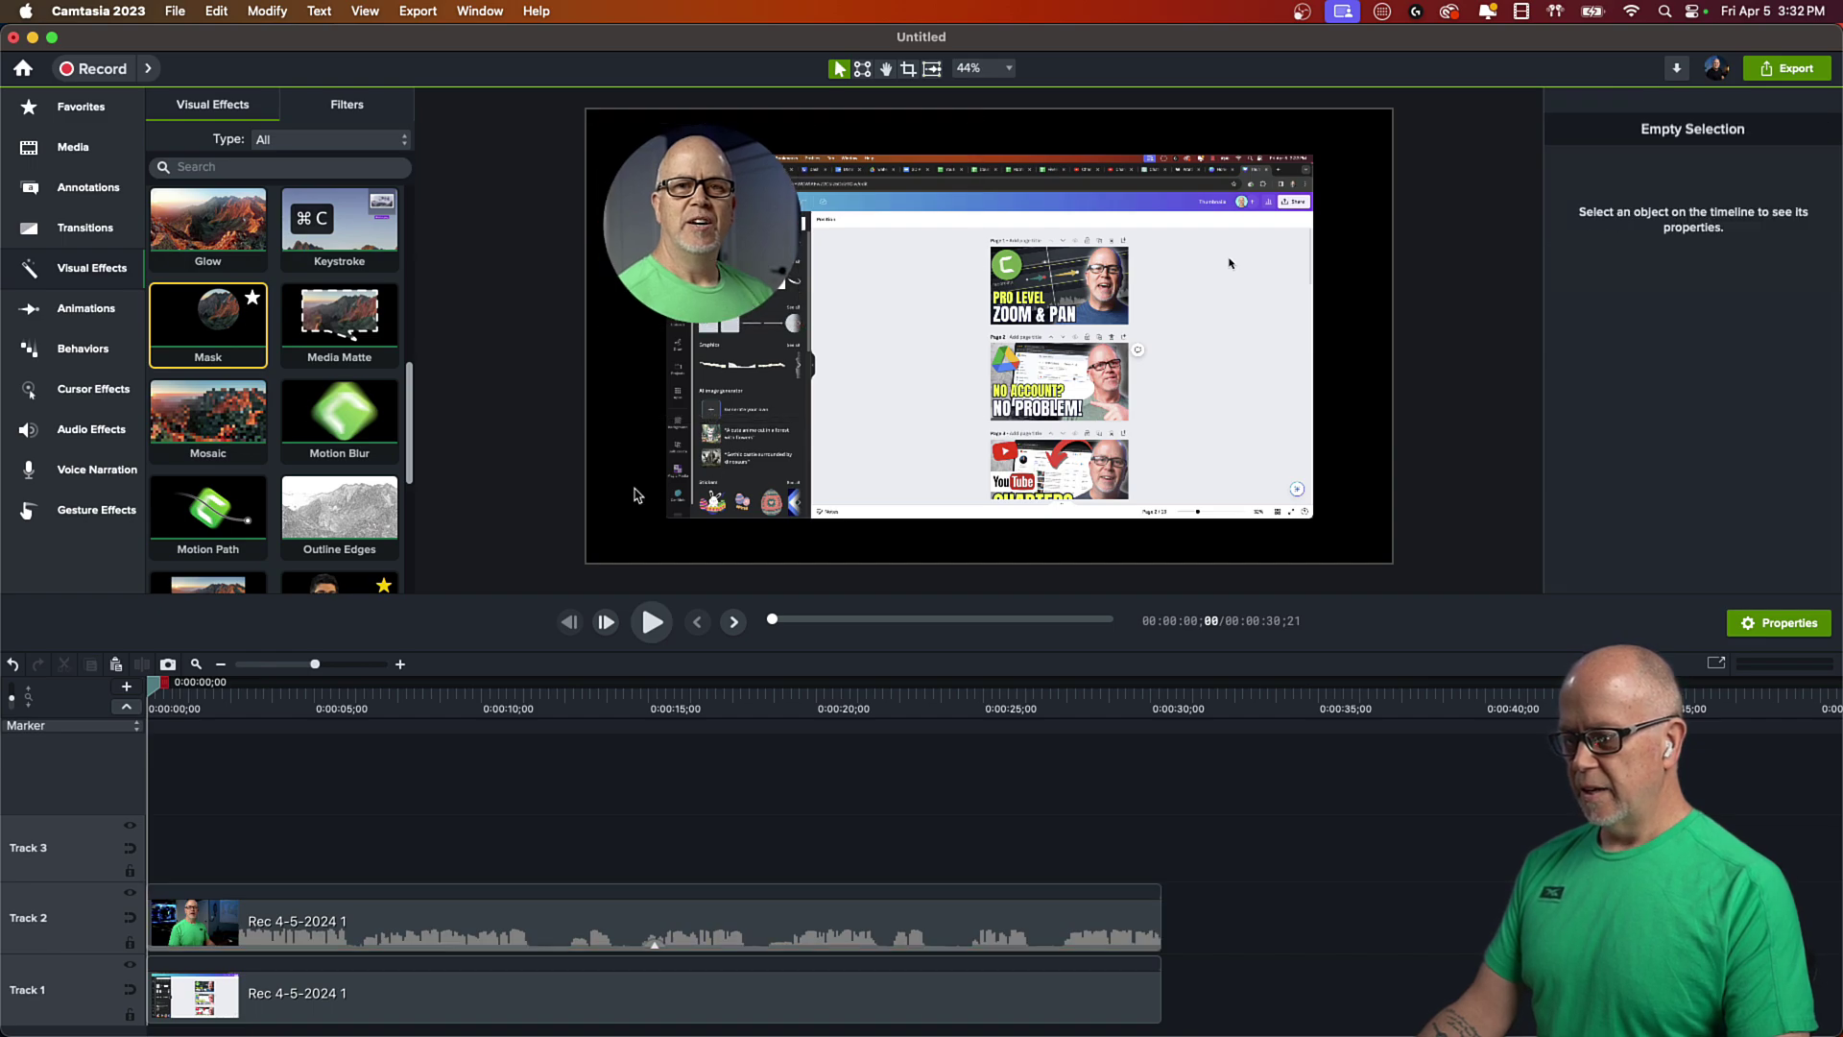
pyautogui.click(697, 286)
pyautogui.click(700, 255)
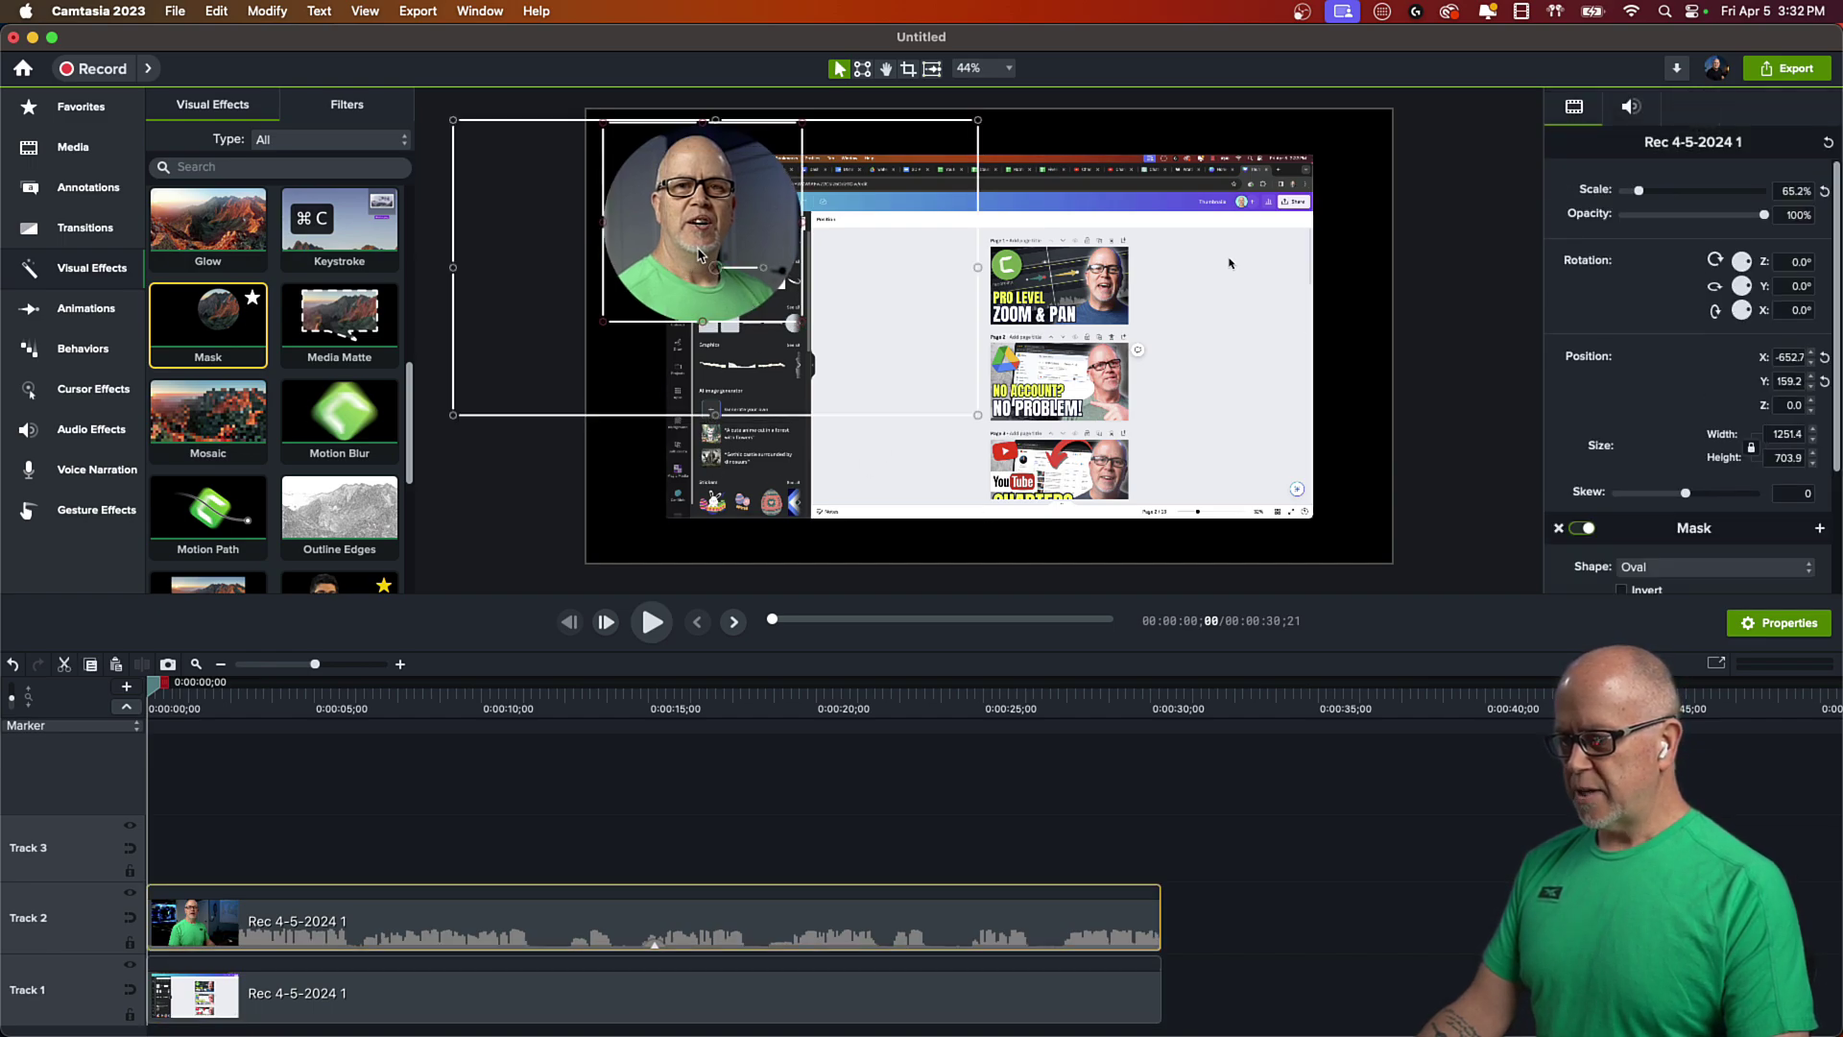
pyautogui.moveTo(979, 418); pyautogui.dragTo(866, 351)
pyautogui.moveTo(659, 189); pyautogui.dragTo(696, 192)
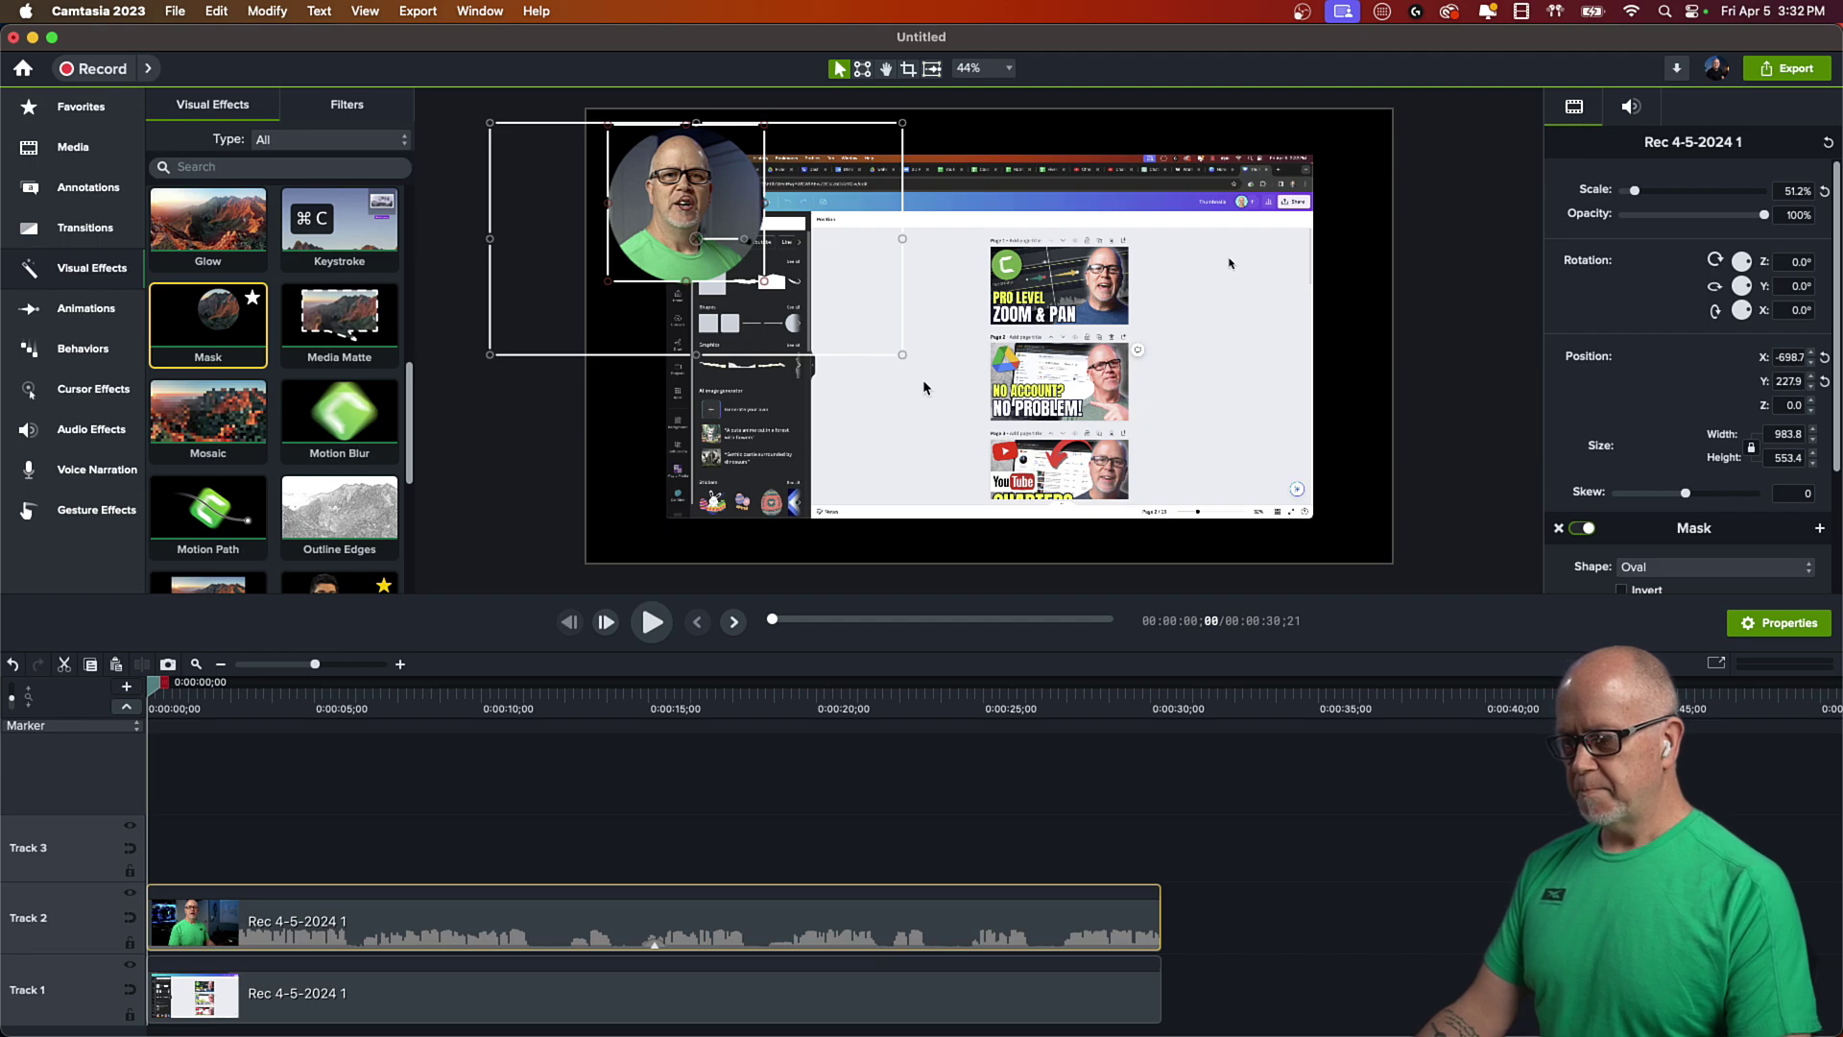
pyautogui.click(896, 472)
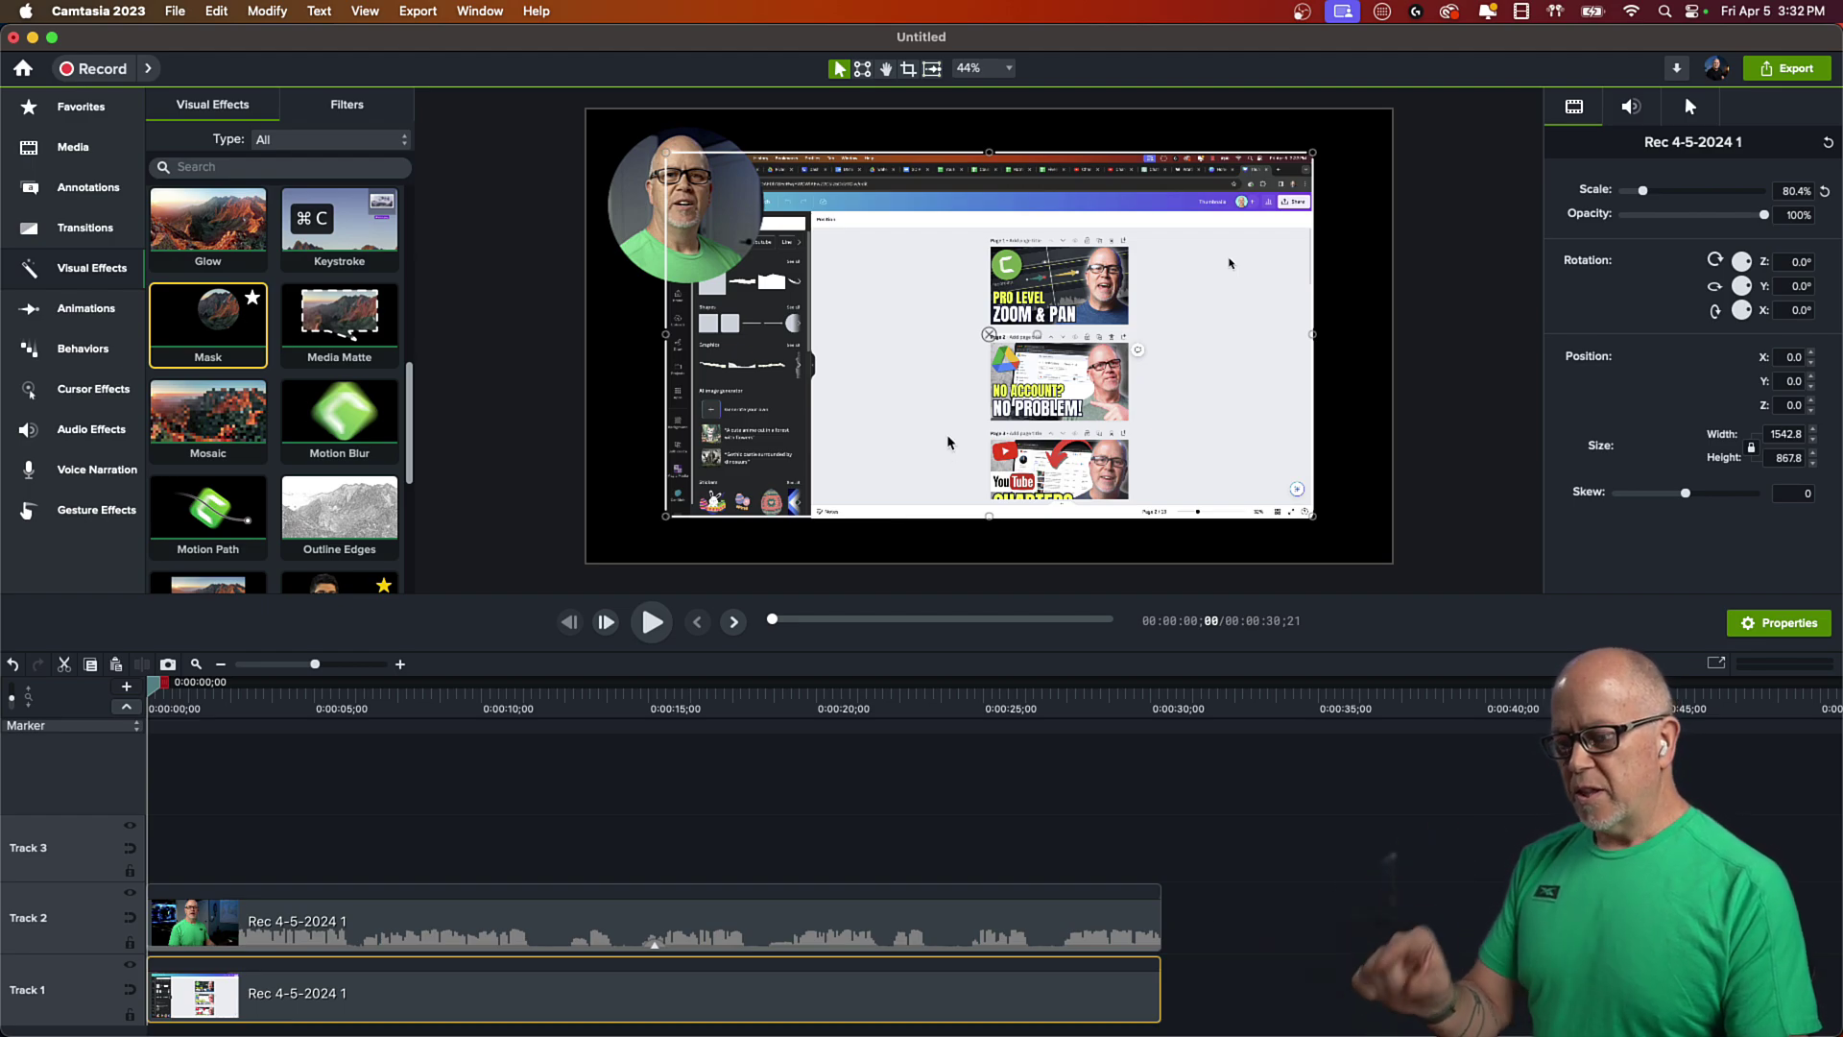
pyautogui.click(922, 548)
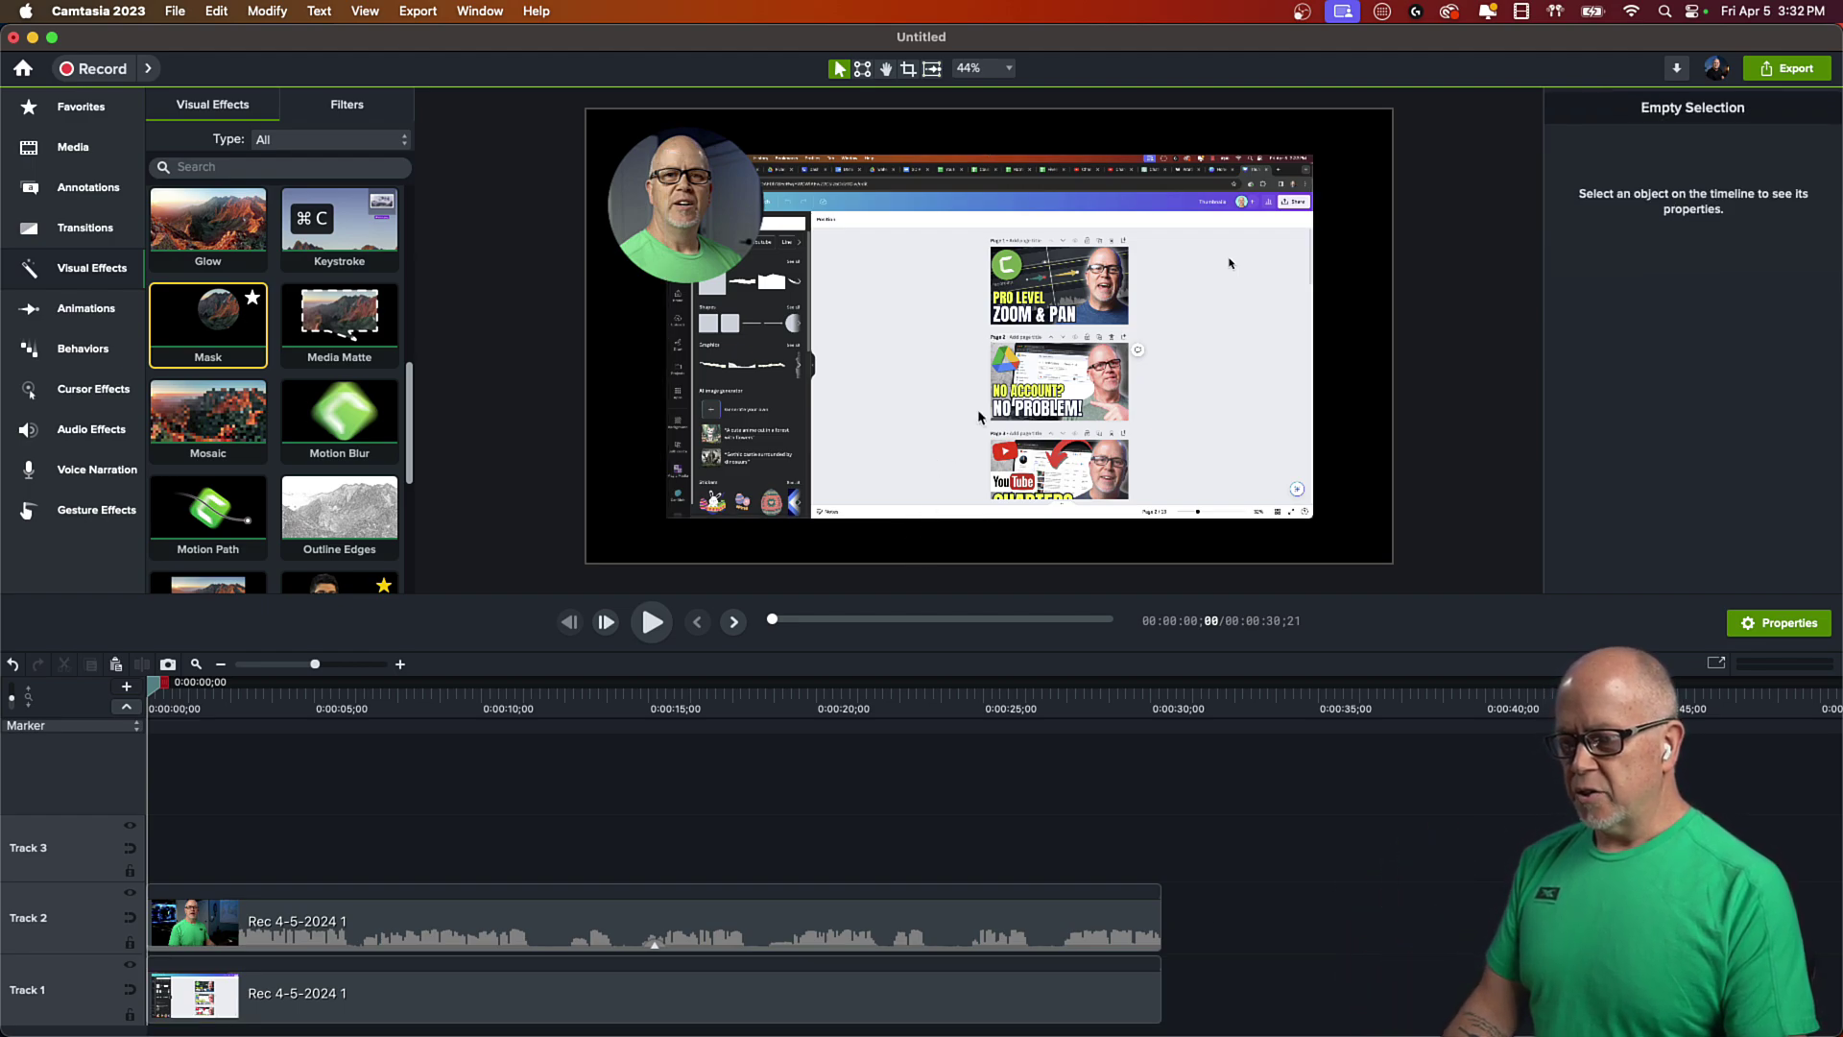
# - Change the project's canvas color to white in the project settings
pyautogui.click(980, 69)
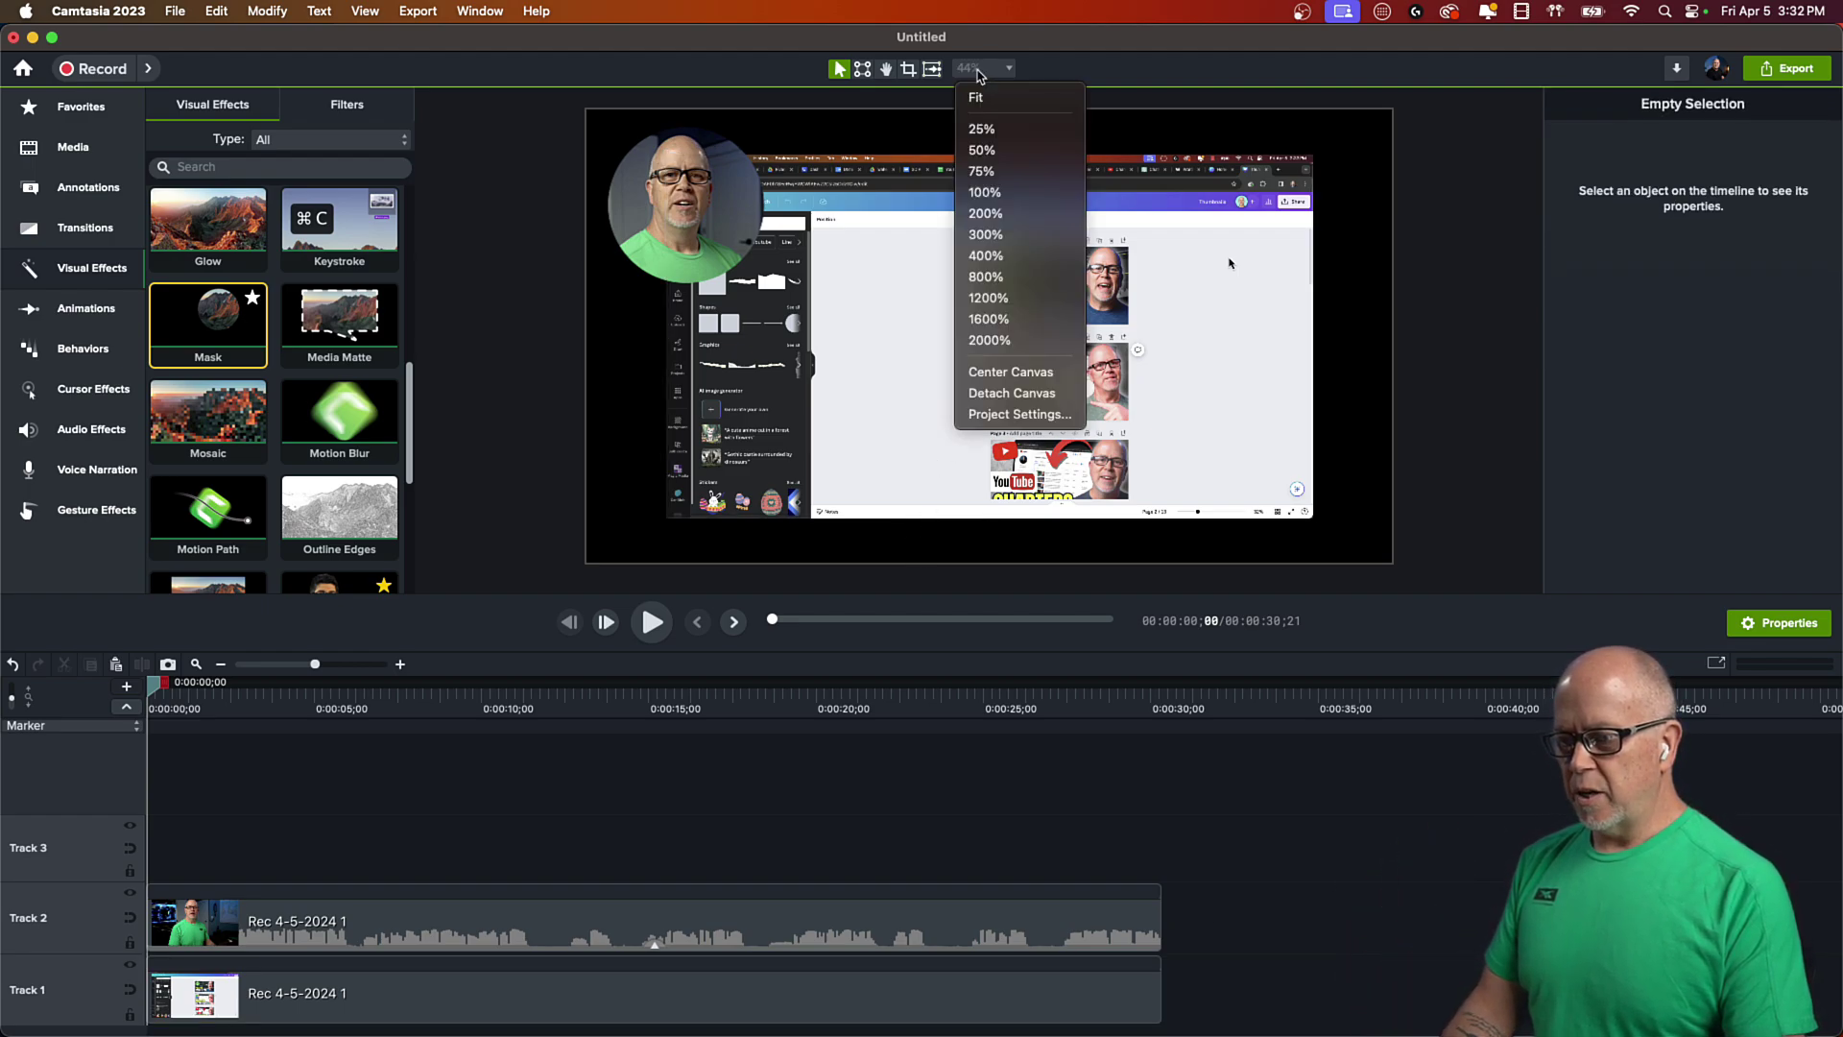
pyautogui.click(1041, 414)
pyautogui.click(1127, 477)
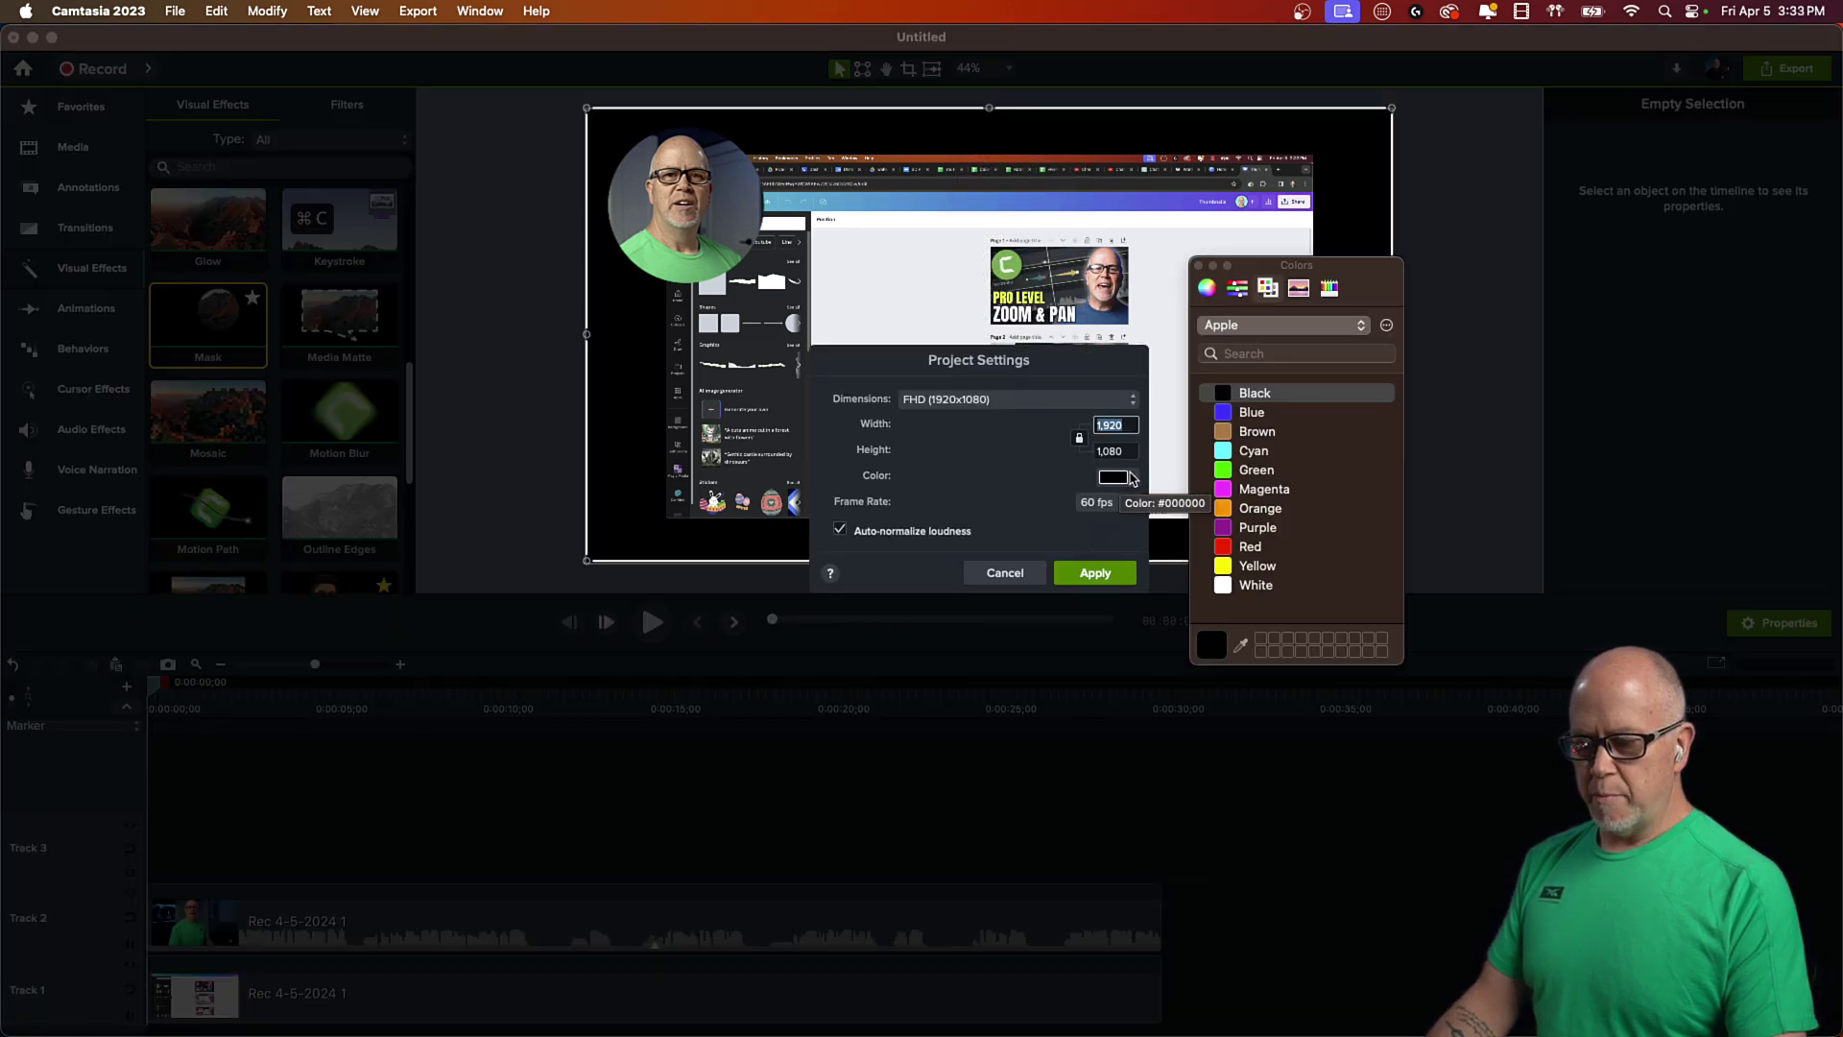
pyautogui.click(1258, 585)
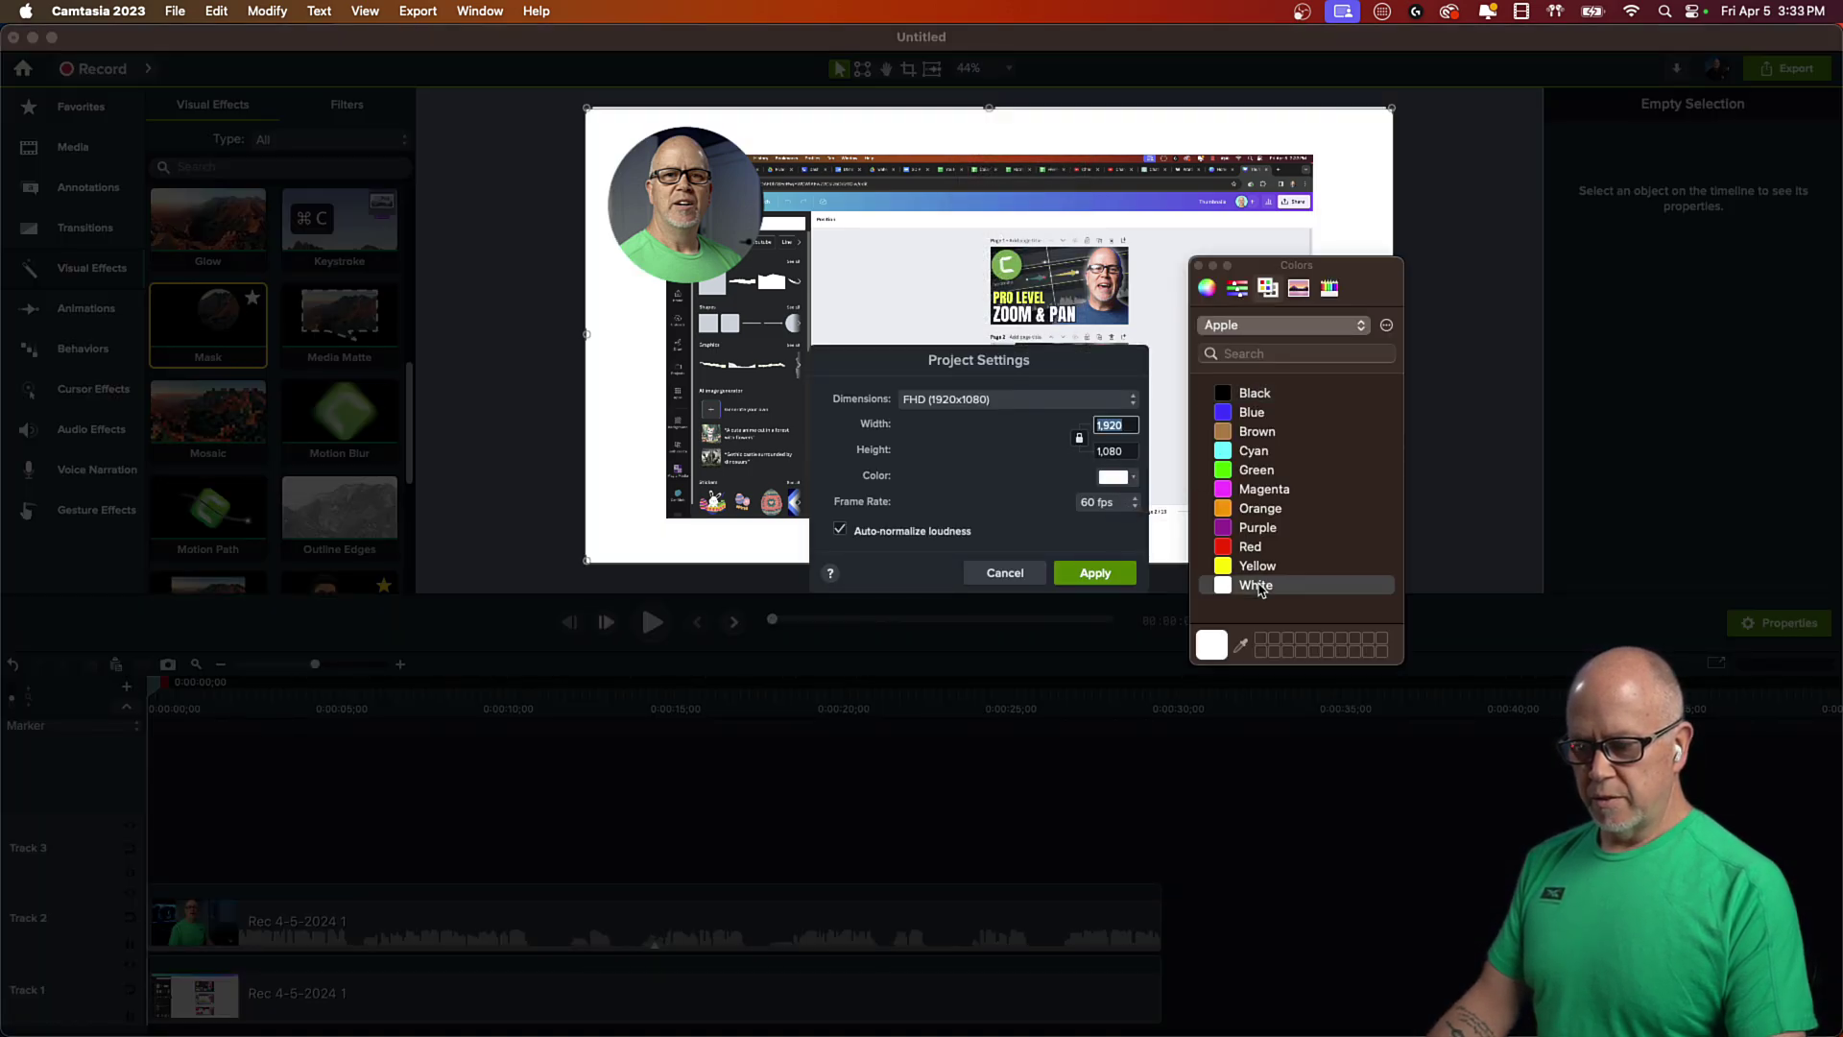
pyautogui.click(1200, 267)
pyautogui.click(1107, 580)
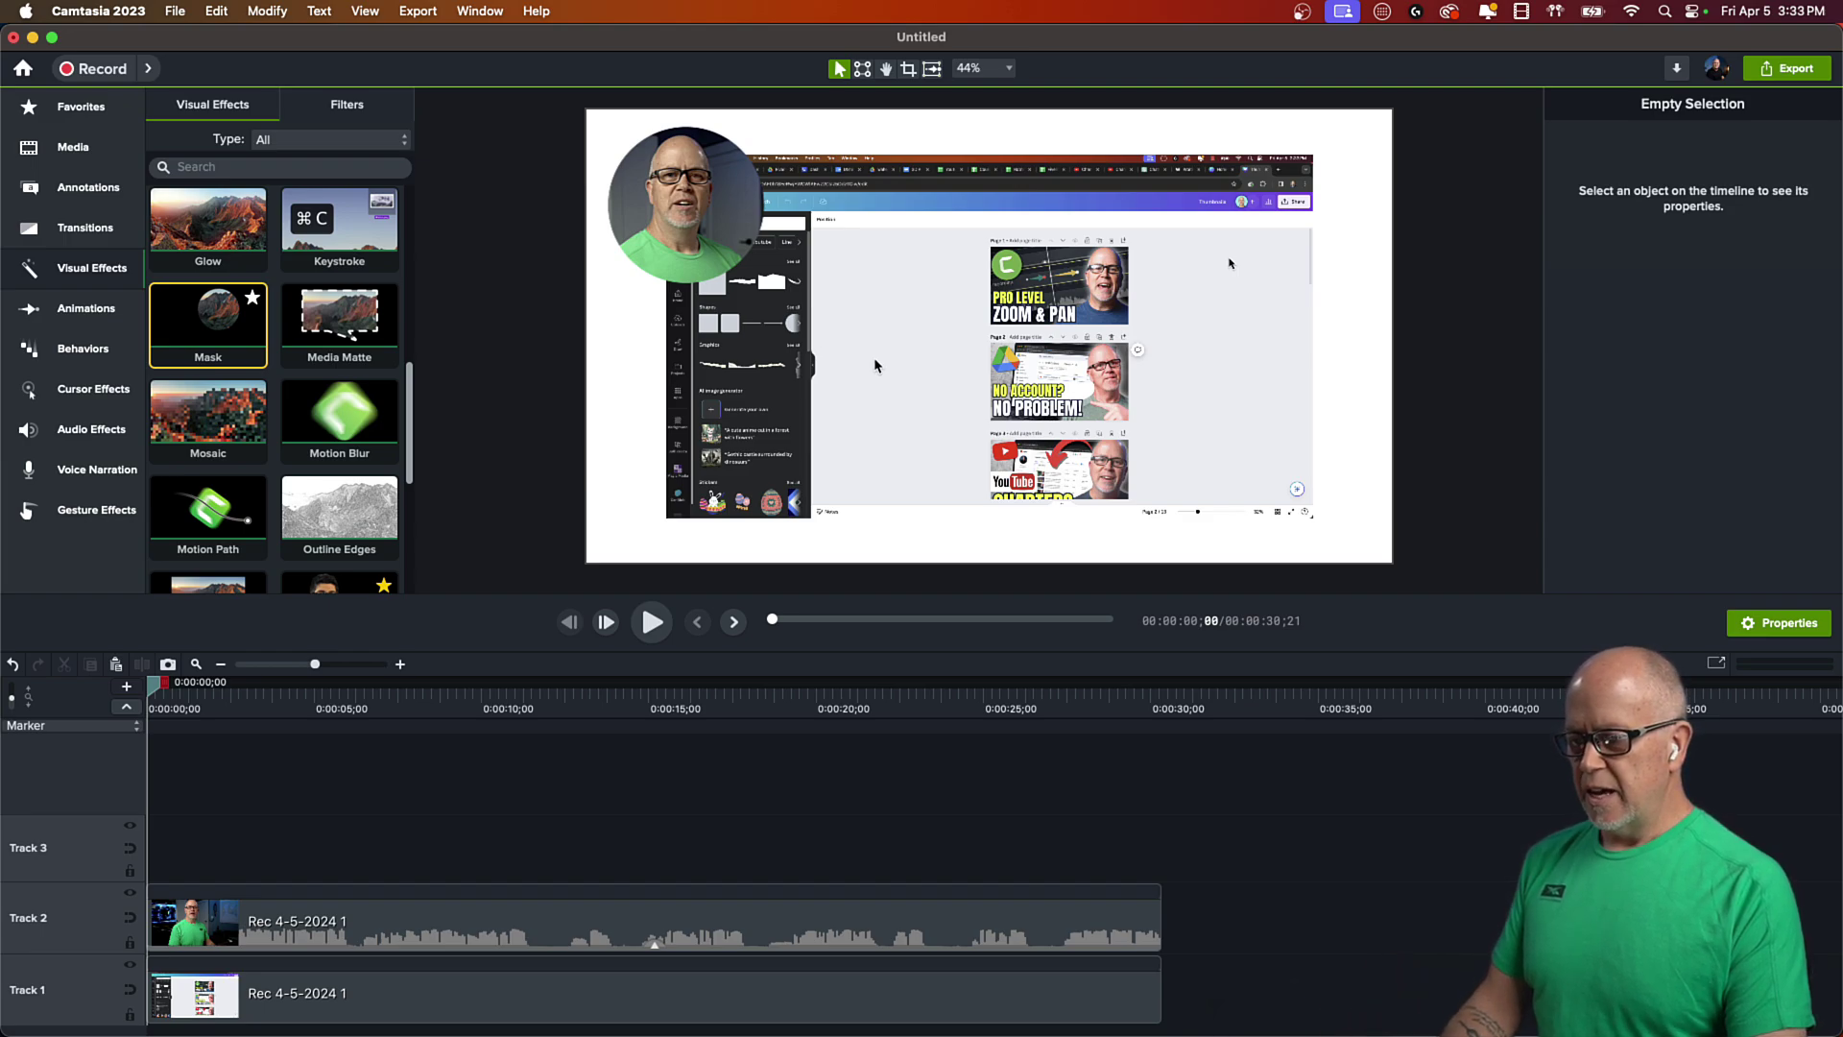
# - Apply the Drop Shadow effect to the screen recording clip with offset +41, blur +12 and opacity 44%
pyautogui.click(914, 310)
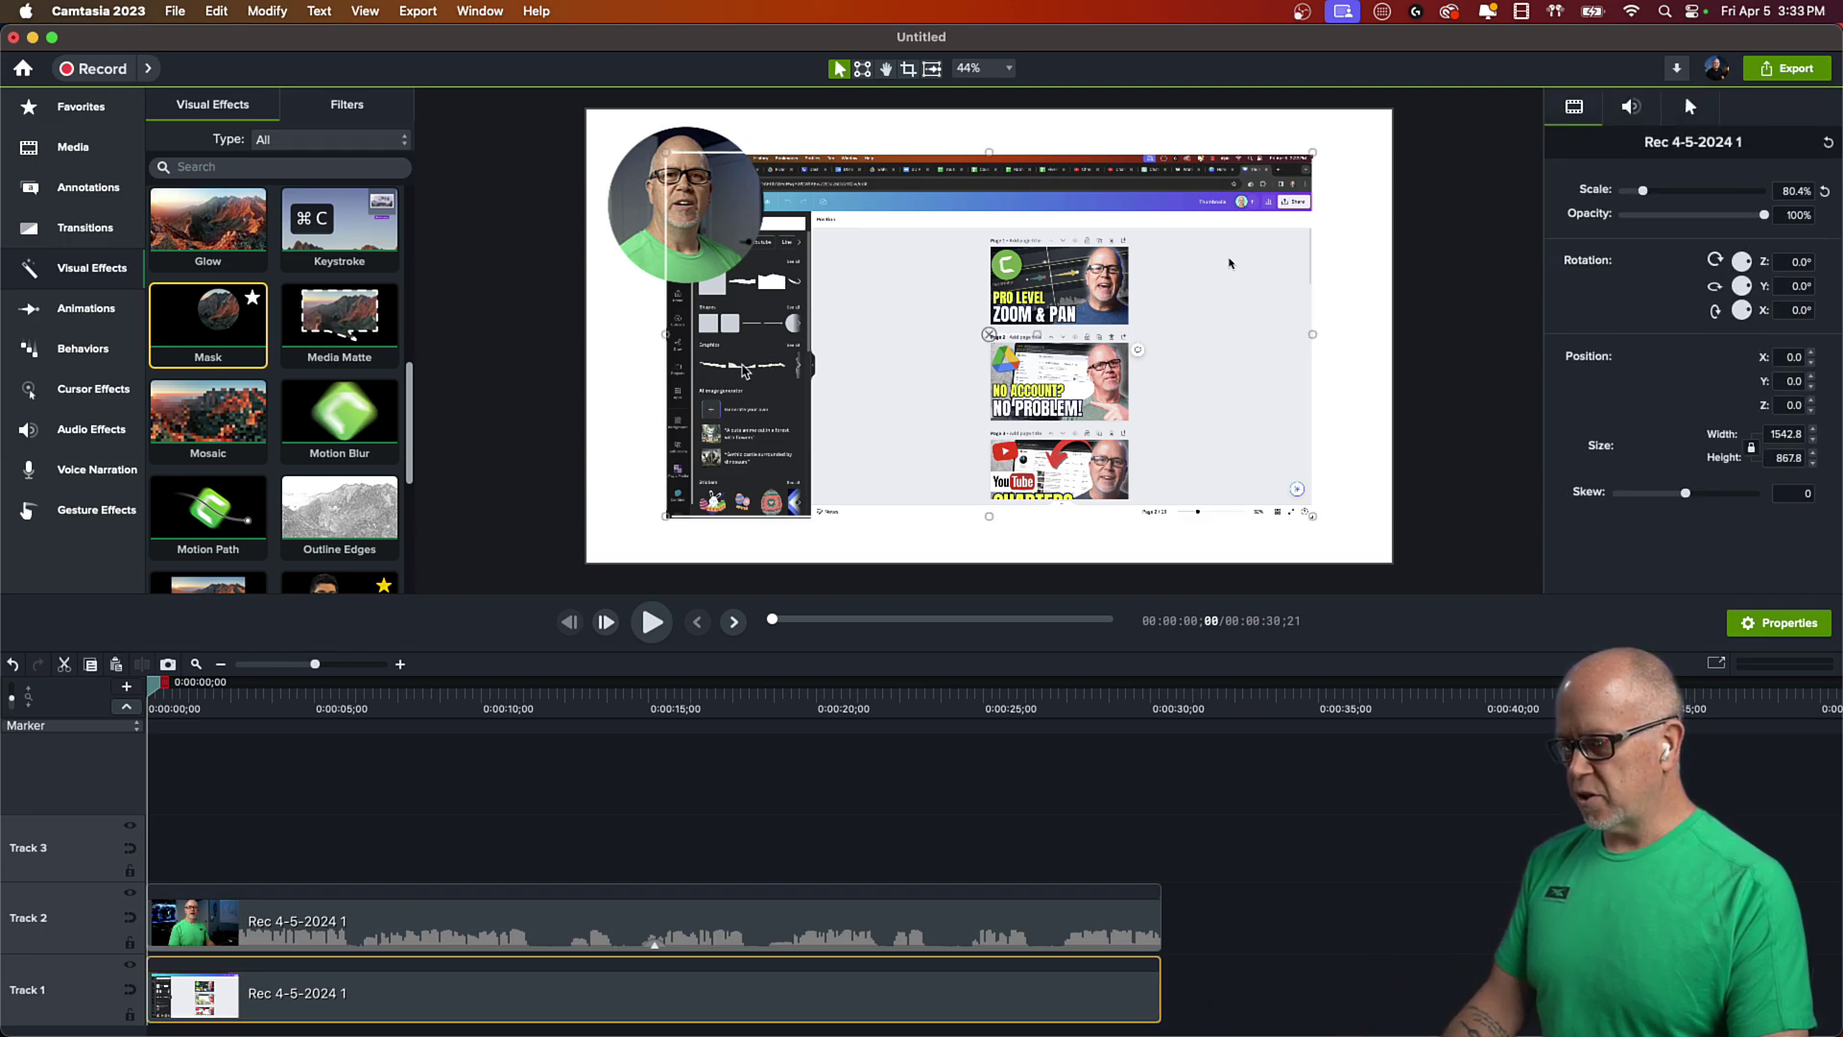
pyautogui.scroll(-1, 267, 411)
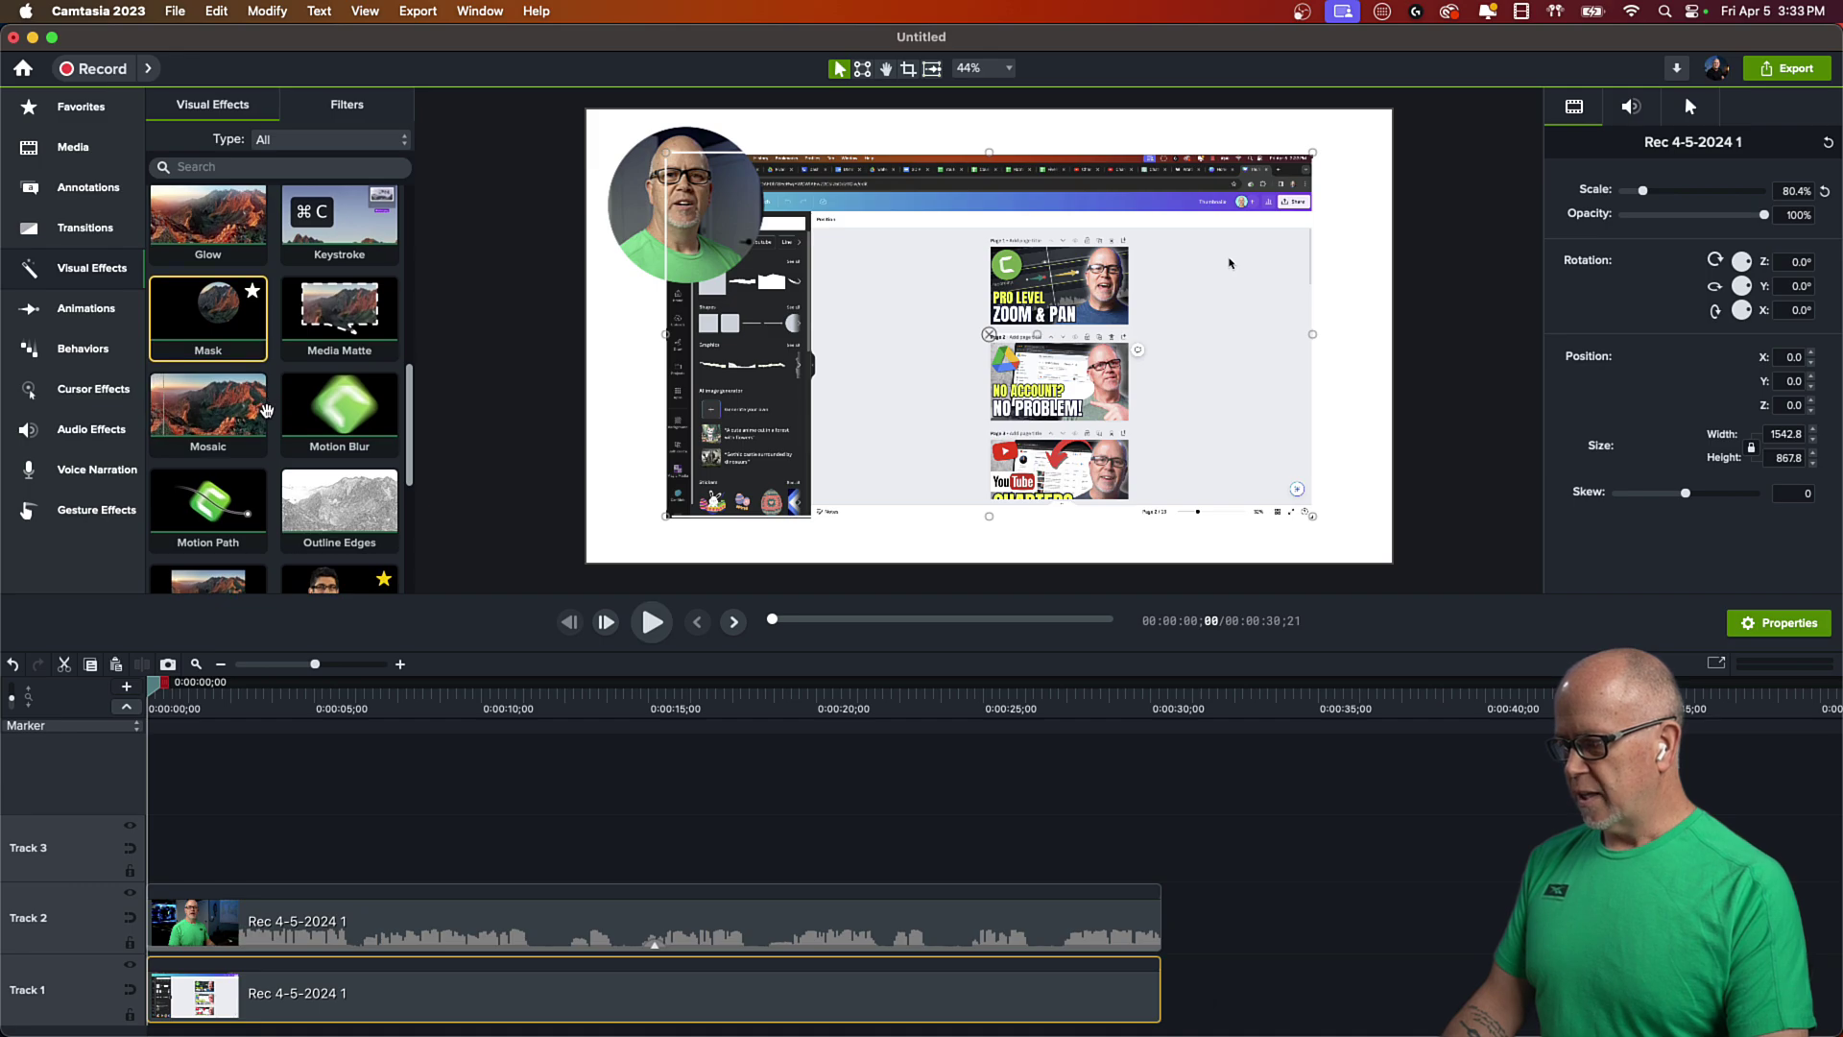
pyautogui.scroll(1, 249, 397)
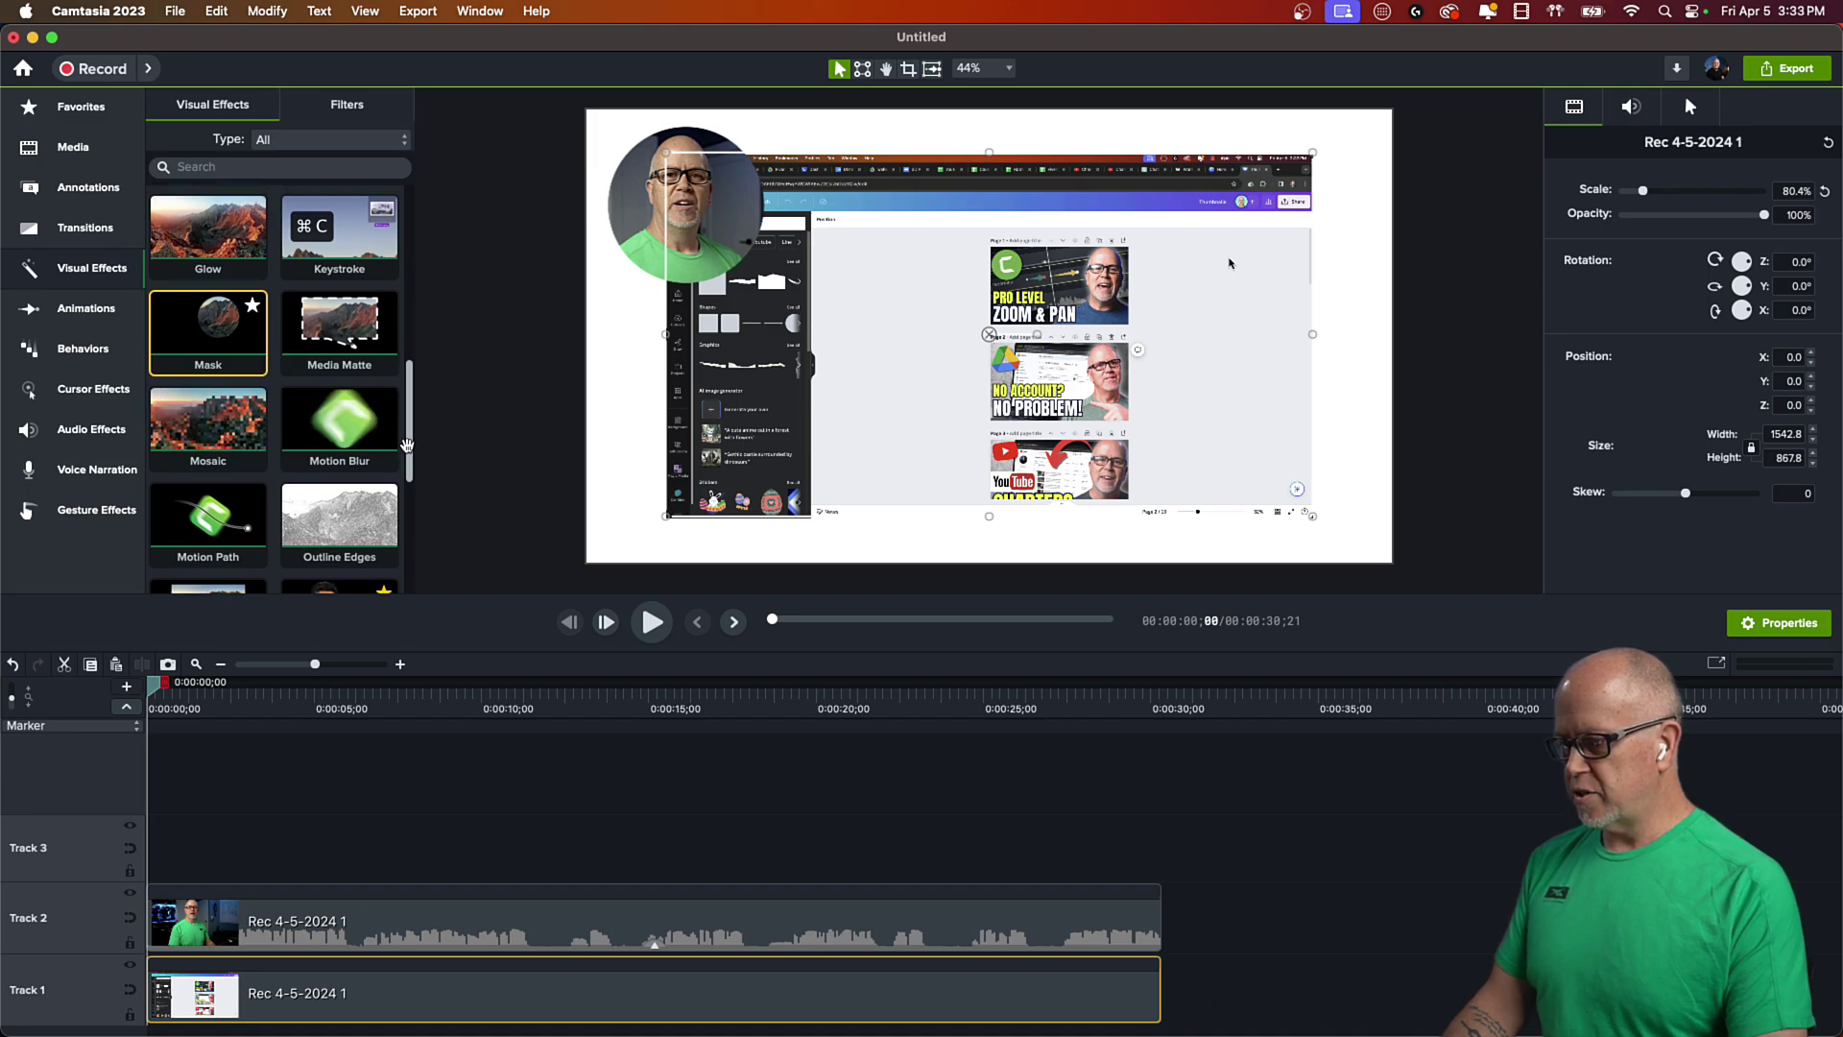
pyautogui.moveTo(407, 445); pyautogui.dragTo(946, 495)
pyautogui.moveTo(1118, 447); pyautogui.dragTo(453, 991)
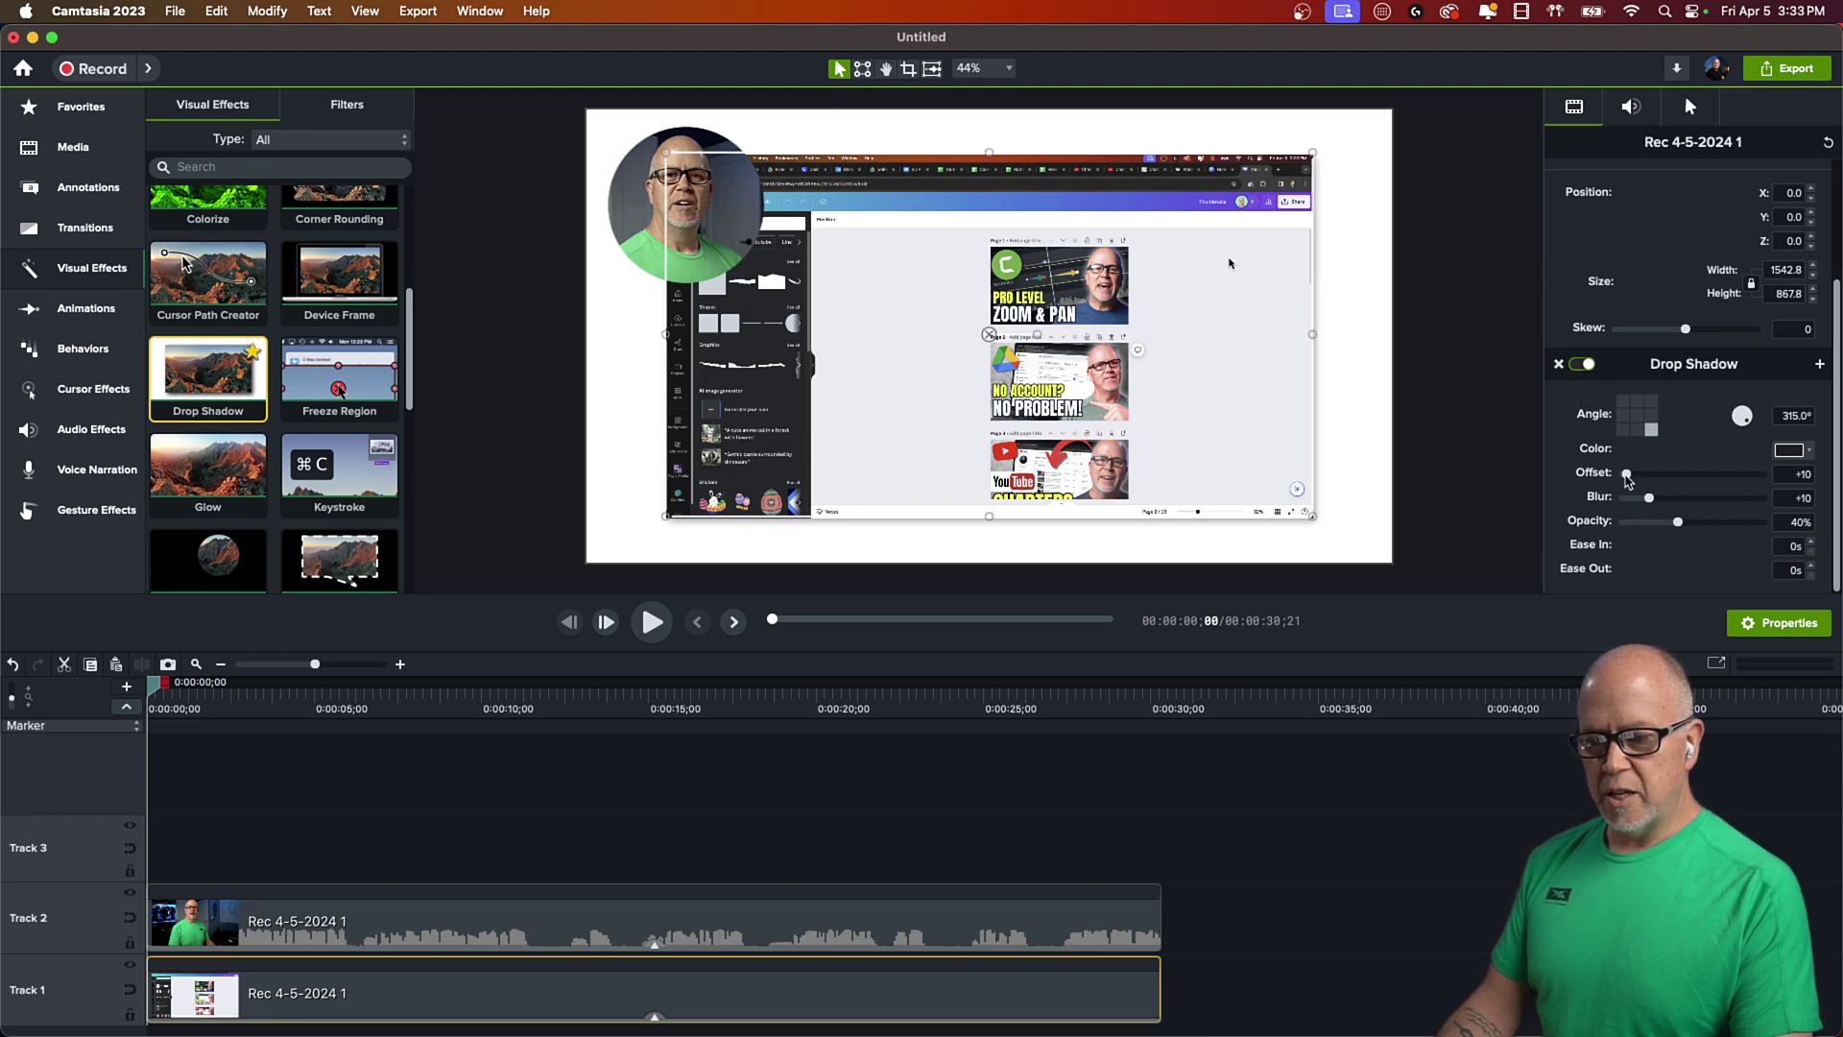
pyautogui.moveTo(1626, 475); pyautogui.dragTo(1678, 533)
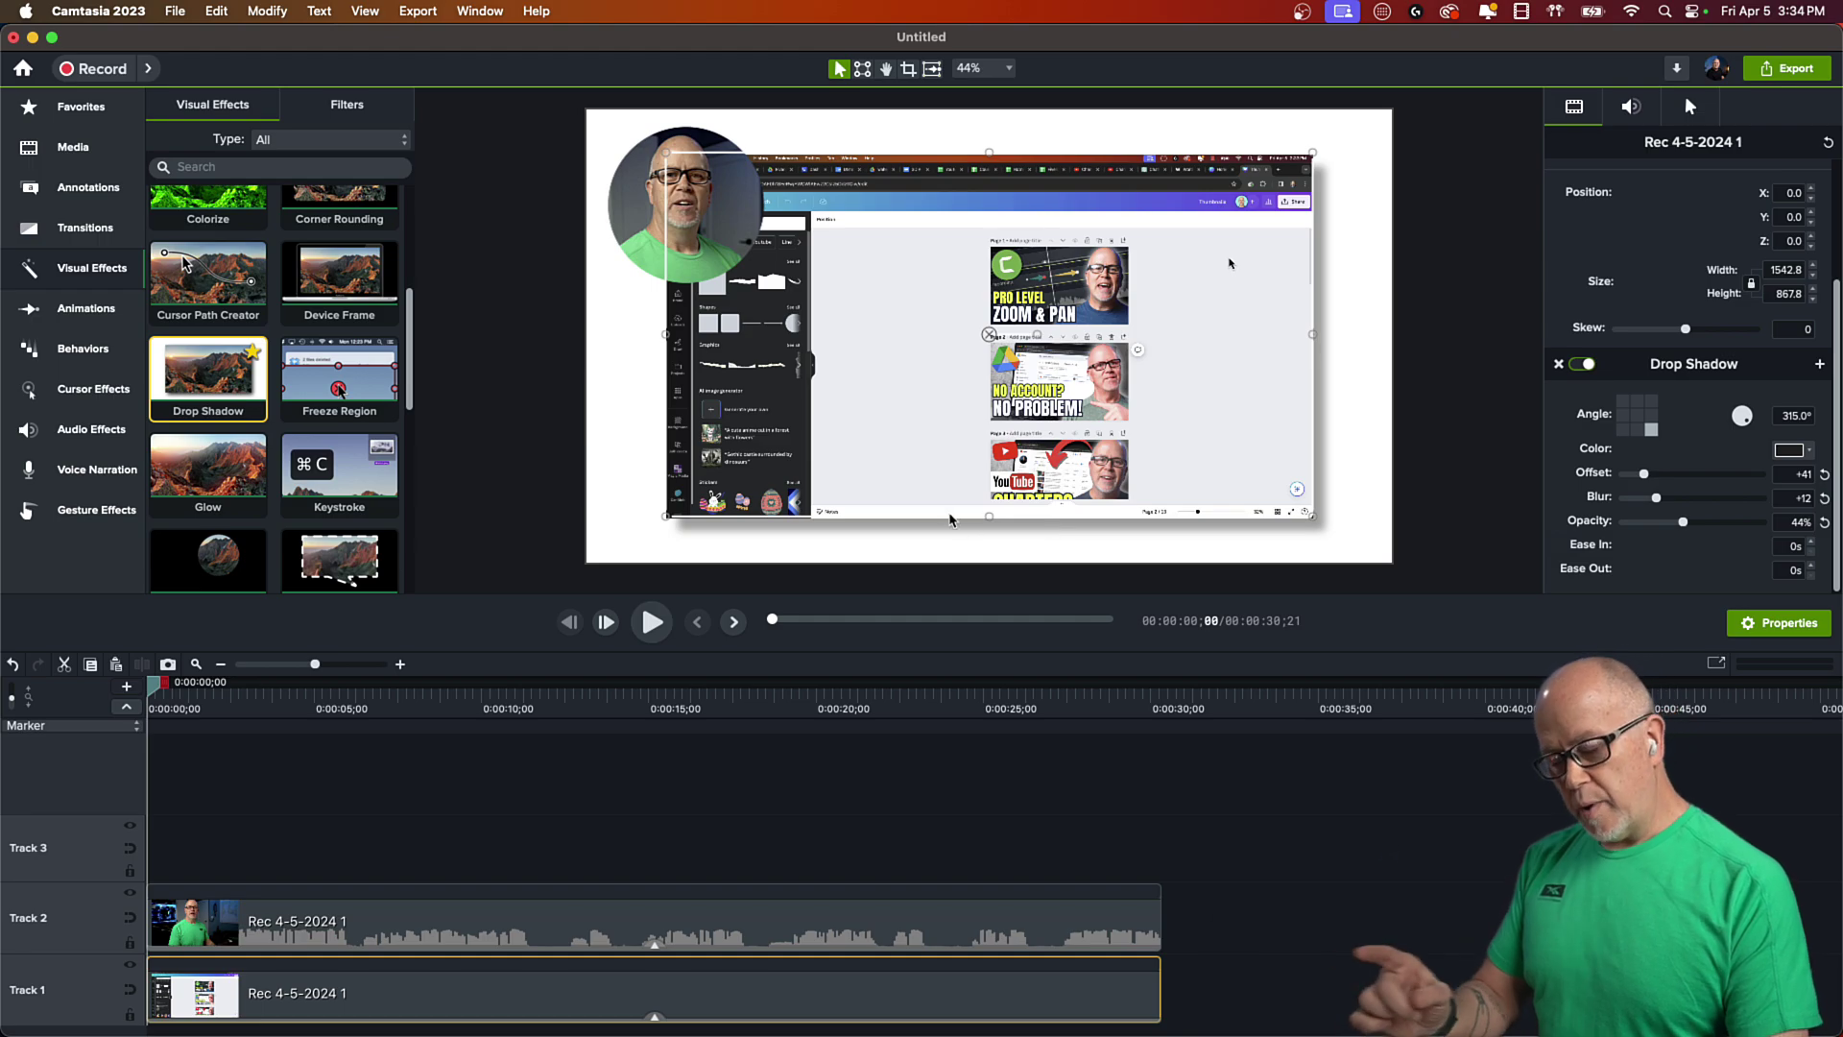
# - Add a white Border effect to the masked webcam clip with thickness 21 and Use Alpha enabled so it follows the circle
pyautogui.click(648, 228)
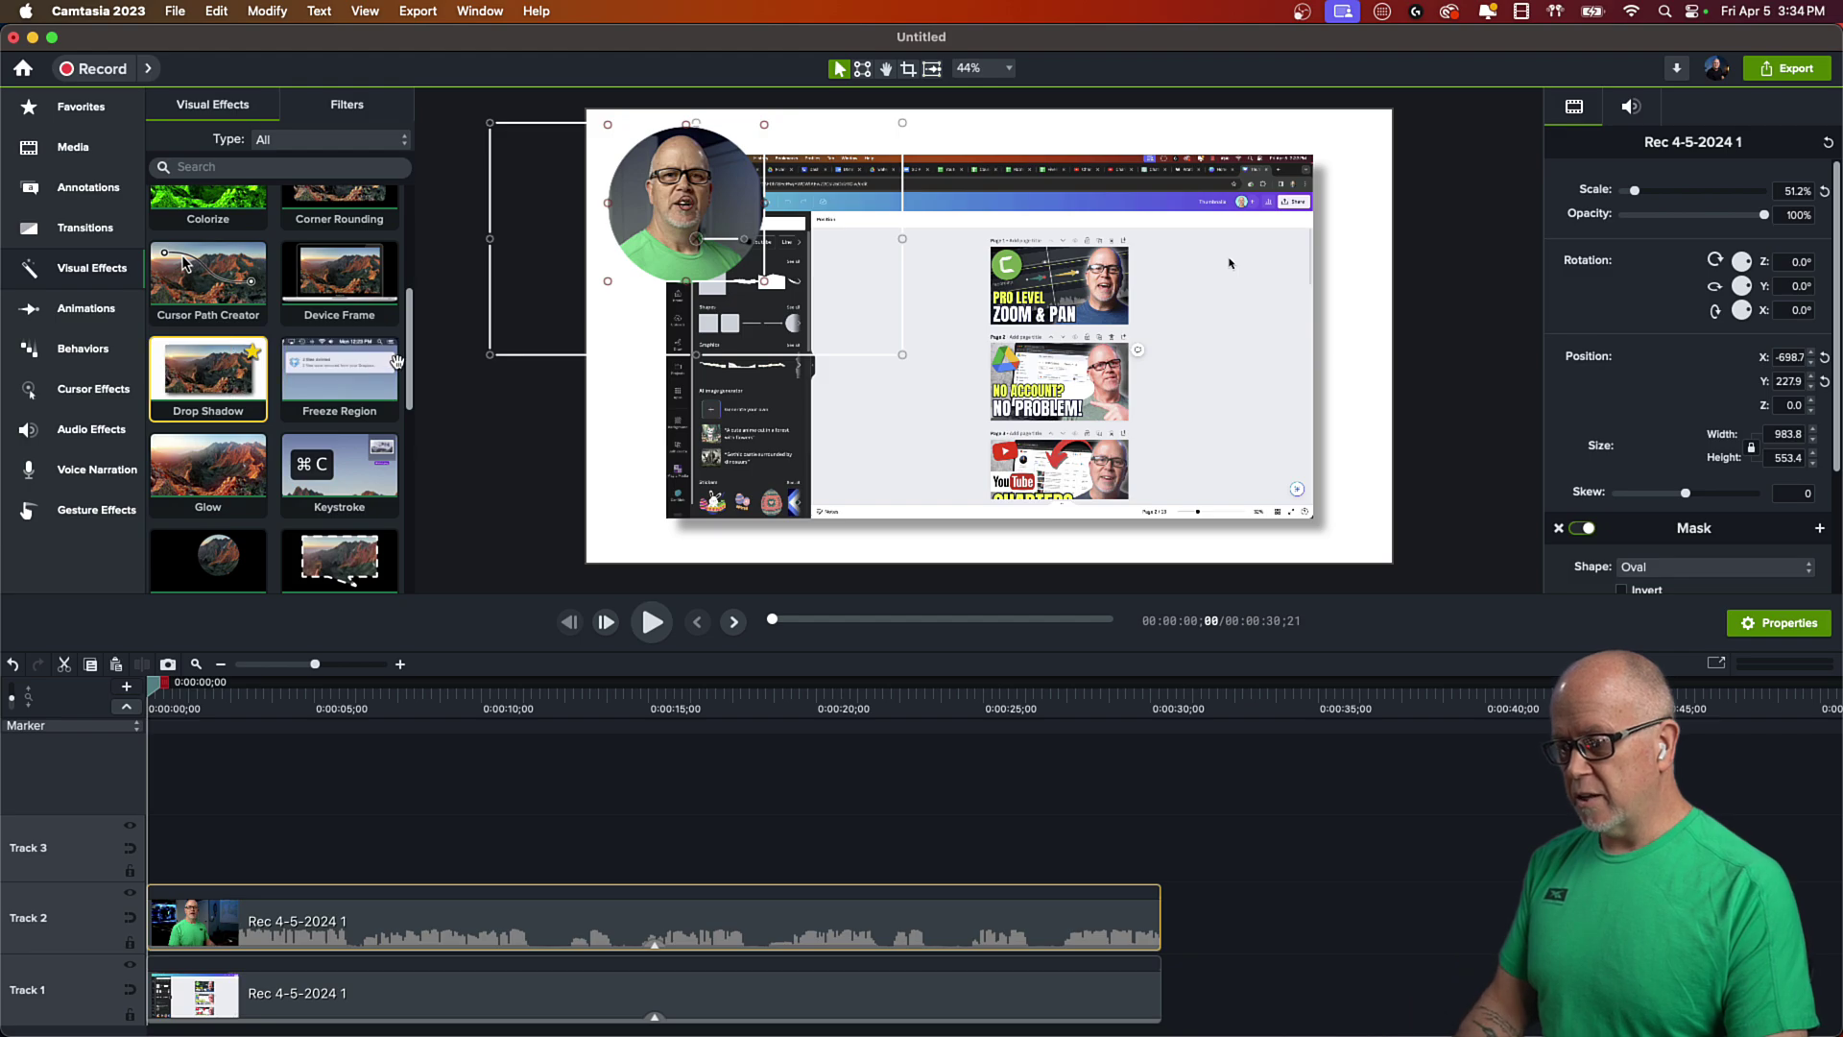
pyautogui.moveTo(406, 349); pyautogui.dragTo(405, 248)
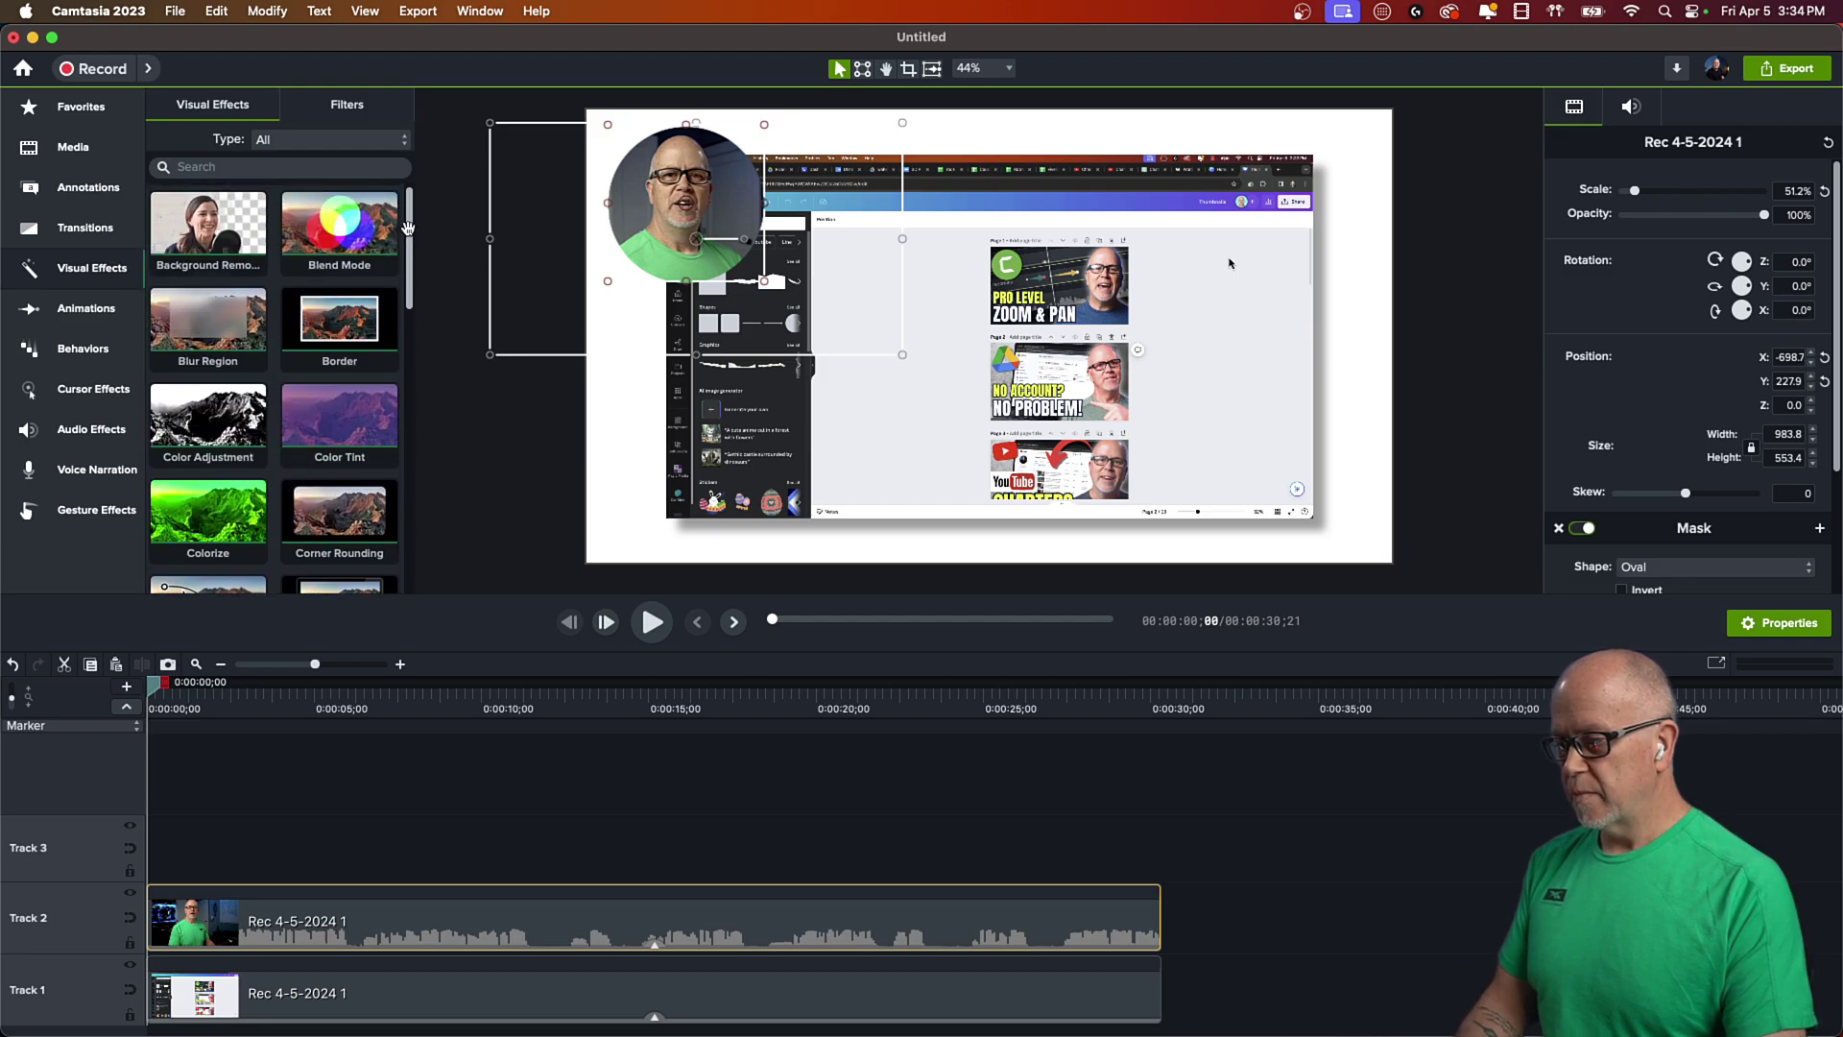
pyautogui.moveTo(335, 323); pyautogui.dragTo(672, 216)
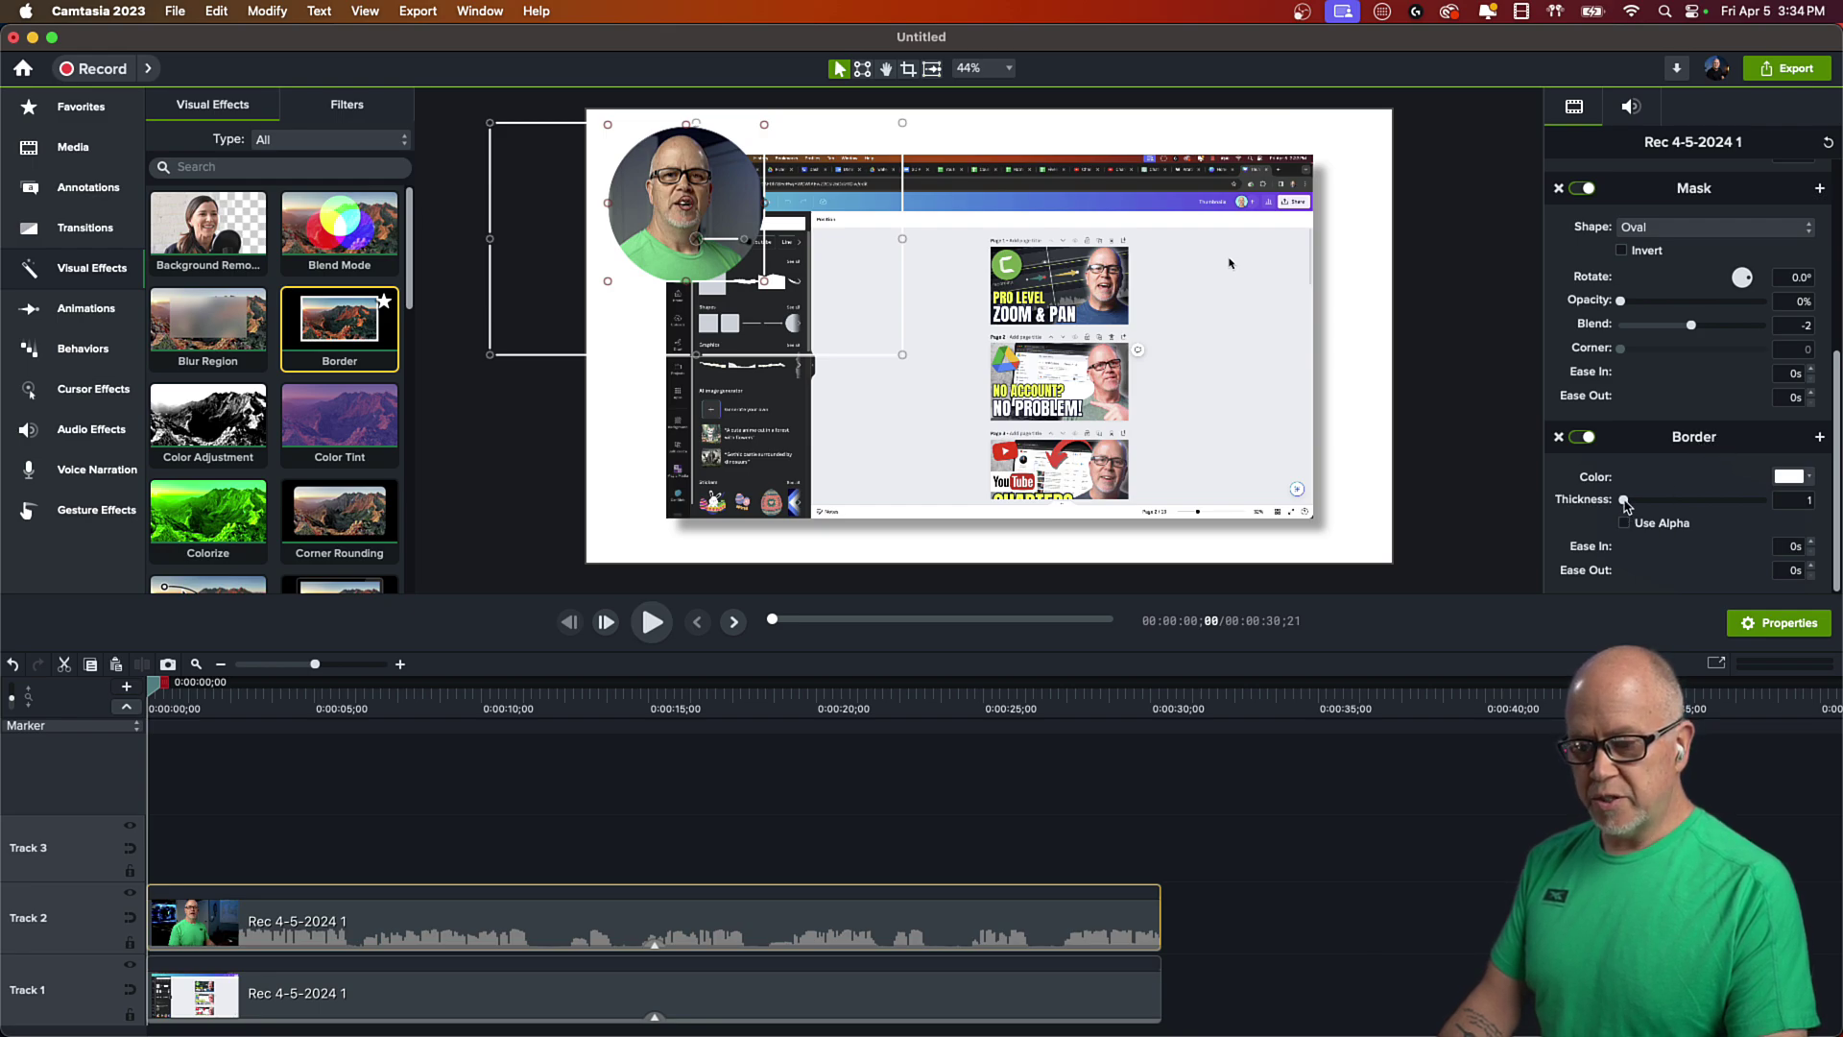
pyautogui.moveTo(1624, 504); pyautogui.dragTo(1667, 498)
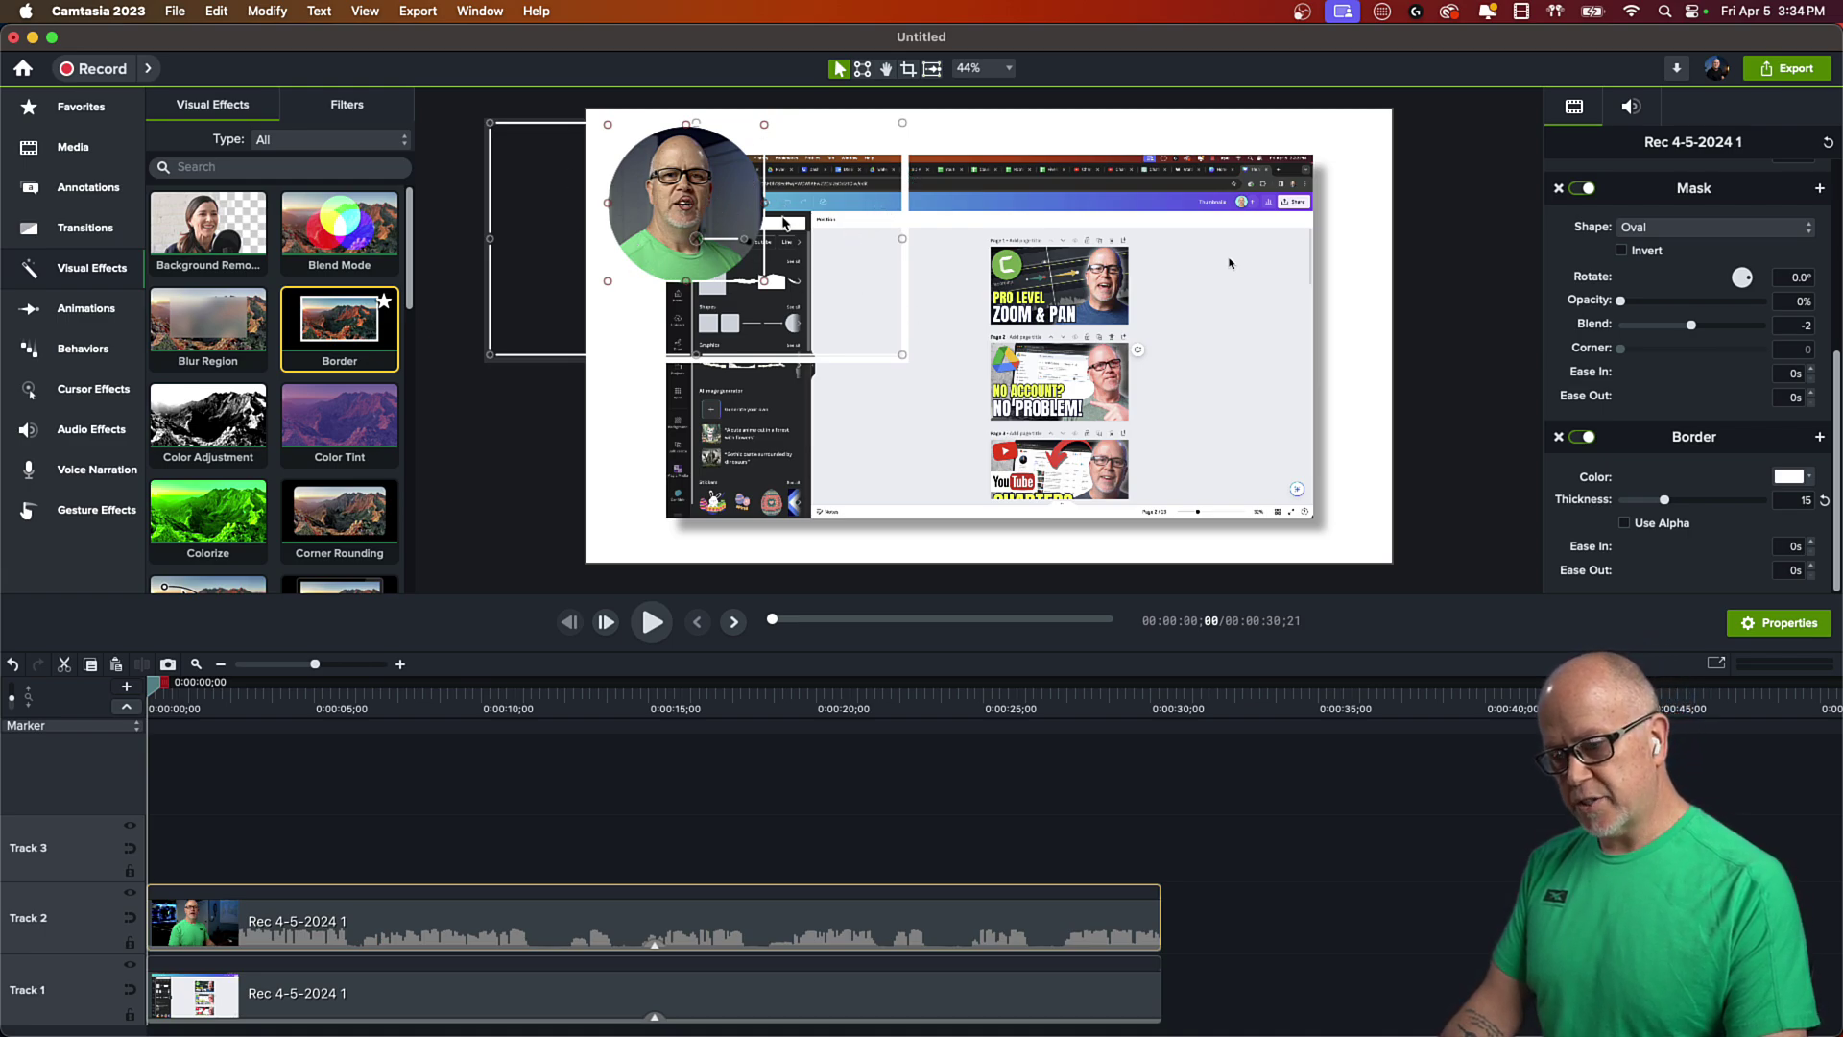
pyautogui.click(1625, 525)
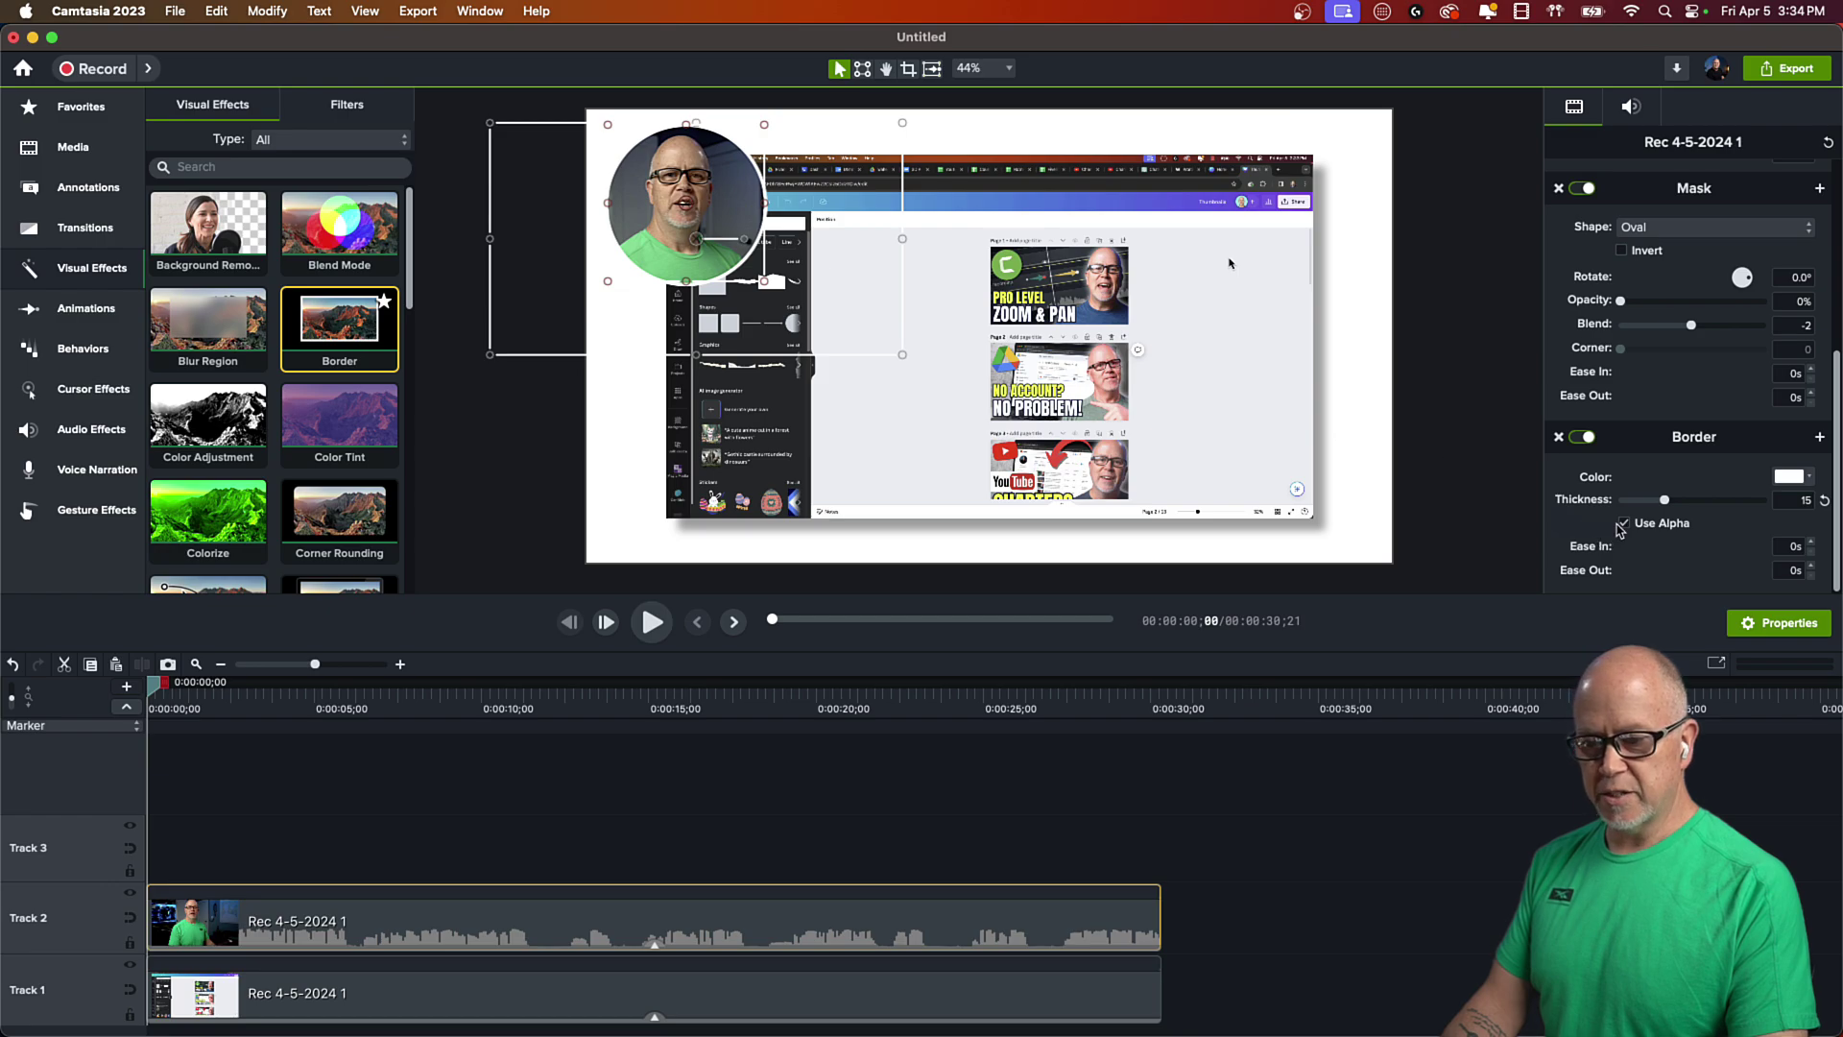
pyautogui.moveTo(1667, 503)
pyautogui.mouseDown()
pyautogui.moveTo(1717, 505)
pyautogui.moveTo(1682, 515)
pyautogui.mouseUp()
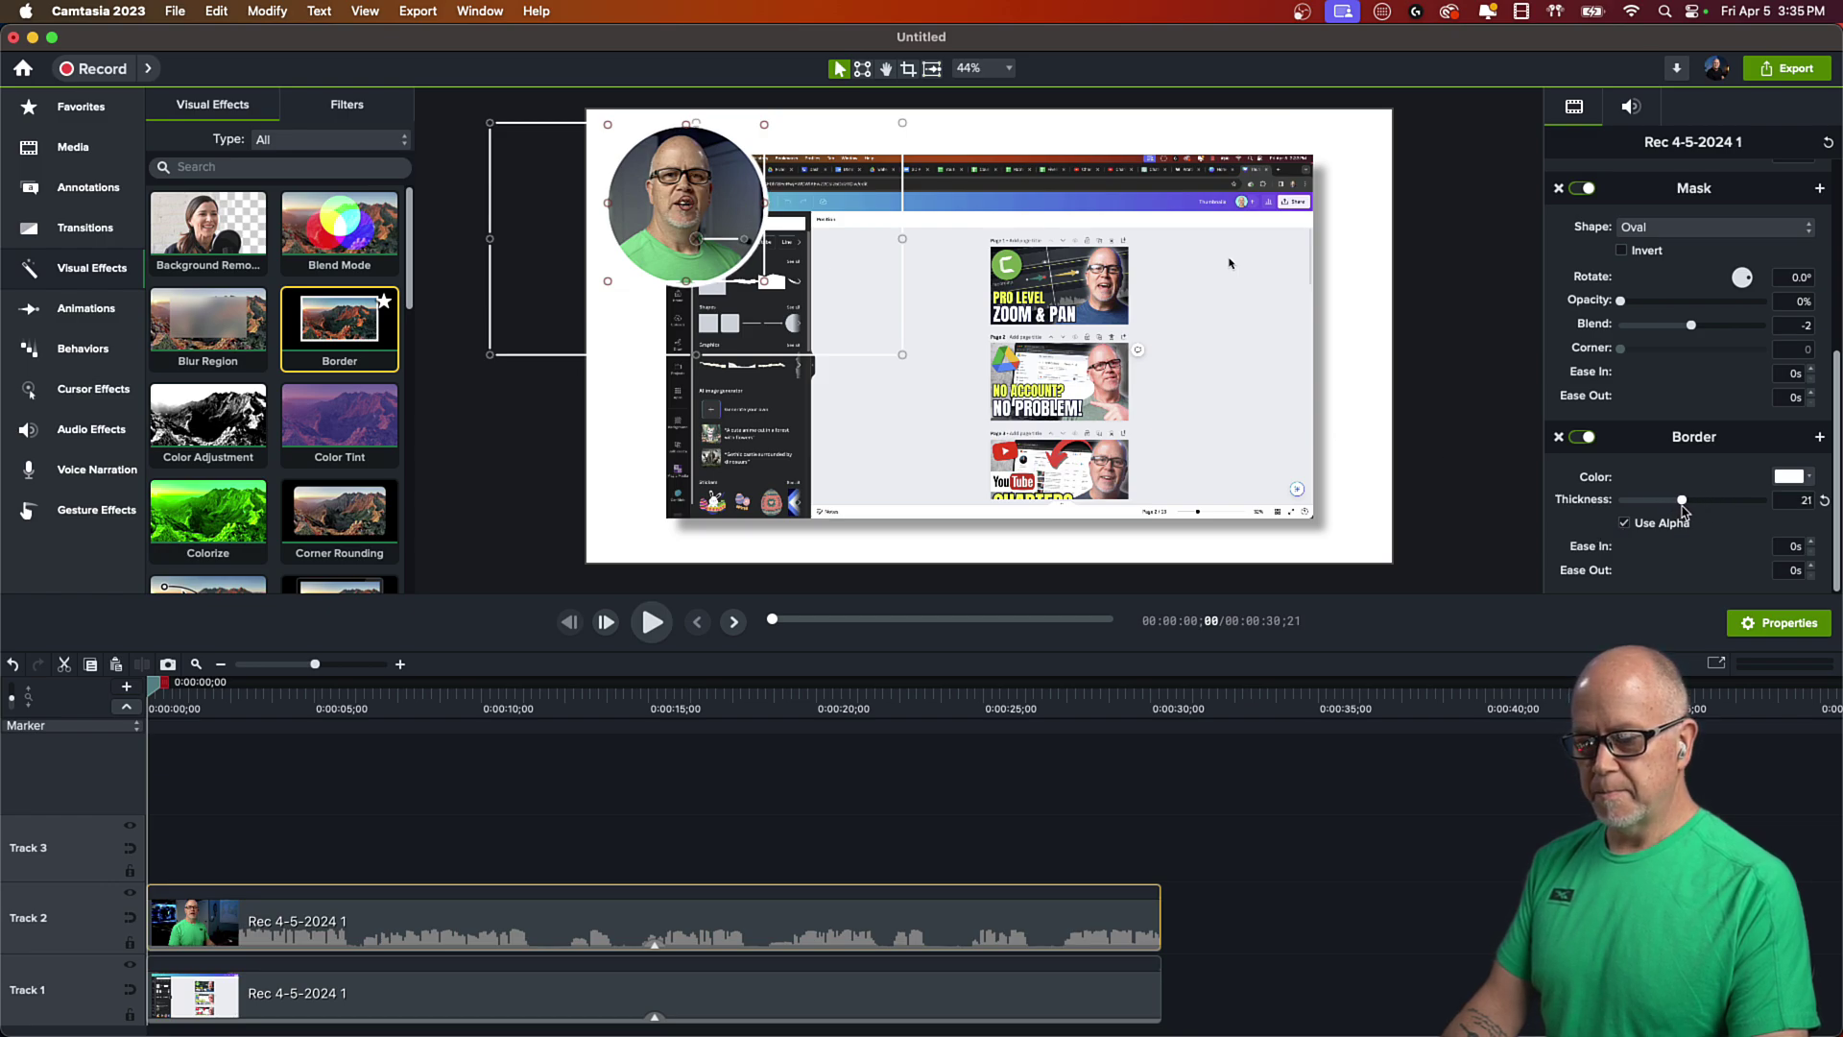
pyautogui.click(524, 448)
pyautogui.moveTo(160, 692); pyautogui.dragTo(174, 811)
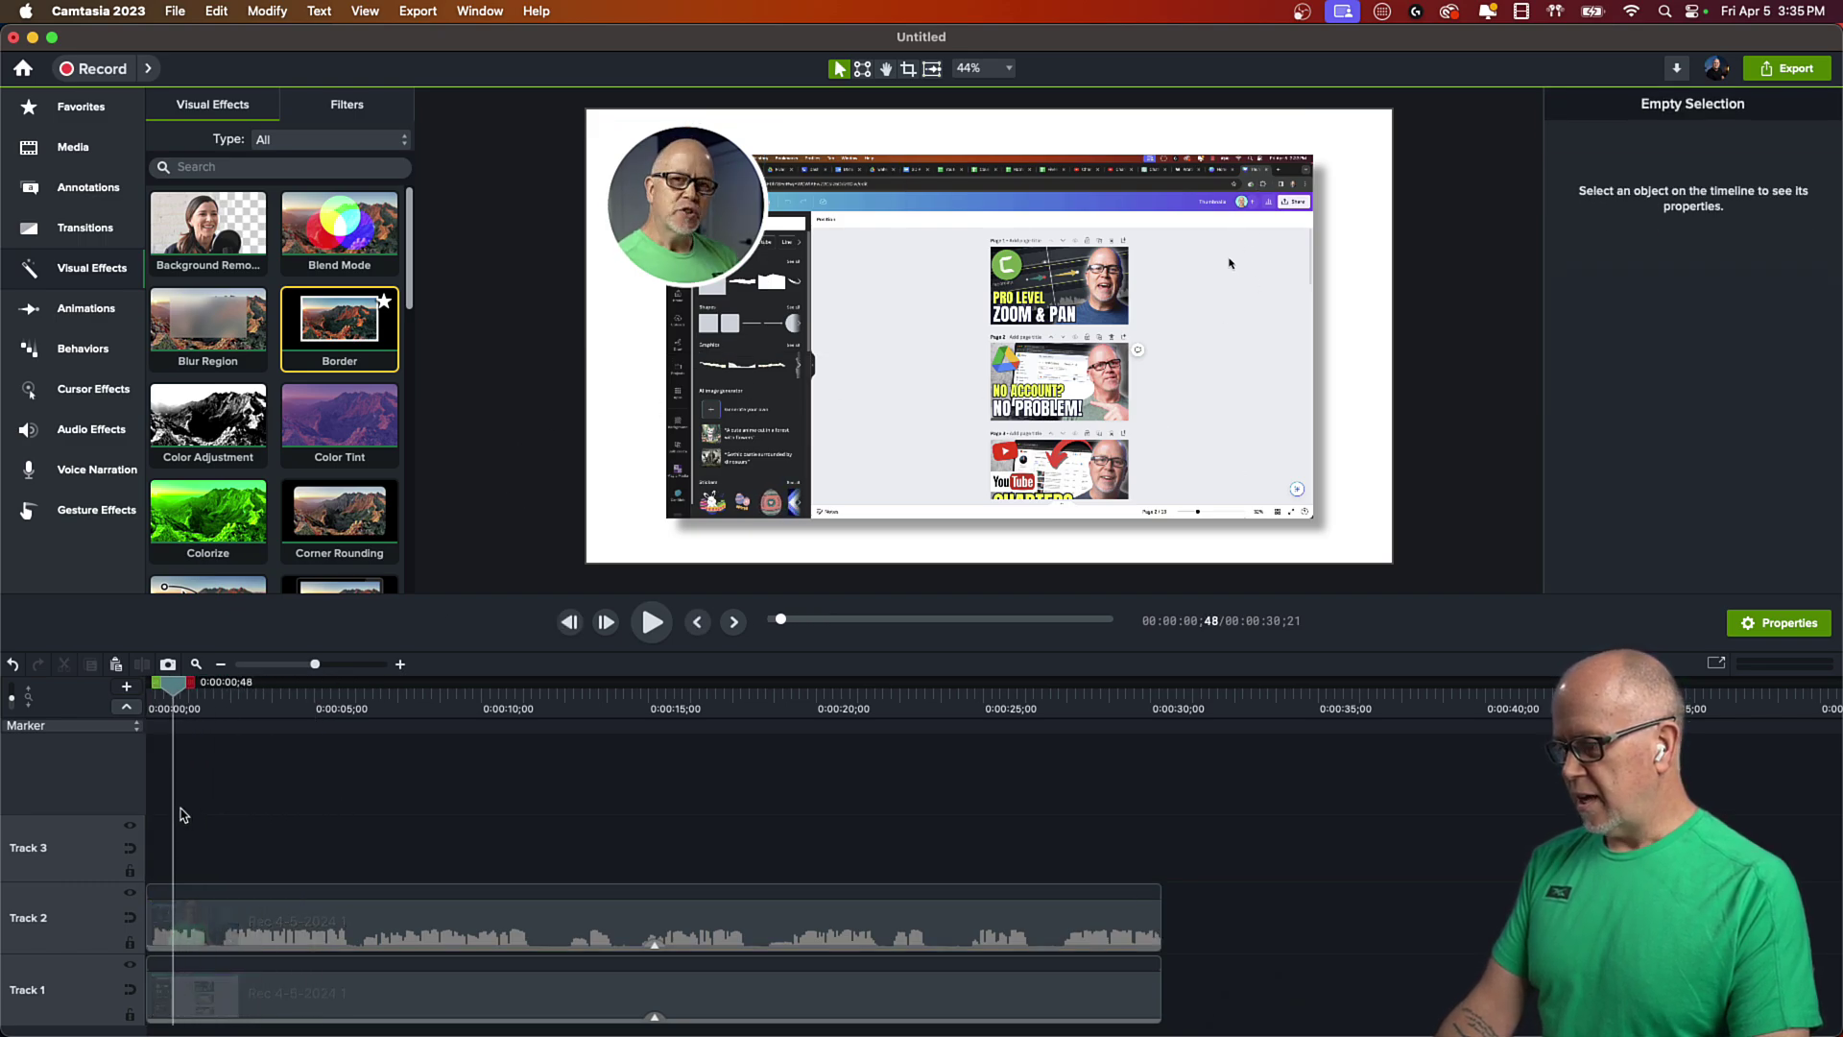
# - Apply the Drop Shadow visual effect to the circular webcam clip
pyautogui.click(678, 238)
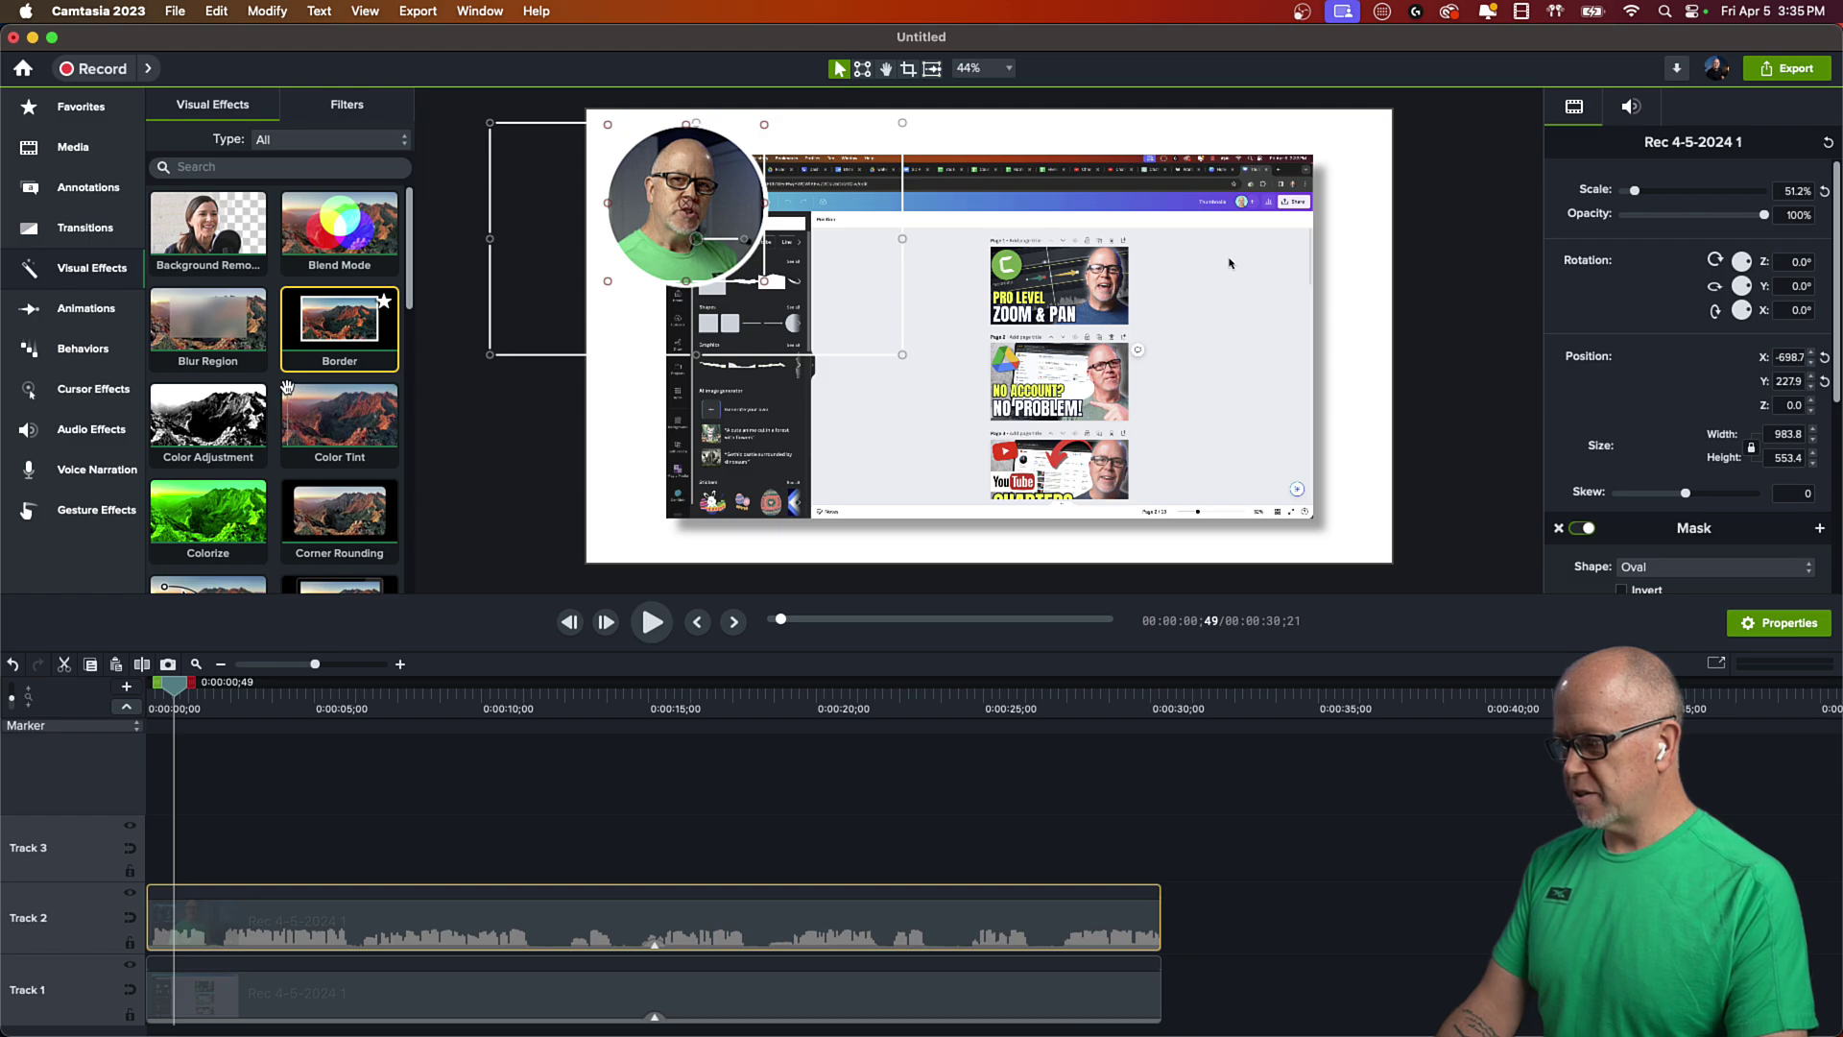
pyautogui.scroll(-3, 279, 403)
pyautogui.scroll(-4, 256, 428)
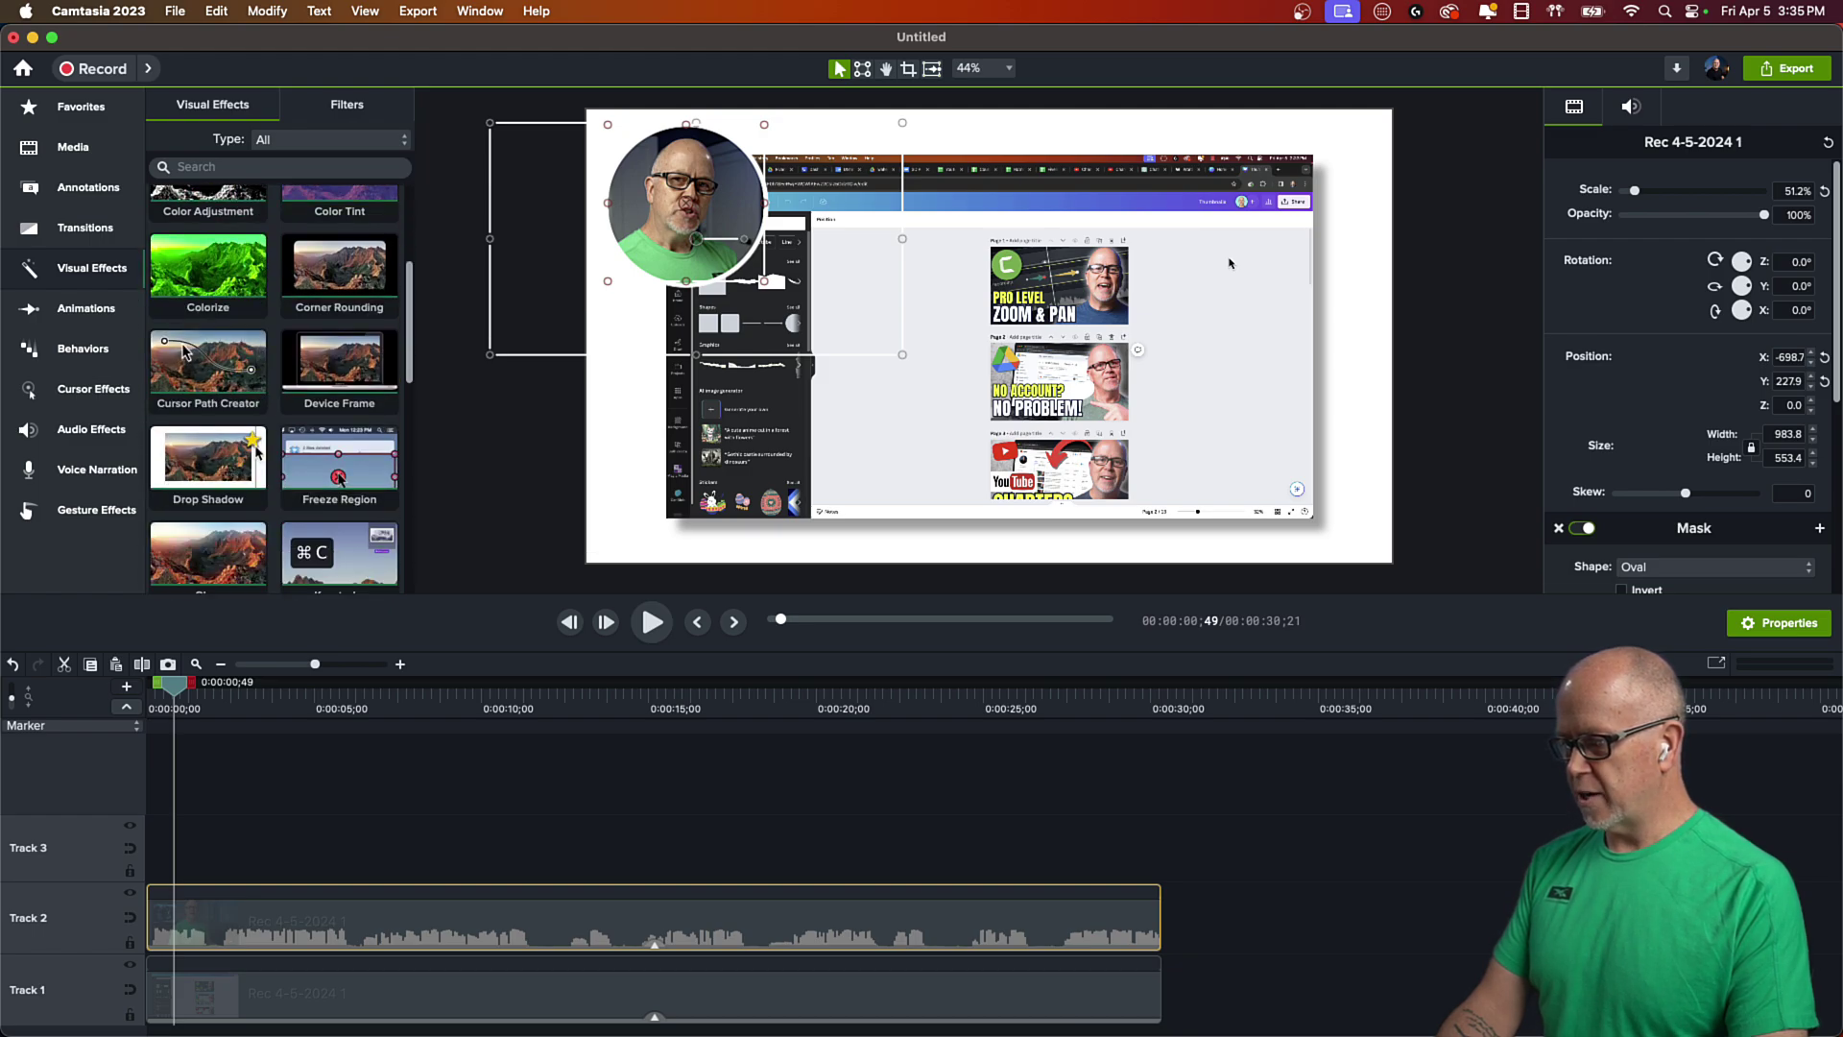
pyautogui.moveTo(197, 441); pyautogui.dragTo(684, 194)
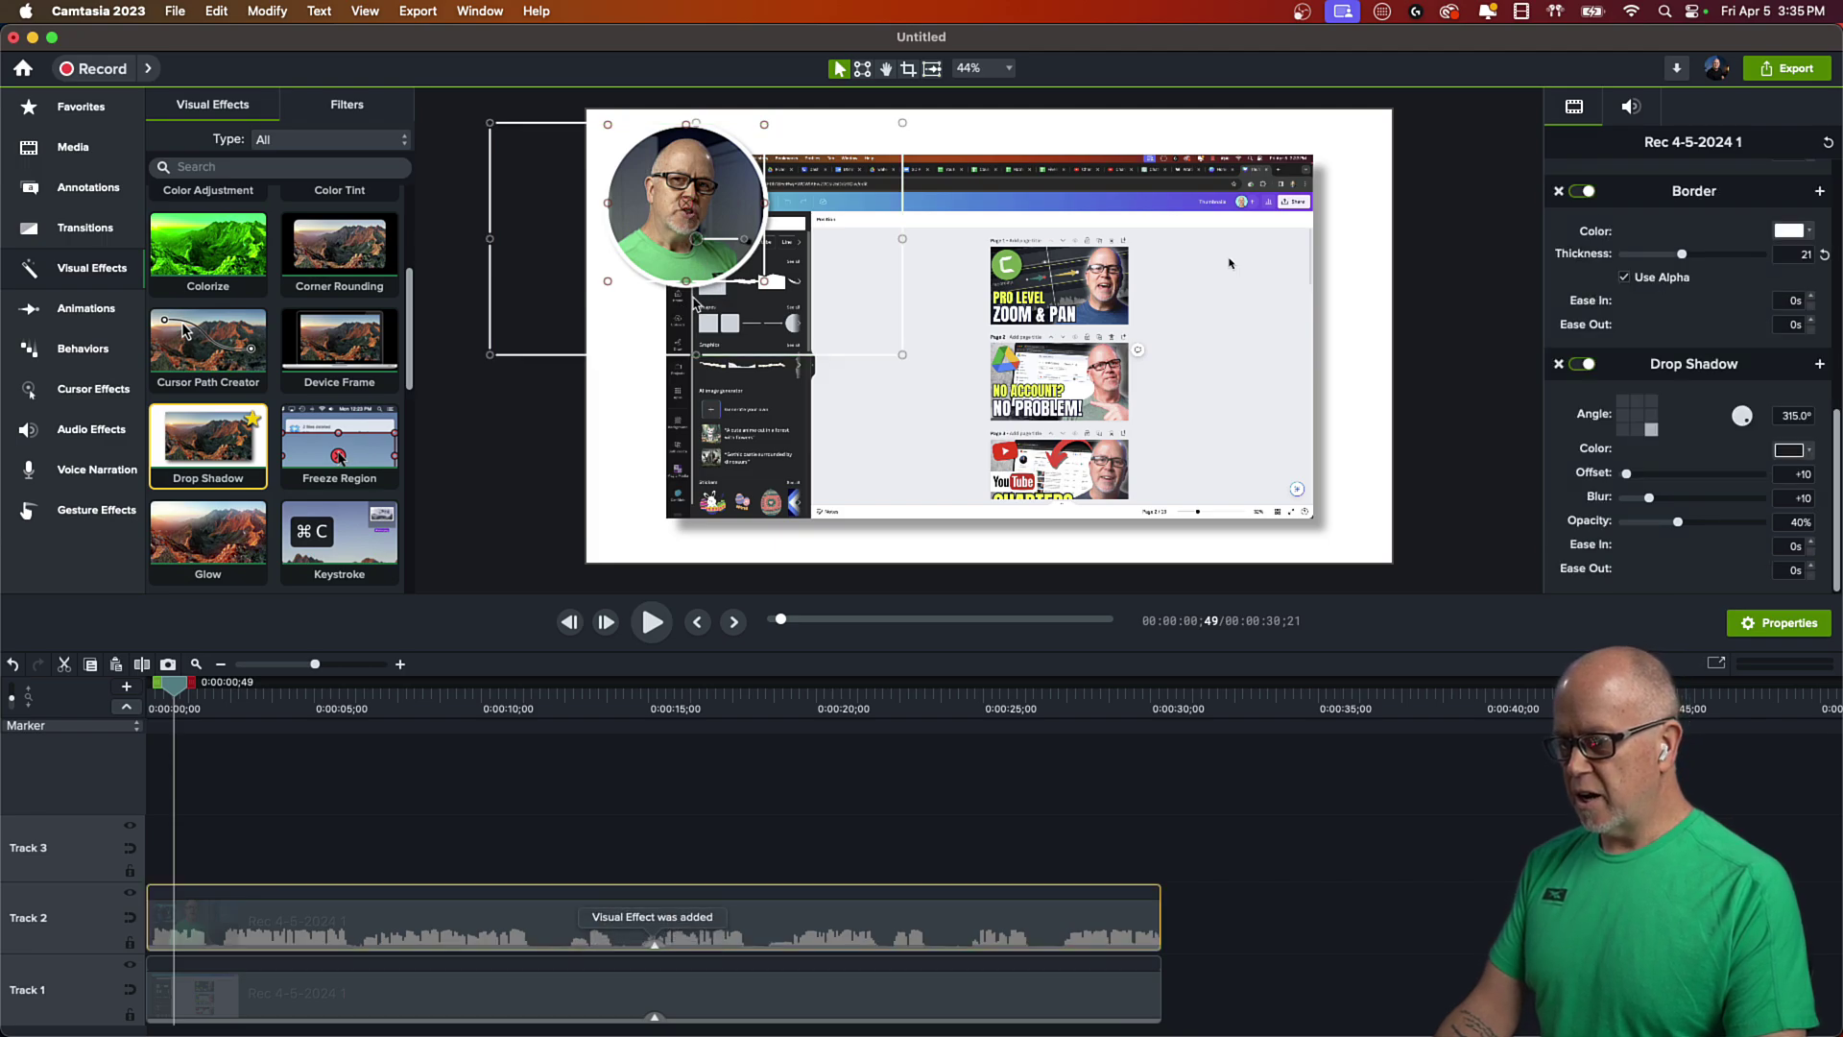
pyautogui.click(510, 453)
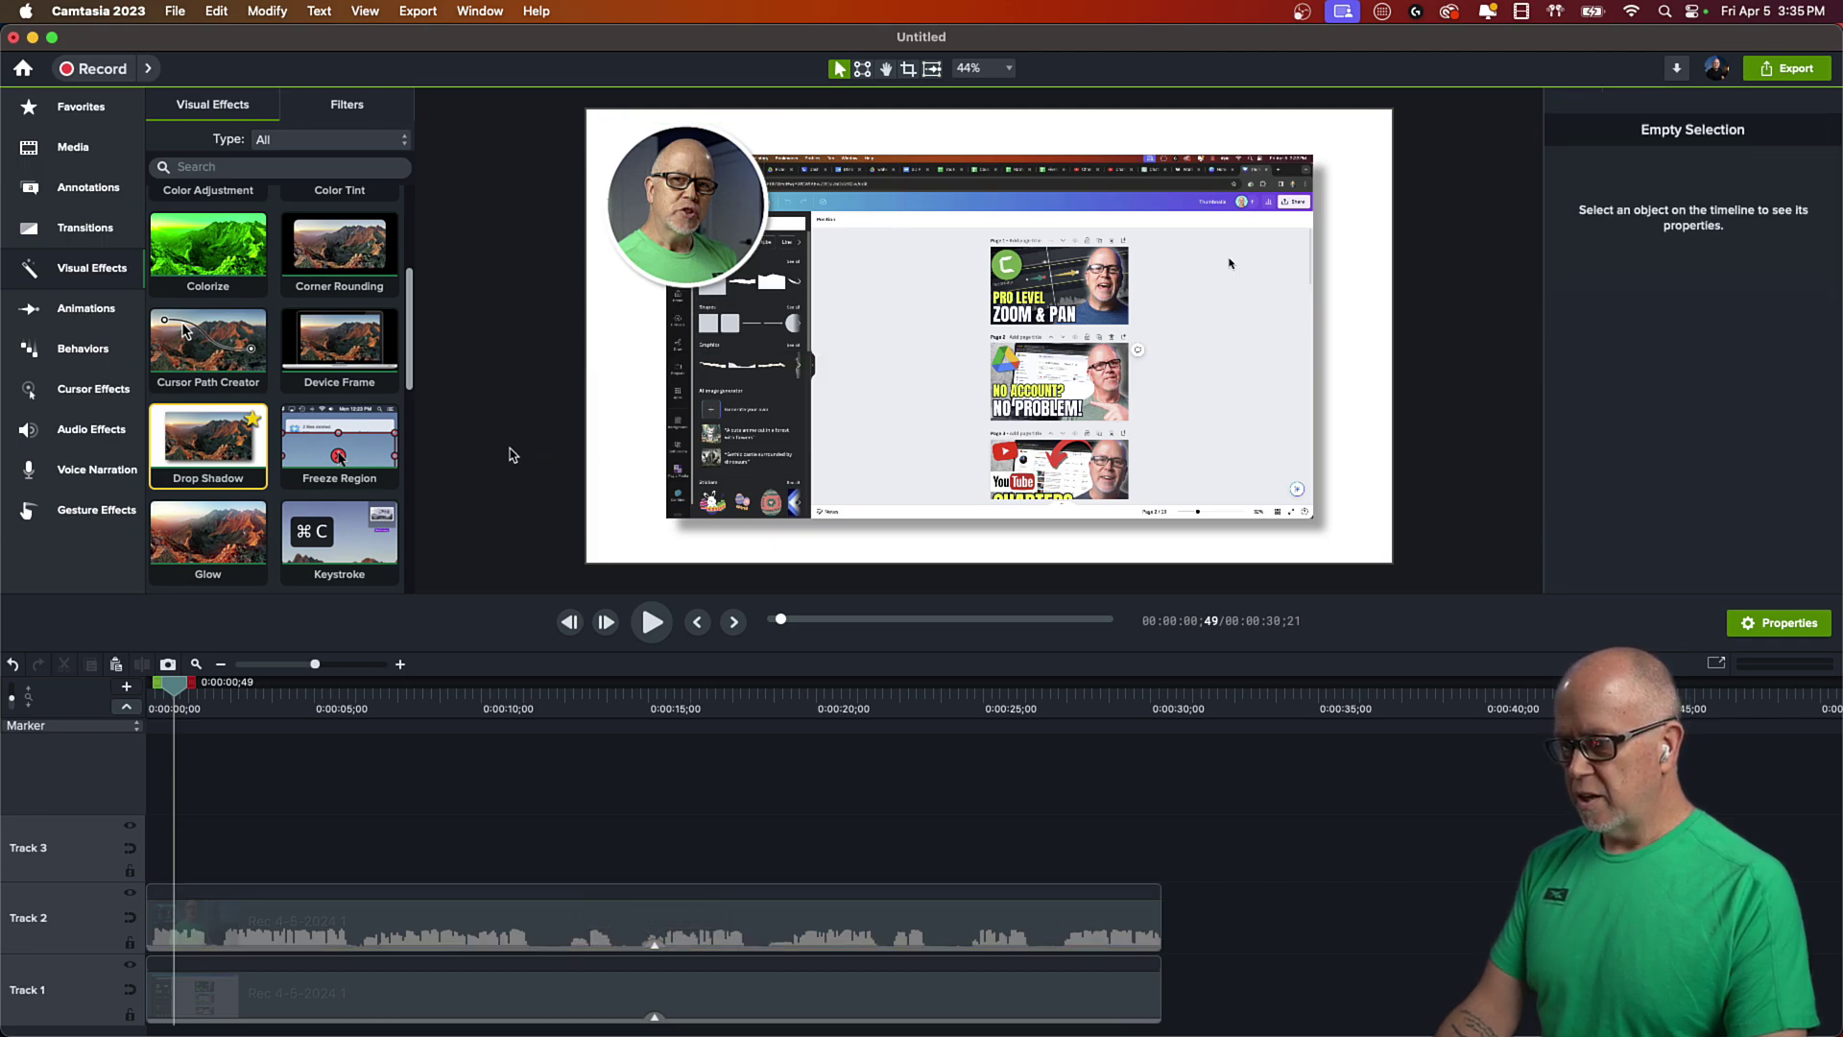
# - Set the webcam clip's drop shadow to offset +26 and opacity 60%
pyautogui.click(686, 243)
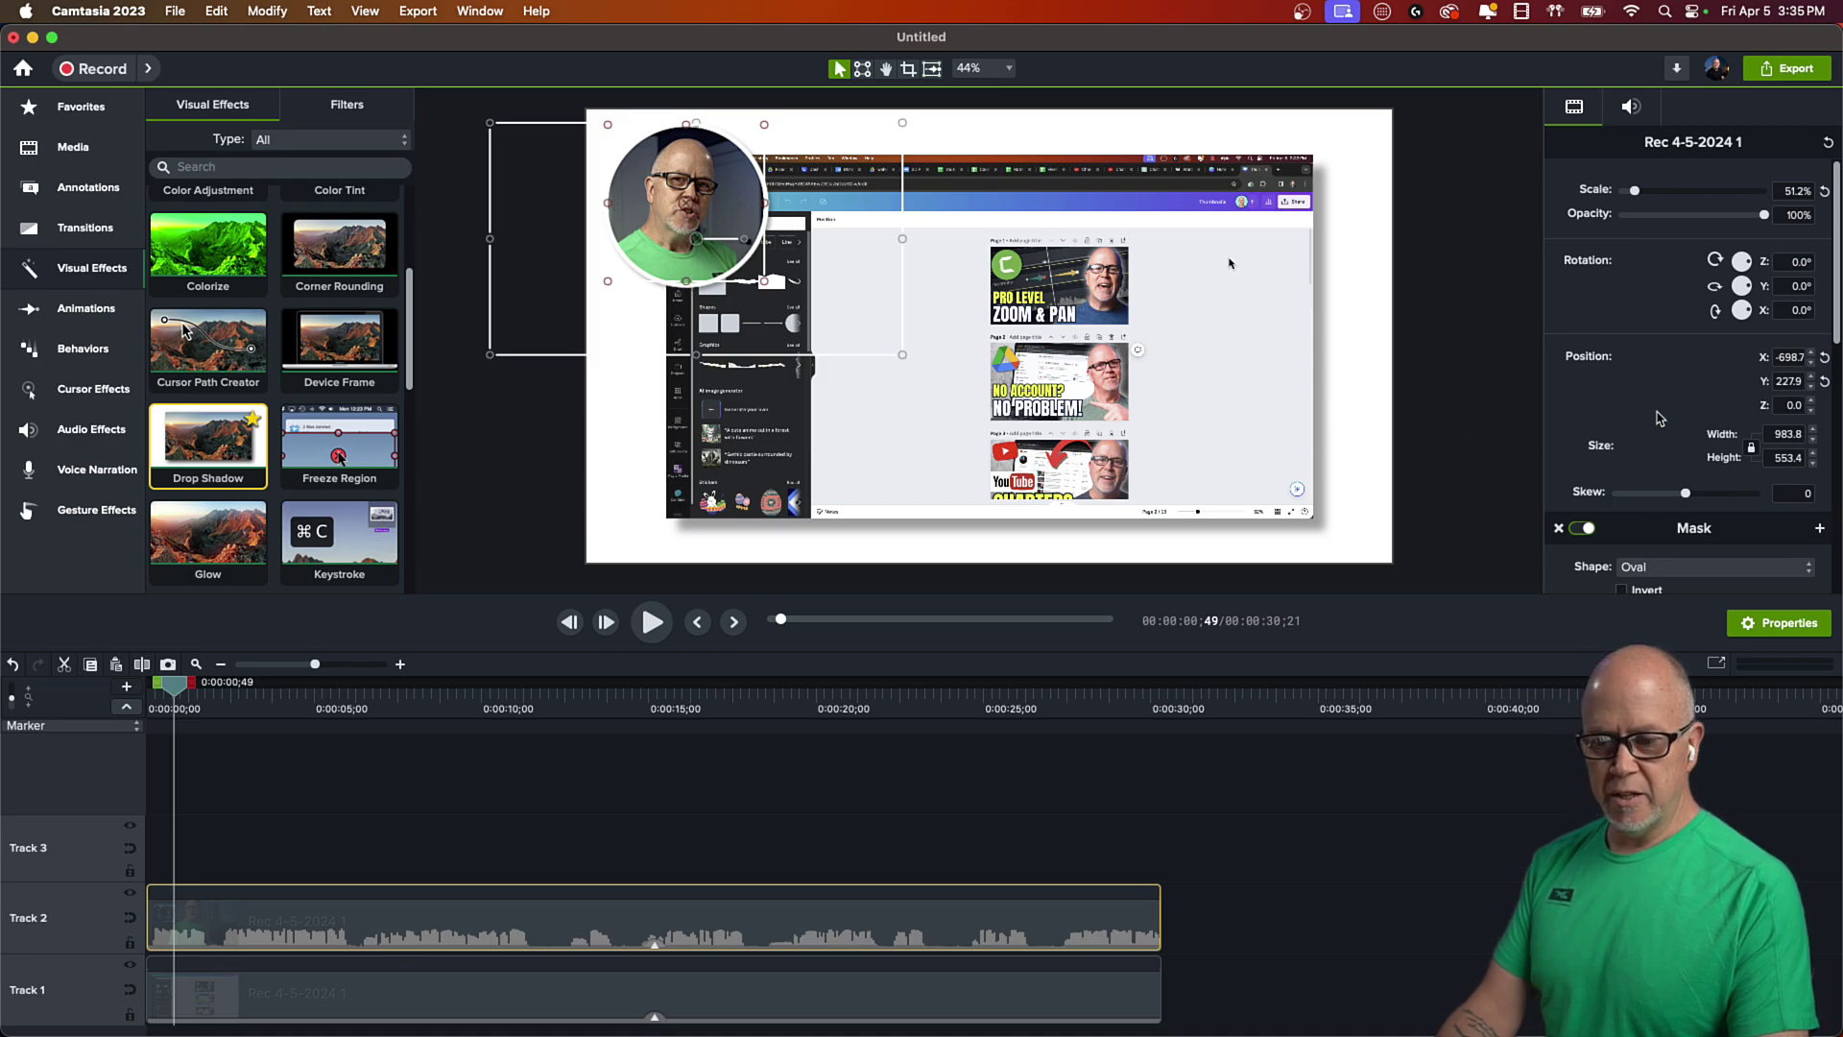
pyautogui.scroll(-10, 1660, 419)
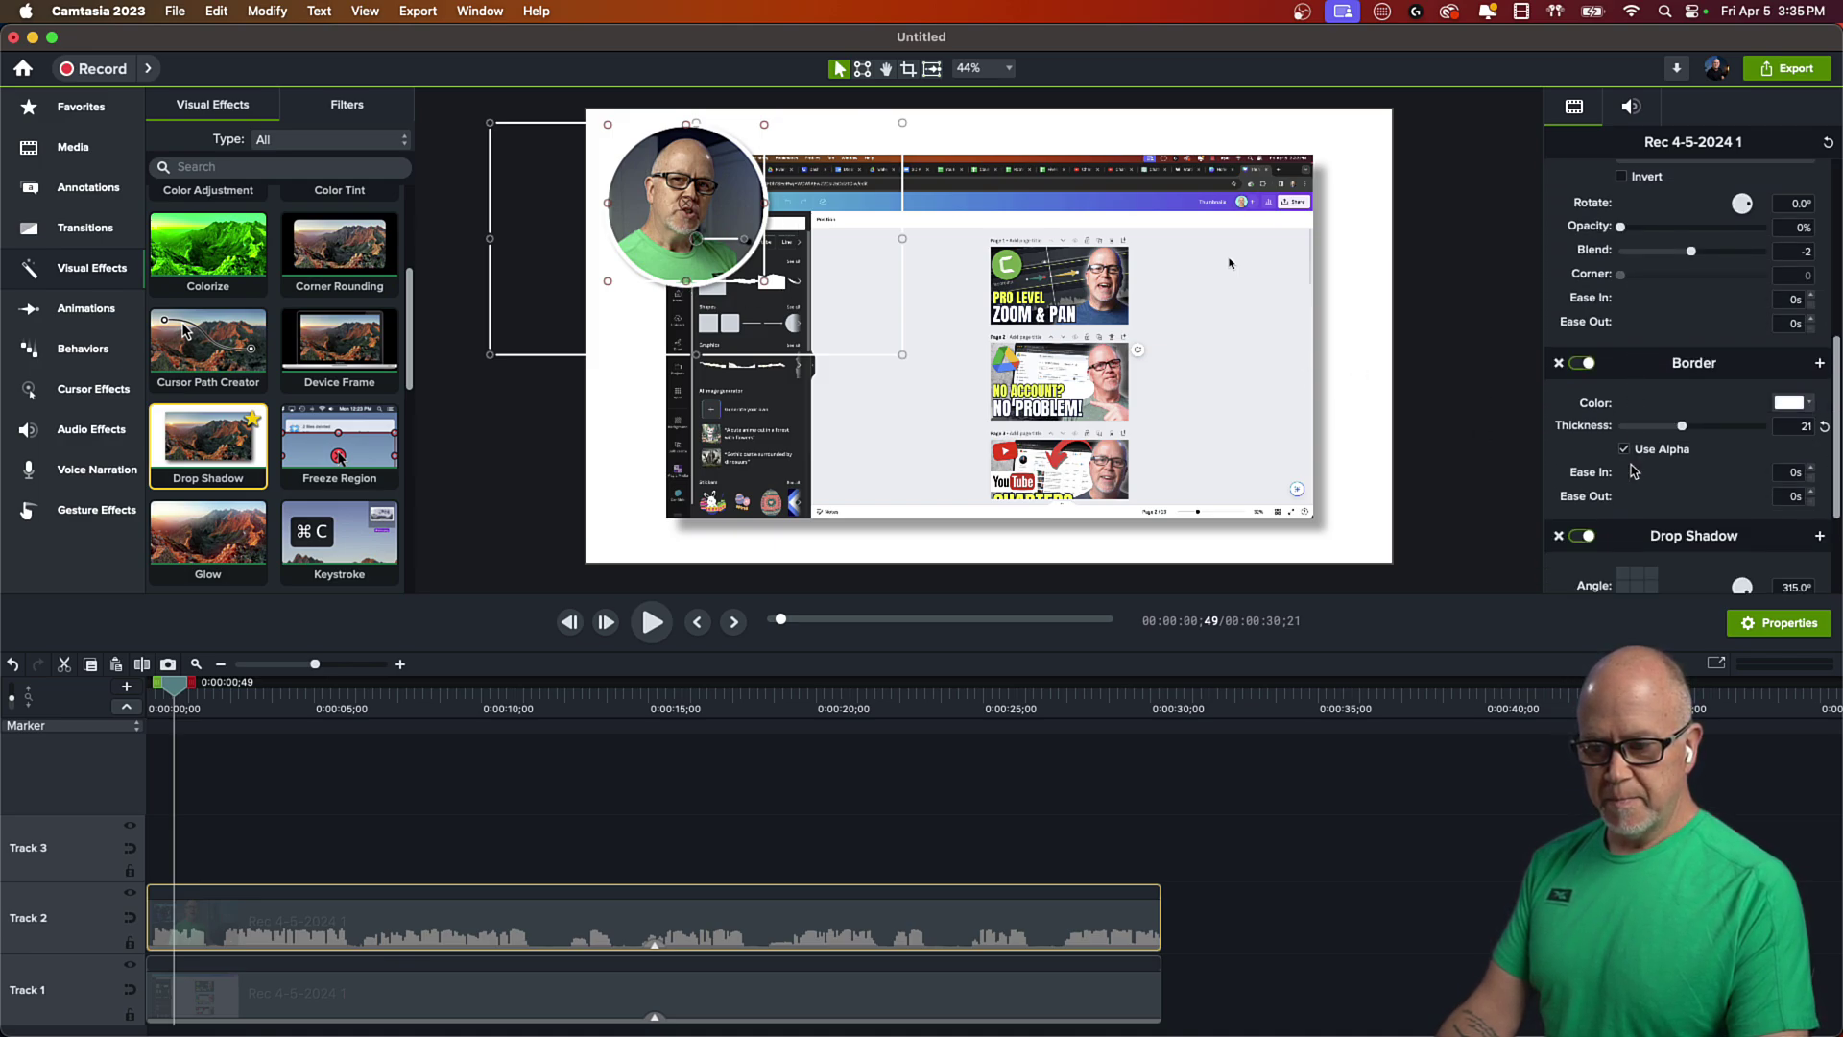
pyautogui.scroll(-1, 1632, 466)
pyautogui.scroll(-3, 1637, 451)
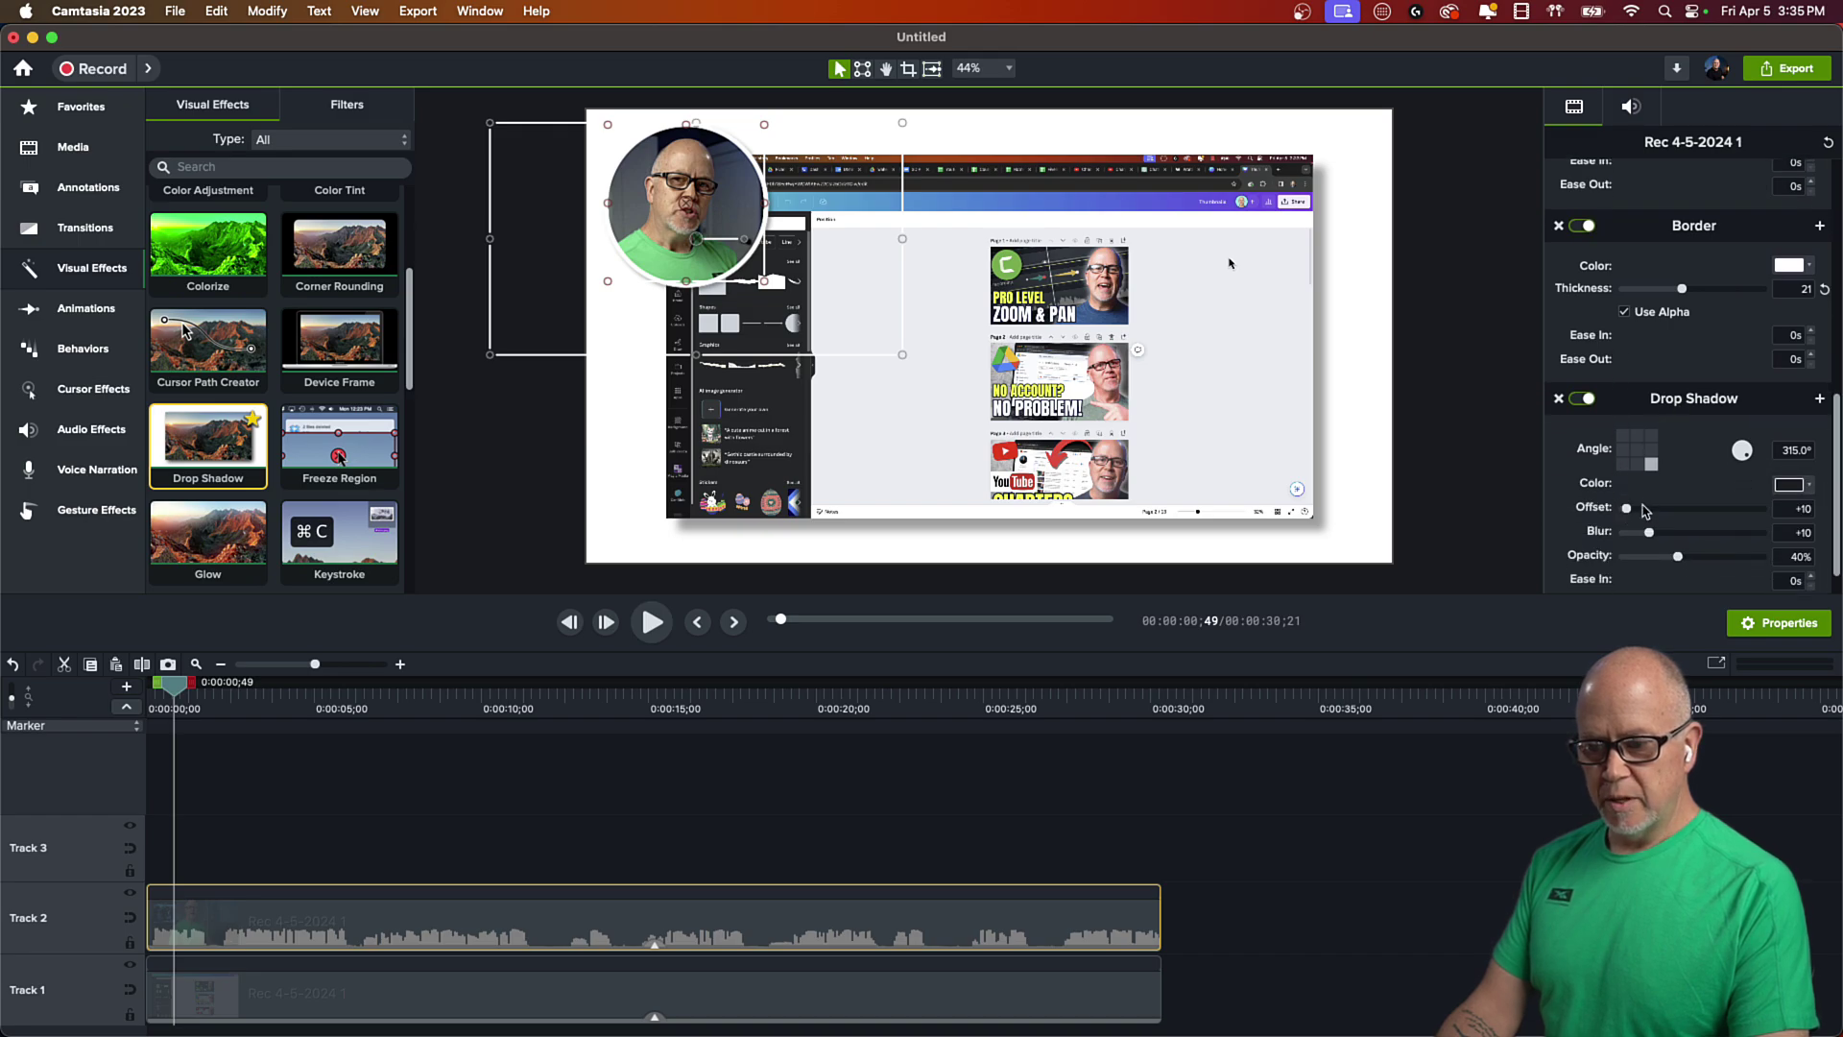
pyautogui.moveTo(1626, 508)
pyautogui.mouseDown()
pyautogui.moveTo(1704, 509)
pyautogui.moveTo(1636, 509)
pyautogui.mouseUp()
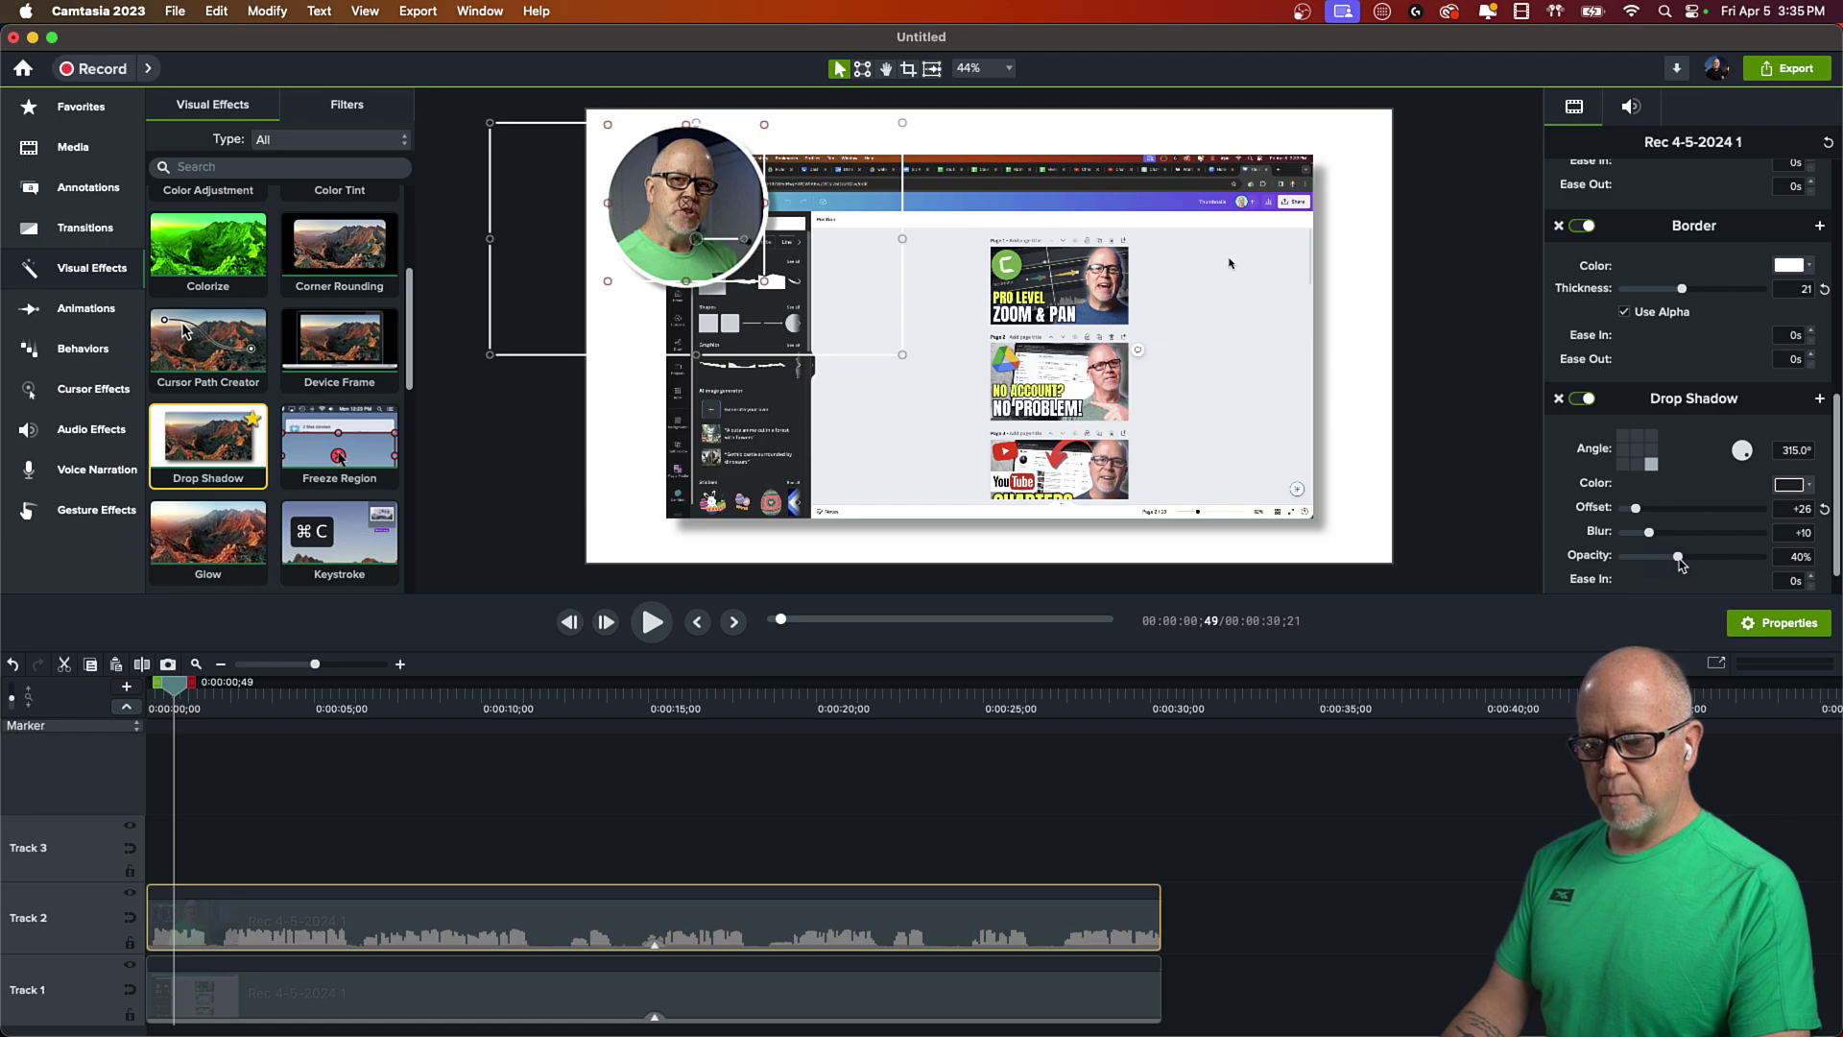
pyautogui.moveTo(1693, 560); pyautogui.dragTo(1728, 561)
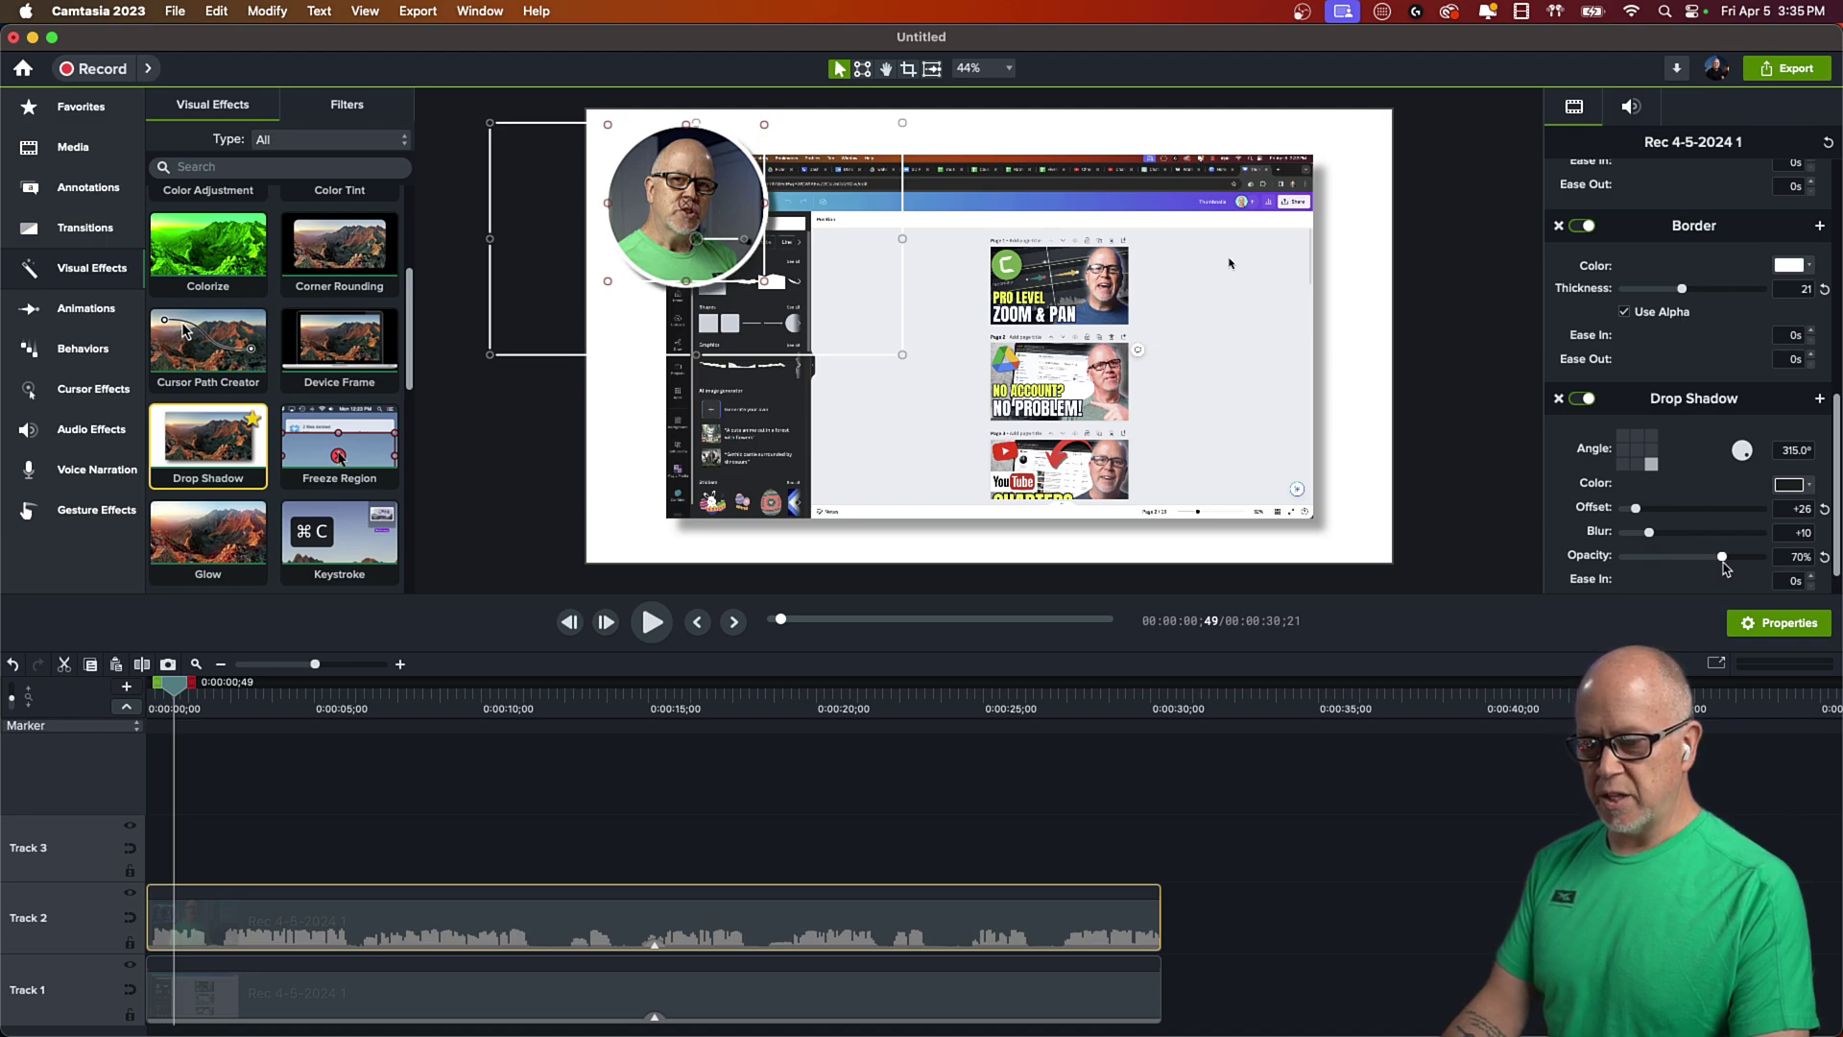
pyautogui.moveTo(1717, 566); pyautogui.dragTo(1791, 573)
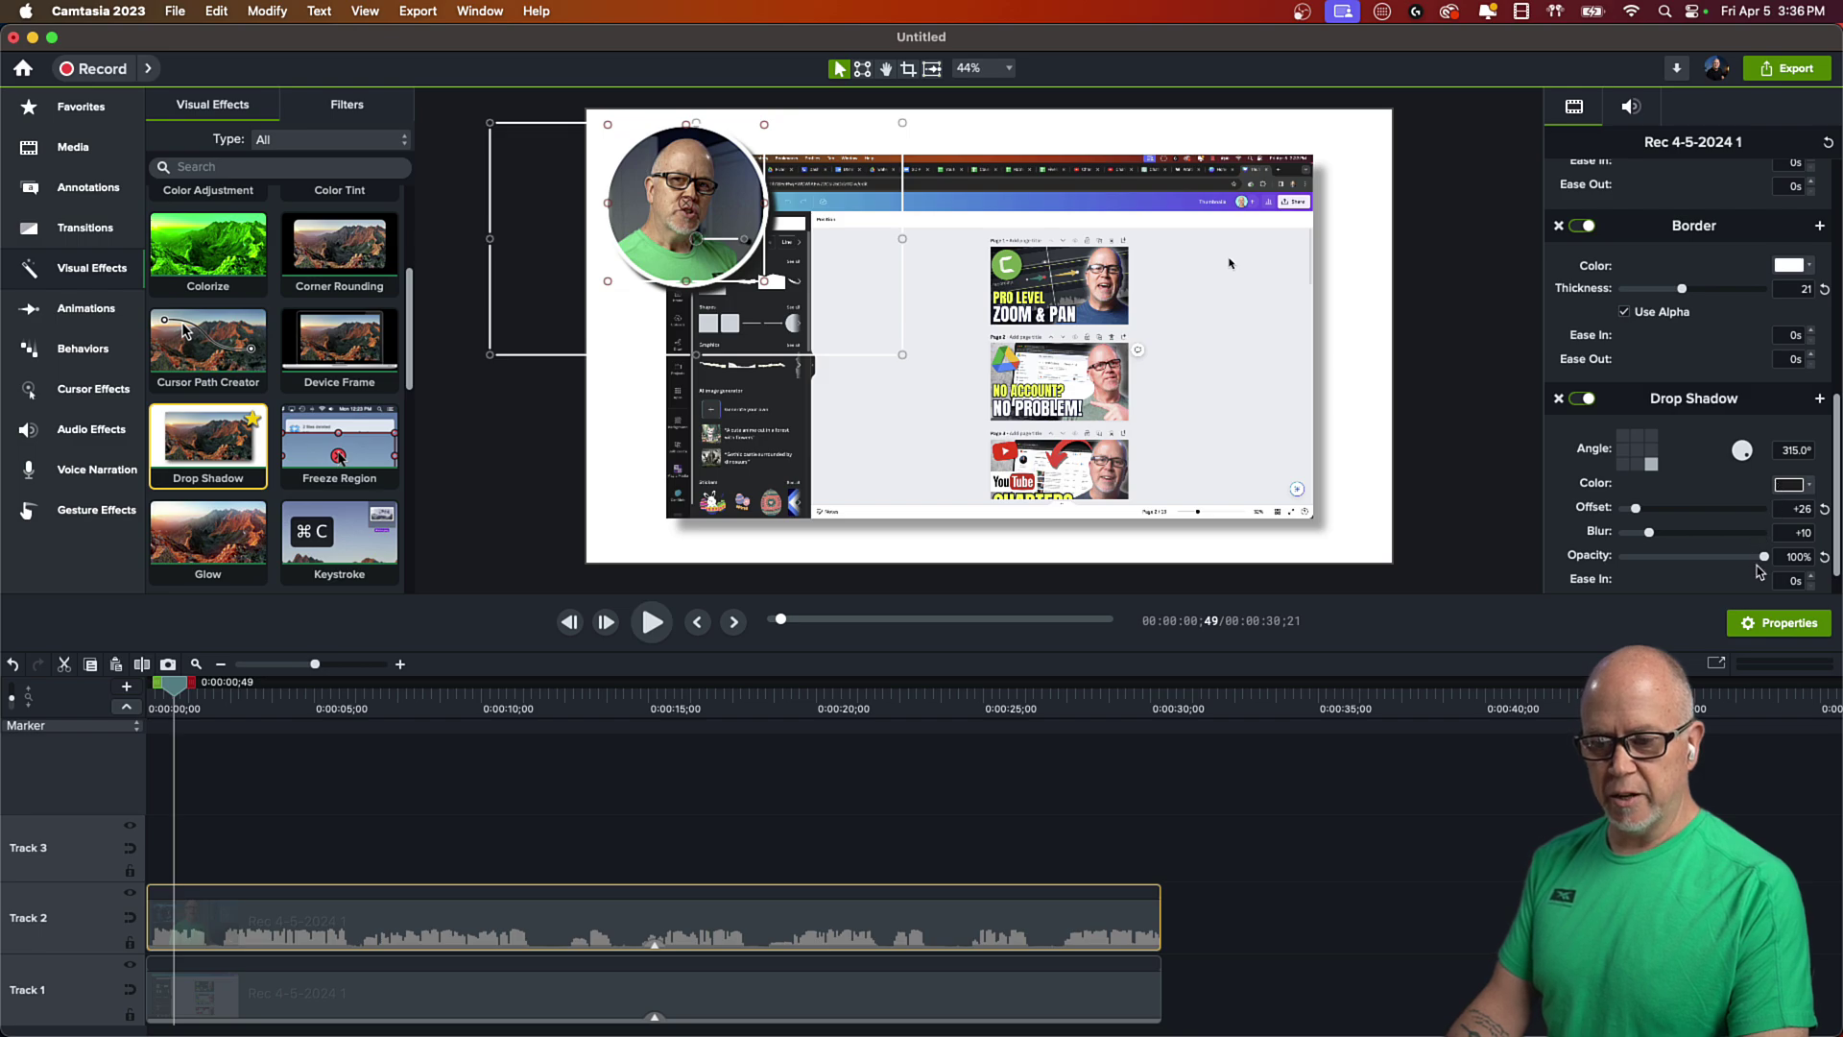
pyautogui.moveTo(1765, 562); pyautogui.dragTo(1739, 568)
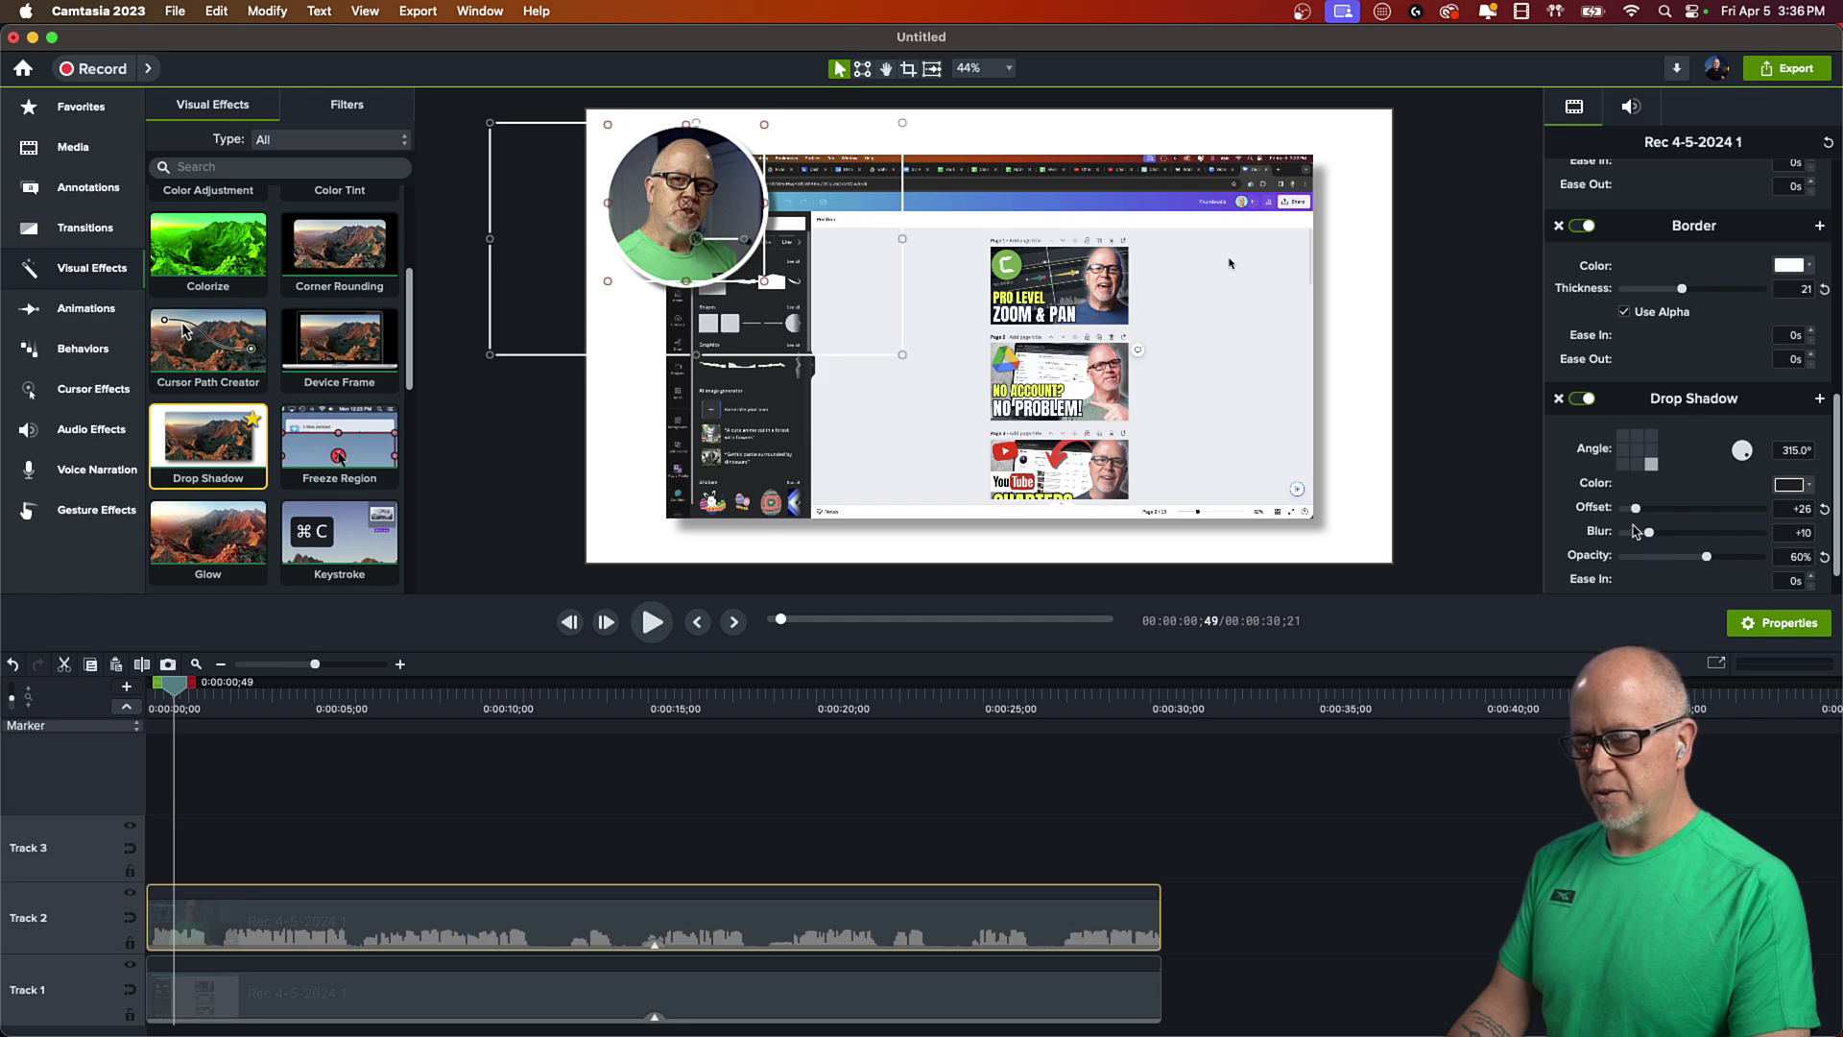
pyautogui.click(626, 468)
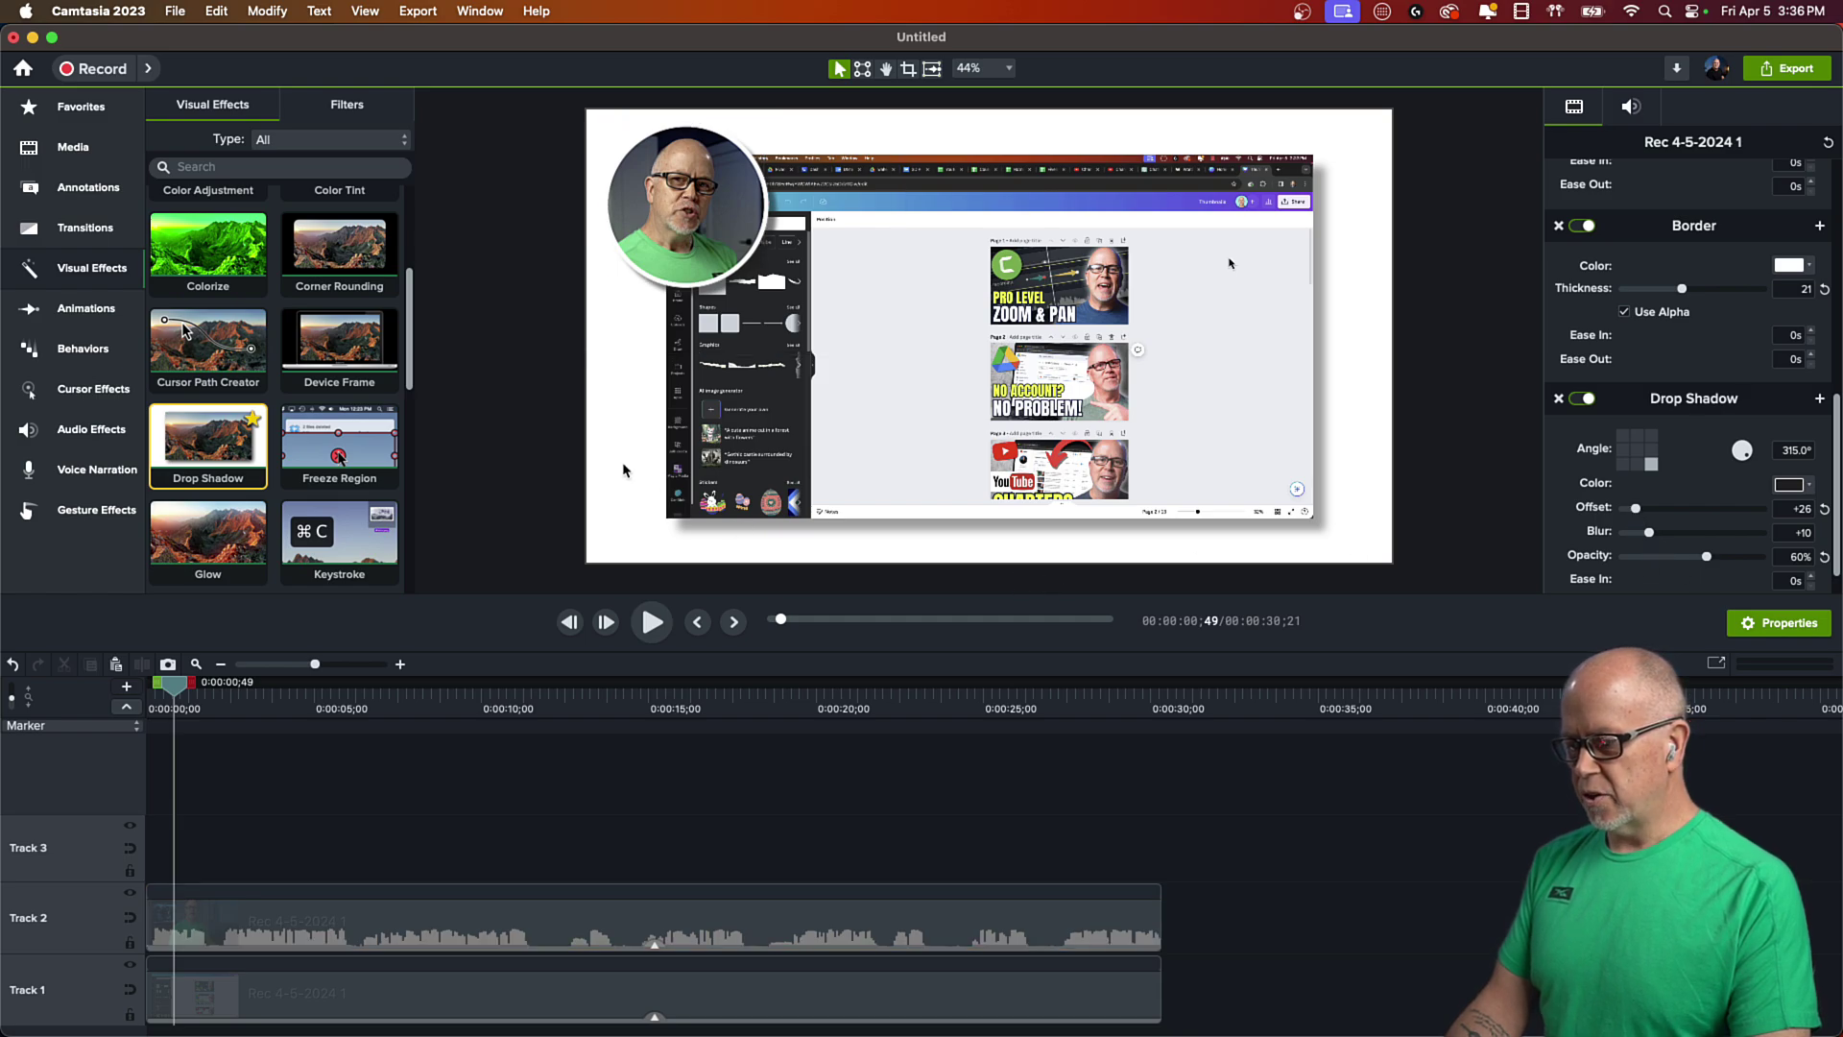
# - At about 0:00:18;04, apply the Spotlight effect to the screen recording clip and aim it around the "41 words 270 characters" heading
pyautogui.moveTo(174, 698); pyautogui.dragTo(760, 845)
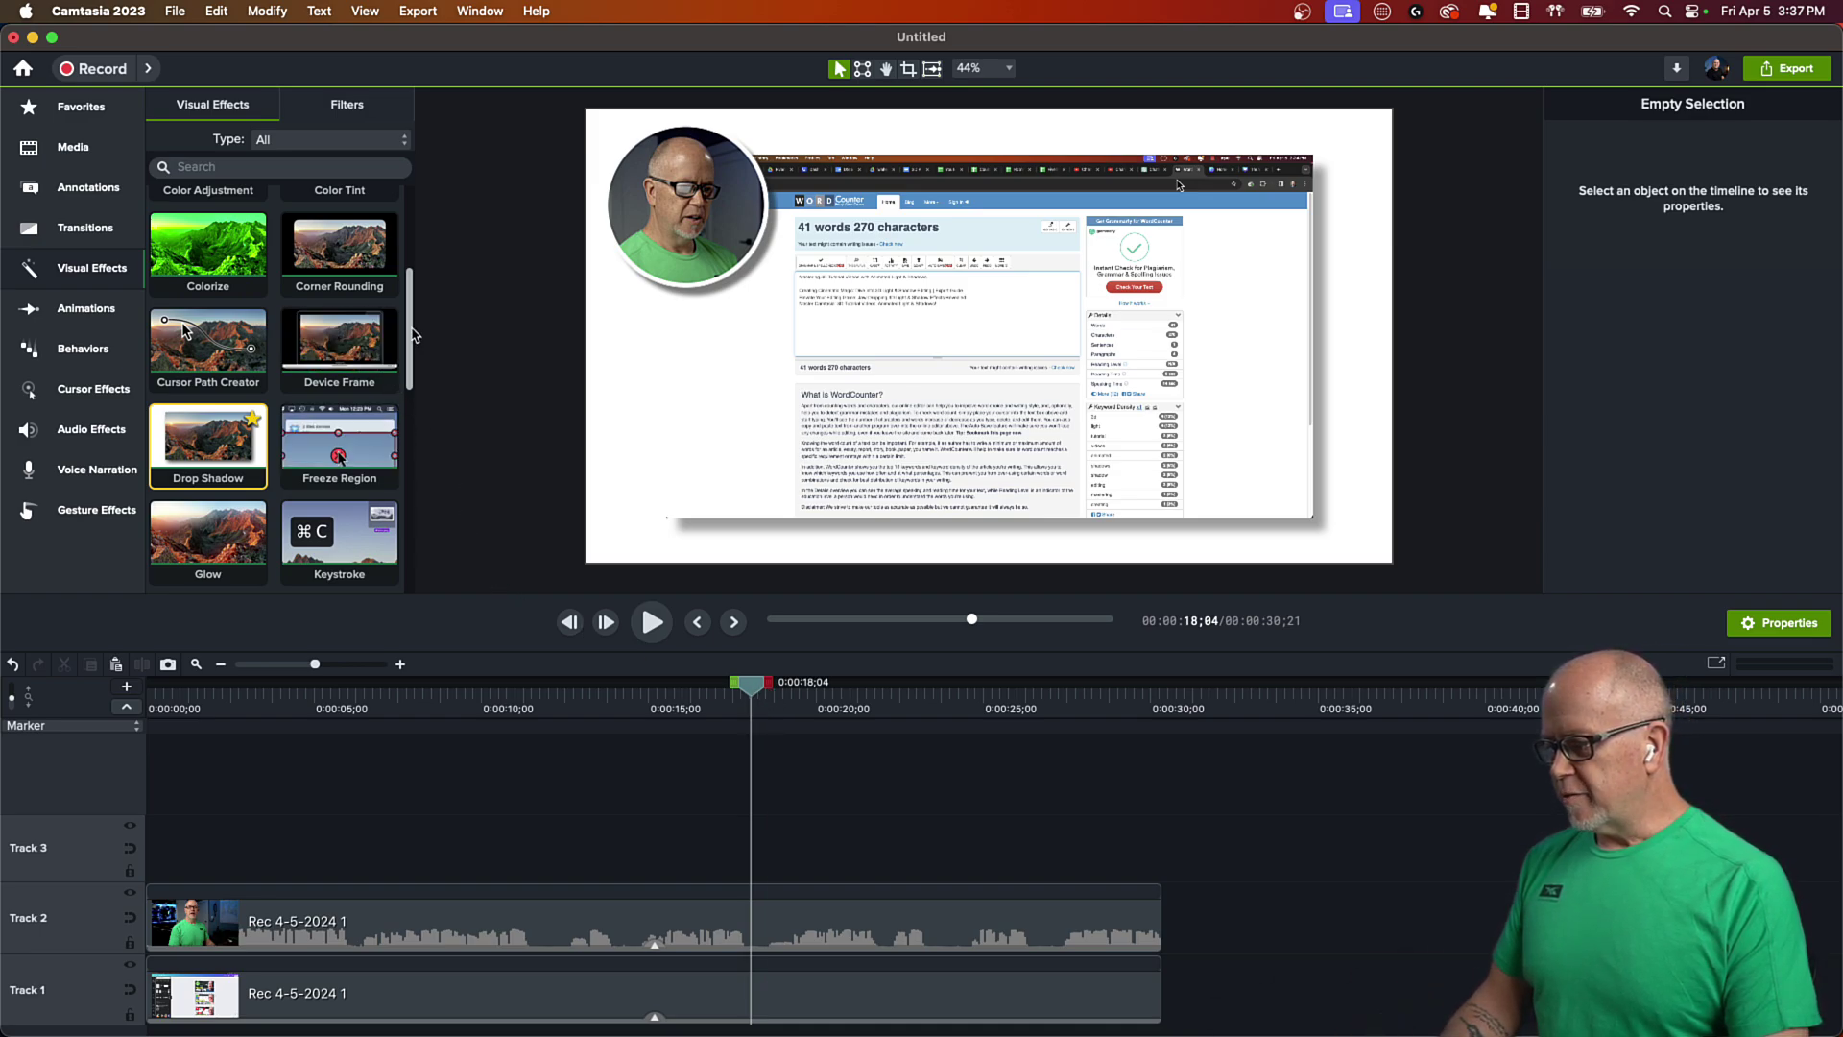
pyautogui.moveTo(408, 332); pyautogui.dragTo(407, 351)
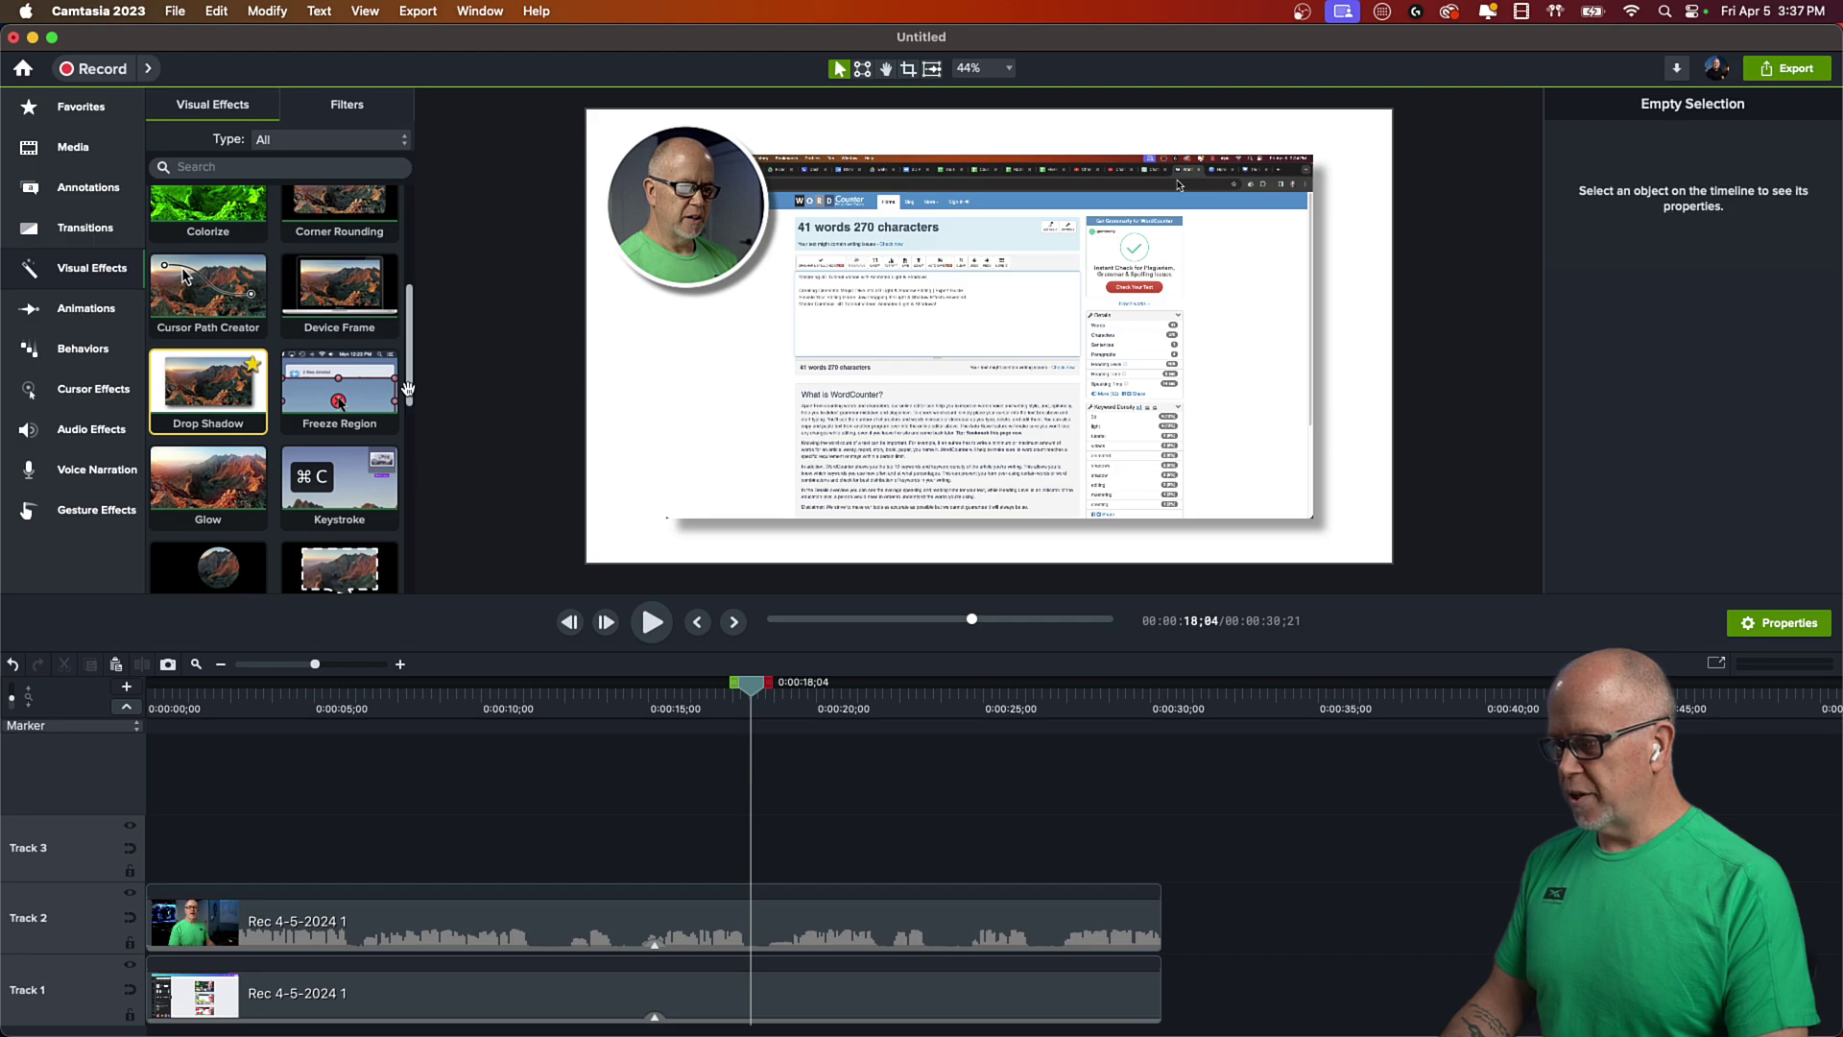
pyautogui.moveTo(408, 388); pyautogui.dragTo(396, 578)
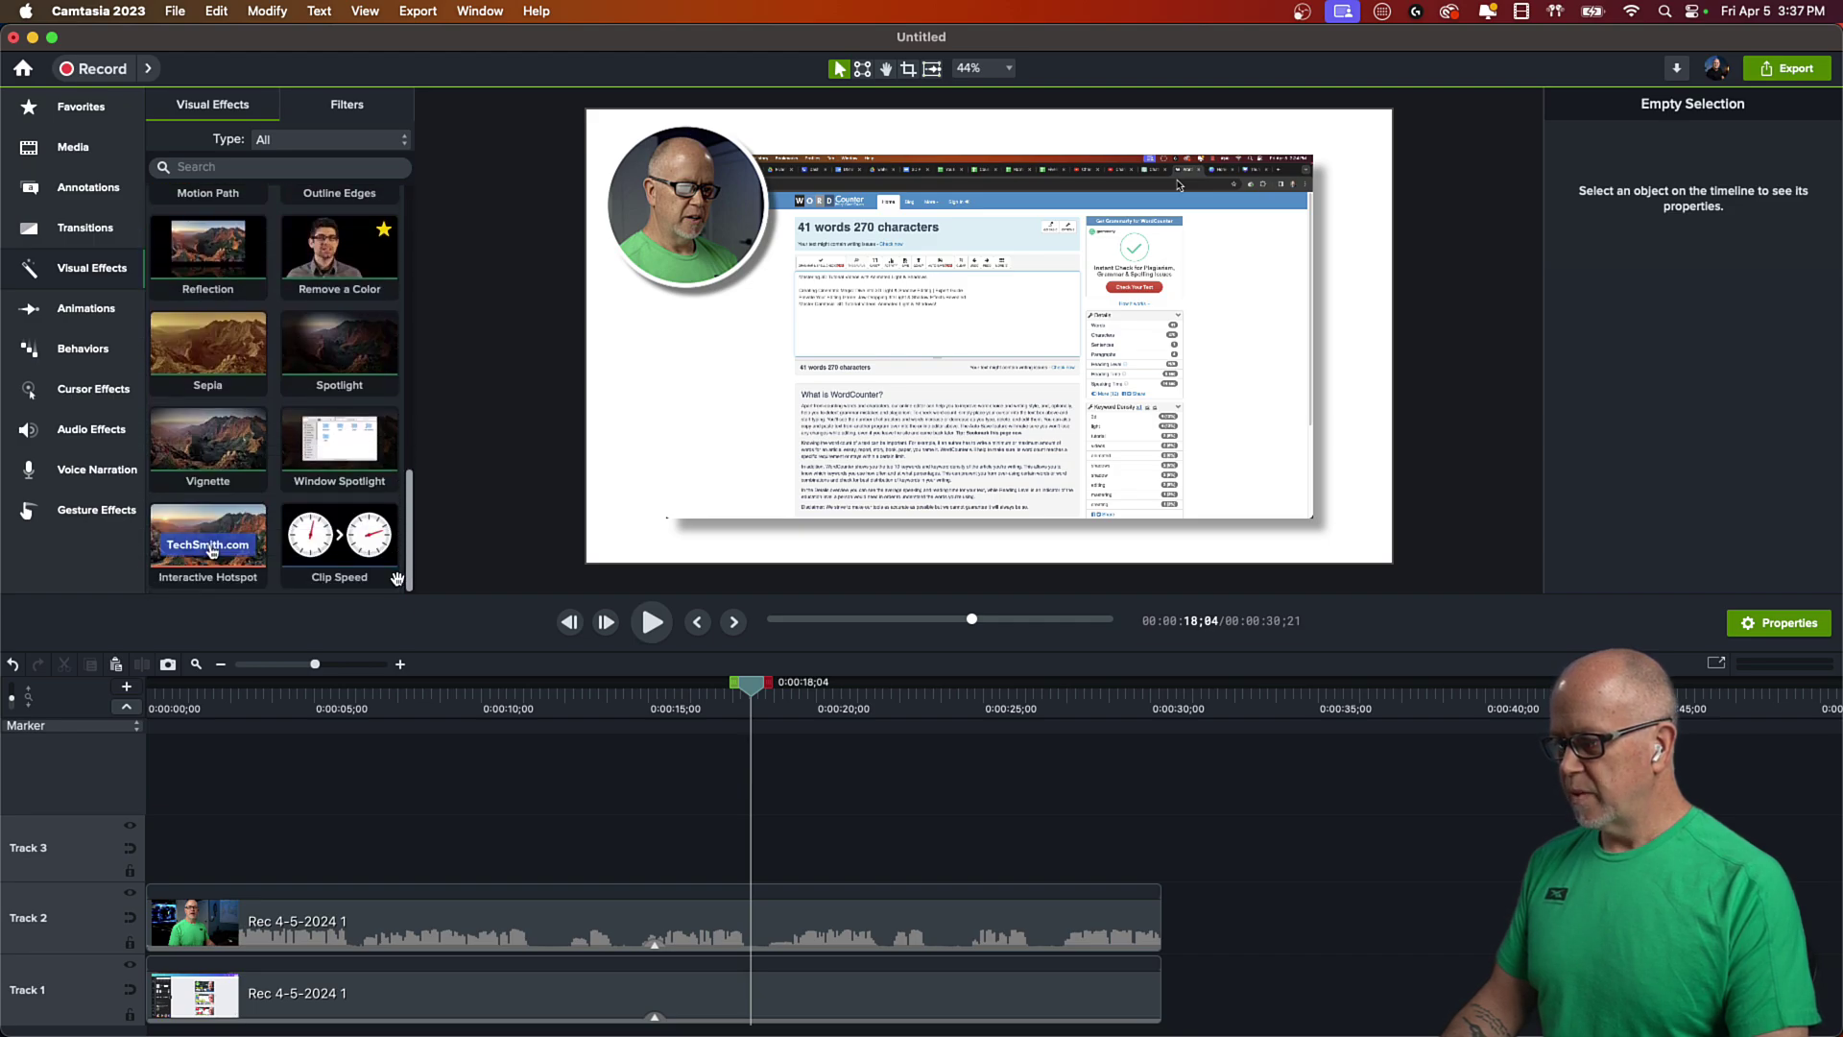
pyautogui.scroll(1, 384, 538)
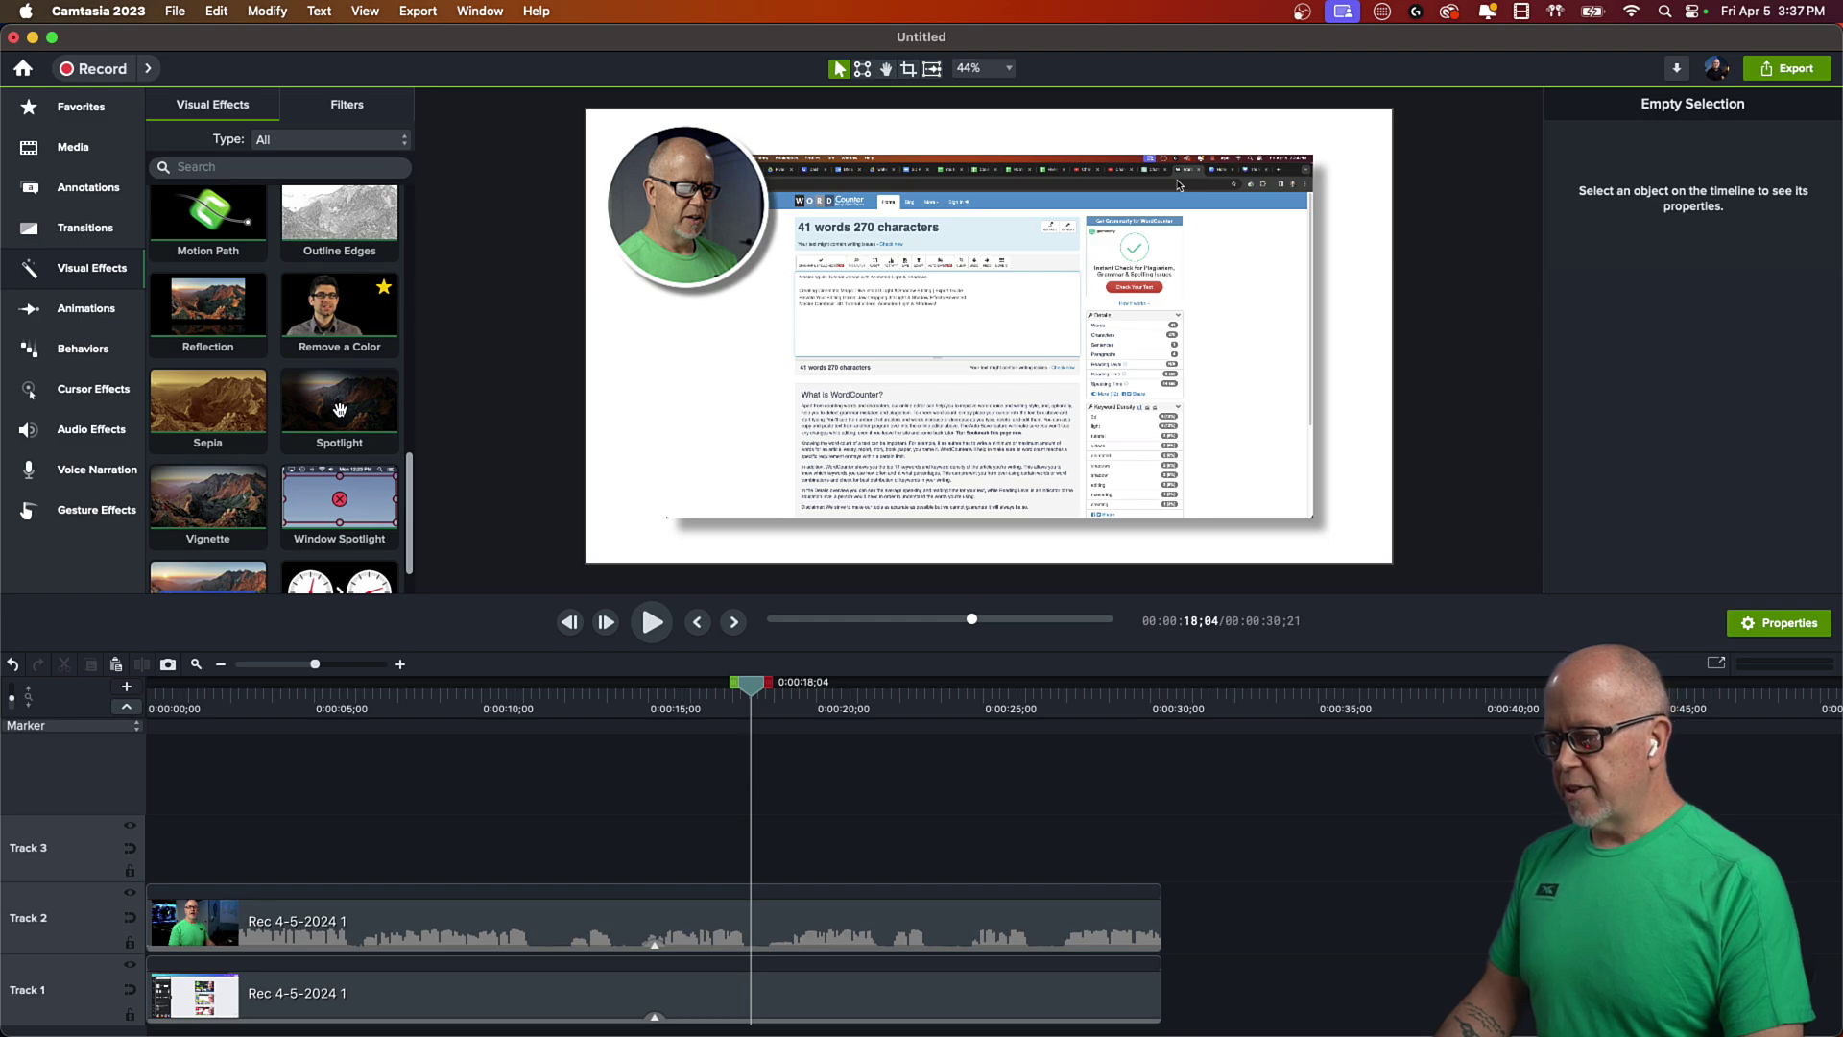
pyautogui.moveTo(340, 410); pyautogui.dragTo(545, 993)
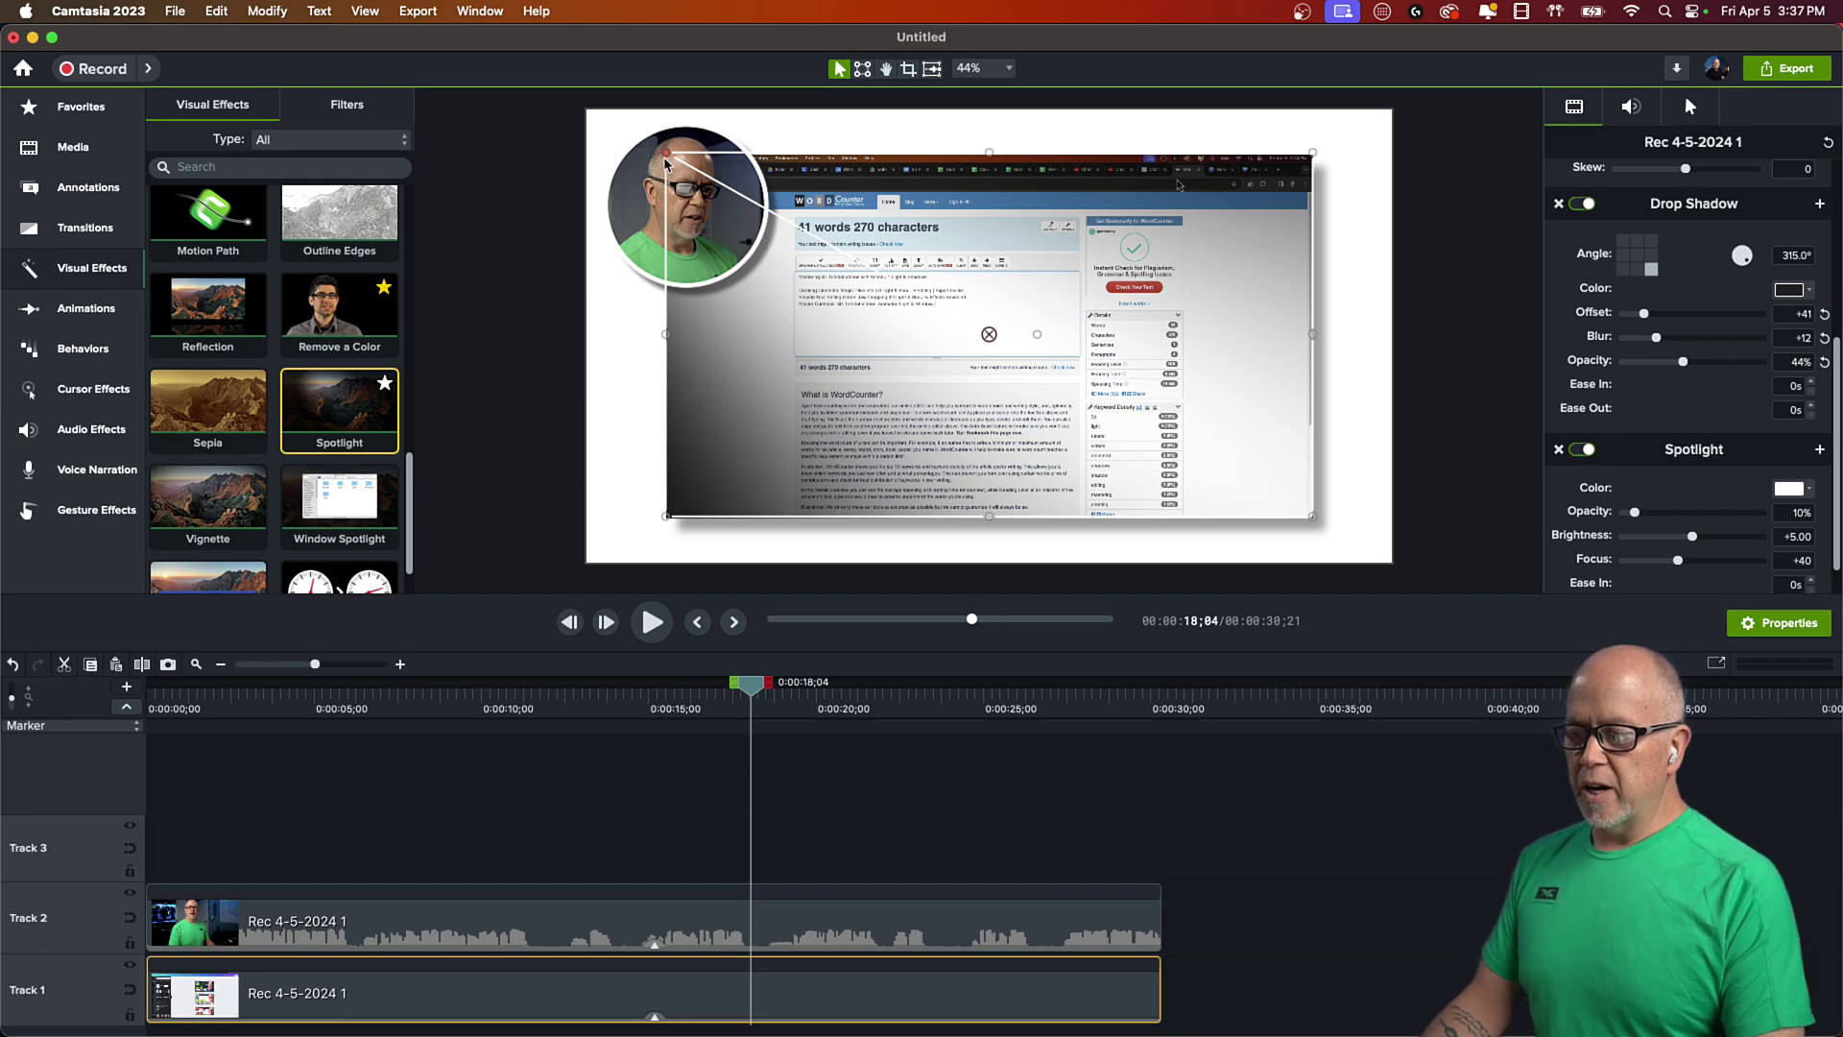
pyautogui.moveTo(668, 156); pyautogui.dragTo(814, 192)
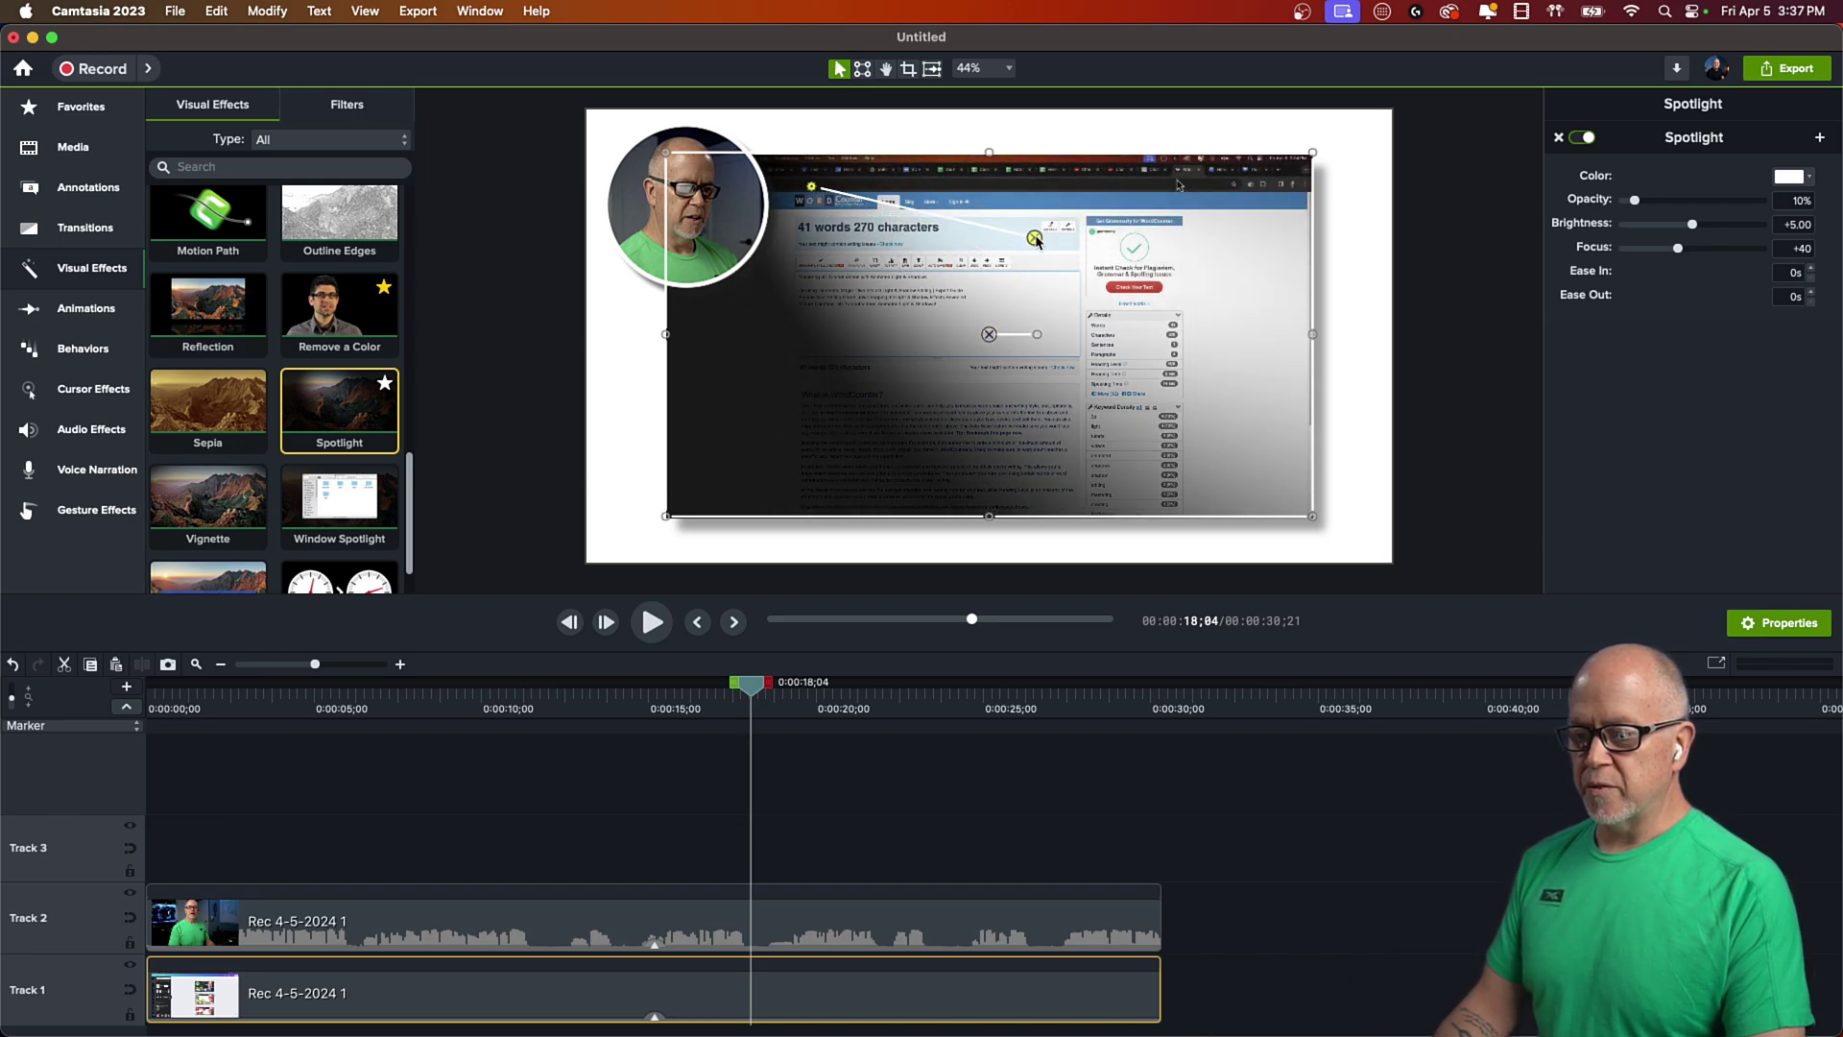
pyautogui.moveTo(989, 335); pyautogui.dragTo(837, 213)
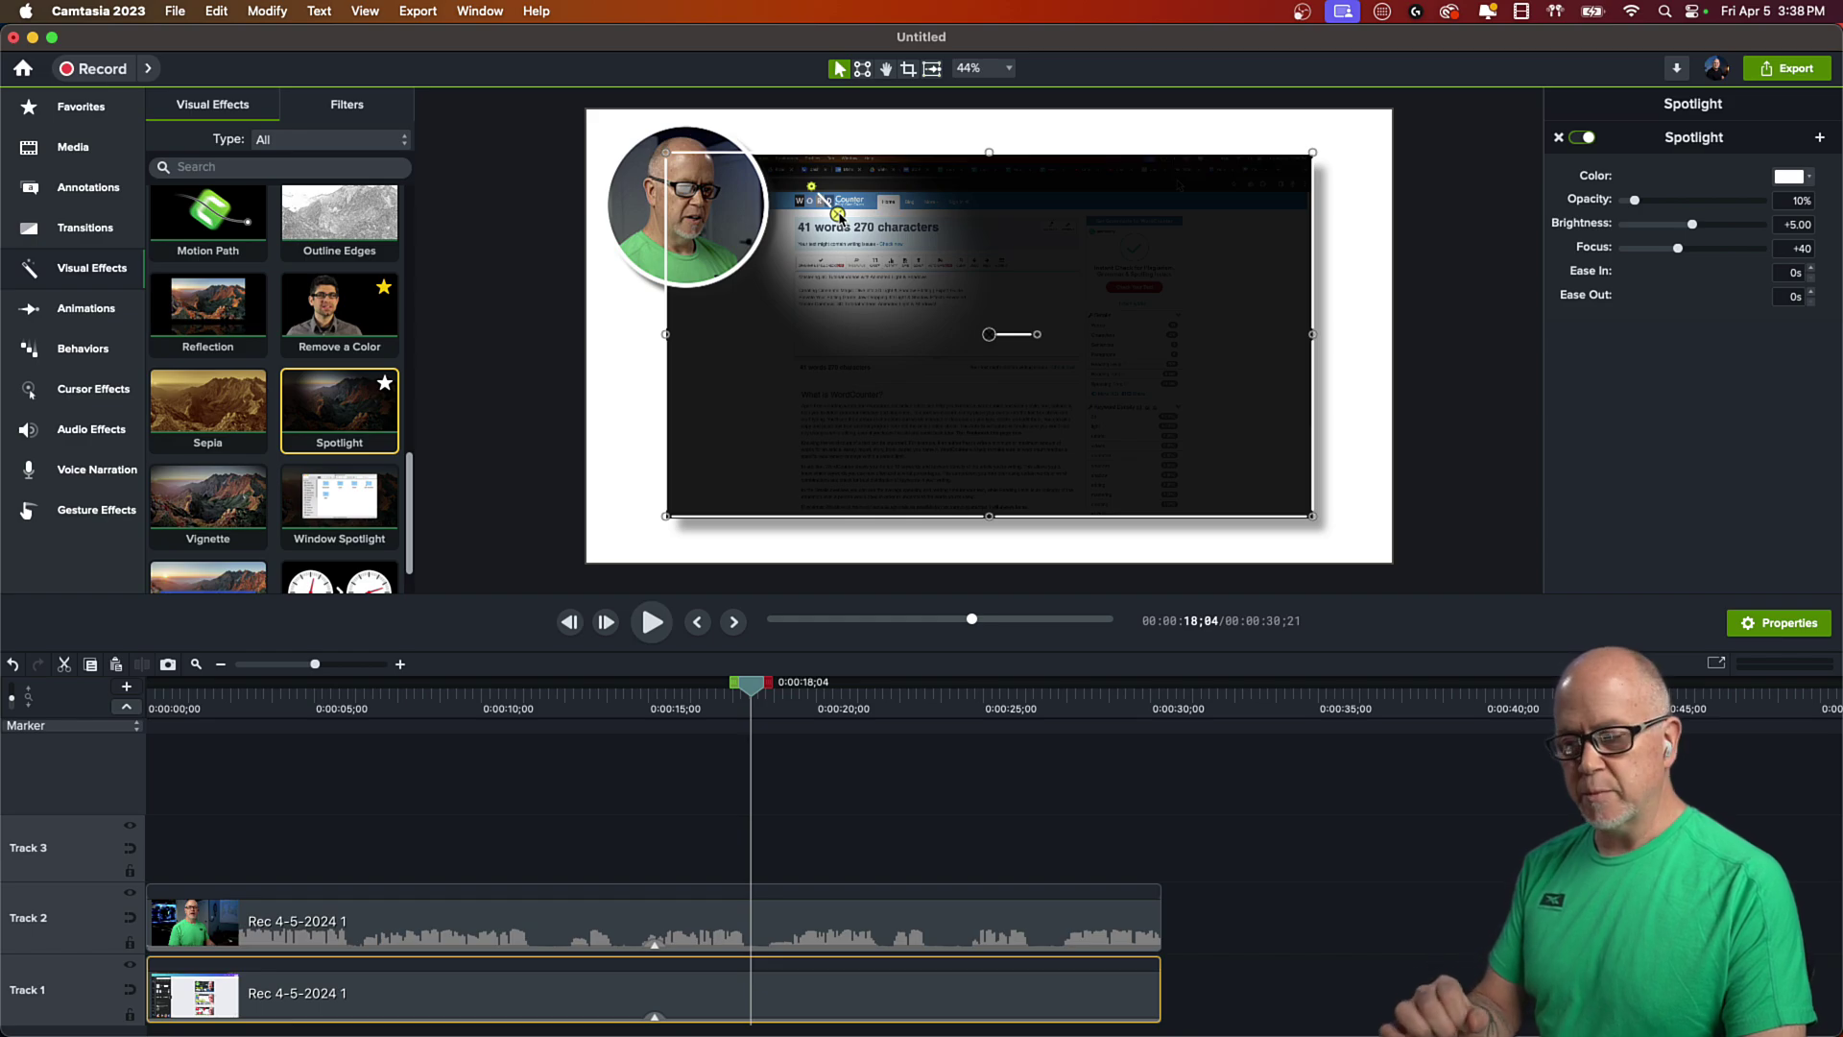
# - Widen the Spotlight over the screen clip, placing its source beyond the upper-left corner and its aim point near the lower-right corner
pyautogui.moveTo(838, 213); pyautogui.dragTo(838, 208)
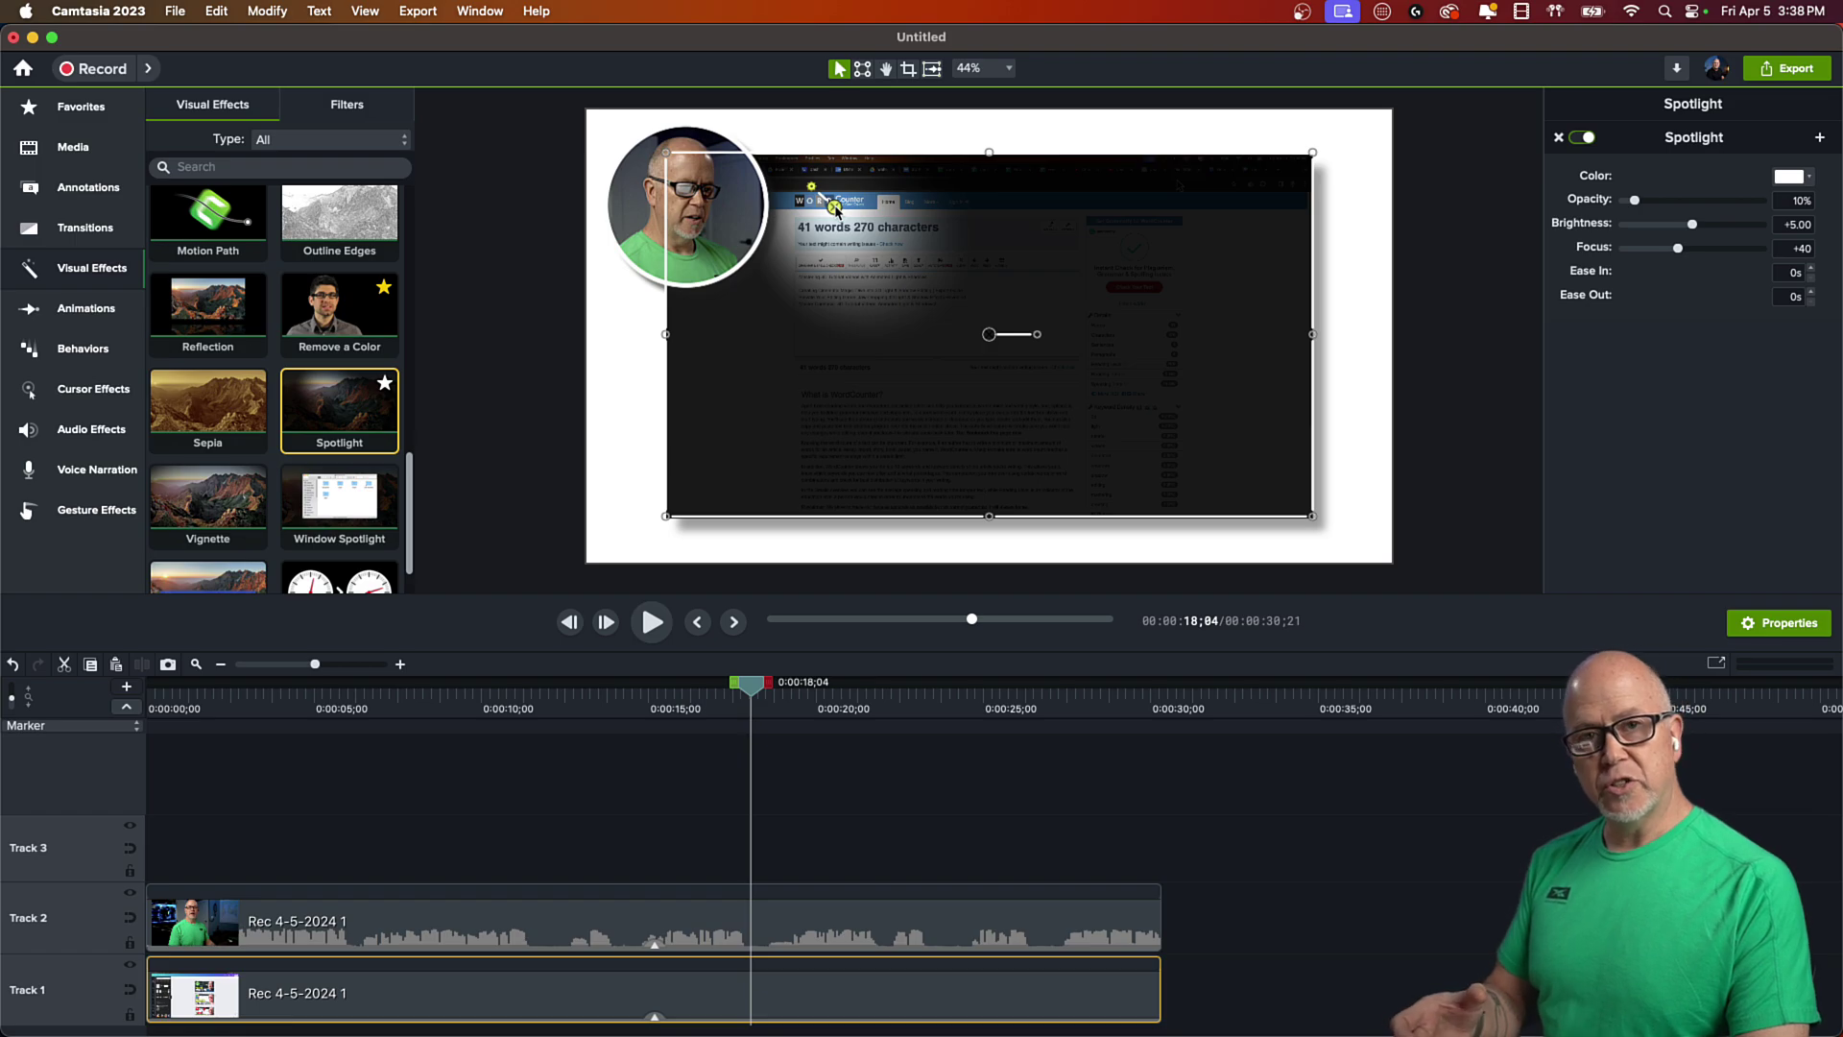
pyautogui.moveTo(840, 211); pyautogui.dragTo(850, 213)
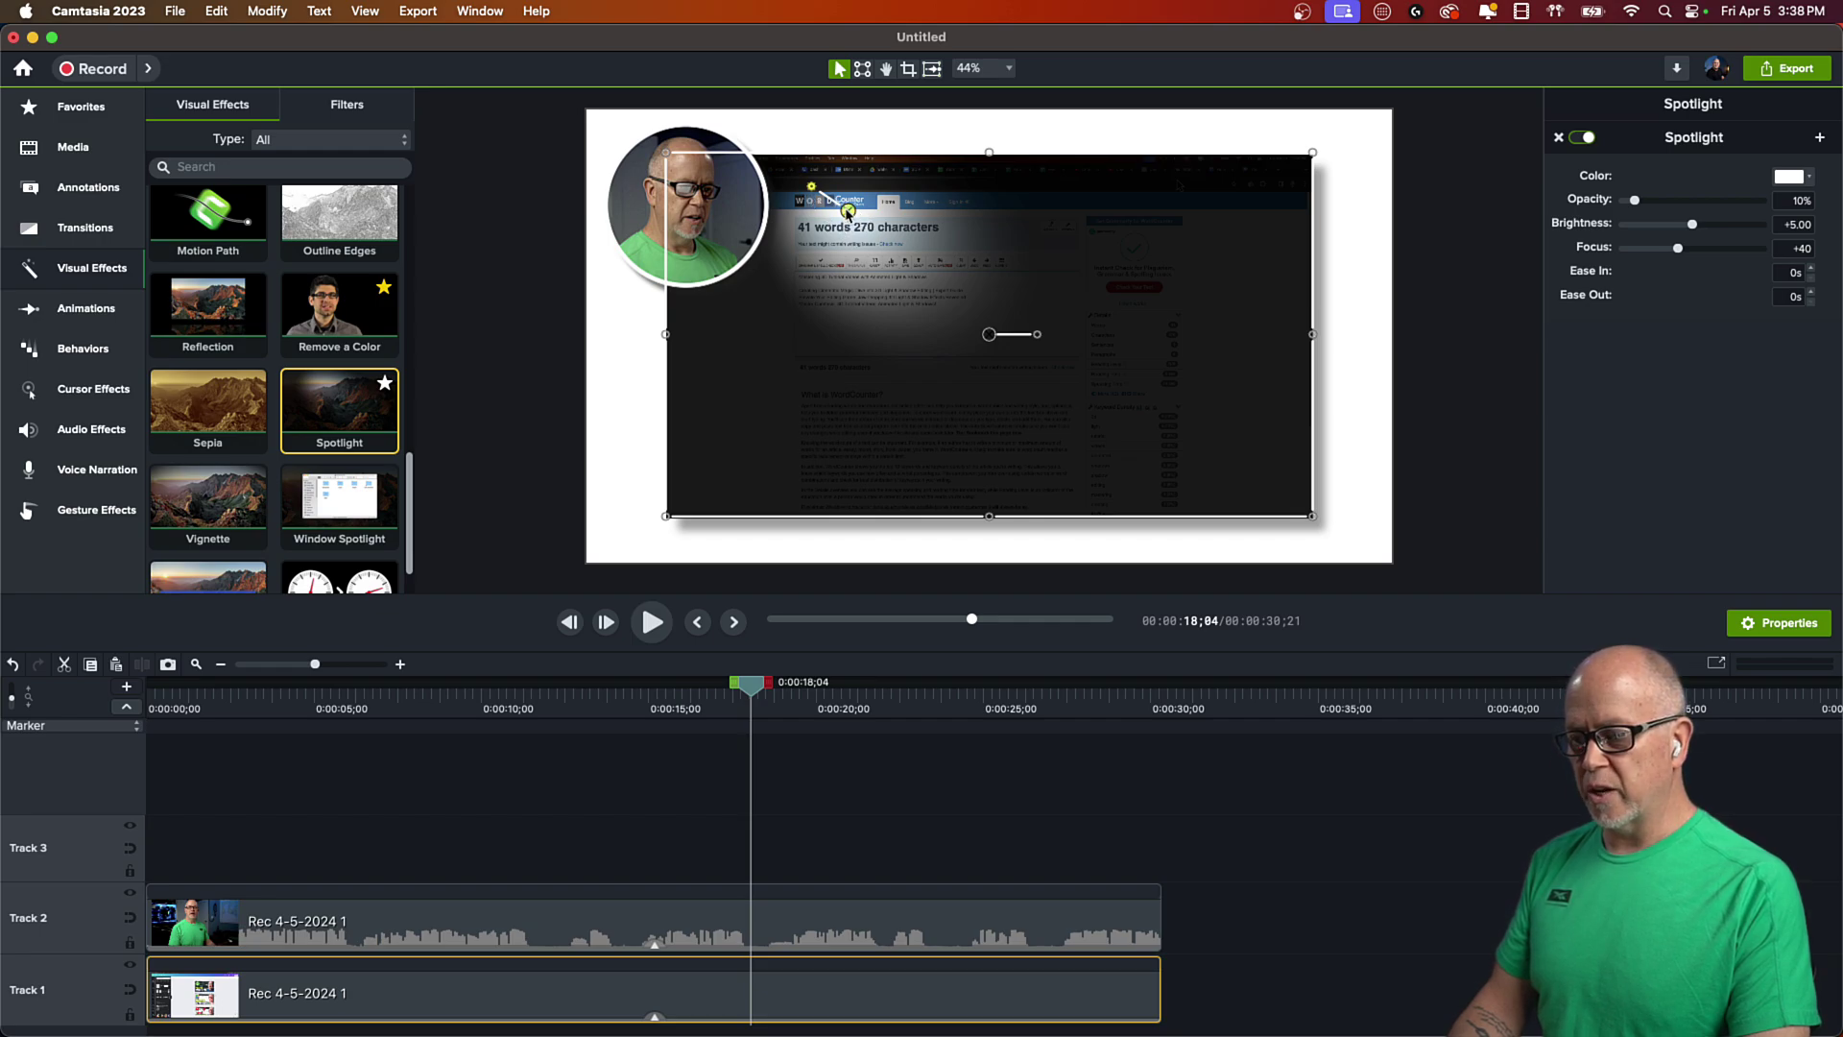
pyautogui.moveTo(847, 212); pyautogui.dragTo(978, 325)
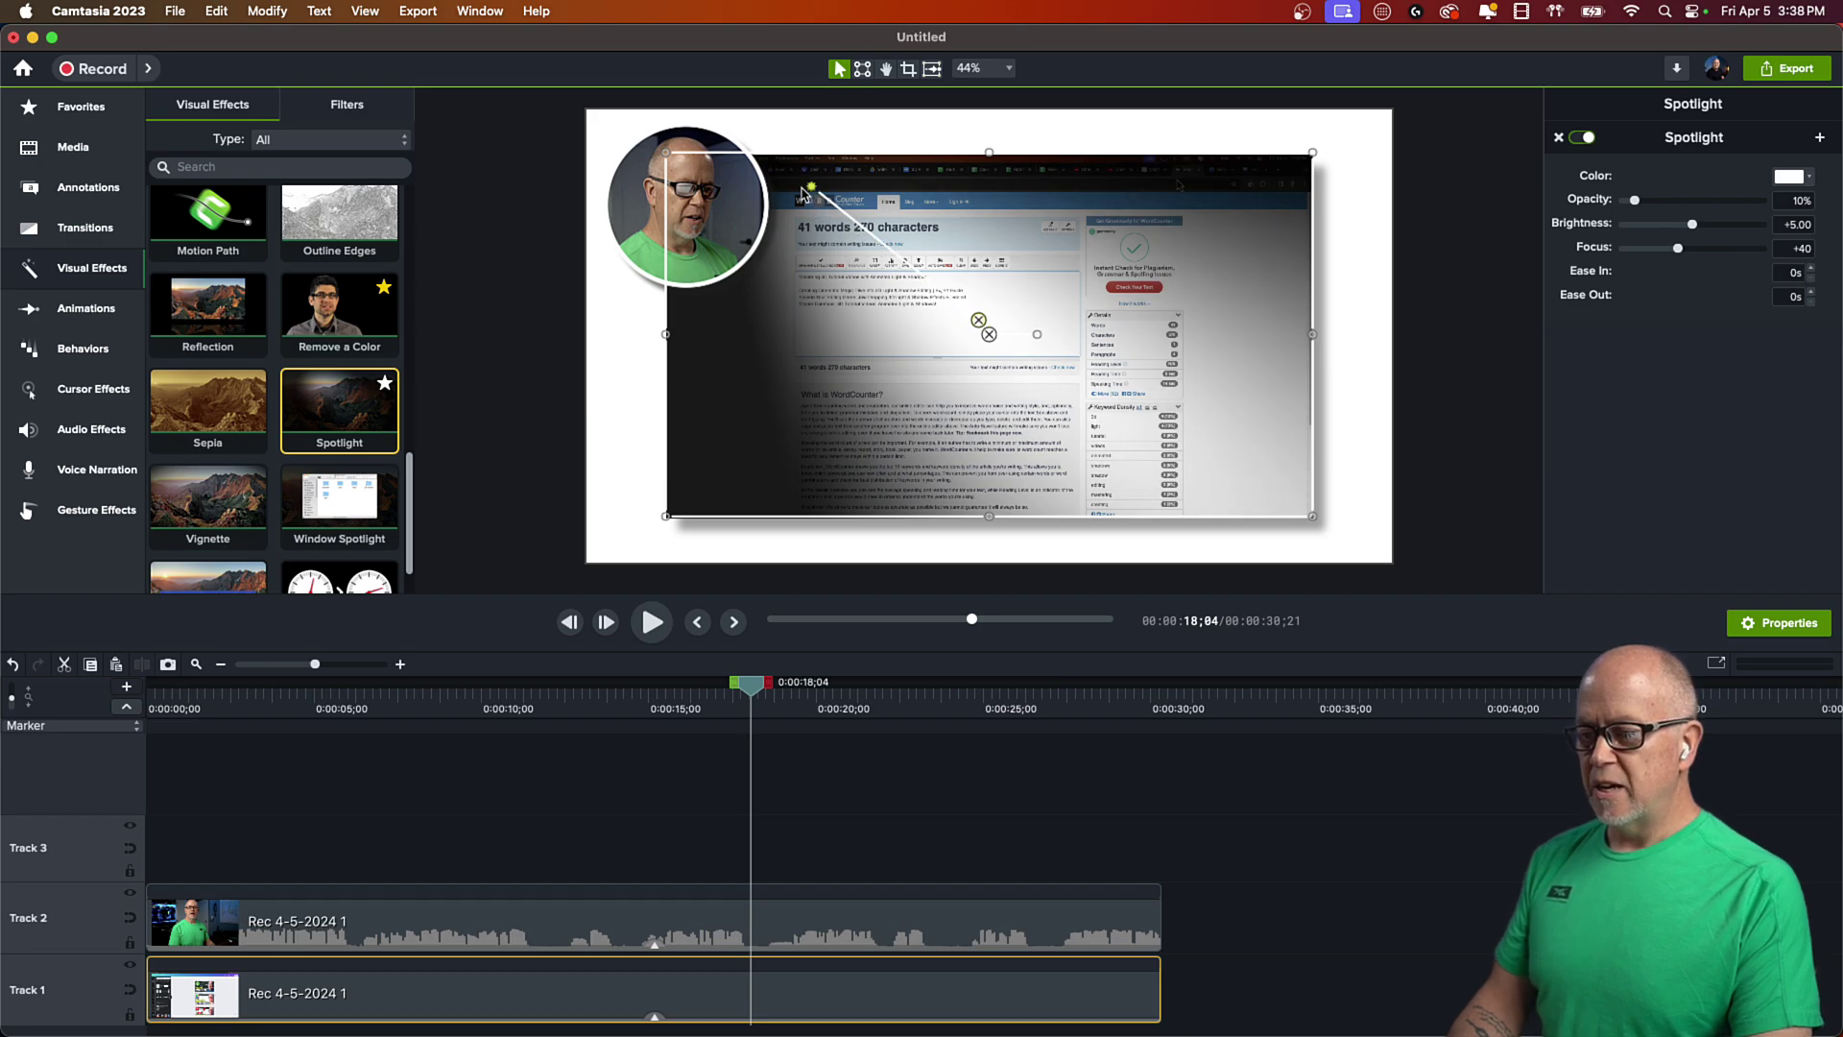
pyautogui.moveTo(803, 195); pyautogui.dragTo(661, 135)
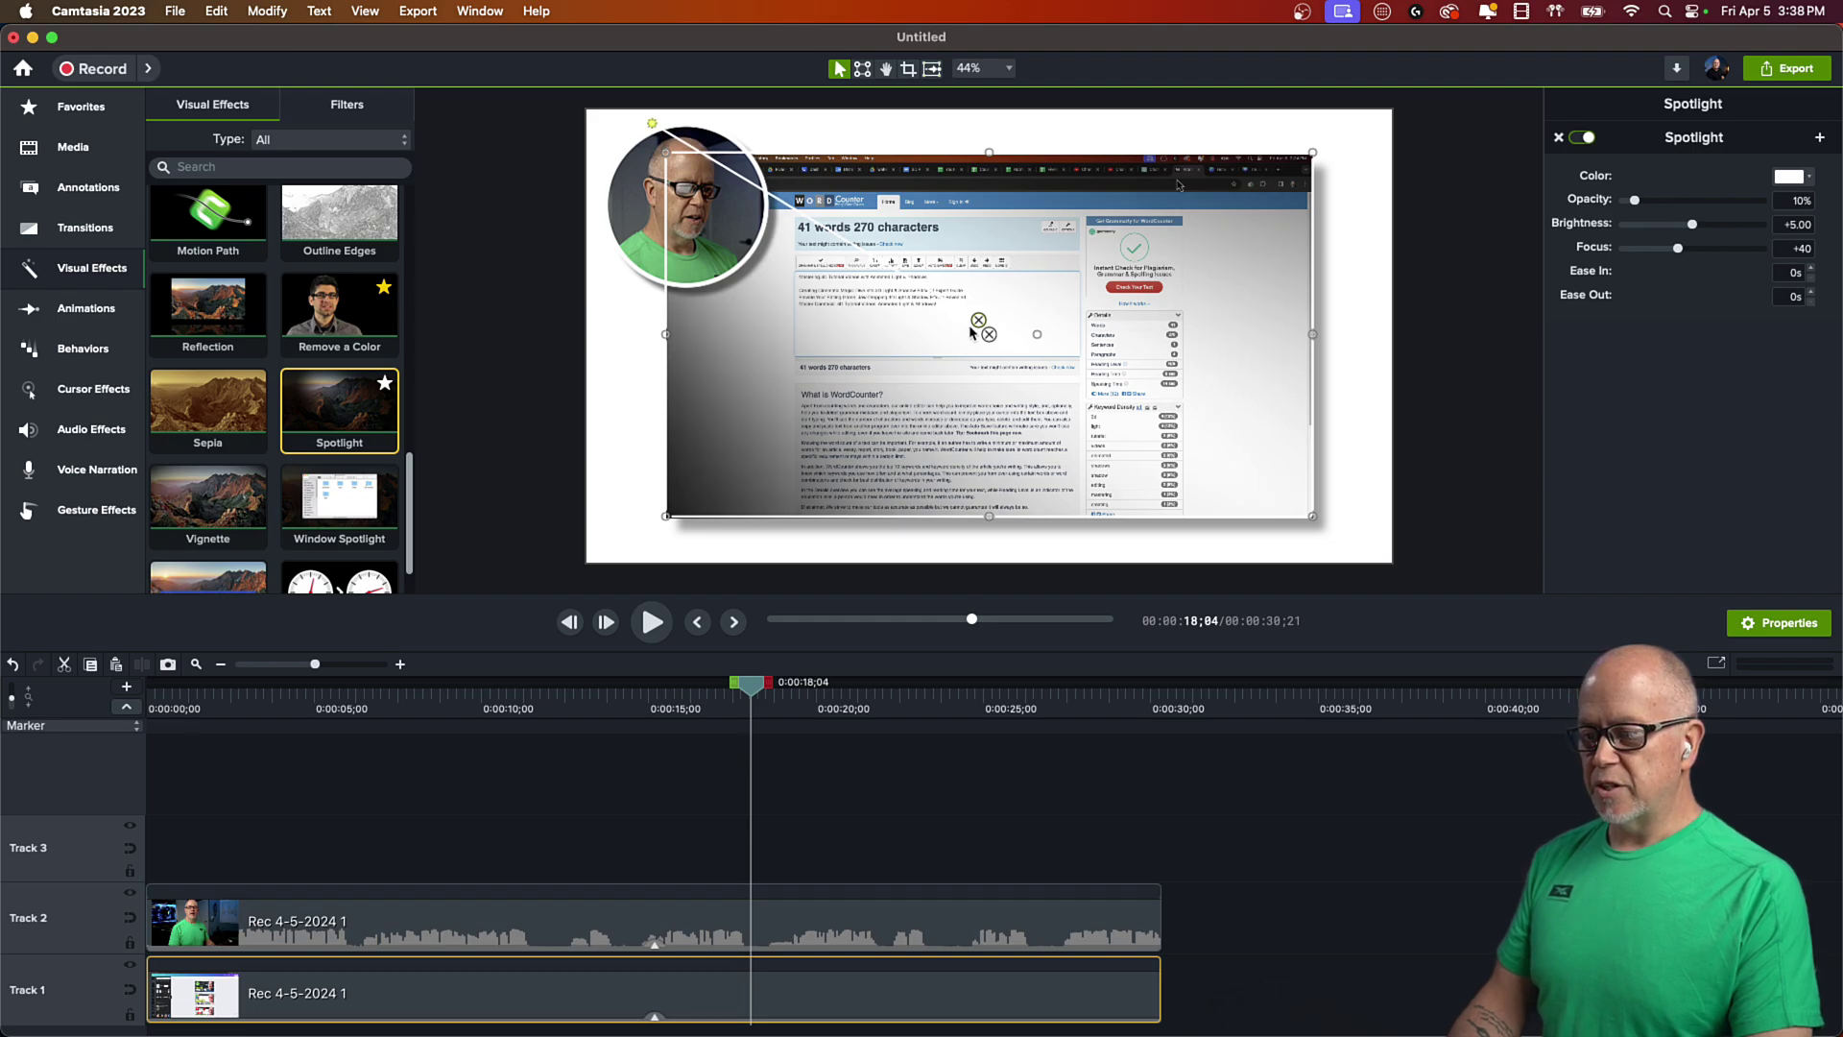
pyautogui.moveTo(980, 322); pyautogui.dragTo(1279, 500)
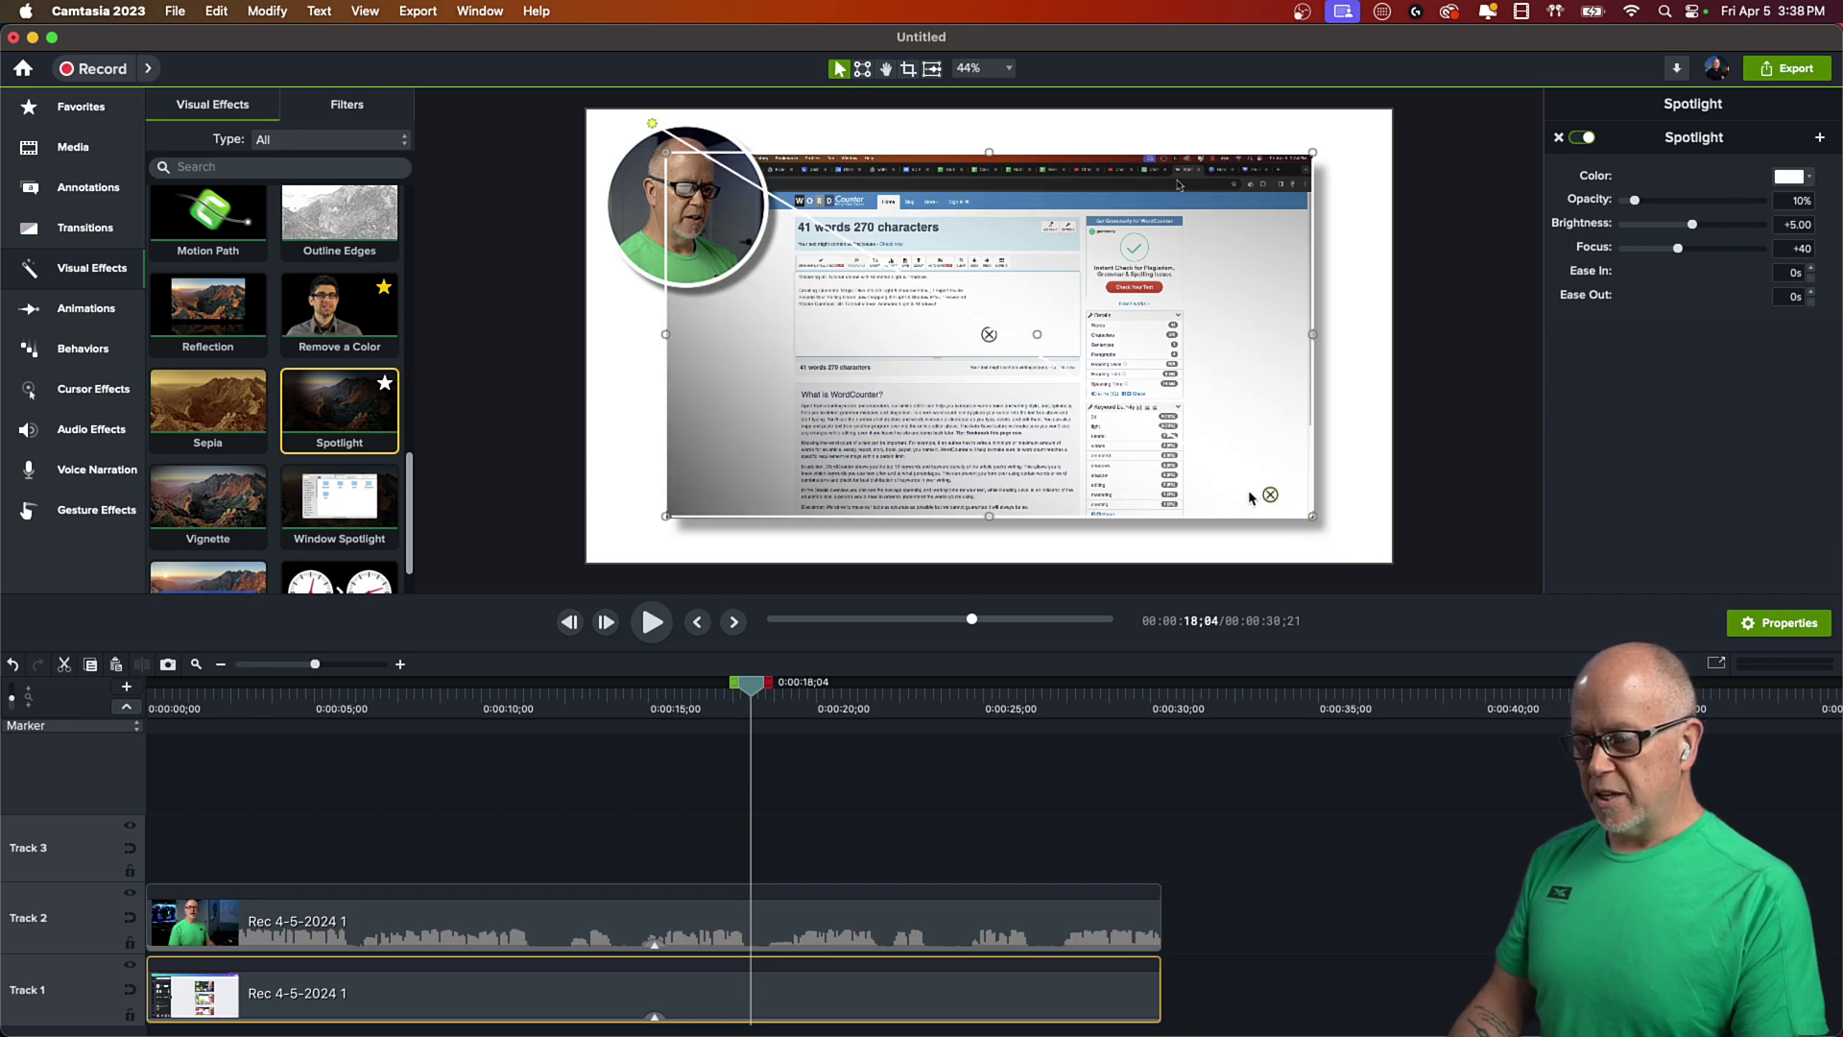
# - Compare the word counter page at 0:00:18;04 with the Spotlight effect switched off and on
pyautogui.click(1582, 138)
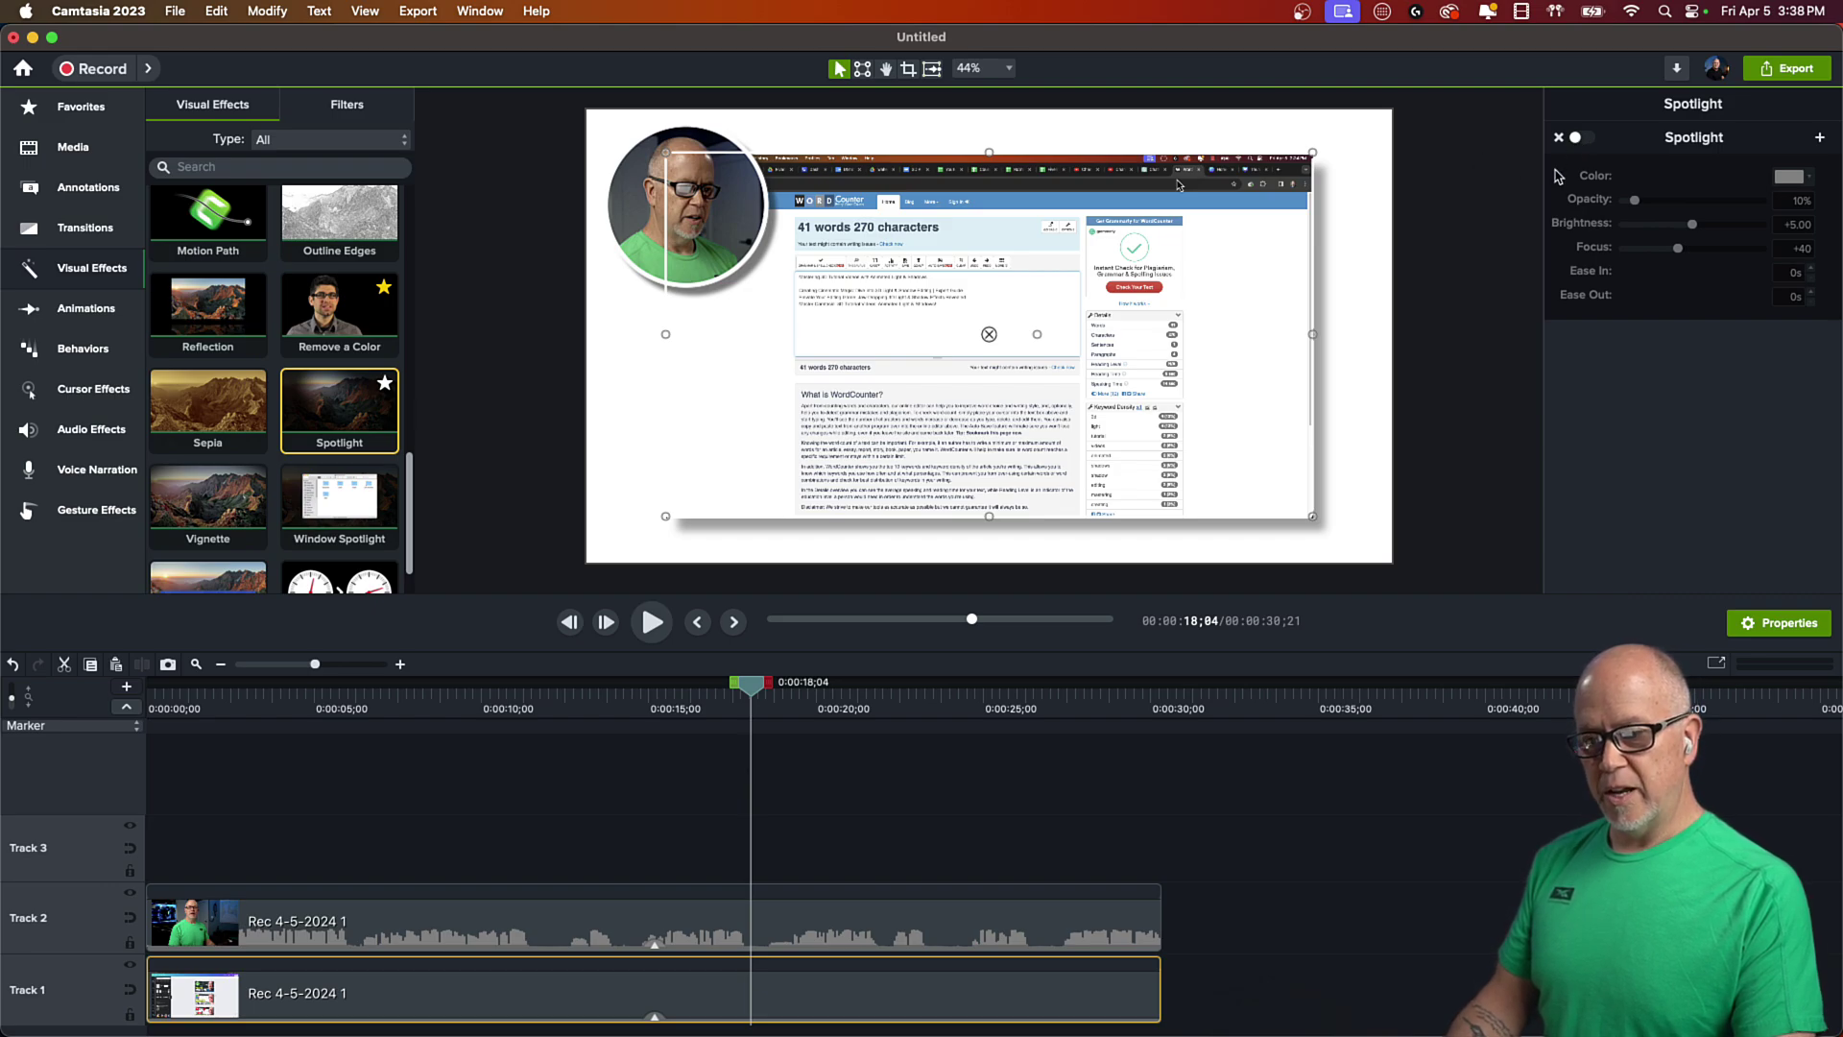
pyautogui.click(1583, 138)
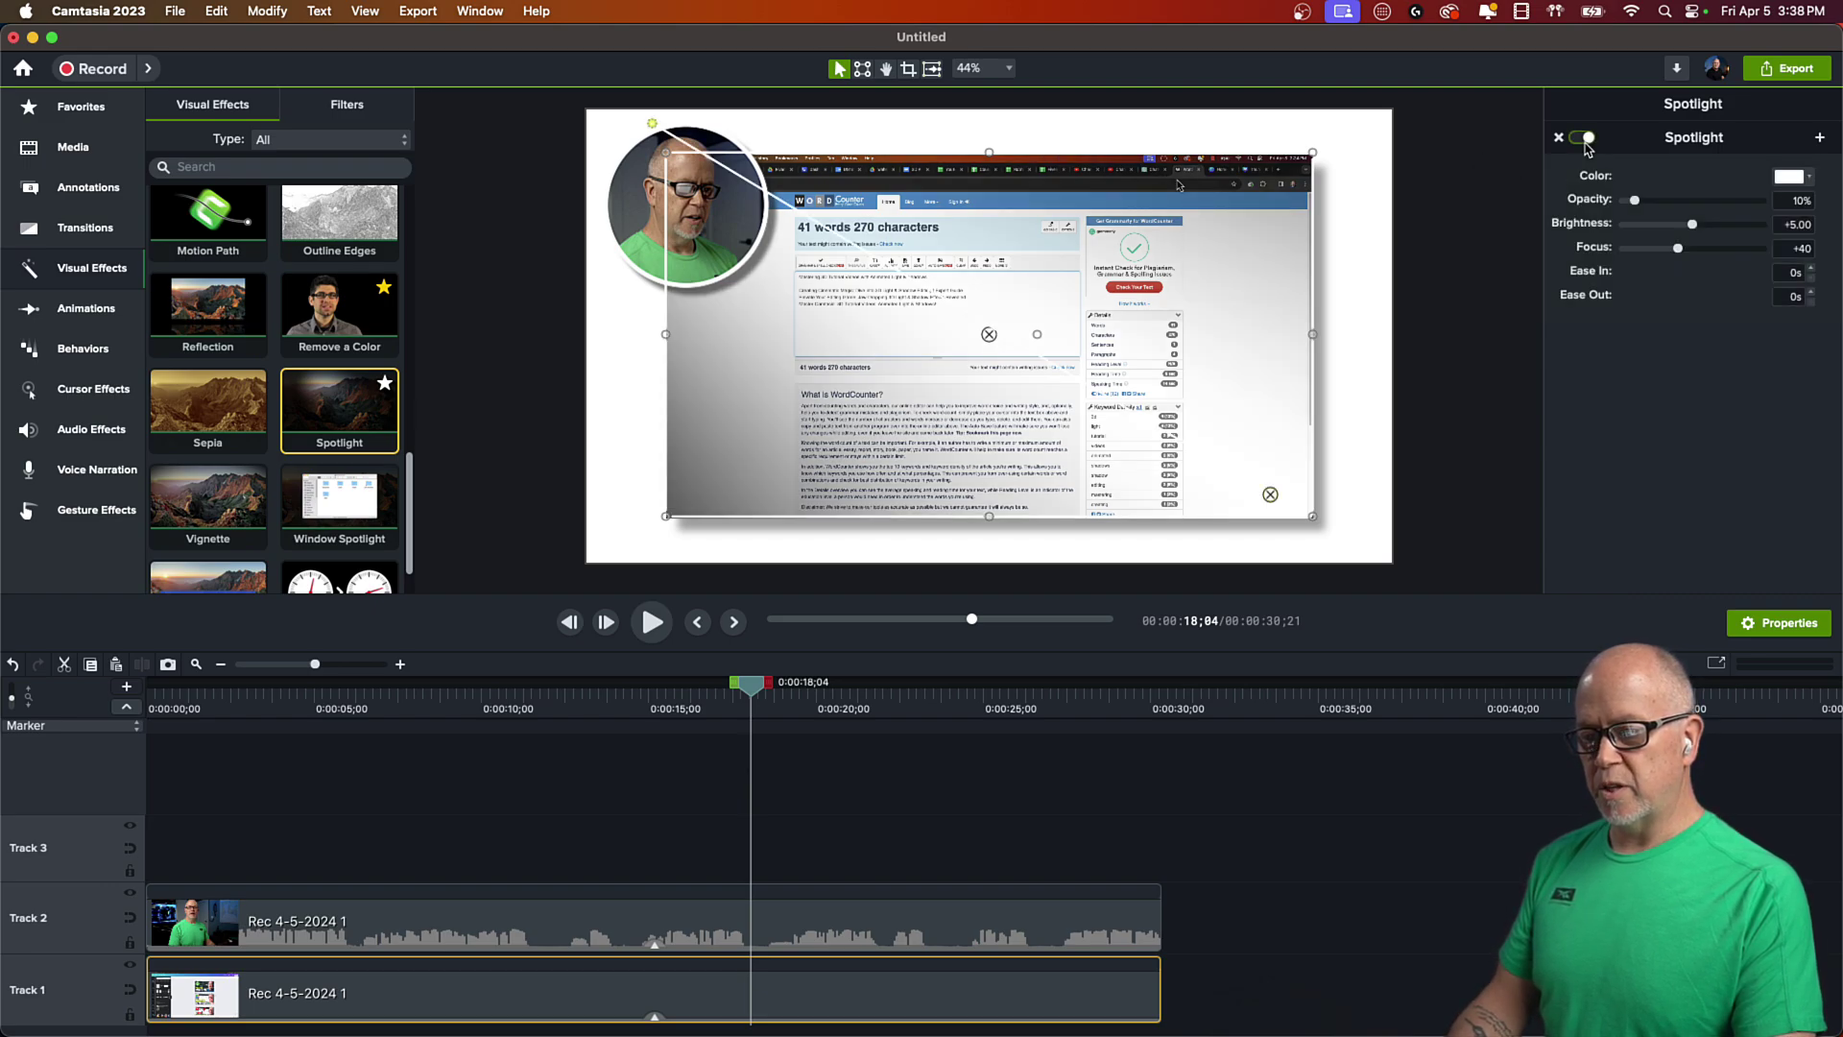
pyautogui.click(1584, 139)
pyautogui.click(1586, 139)
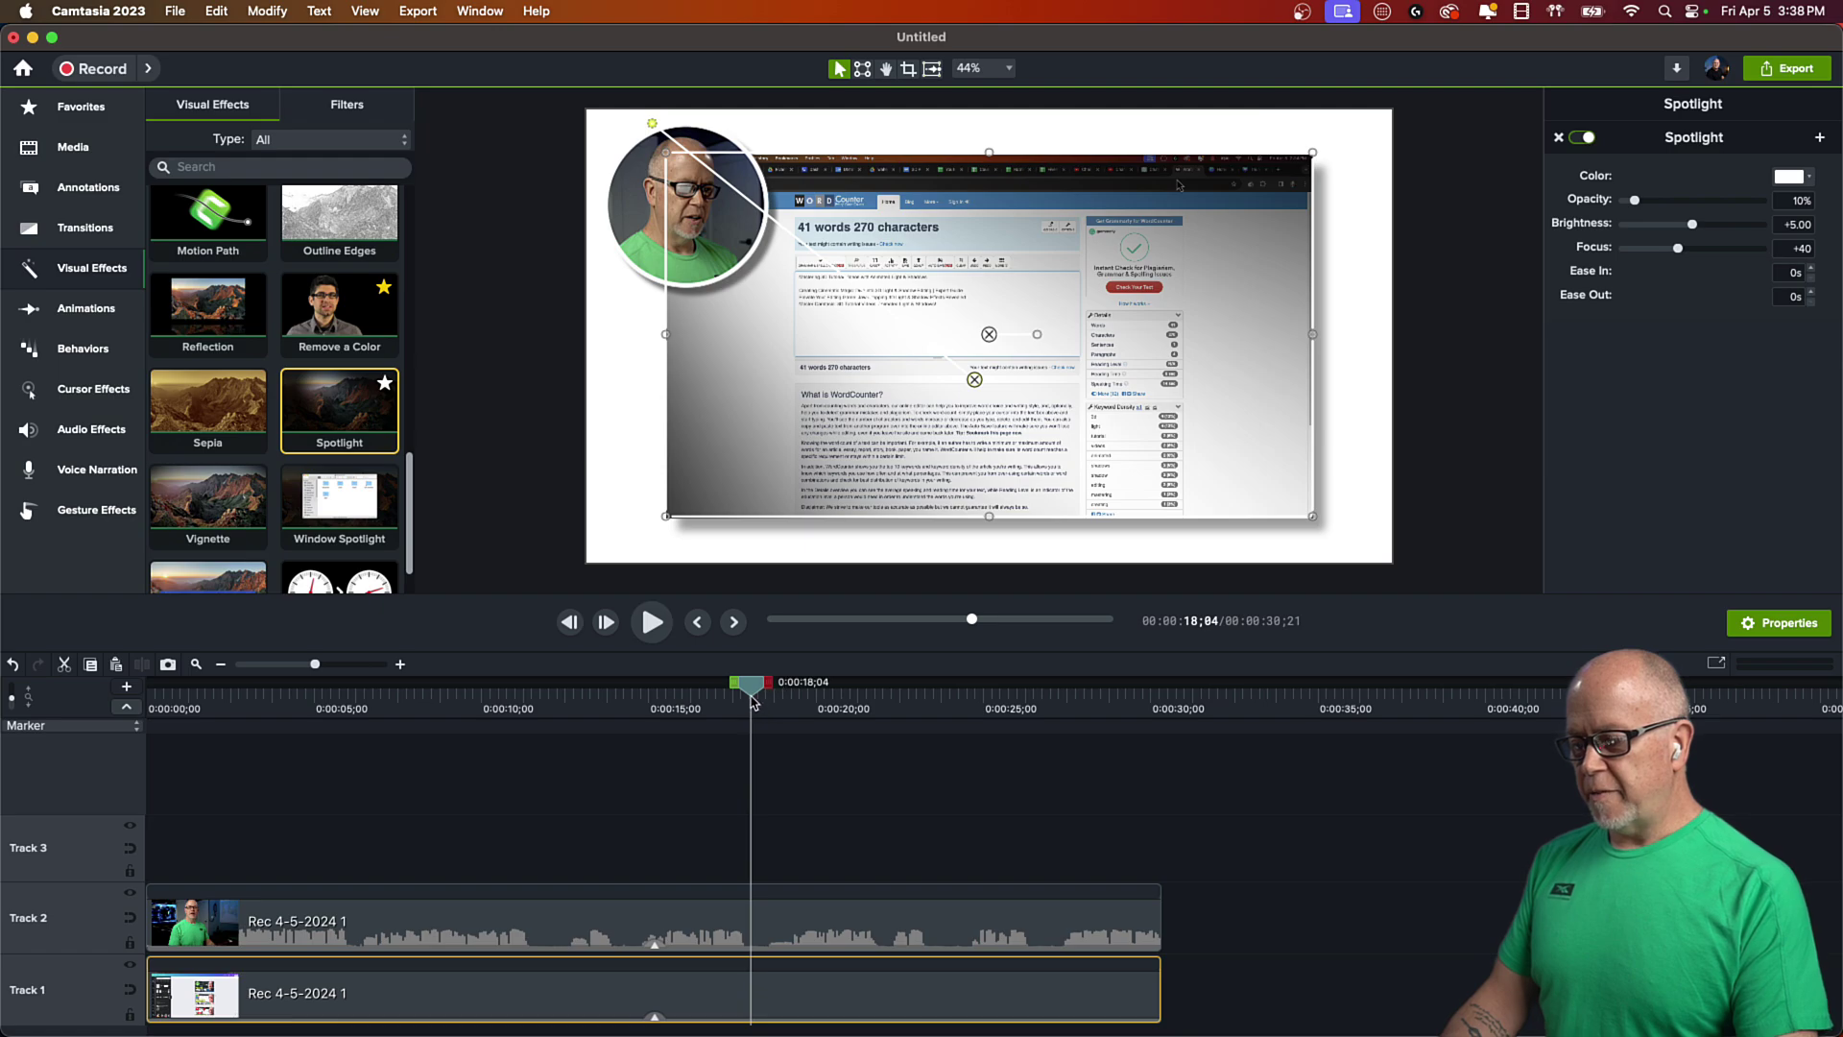
# - Compare the dark page at 0:00:26;17 with the Spotlight off and on, and return to about 0:00:17;40 with nothing selected
pyautogui.moveTo(756, 693); pyautogui.dragTo(1026, 843)
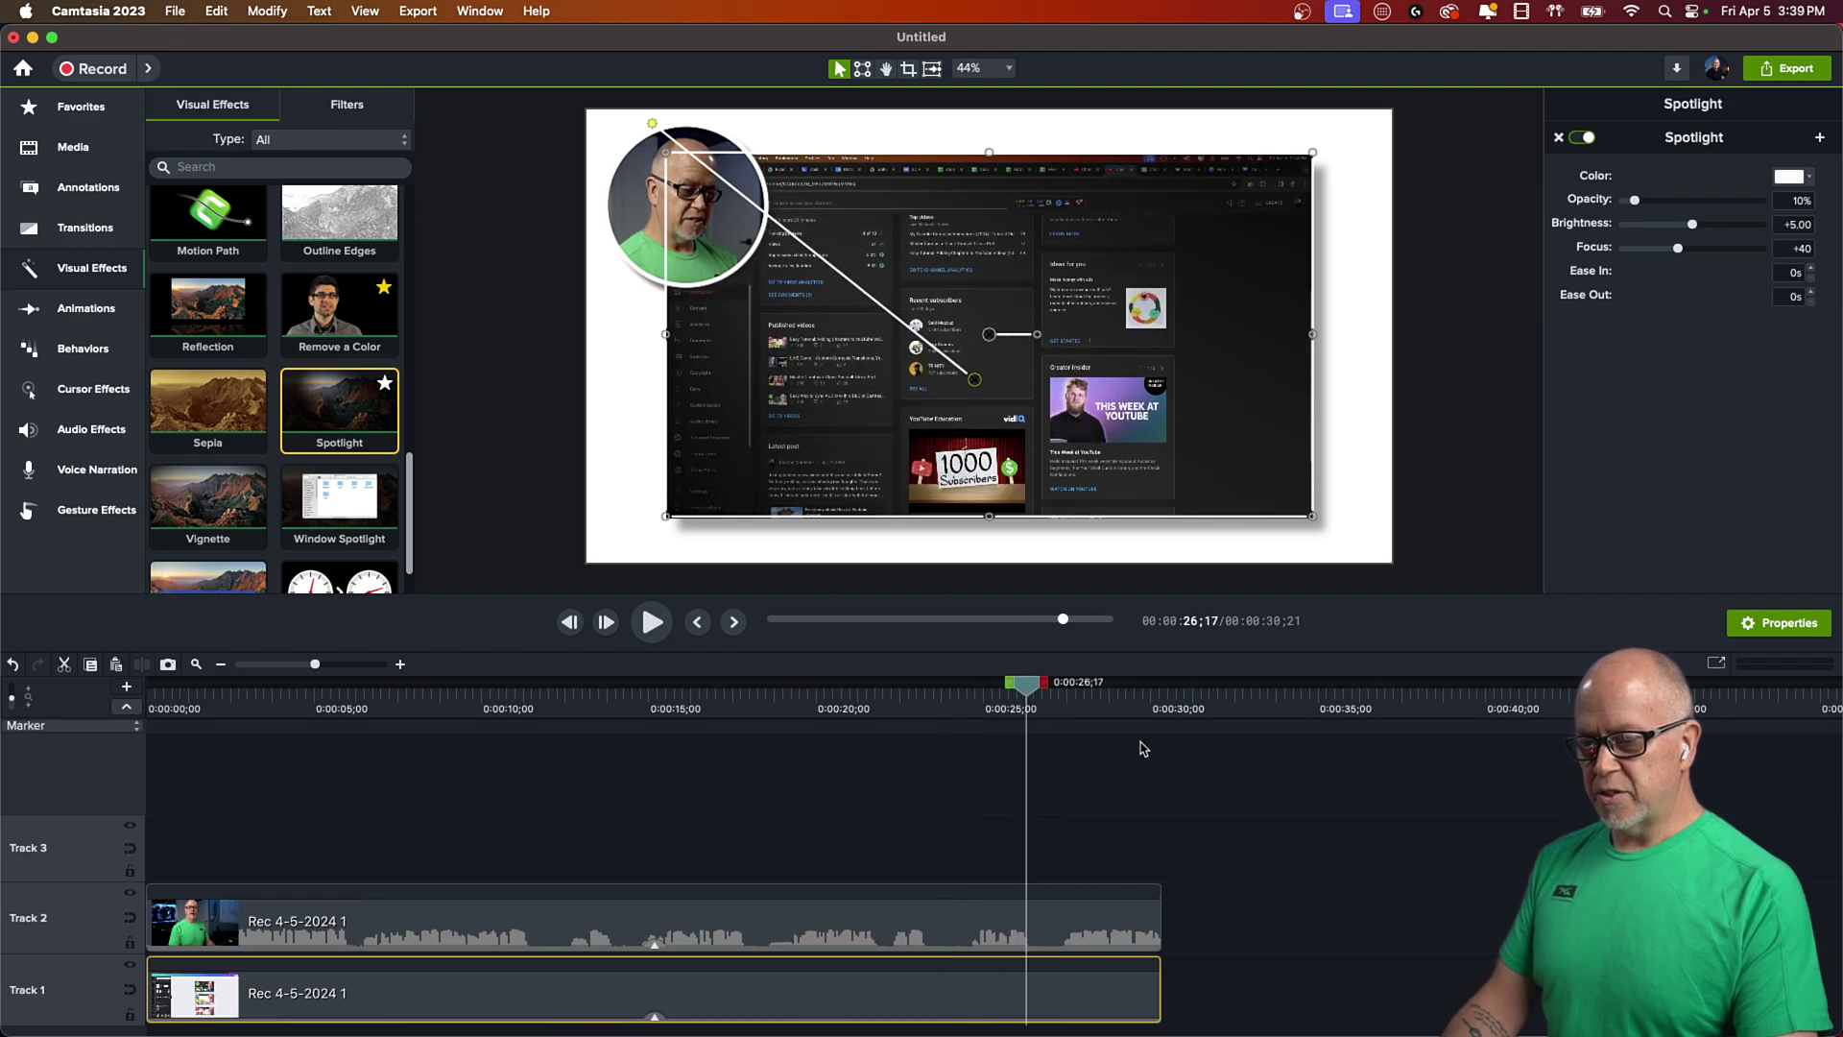
pyautogui.click(1581, 138)
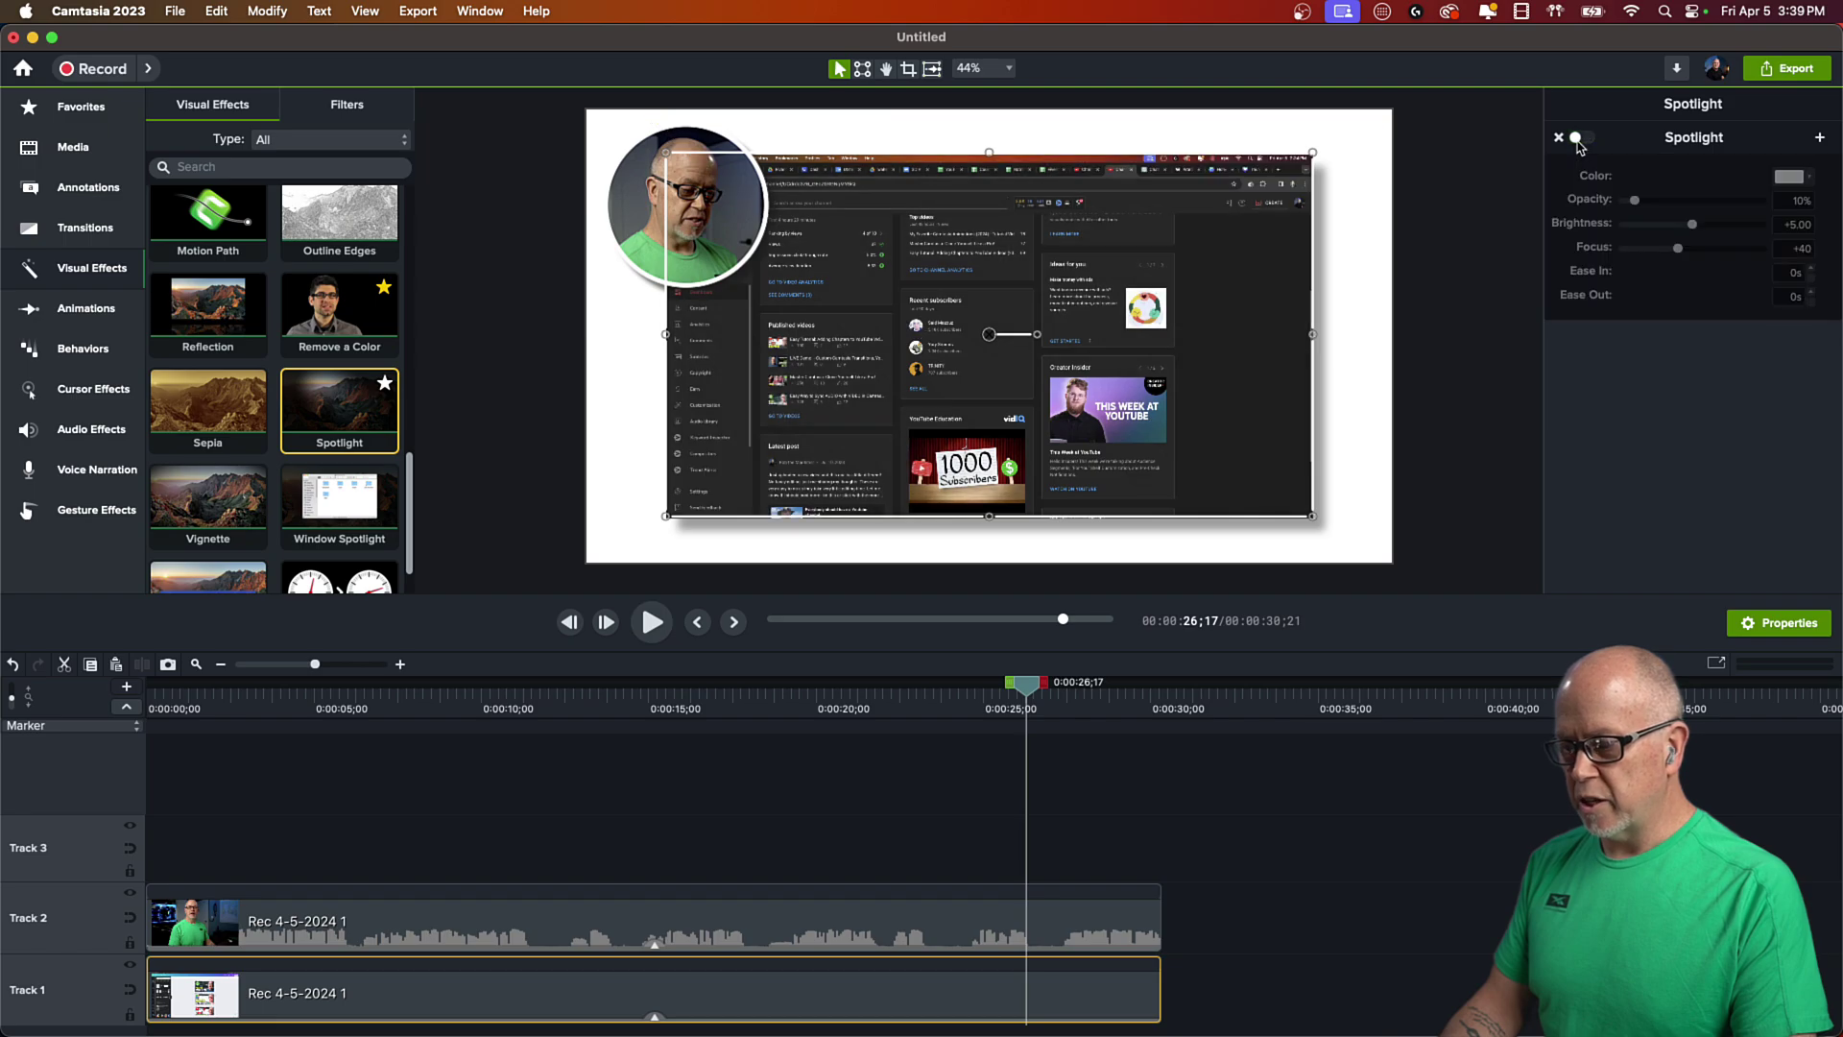
pyautogui.click(1583, 138)
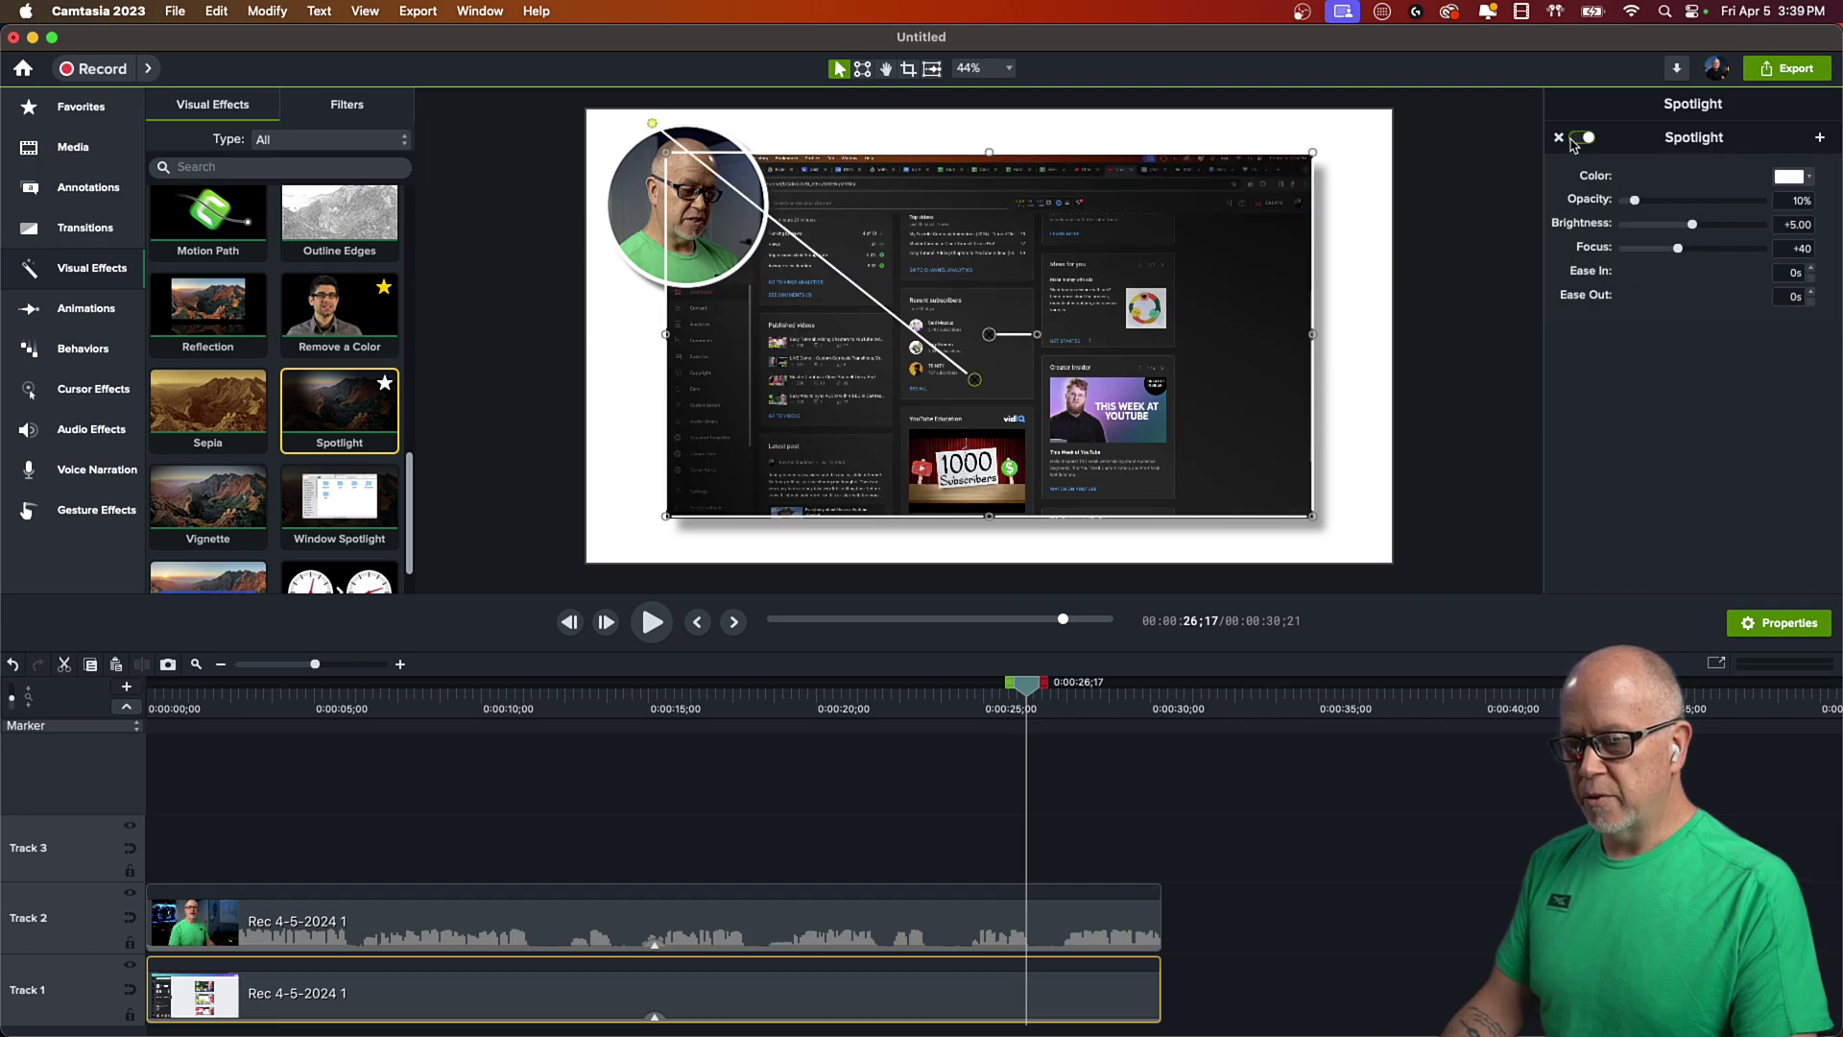
pyautogui.click(1581, 138)
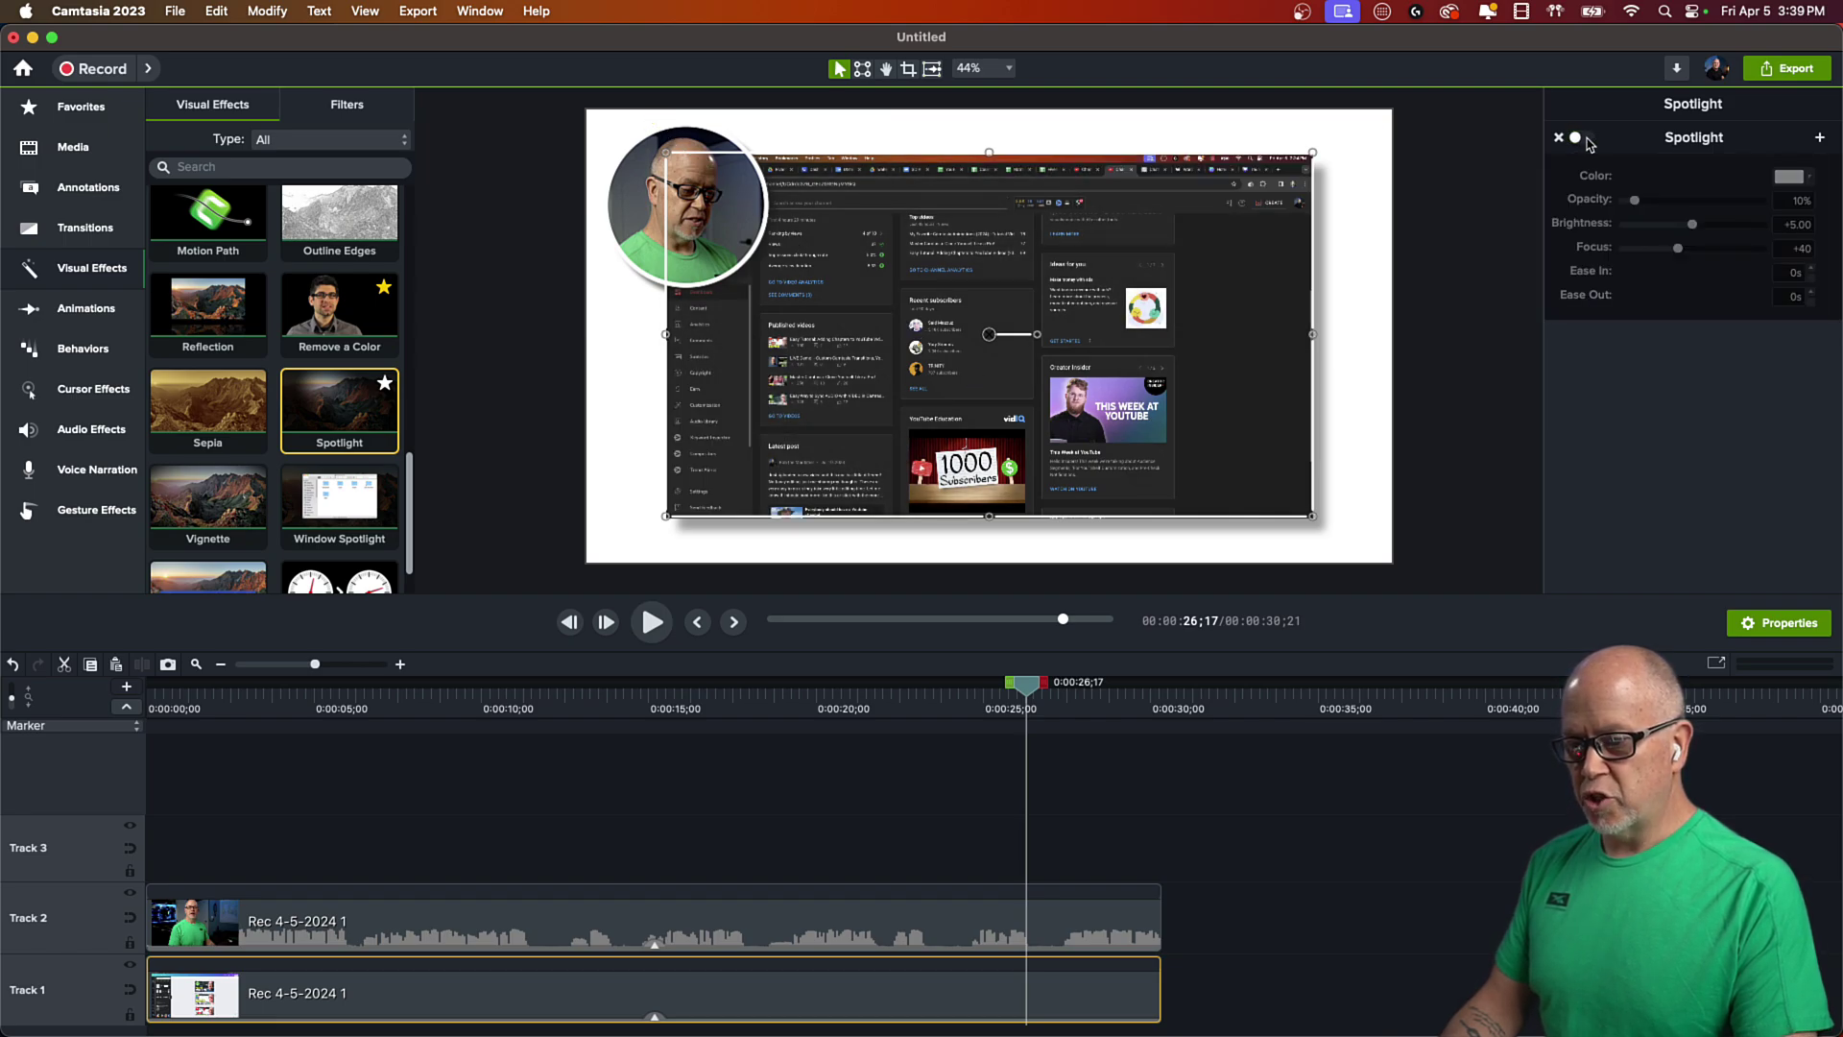
pyautogui.click(1584, 139)
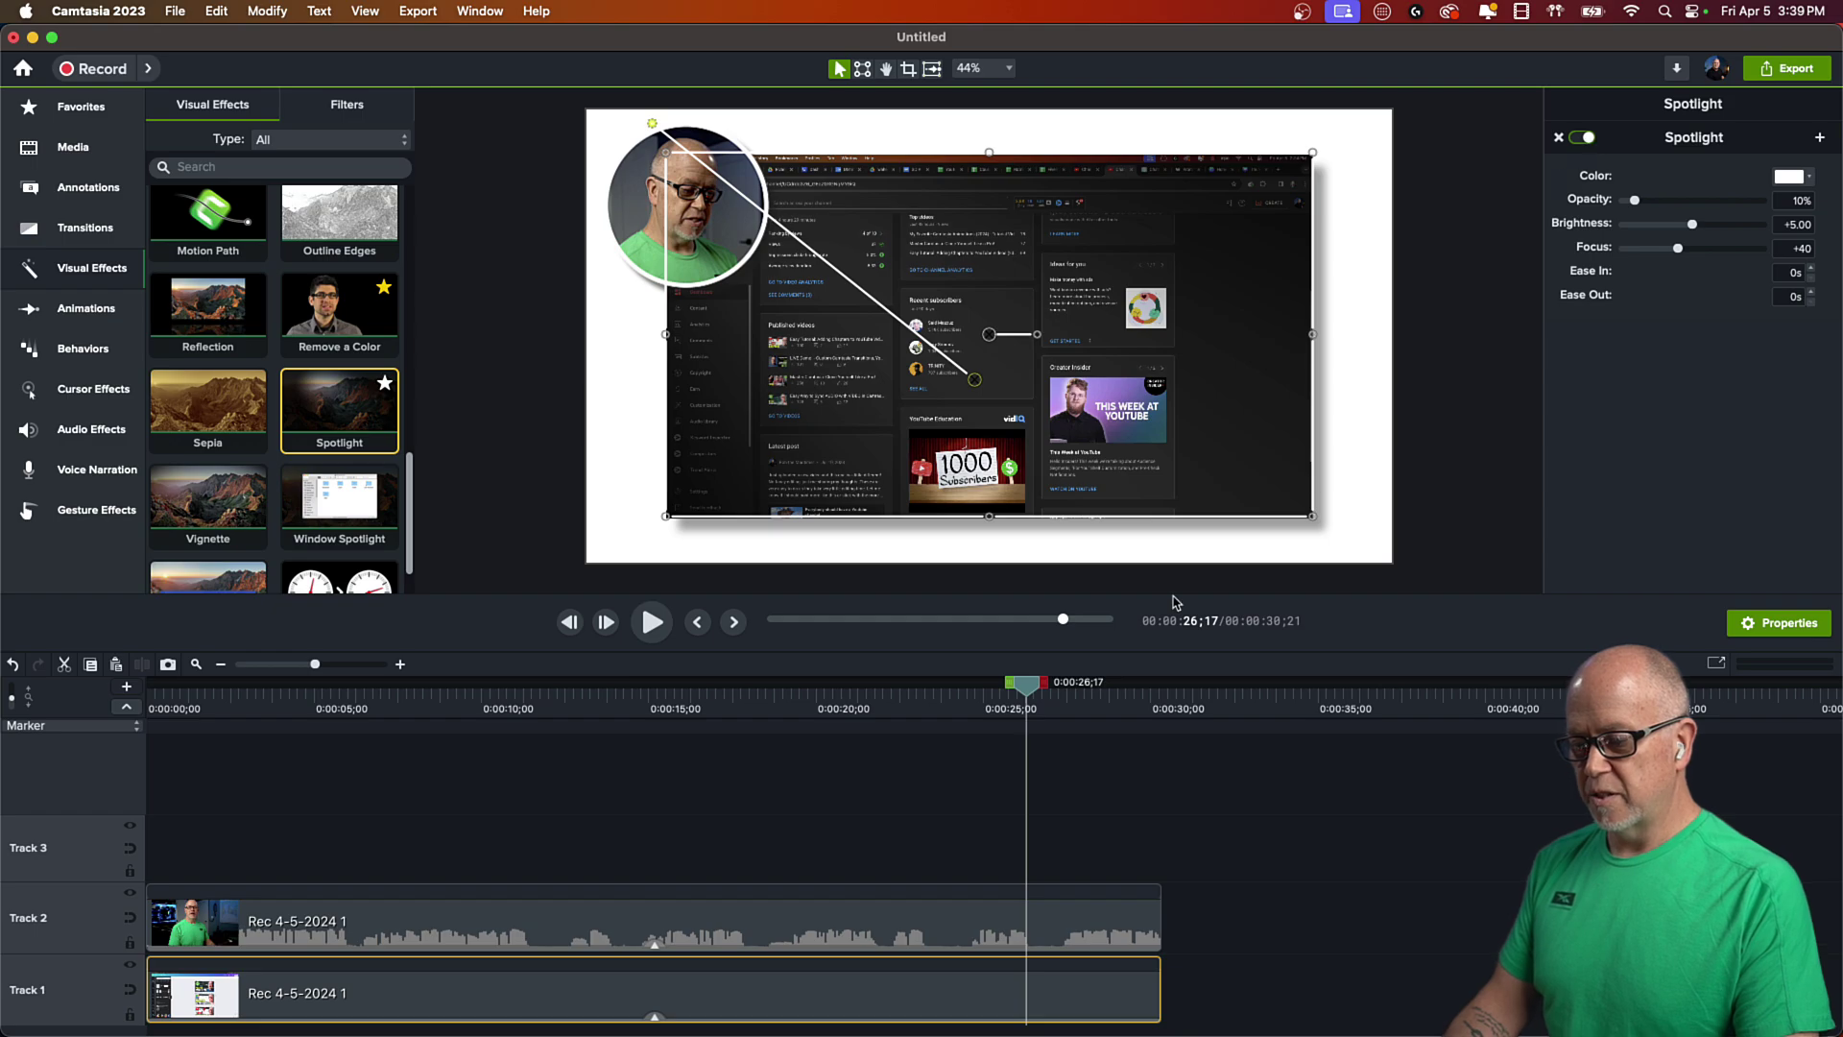
pyautogui.moveTo(1025, 684); pyautogui.dragTo(744, 711)
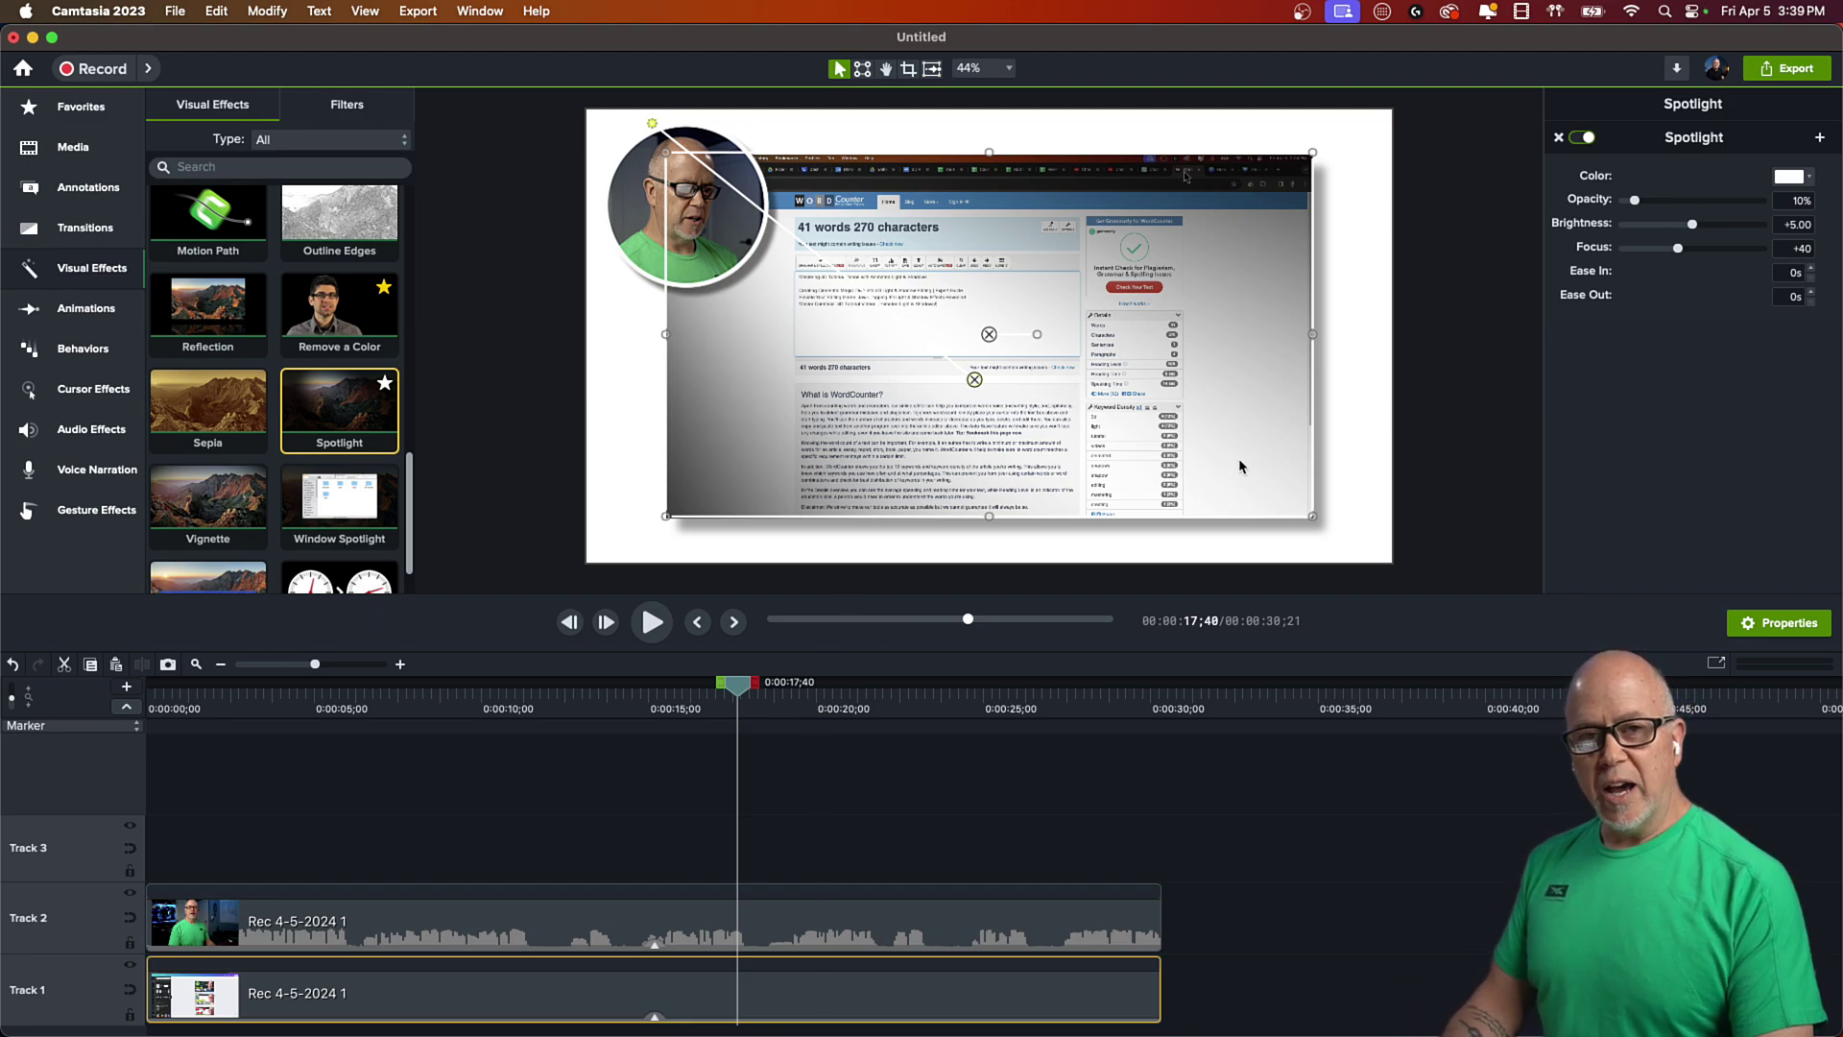
pyautogui.click(793, 812)
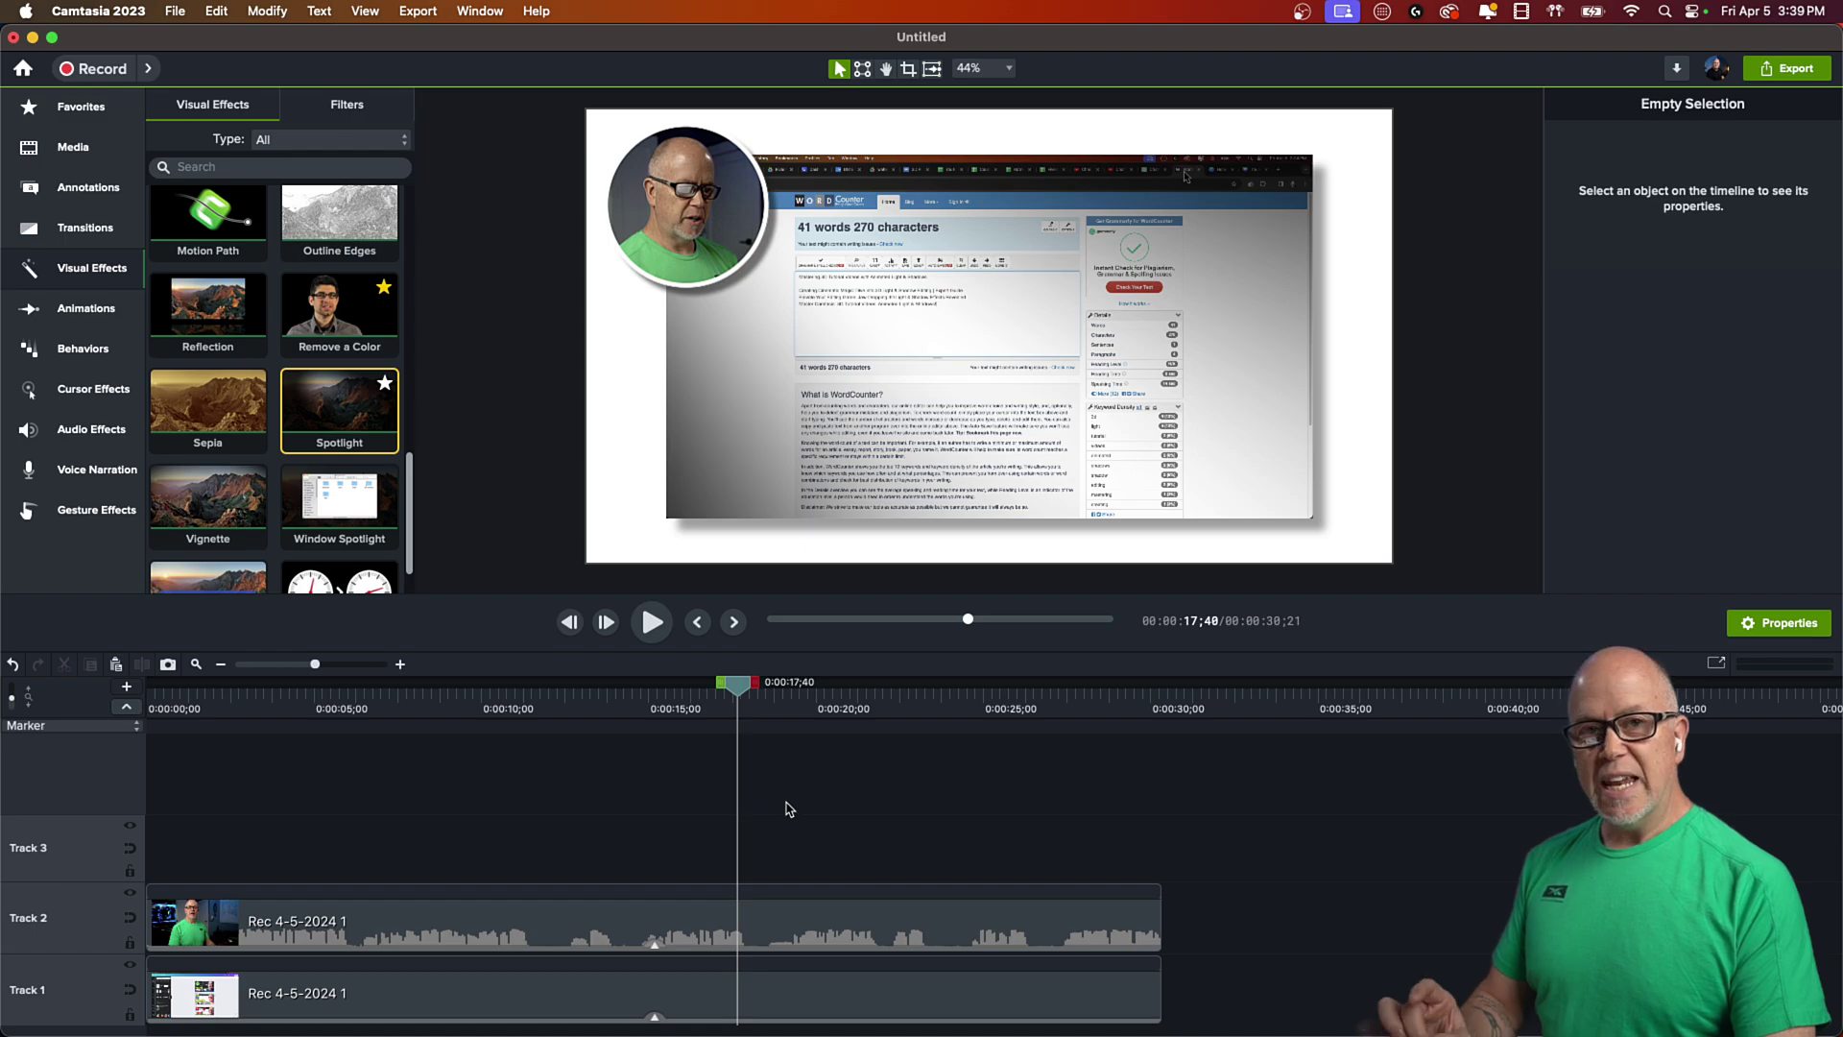
# - Add a Custom animation to the screen recording clip and align the playhead with its start at 0:00:06;16
pyautogui.click(781, 392)
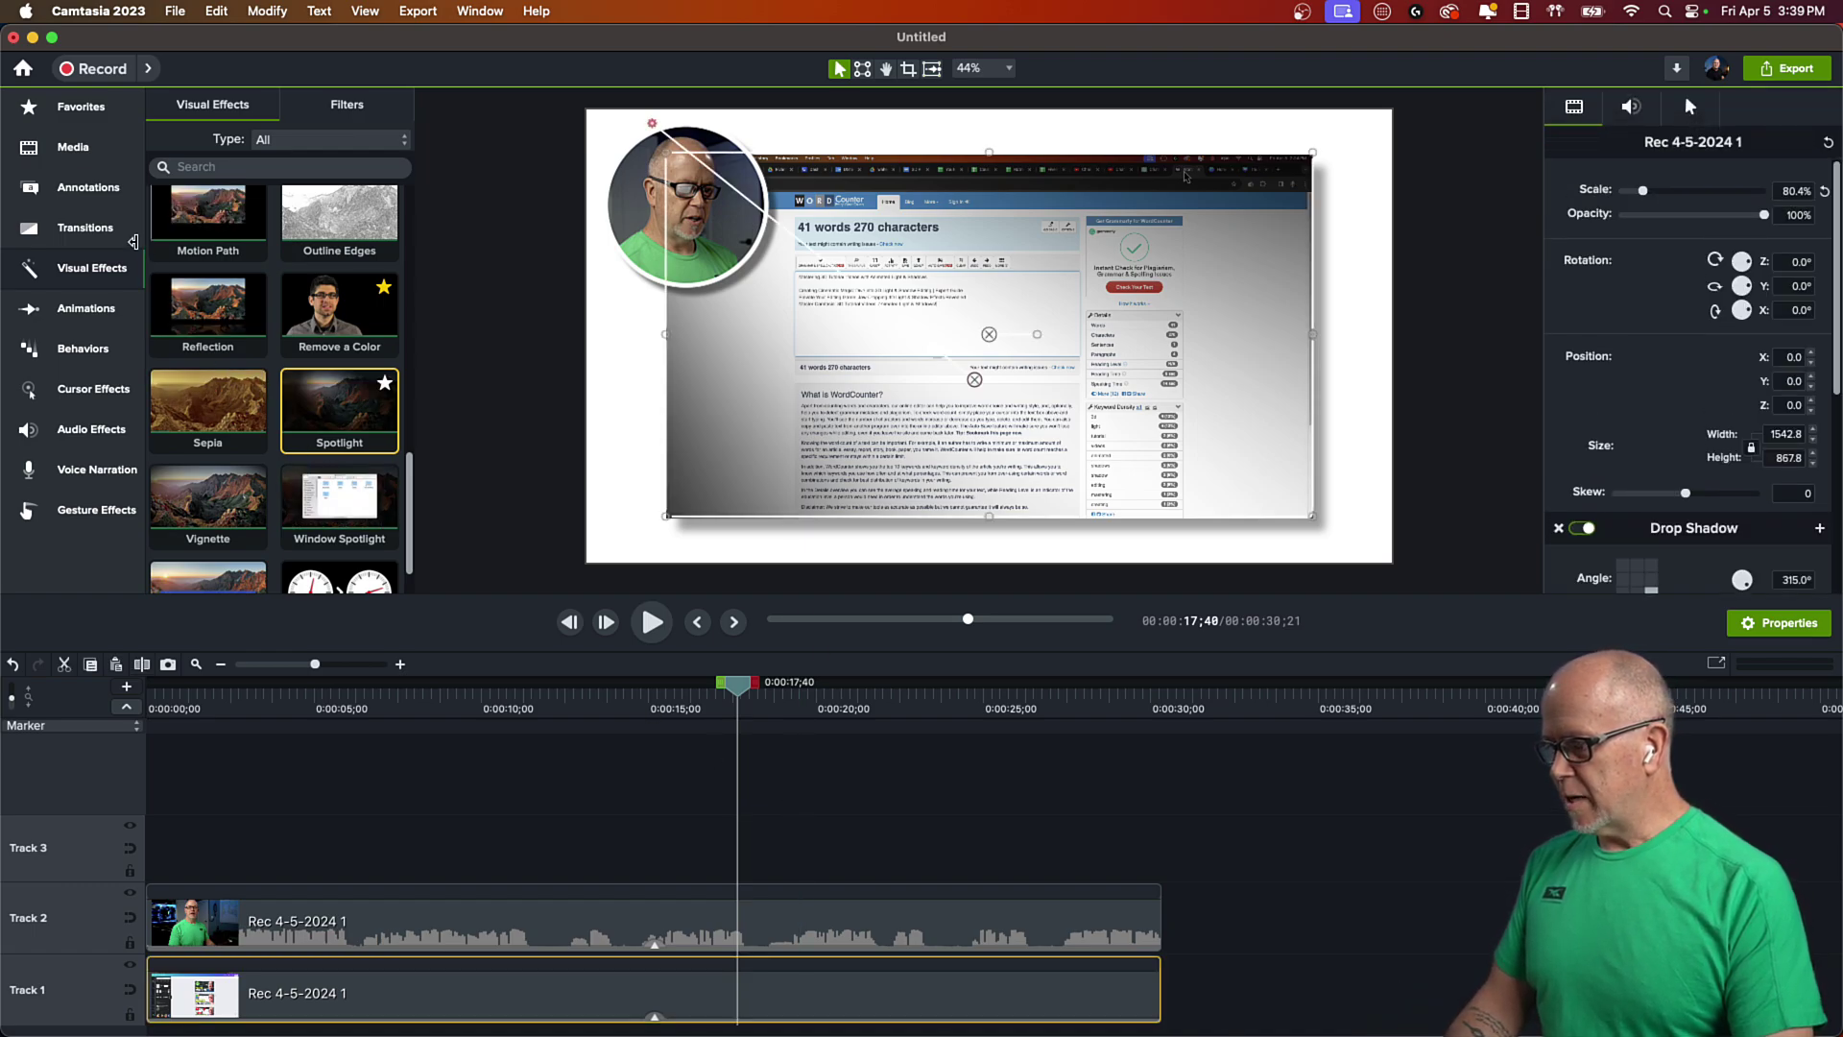
pyautogui.click(87, 308)
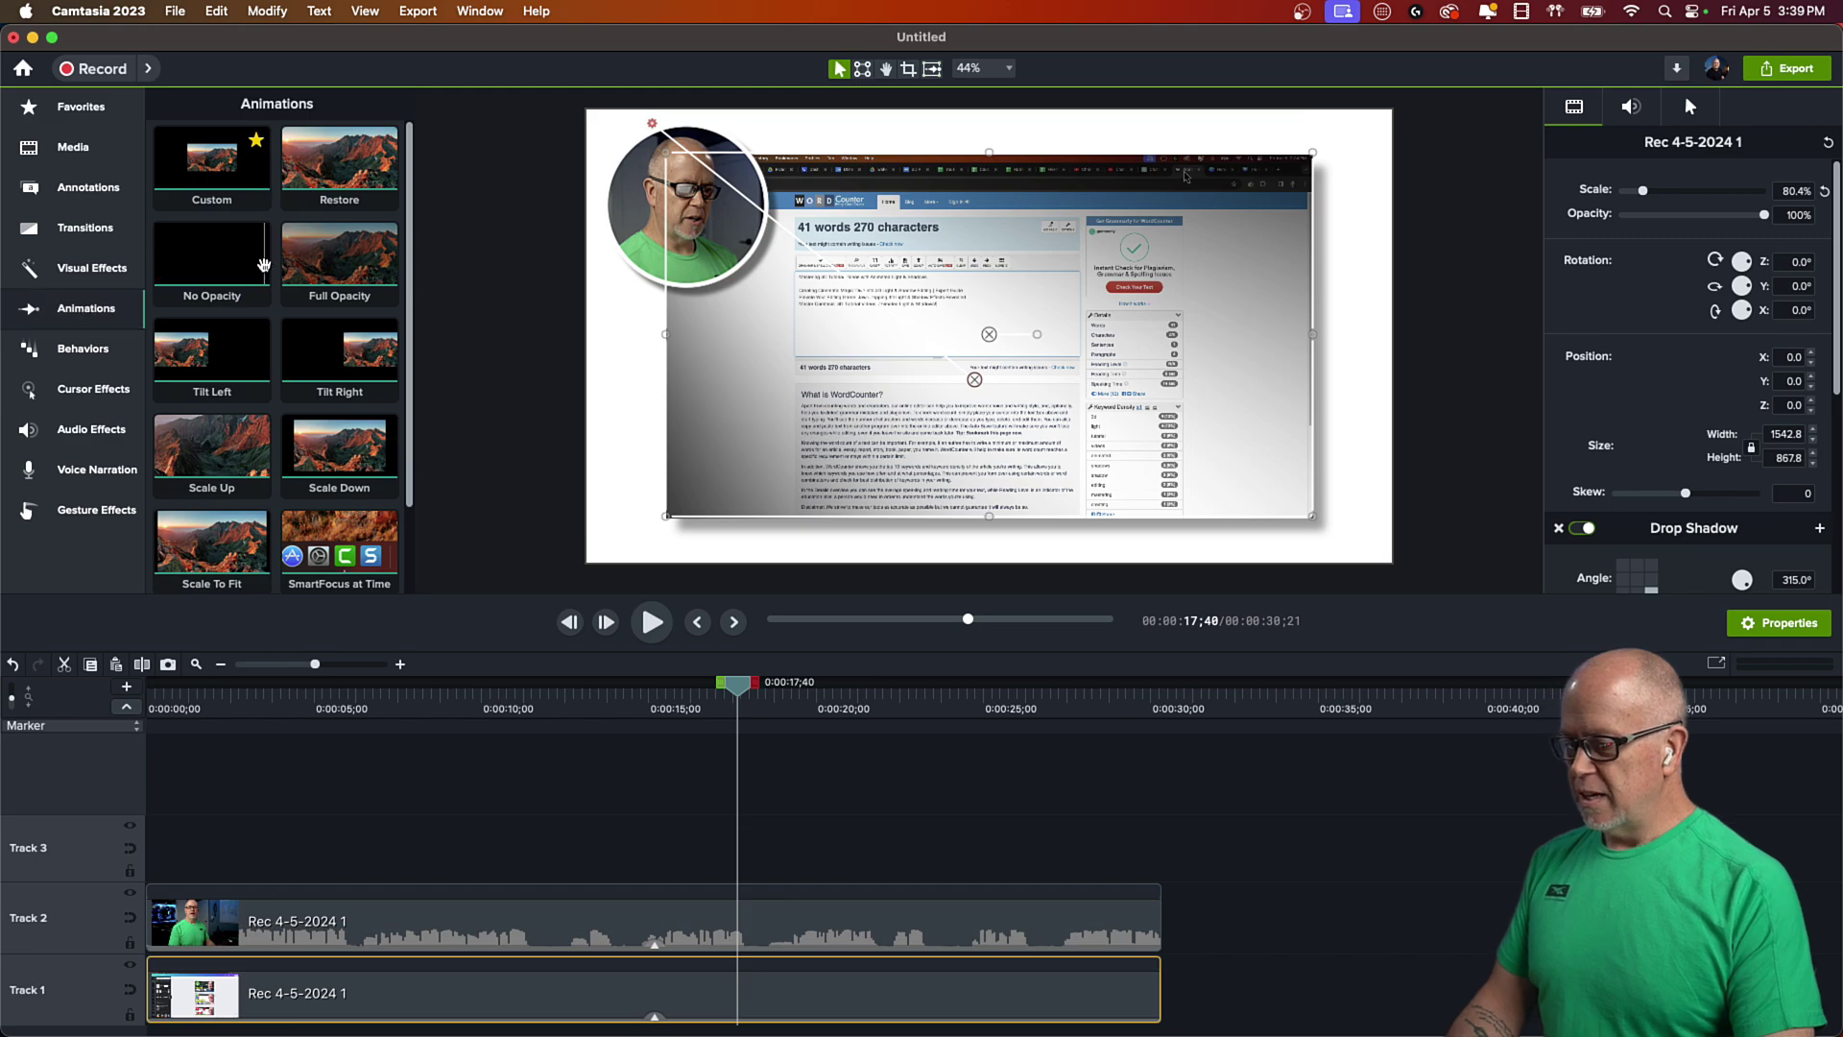
pyautogui.moveTo(213, 171); pyautogui.dragTo(390, 990)
pyautogui.moveTo(388, 694); pyautogui.dragTo(323, 672)
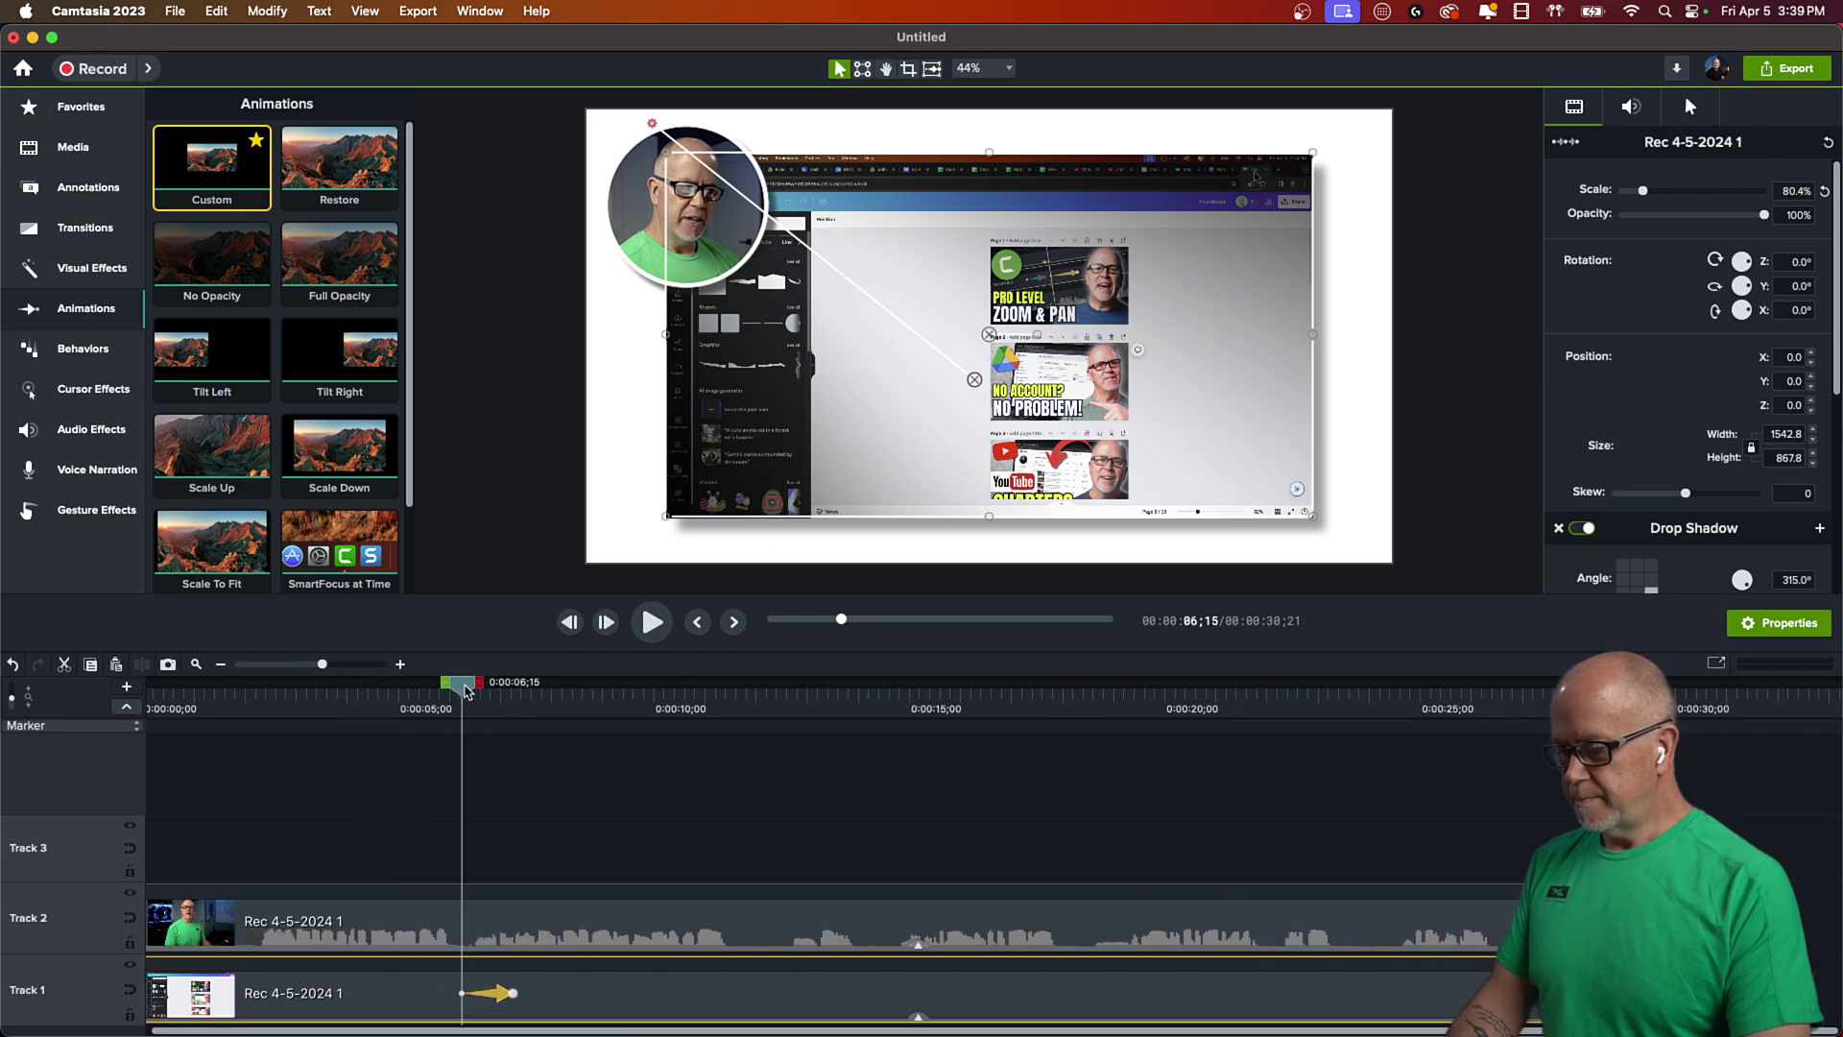
pyautogui.moveTo(465, 691); pyautogui.dragTo(470, 691)
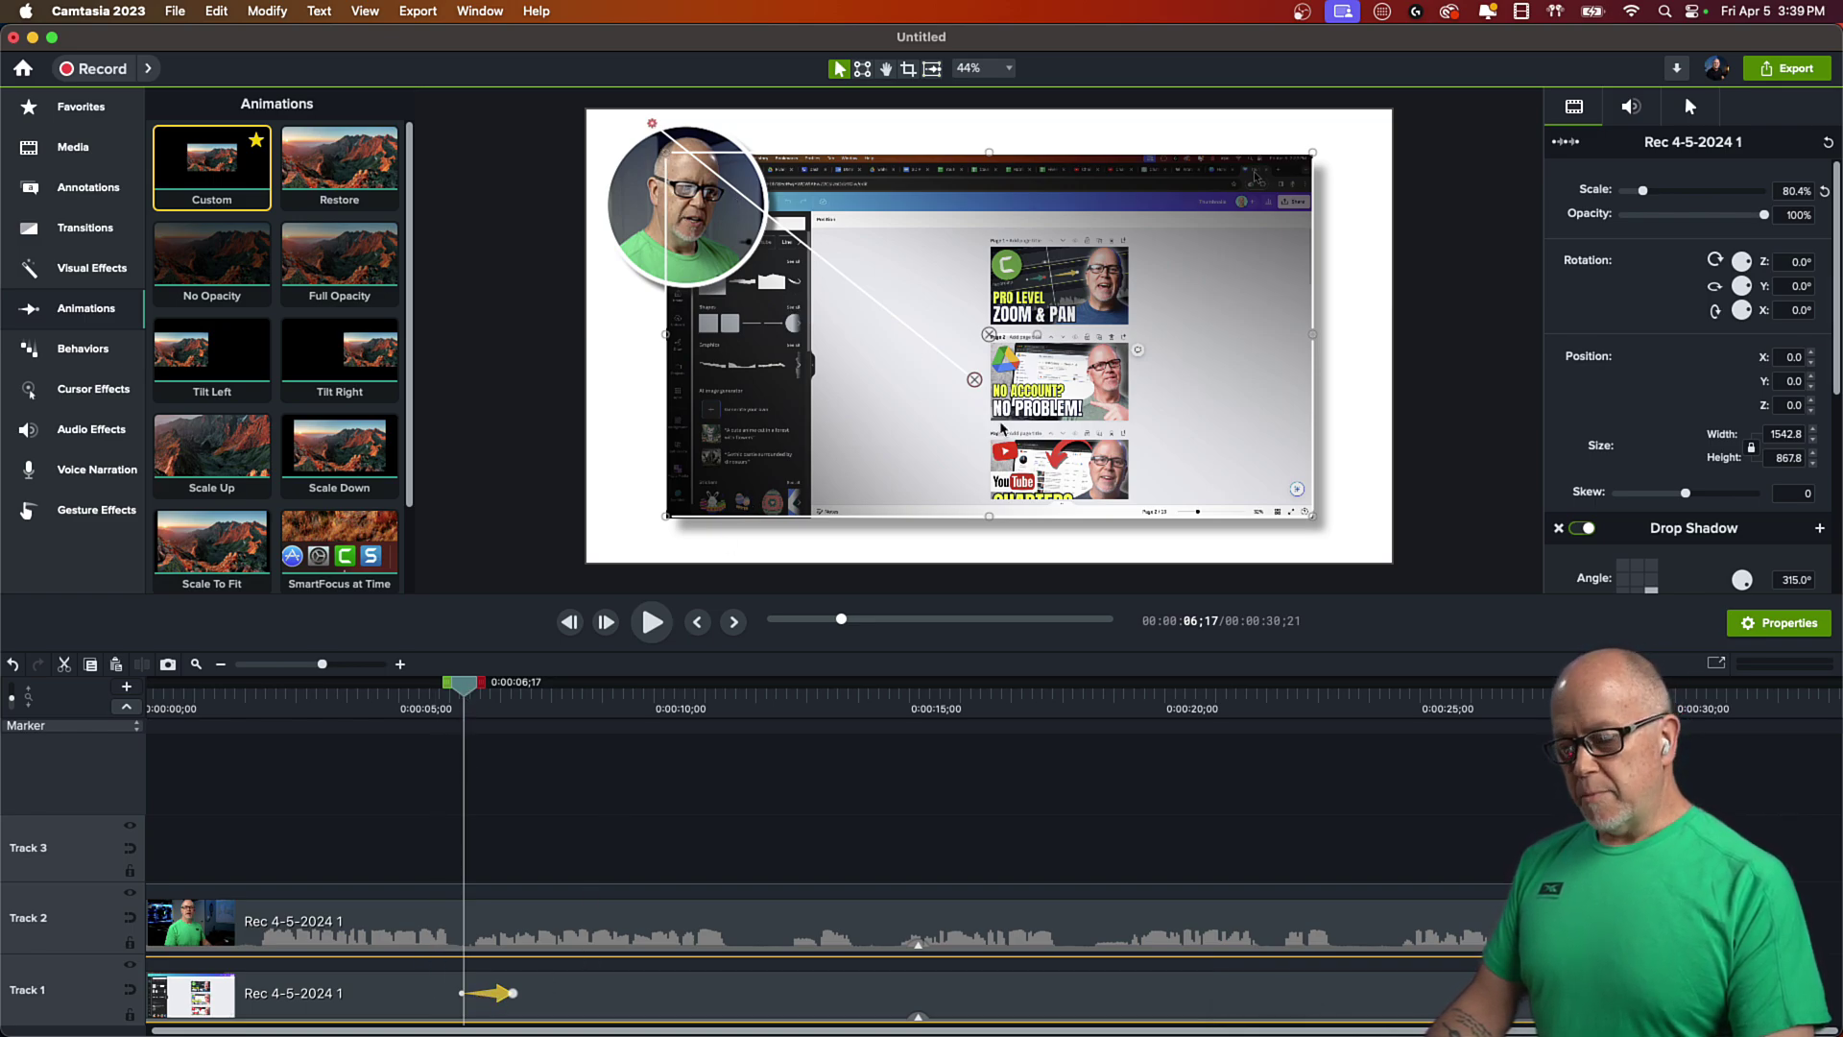
pyautogui.moveTo(468, 1005); pyautogui.dragTo(459, 1005)
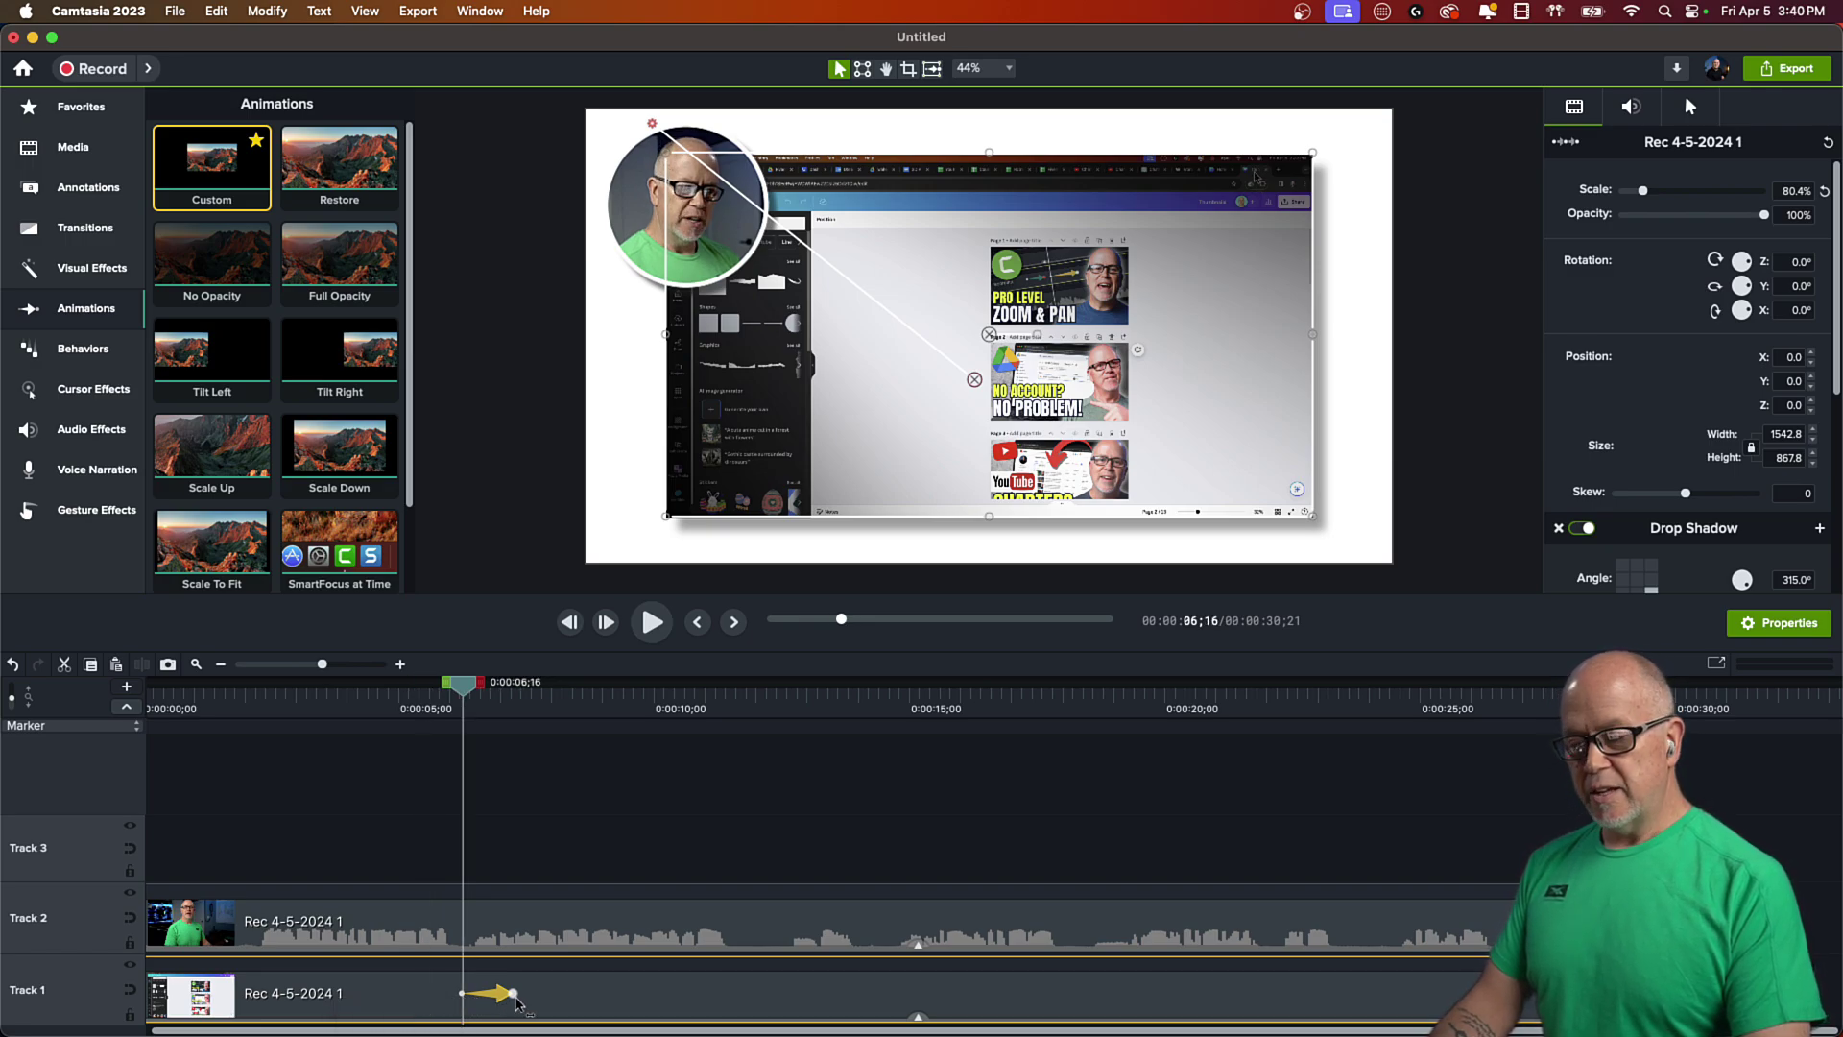
# - At the Custom animation's end, move the Spotlight source beyond the clip's upper-right corner and extend the animation to 0:00:08;17
pyautogui.click(516, 998)
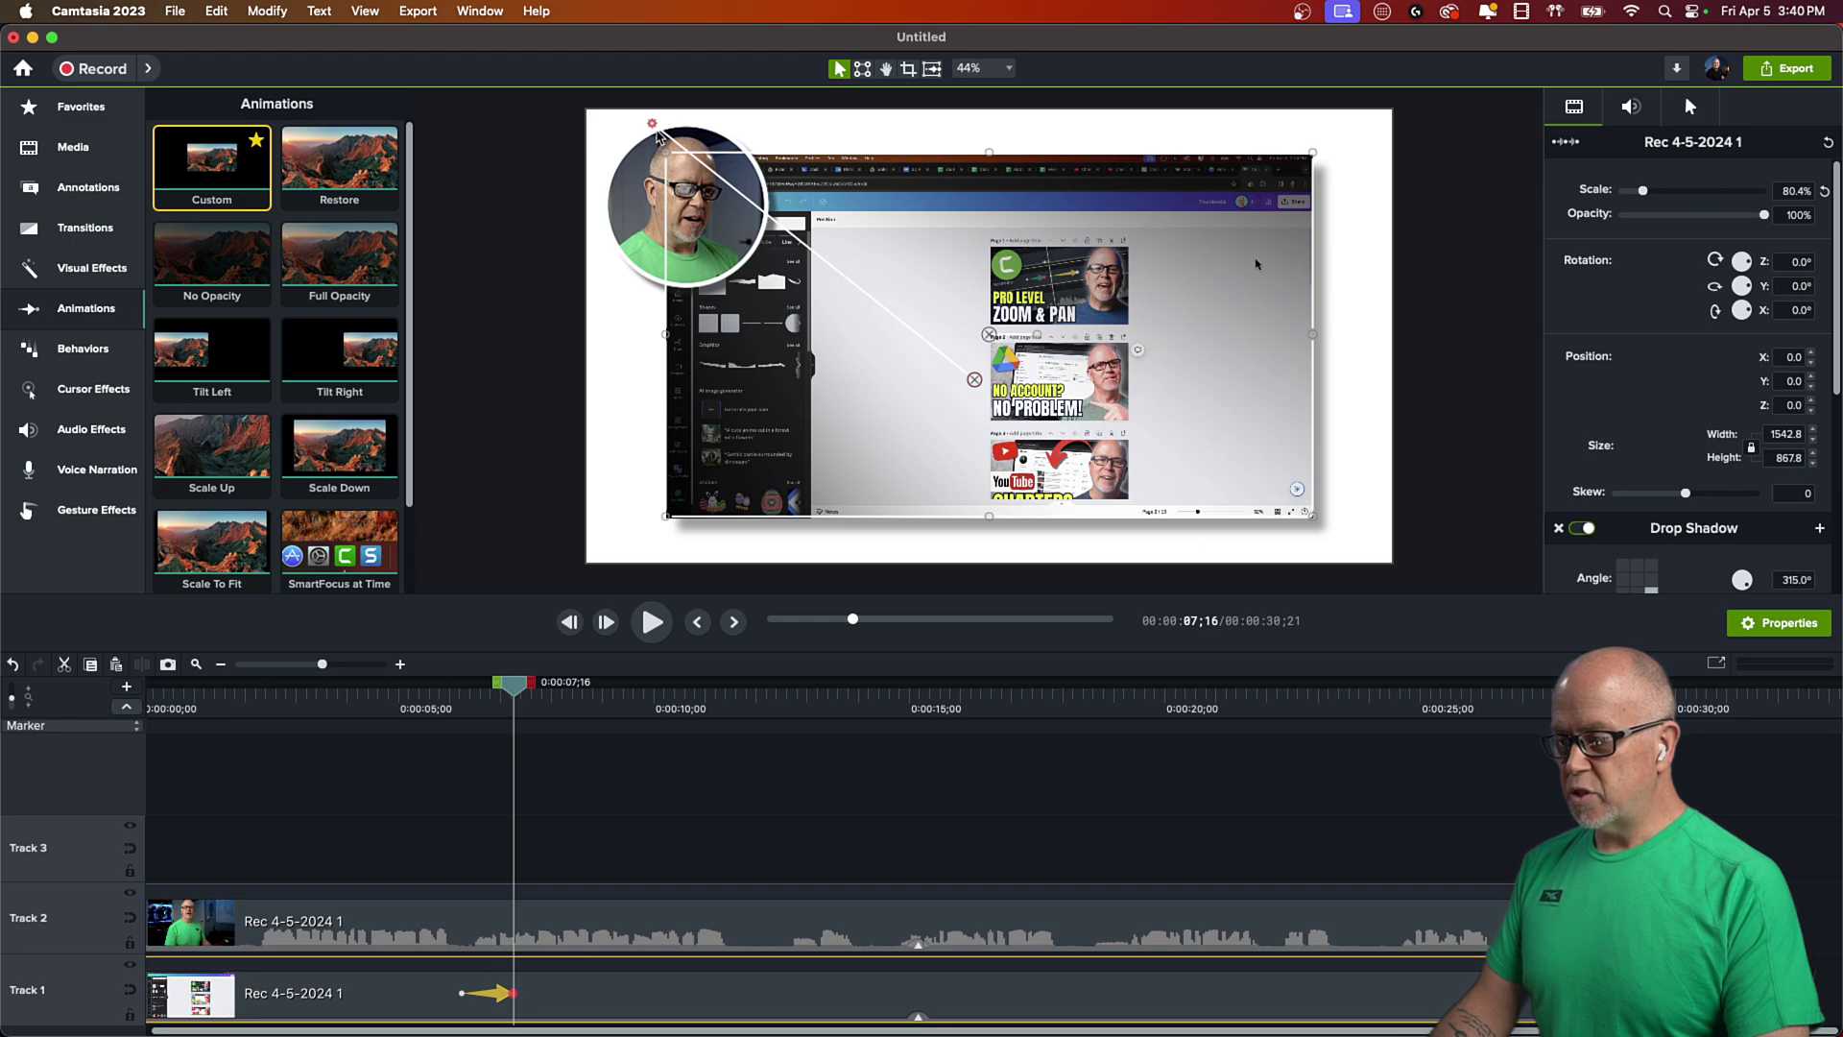
pyautogui.moveTo(654, 126); pyautogui.dragTo(1332, 137)
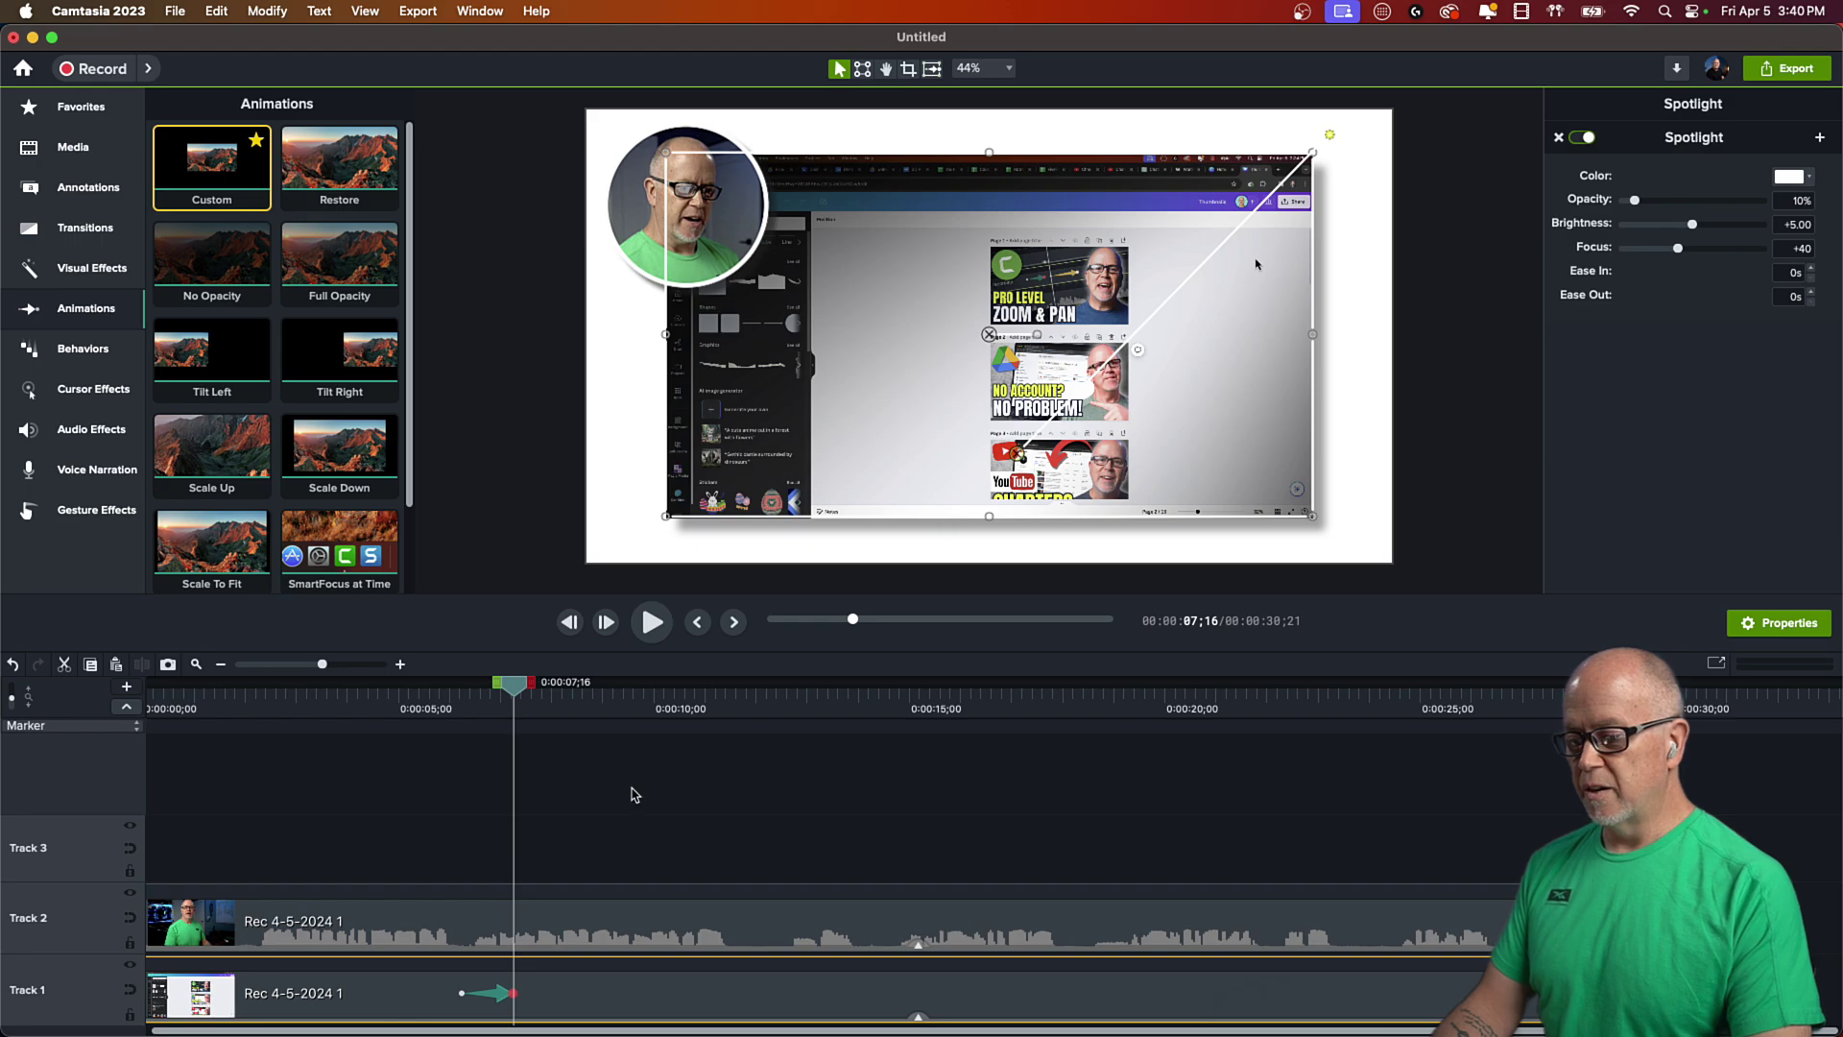
pyautogui.click(514, 994)
pyautogui.moveTo(514, 999); pyautogui.dragTo(566, 994)
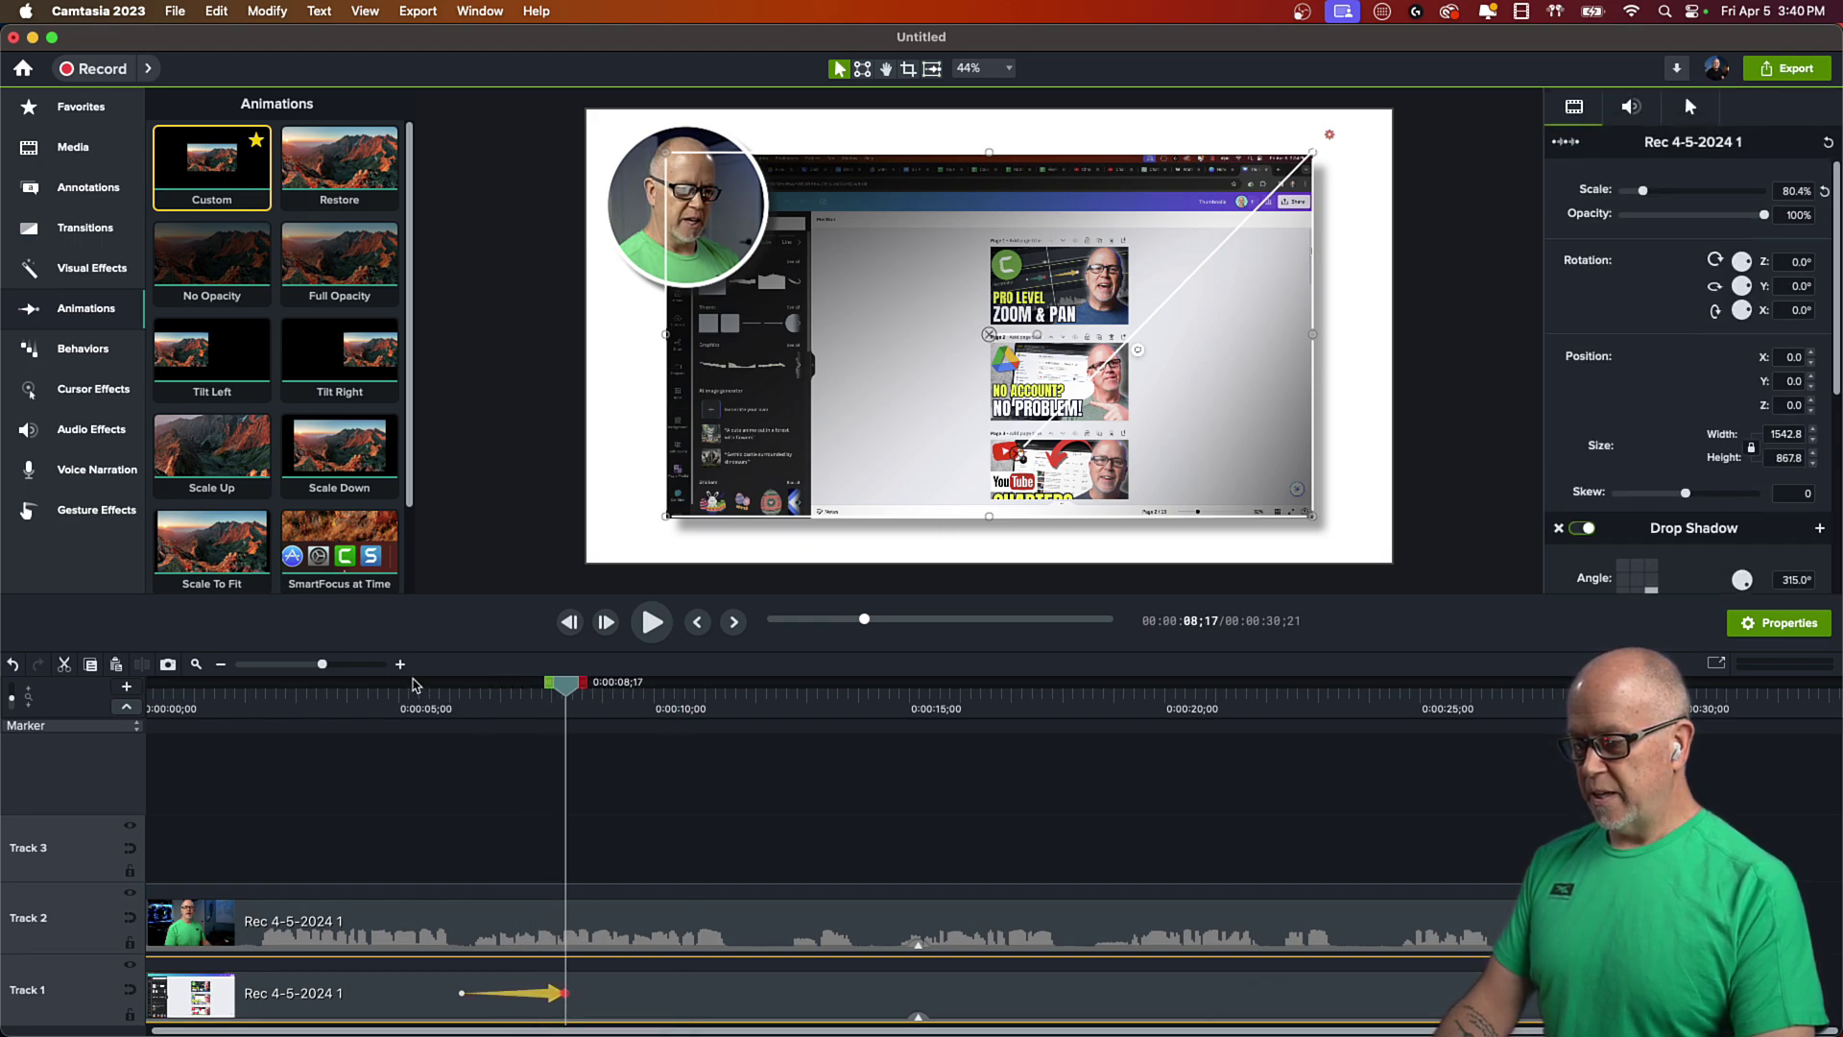
# - Preview the animated Spotlight on the screen clip by playing the timeline from about 0:00:05;21
pyautogui.click(415, 708)
pyautogui.click(452, 806)
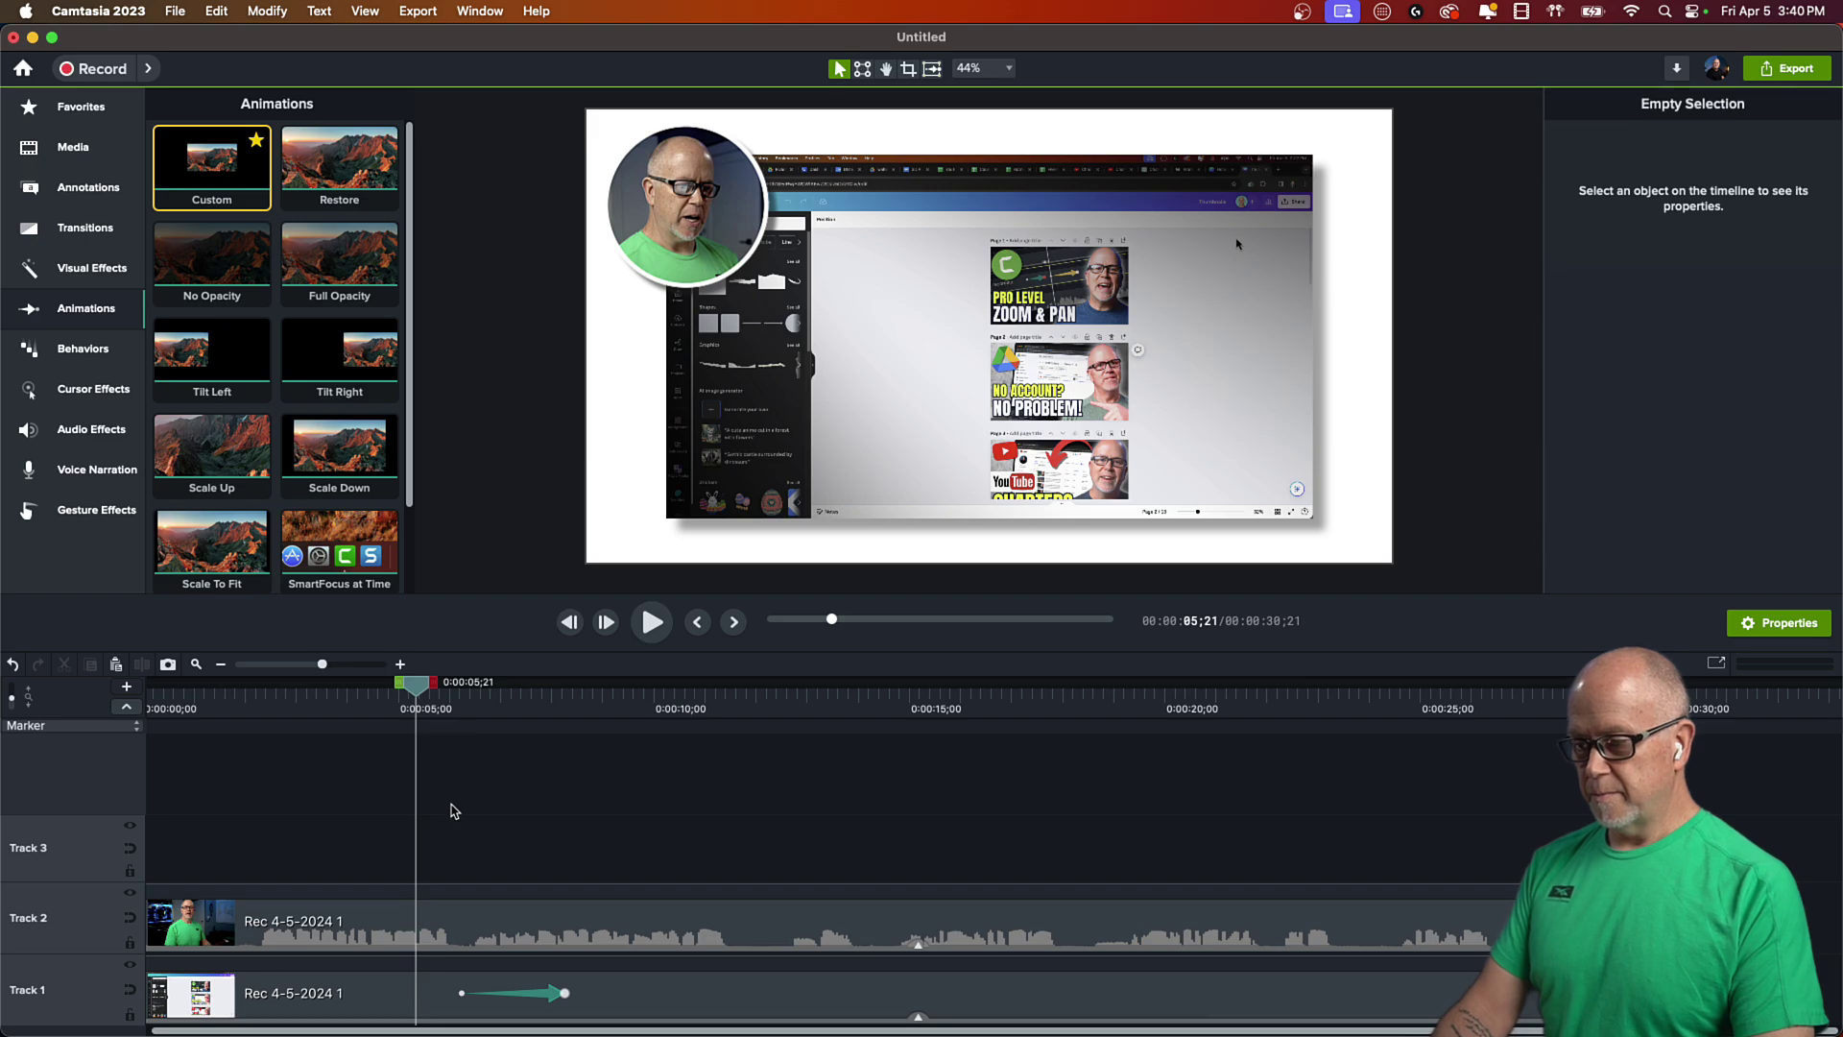
pyautogui.press('space')
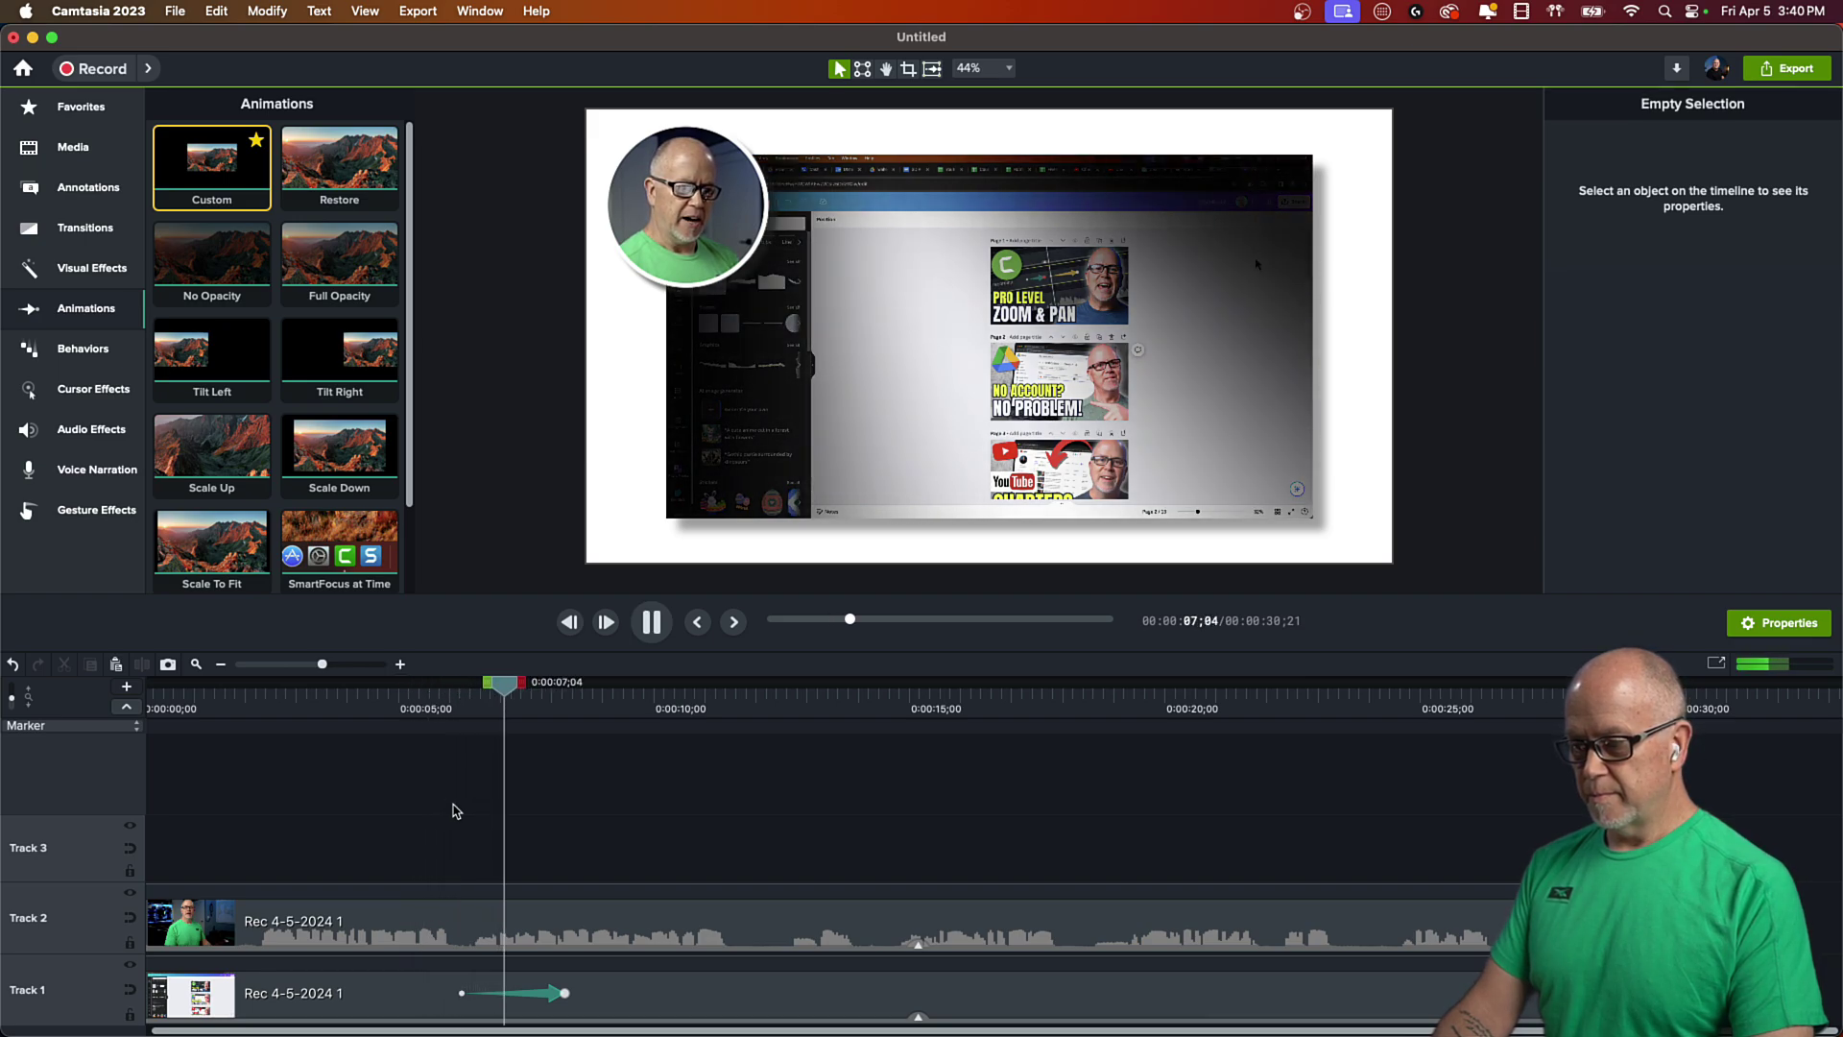
pyautogui.press('space')
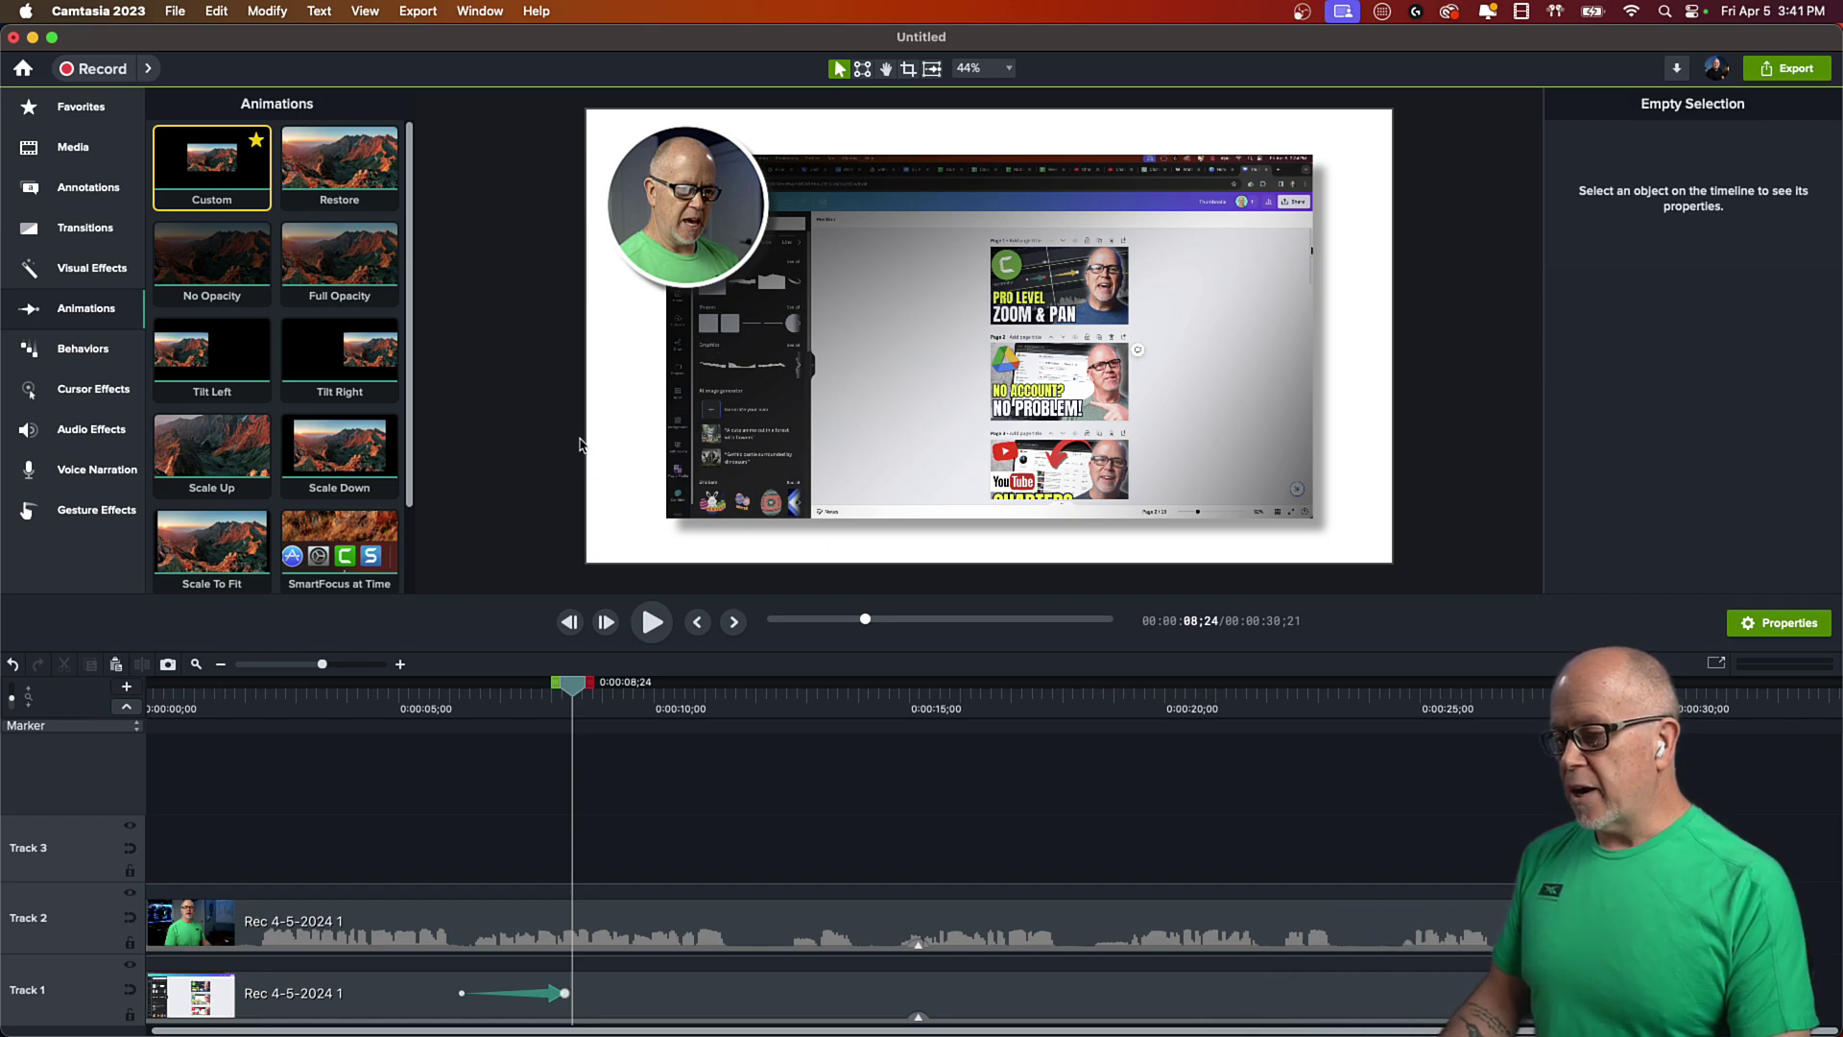
# - Move the webcam and screen recording clips up to Tracks 3 and 2, leaving Track 1 empty for a background
pyautogui.click(70, 151)
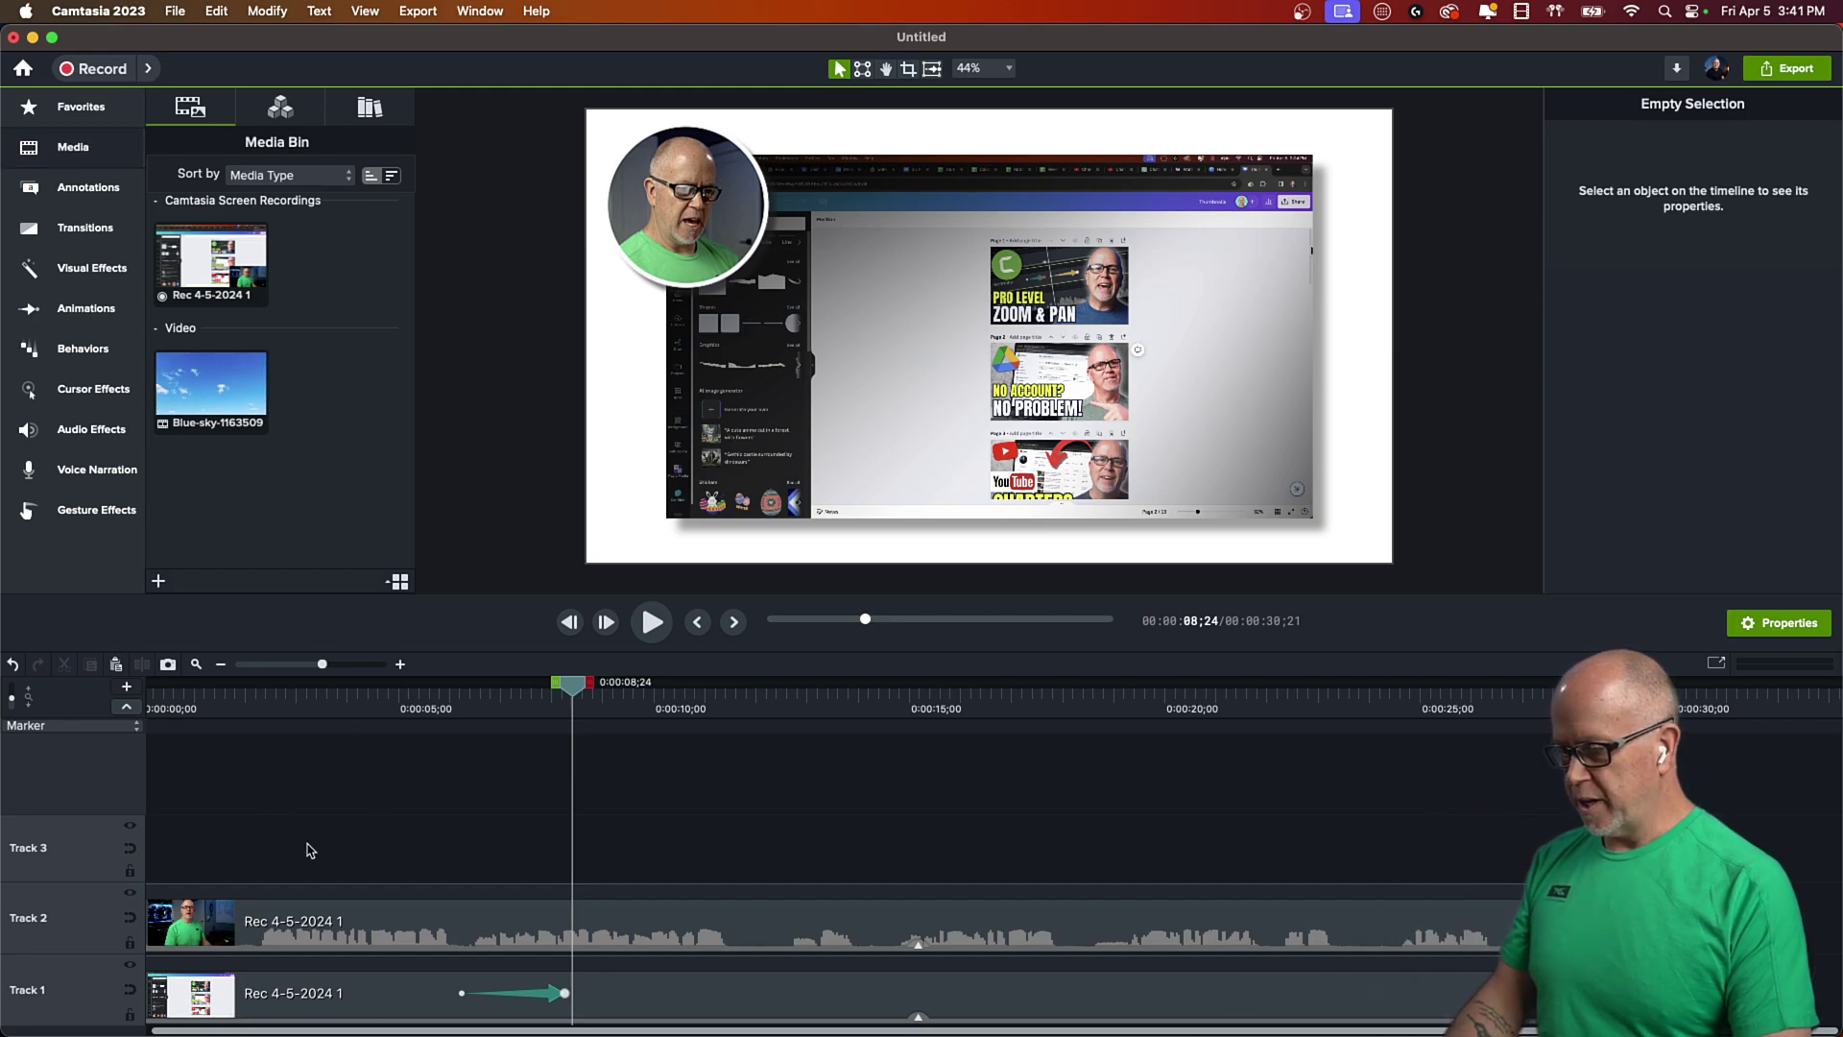
pyautogui.moveTo(309, 851); pyautogui.dragTo(358, 927)
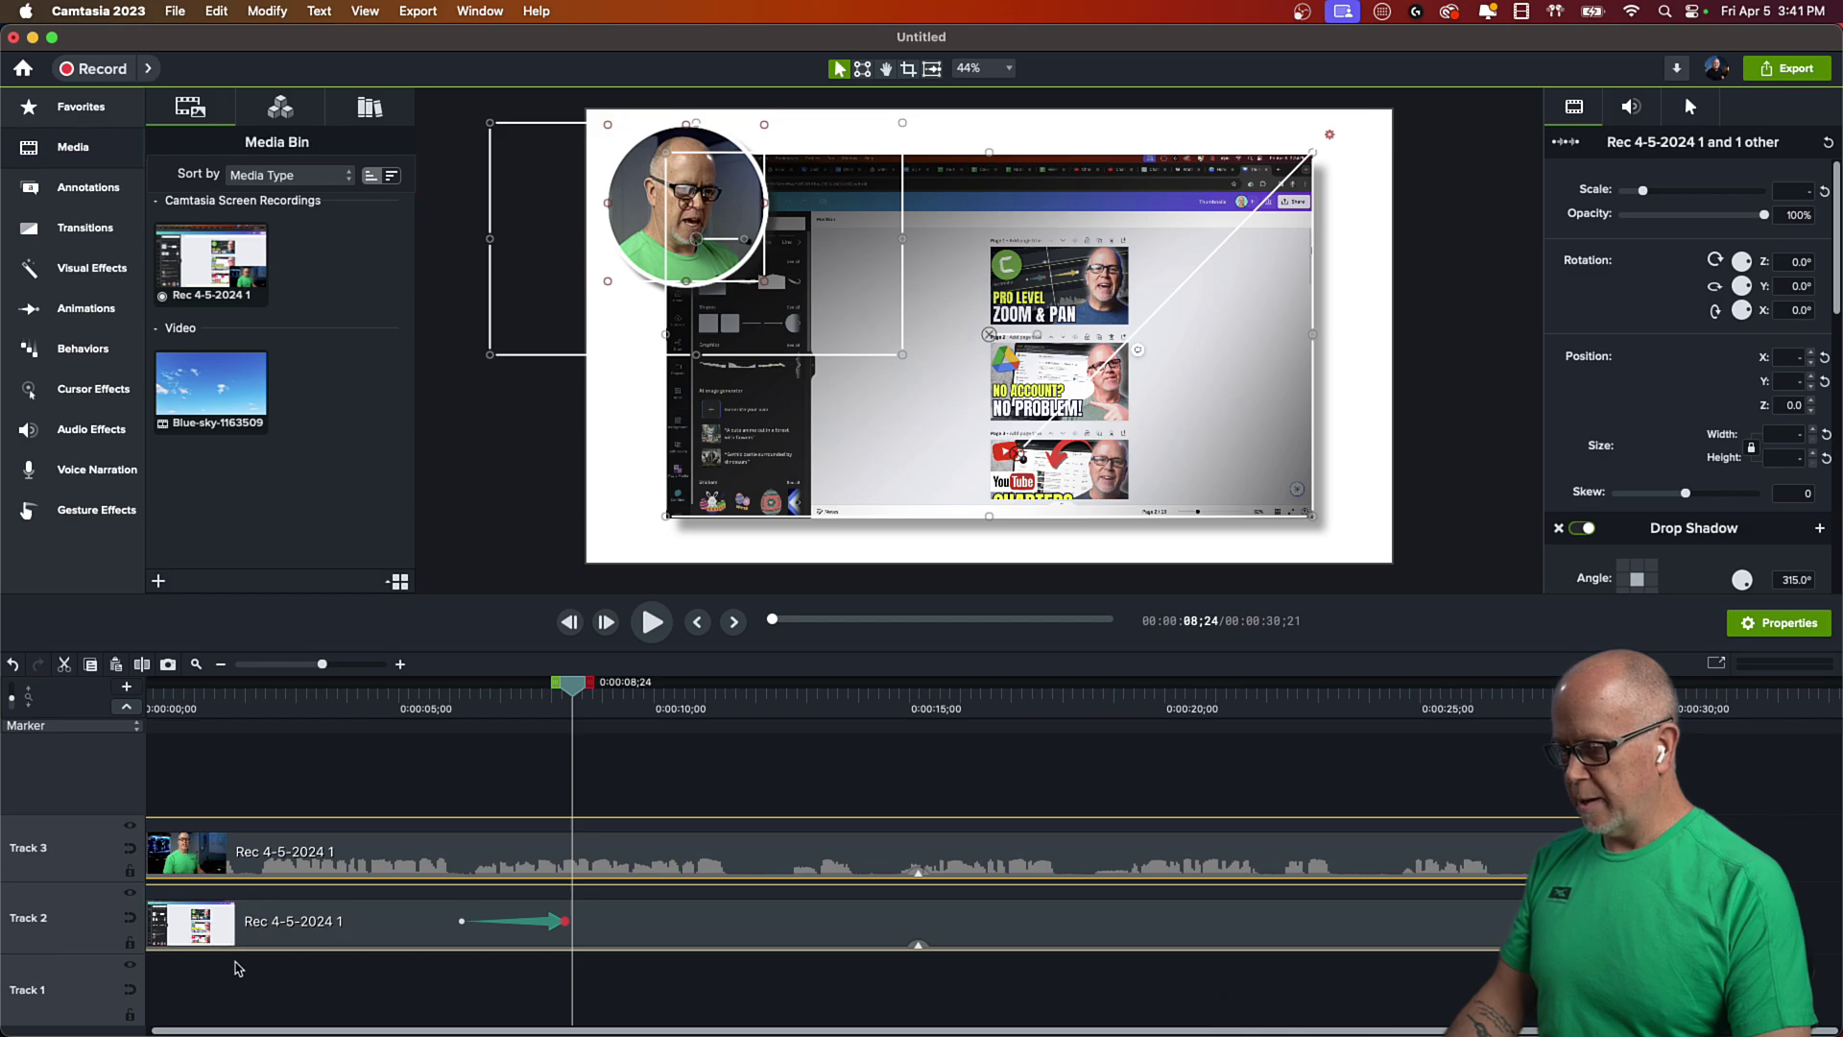
pyautogui.moveTo(323, 664); pyautogui.dragTo(316, 665)
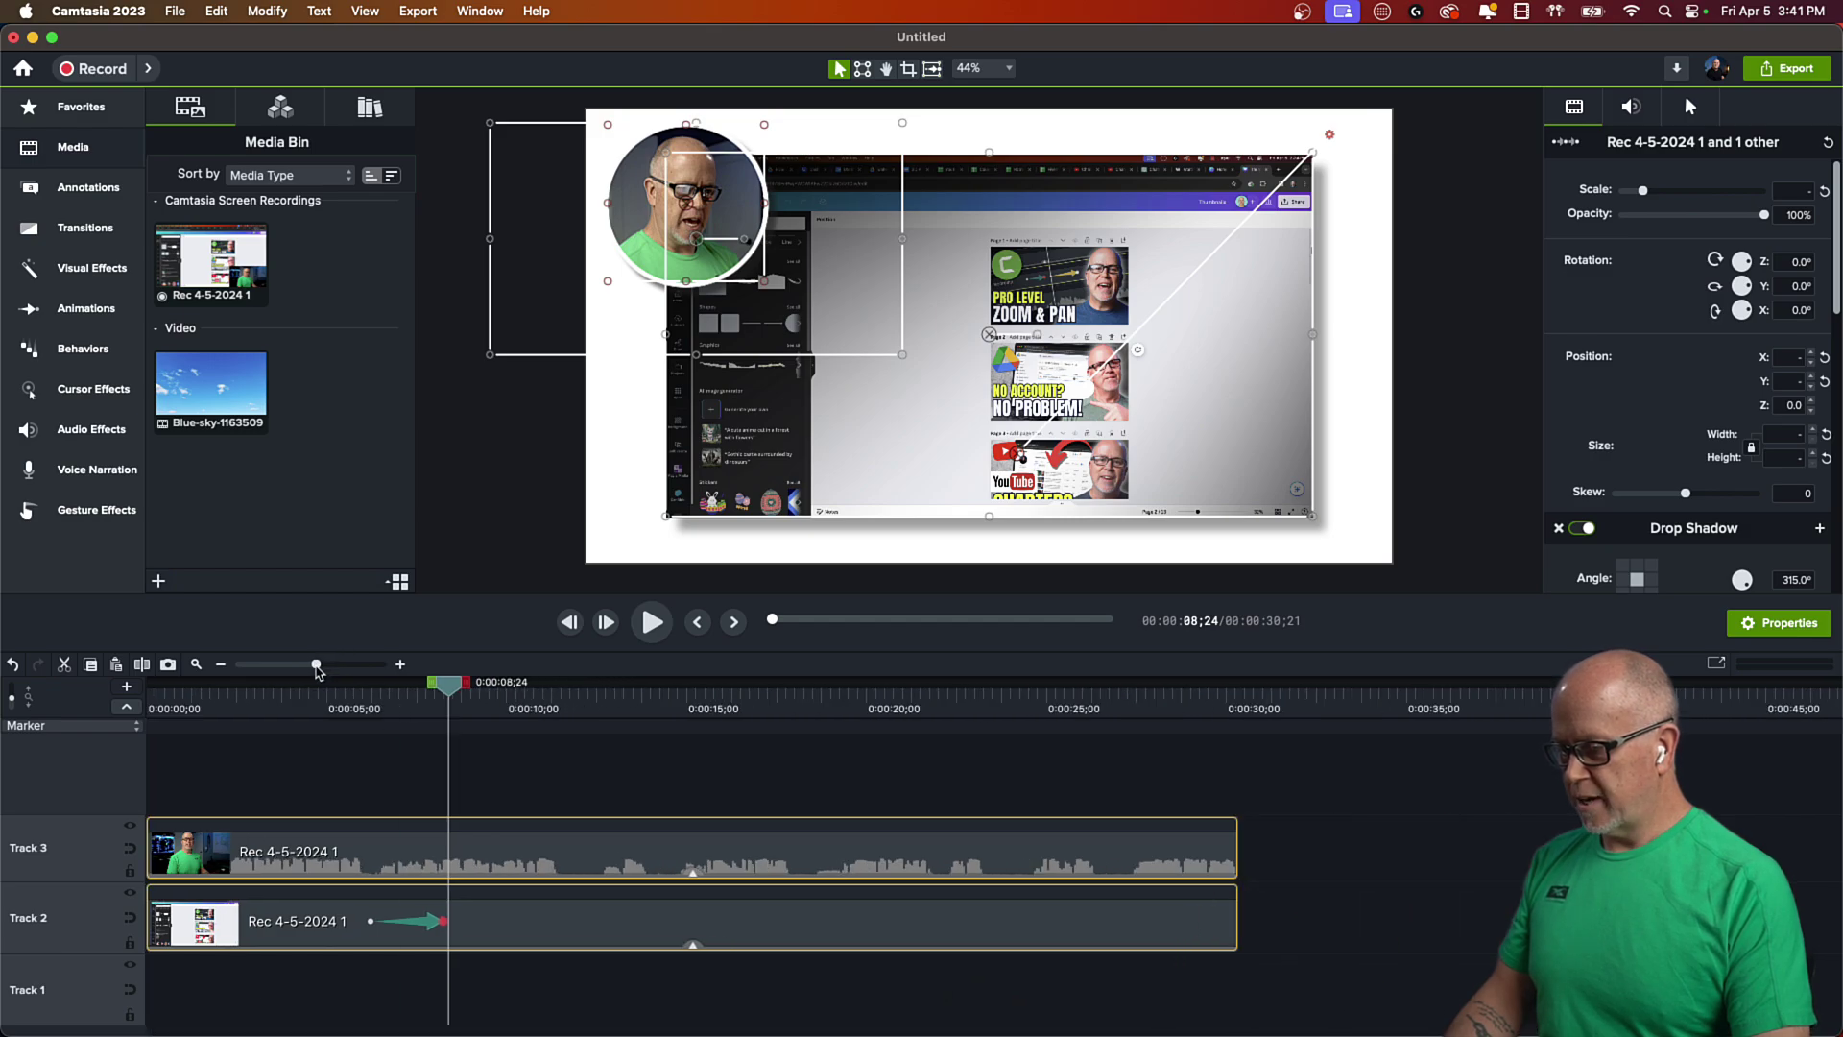
# - Try the Blue-sky-1163509 video as a moving background on Track 1 and delete it again after a short preview
pyautogui.moveTo(211, 397); pyautogui.dragTo(153, 974)
pyautogui.moveTo(448, 689); pyautogui.dragTo(346, 711)
pyautogui.press('space')
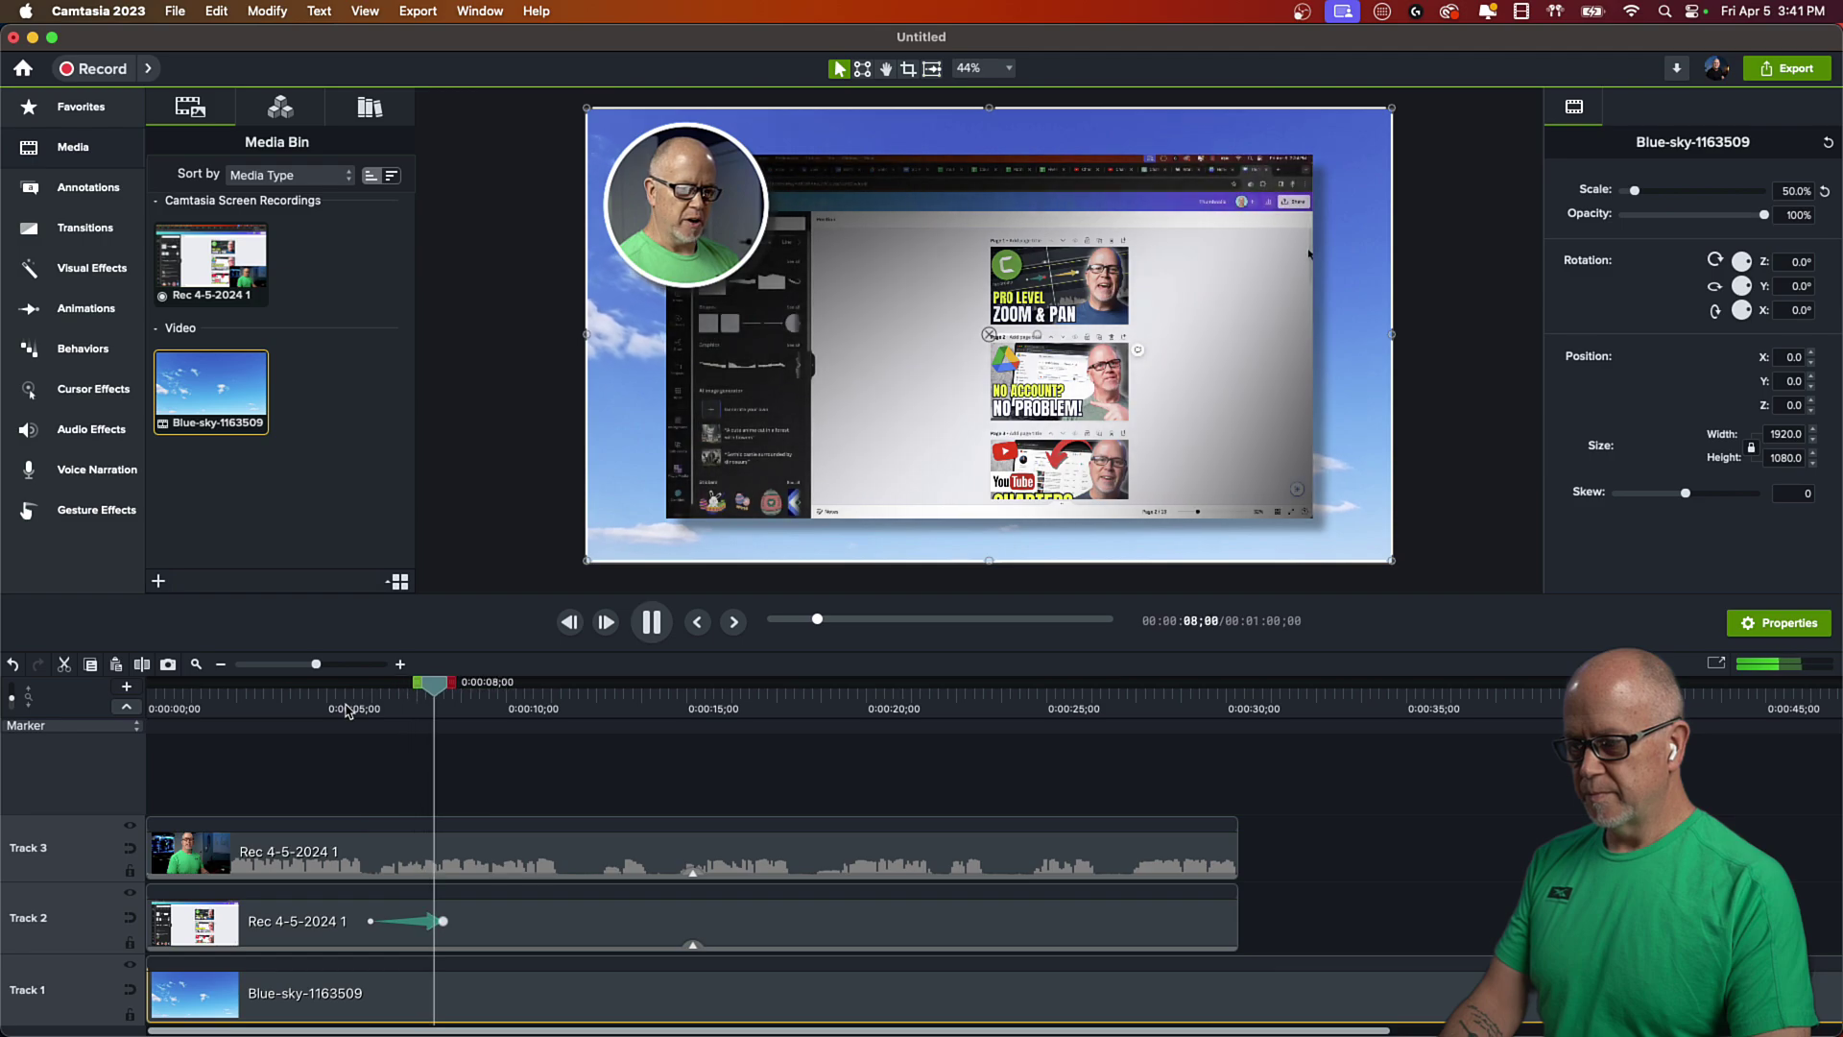
pyautogui.press('space')
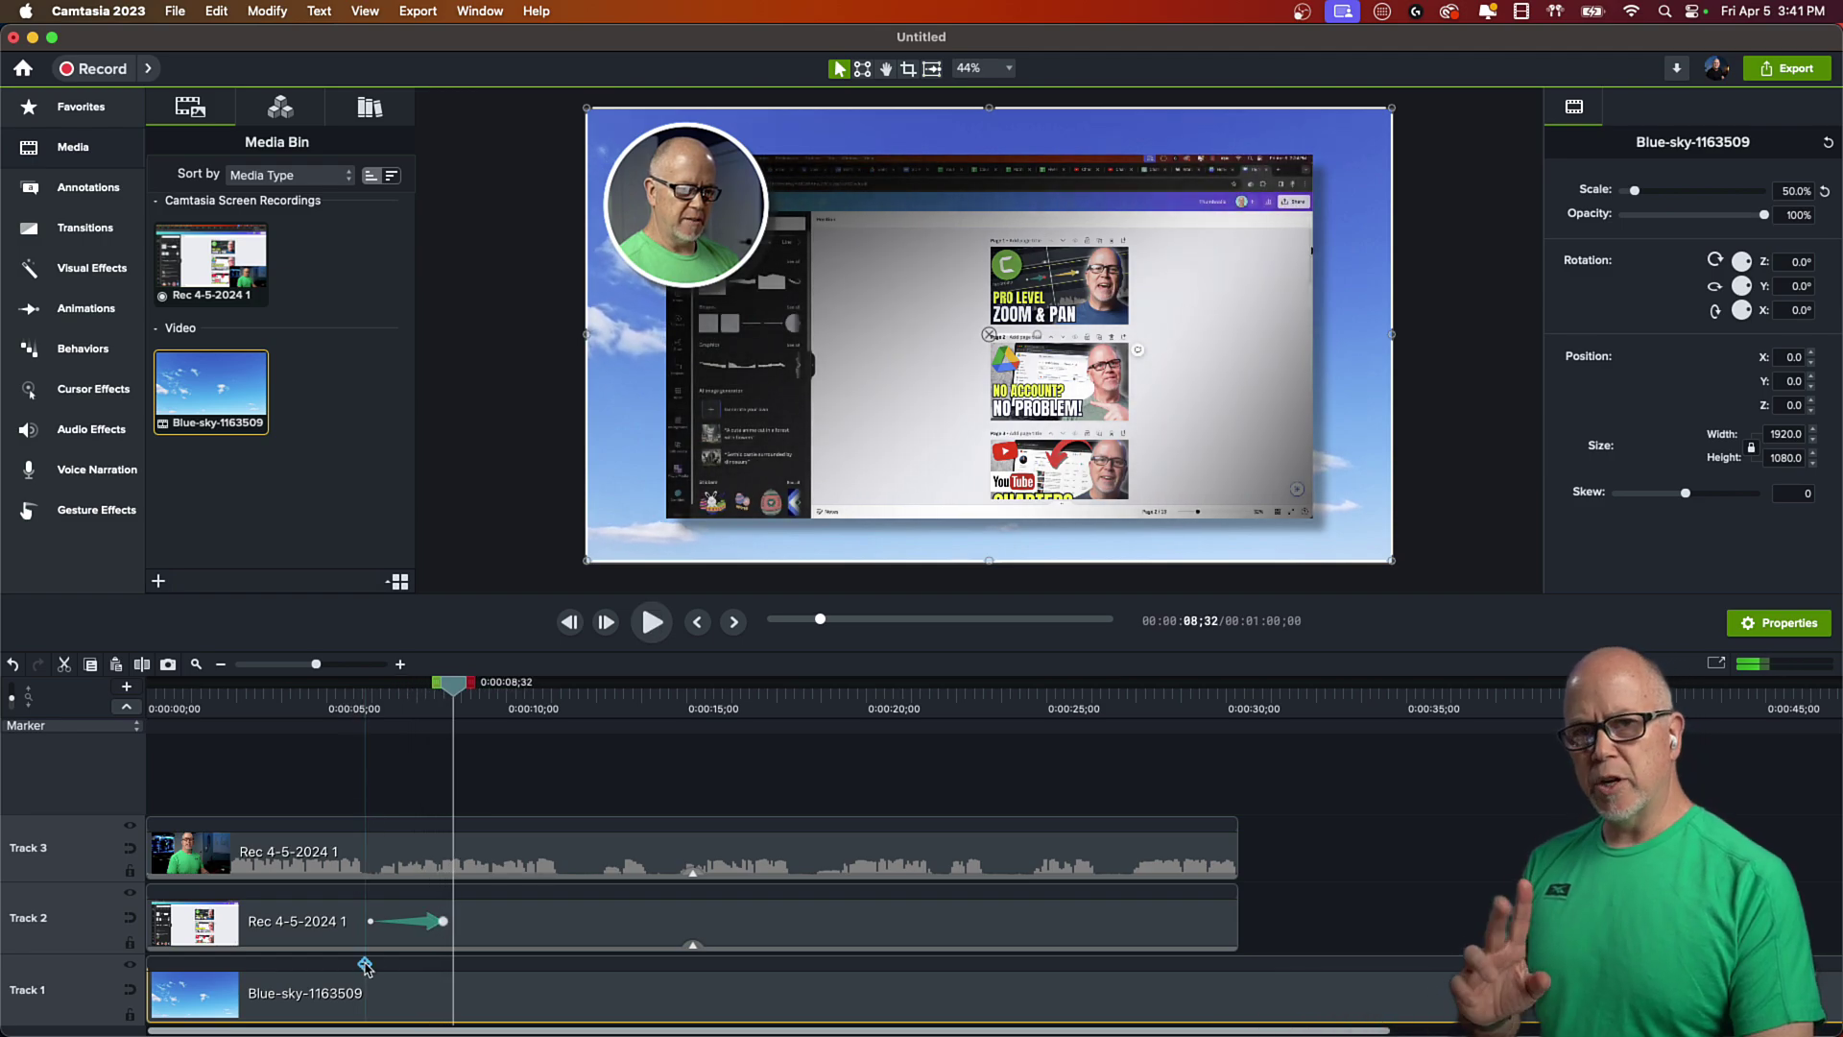
pyautogui.moveTo(350, 982); pyautogui.dragTo(349, 1001)
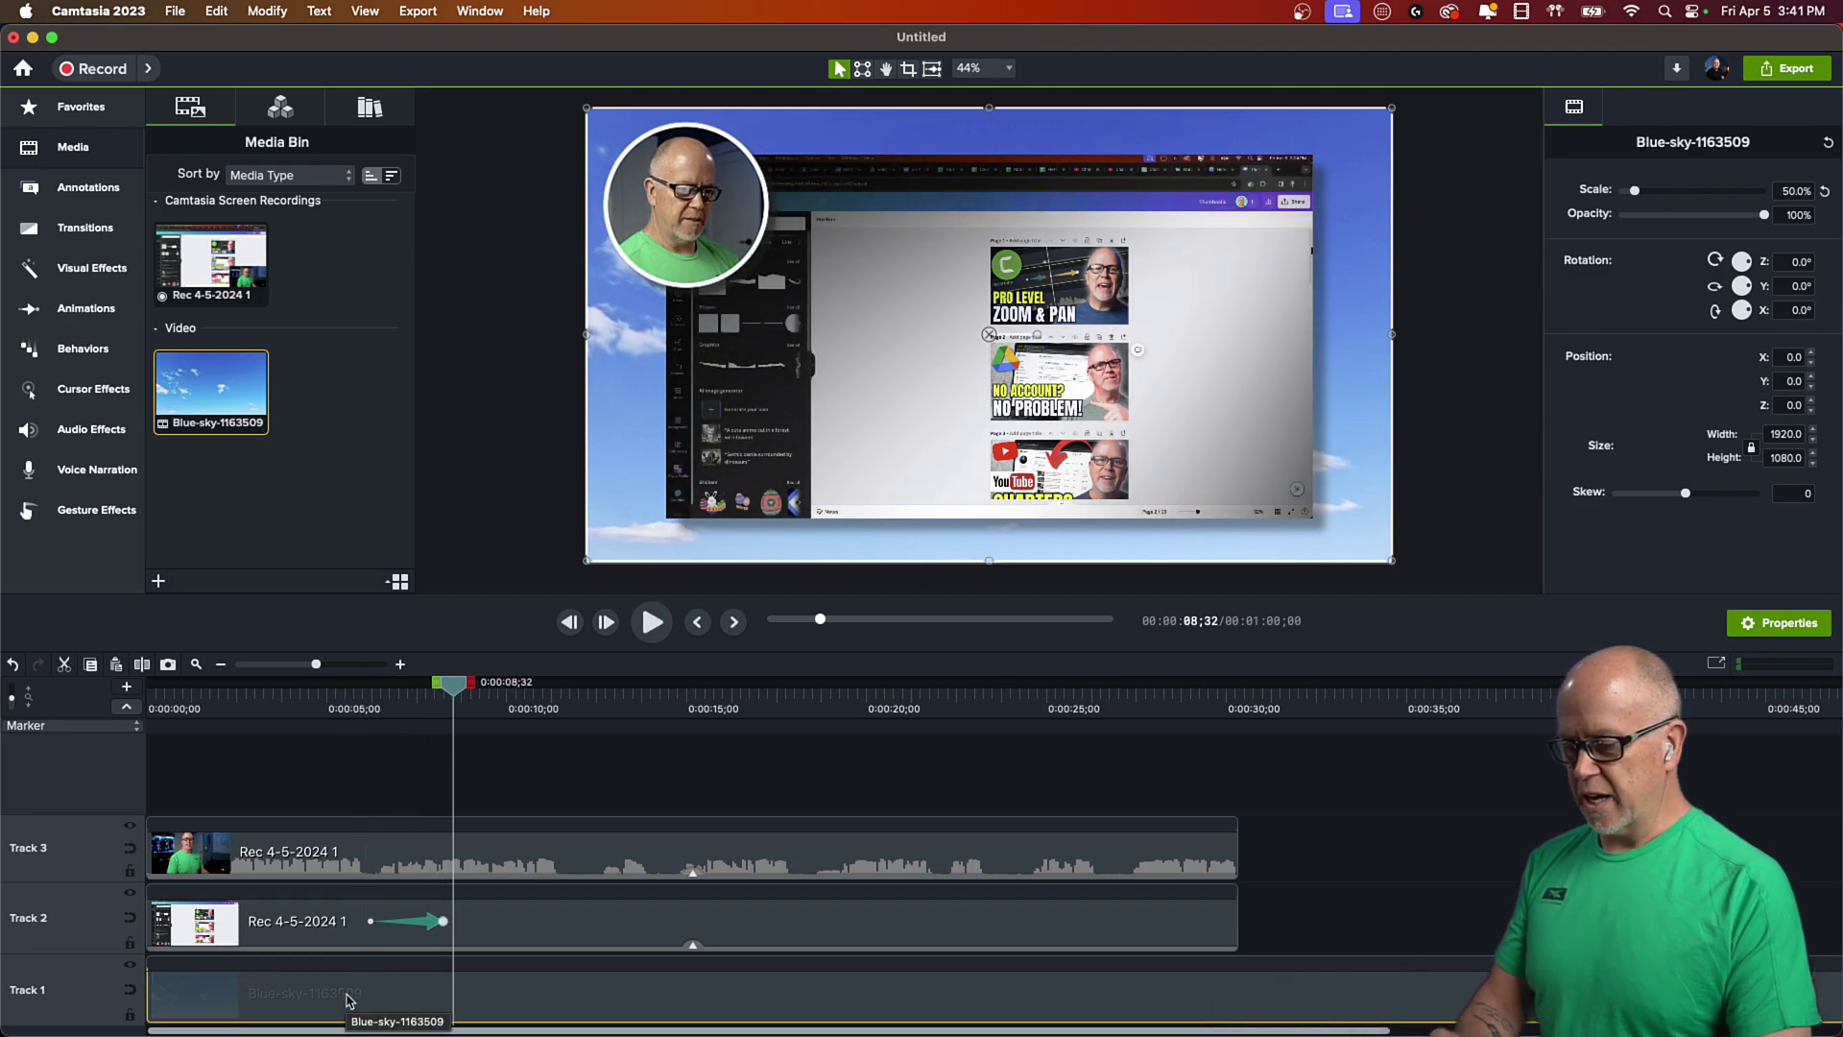
pyautogui.press('Delete')
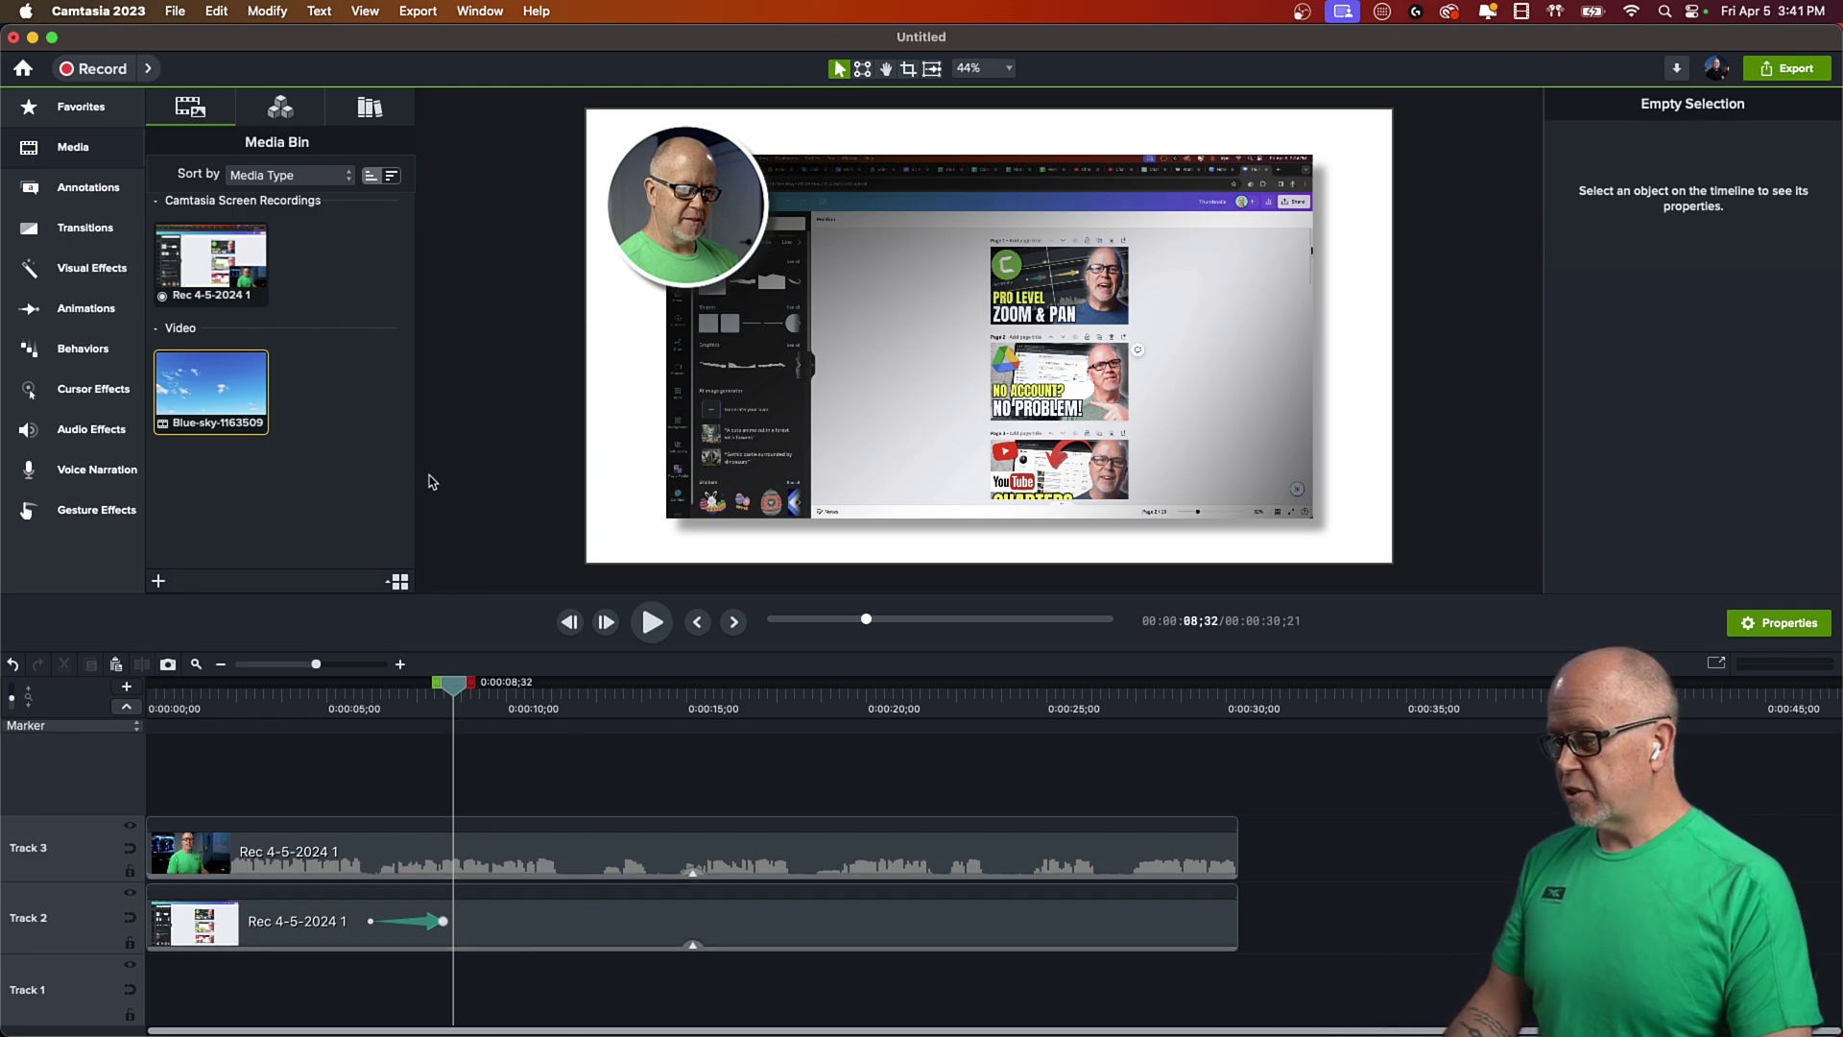
# - Add the favorite dark blue rectangle shape to a new Track 4 above the webcam clip
pyautogui.click(76, 191)
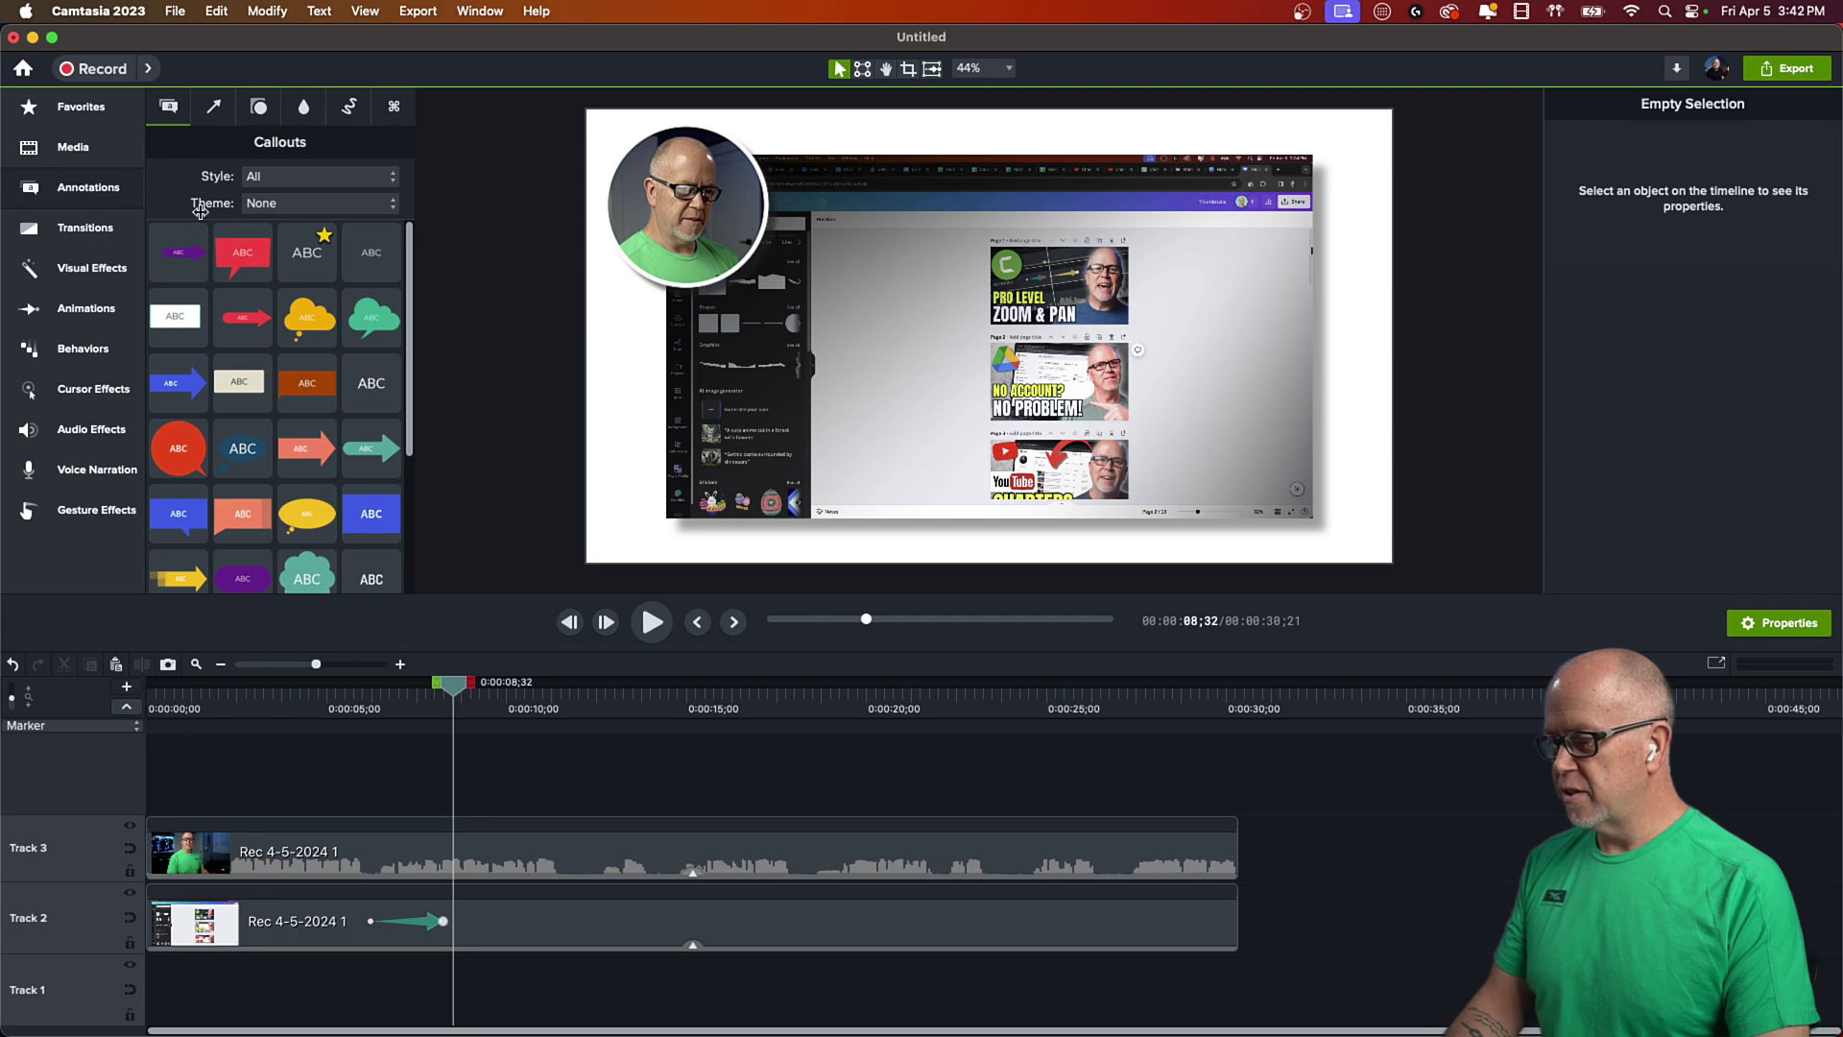
pyautogui.click(74, 103)
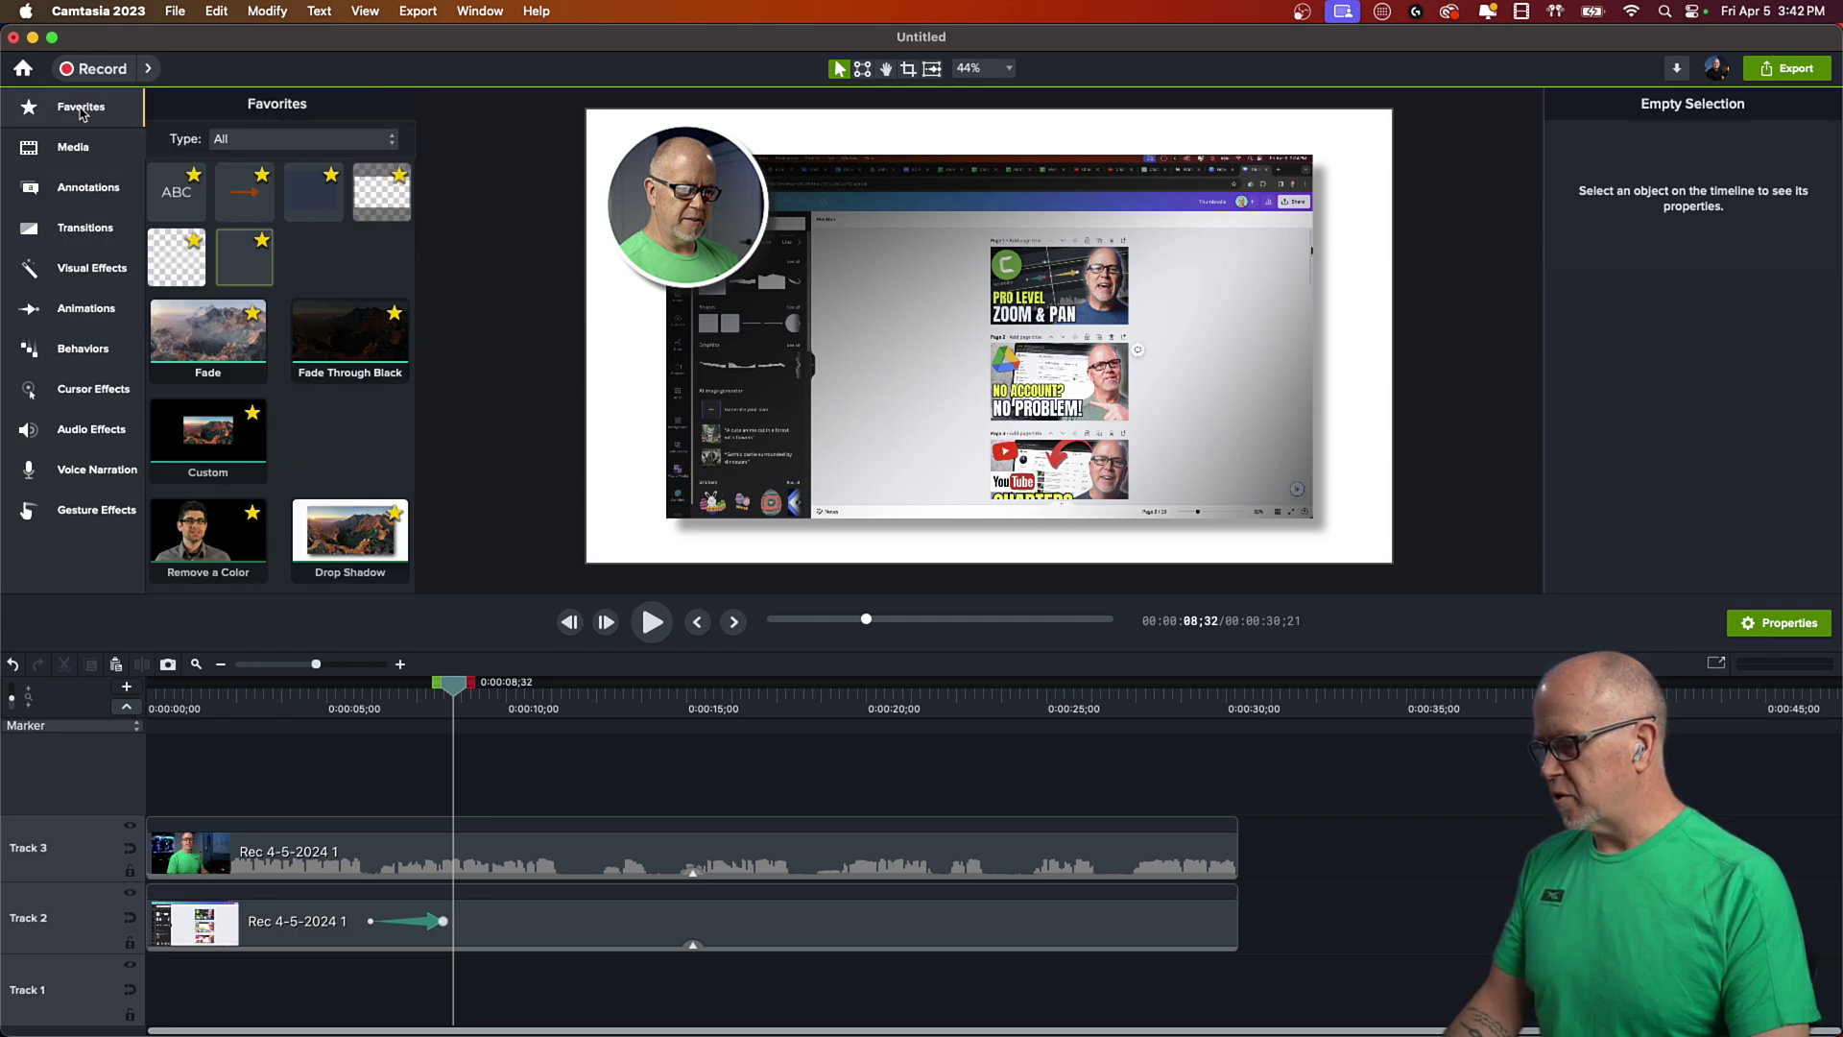
pyautogui.click(302, 193)
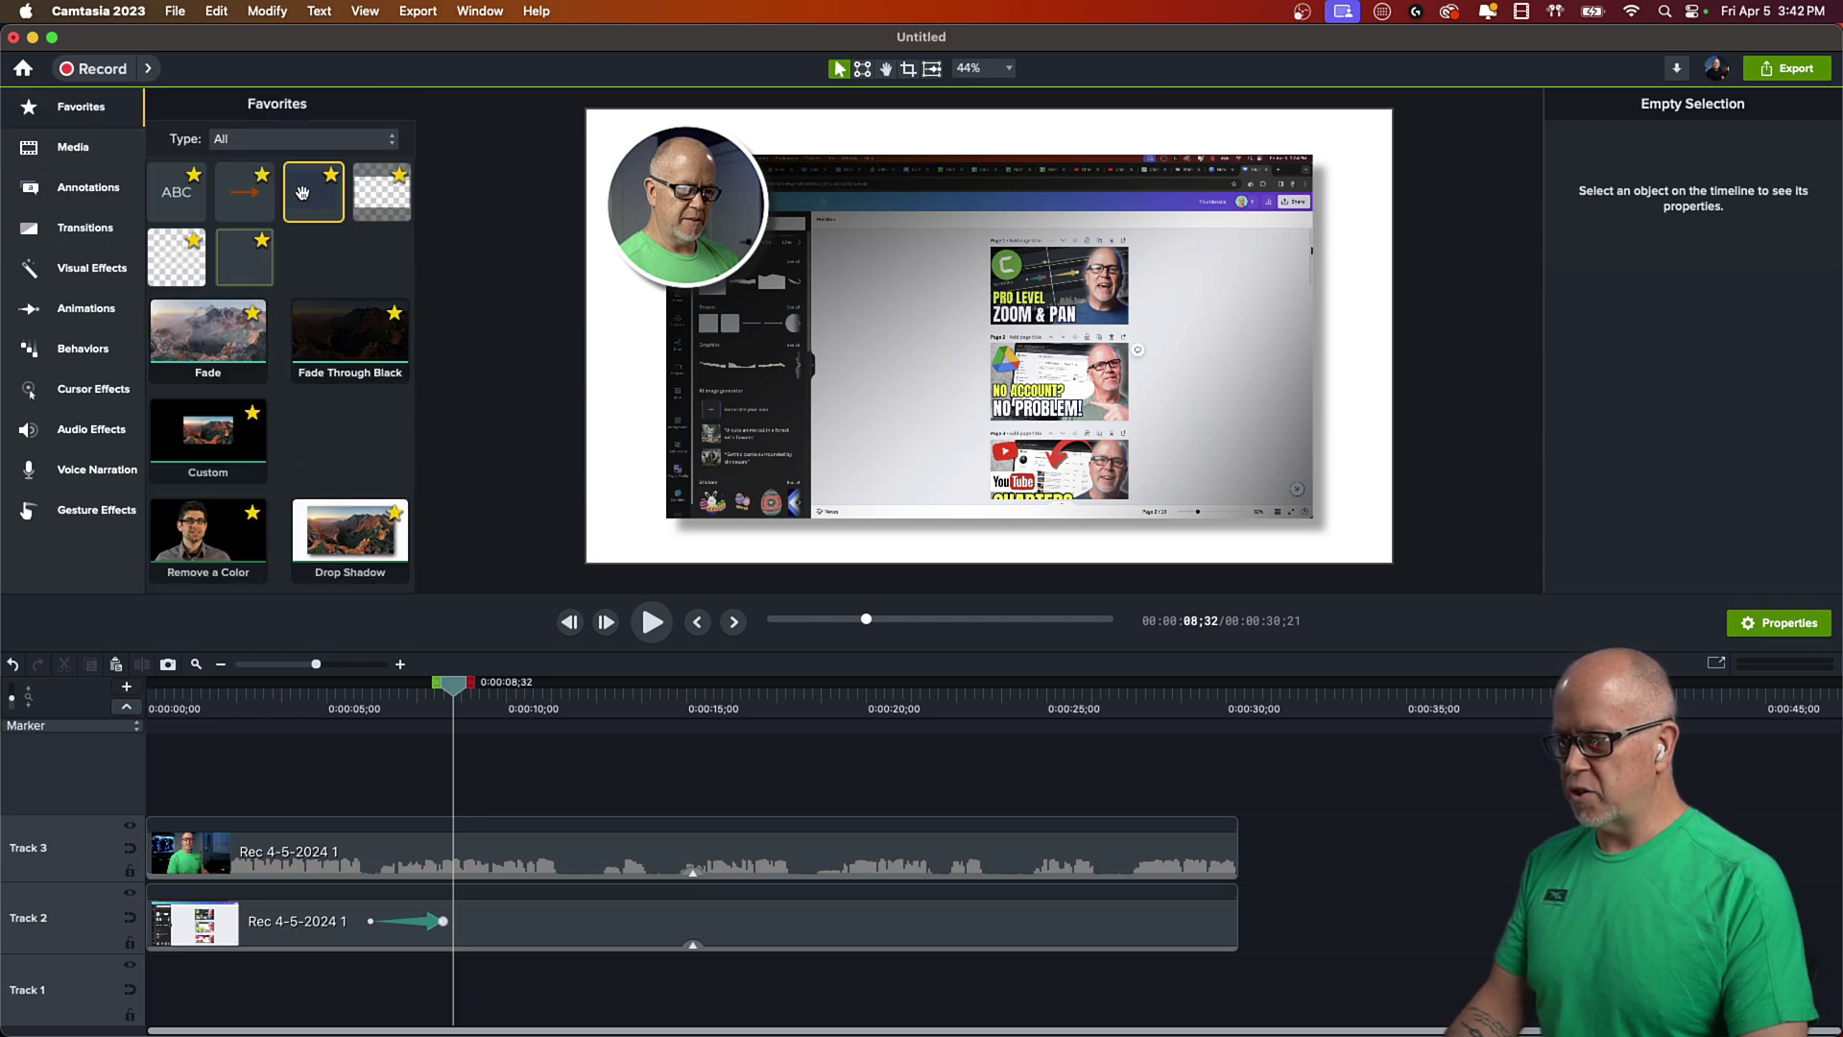
pyautogui.moveTo(306, 198); pyautogui.dragTo(410, 793)
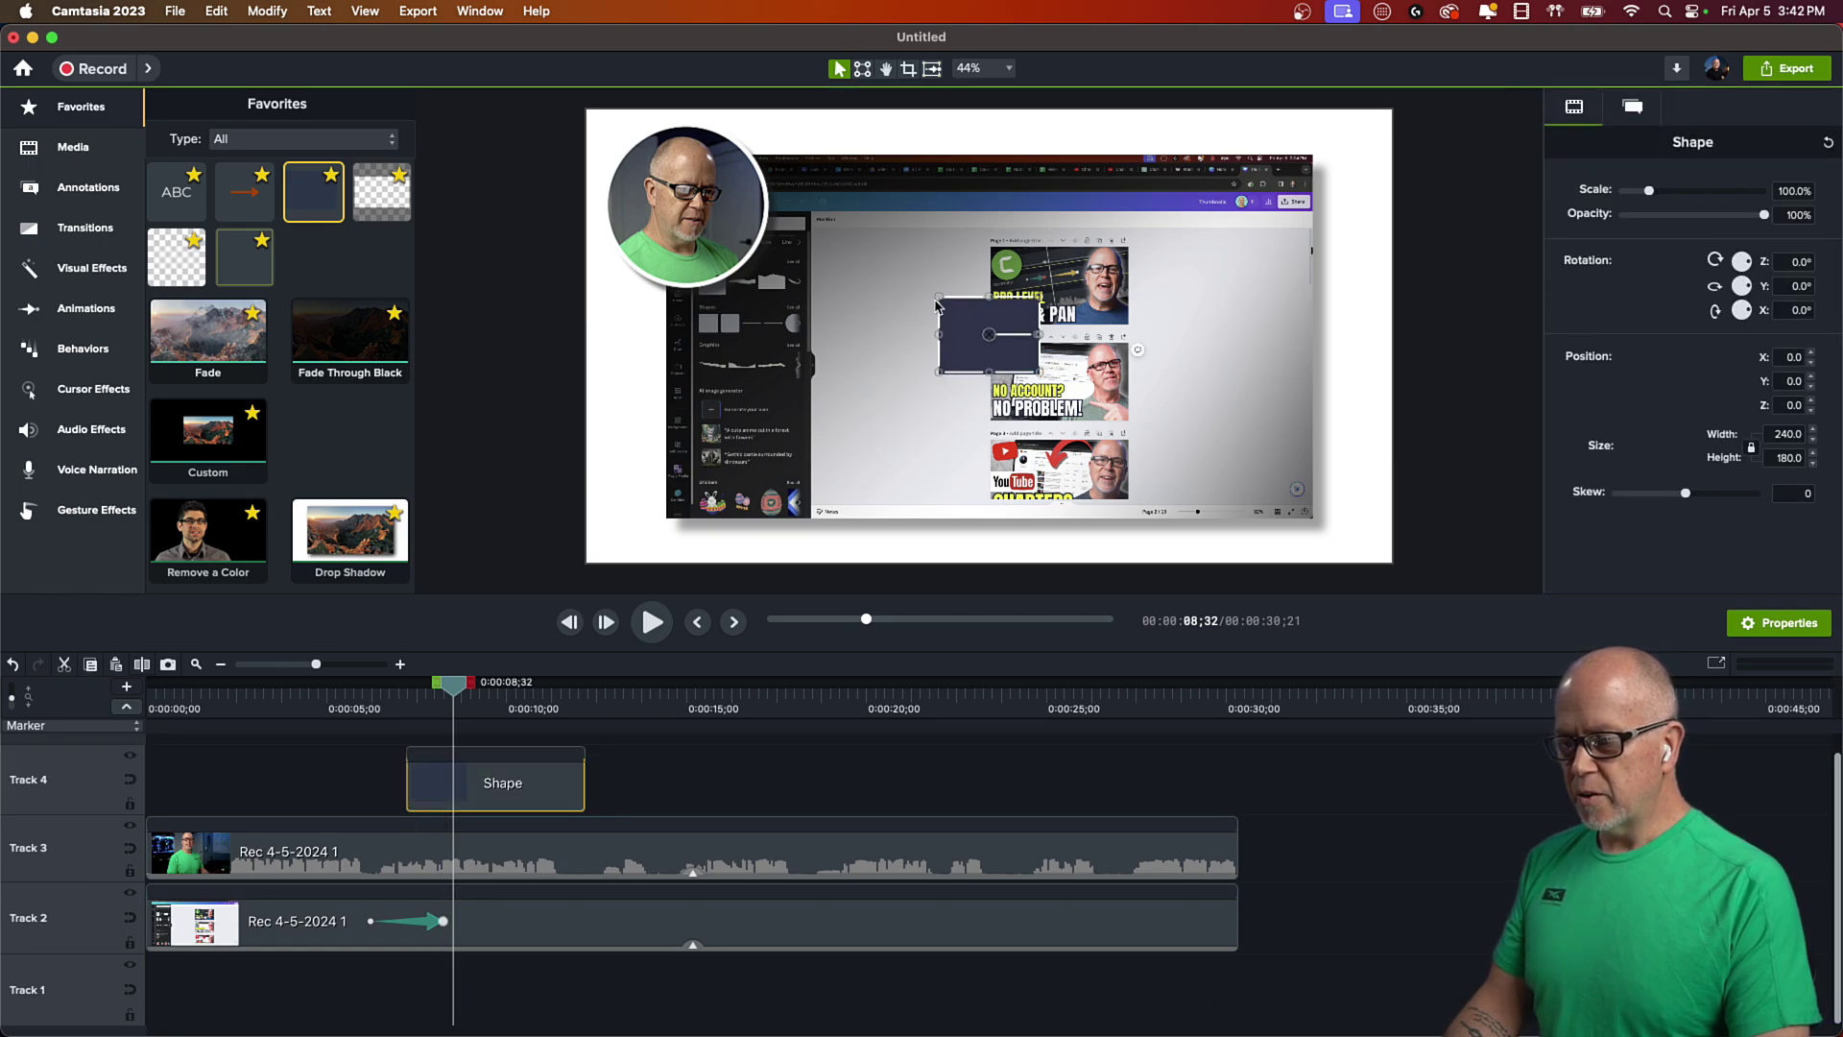
# - Enable canvas snapping and resize the rectangle to fill the whole canvas at 1920 × 1080
pyautogui.moveTo(939, 301); pyautogui.dragTo(574, 103)
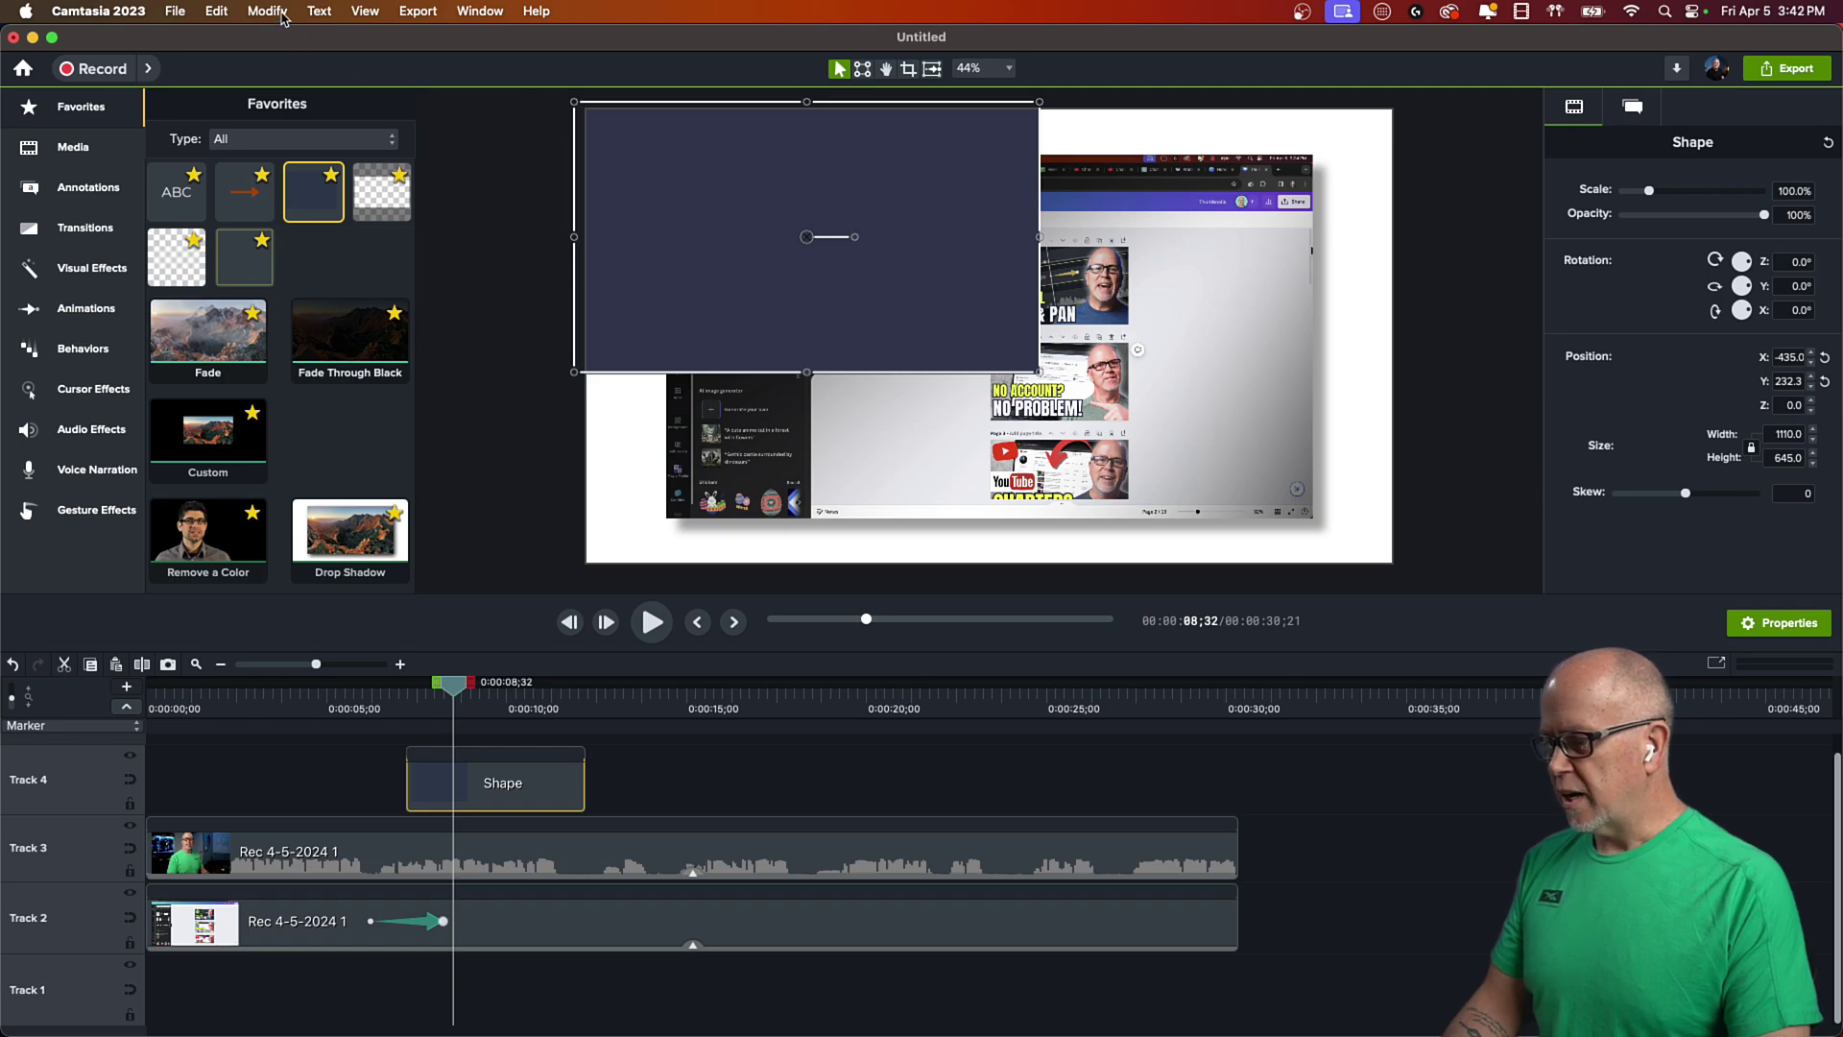
pyautogui.click(365, 12)
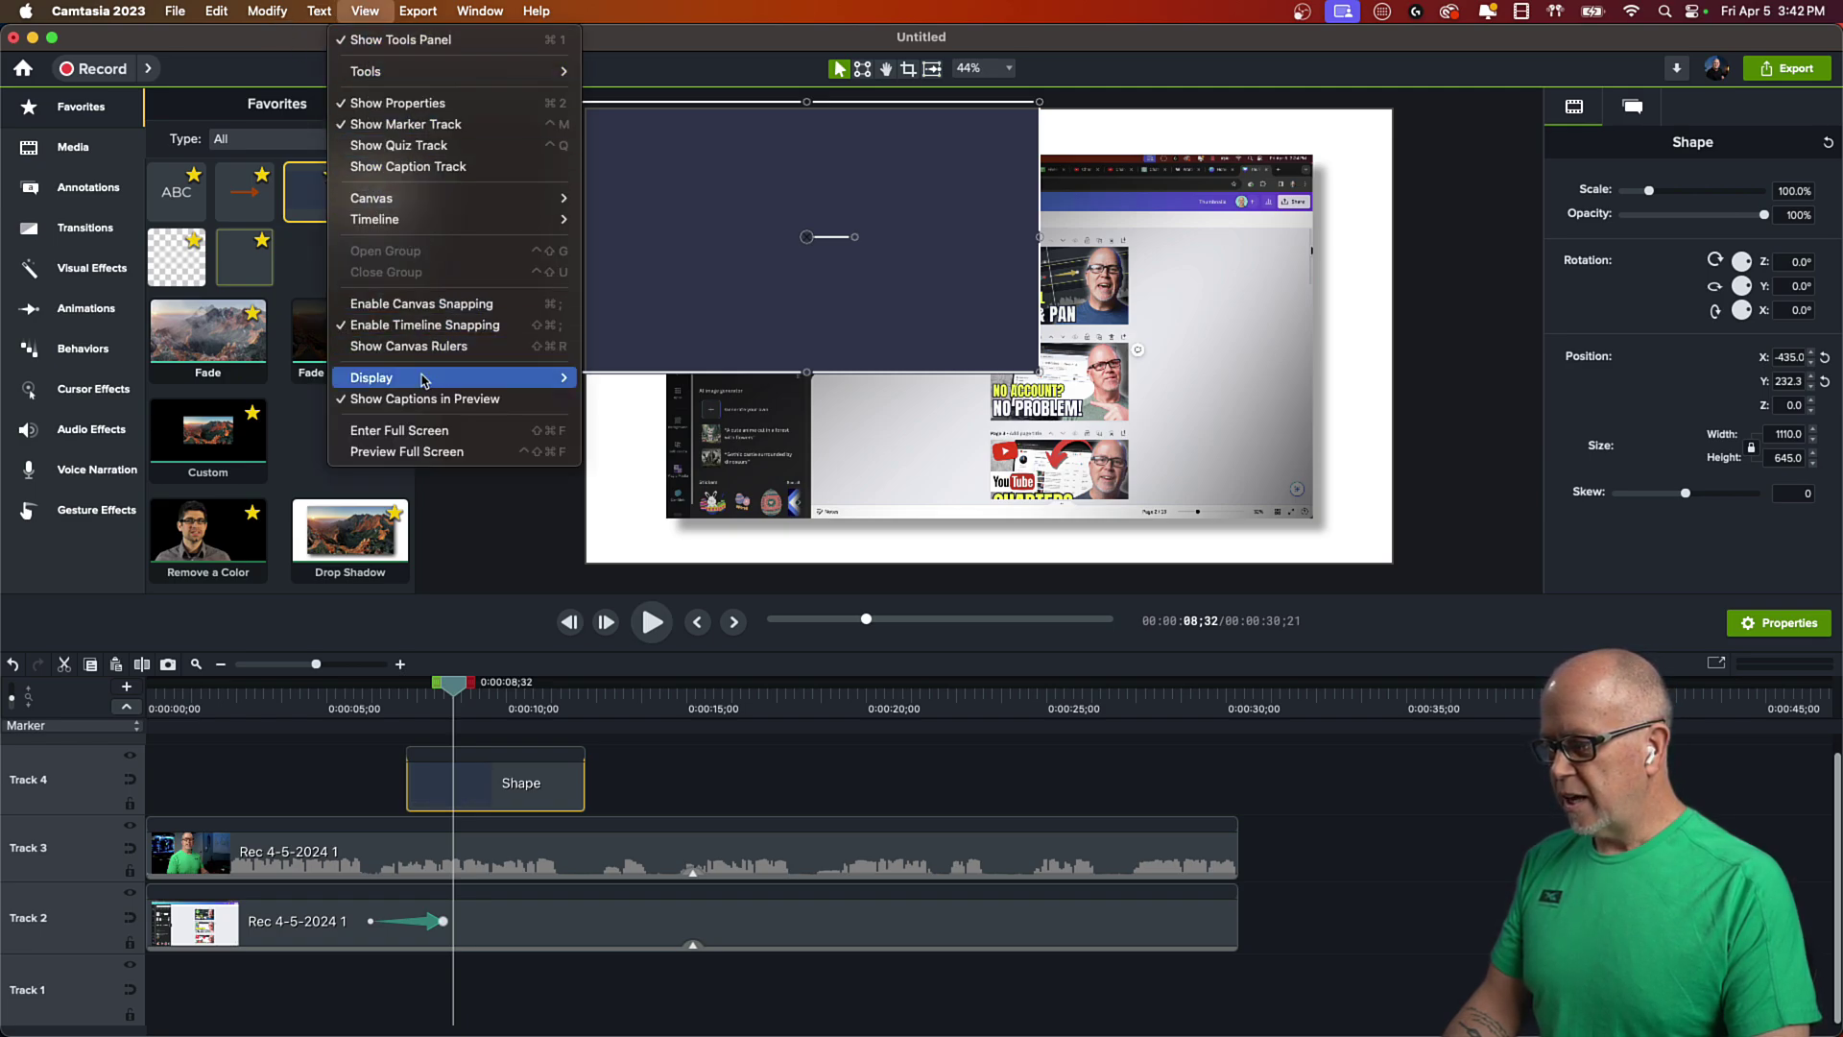
pyautogui.click(422, 303)
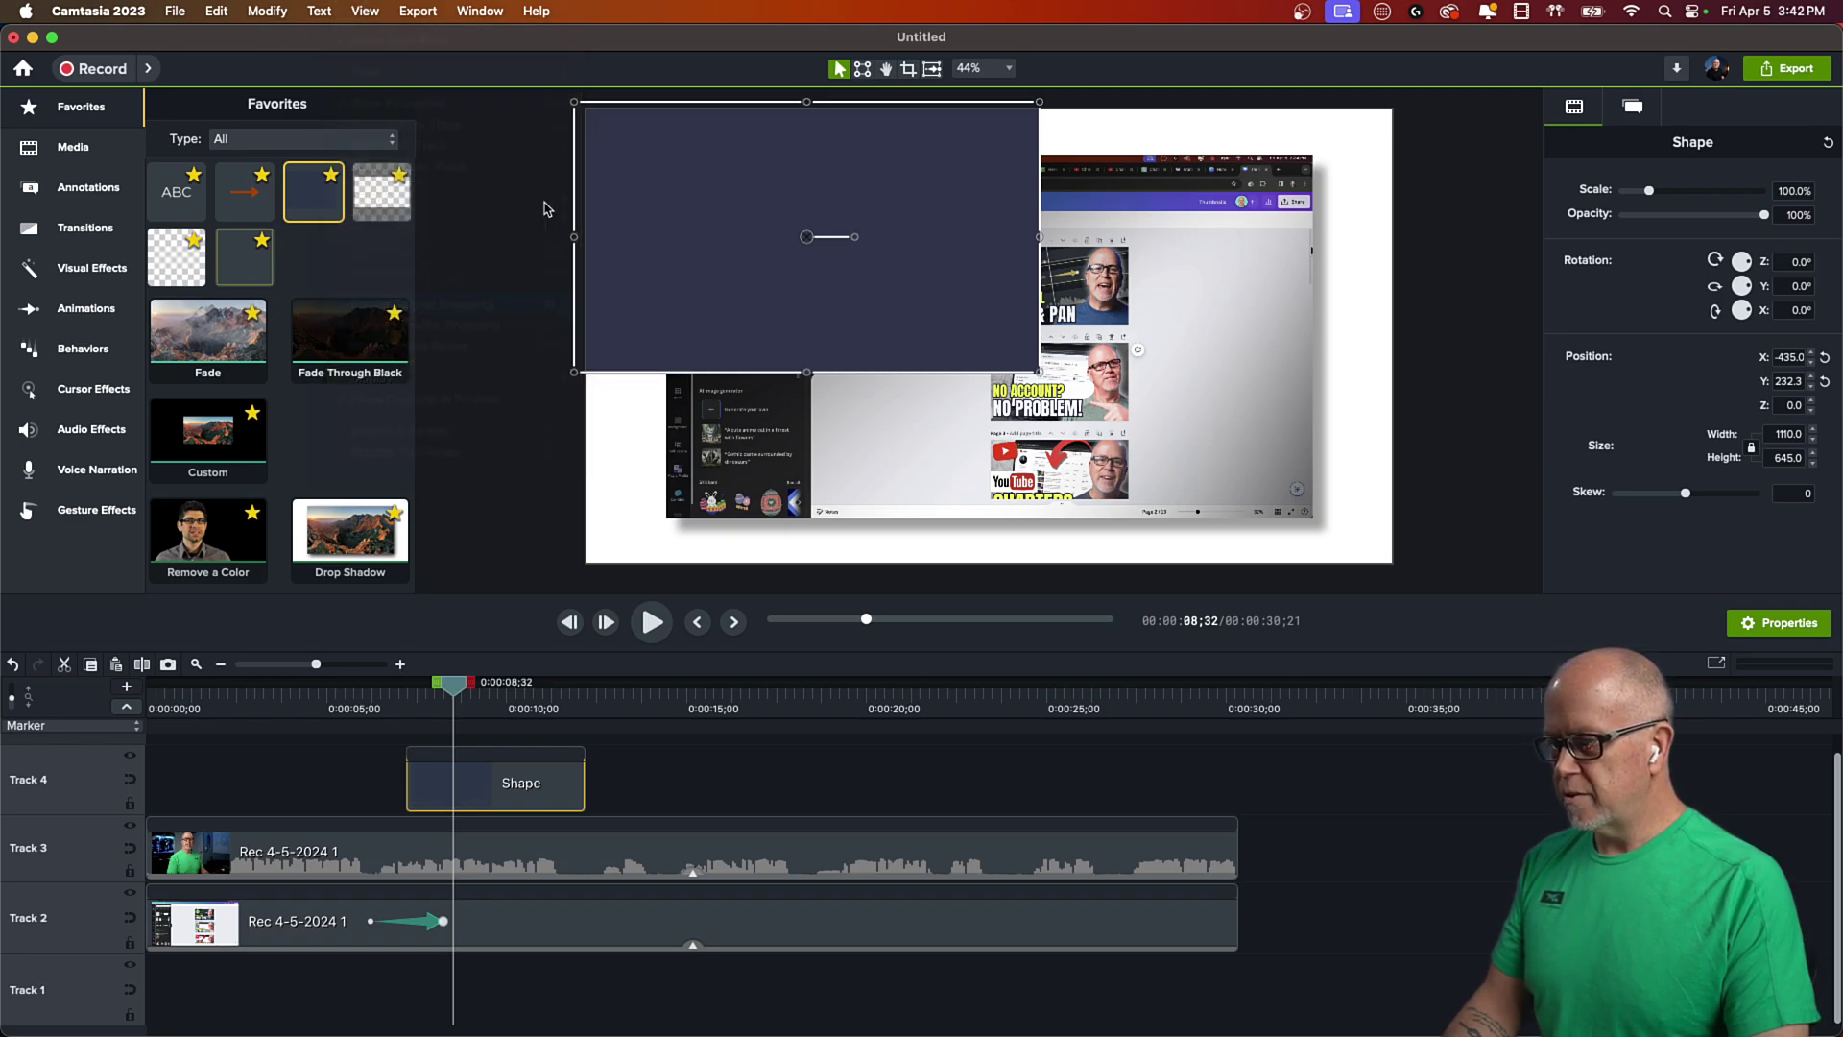
pyautogui.moveTo(629, 159); pyautogui.dragTo(641, 164)
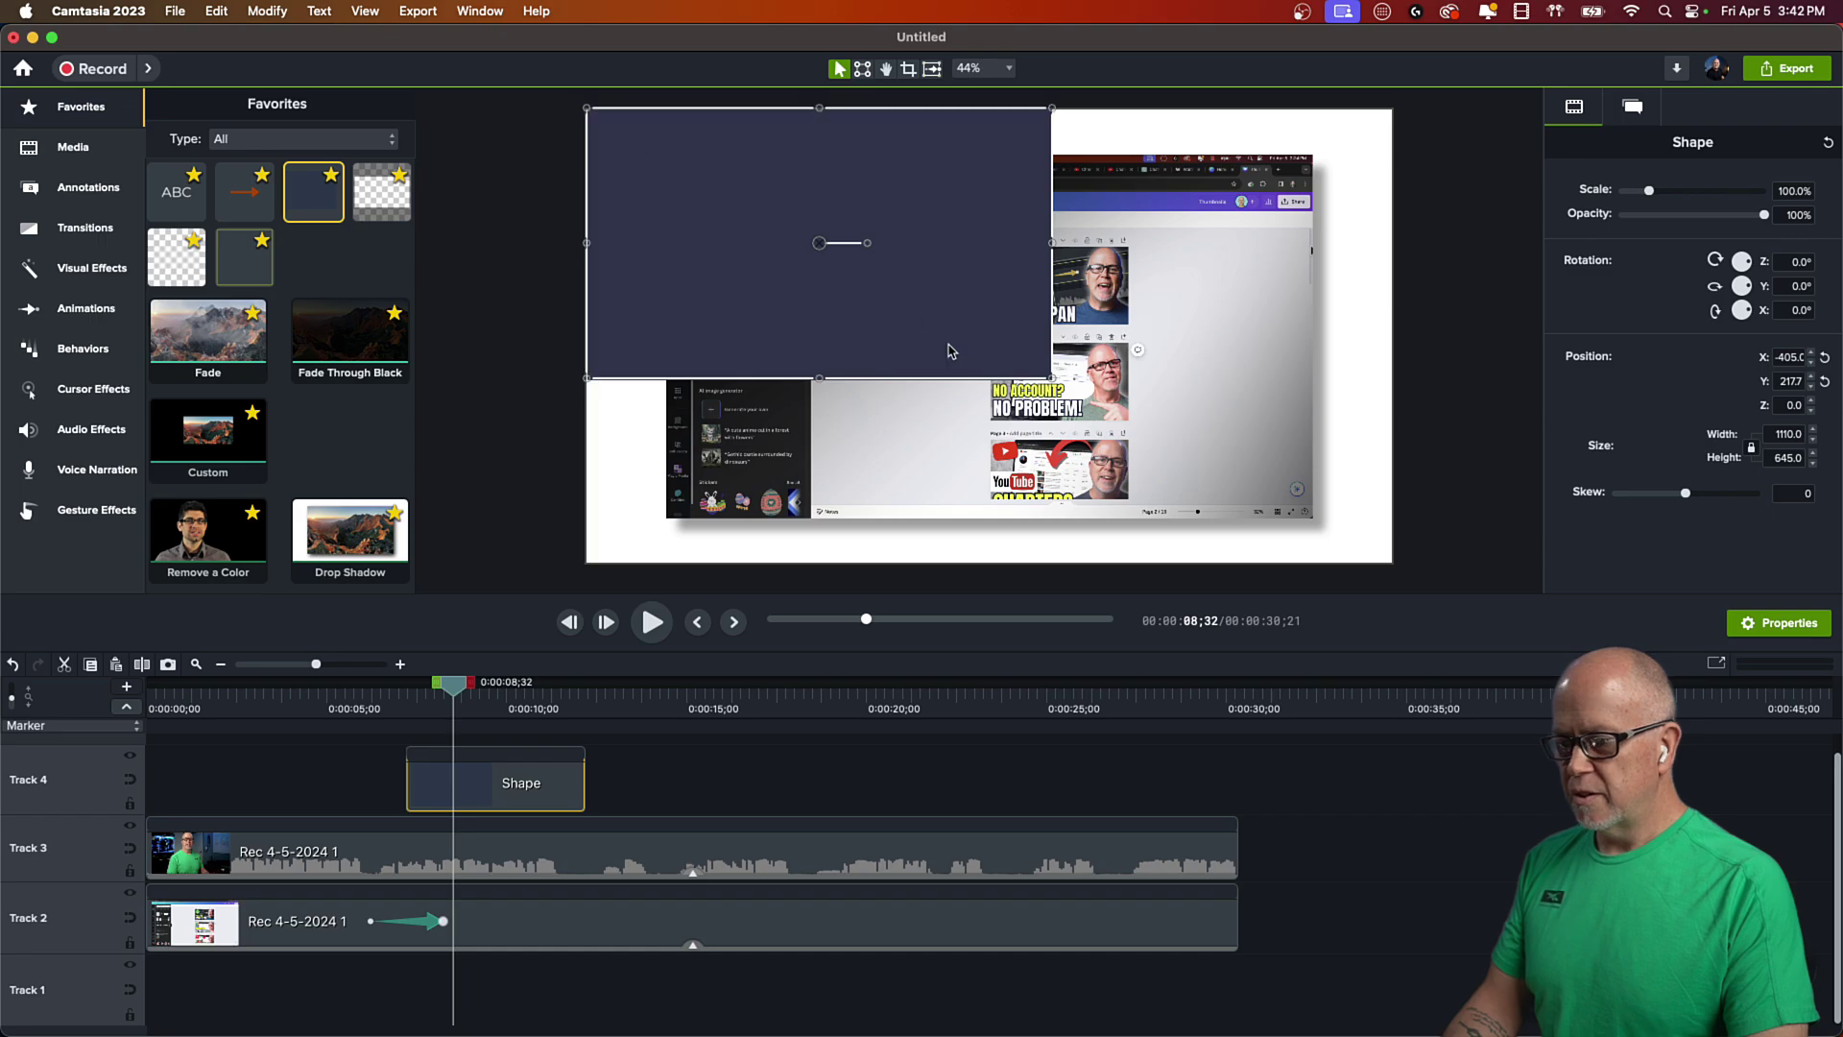
pyautogui.moveTo(1054, 384); pyautogui.dragTo(1383, 559)
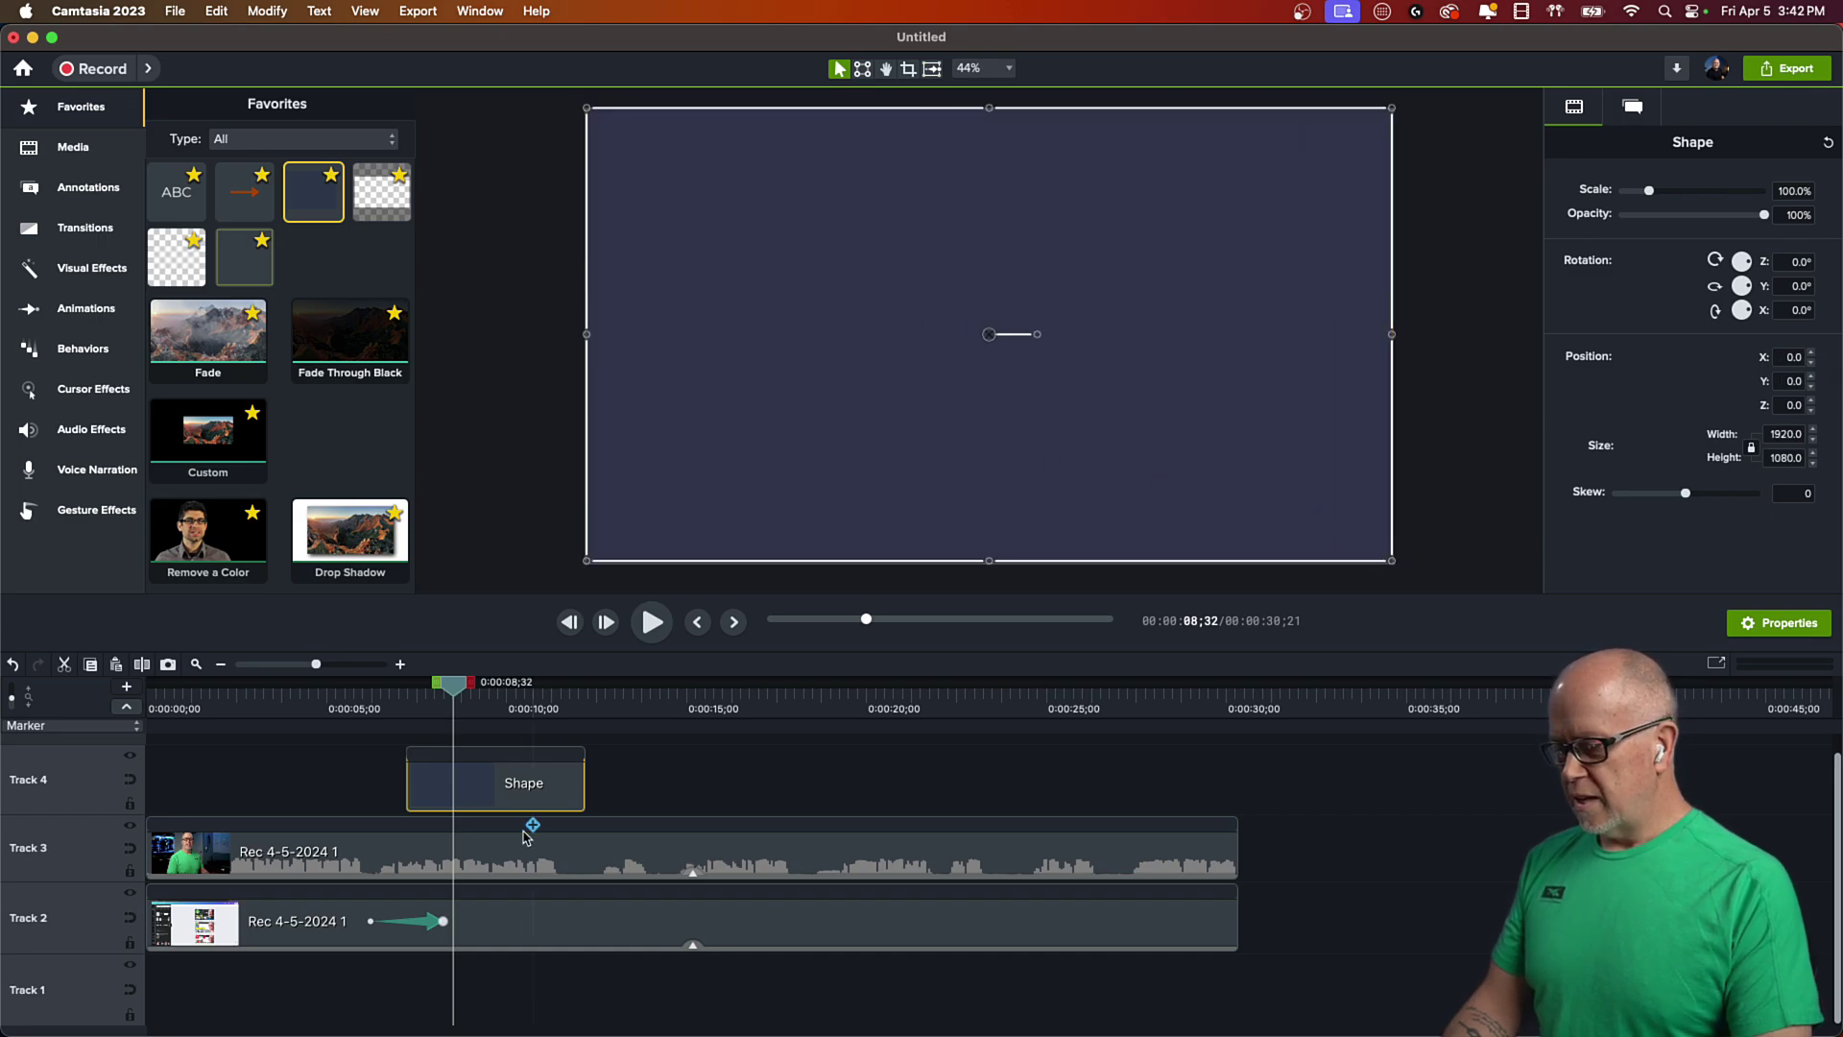
# - Move the shape to the start of Track 1 and extend it to the end of the clips above
pyautogui.moveTo(515, 793); pyautogui.dragTo(147, 1005)
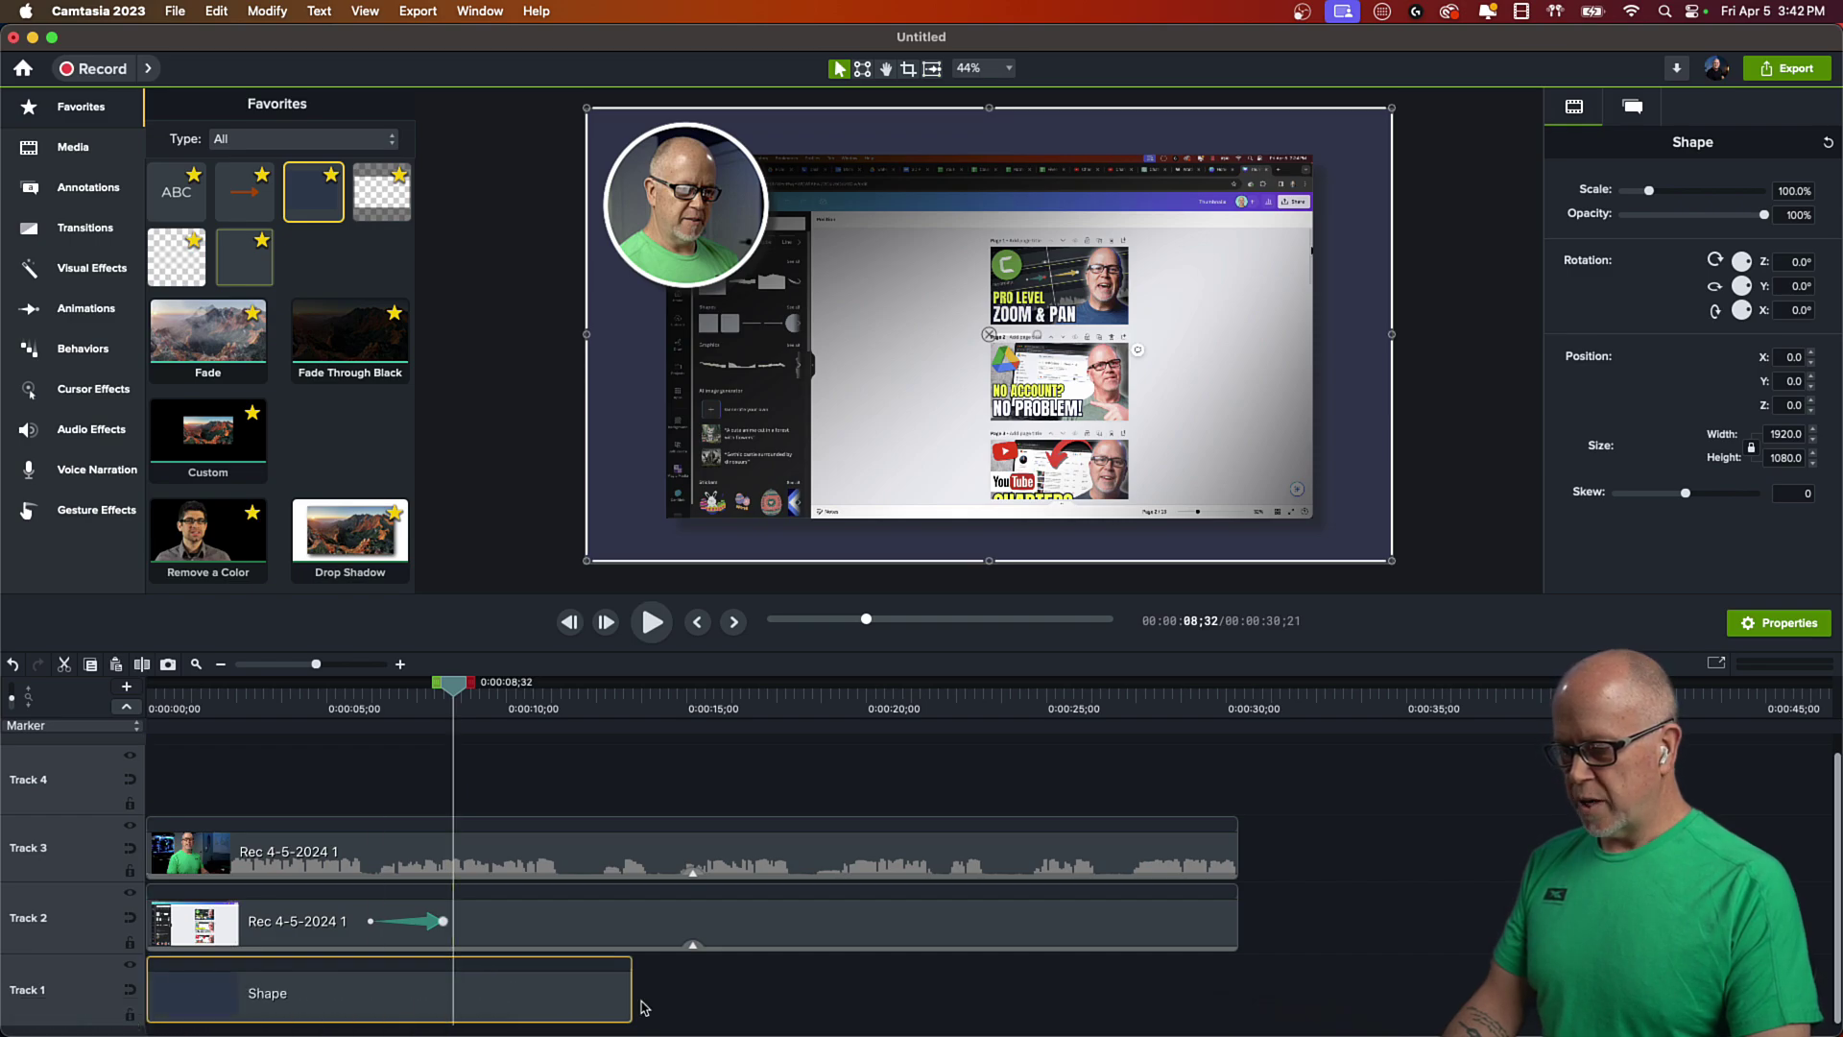
pyautogui.moveTo(630, 993); pyautogui.dragTo(1230, 1009)
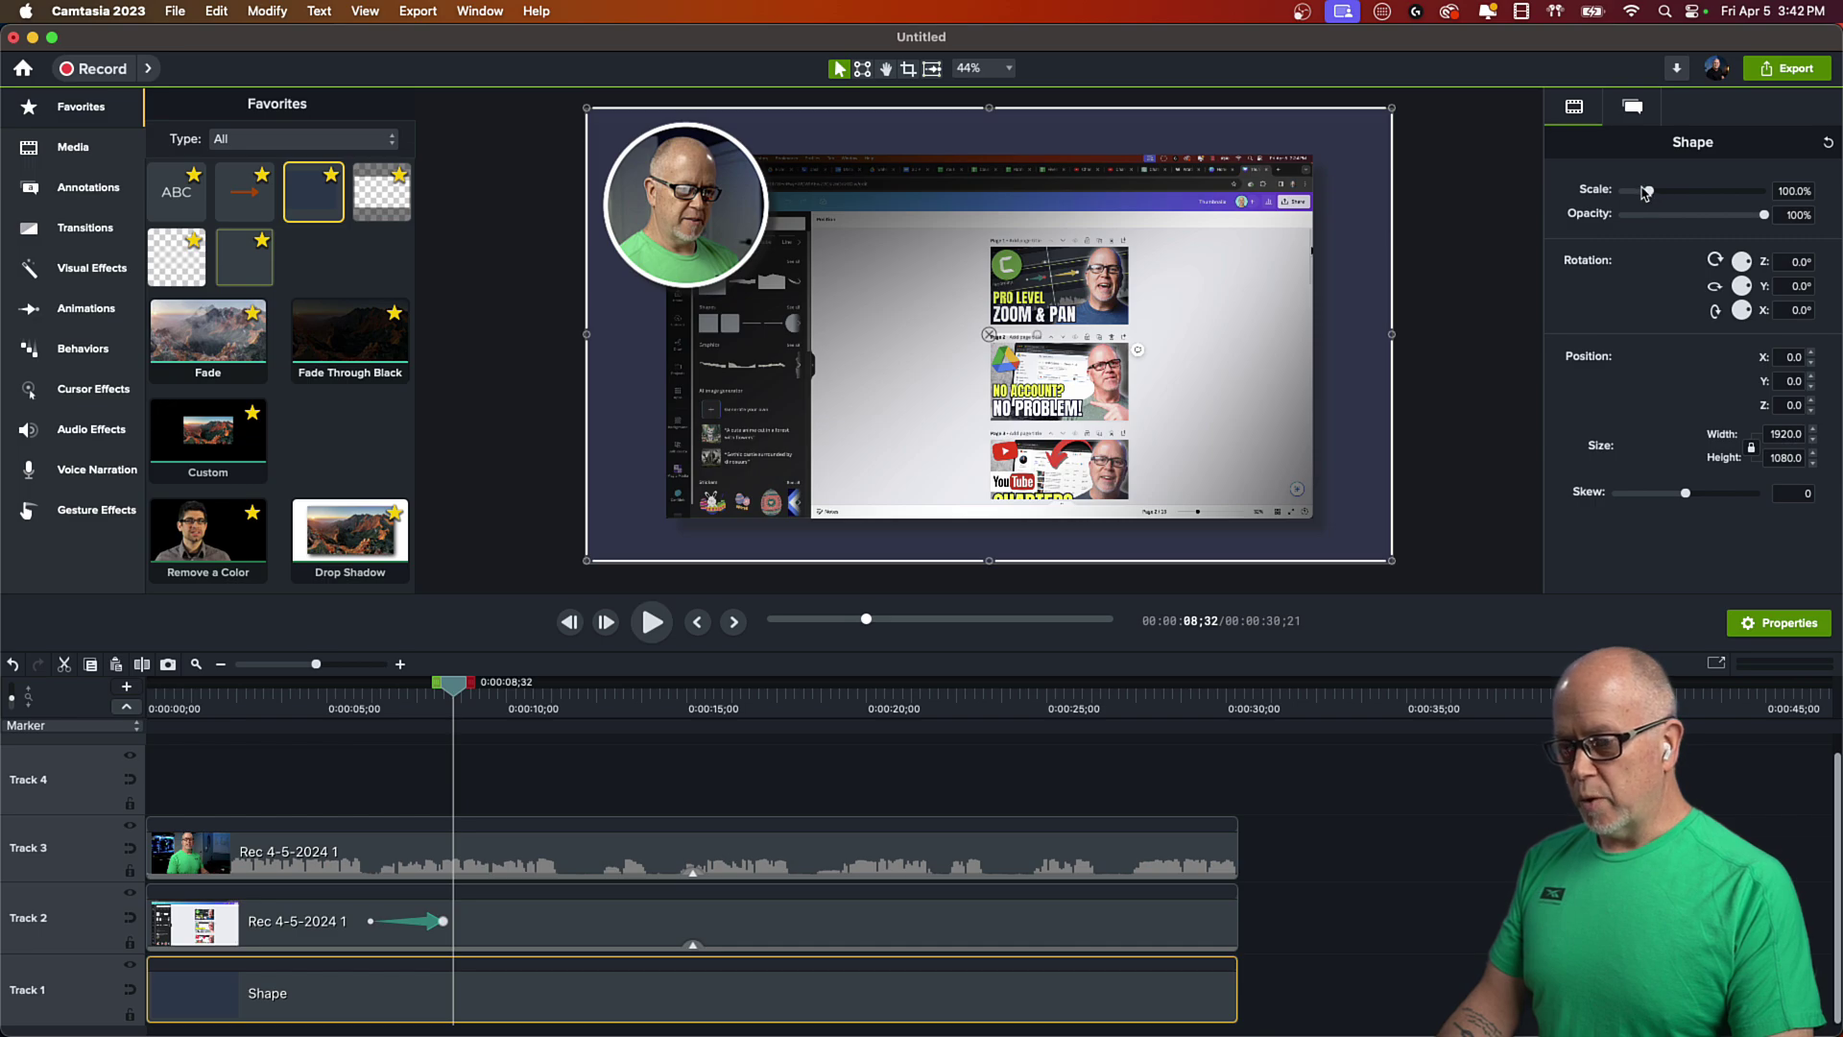
# - Set the background shape's solid fill color to White
pyautogui.click(1636, 107)
pyautogui.click(1792, 263)
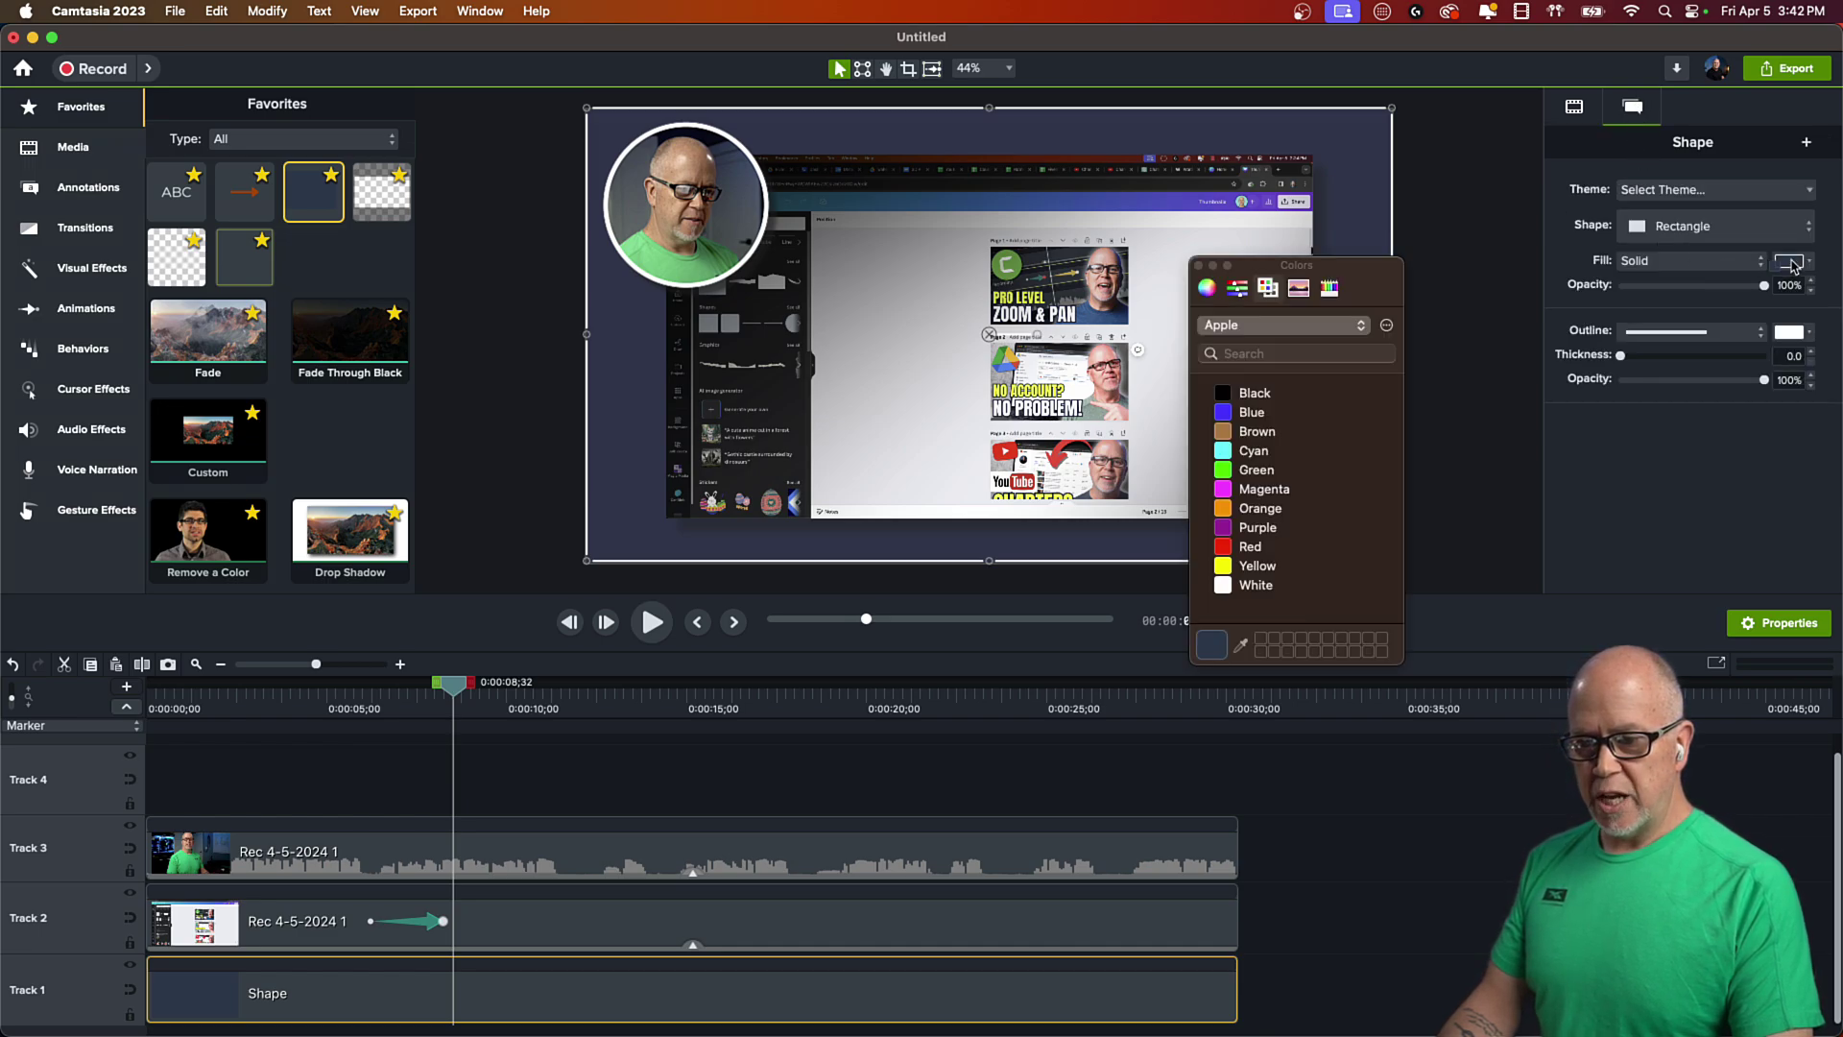
pyautogui.click(1252, 588)
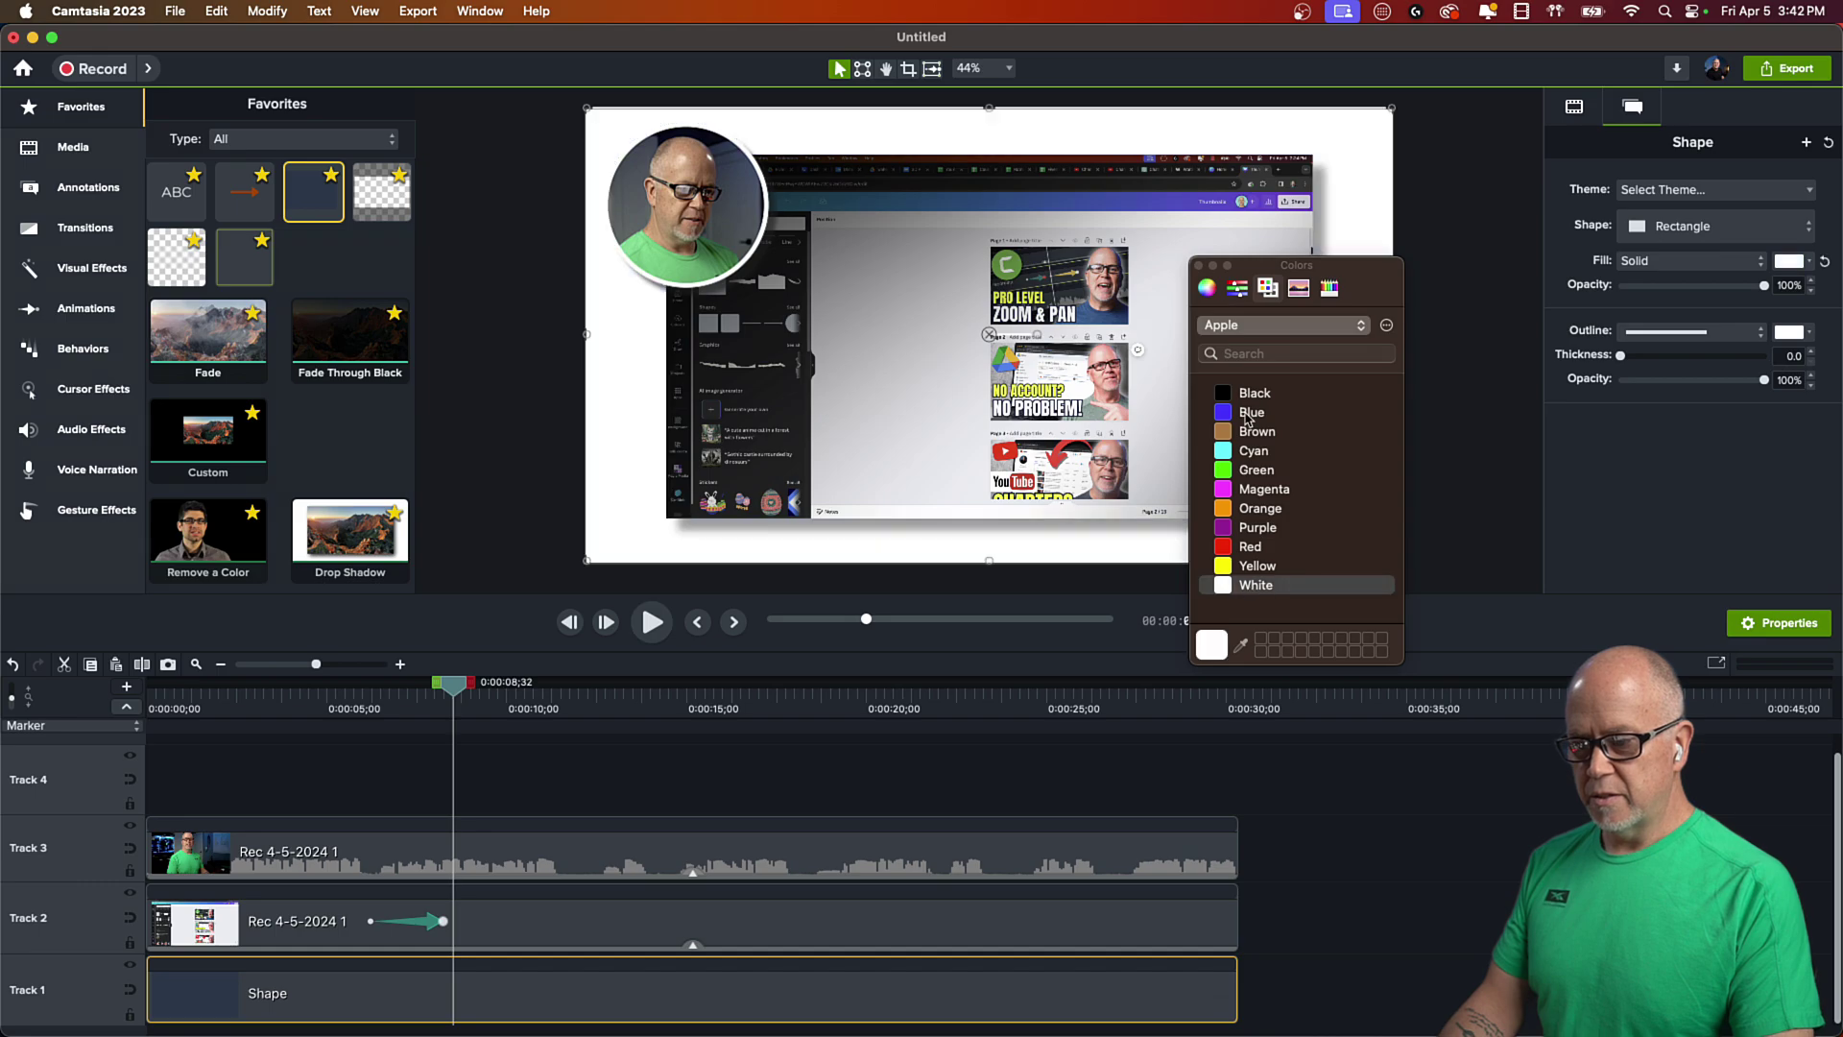
pyautogui.click(1199, 266)
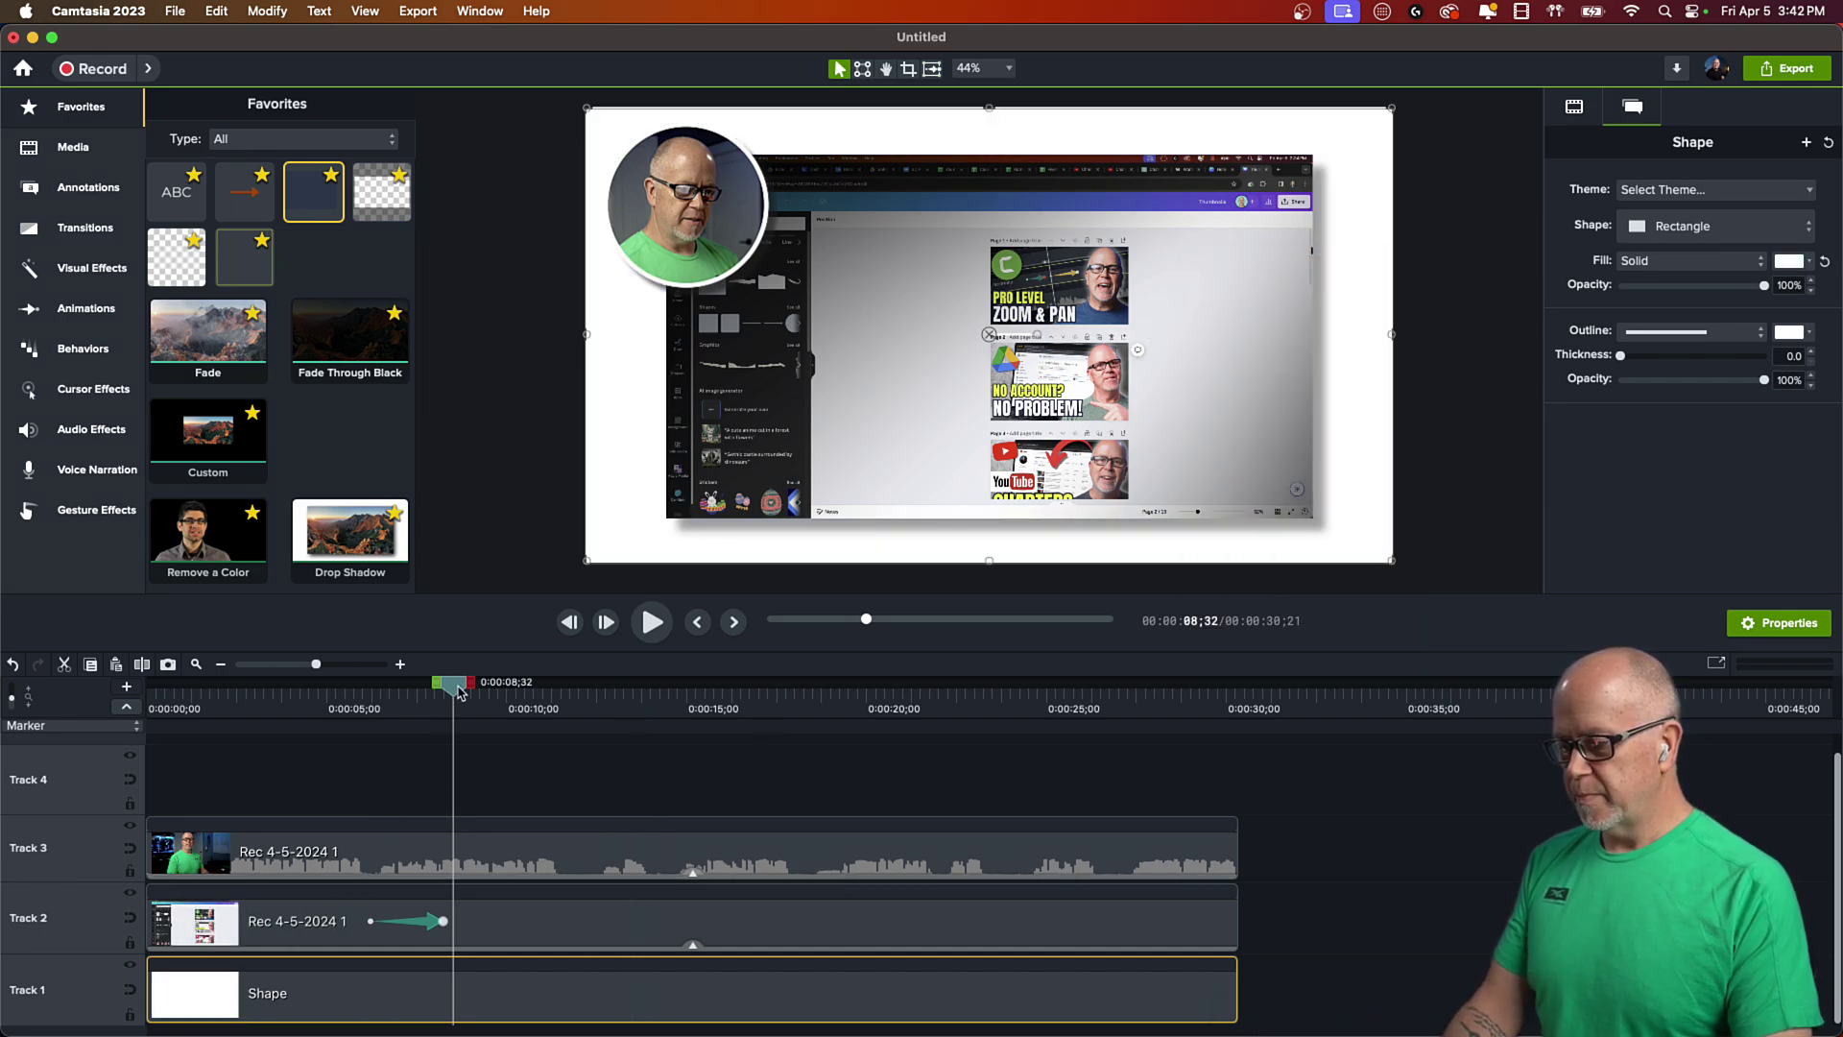
# - Apply the Spotlight visual effect to the white background shape on Track 1
pyautogui.moveTo(435, 727); pyautogui.dragTo(342, 727)
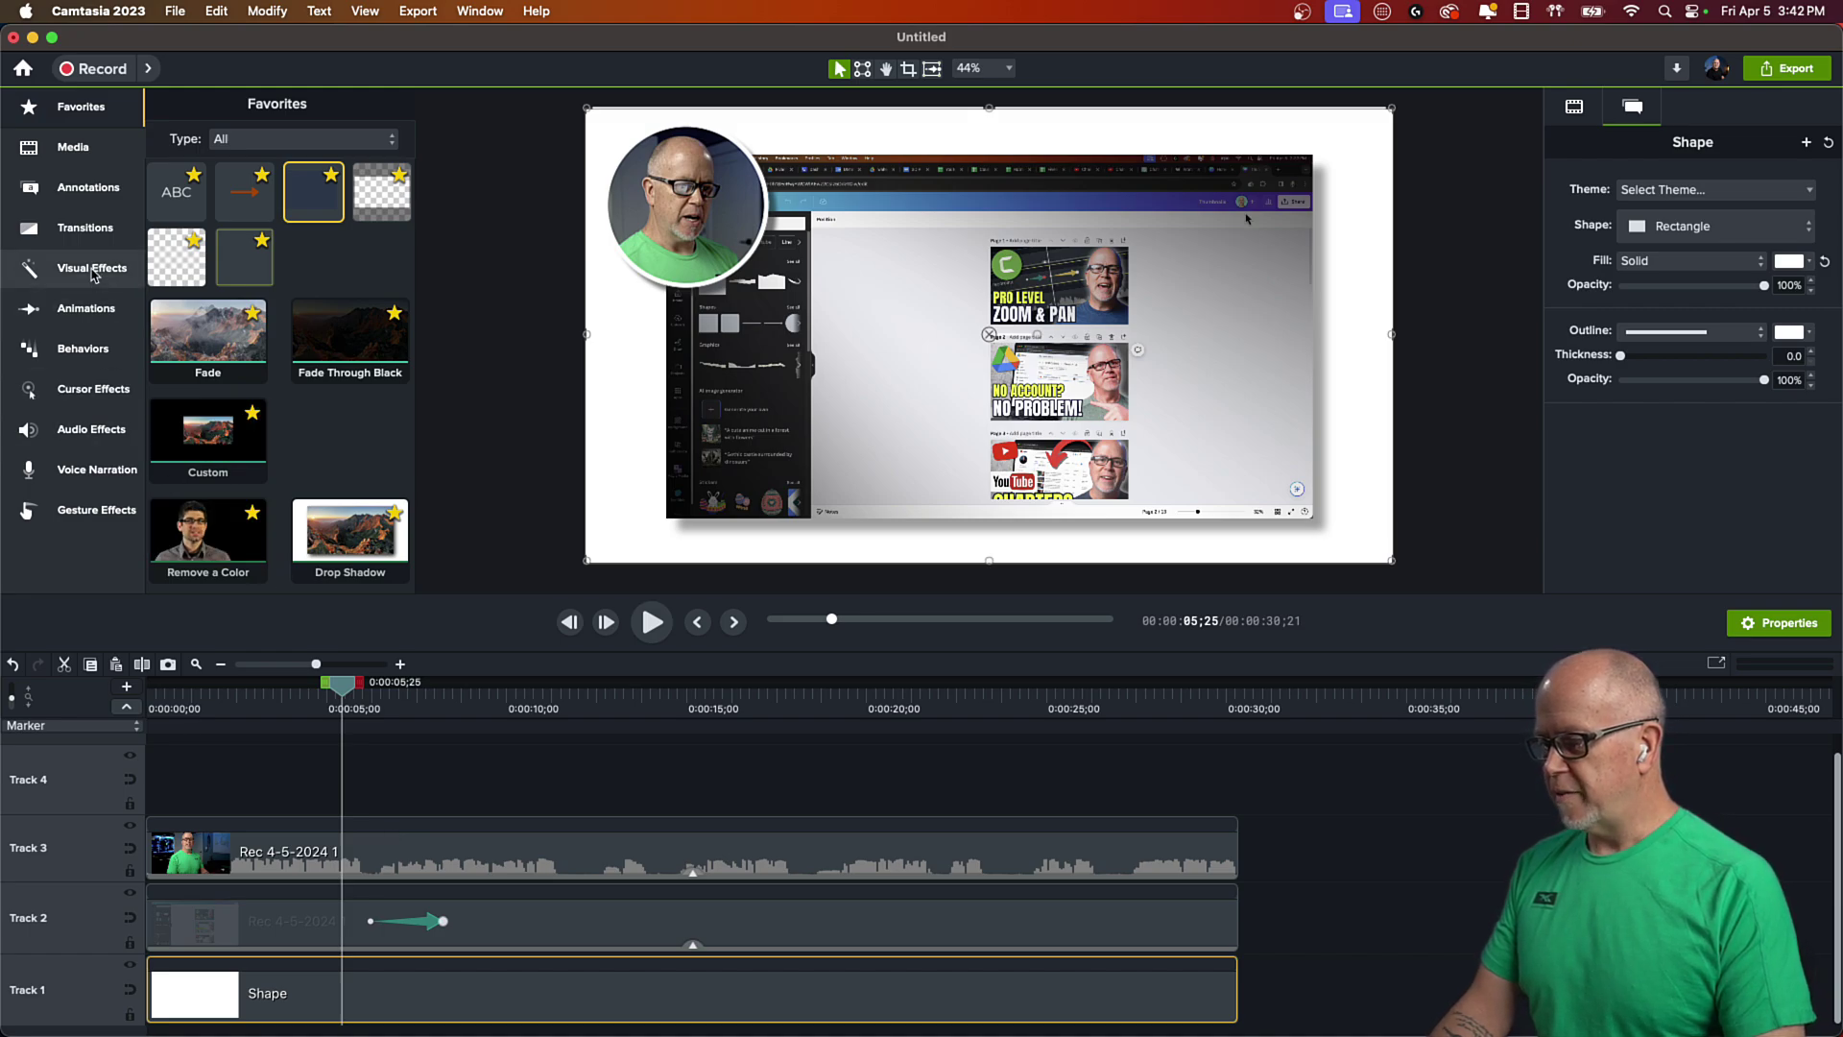
pyautogui.click(93, 272)
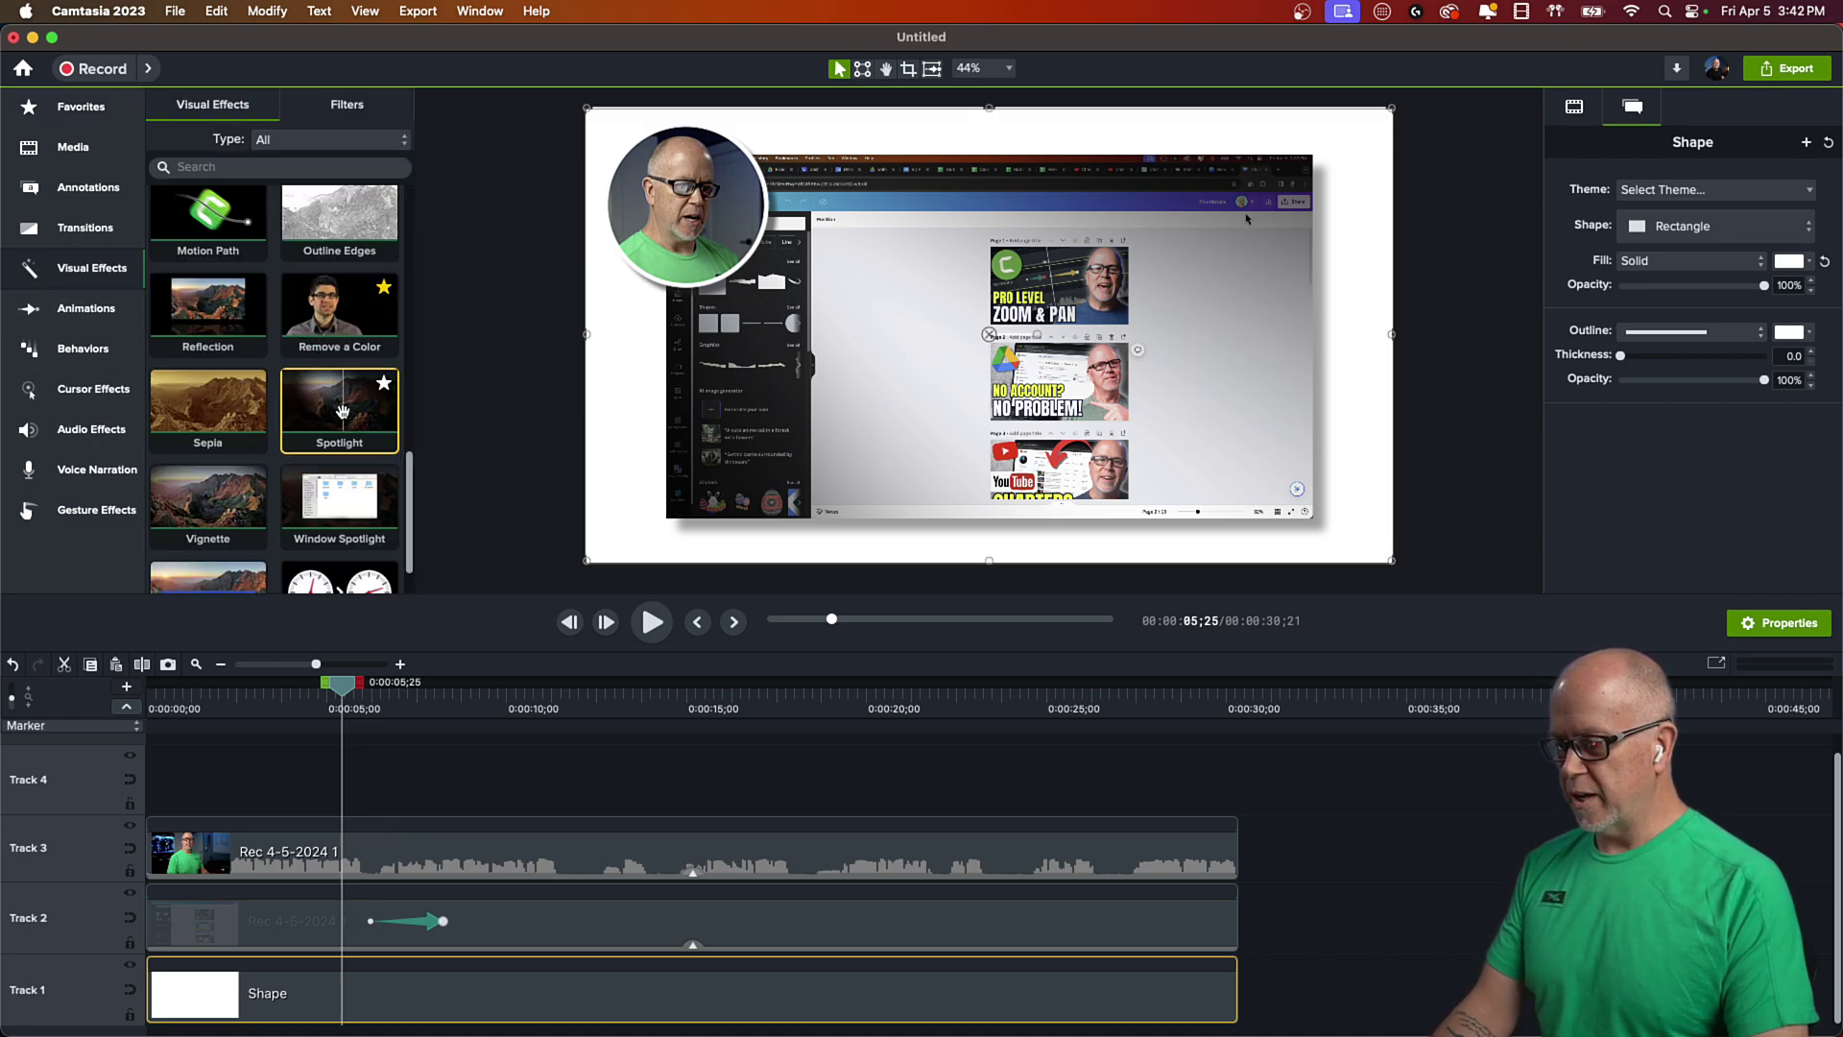
pyautogui.moveTo(342, 411); pyautogui.dragTo(416, 1005)
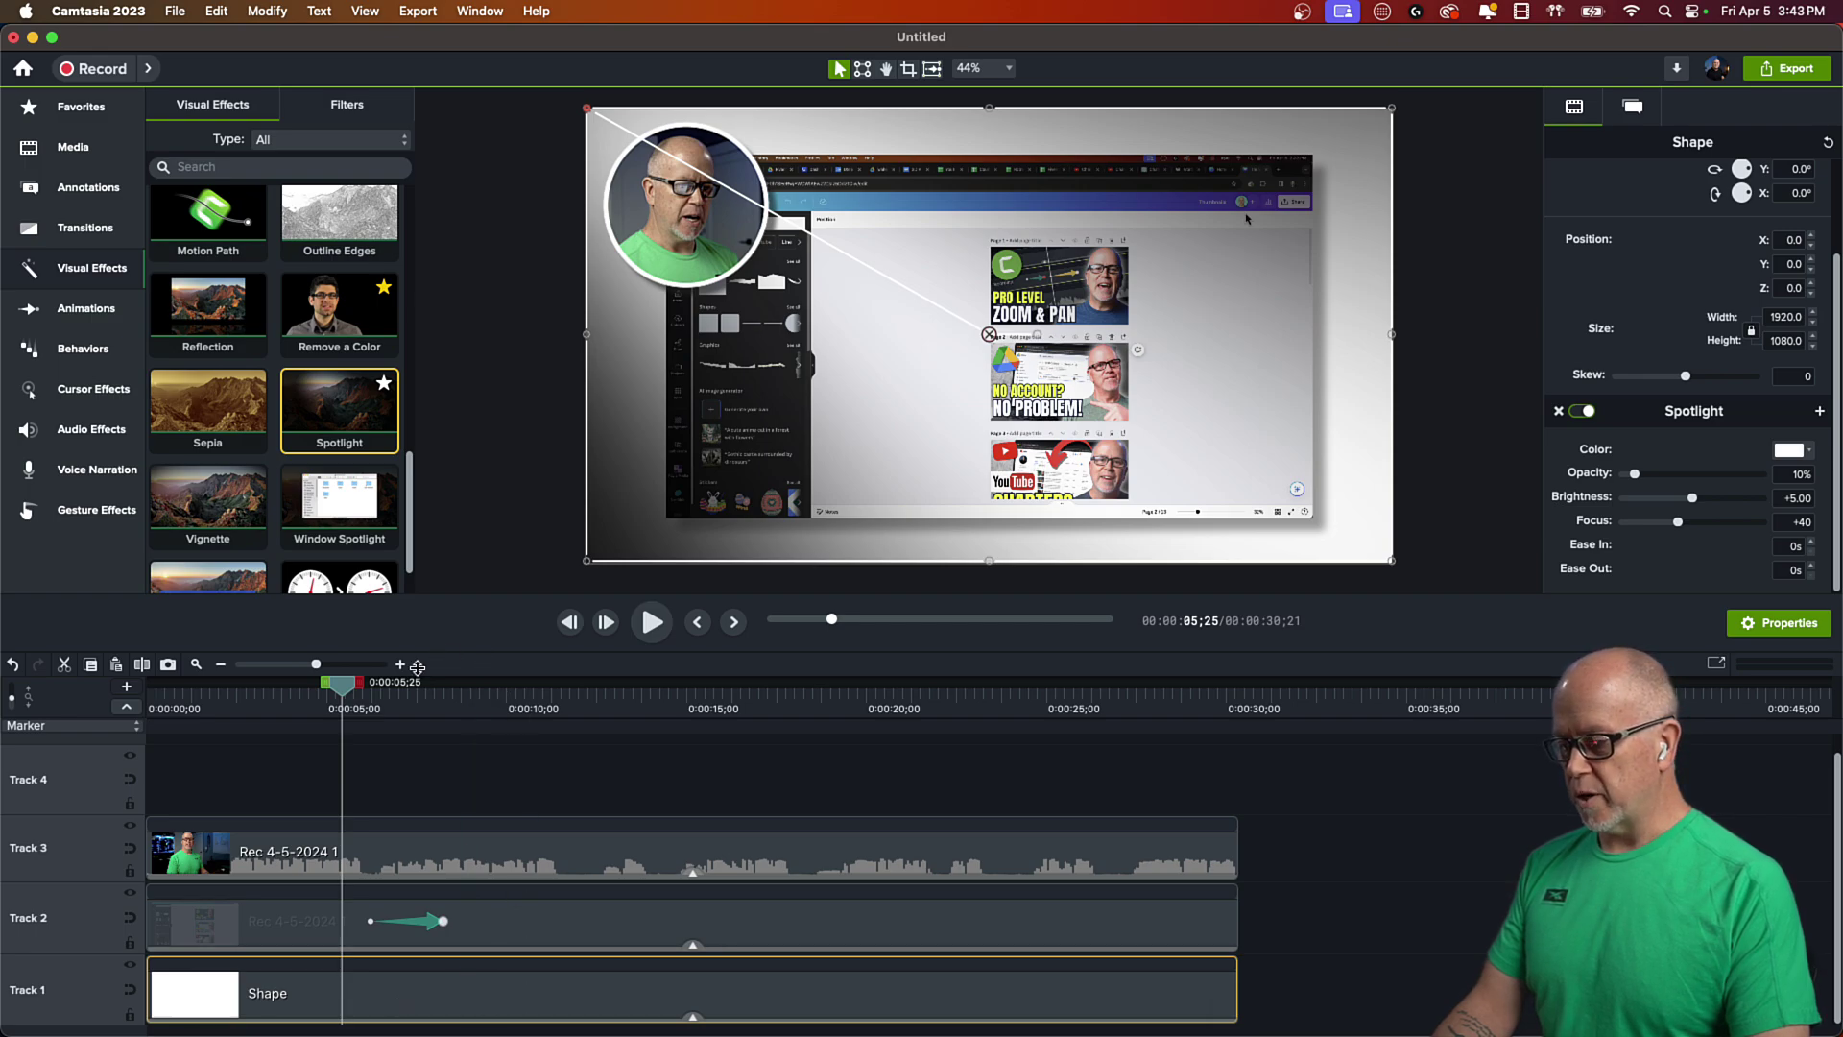
# - Preview the background's Spotlight together with the animated screen clip, stopping at about 0:00:08;41
pyautogui.moveTo(332, 714)
pyautogui.mouseDown()
pyautogui.moveTo(230, 714)
pyautogui.moveTo(321, 714)
pyautogui.mouseUp()
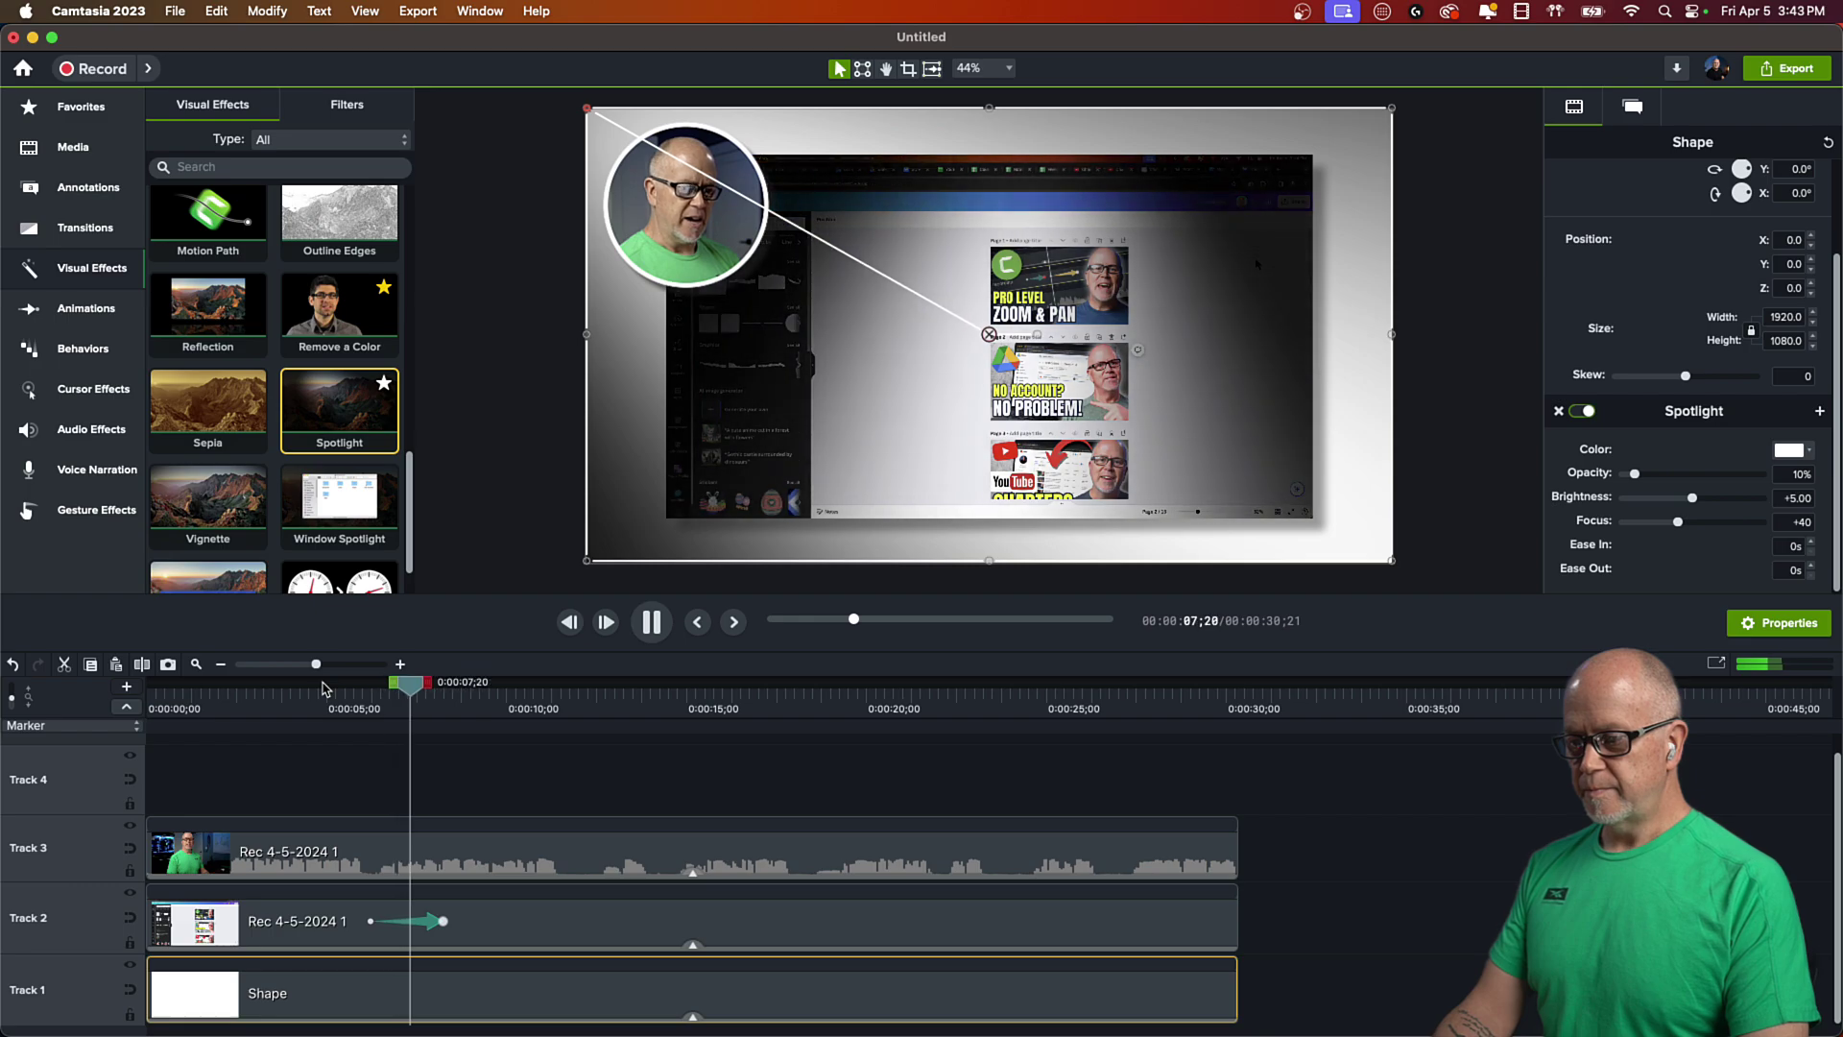
pyautogui.press('space')
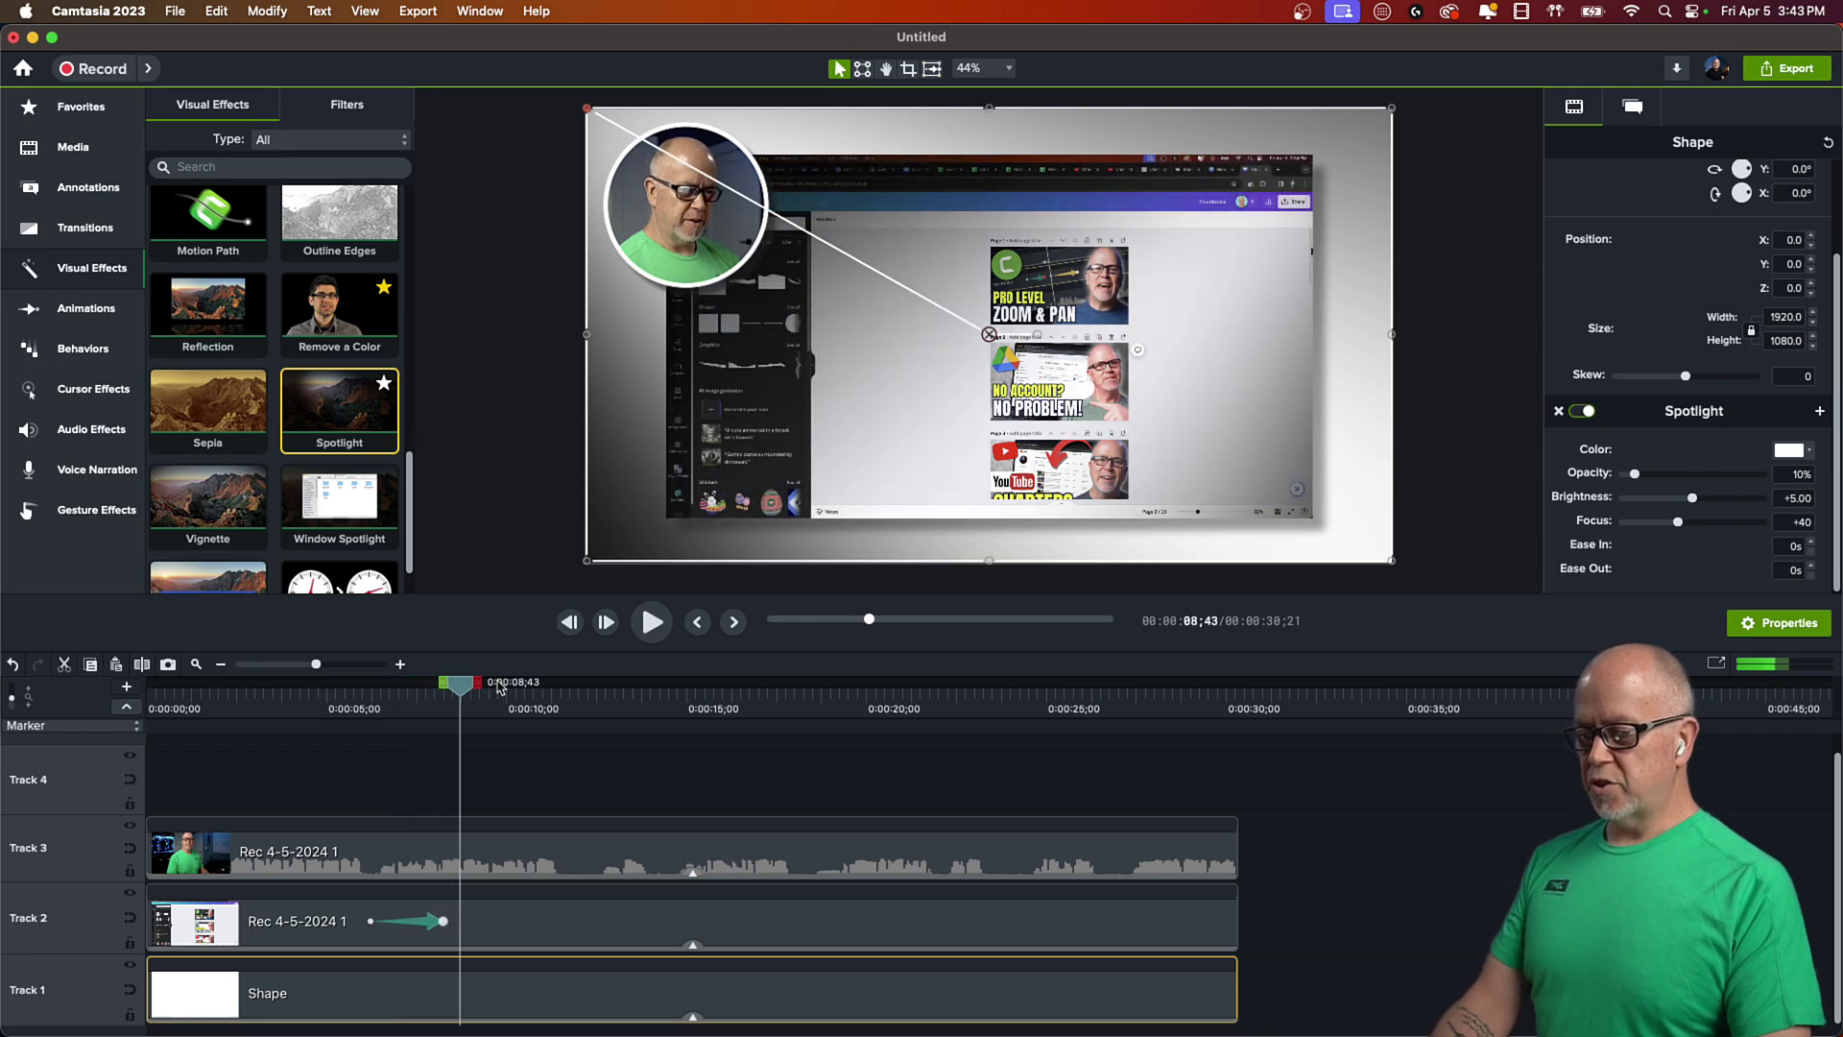
pyautogui.moveTo(465, 683); pyautogui.dragTo(459, 729)
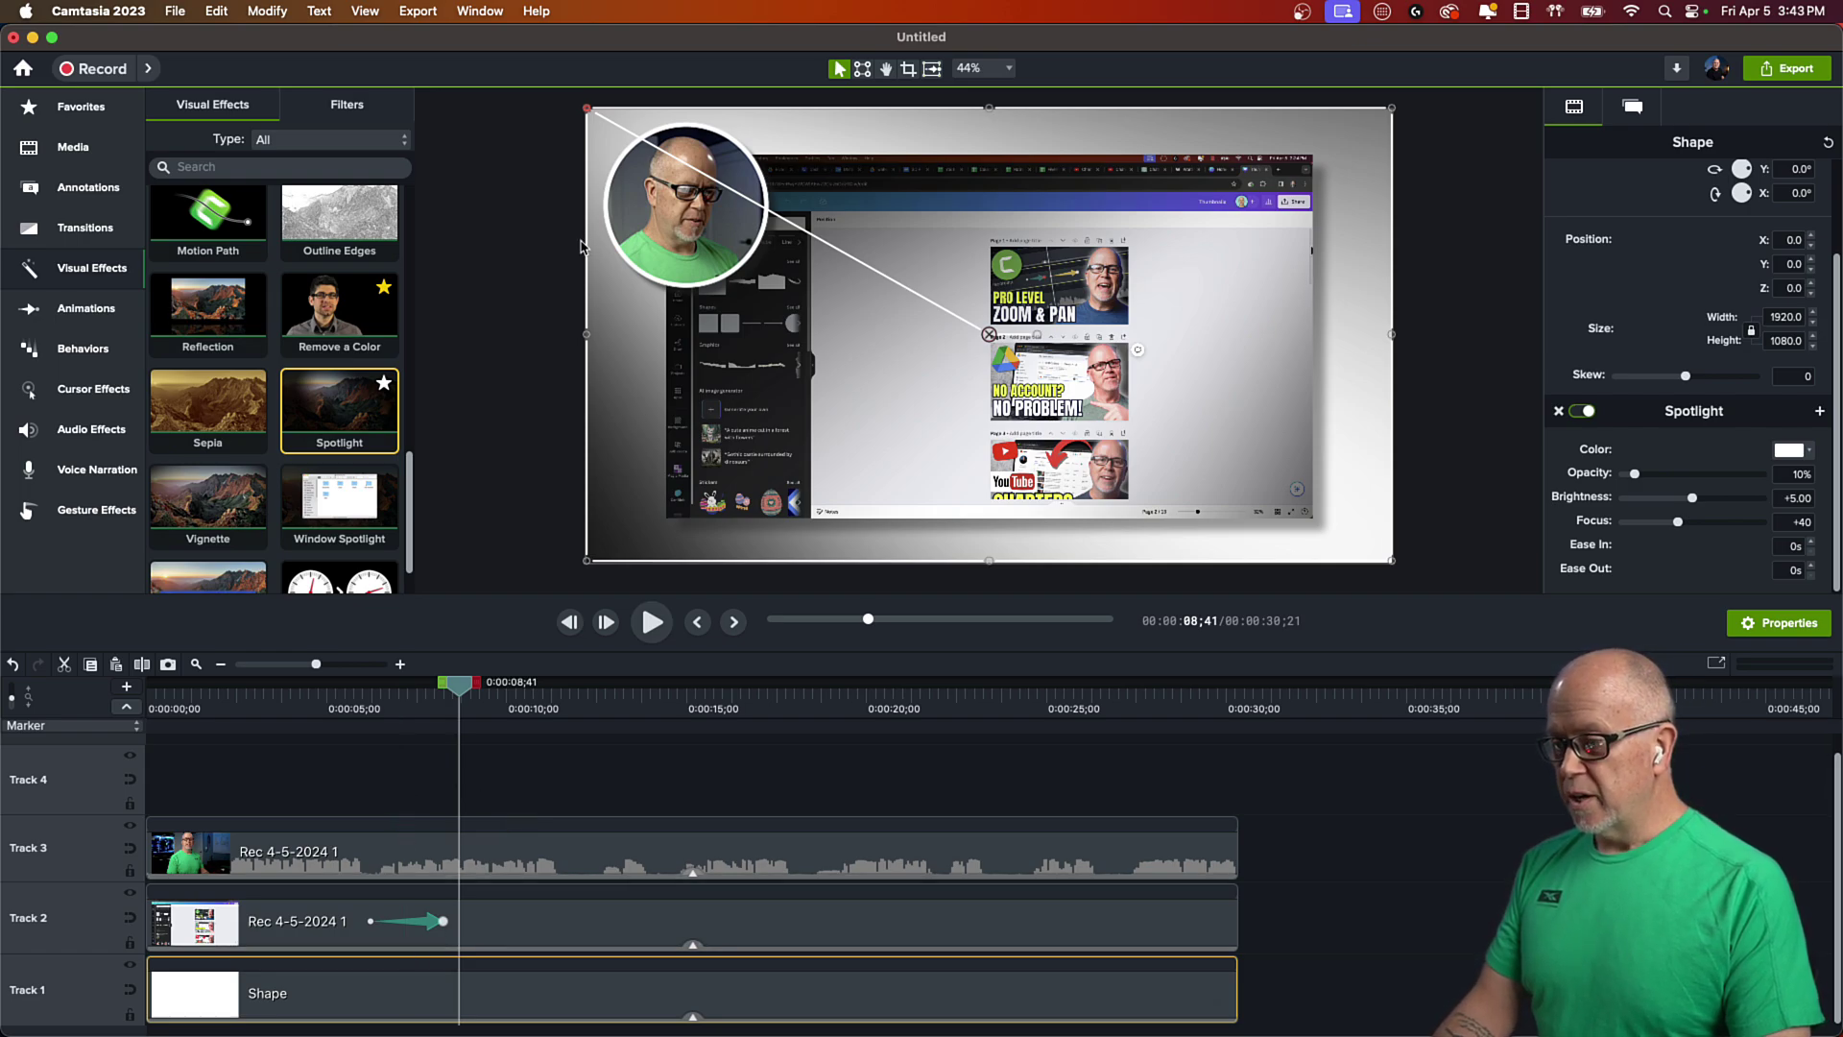
# - Move the background's Spotlight target slightly down and left of the canvas center and add a Custom animation aligned with the Track 2 animation
pyautogui.scroll(-2, 1024, 407)
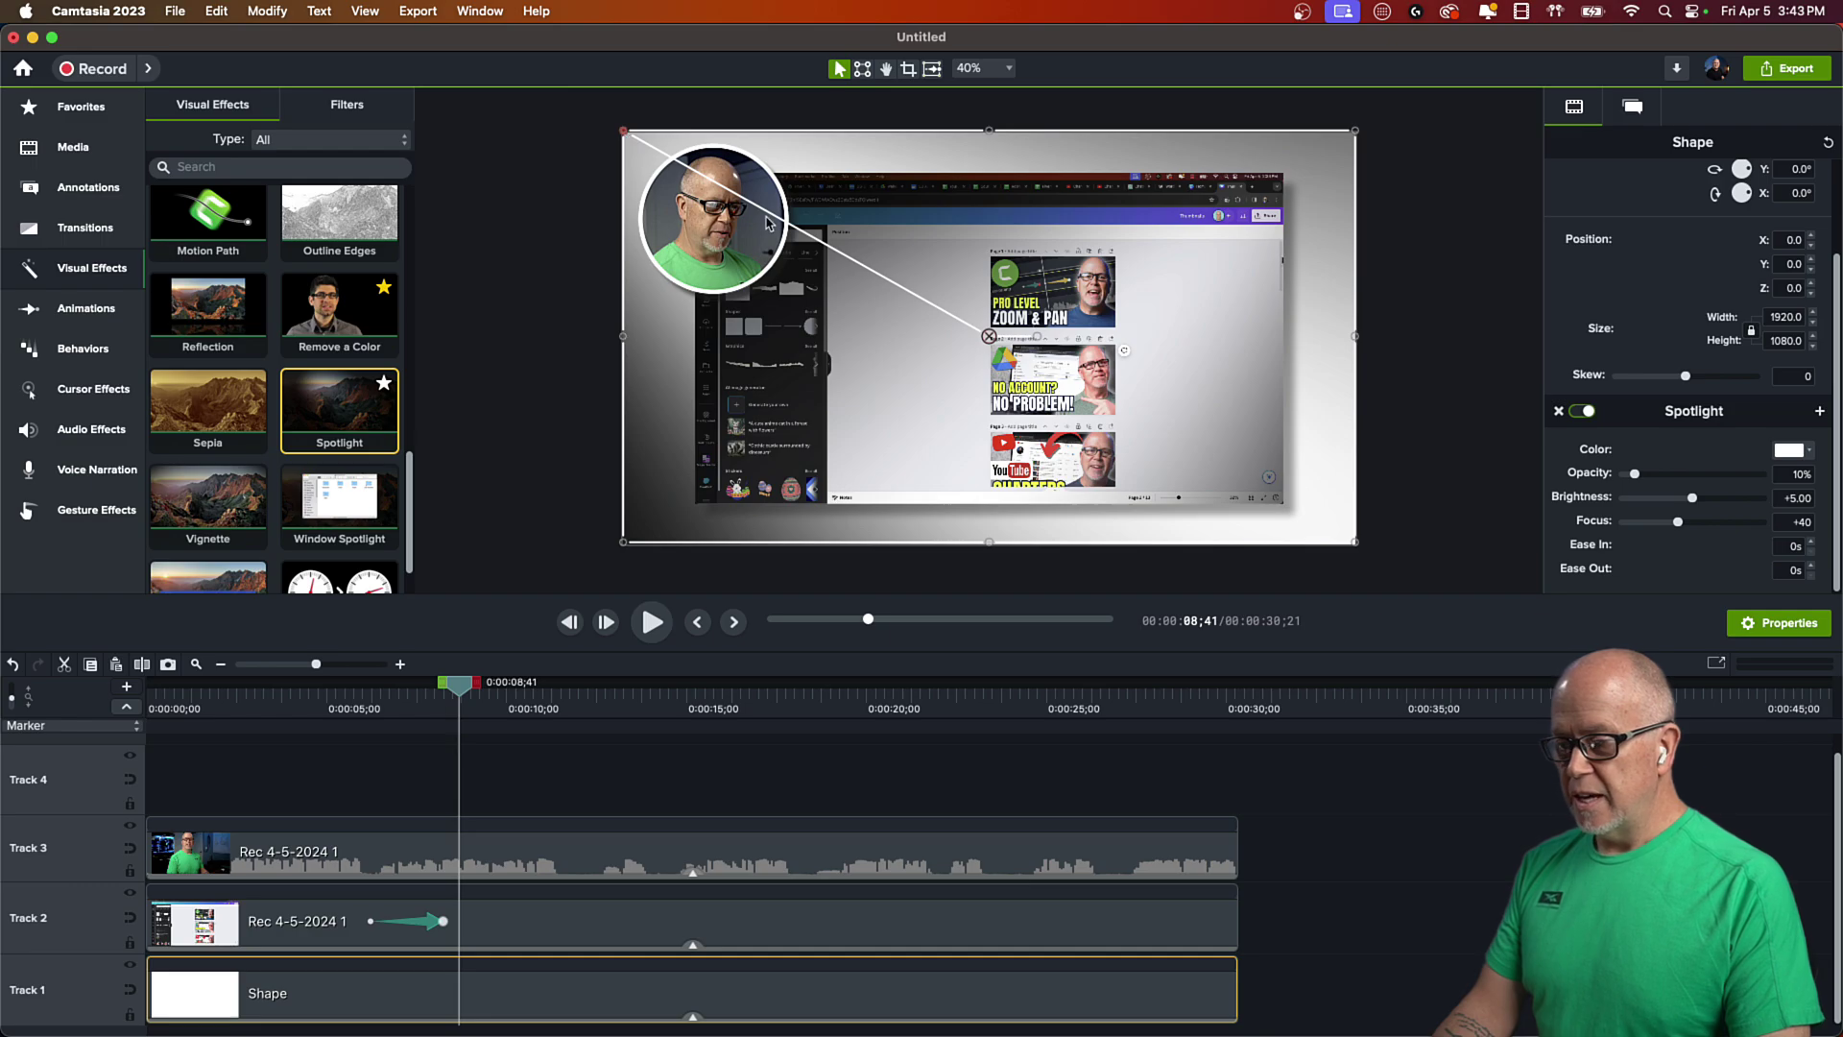
pyautogui.moveTo(990, 336); pyautogui.dragTo(968, 370)
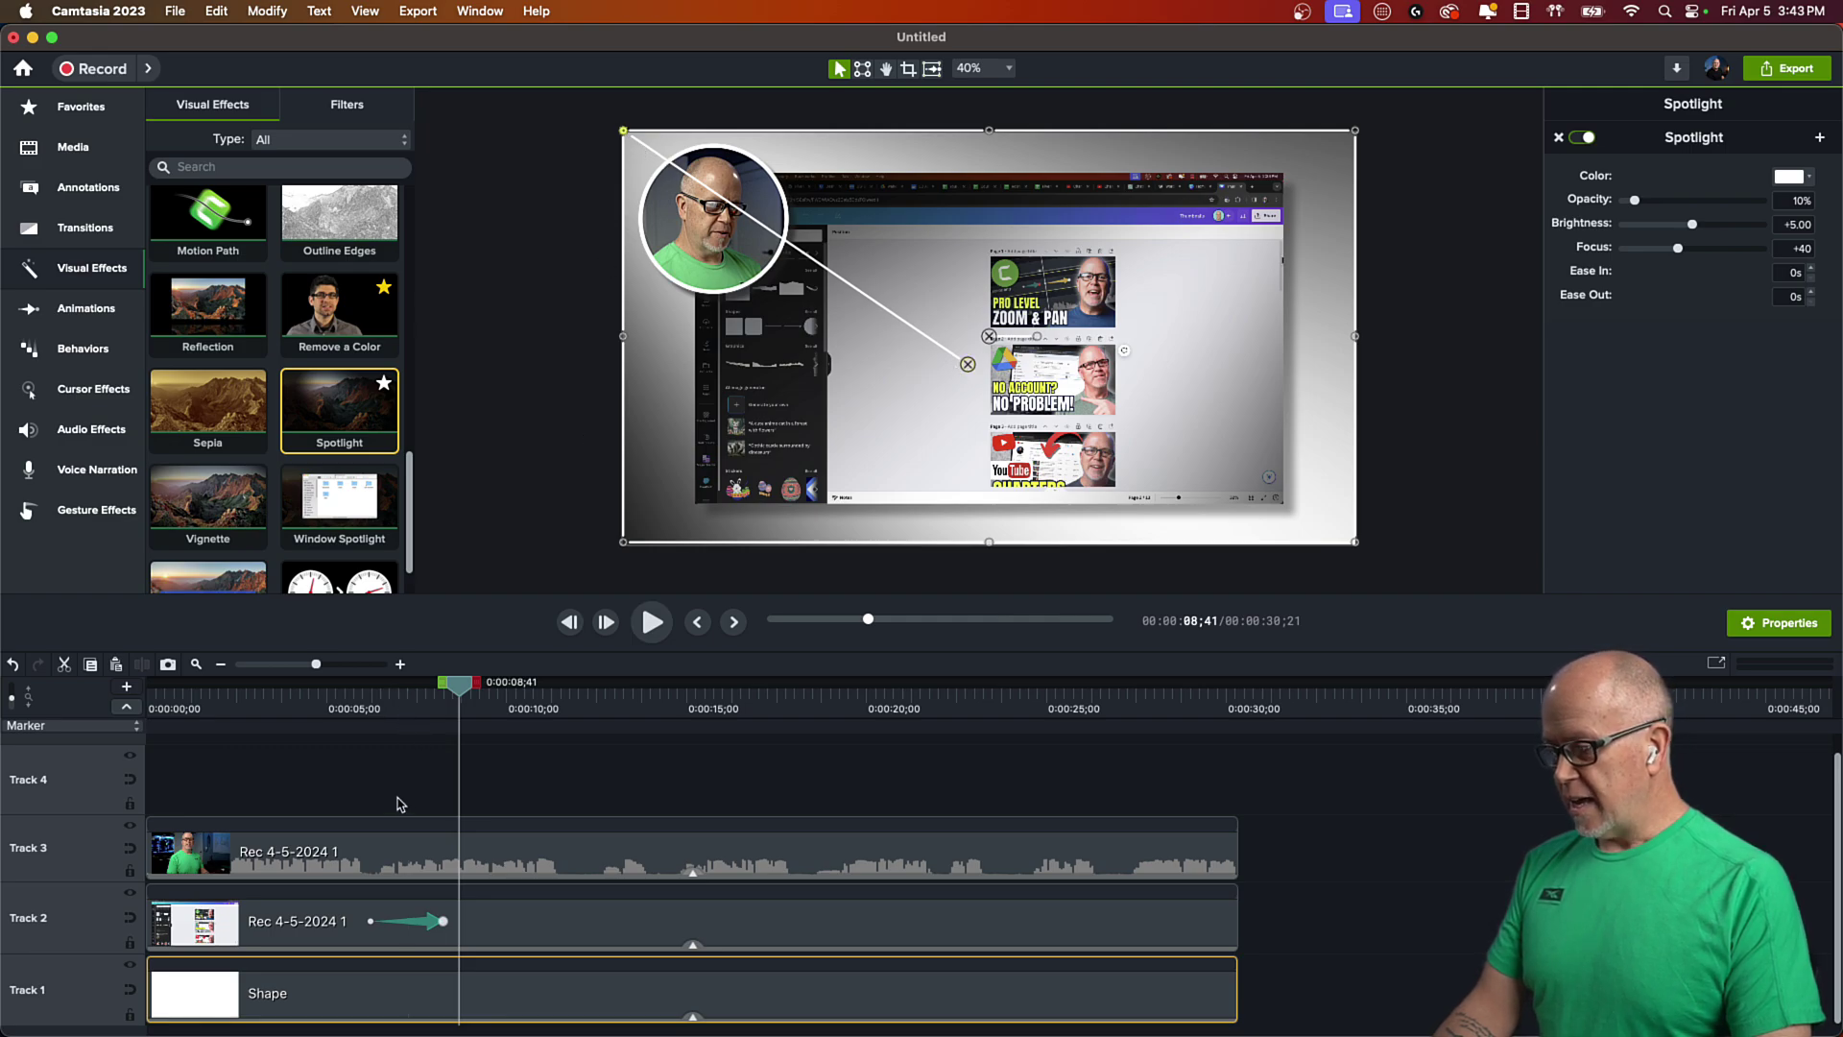
pyautogui.click(79, 317)
pyautogui.moveTo(213, 196); pyautogui.dragTo(372, 994)
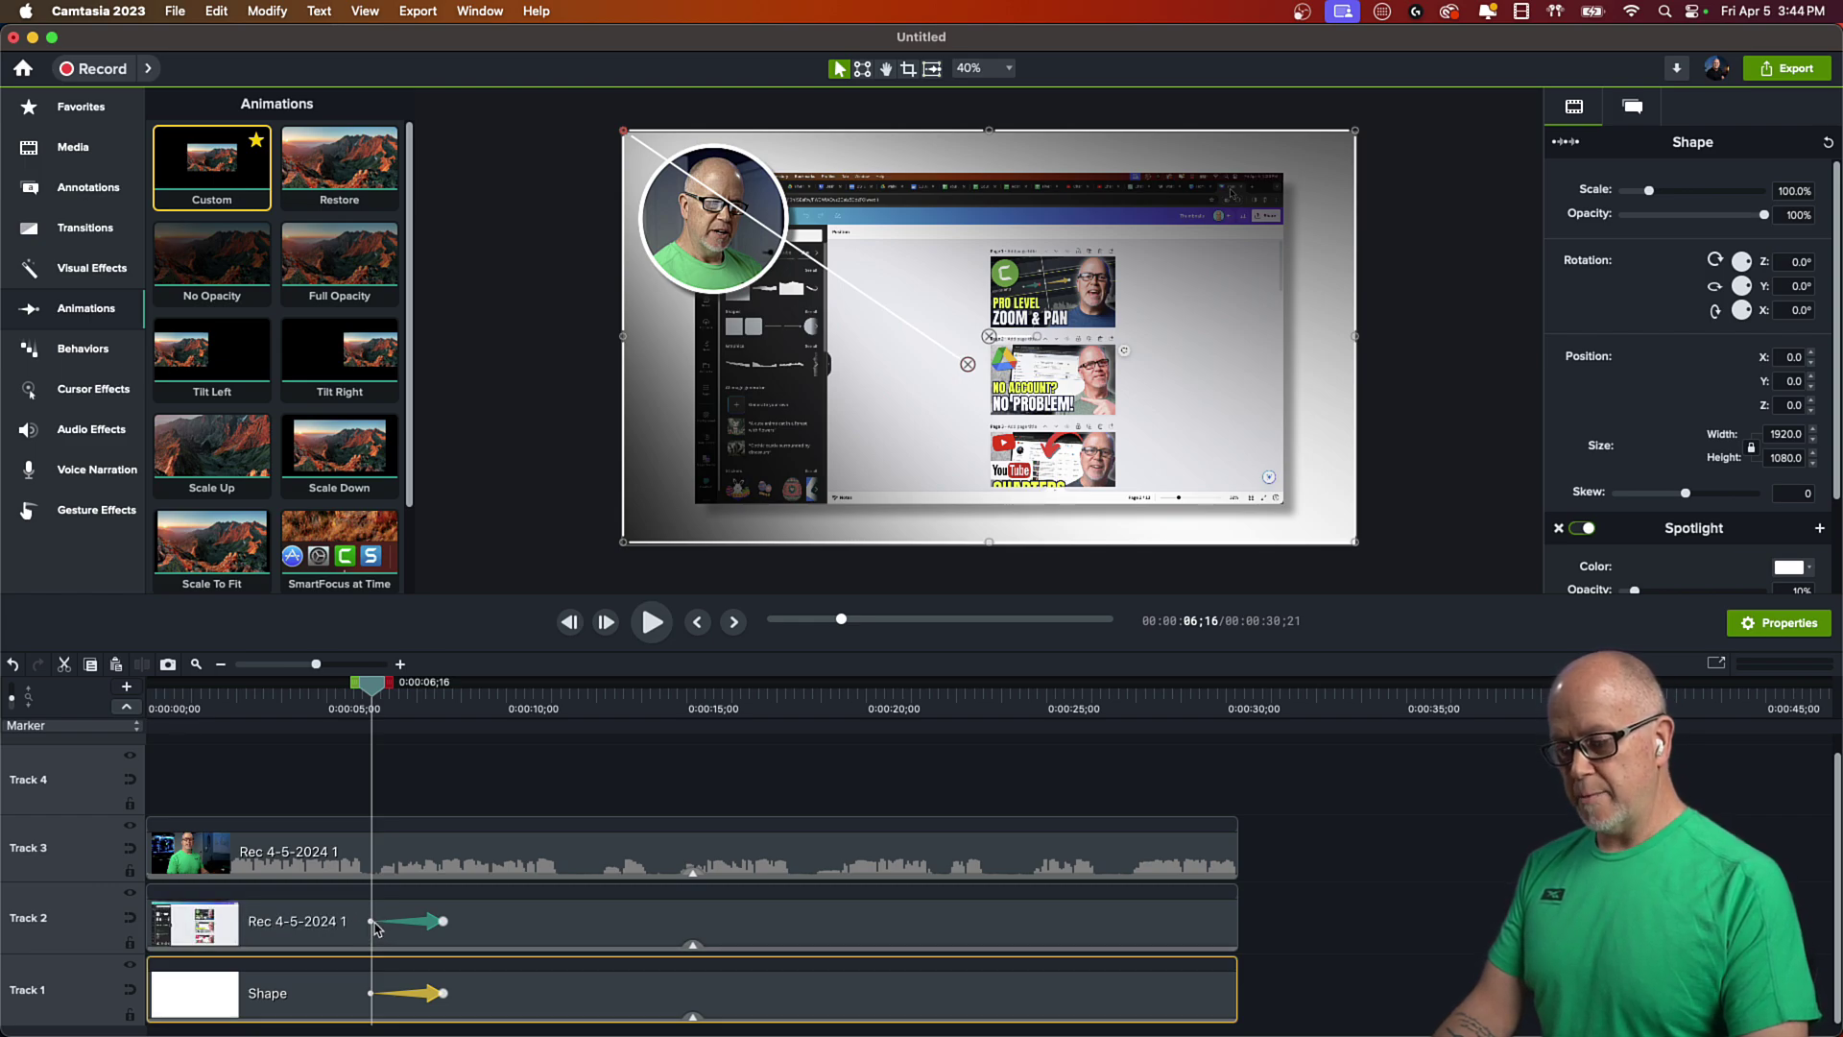
# - At the background animation's end, move the Spotlight source just above the canvas's upper-right corner and its target below the center
pyautogui.click(443, 994)
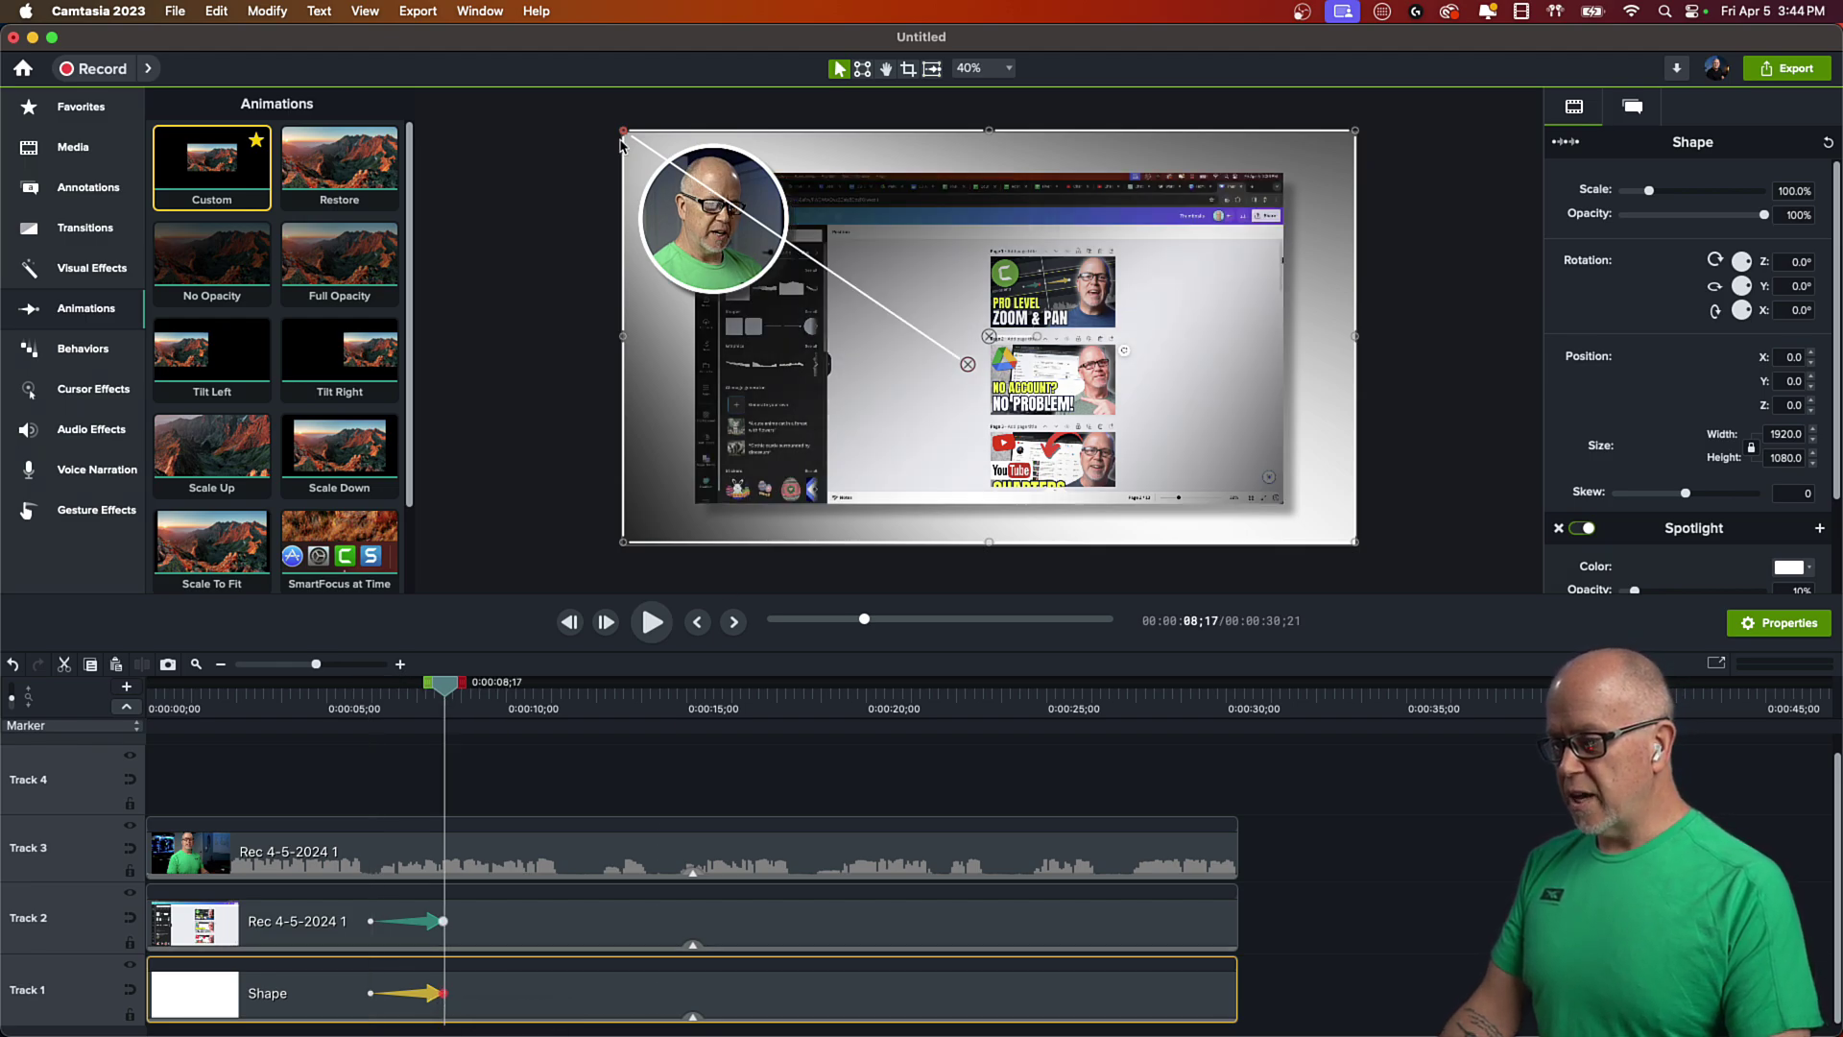
pyautogui.moveTo(625, 139); pyautogui.dragTo(1349, 116)
pyautogui.moveTo(968, 365); pyautogui.dragTo(1016, 428)
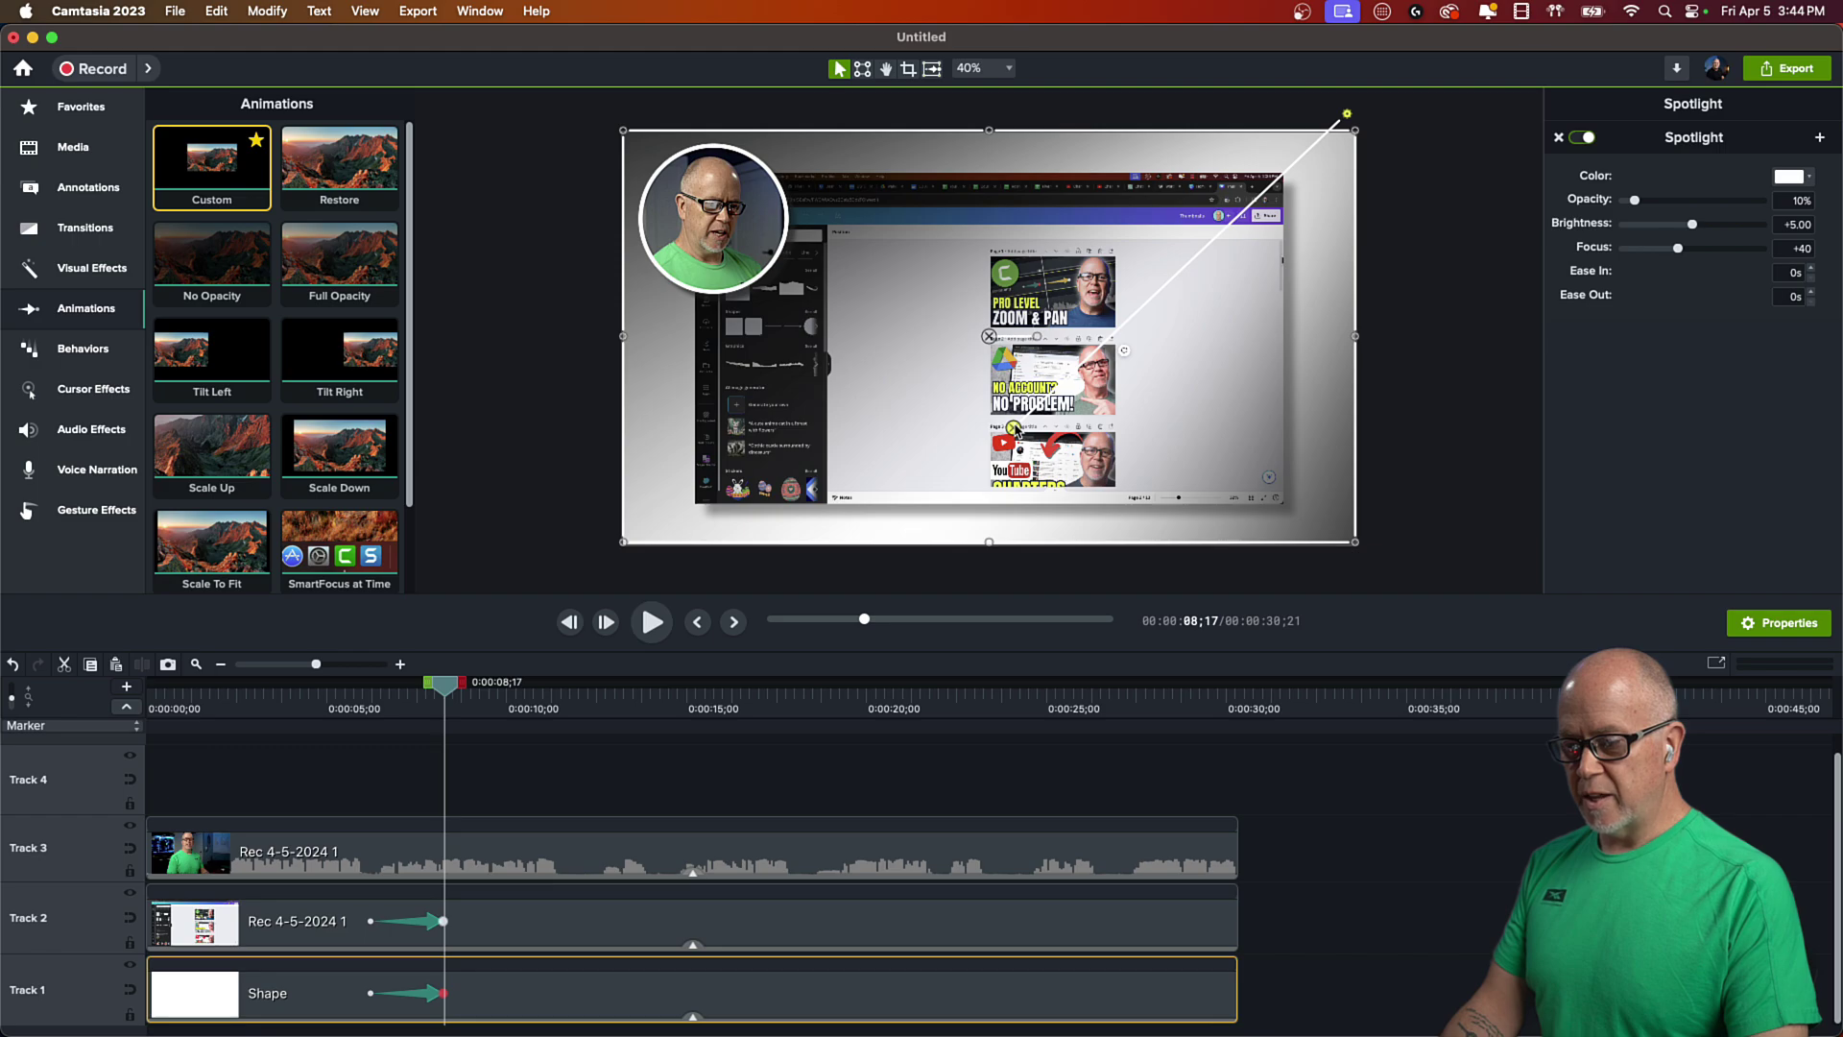
pyautogui.click(488, 799)
# - Preview the combined Spotlight animations from the start of the animation arrows and scrub between about 0:00:05;06 and 0:00:08;39
pyautogui.click(358, 710)
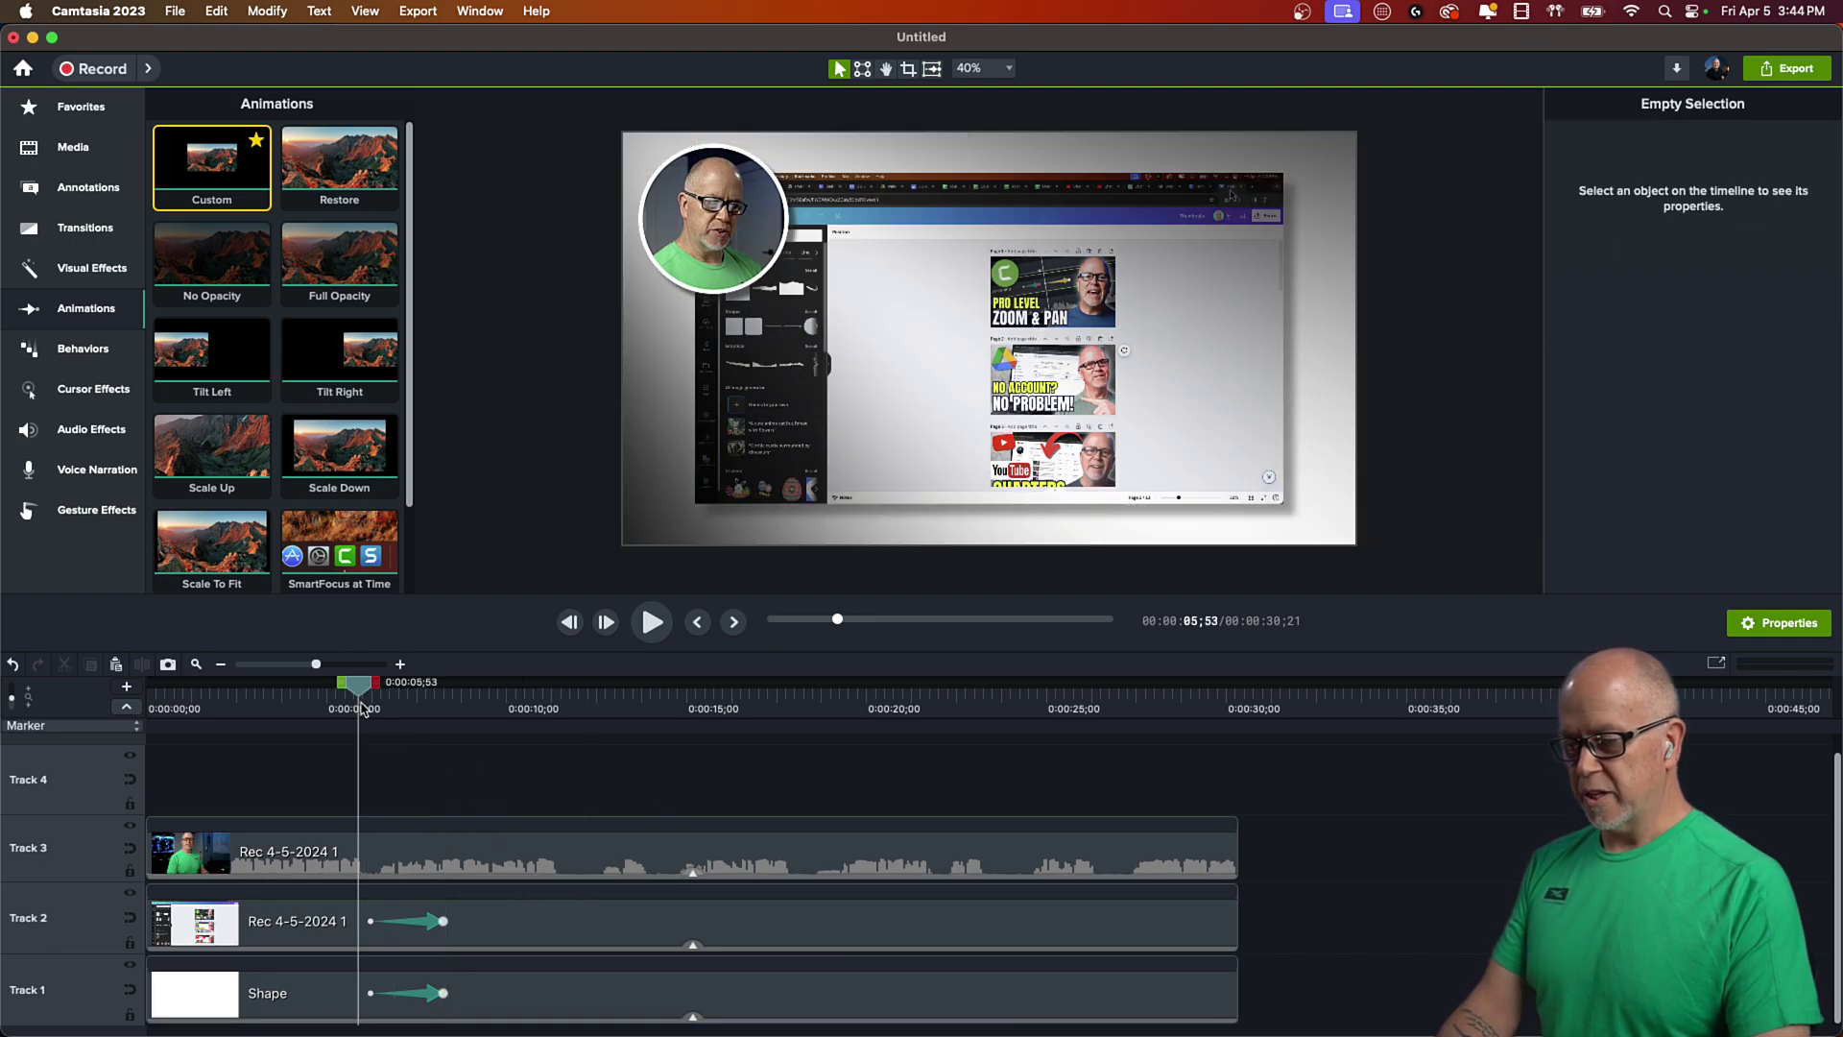
pyautogui.click(371, 719)
pyautogui.press('space')
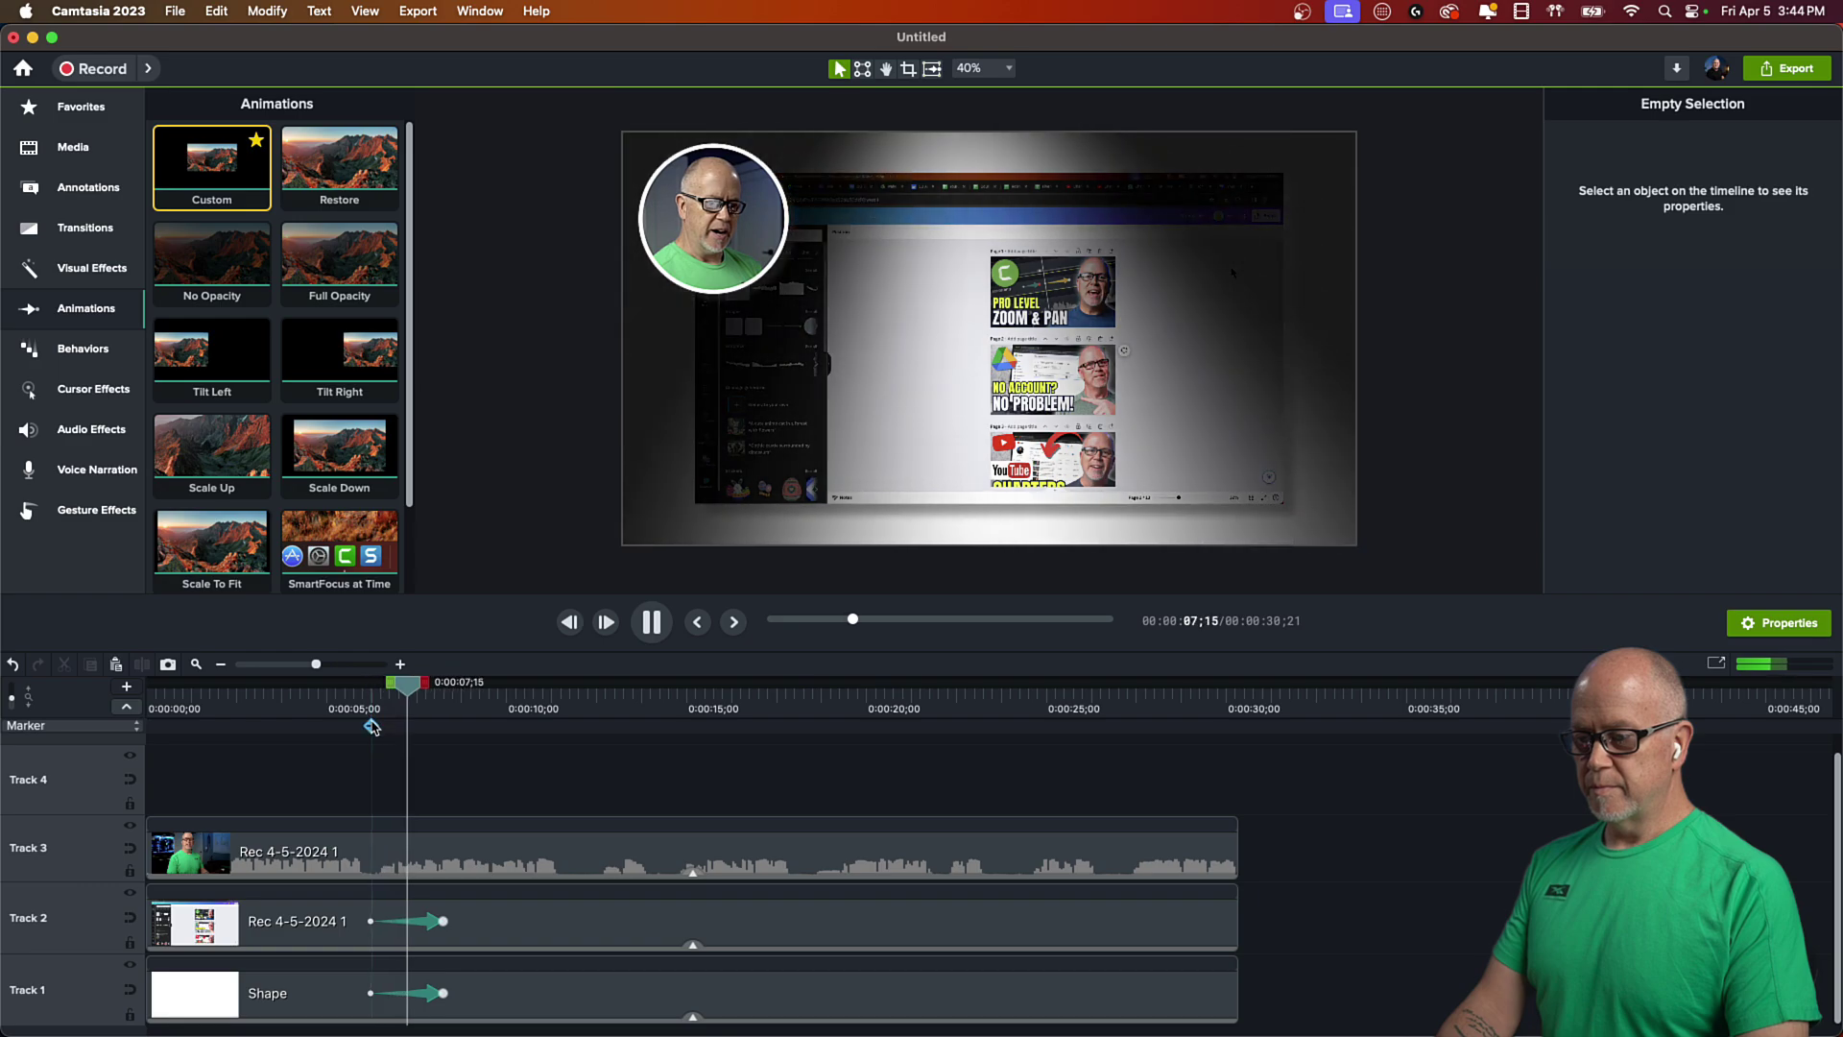
pyautogui.press('space')
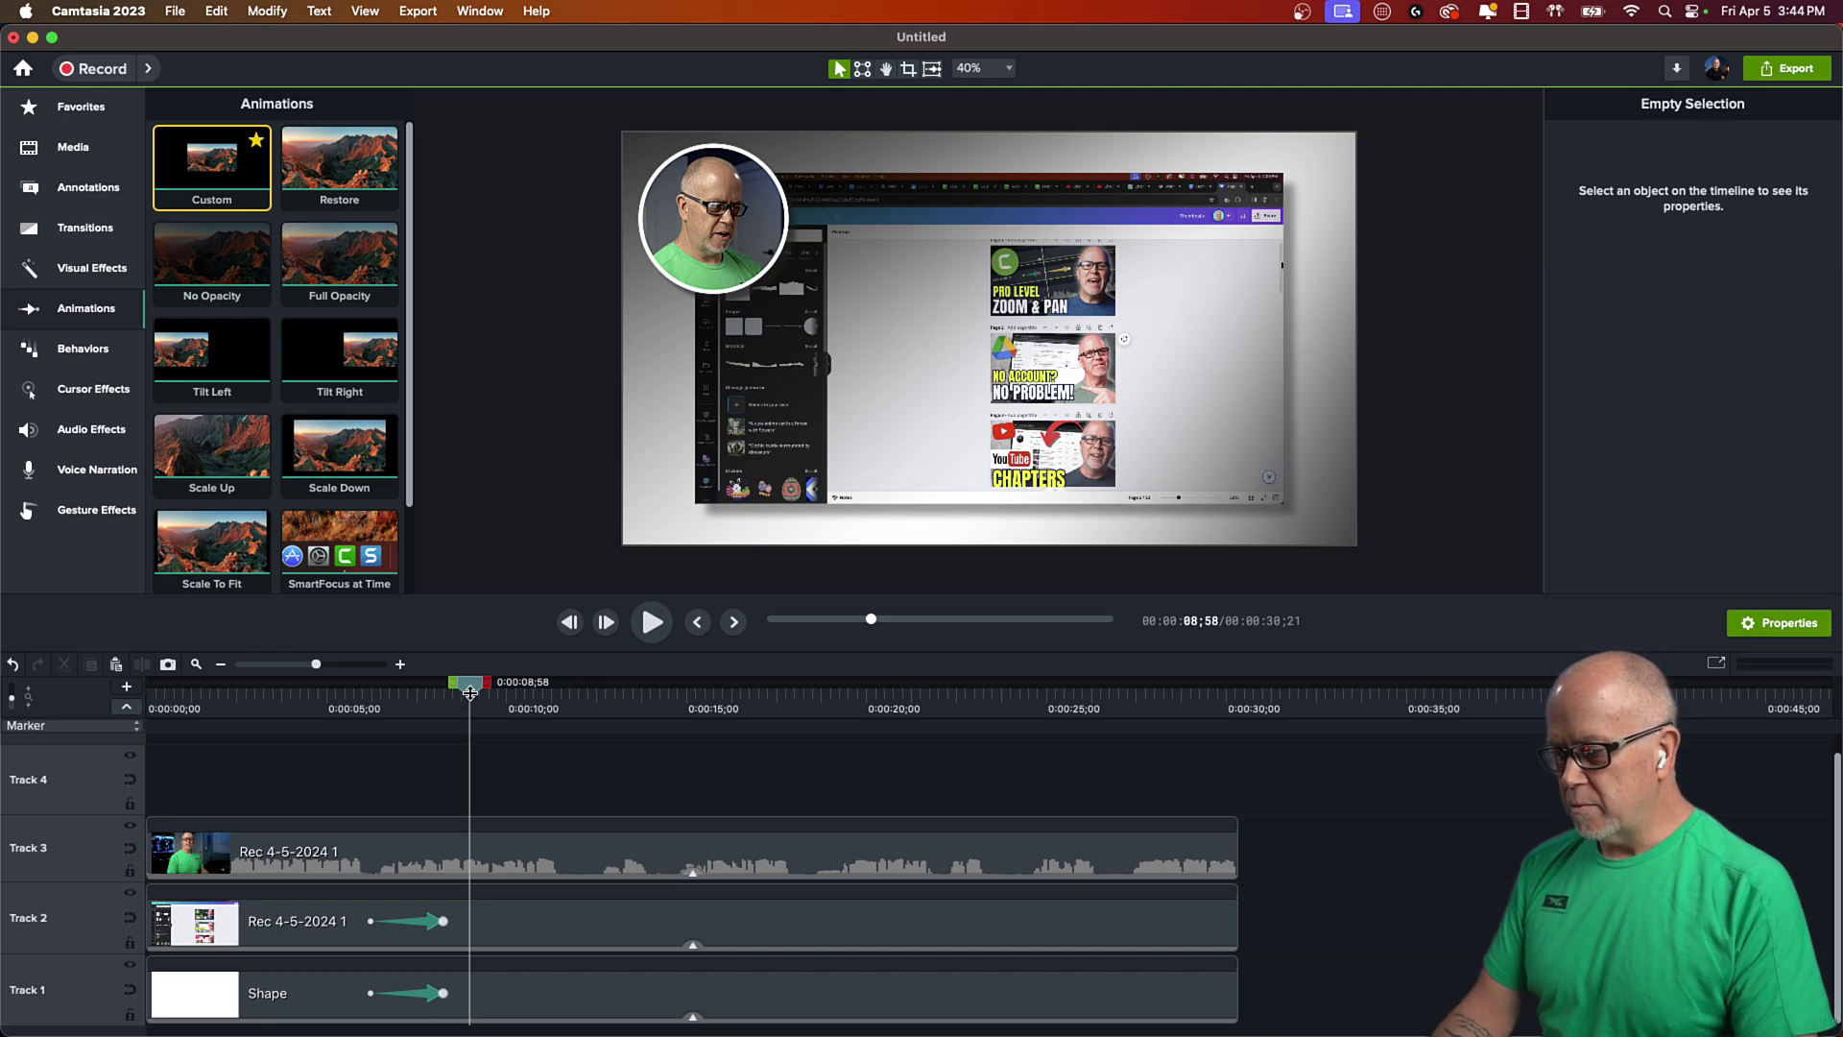
pyautogui.moveTo(468, 684); pyautogui.dragTo(329, 683)
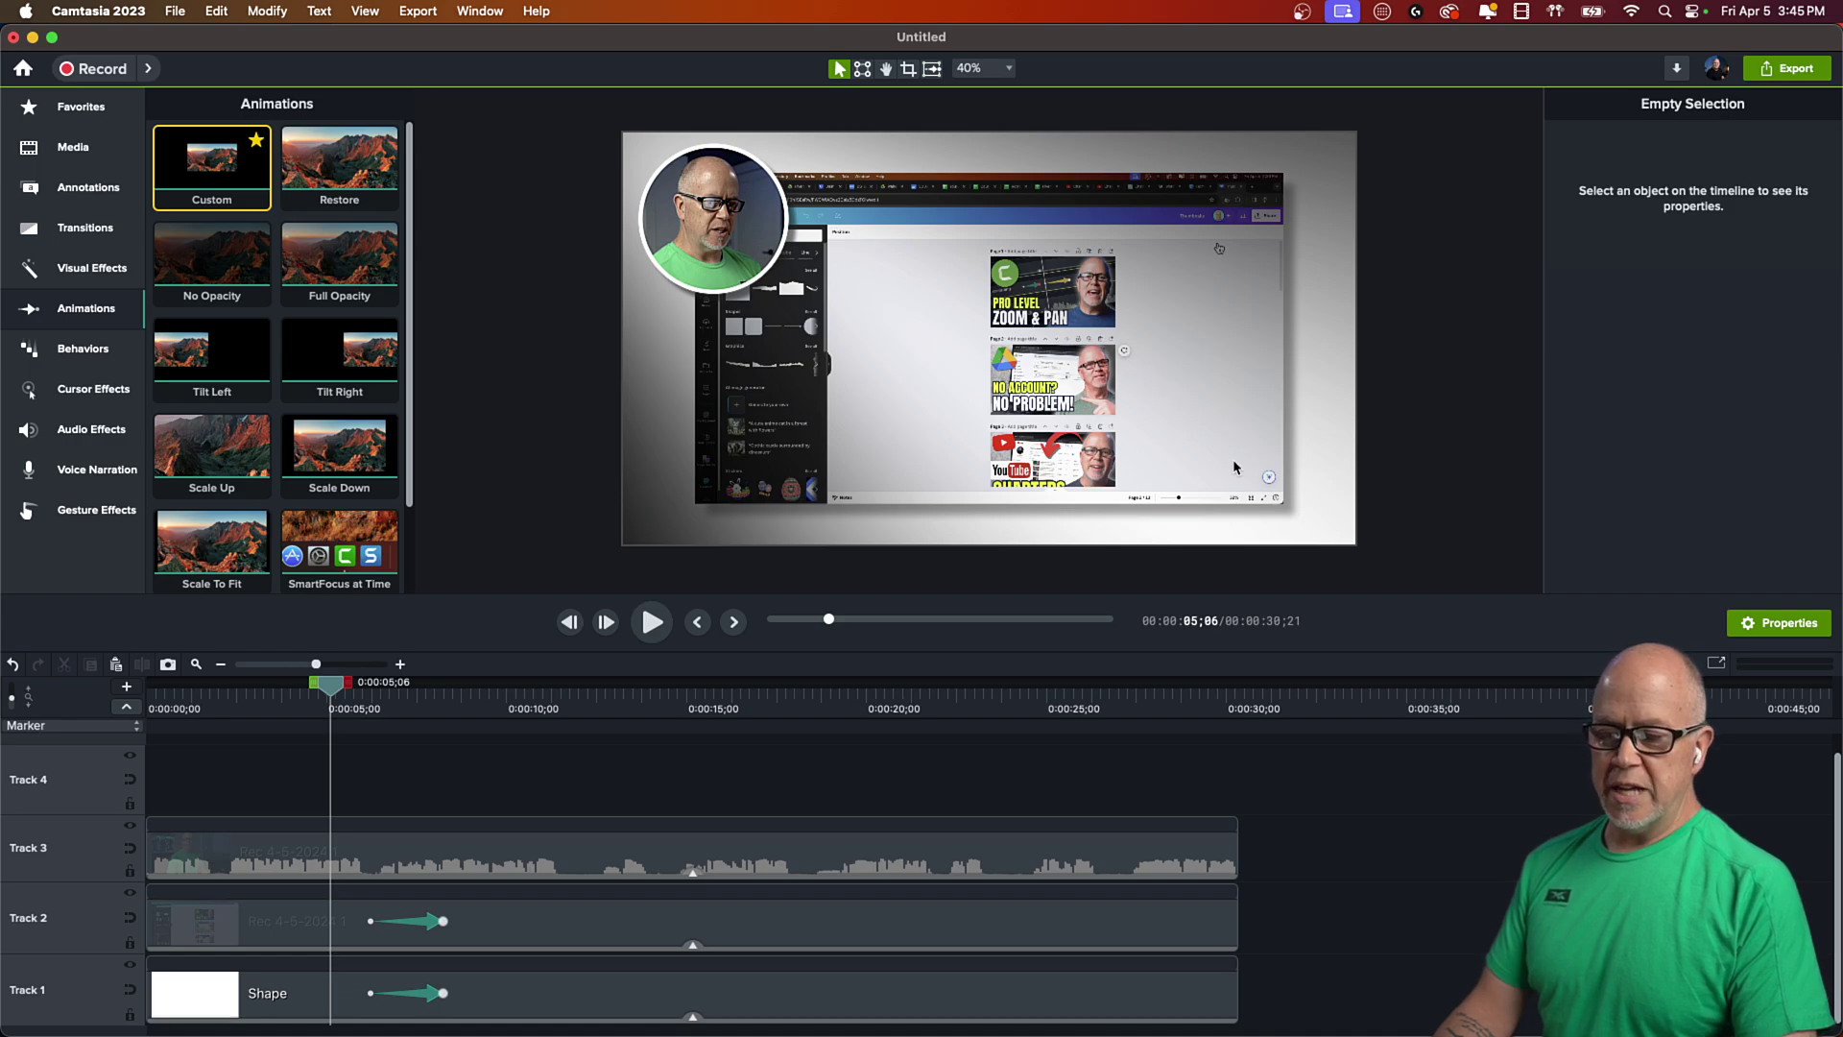
pyautogui.moveTo(336, 696); pyautogui.dragTo(458, 759)
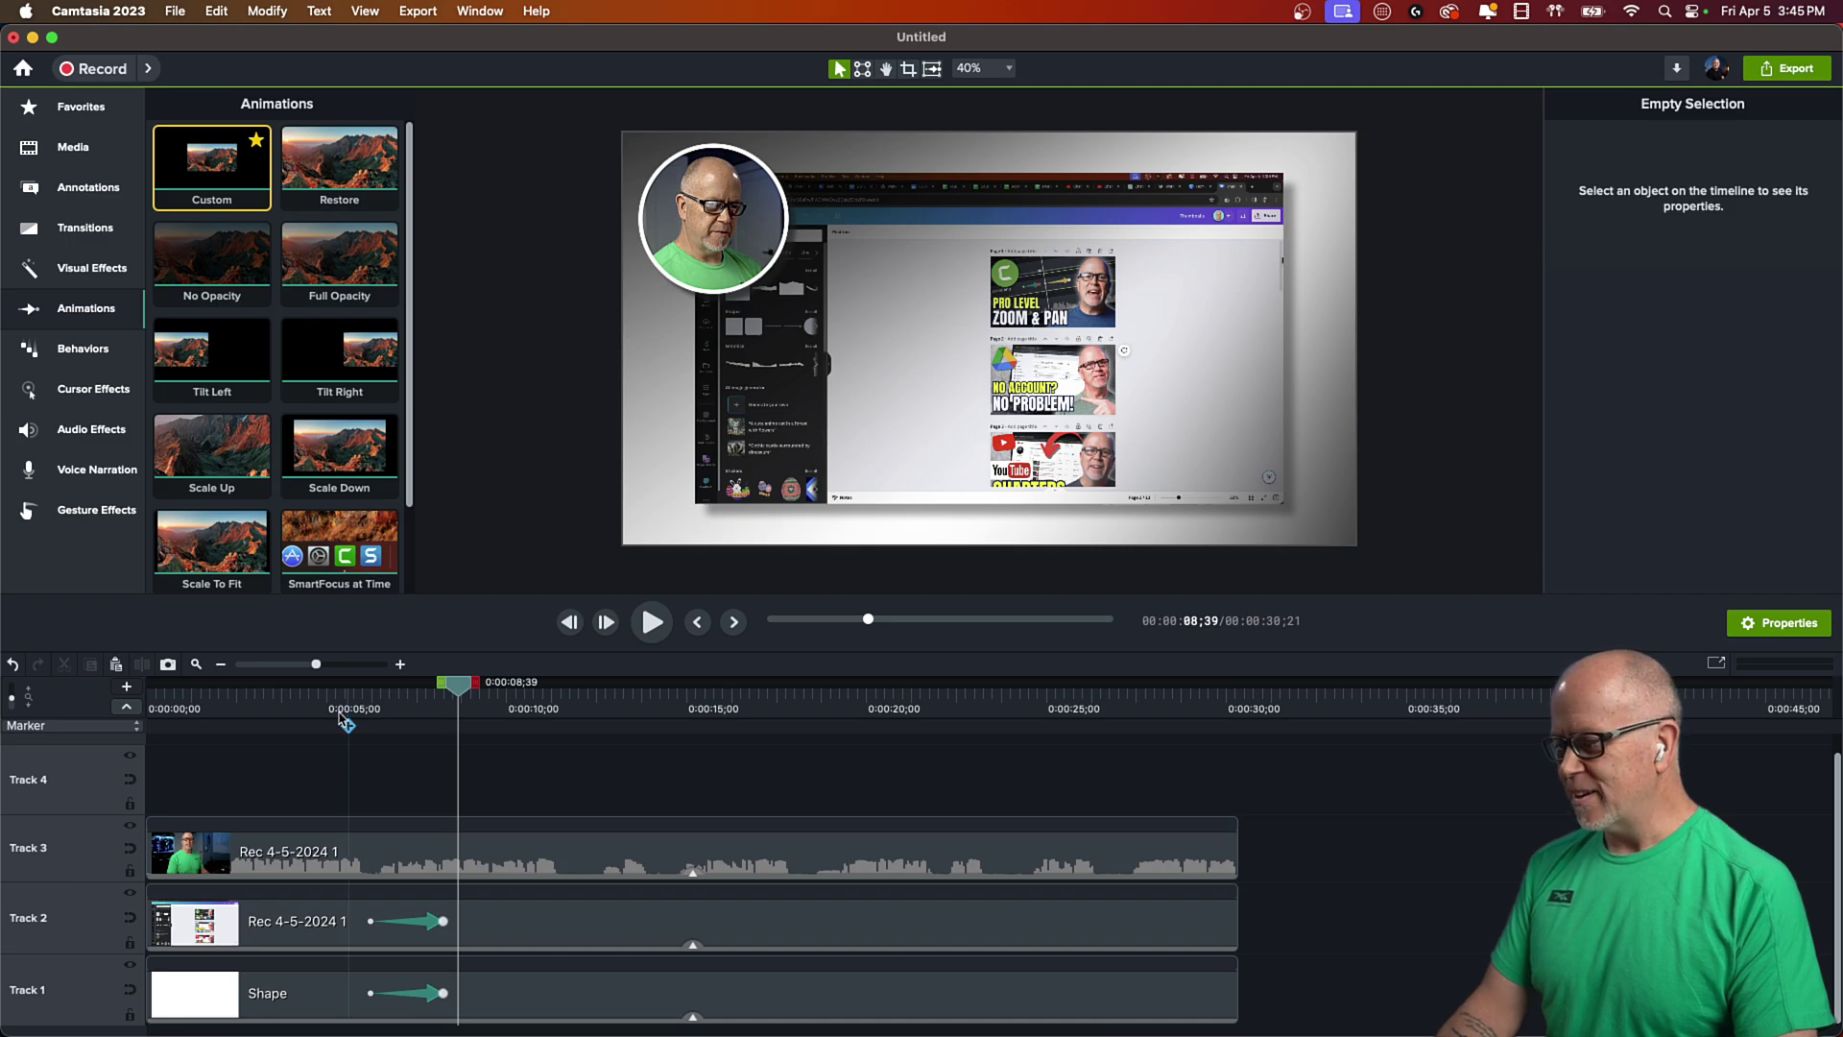
# - Compare the Spotlight's source and target positions at the start and end of the screen clip's Custom animation
pyautogui.click(500, 928)
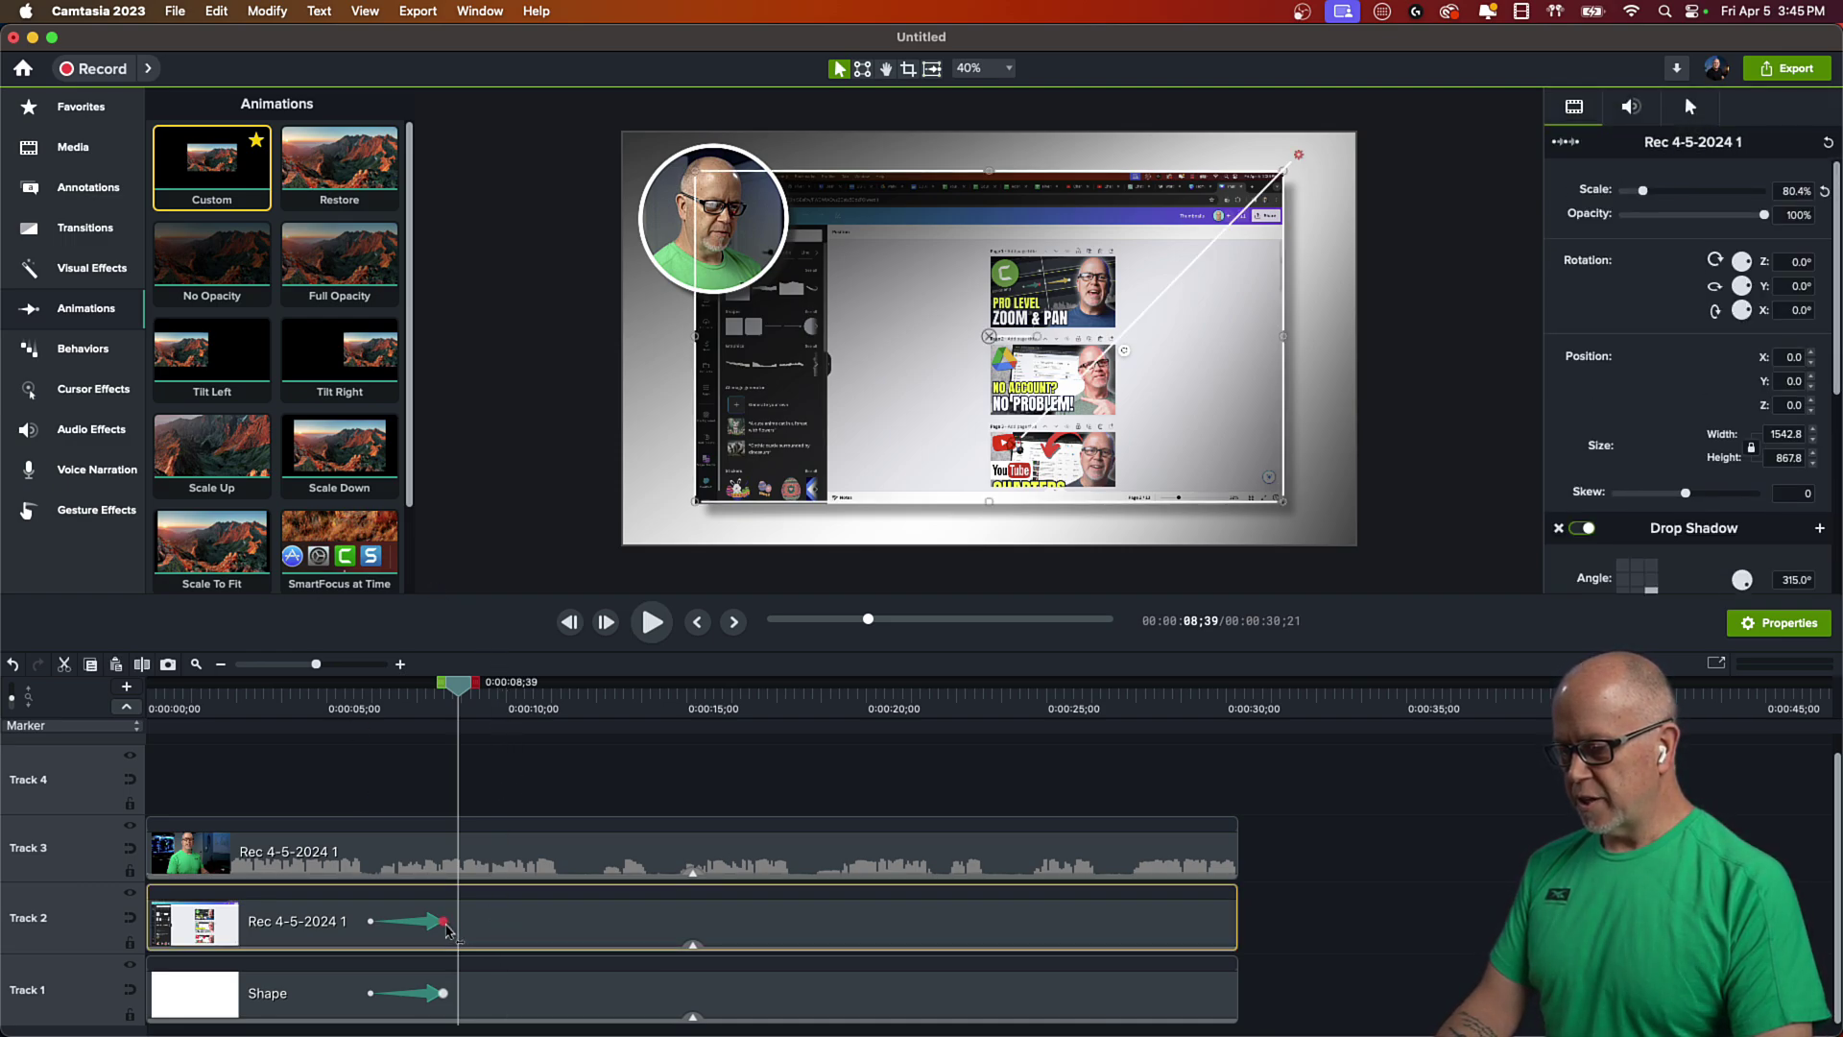
pyautogui.click(445, 923)
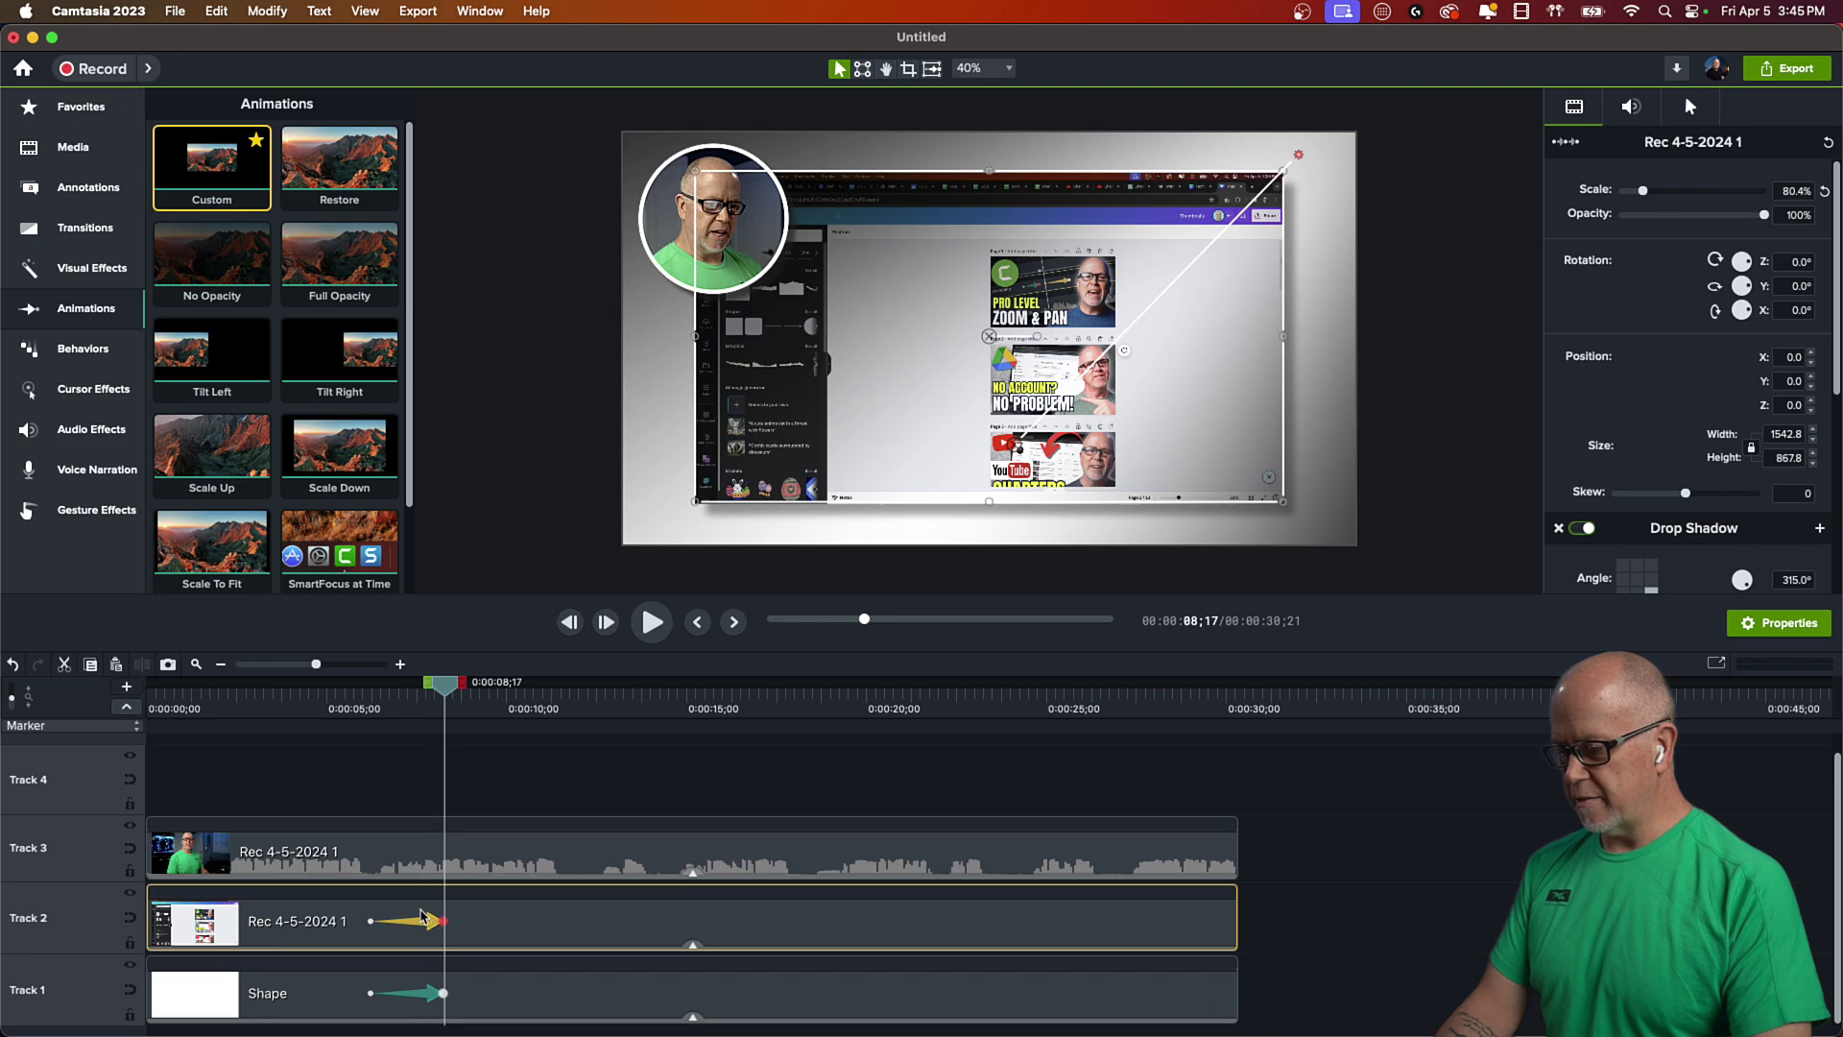
pyautogui.moveTo(317, 665); pyautogui.dragTo(318, 664)
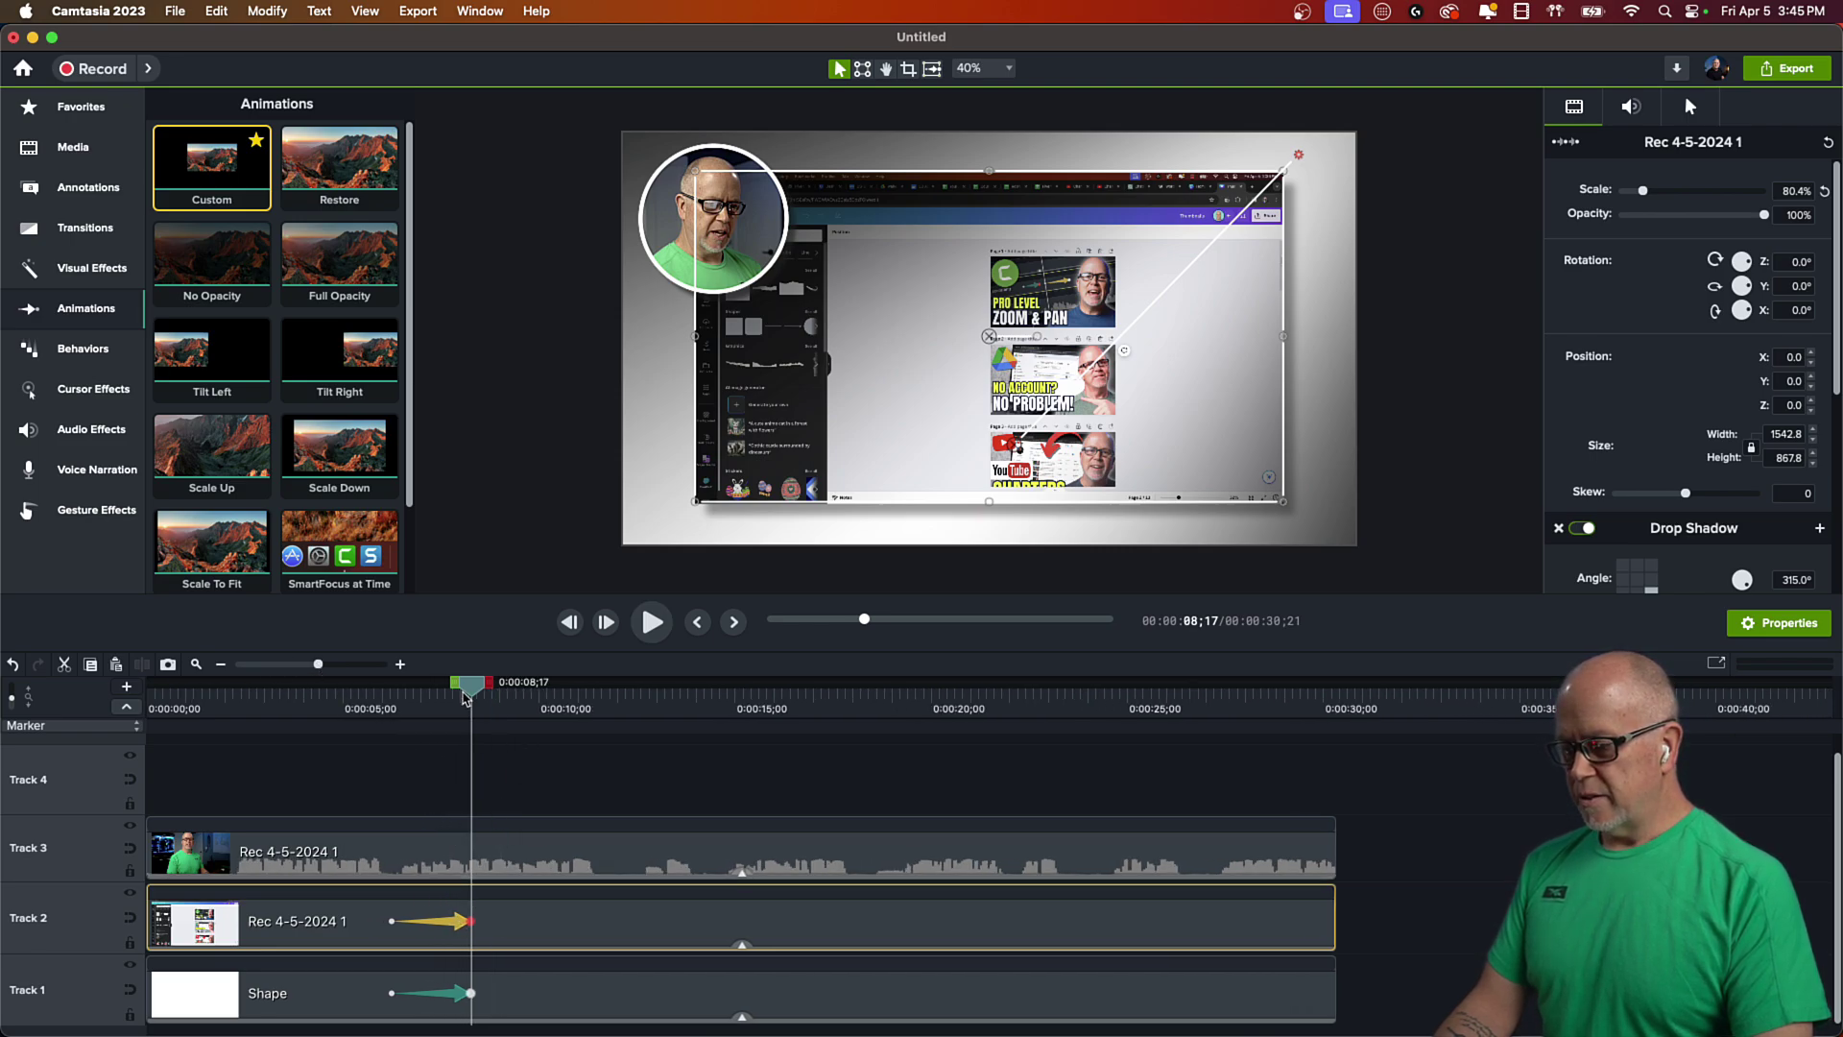
pyautogui.moveTo(470, 708); pyautogui.dragTo(389, 707)
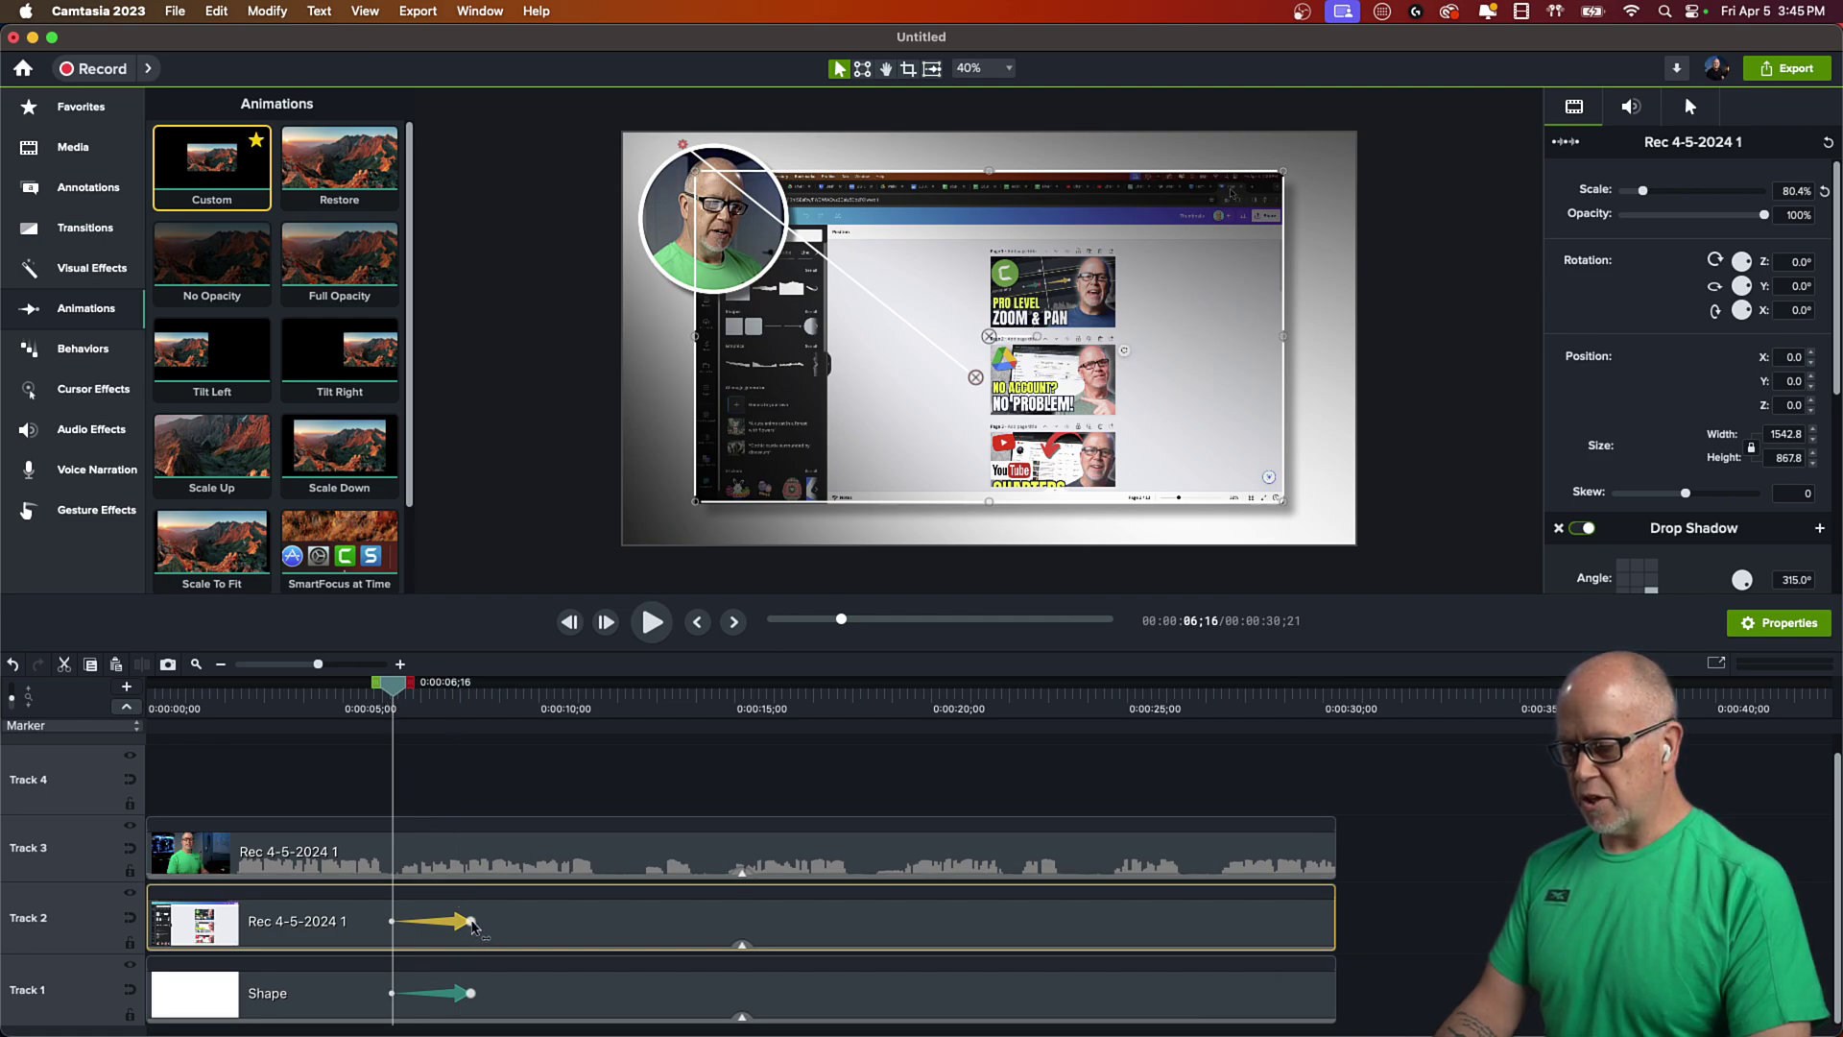
pyautogui.click(472, 922)
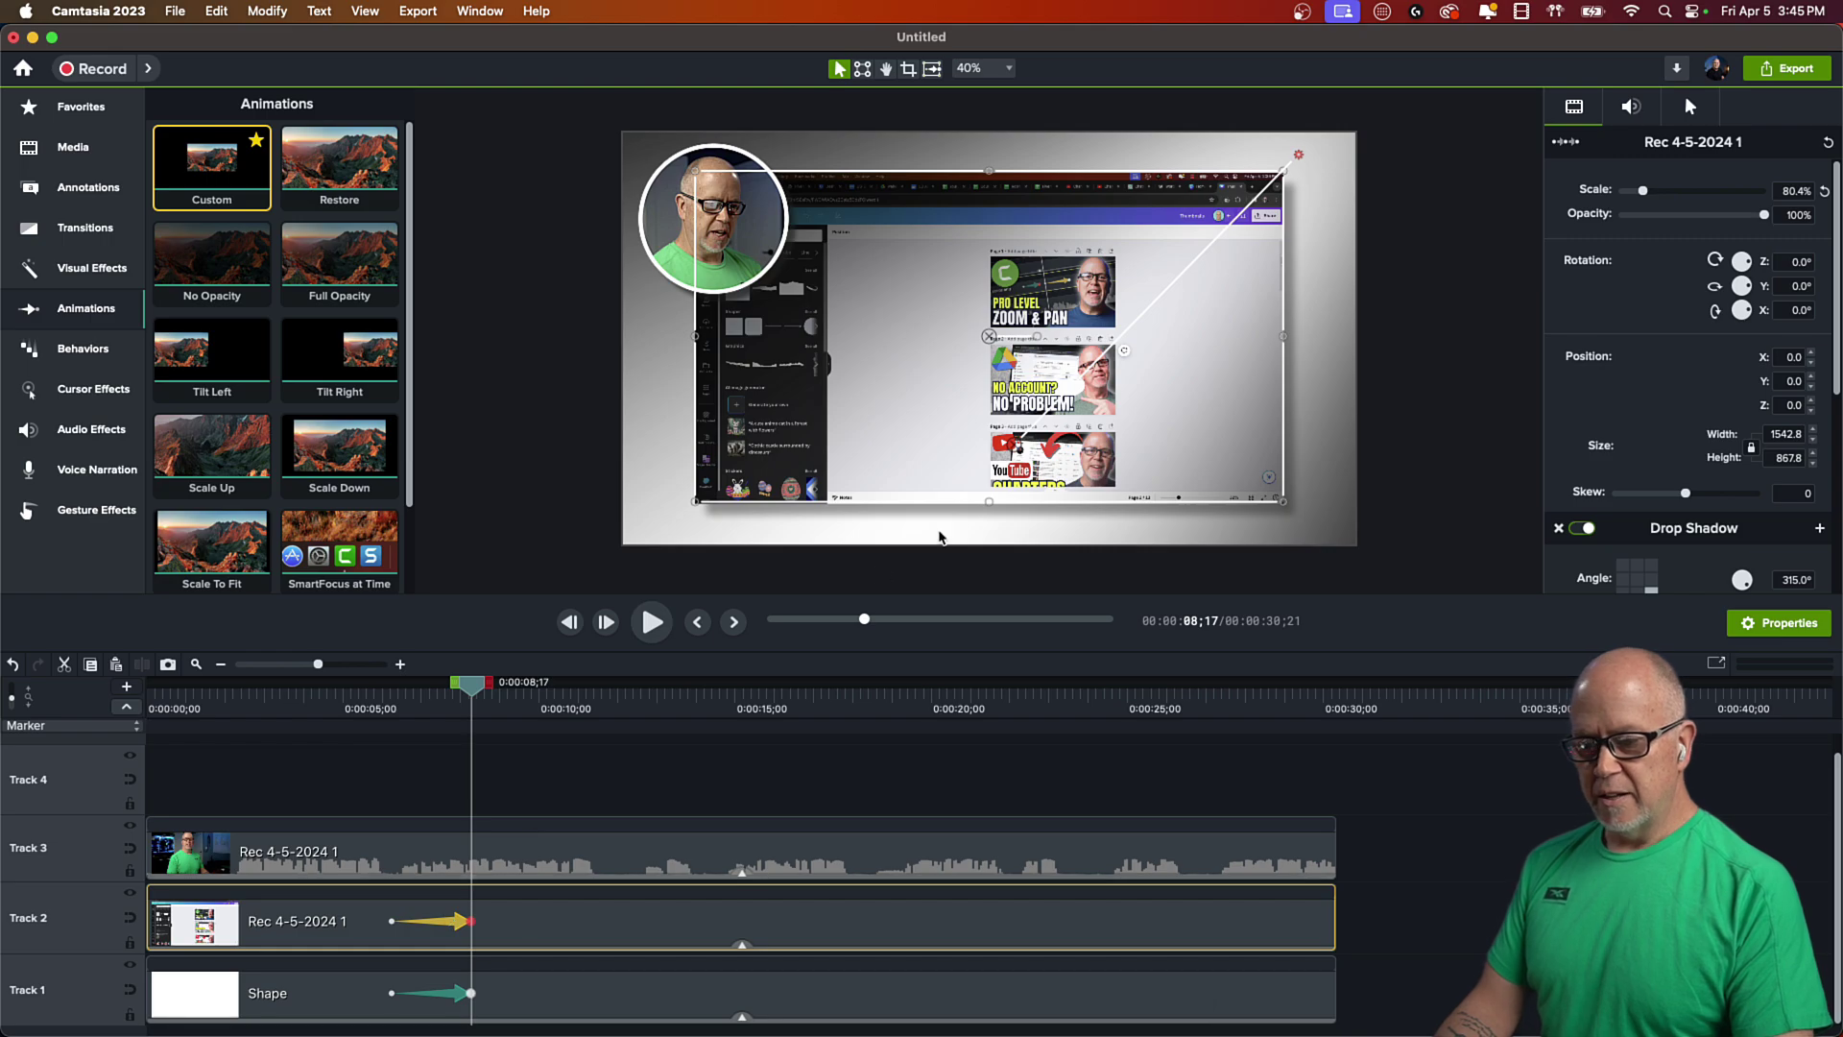
# - At the end of the screen clip's Custom animation, set its Drop Shadow angle to 225° and offset to +61
pyautogui.scroll(-1, 1711, 333)
pyautogui.scroll(-5, 1711, 333)
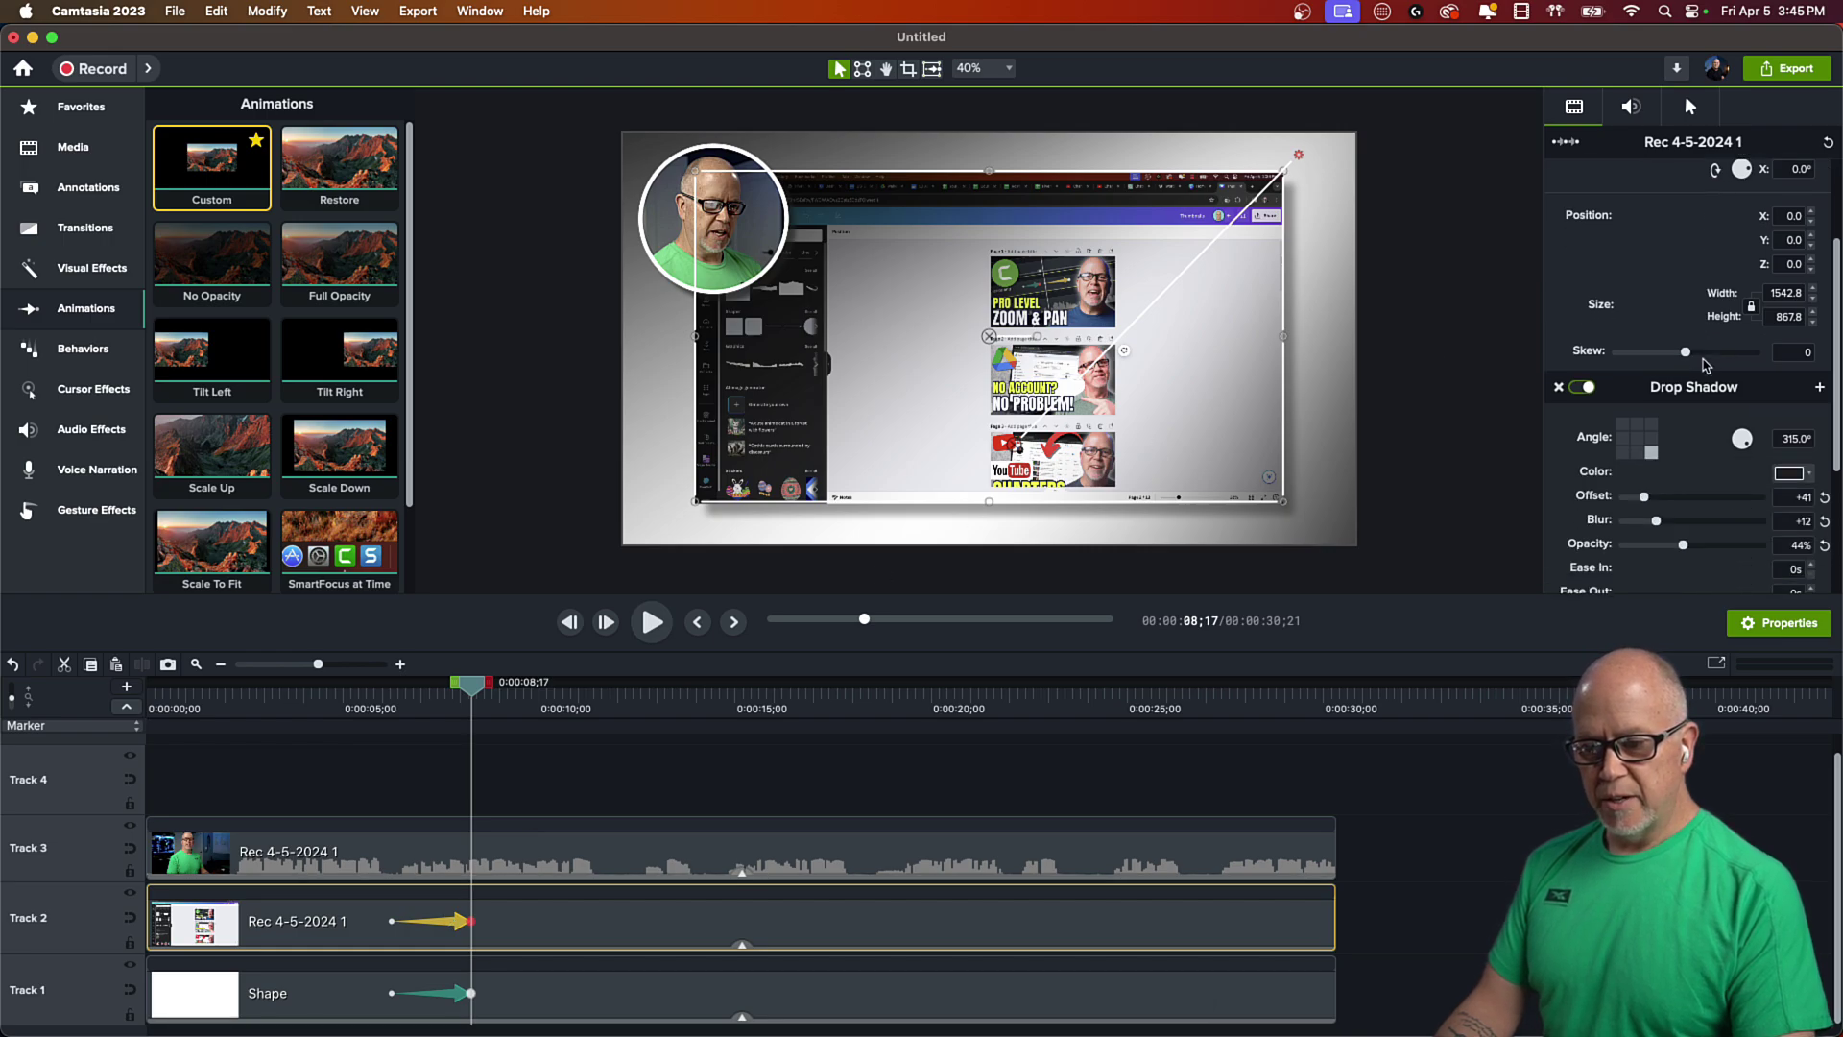
pyautogui.scroll(-1, 1711, 370)
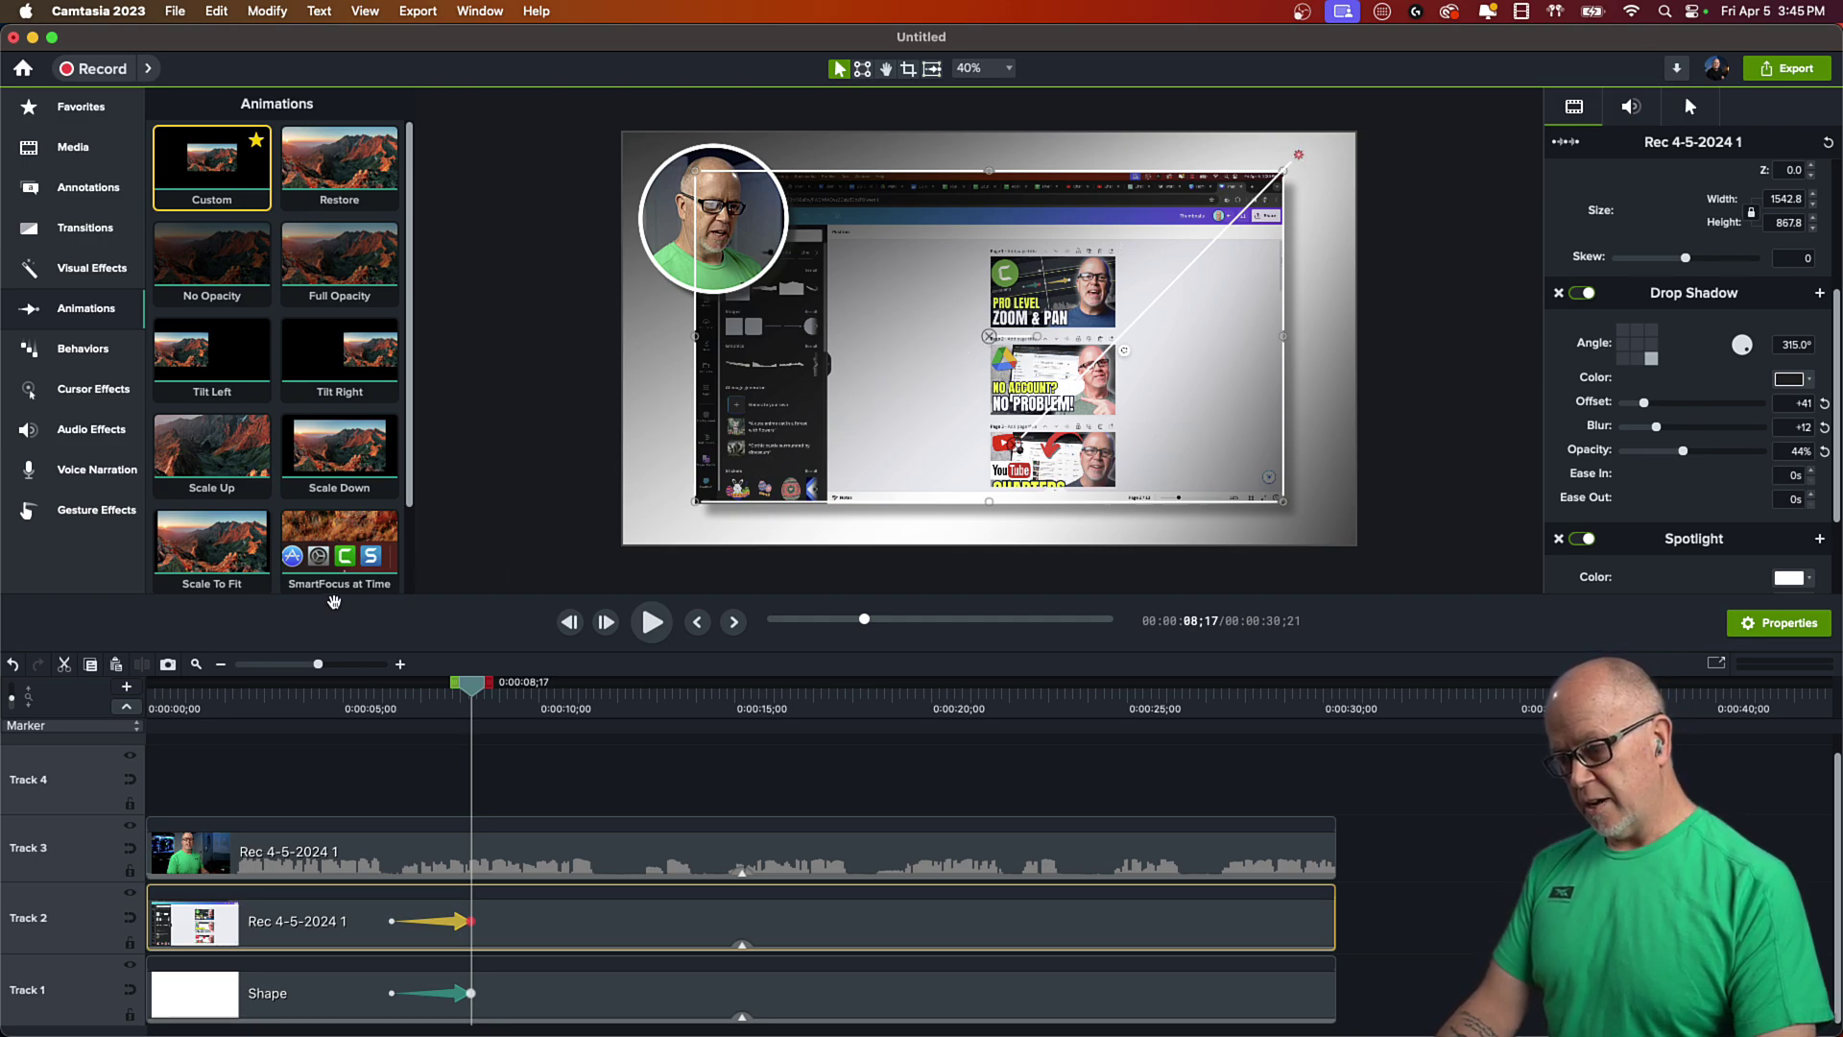
pyautogui.click(1622, 360)
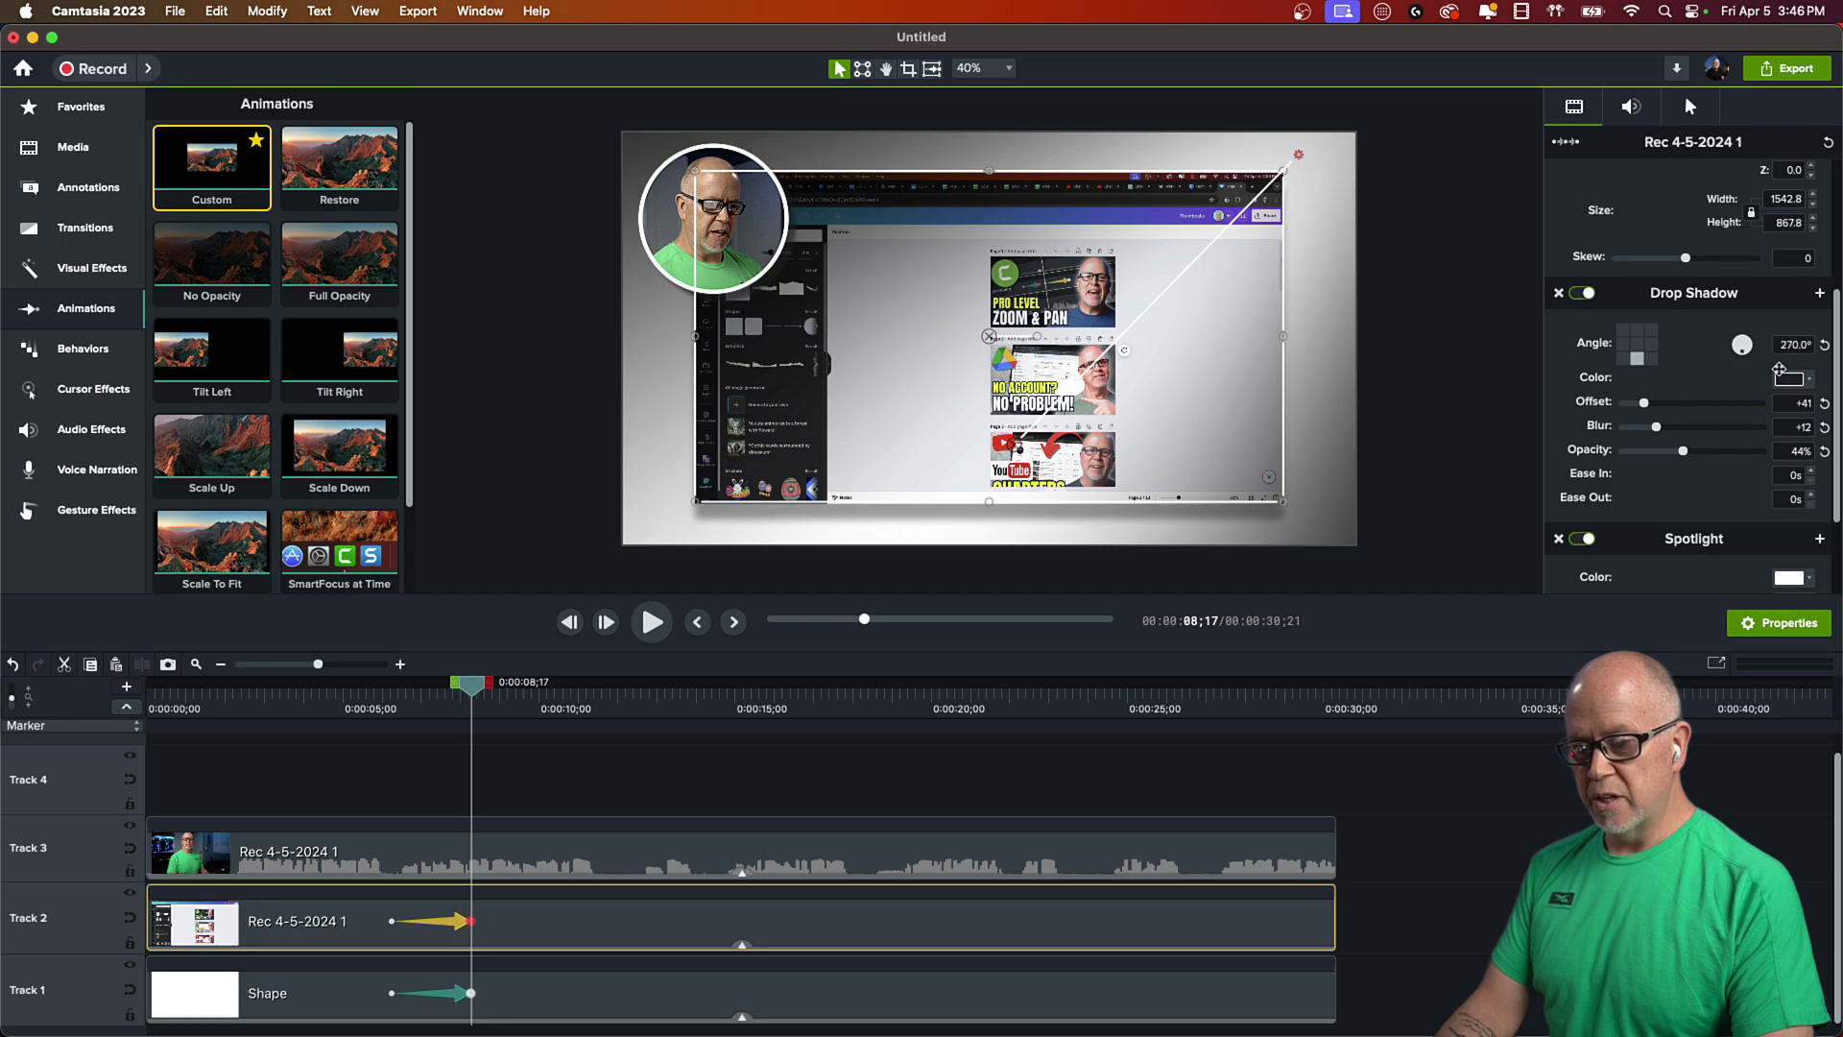
pyautogui.moveTo(1733, 365); pyautogui.dragTo(1656, 407)
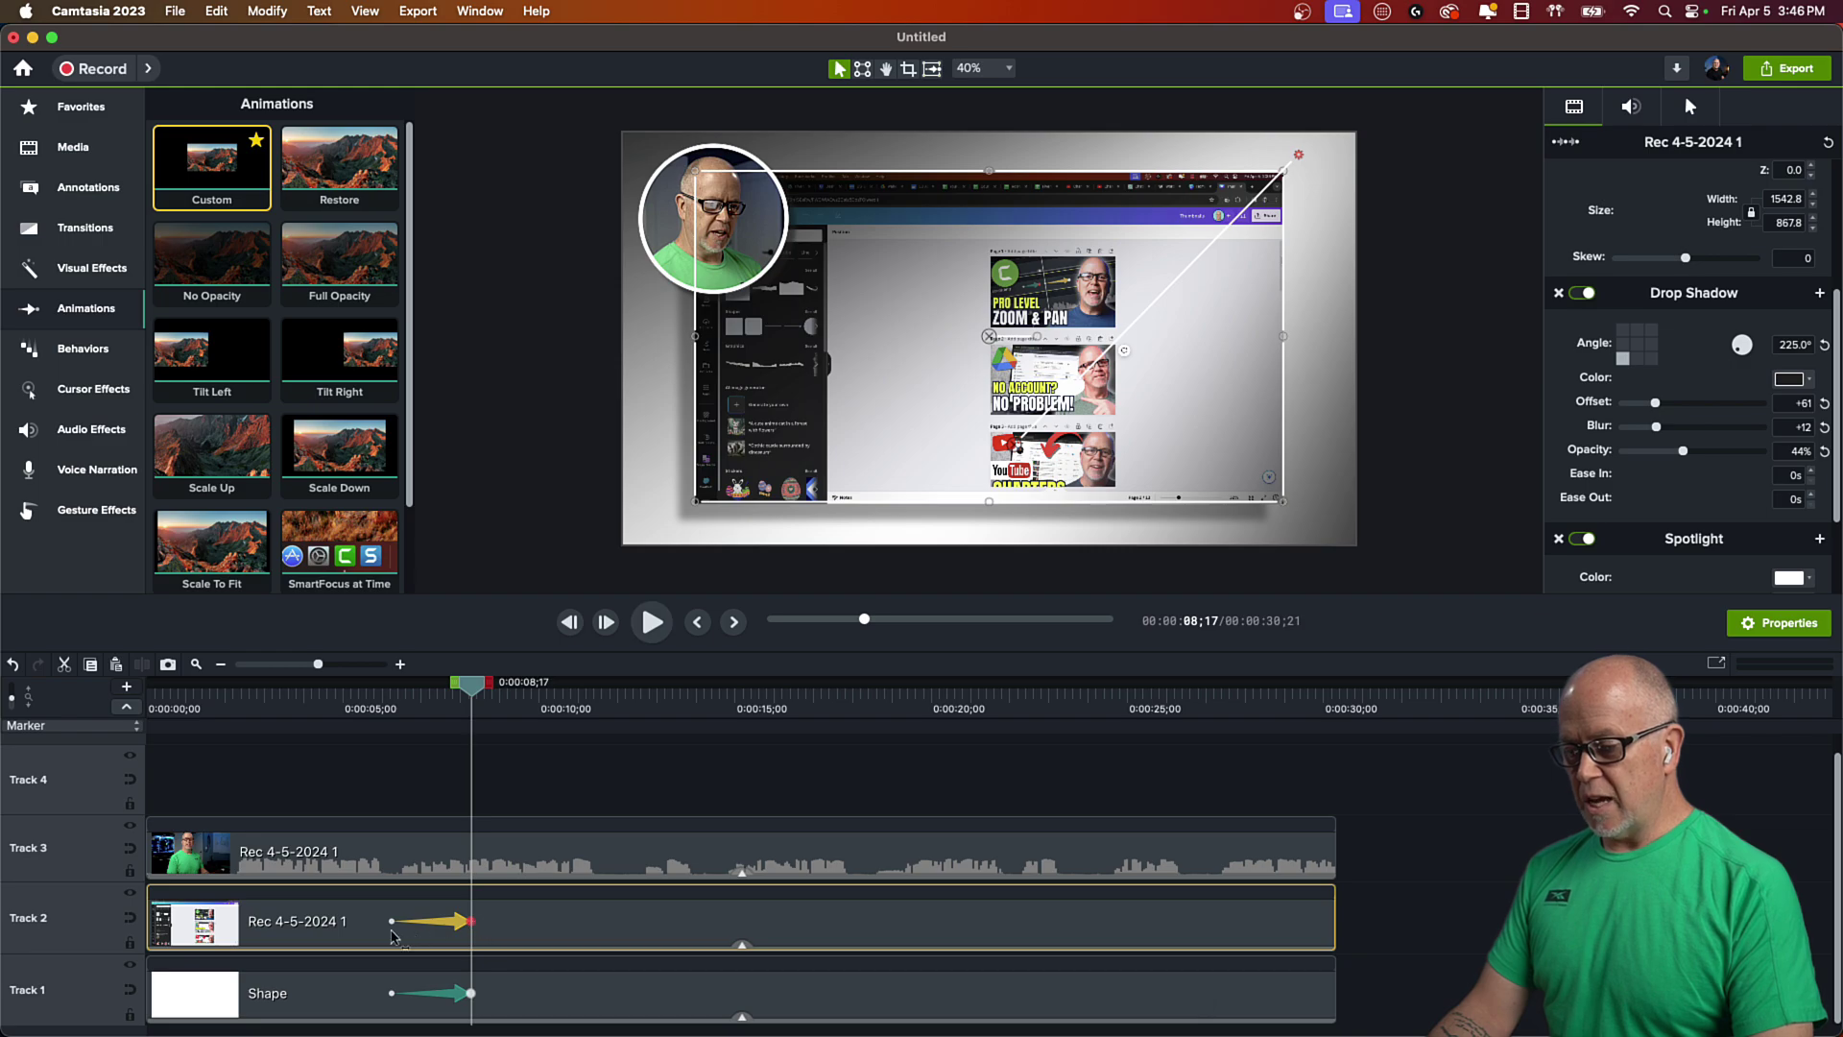
# - Preview the animated drop shadow and Spotlights by playing the timeline from about 0:00:05;46 to 0:00:08;43
pyautogui.click(392, 922)
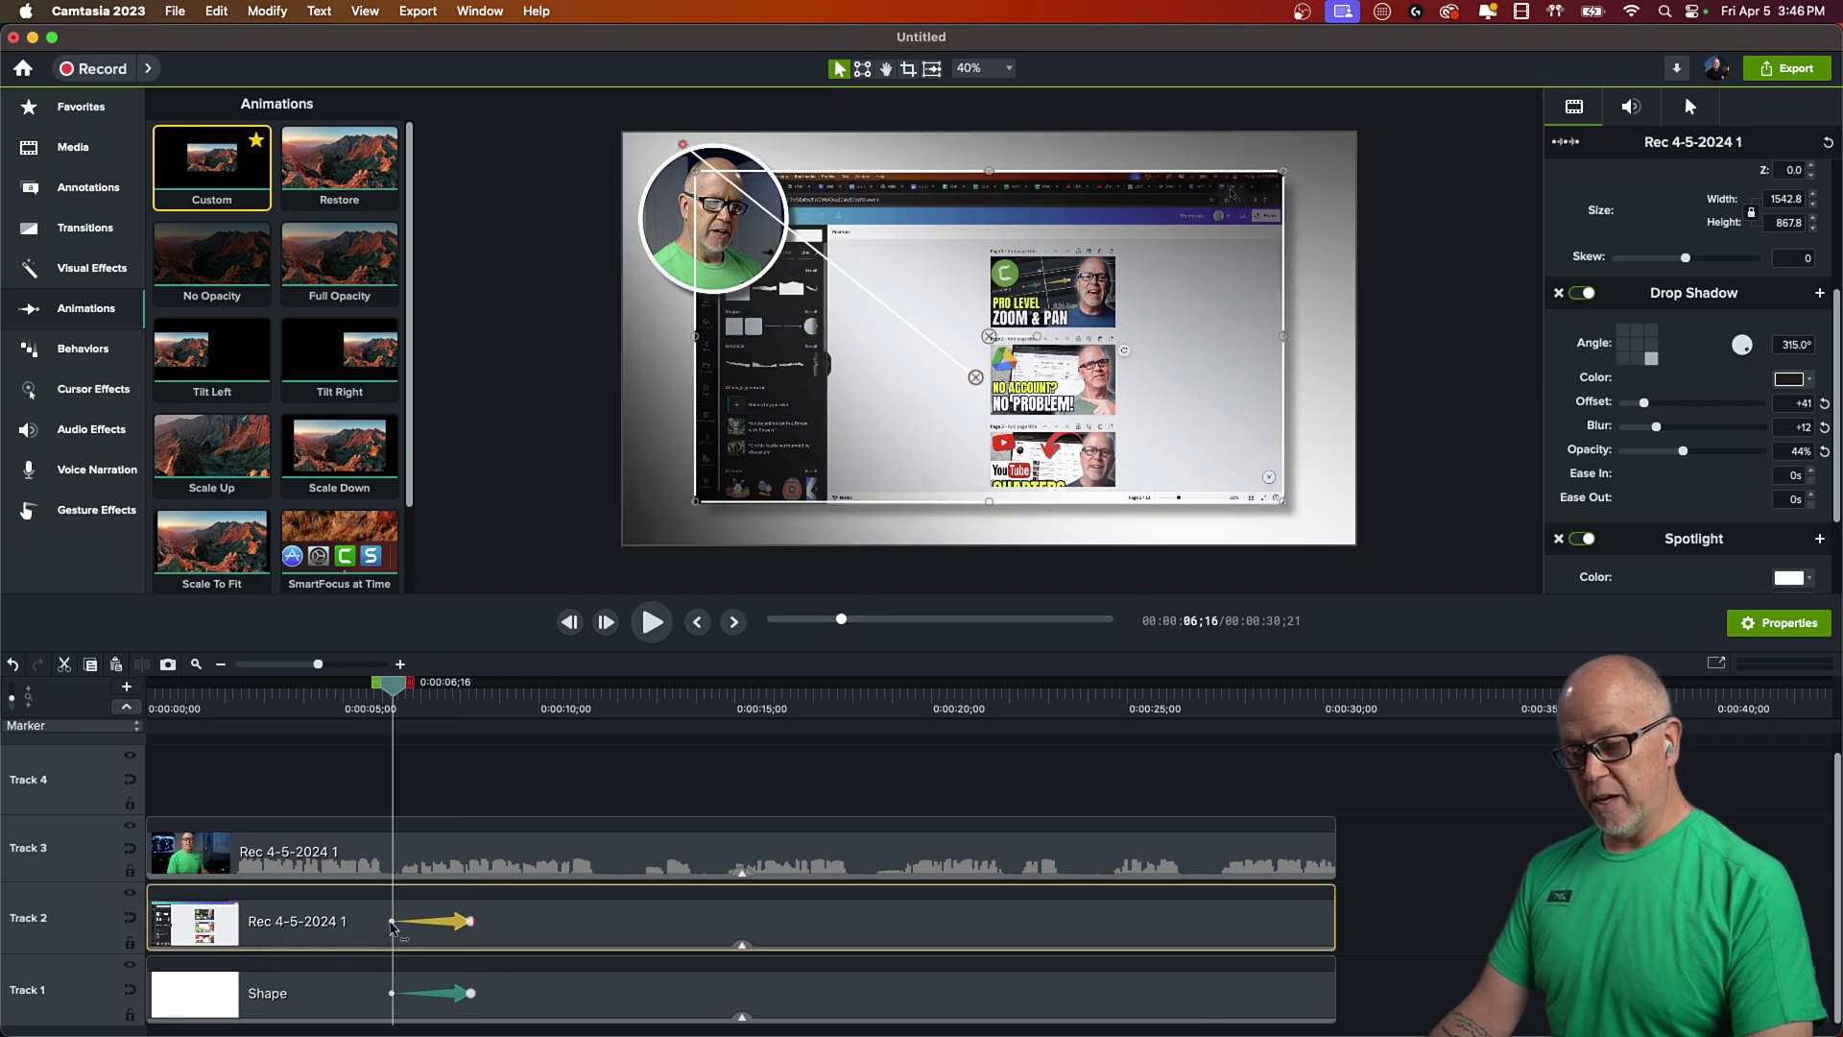
pyautogui.click(371, 693)
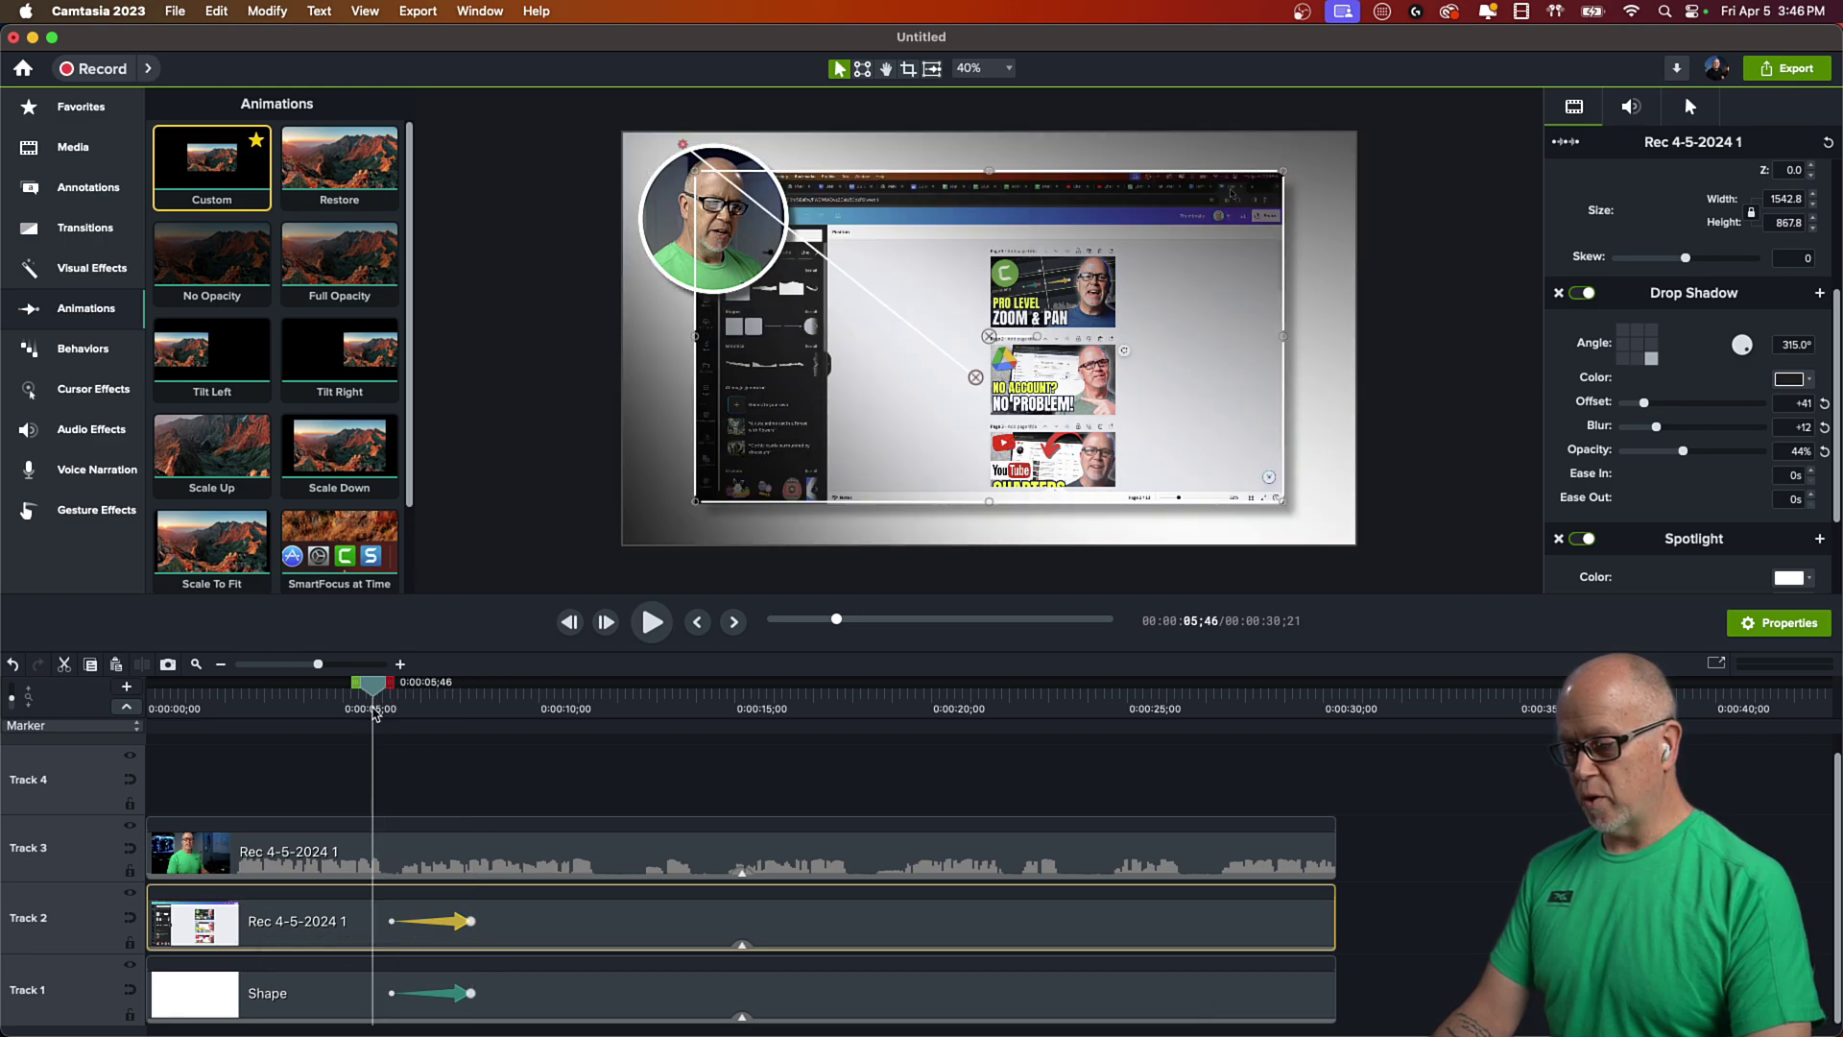
pyautogui.press('space')
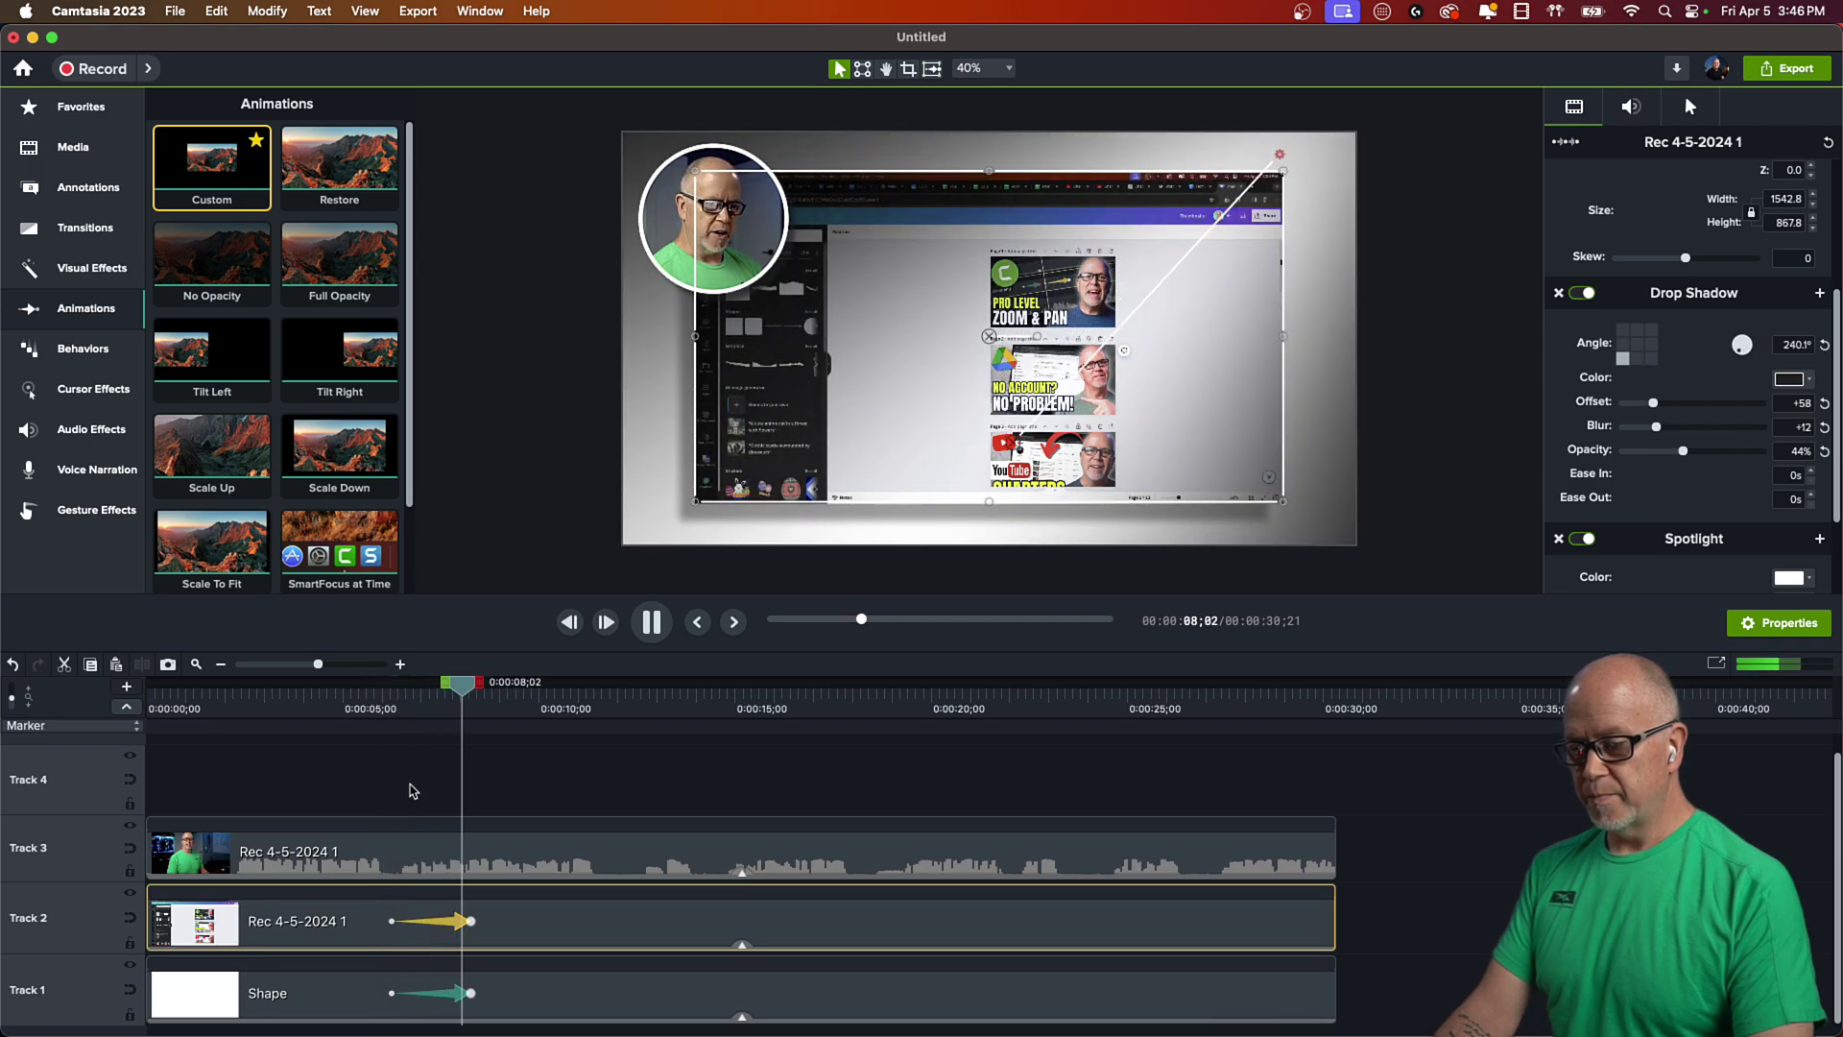
pyautogui.press('space')
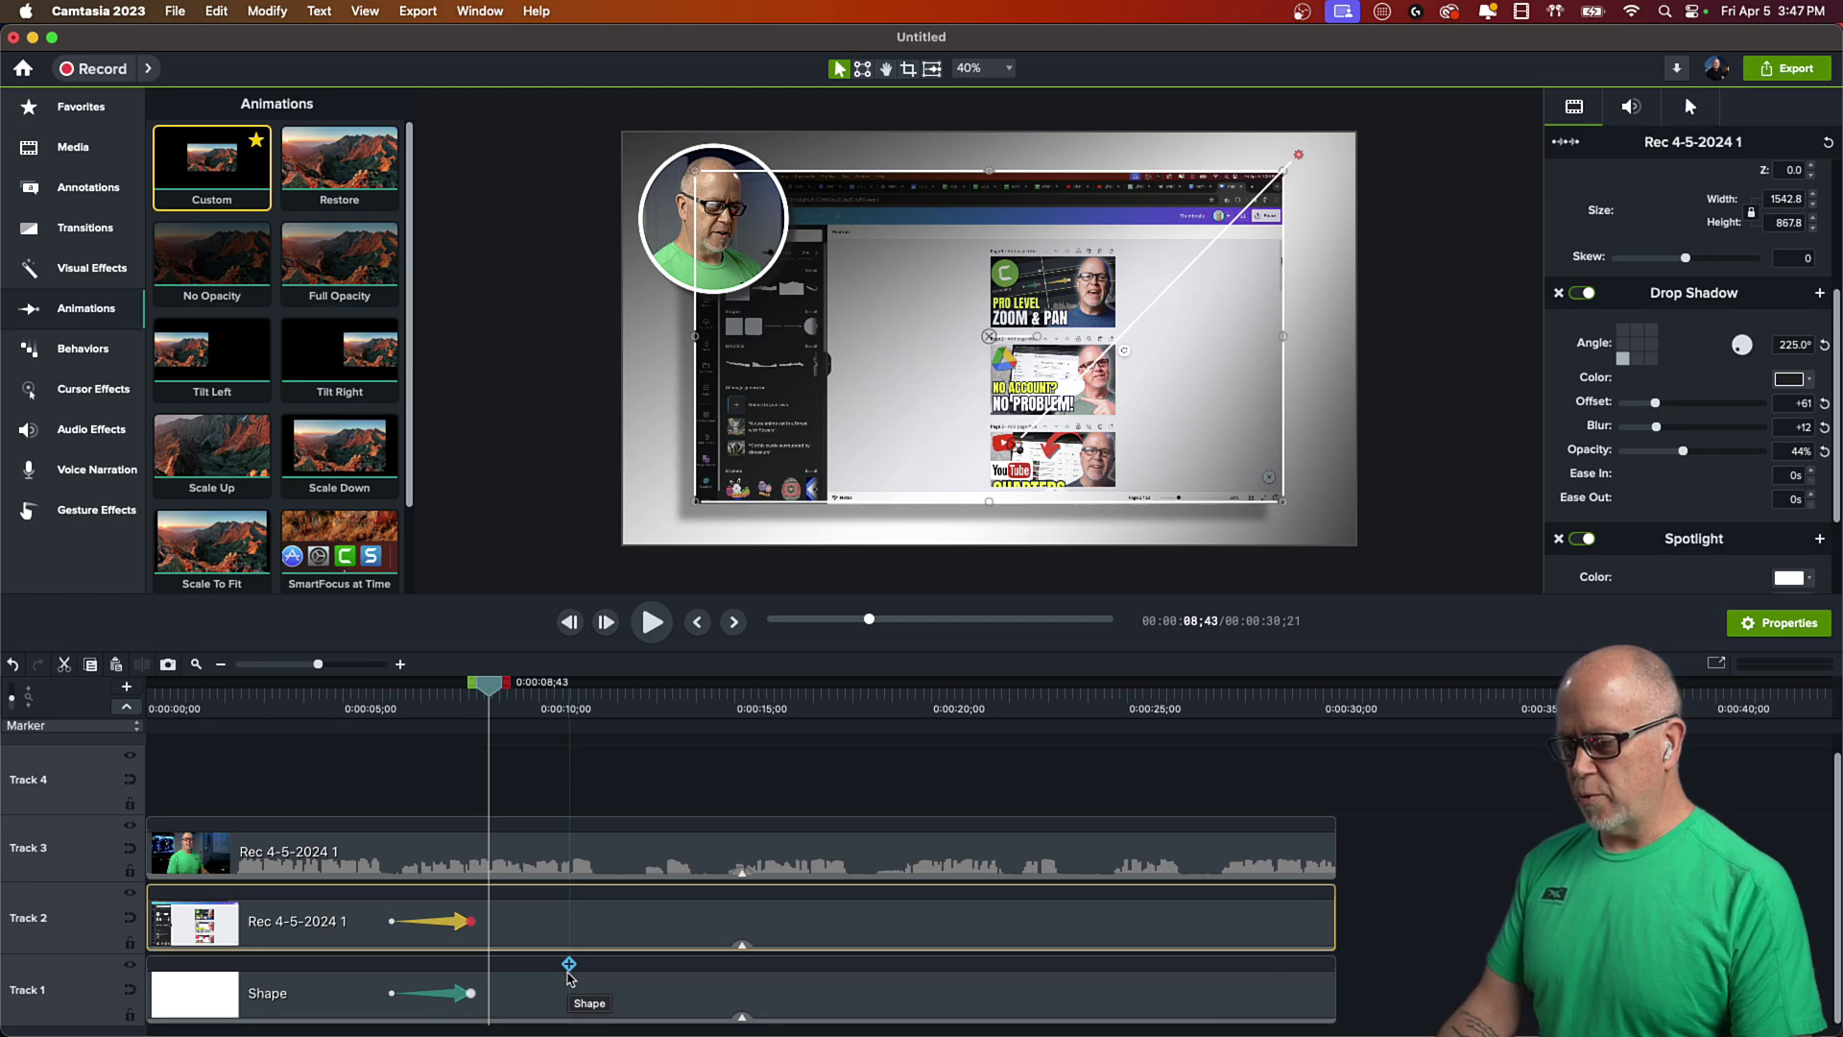
# - Add a second Custom animation to the screen clip on Track 2, ending at about 0:00:13;17
pyautogui.moveTo(491, 696); pyautogui.dragTo(632, 737)
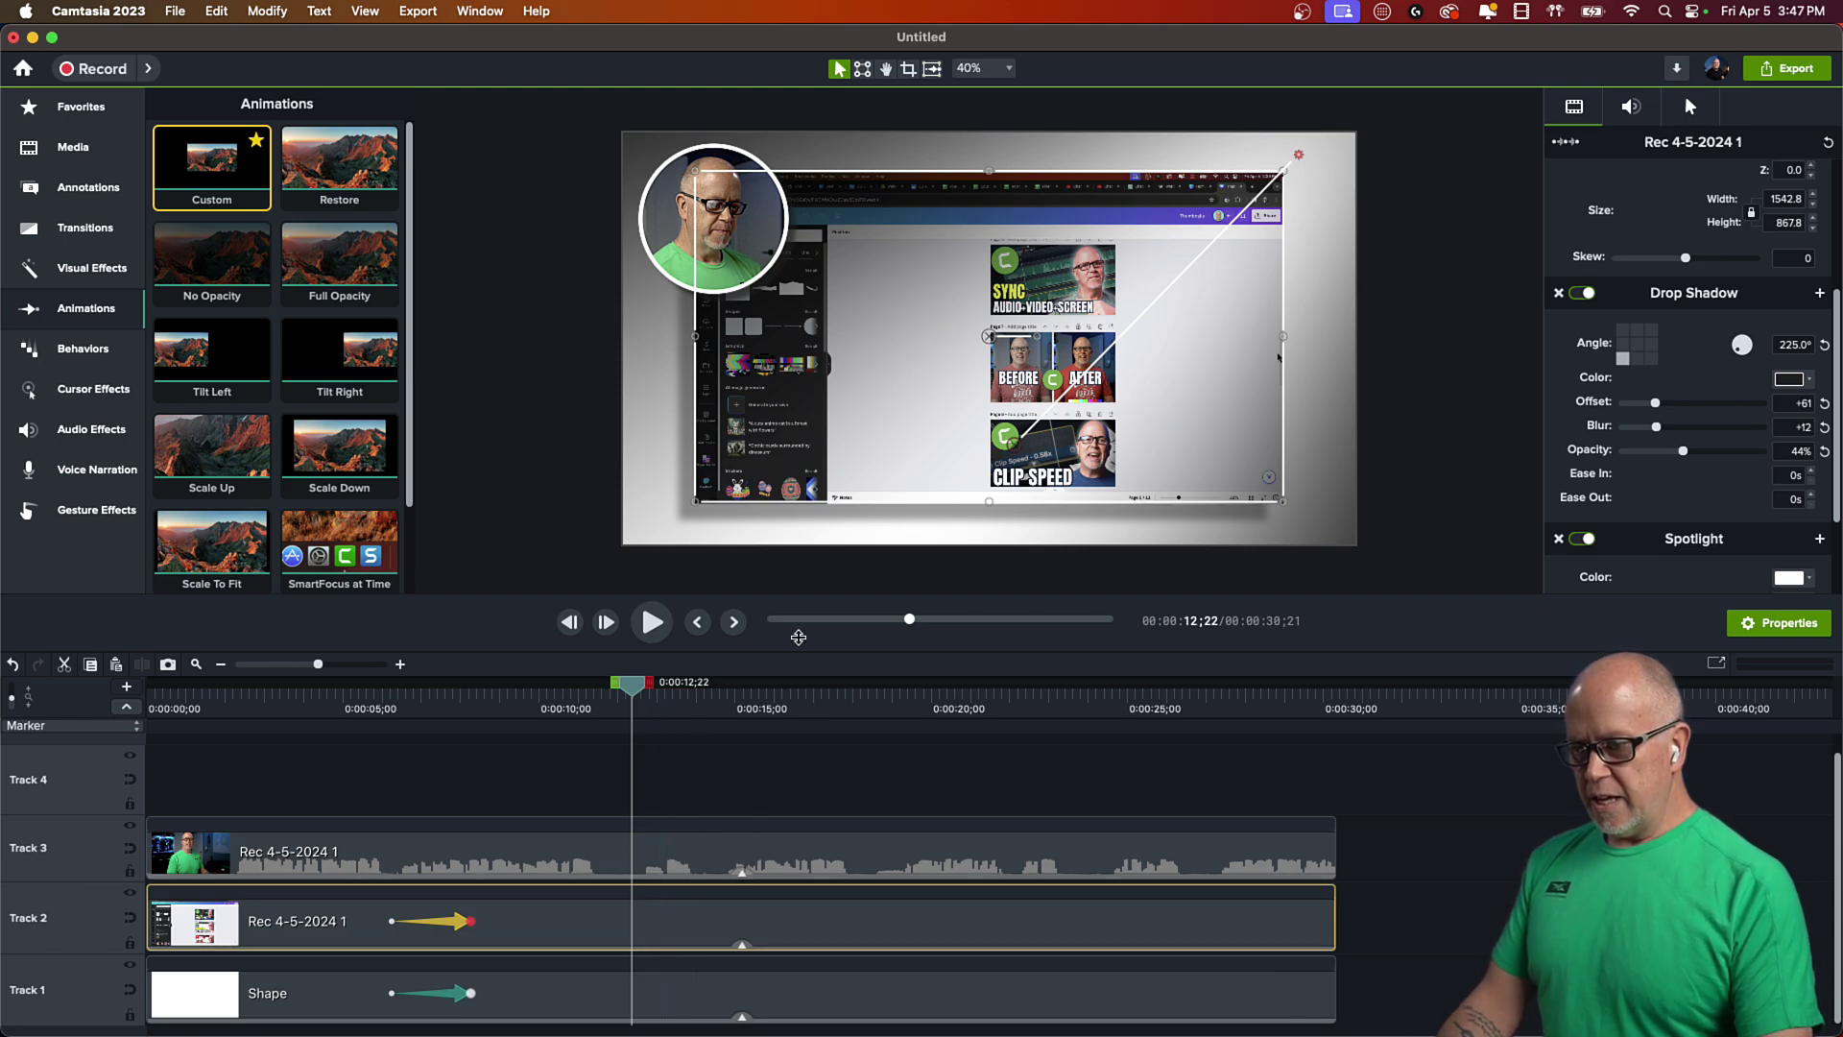
pyautogui.click(695, 788)
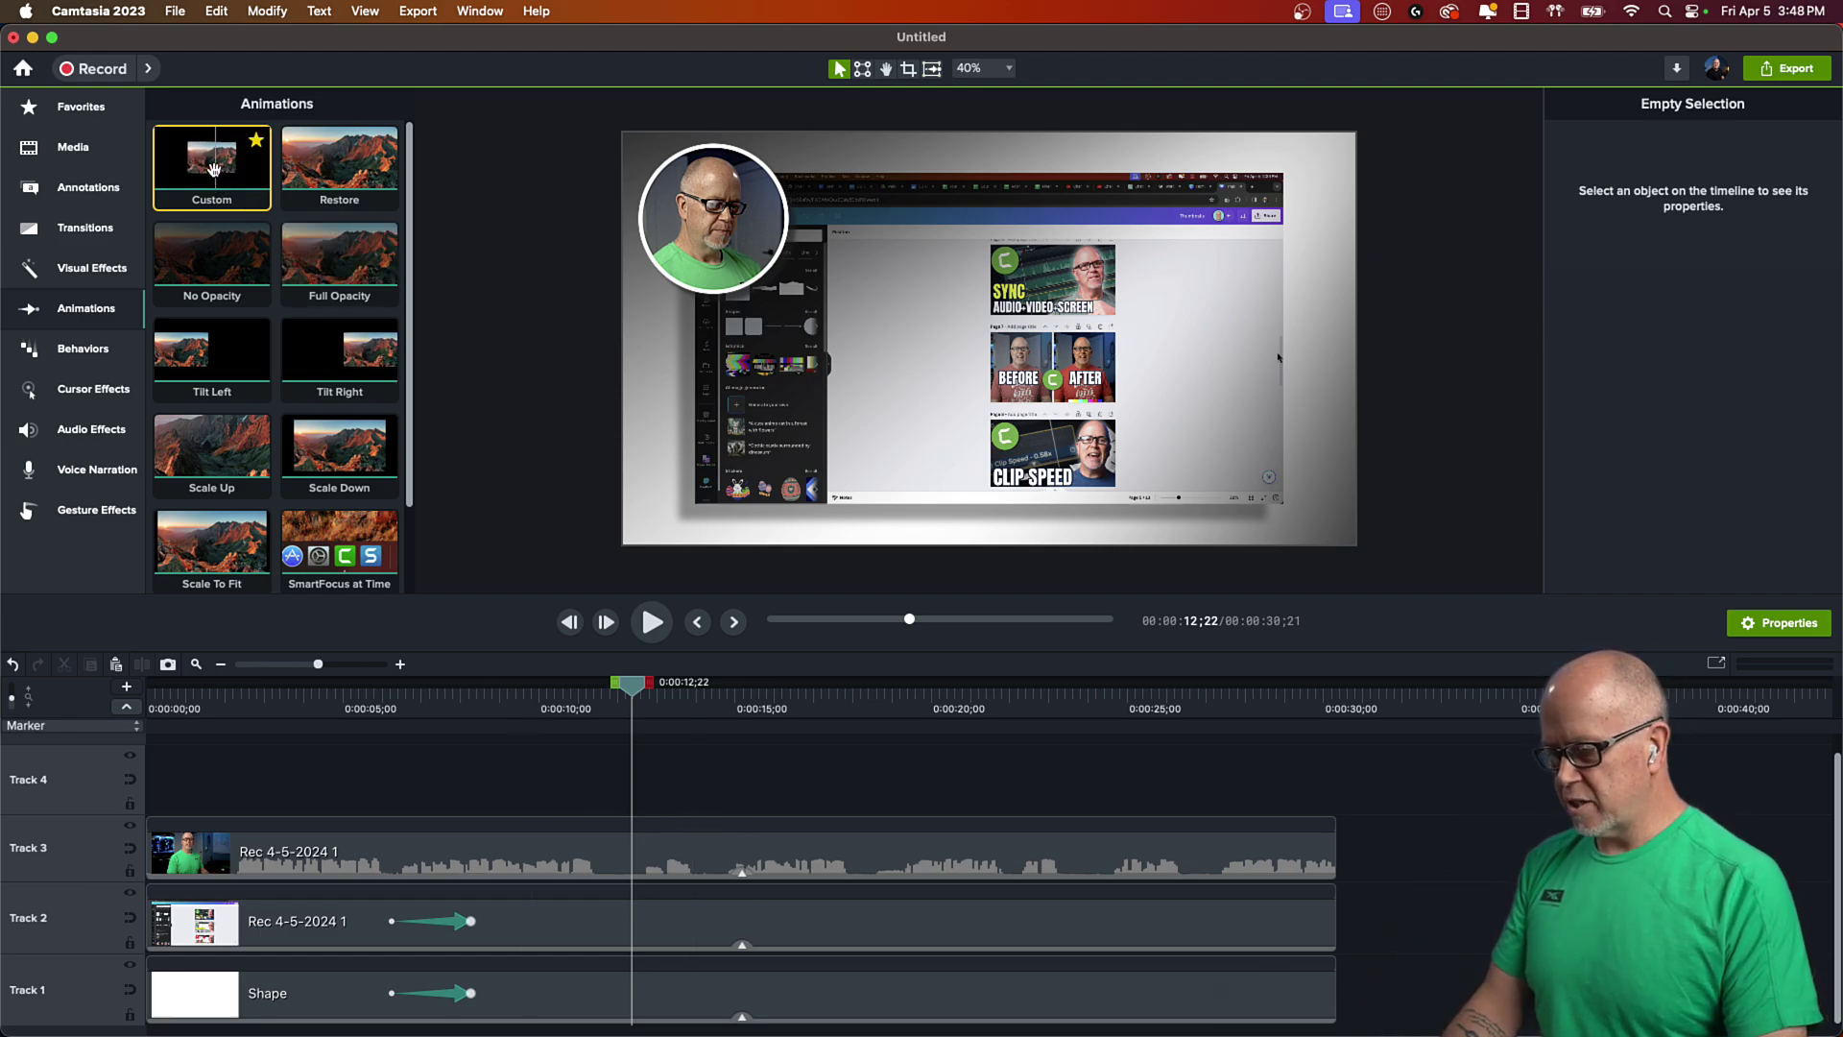
pyautogui.moveTo(215, 171); pyautogui.dragTo(669, 924)
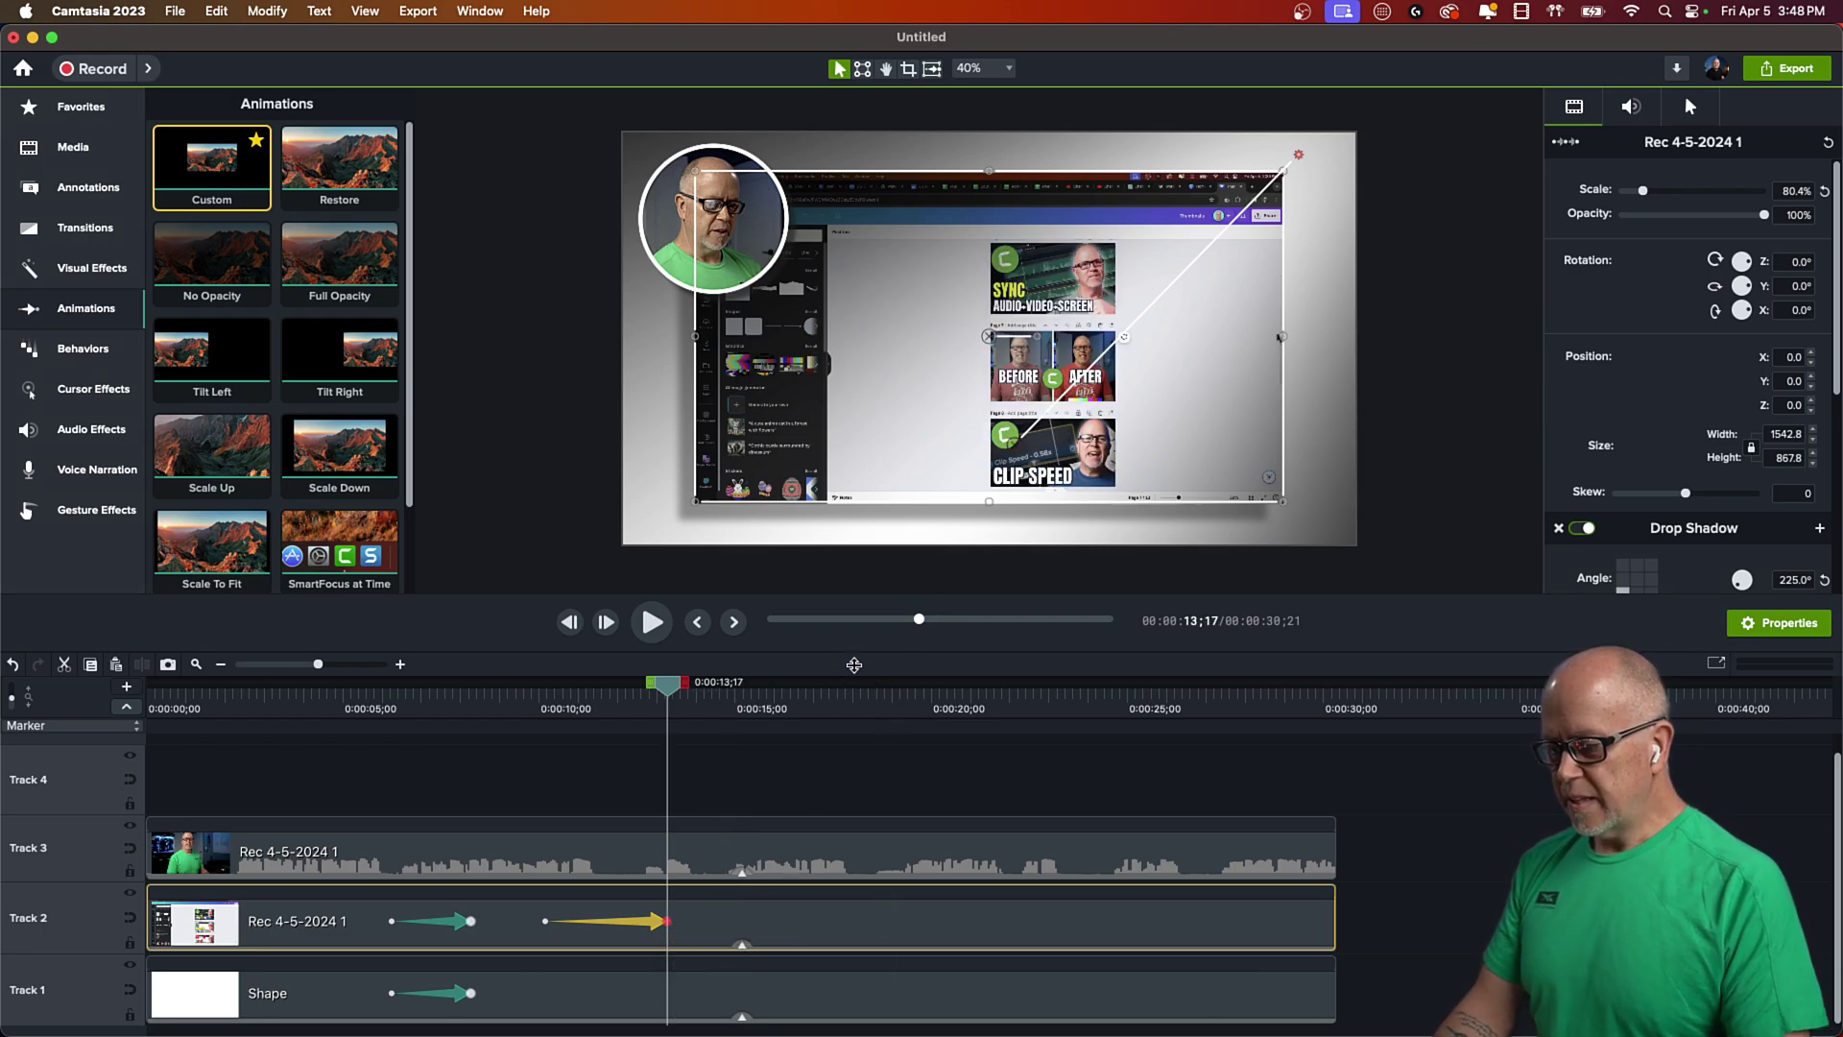
# - Disable canvas snapping and rotate the screen clip at the second animation's end to Z -15°, Y -45° and X -12°
pyautogui.moveTo(843, 658); pyautogui.dragTo(843, 724)
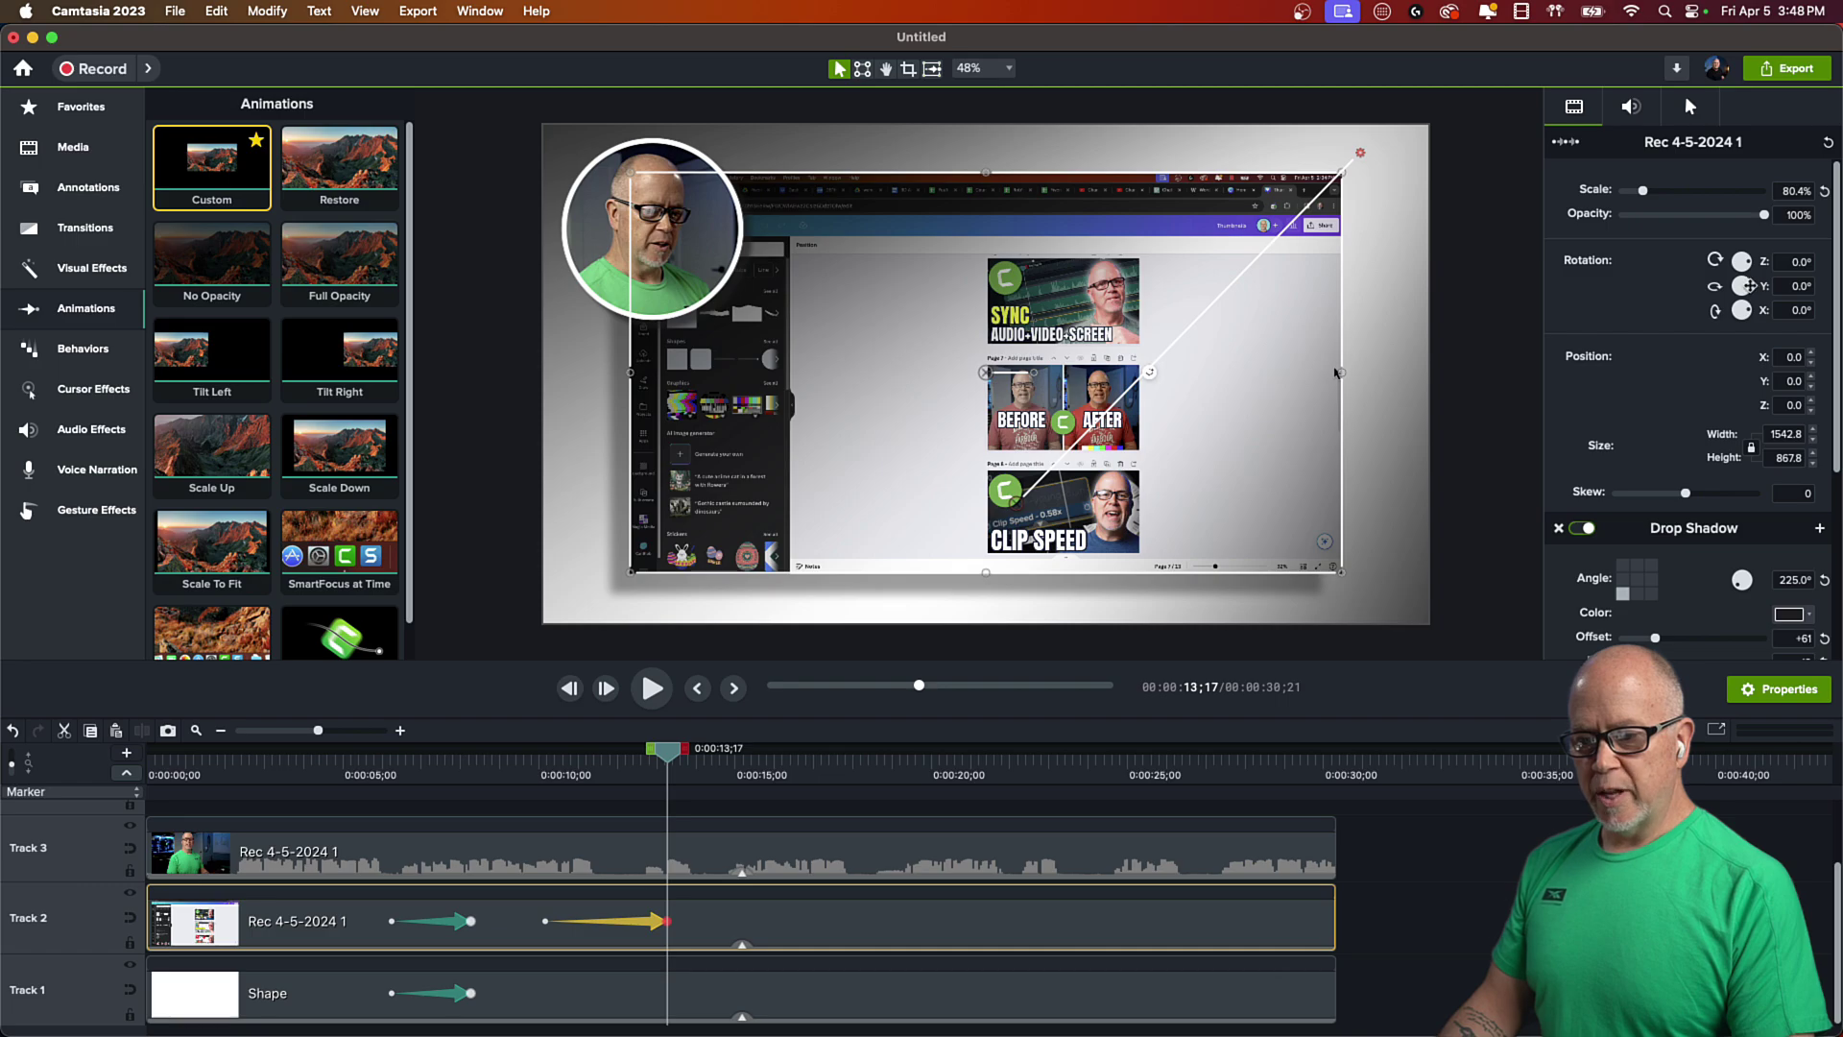
pyautogui.moveTo(1753, 286)
pyautogui.mouseDown()
pyautogui.moveTo(1732, 330)
pyautogui.moveTo(1754, 274)
pyautogui.moveTo(1763, 307)
pyautogui.mouseUp()
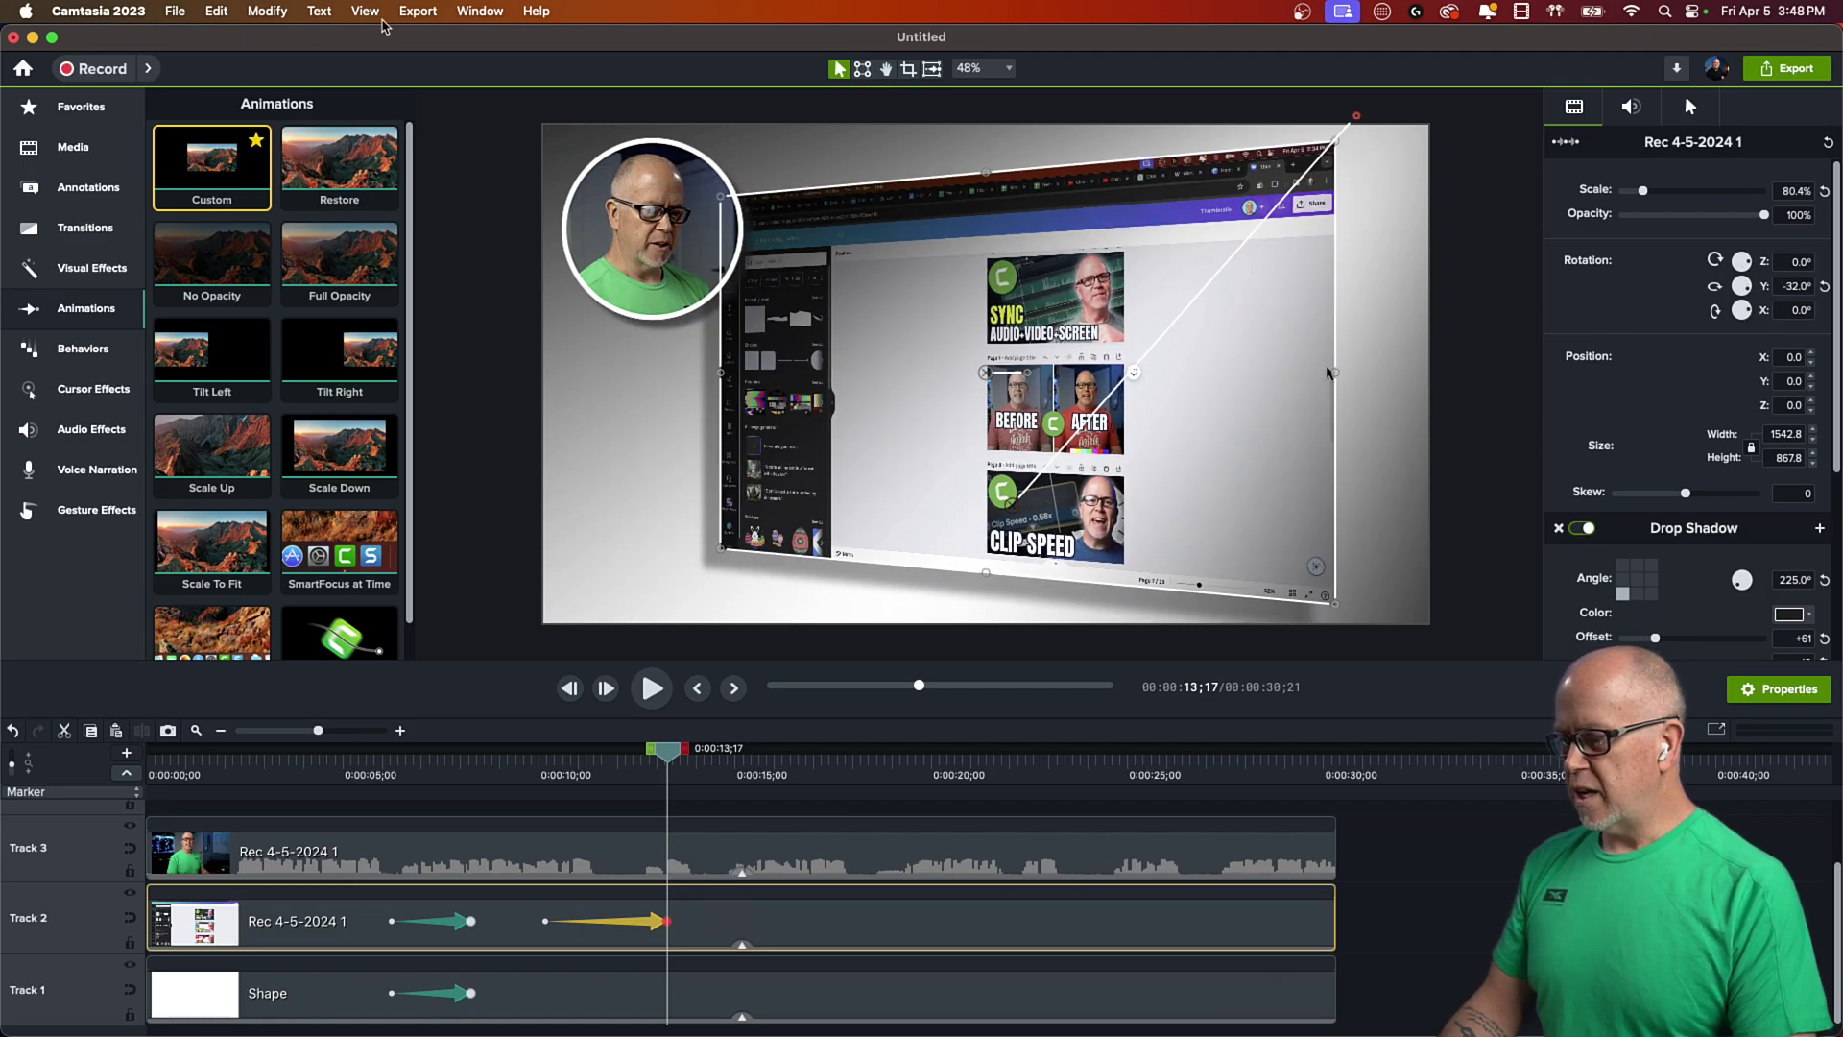
pyautogui.click(363, 11)
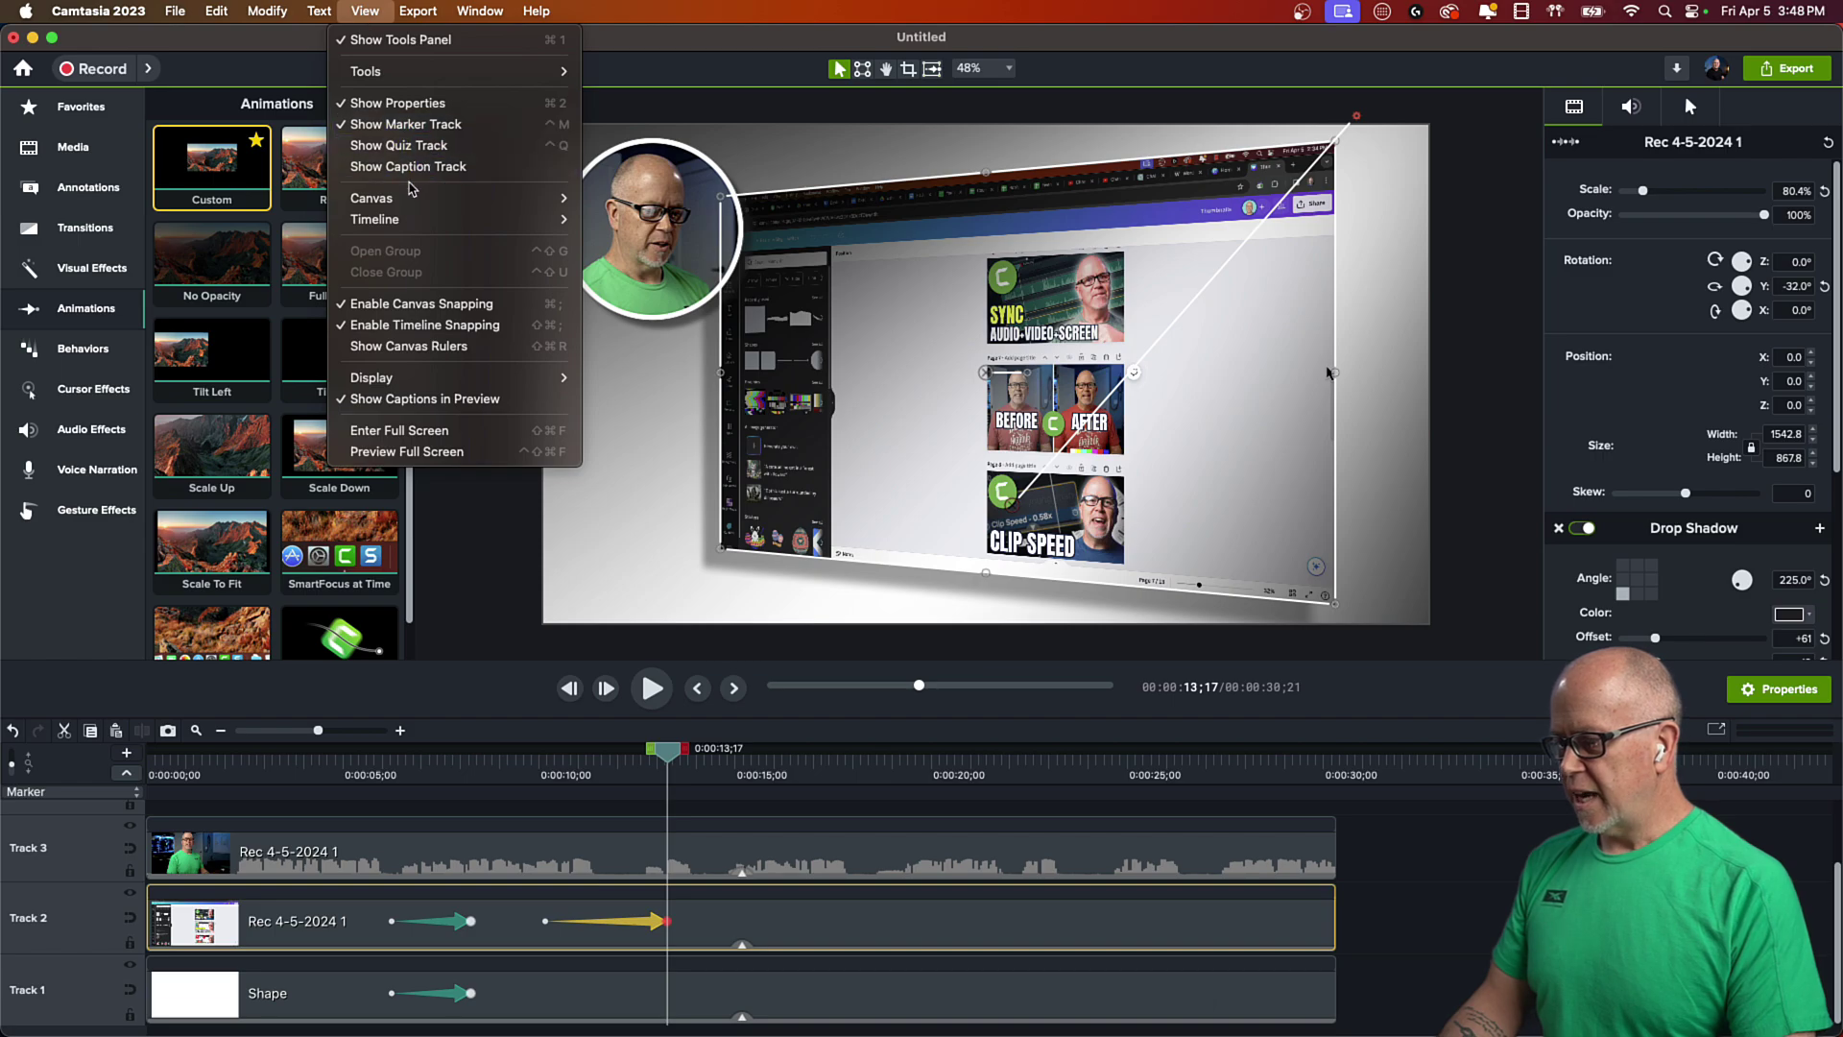
pyautogui.click(420, 305)
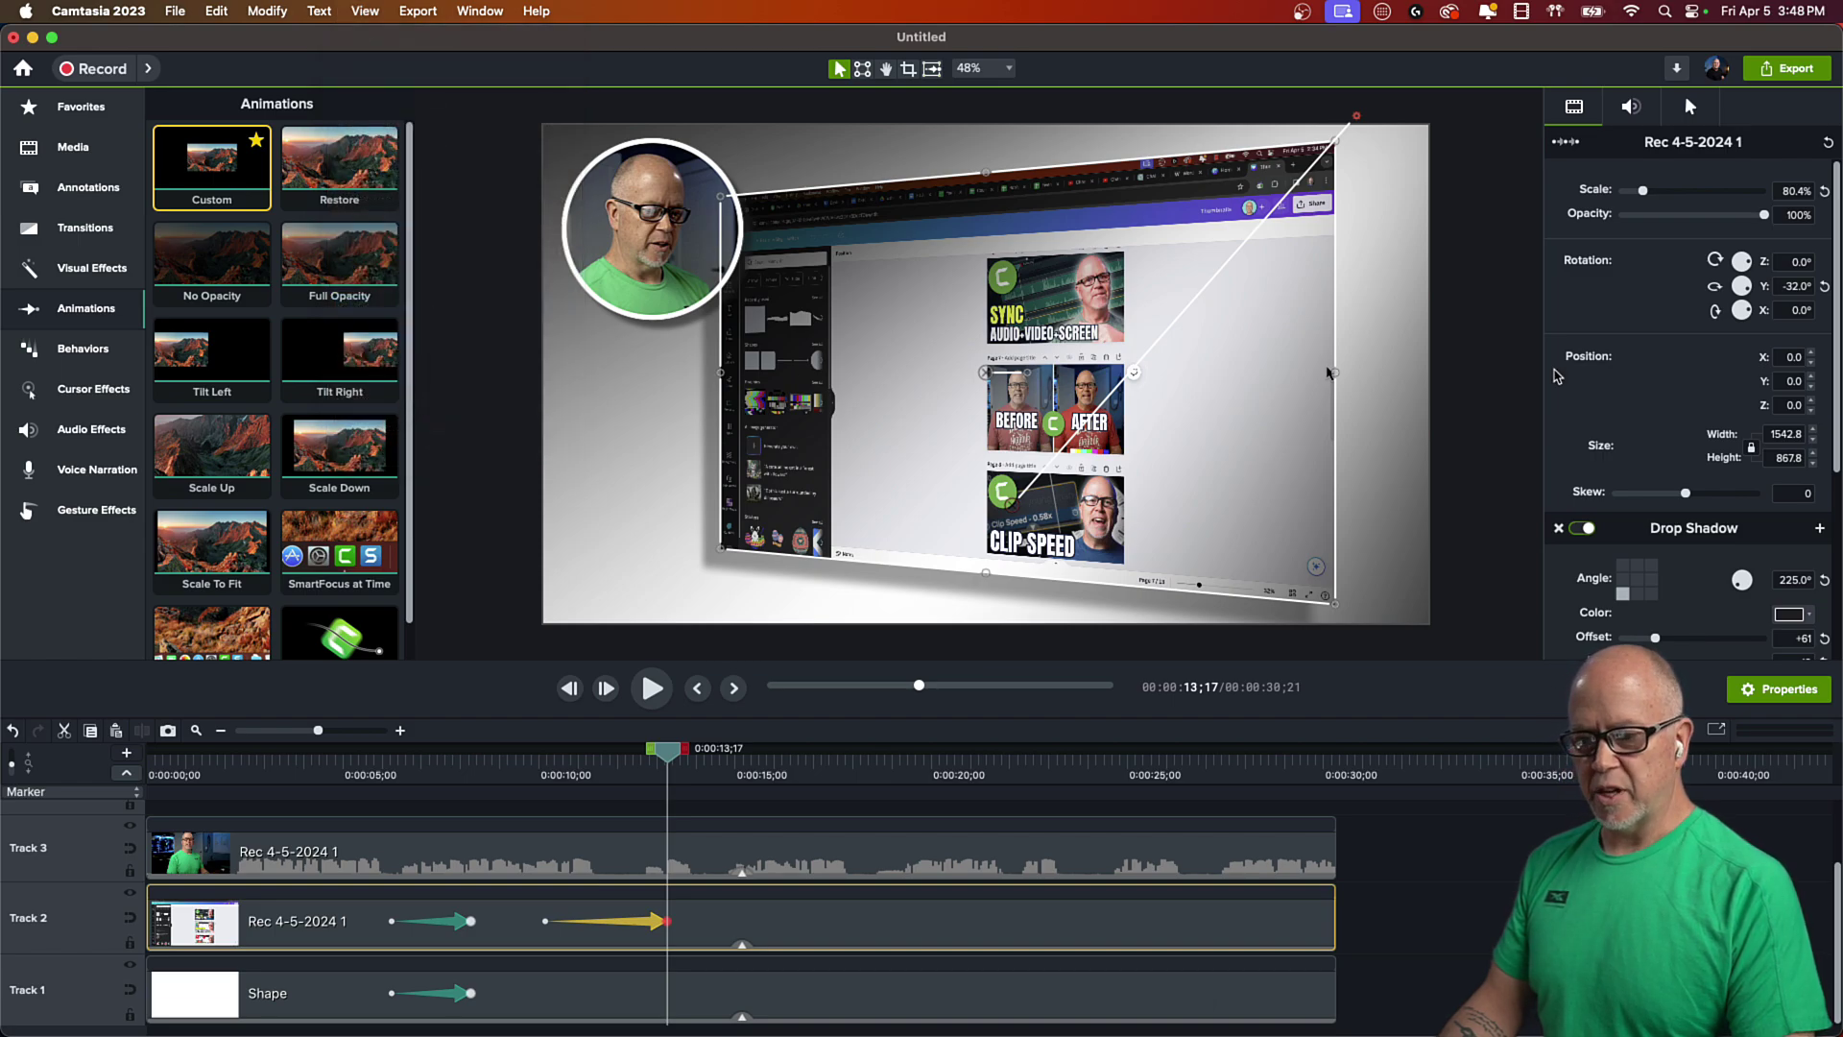
pyautogui.moveTo(1743, 286); pyautogui.dragTo(1738, 303)
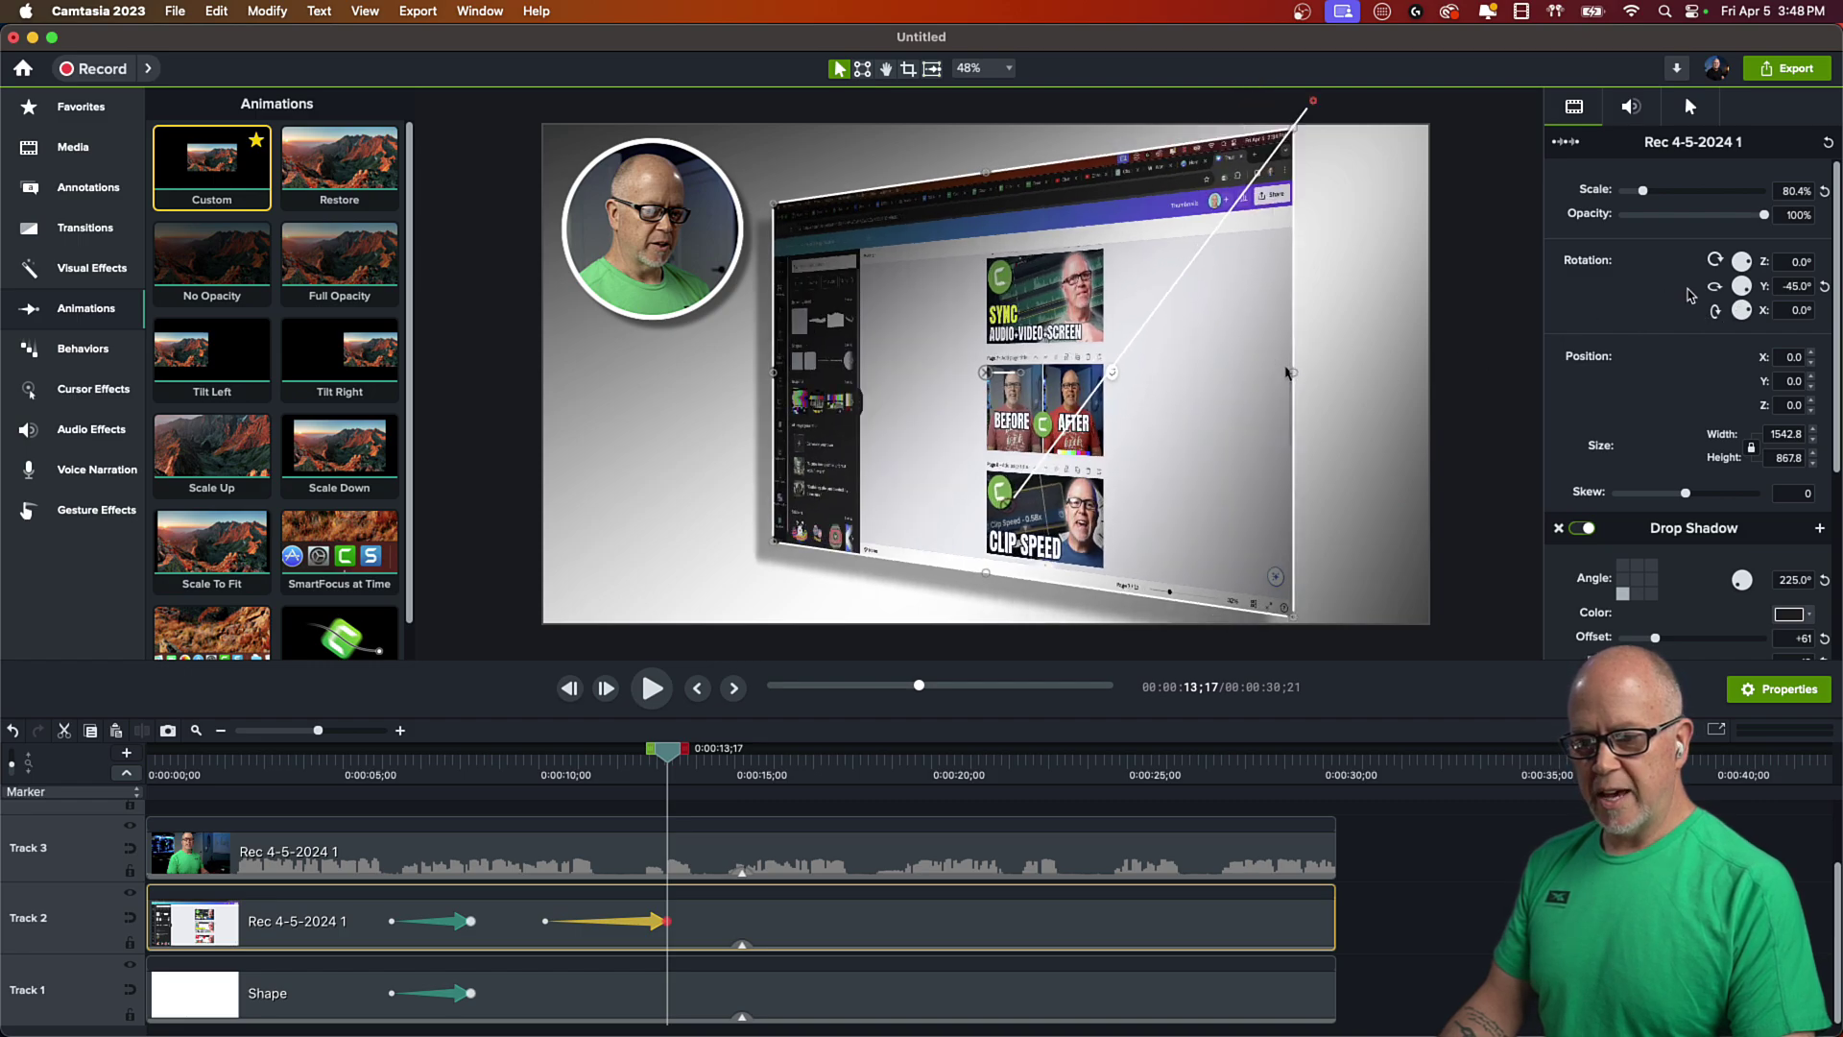
pyautogui.moveTo(1741, 313); pyautogui.dragTo(1753, 315)
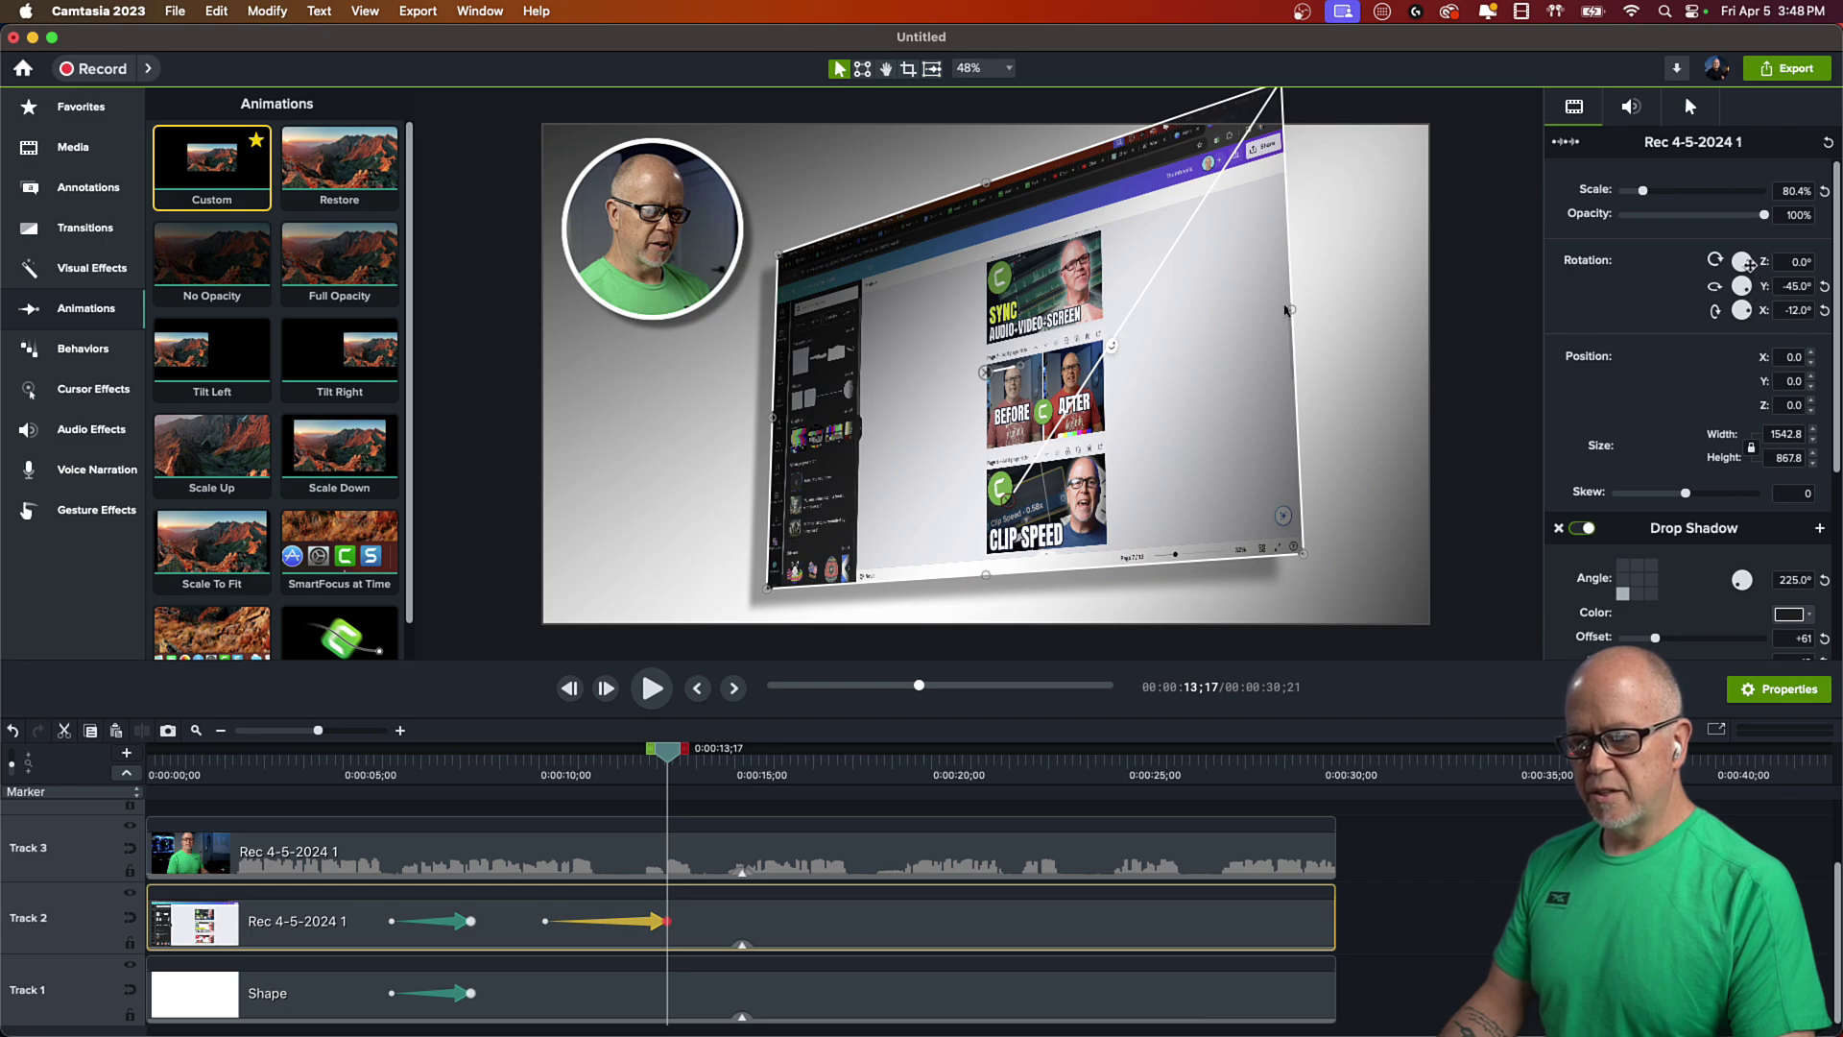
pyautogui.moveTo(1752, 265); pyautogui.dragTo(1751, 280)
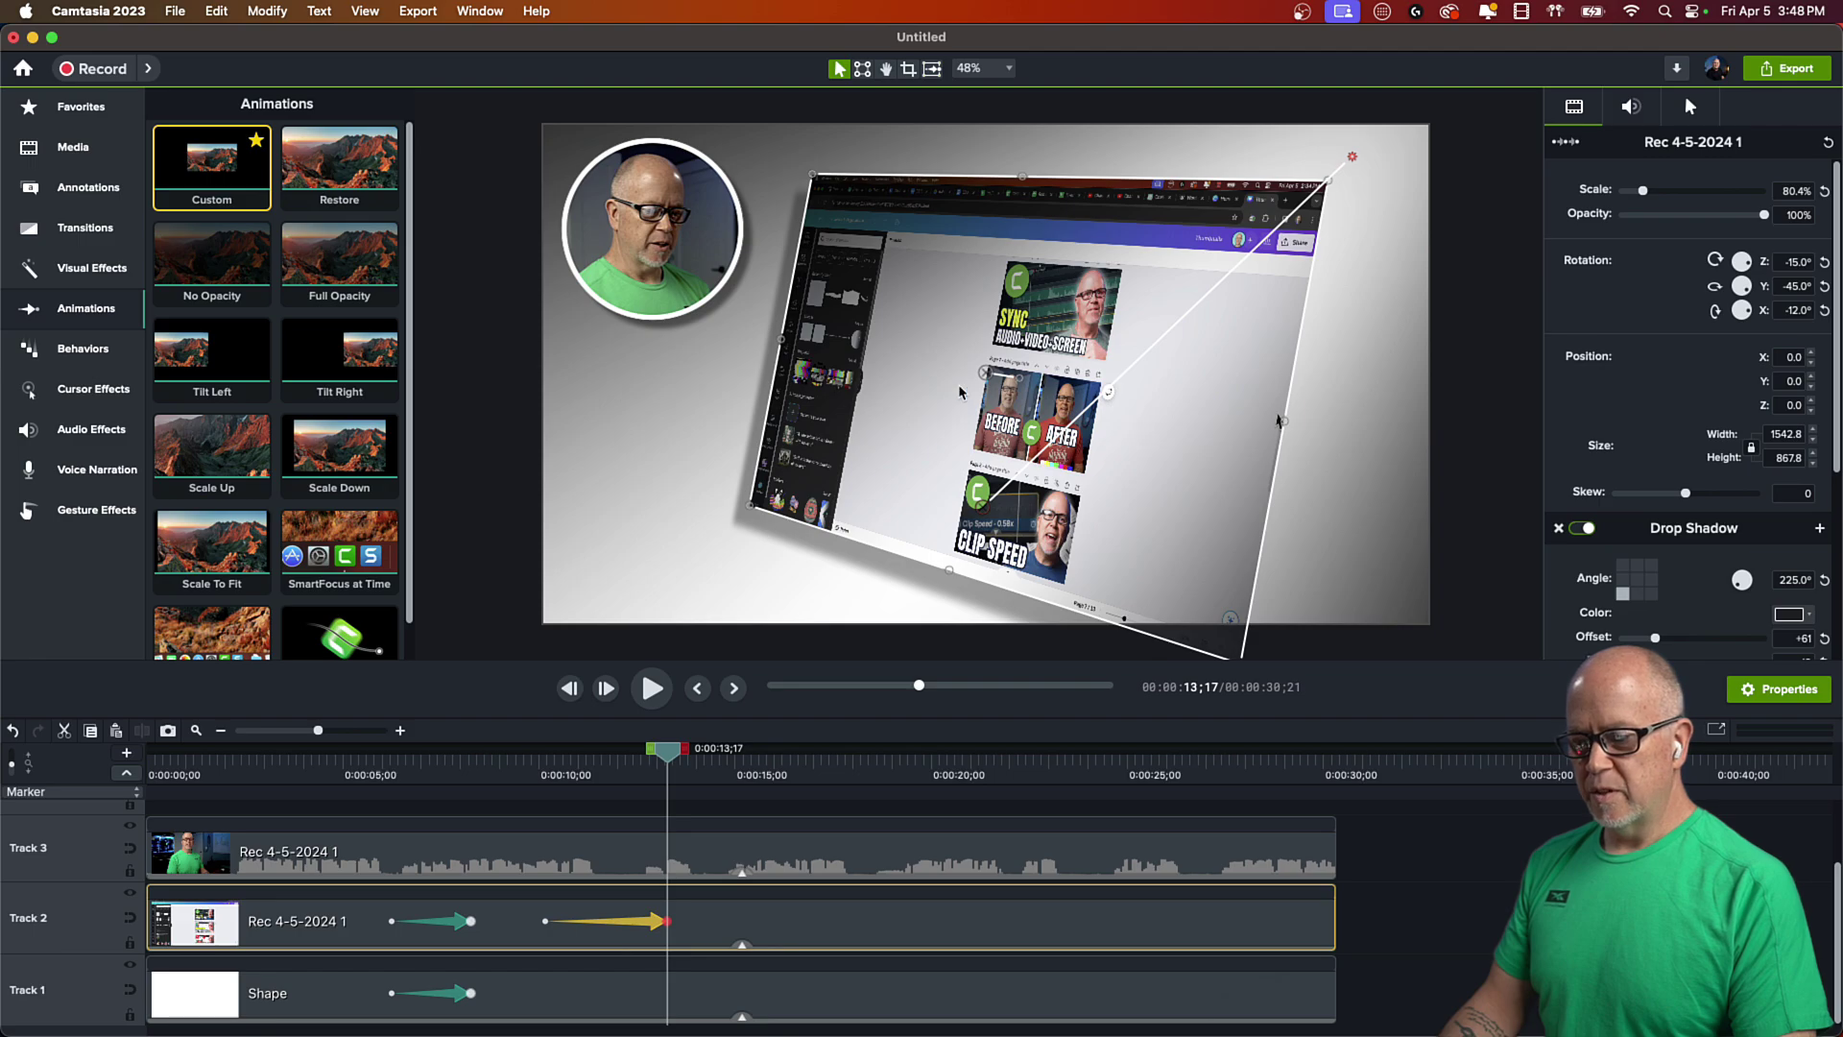
# - Set the screen clip's ending Y rotation to -58° and scale to 74%, and position it at about X 302.6, Y 47.8
pyautogui.moveTo(960, 392); pyautogui.dragTo(1064, 367)
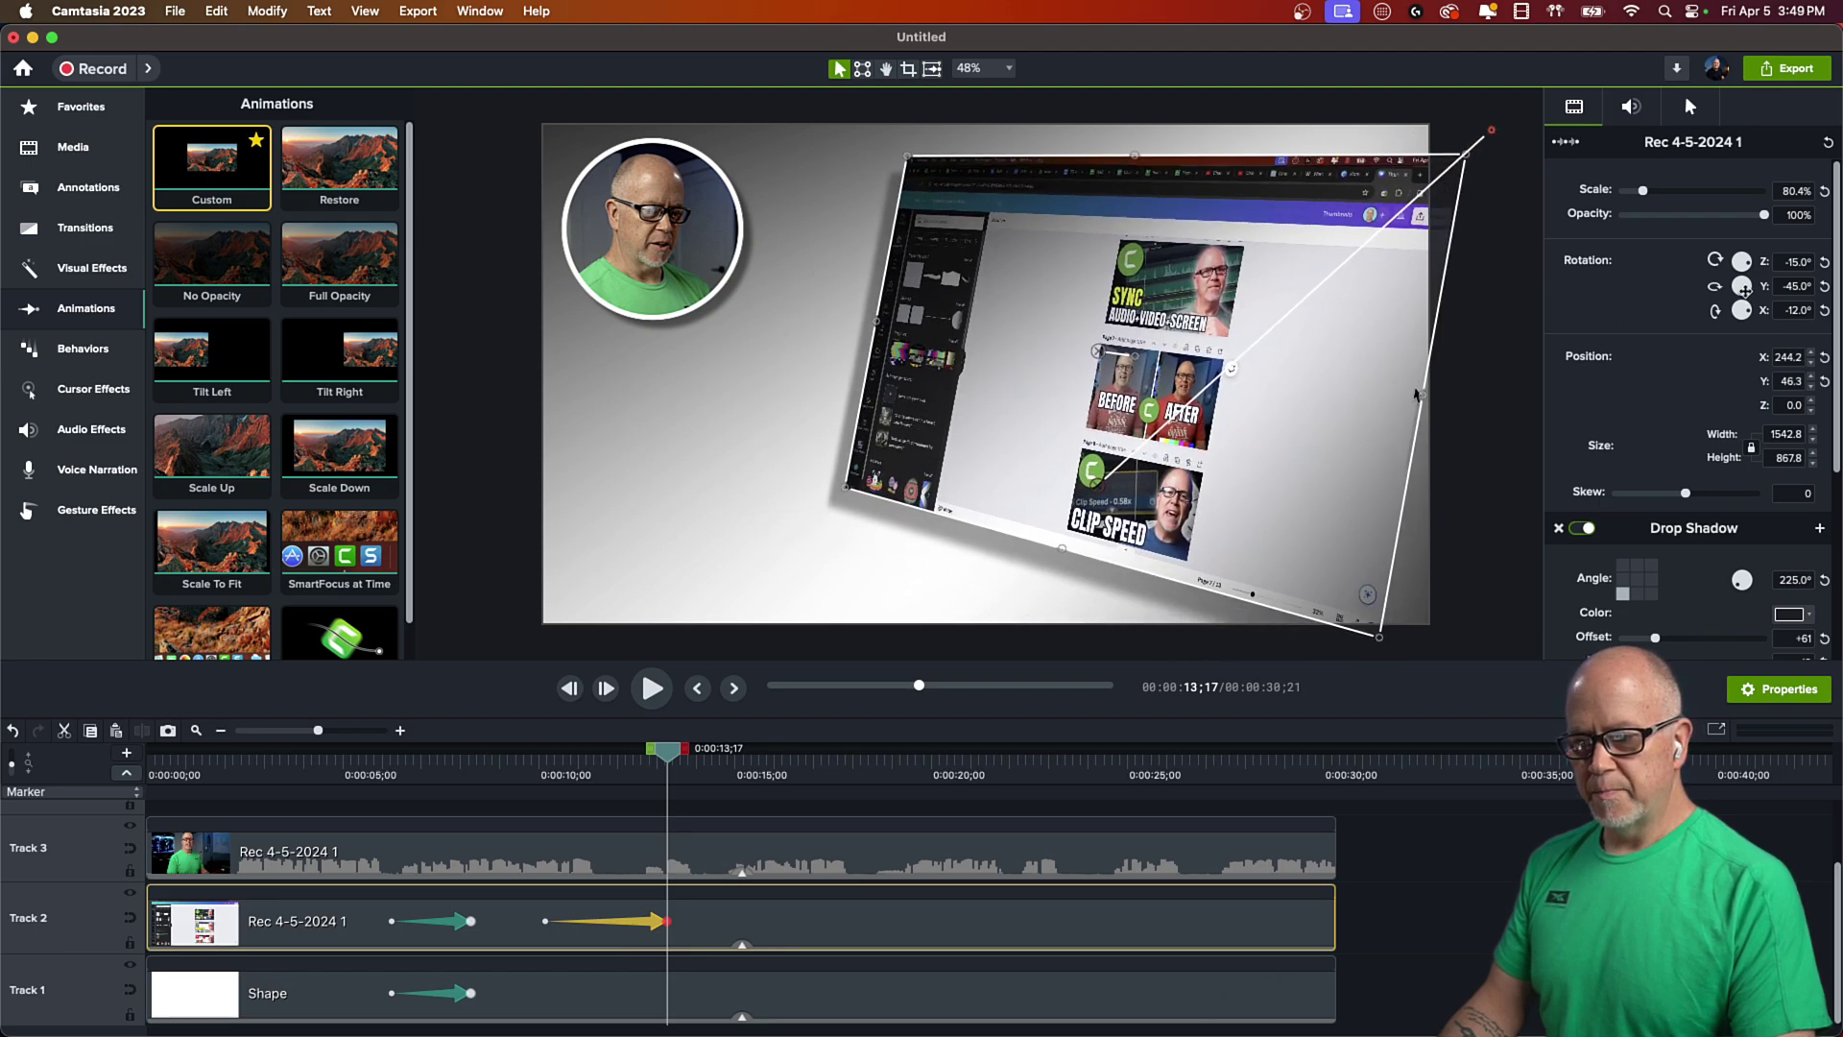
pyautogui.moveTo(1745, 293); pyautogui.dragTo(1738, 295)
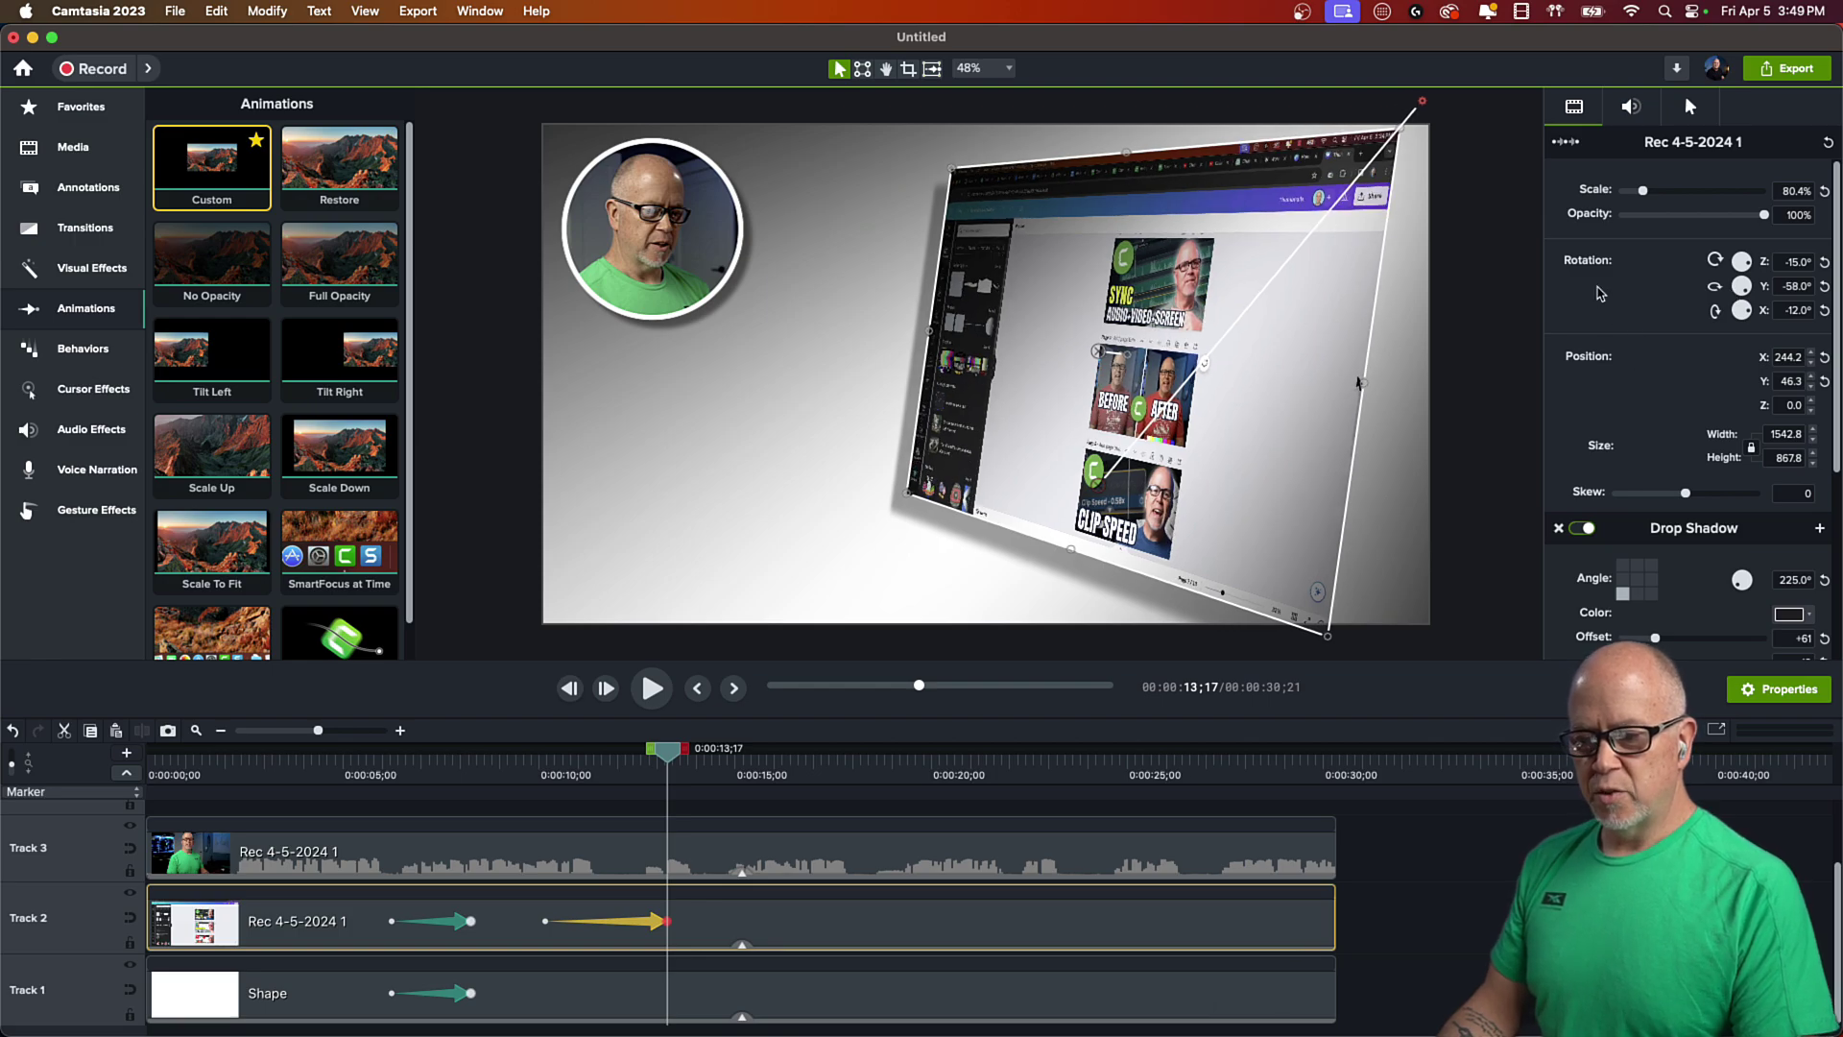
pyautogui.moveTo(1648, 195); pyautogui.dragTo(1646, 196)
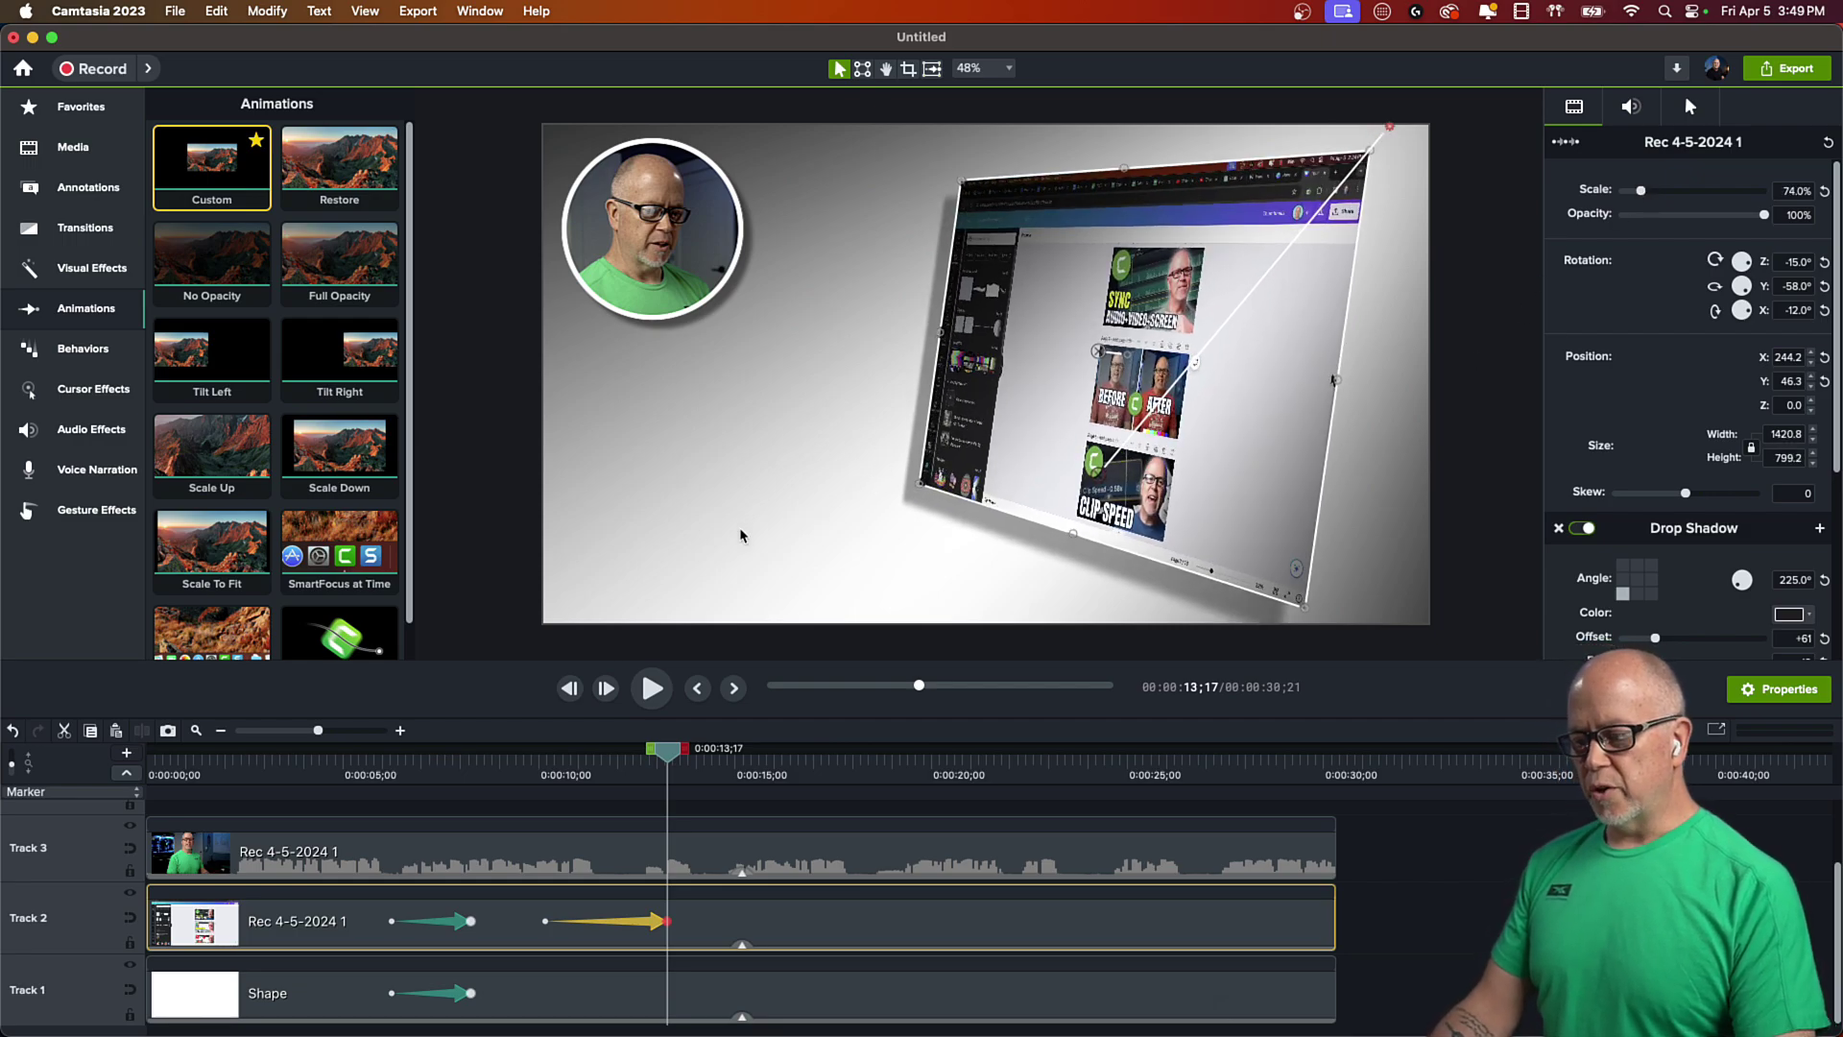
pyautogui.moveTo(678, 754); pyautogui.dragTo(698, 864)
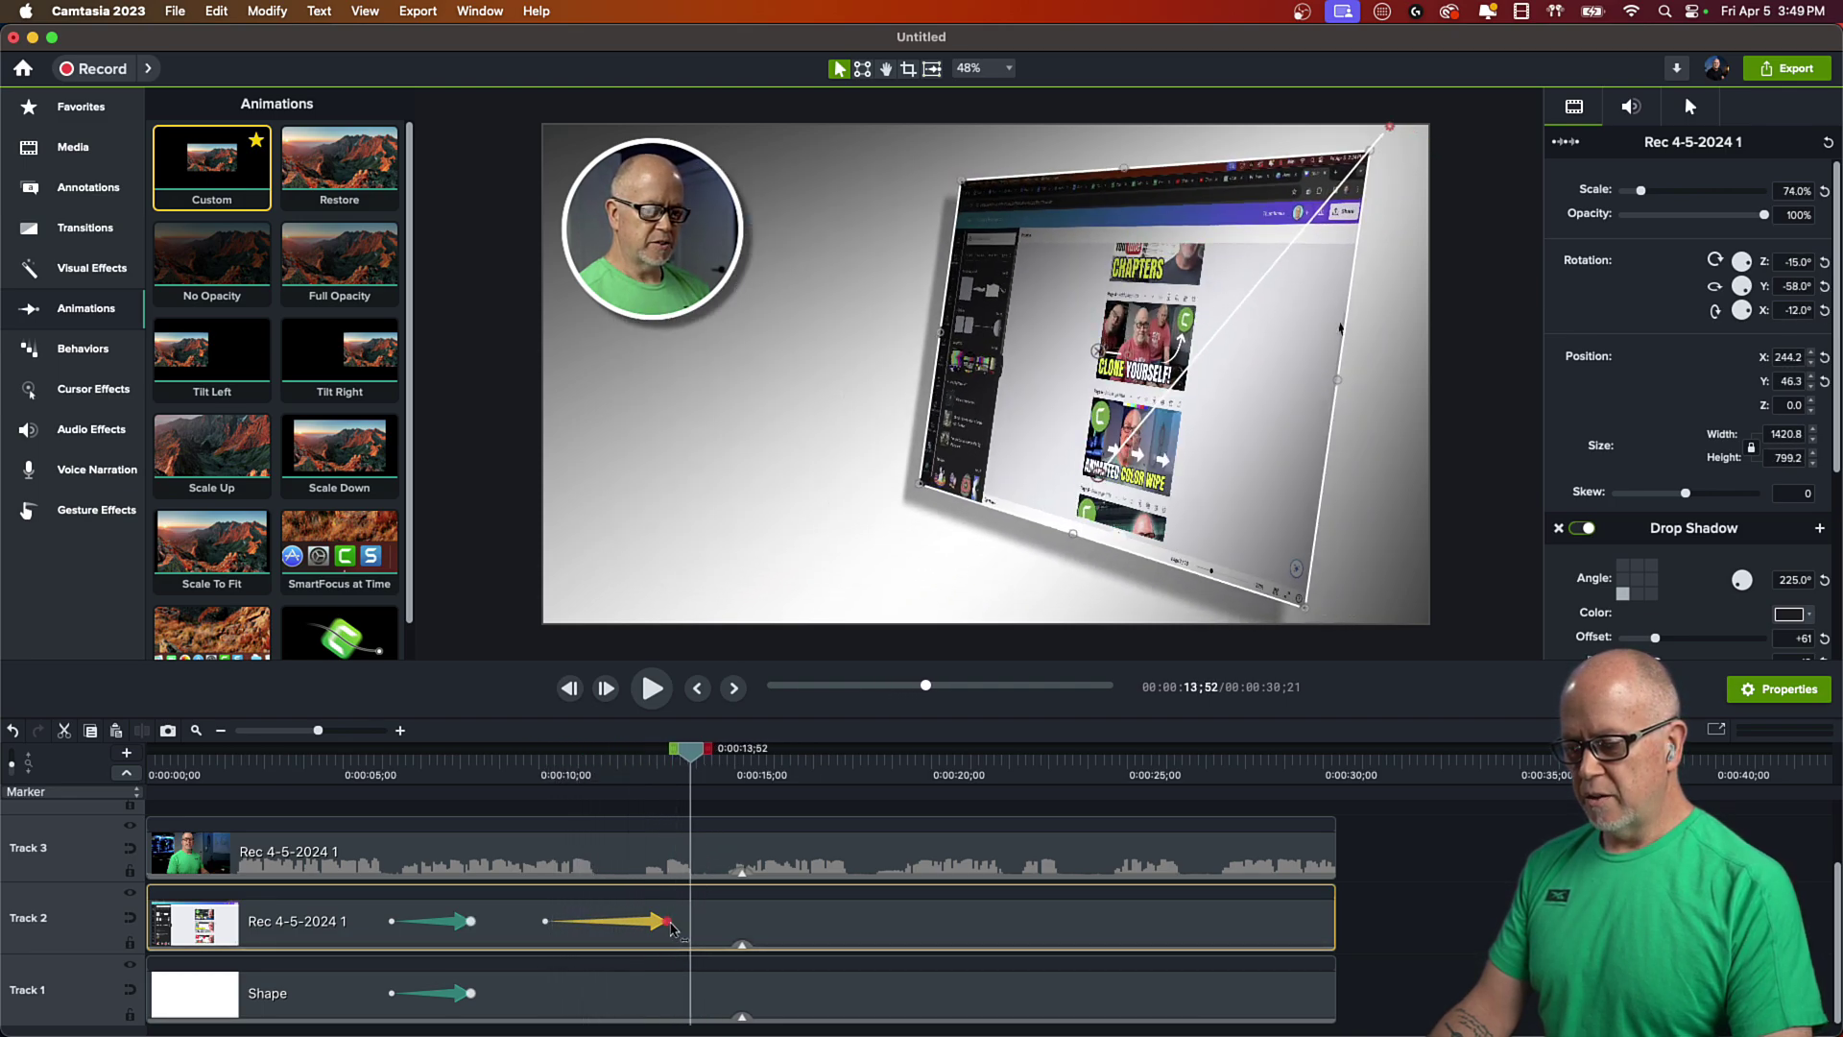
pyautogui.click(667, 924)
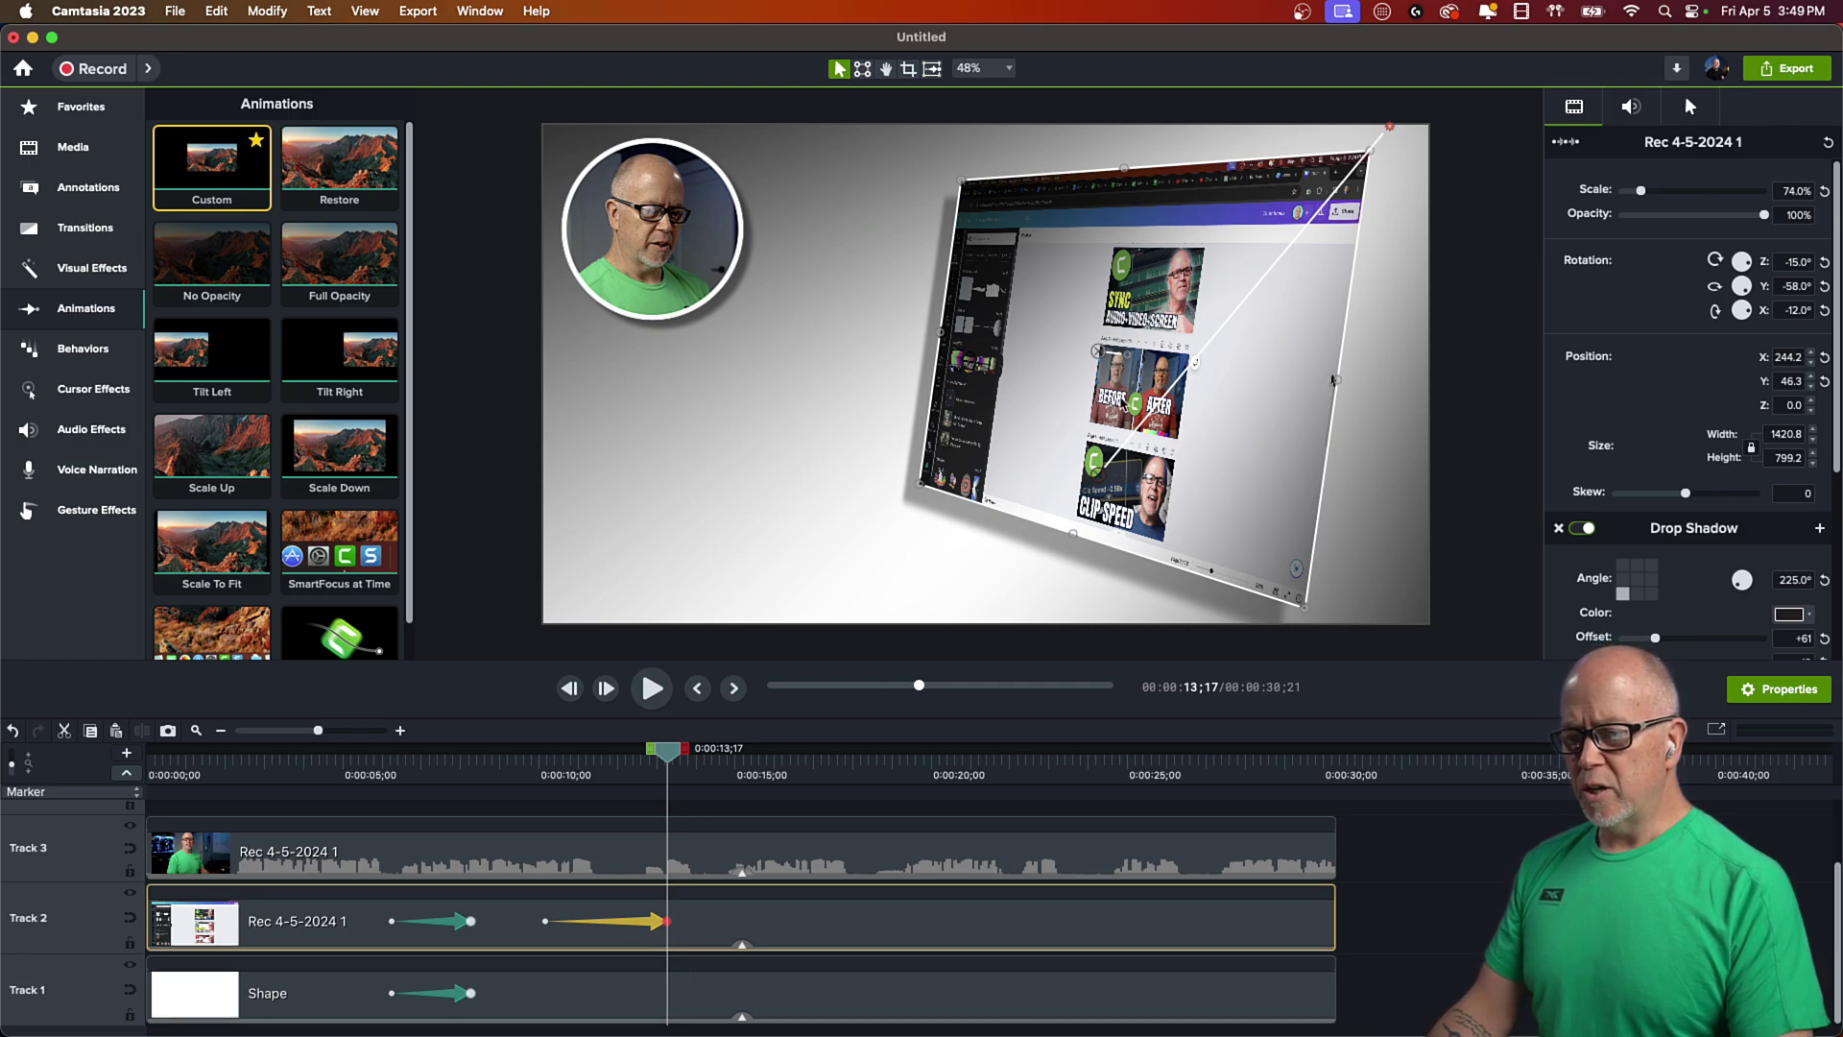
pyautogui.moveTo(1333, 379); pyautogui.dragTo(1366, 379)
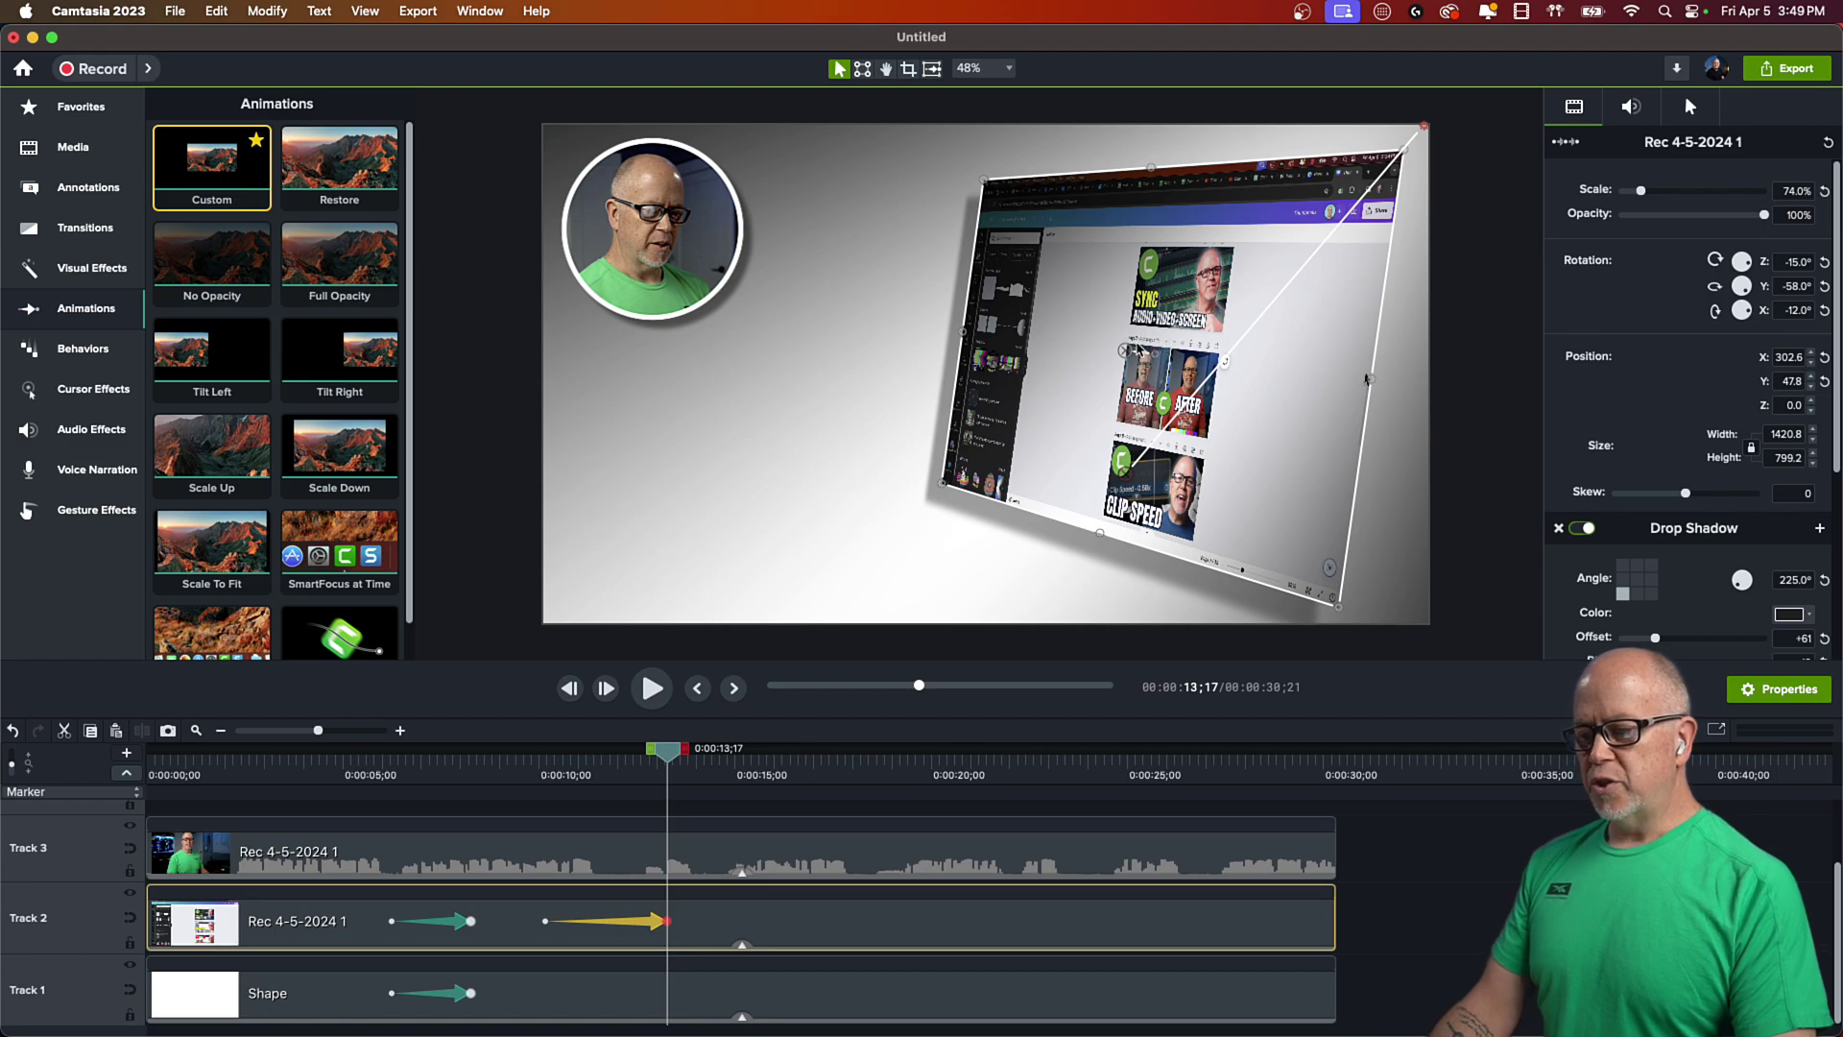
# - Add a Custom animation to the webcam clip and extend it to match Track 2's second animation, starting at 0:00:10;11
pyautogui.click(641, 209)
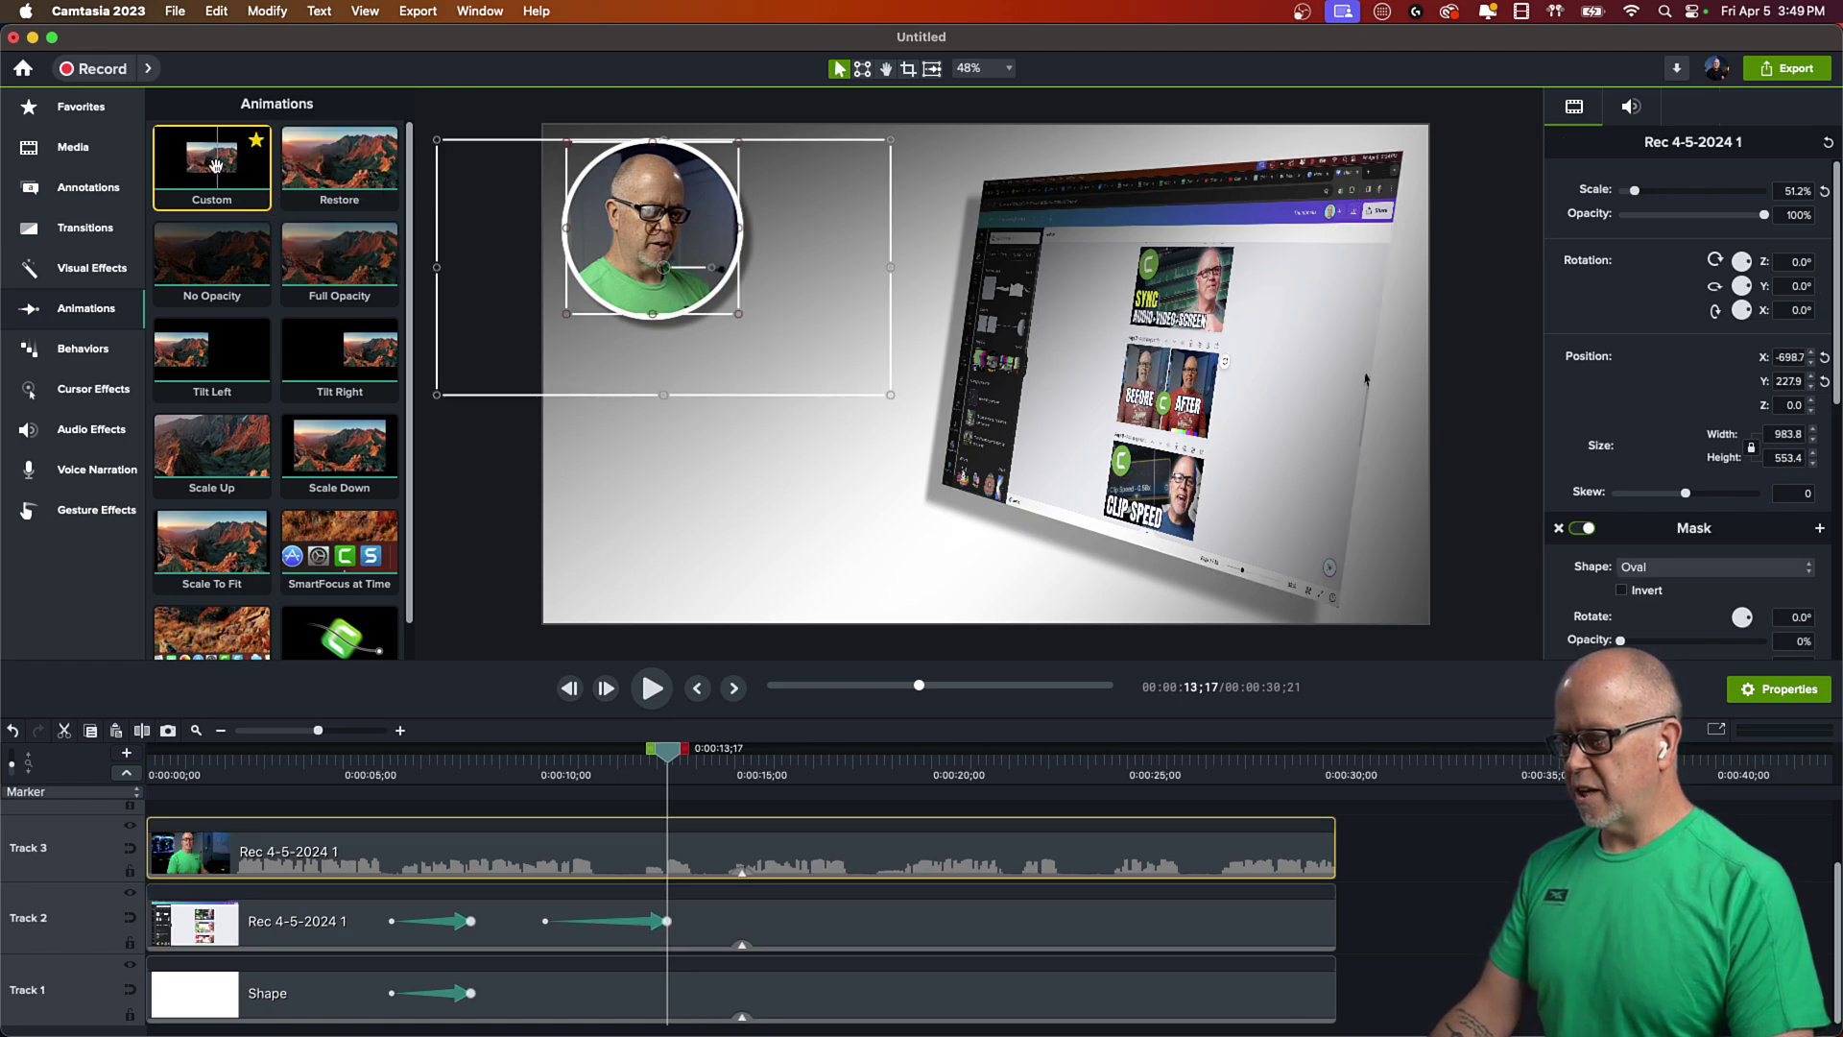
pyautogui.moveTo(216, 163); pyautogui.dragTo(653, 862)
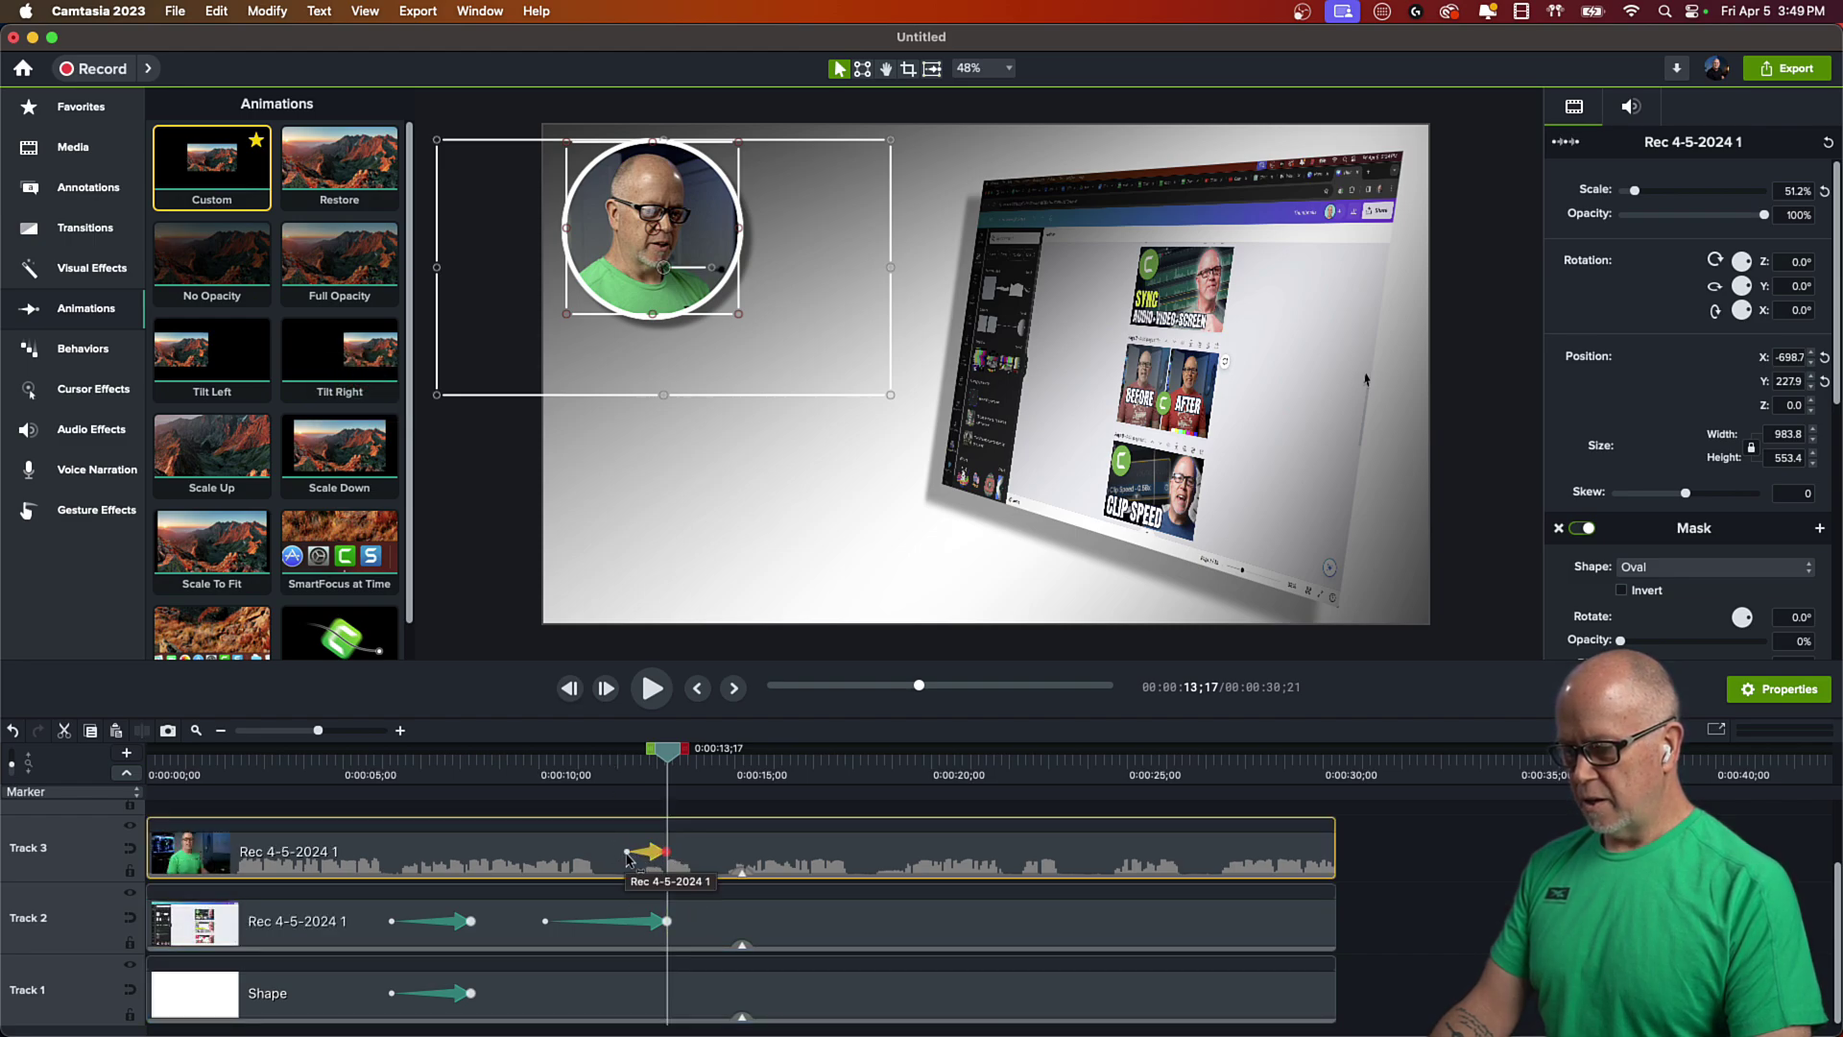
pyautogui.click(627, 853)
pyautogui.moveTo(627, 855); pyautogui.dragTo(547, 857)
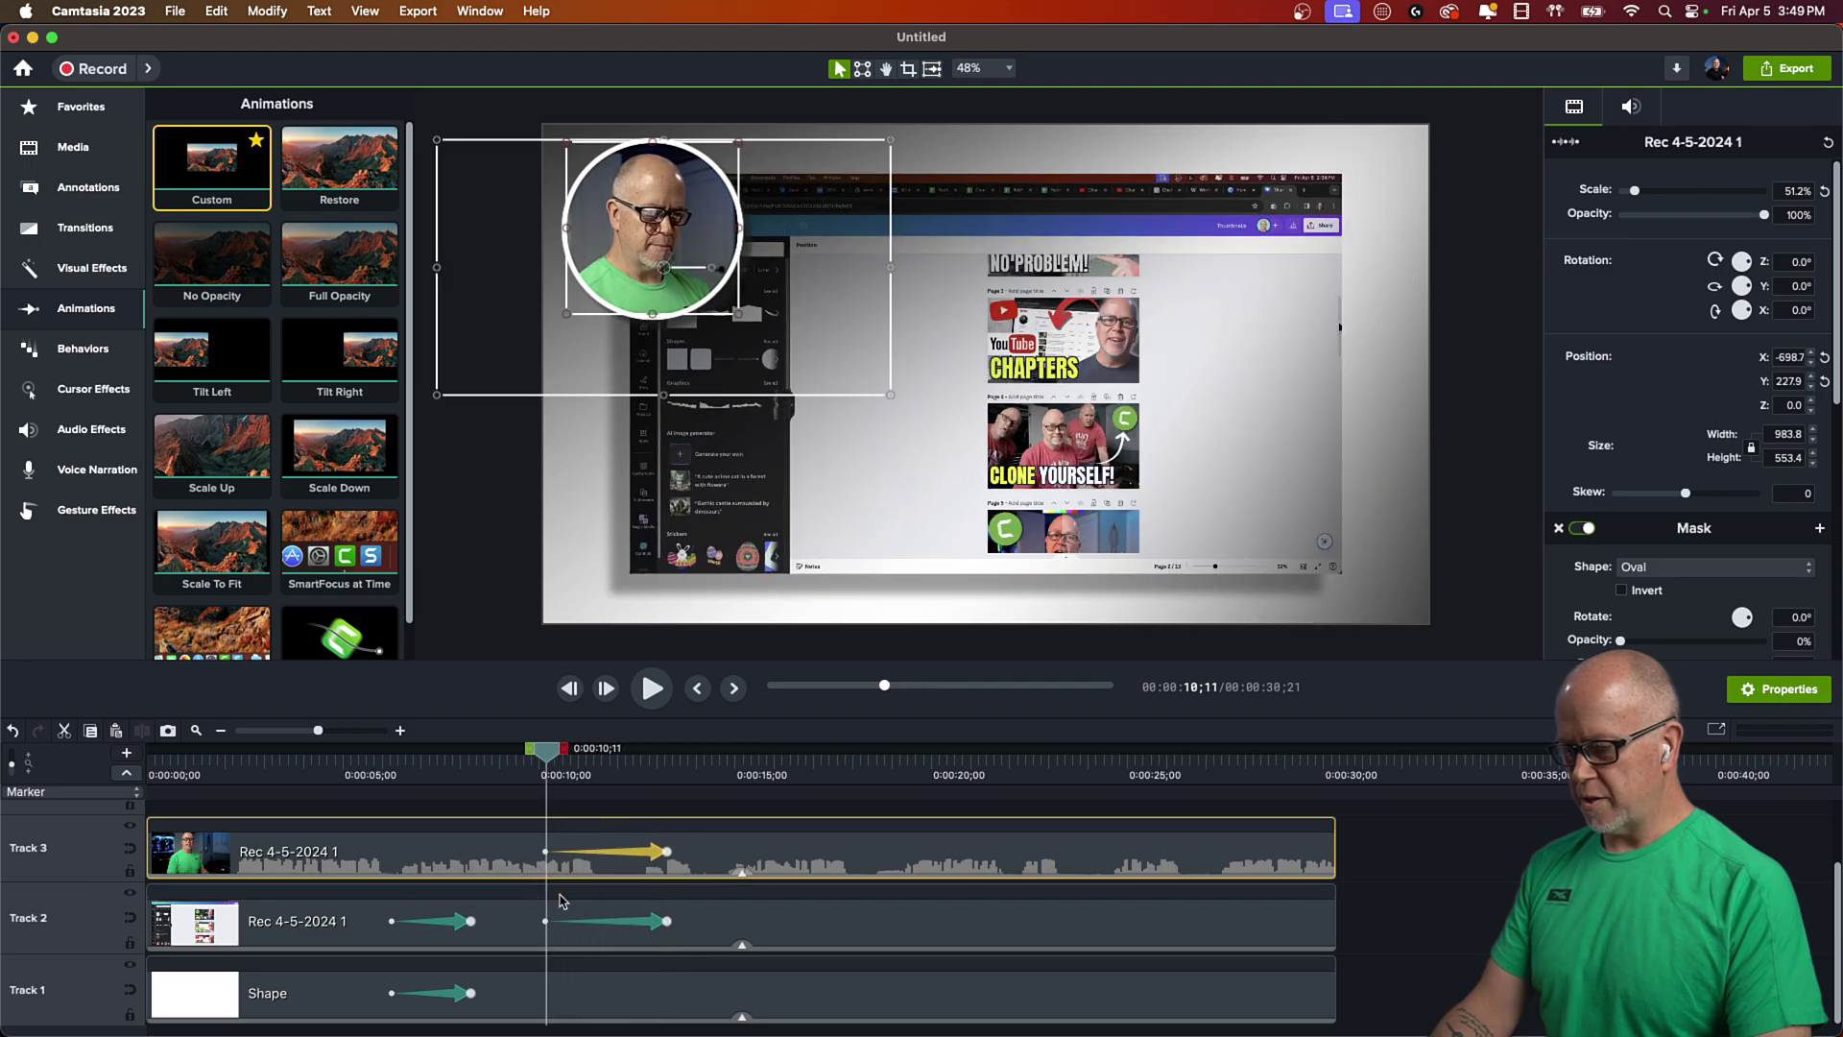
# - At the webcam animation's end, scale the webcam circle to 67%, move it to the canvas's lower-left area, and scrub through the motion
pyautogui.click(669, 853)
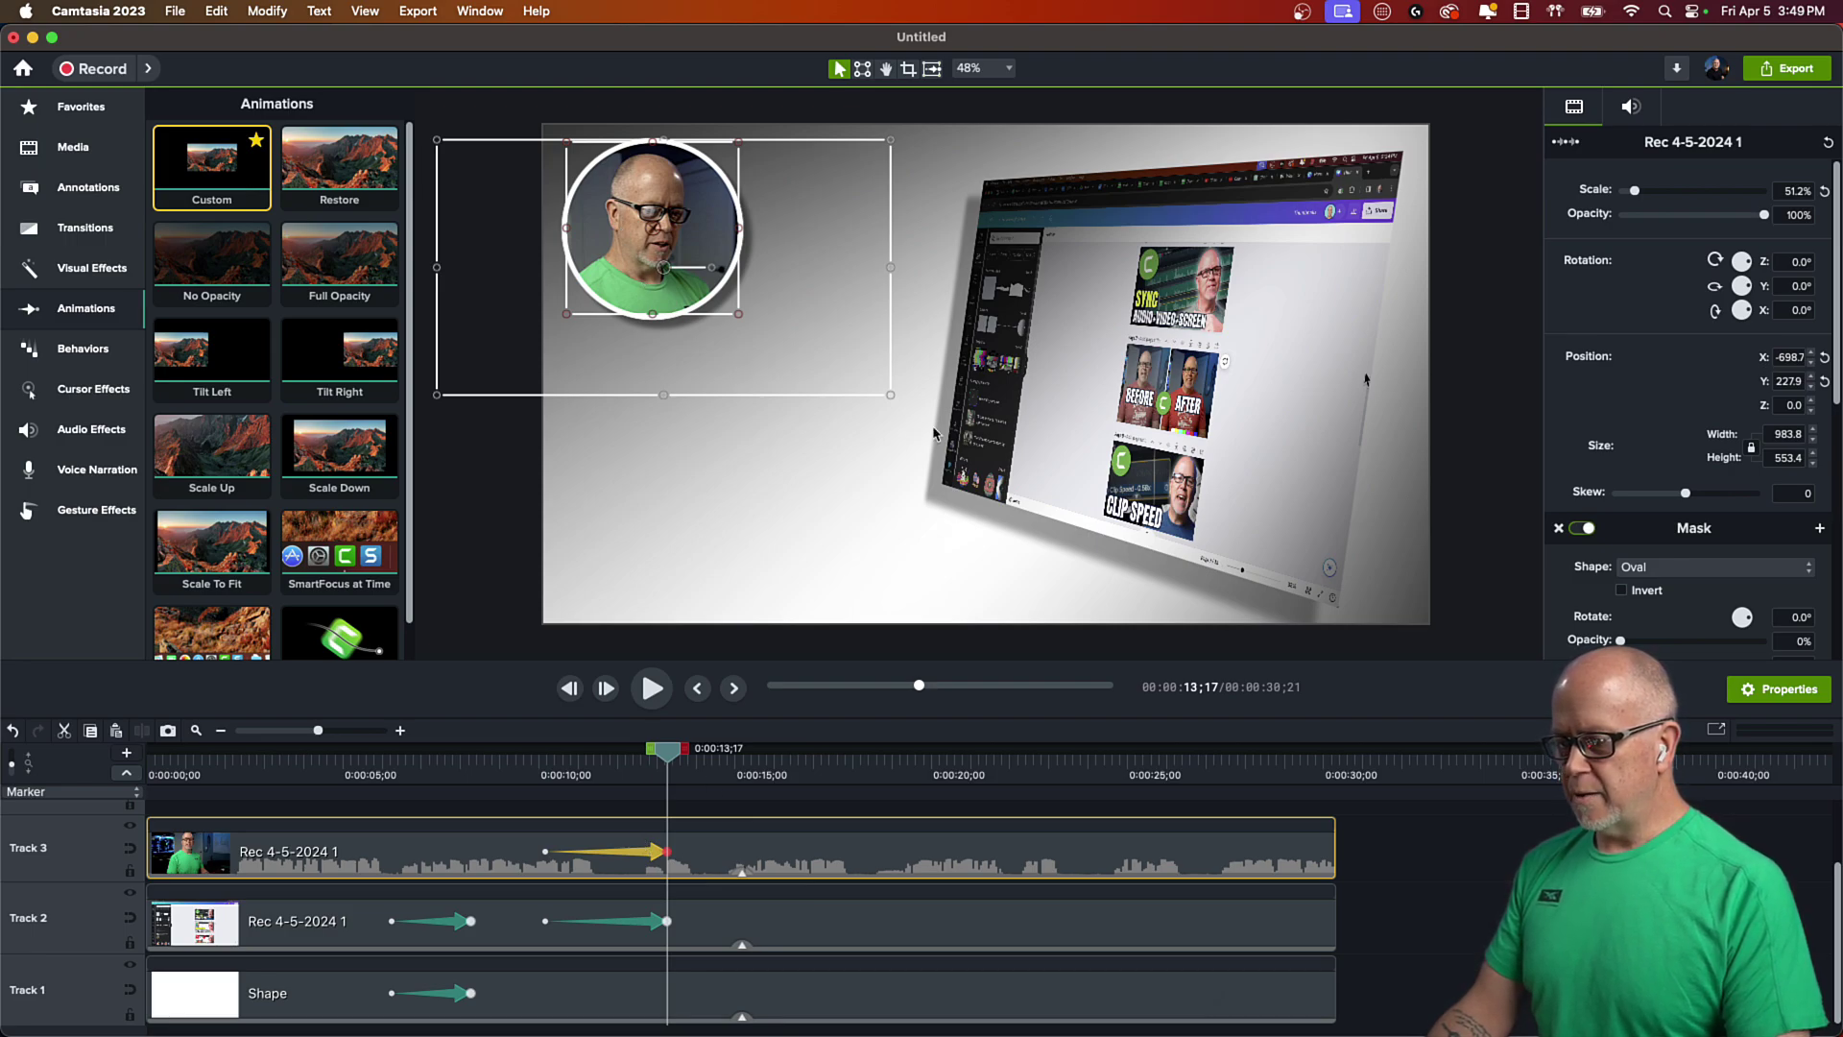
pyautogui.moveTo(892, 399); pyautogui.dragTo(1032, 474)
pyautogui.moveTo(639, 278); pyautogui.dragTo(601, 487)
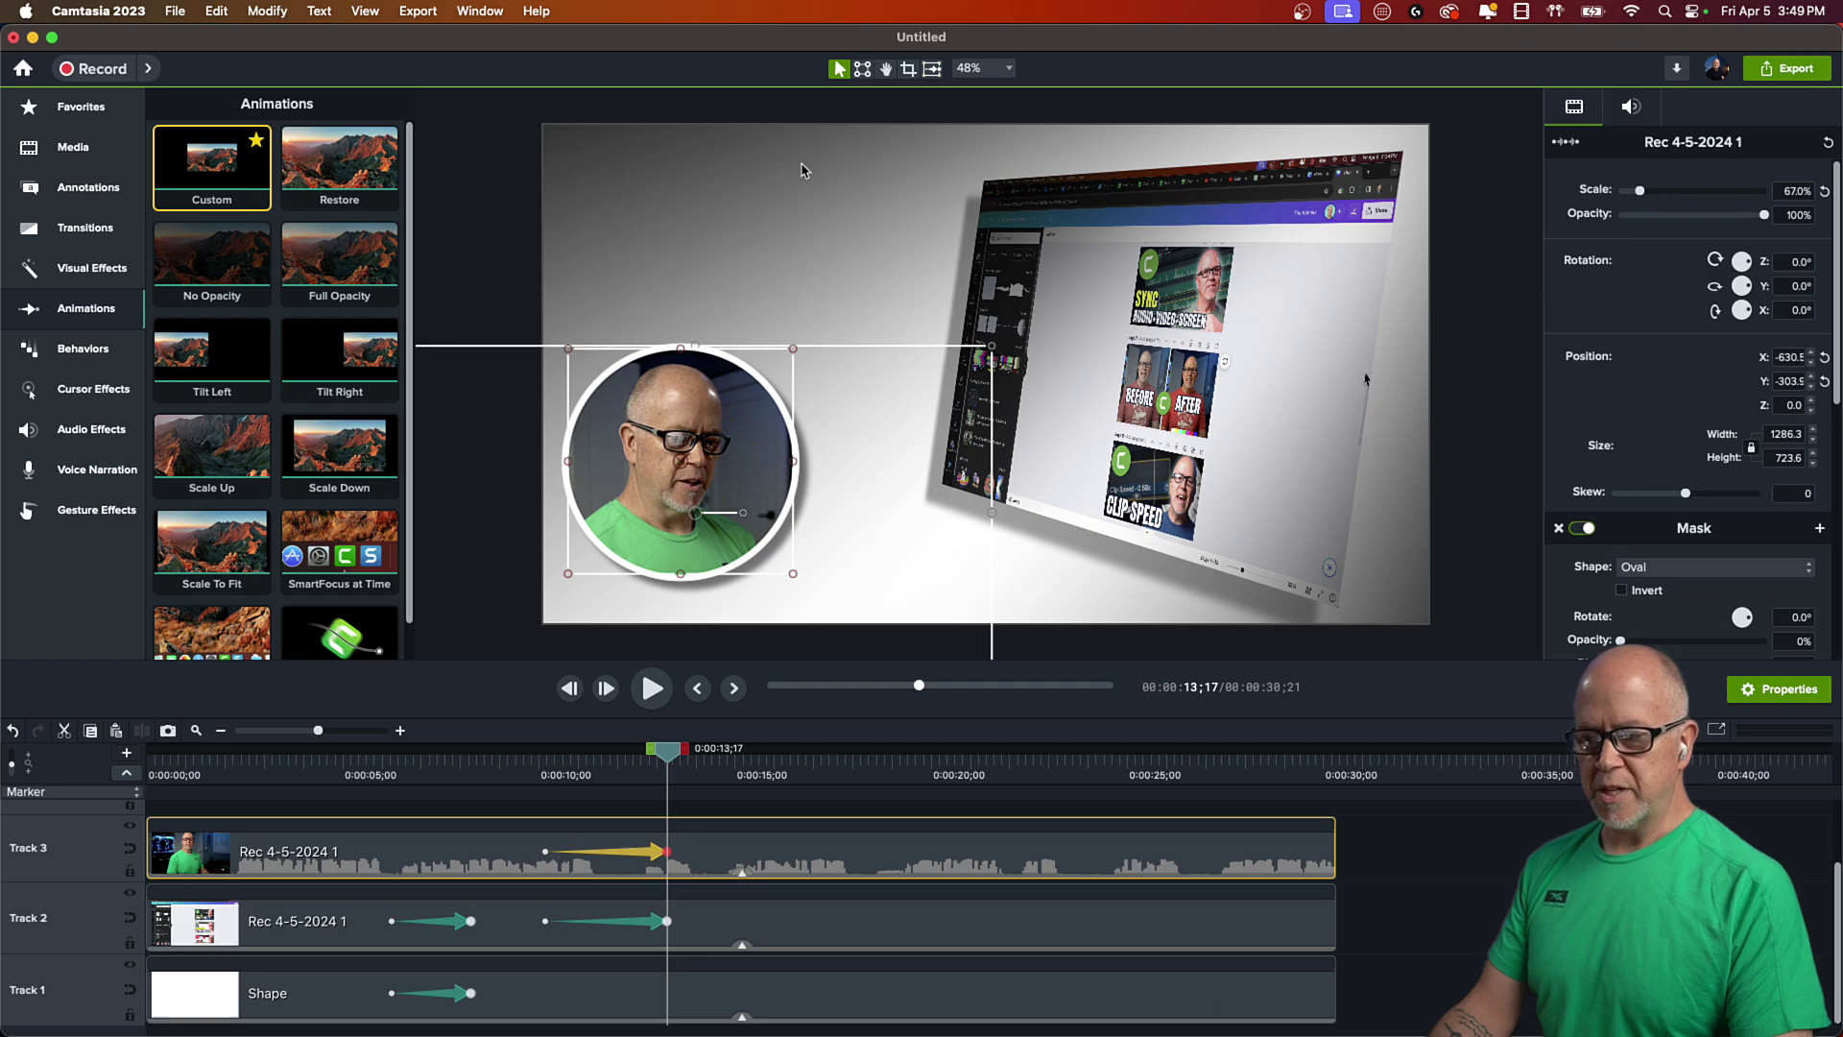
pyautogui.click(478, 264)
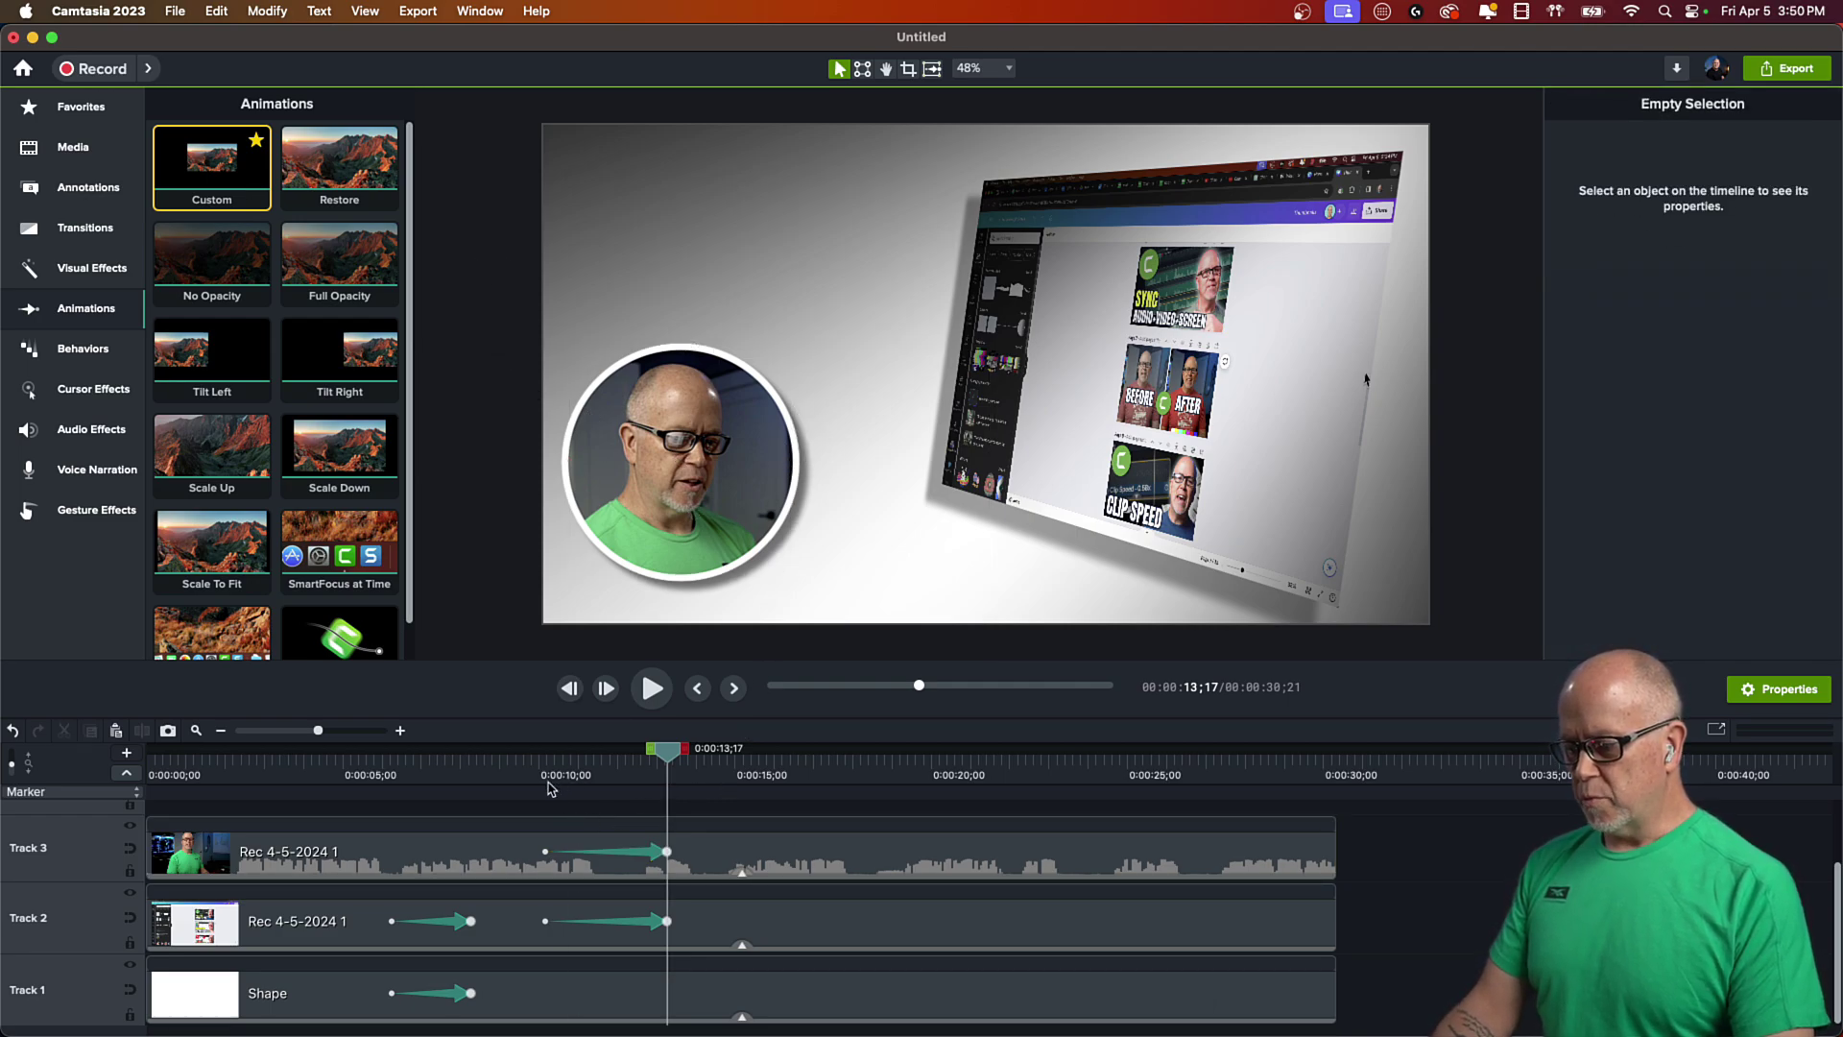
pyautogui.moveTo(538, 774); pyautogui.dragTo(669, 783)
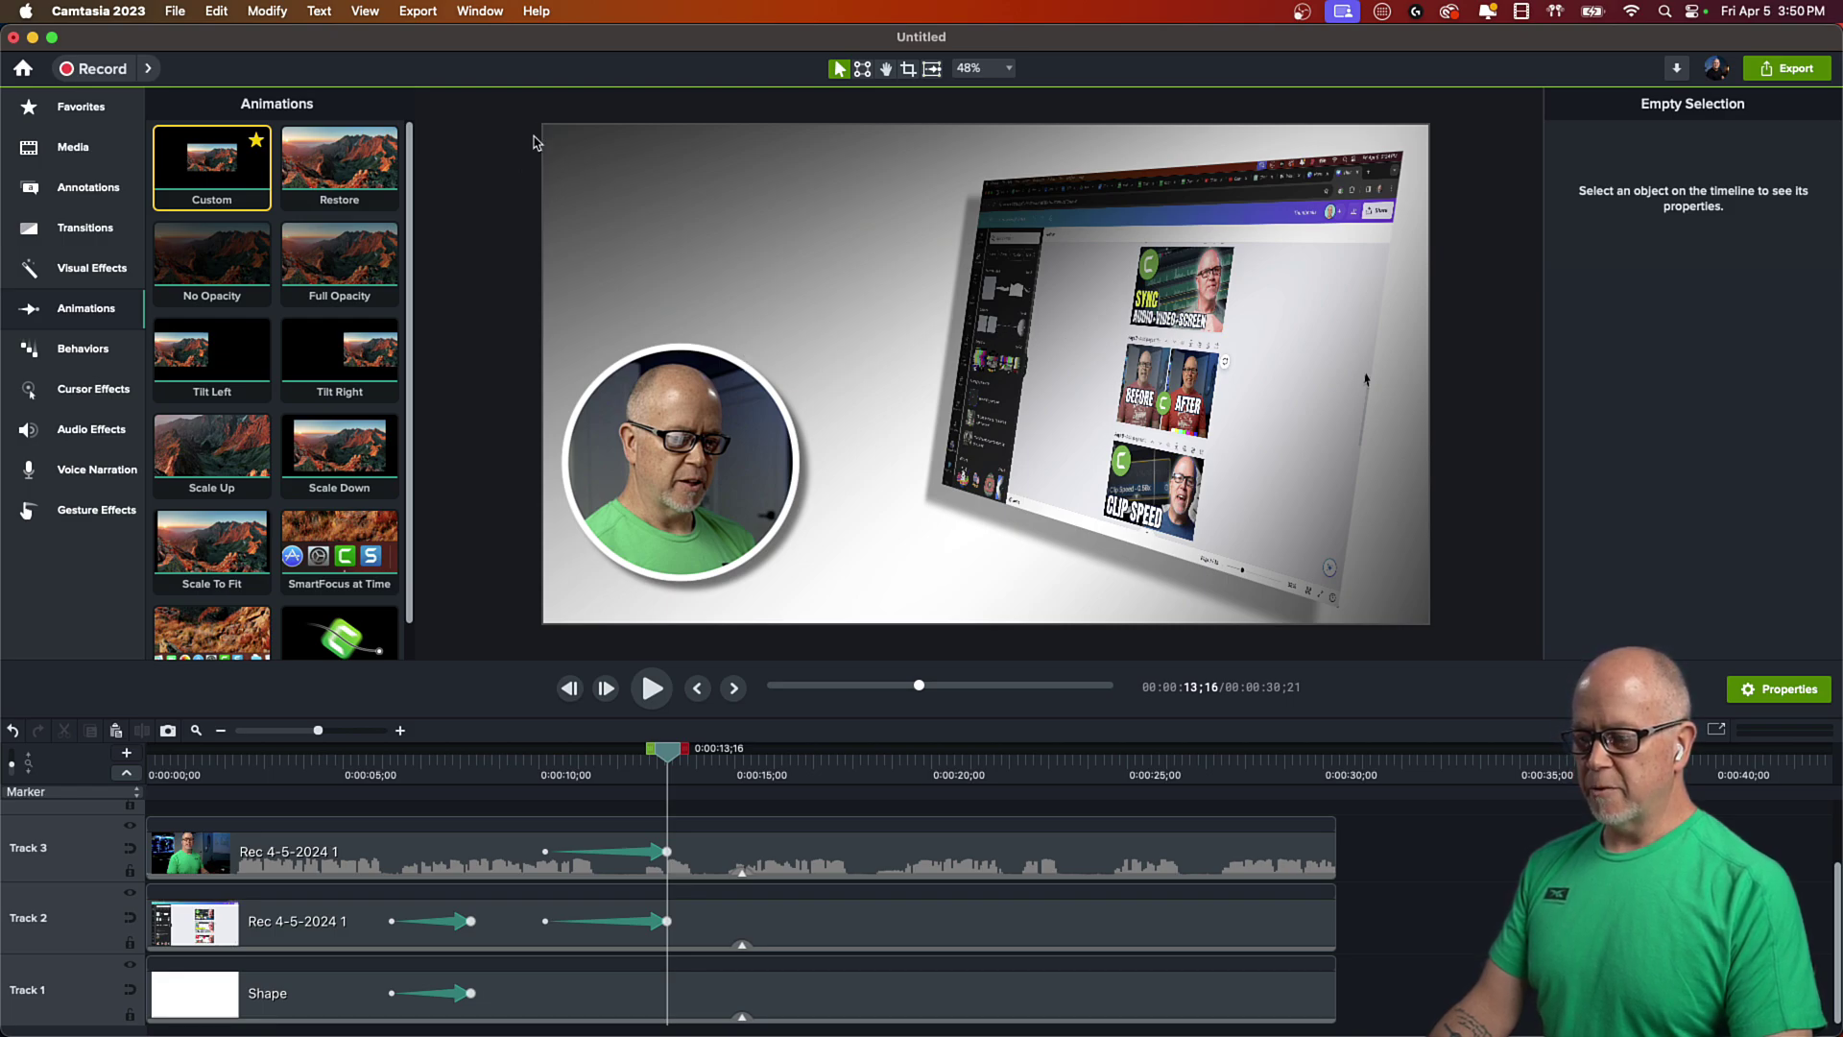
# - Add a matching second Custom animation to the background shape, ending with the Spotlight source near the canvas's upper left and its target slightly higher
pyautogui.moveTo(212, 161); pyautogui.dragTo(548, 1007)
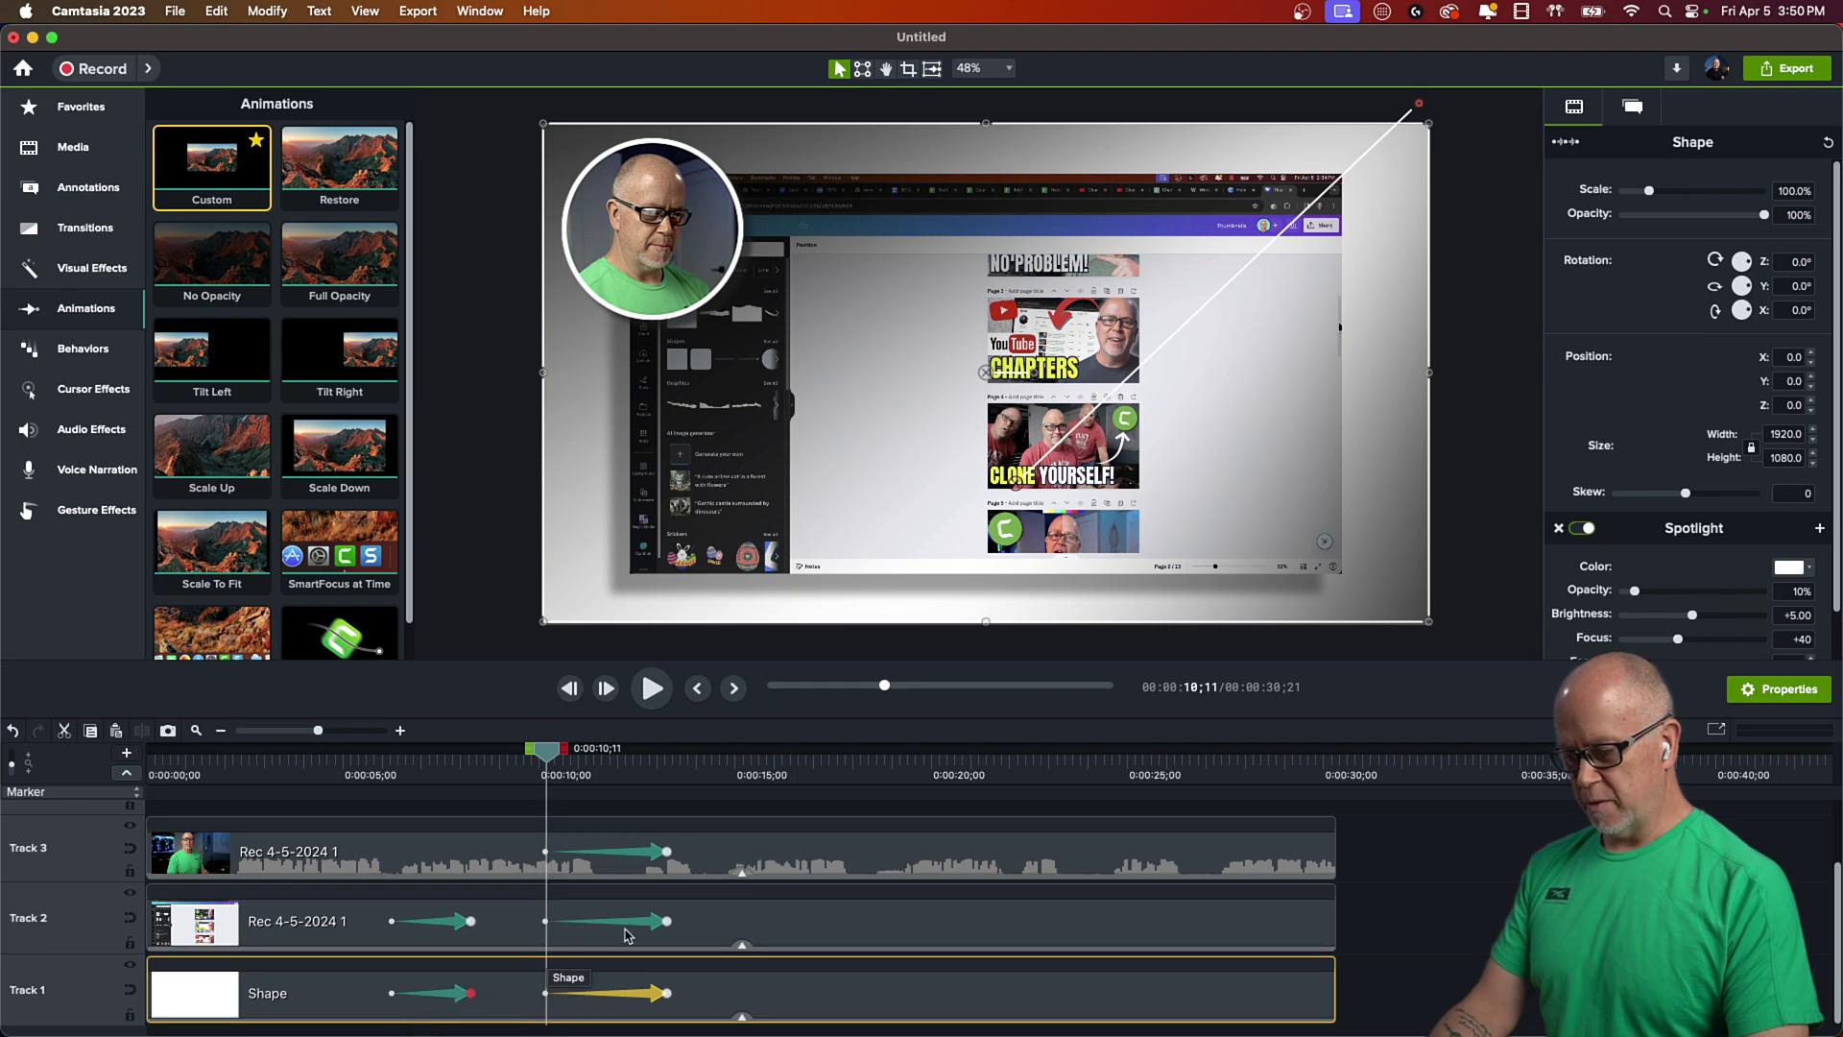
pyautogui.click(668, 994)
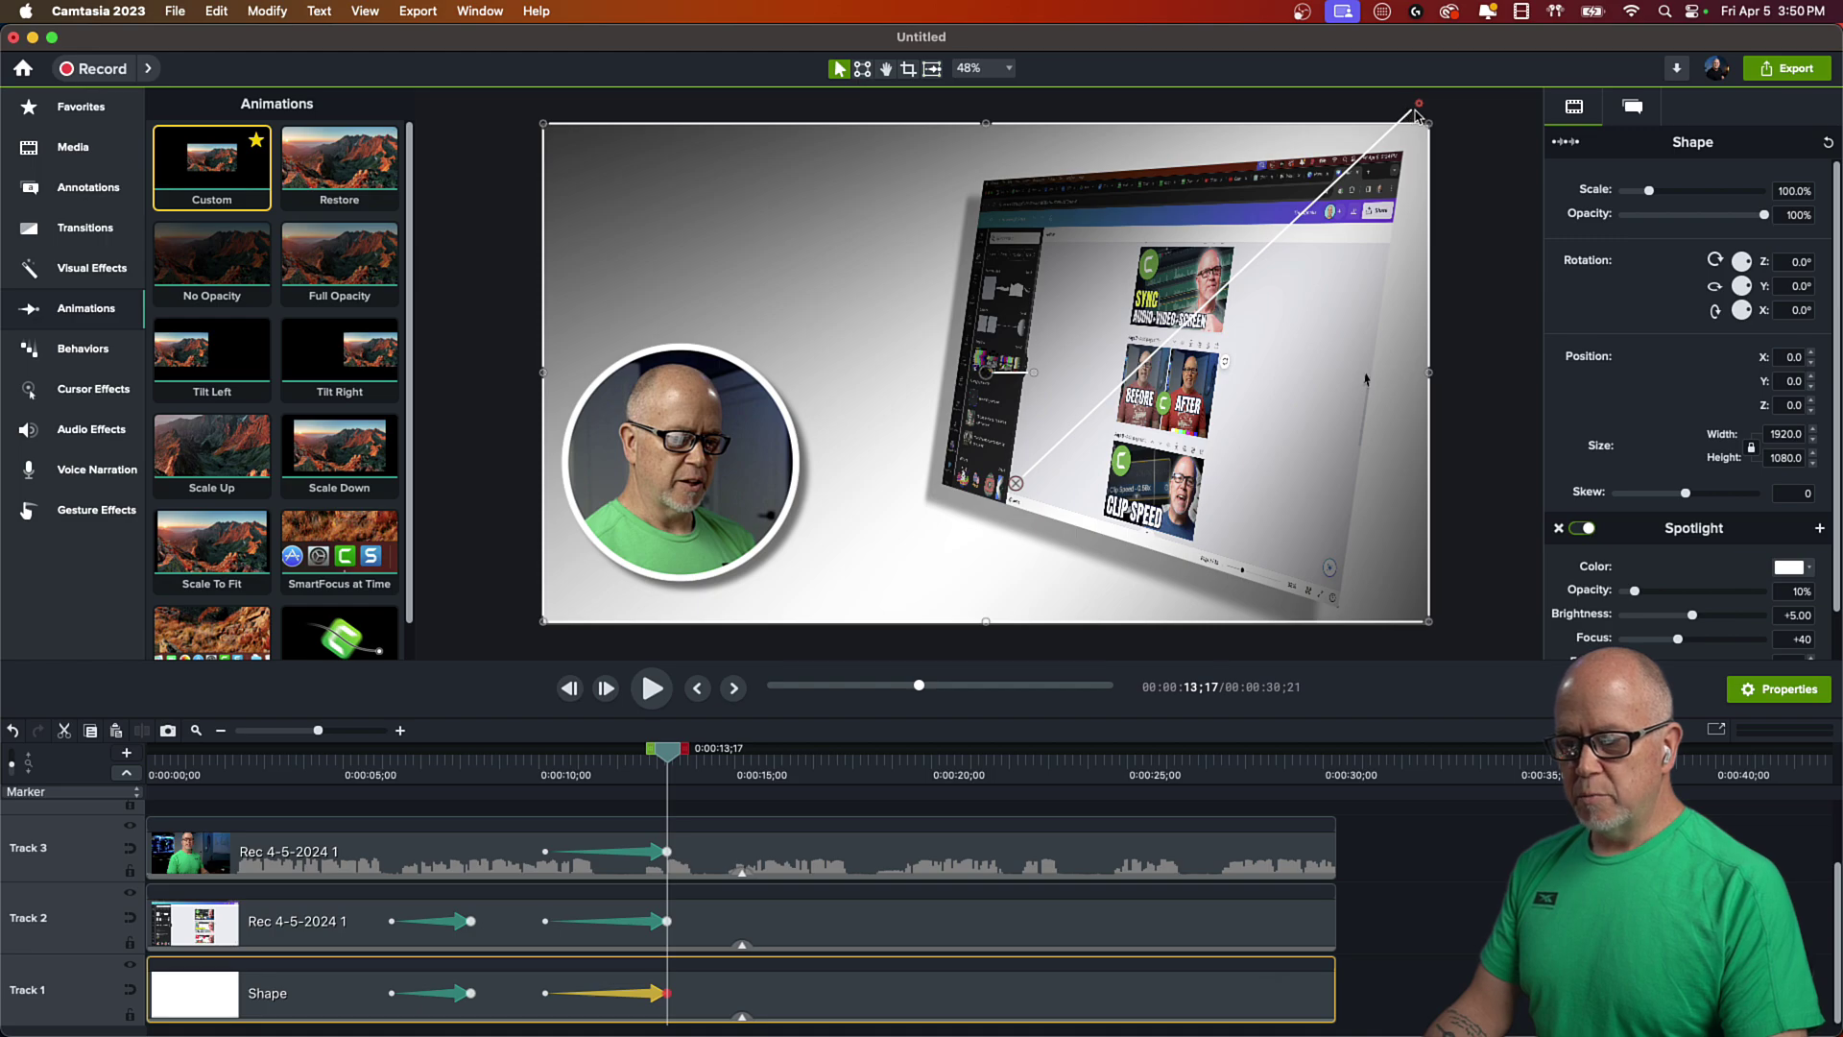
pyautogui.moveTo(1420, 106); pyautogui.dragTo(582, 215)
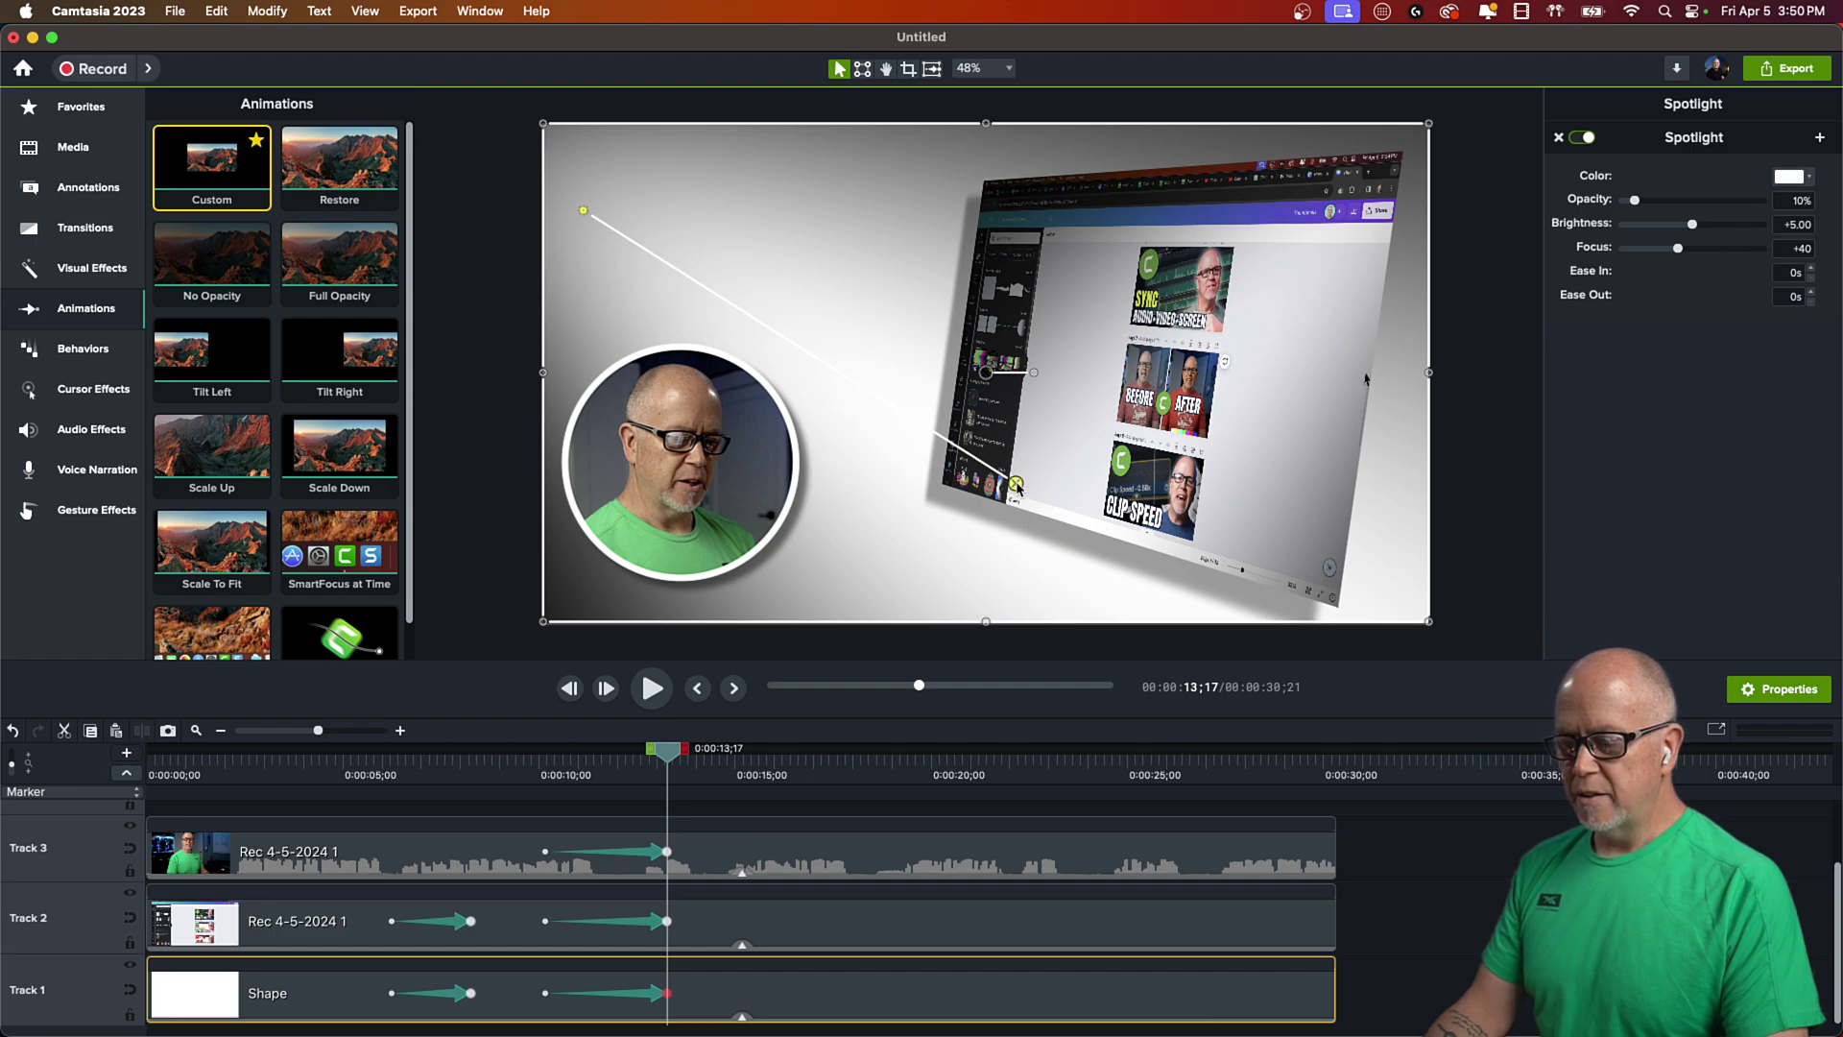
pyautogui.moveTo(1017, 486); pyautogui.dragTo(1031, 443)
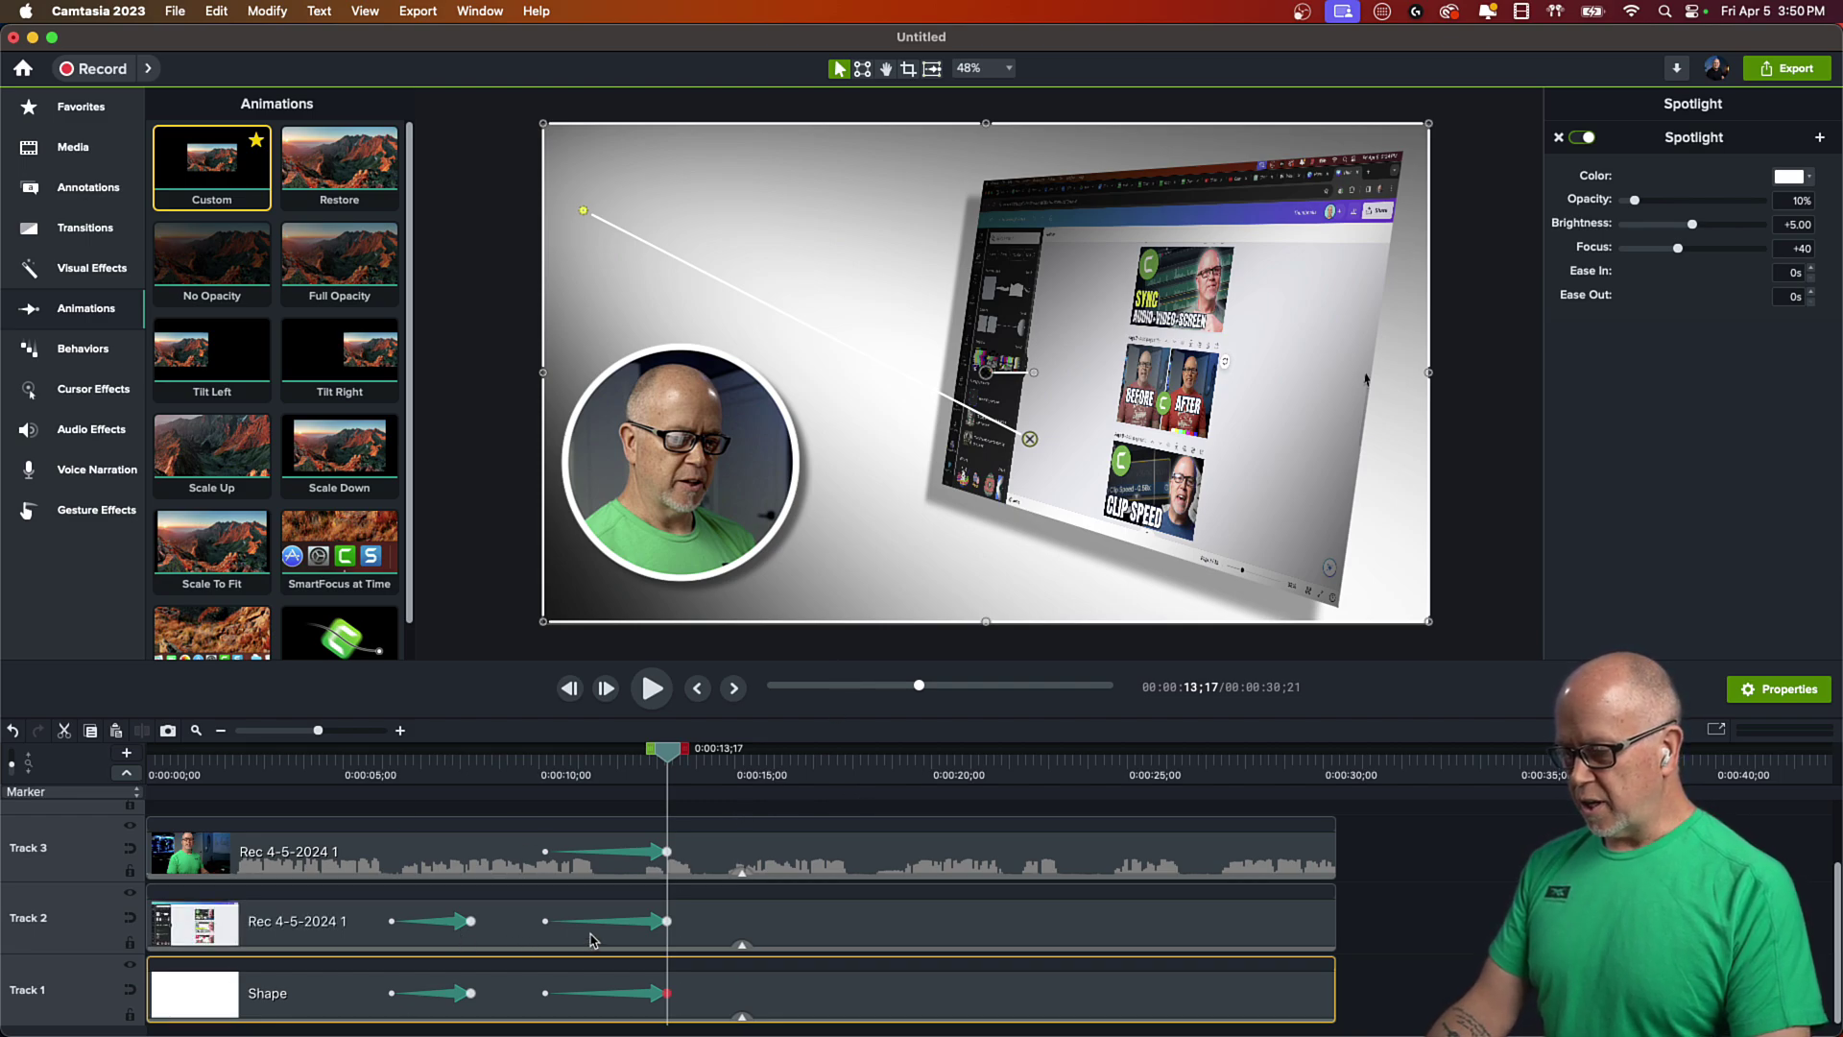
# - At the end of the screen clip's second animation, move its Spotlight source beside the clip's upper-left corner and its target onto the lowest thumbnail's right side
pyautogui.click(667, 921)
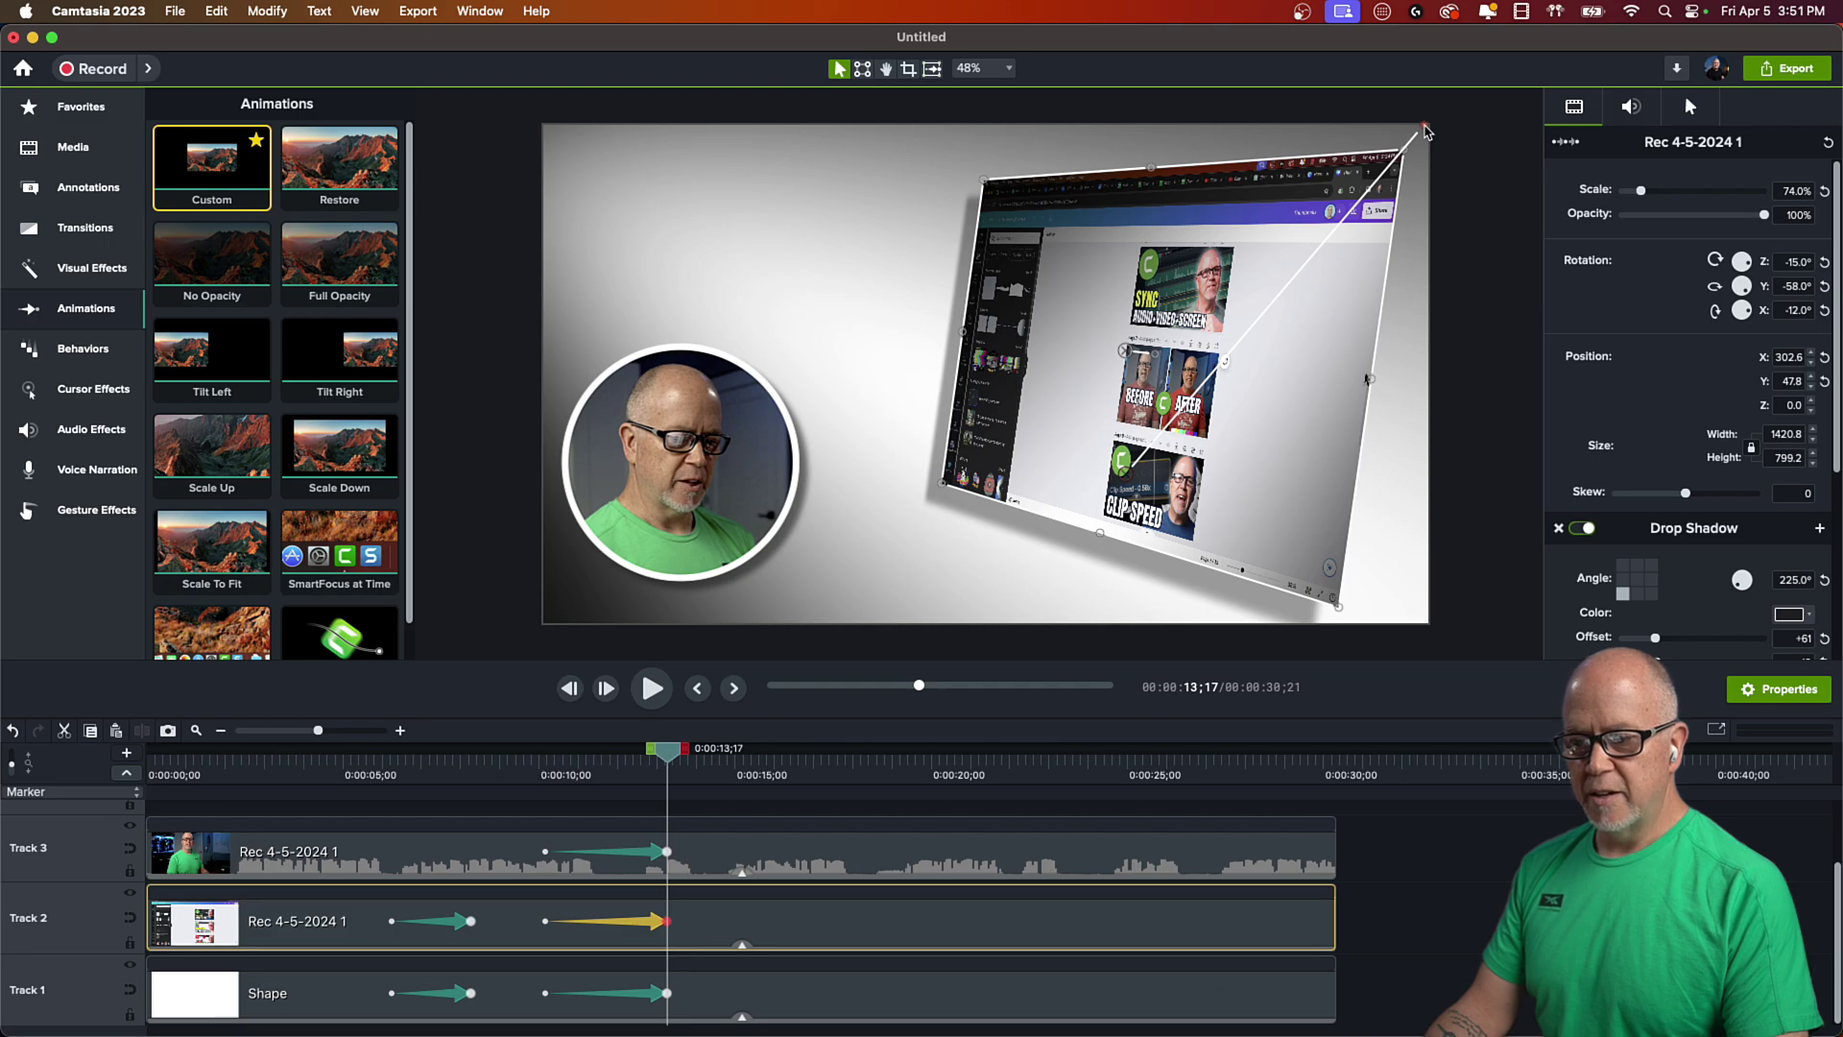
pyautogui.moveTo(1426, 131); pyautogui.dragTo(955, 177)
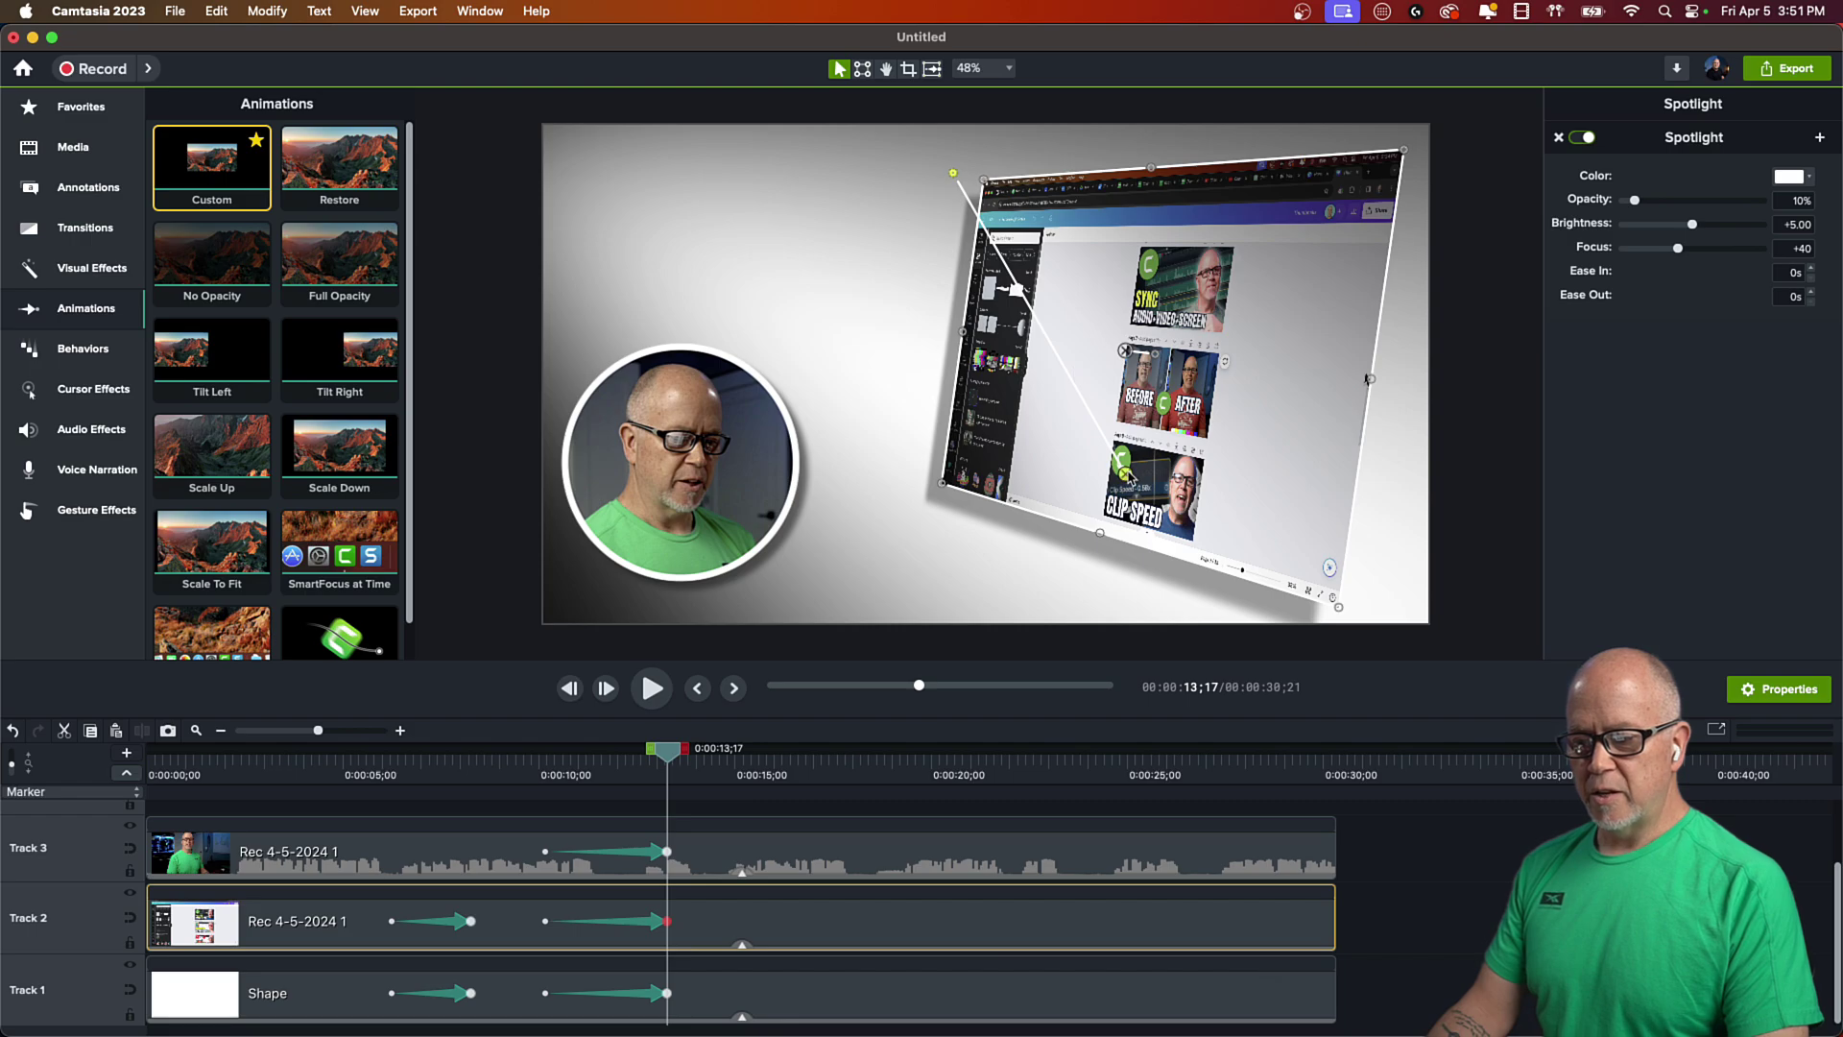
pyautogui.moveTo(1129, 474); pyautogui.dragTo(1200, 489)
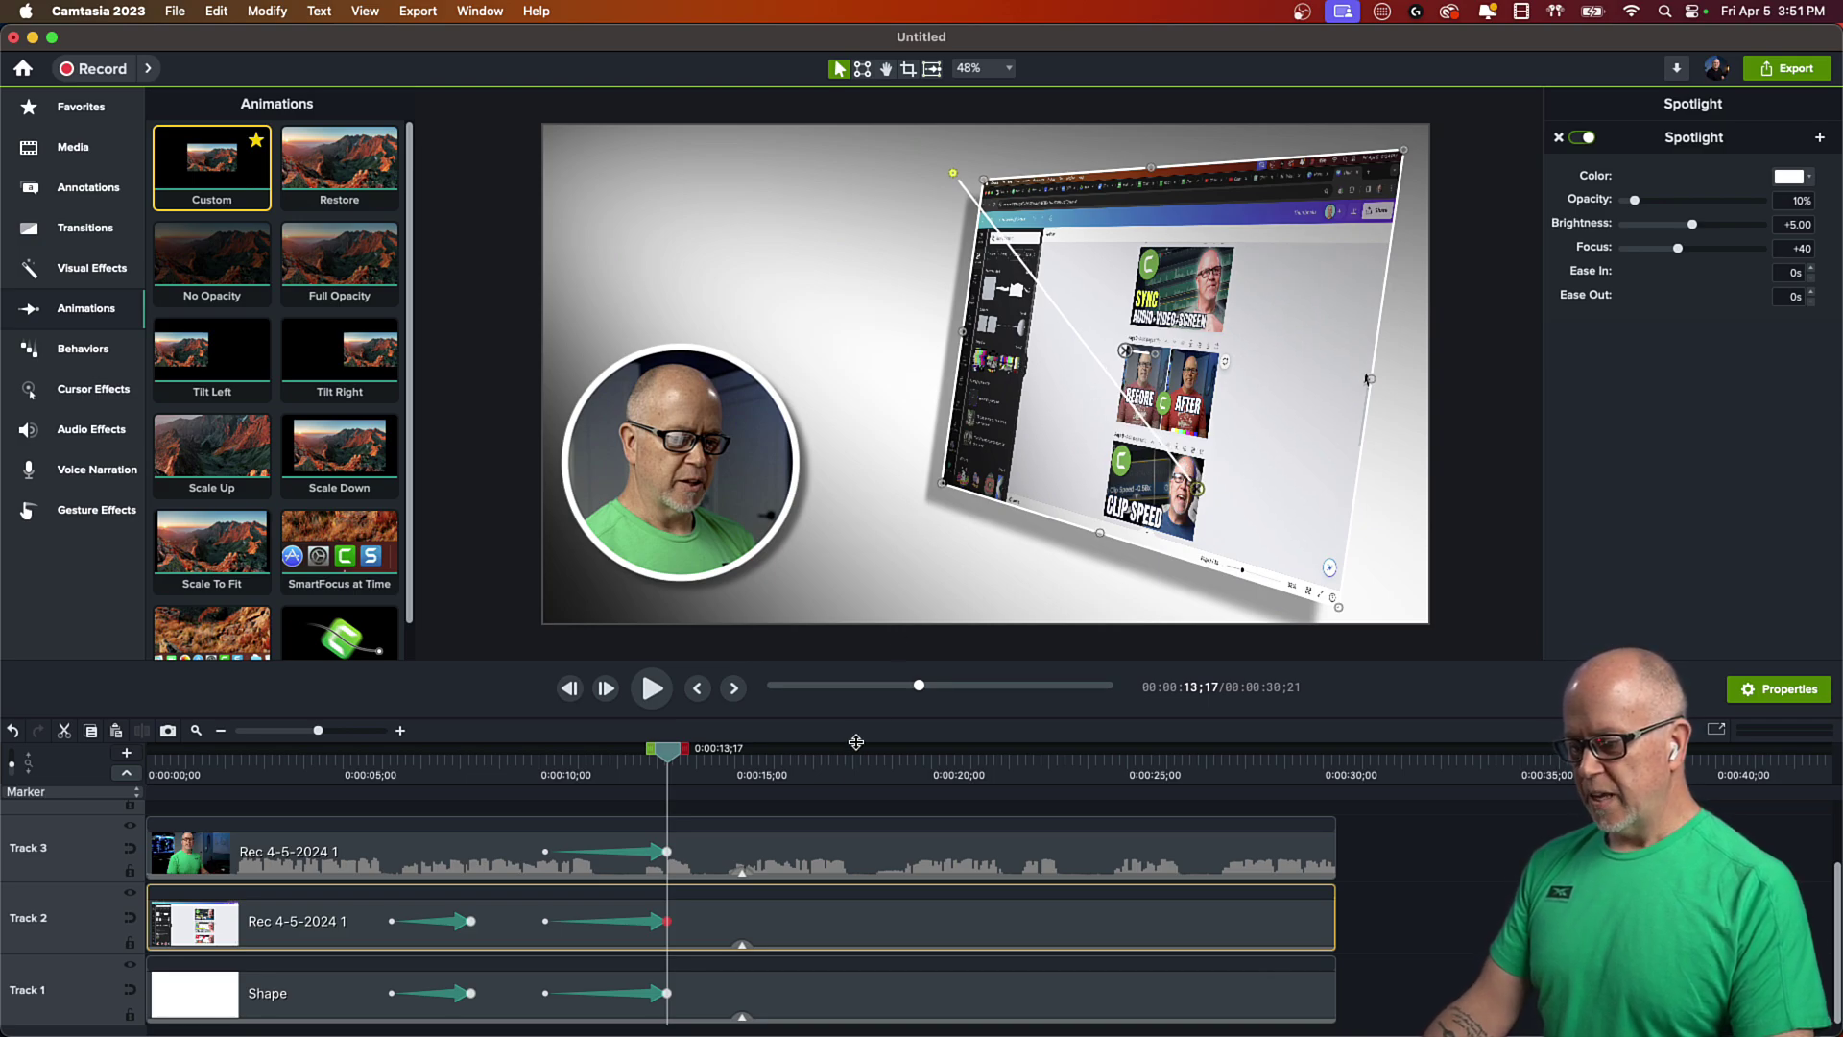
# - At the end of the screen clip's second animation, set the Drop Shadow angle to 333° and offset to 91
pyautogui.click(658, 924)
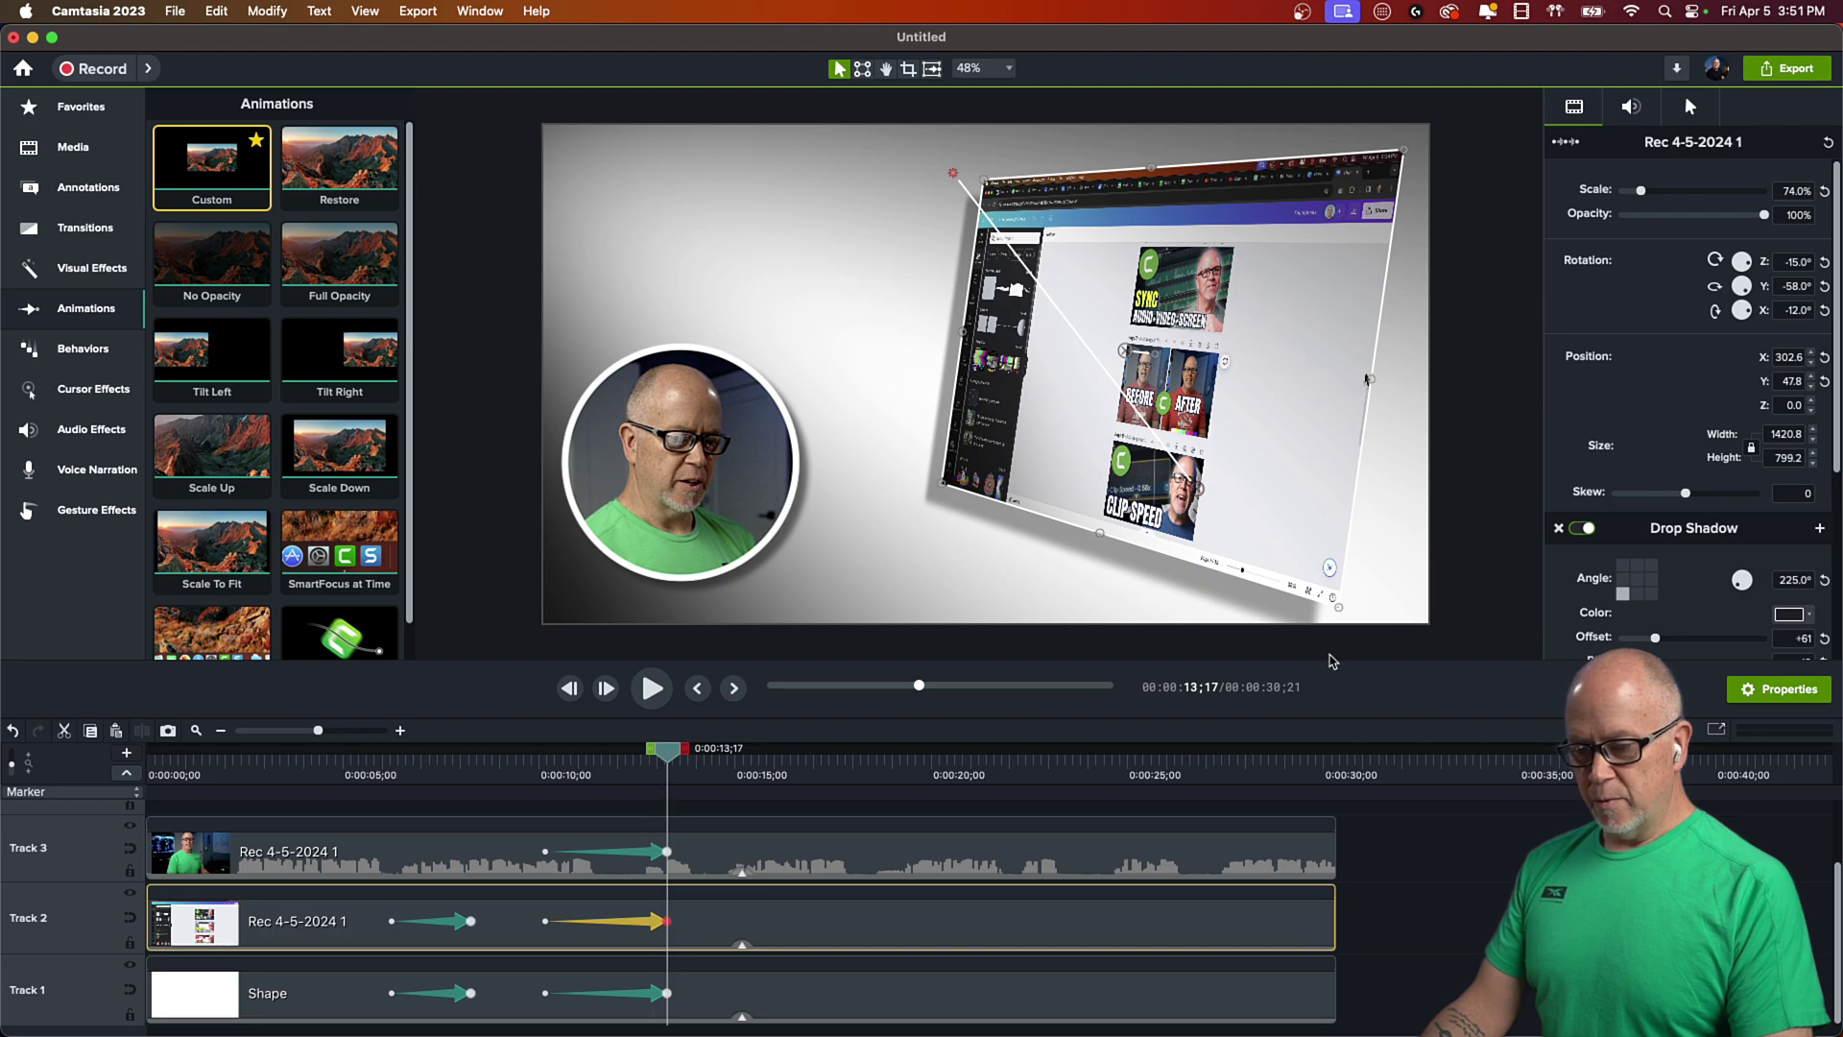
pyautogui.scroll(-1, 1682, 422)
pyautogui.scroll(-10, 1683, 423)
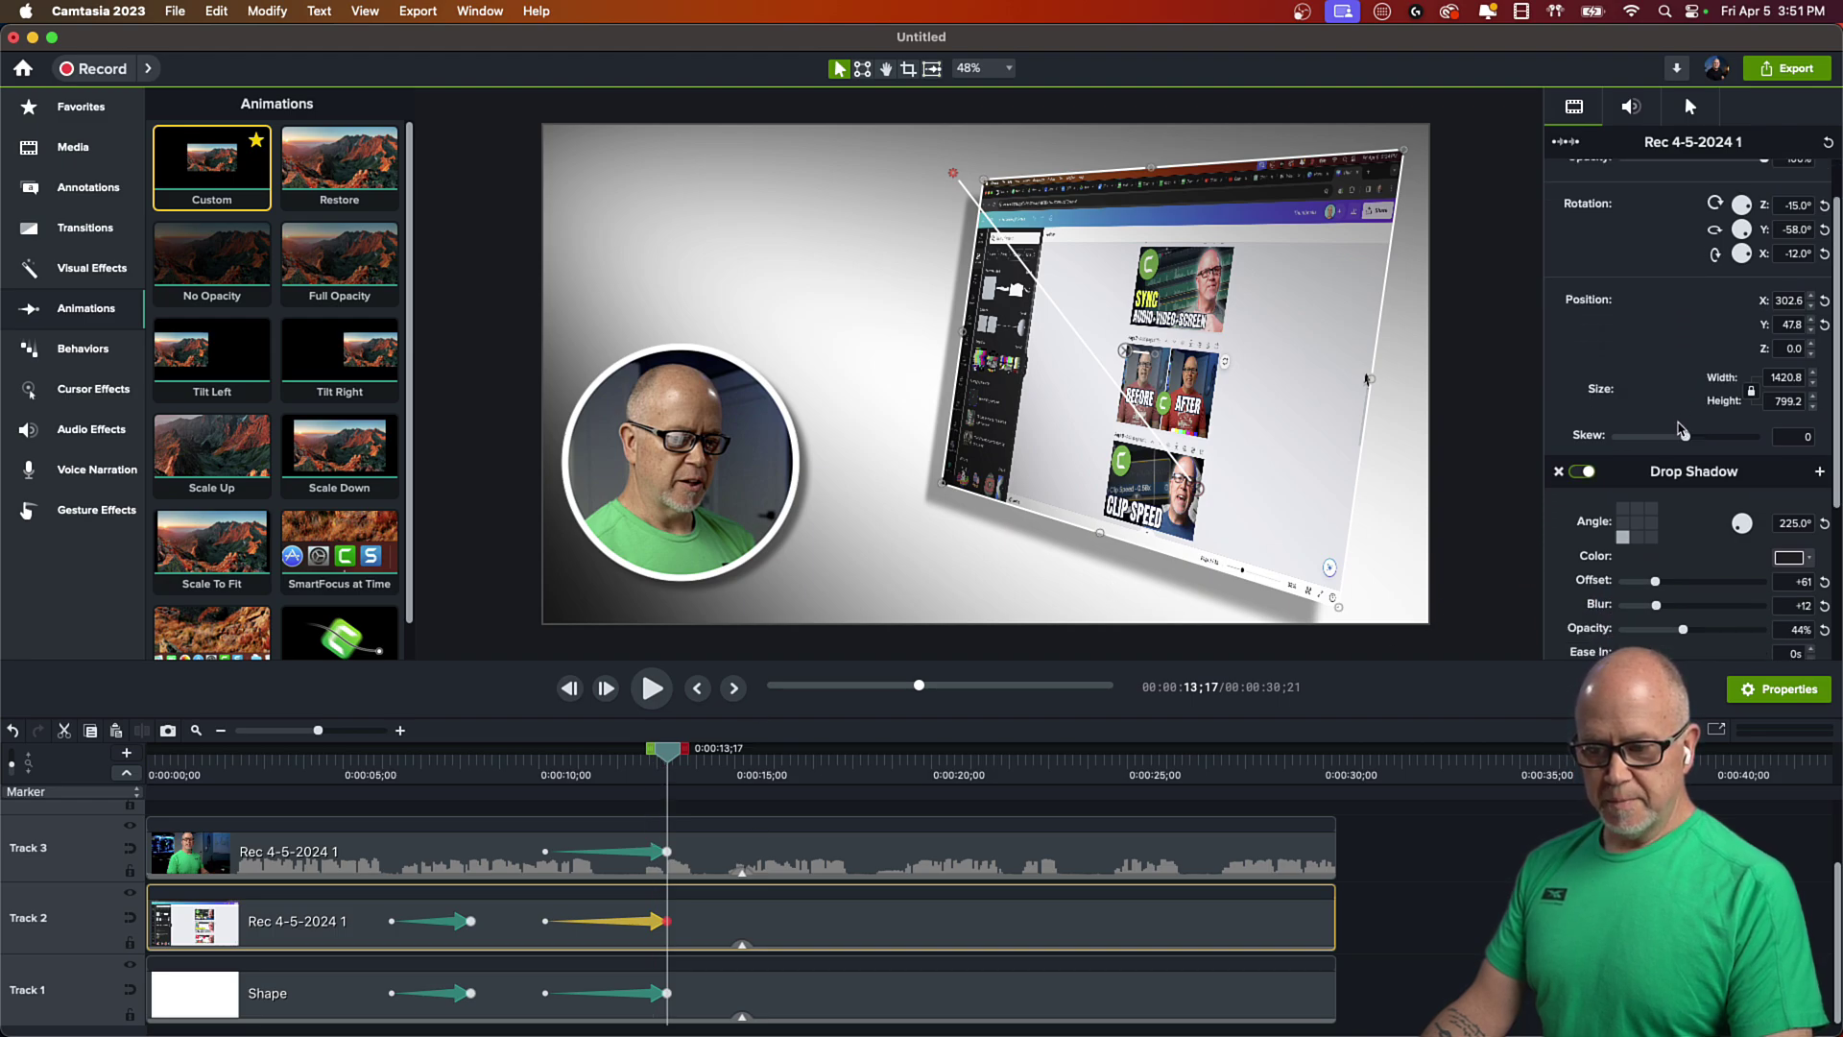
pyautogui.scroll(-4, 1676, 453)
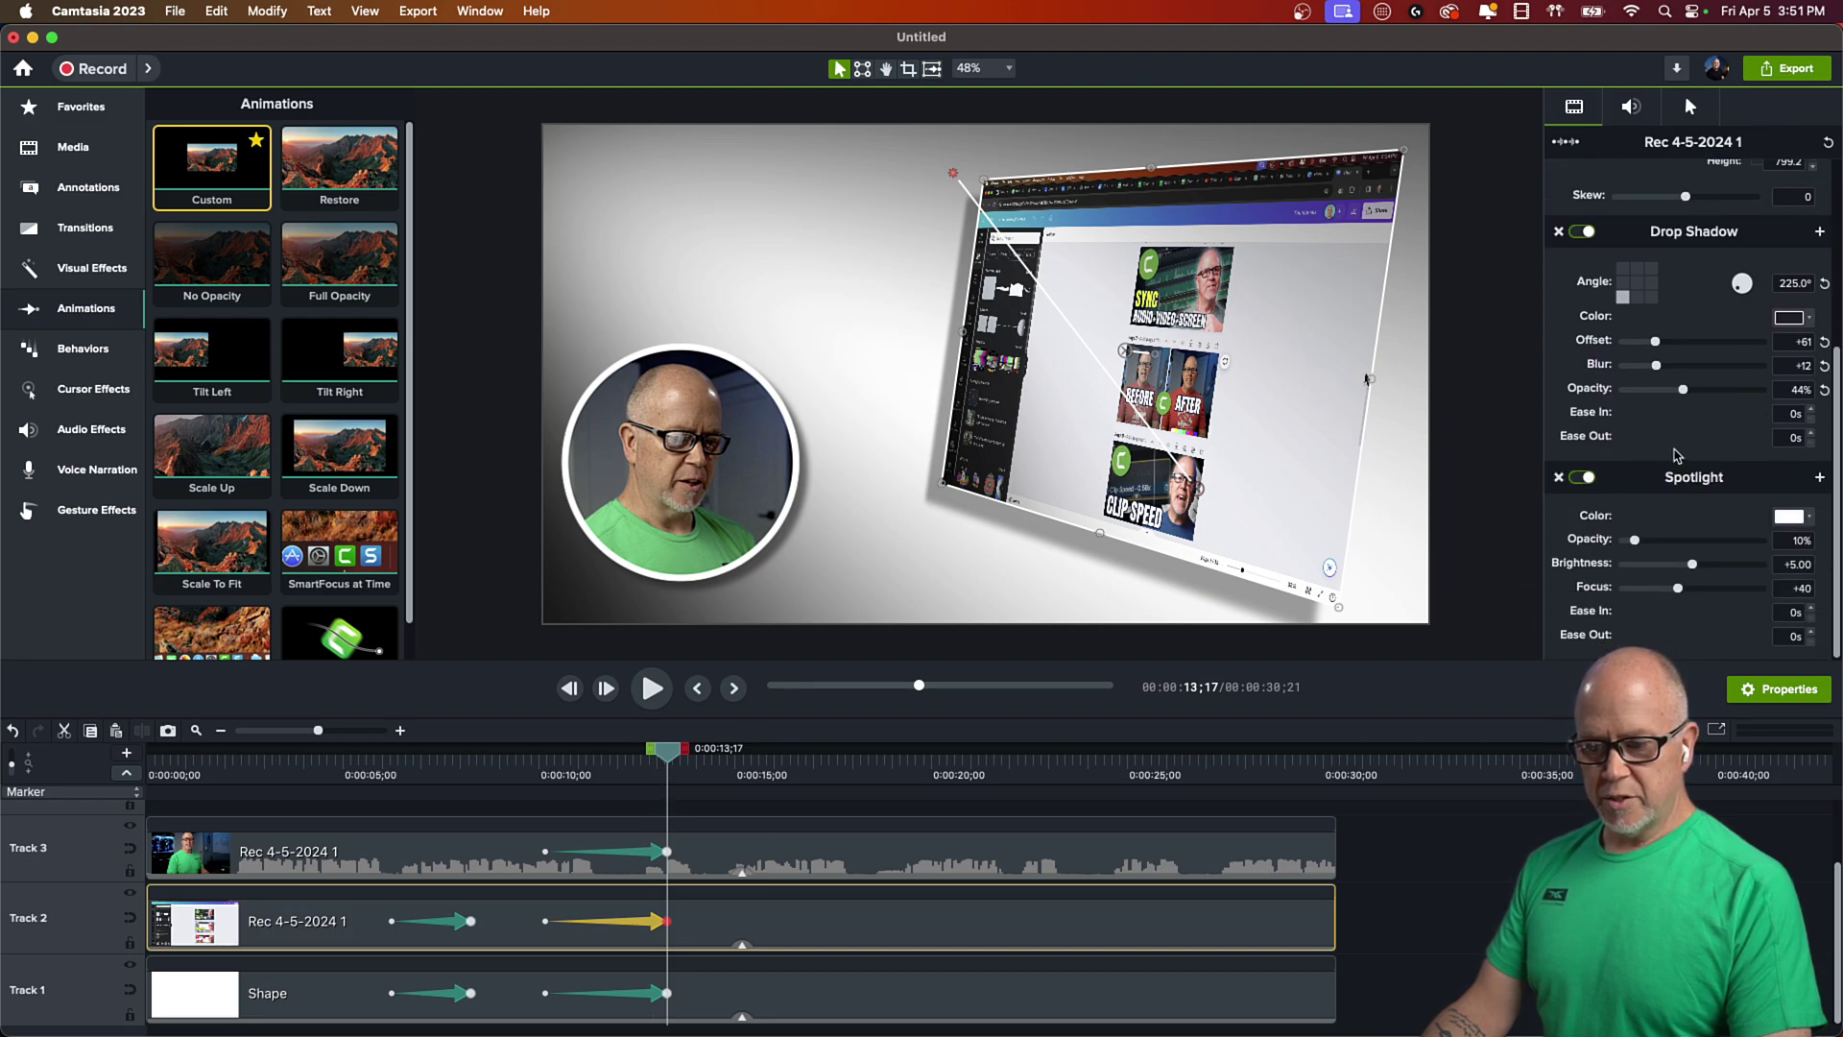
pyautogui.scroll(2, 1690, 384)
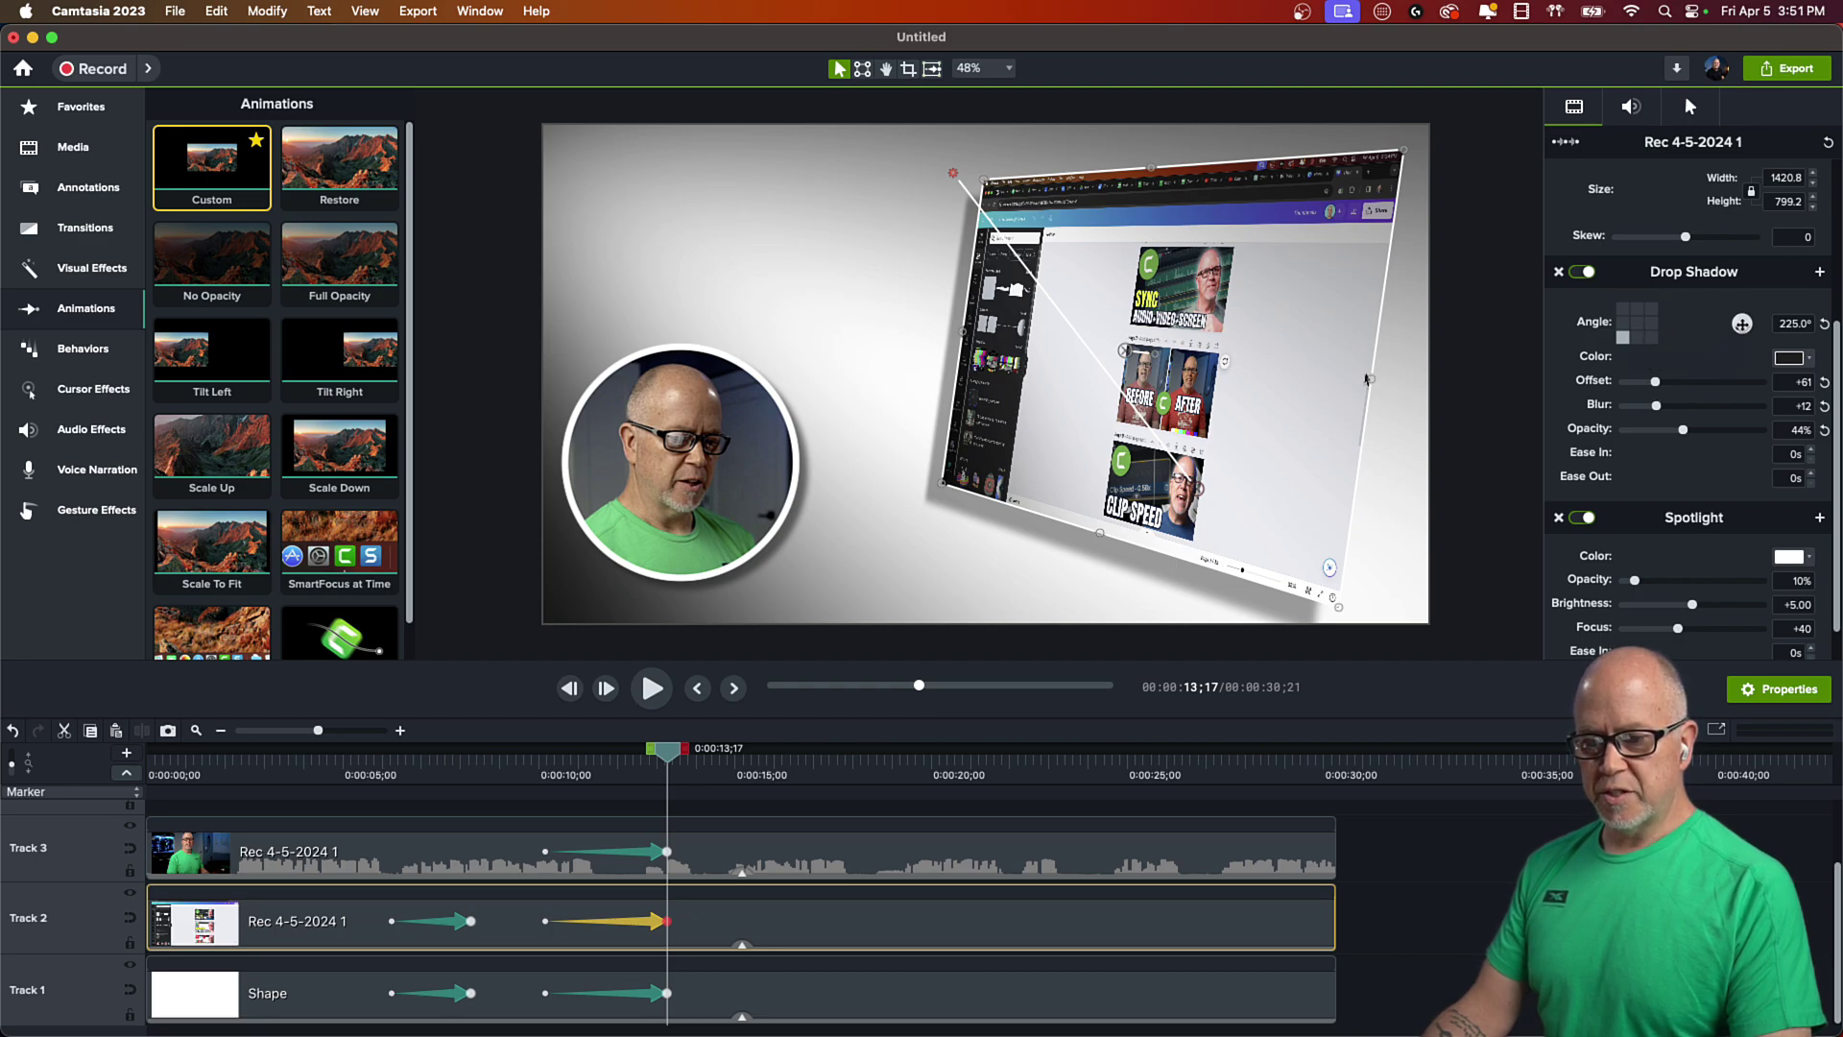
pyautogui.moveTo(1741, 324)
pyautogui.mouseDown()
pyautogui.moveTo(1774, 331)
pyautogui.moveTo(1838, 300)
pyautogui.mouseUp()
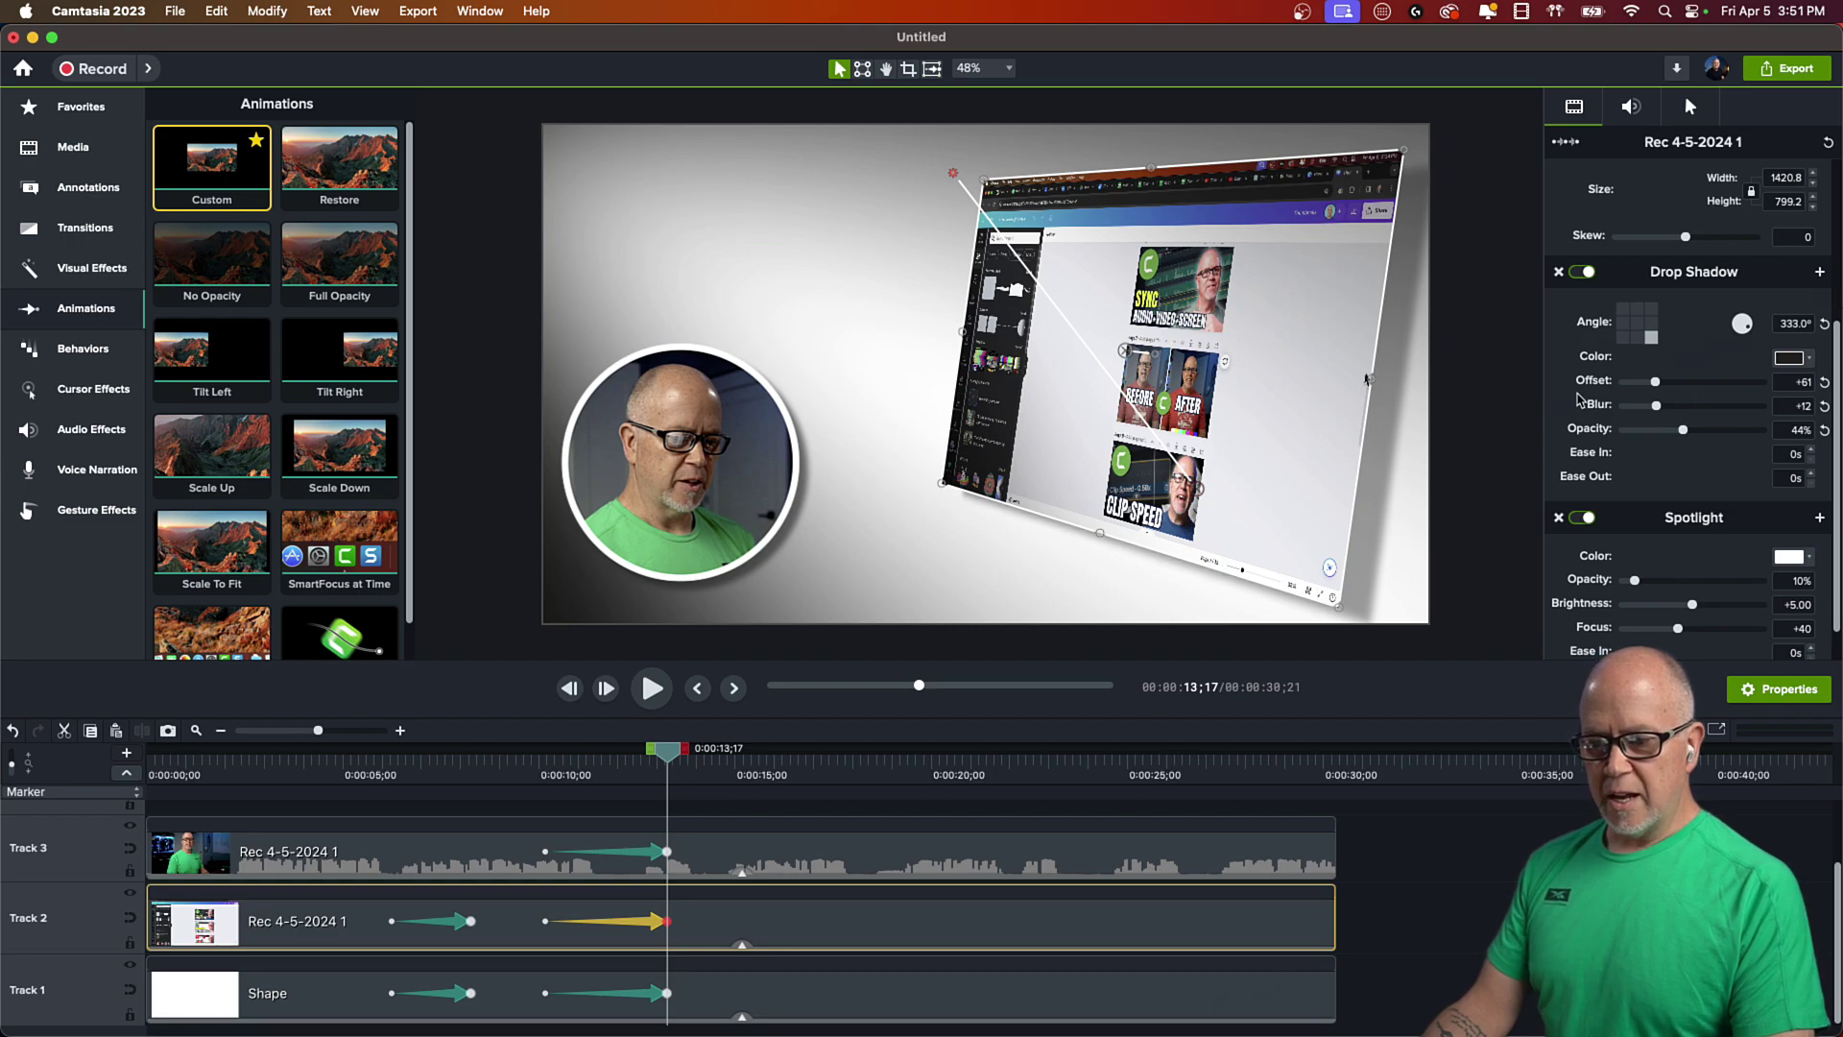
pyautogui.moveTo(1658, 382); pyautogui.dragTo(1677, 386)
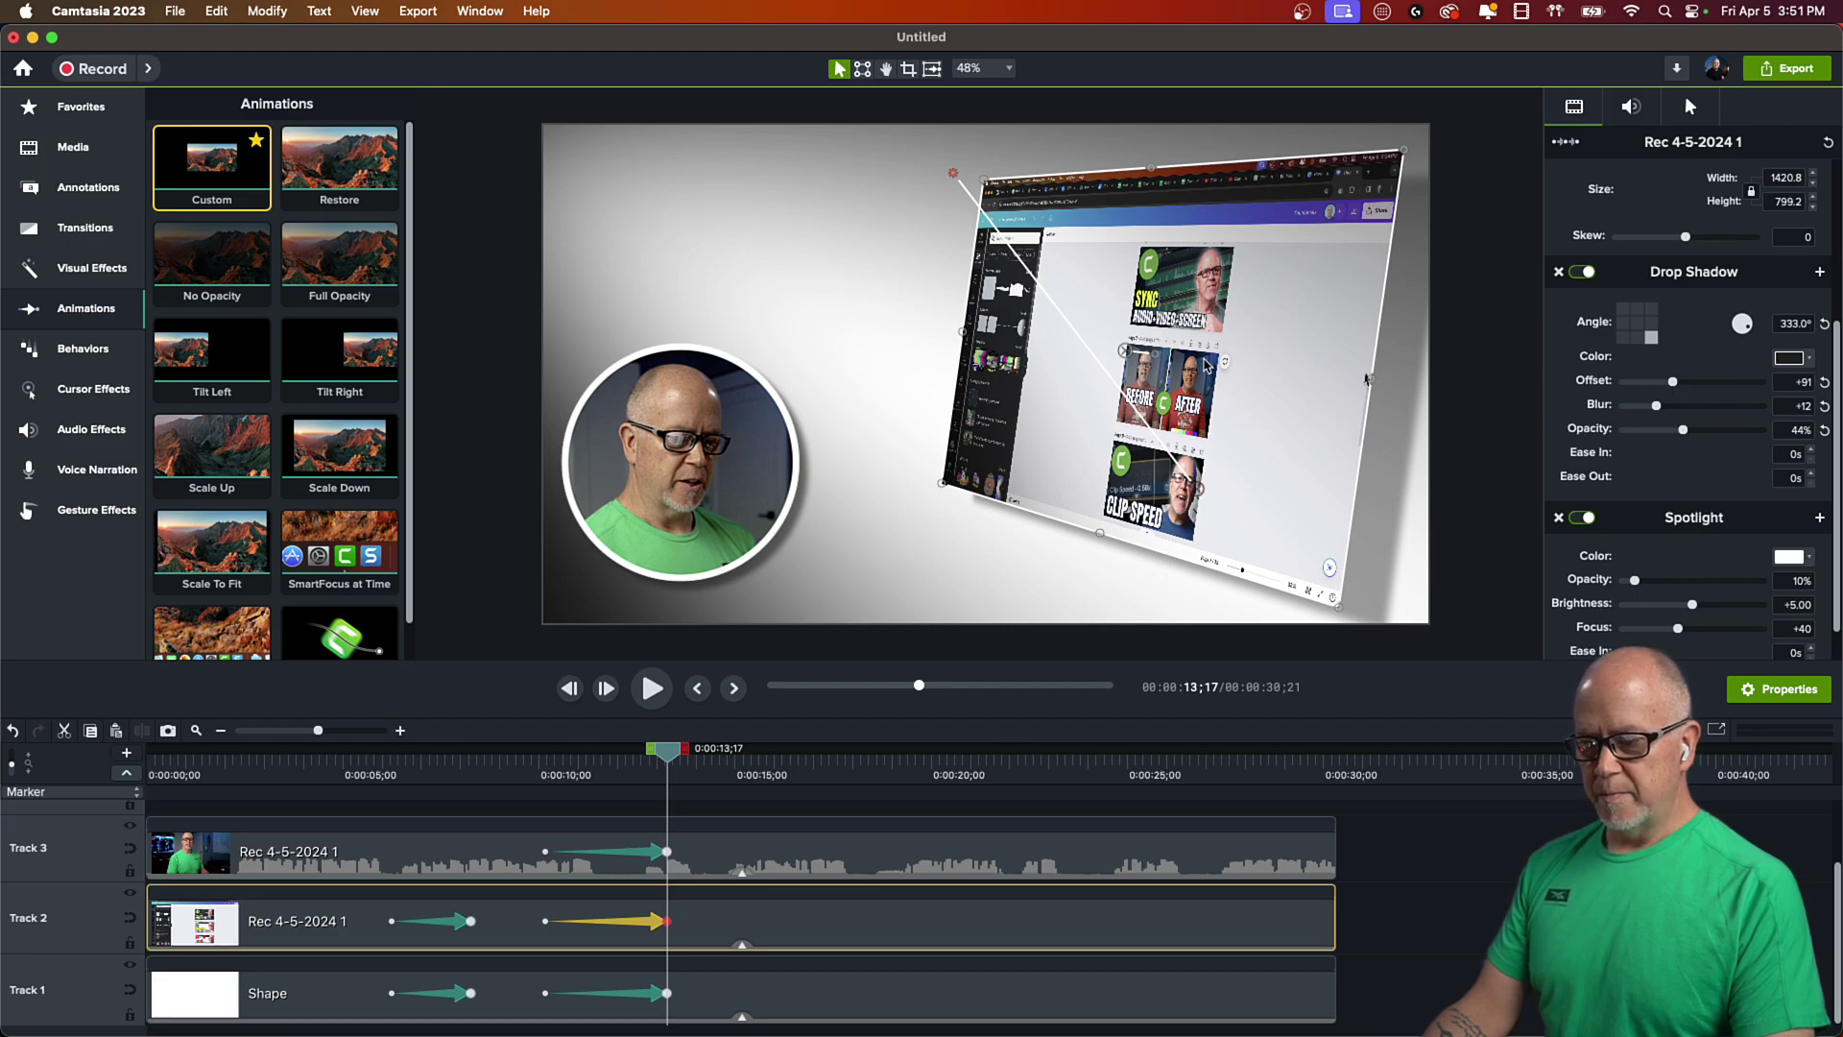
# - Shift the tilted screen clip to about X 278.6, Y 66.5, and refine its Drop Shadow to a 328° angle and 59% opacity
pyautogui.moveTo(1367, 377); pyautogui.dragTo(1354, 368)
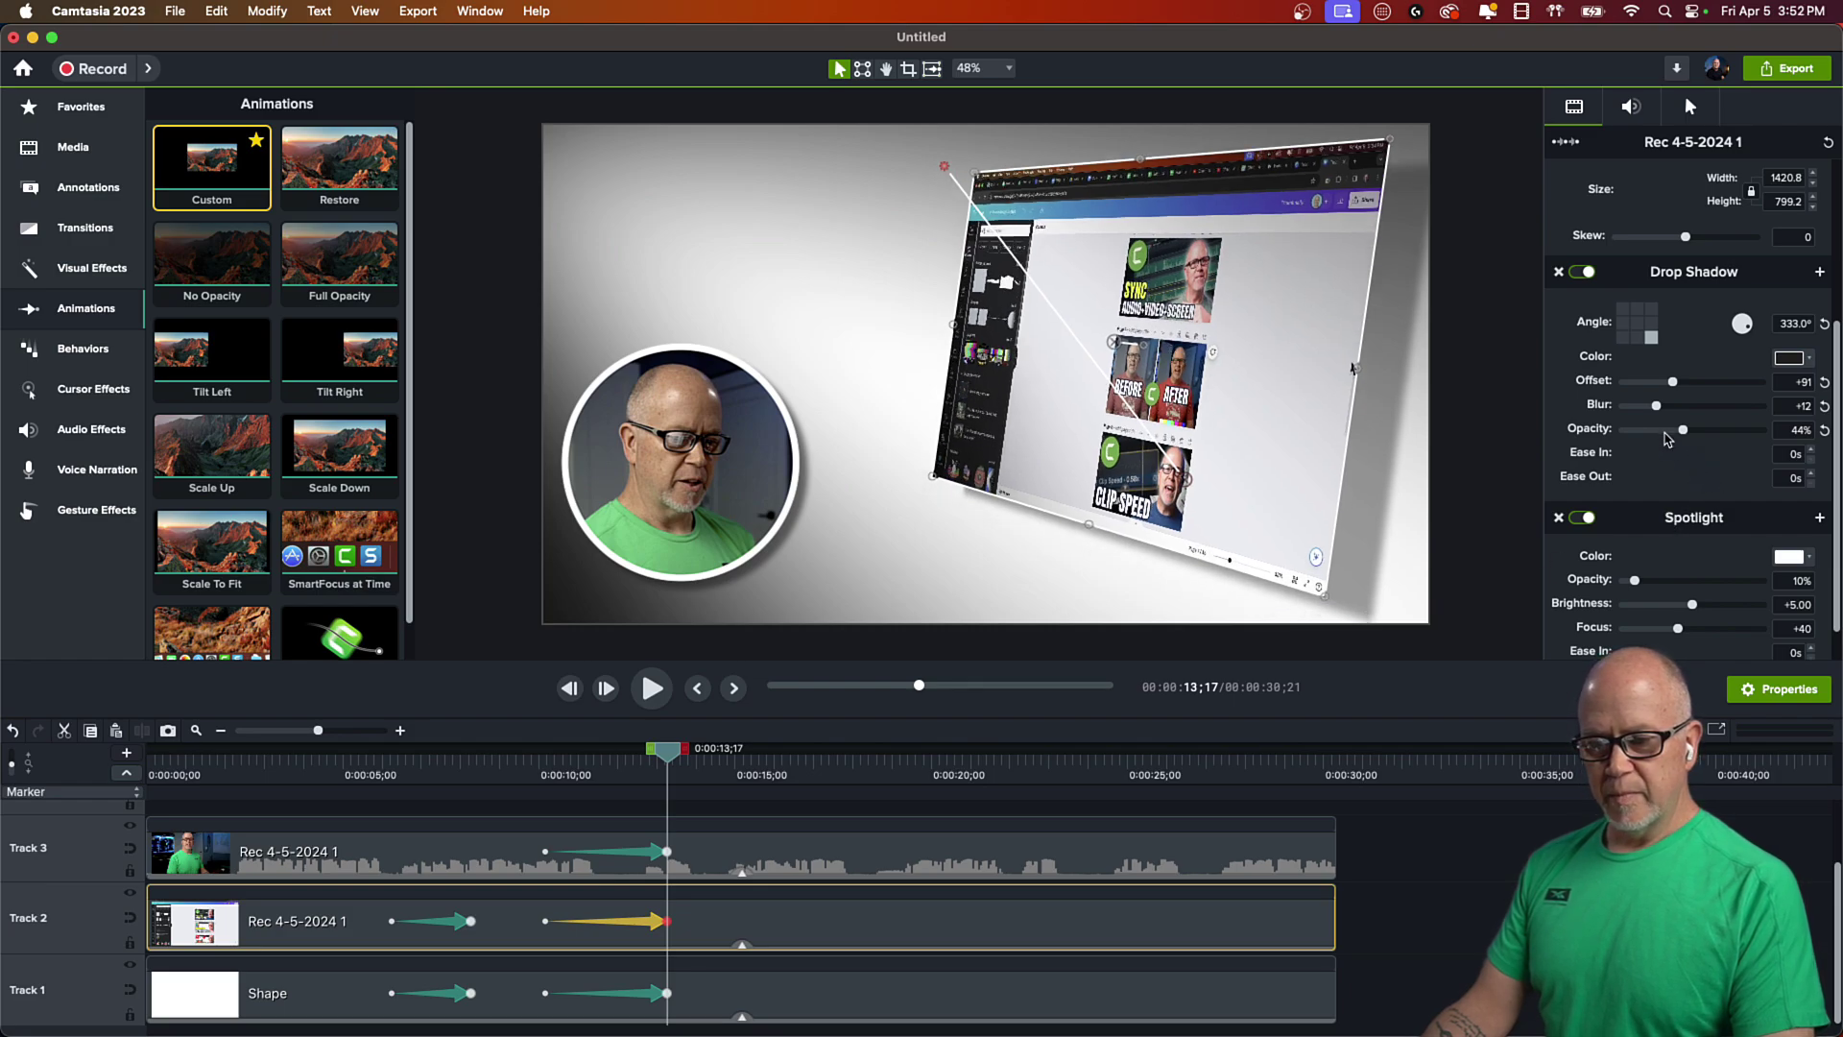
pyautogui.moveTo(1747, 324)
pyautogui.mouseDown()
pyautogui.moveTo(1759, 298)
pyautogui.moveTo(1762, 329)
pyautogui.mouseUp()
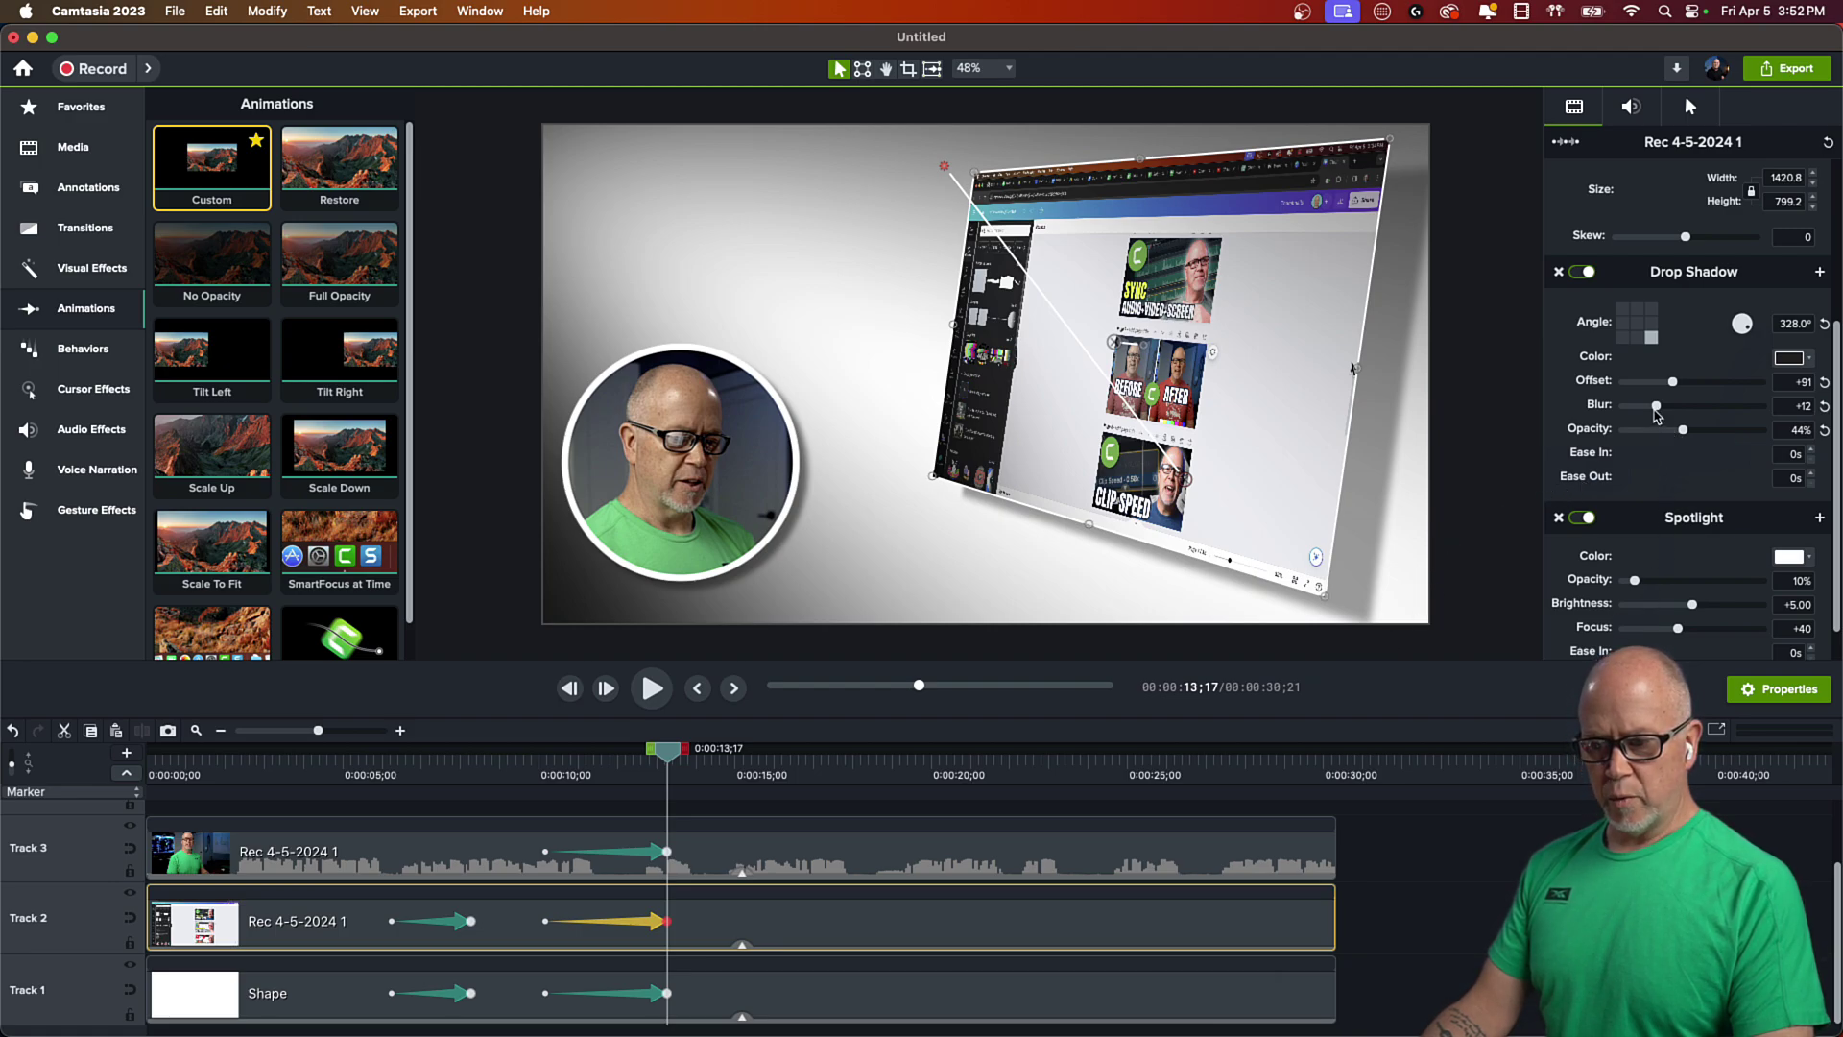
pyautogui.moveTo(1684, 429); pyautogui.dragTo(1709, 439)
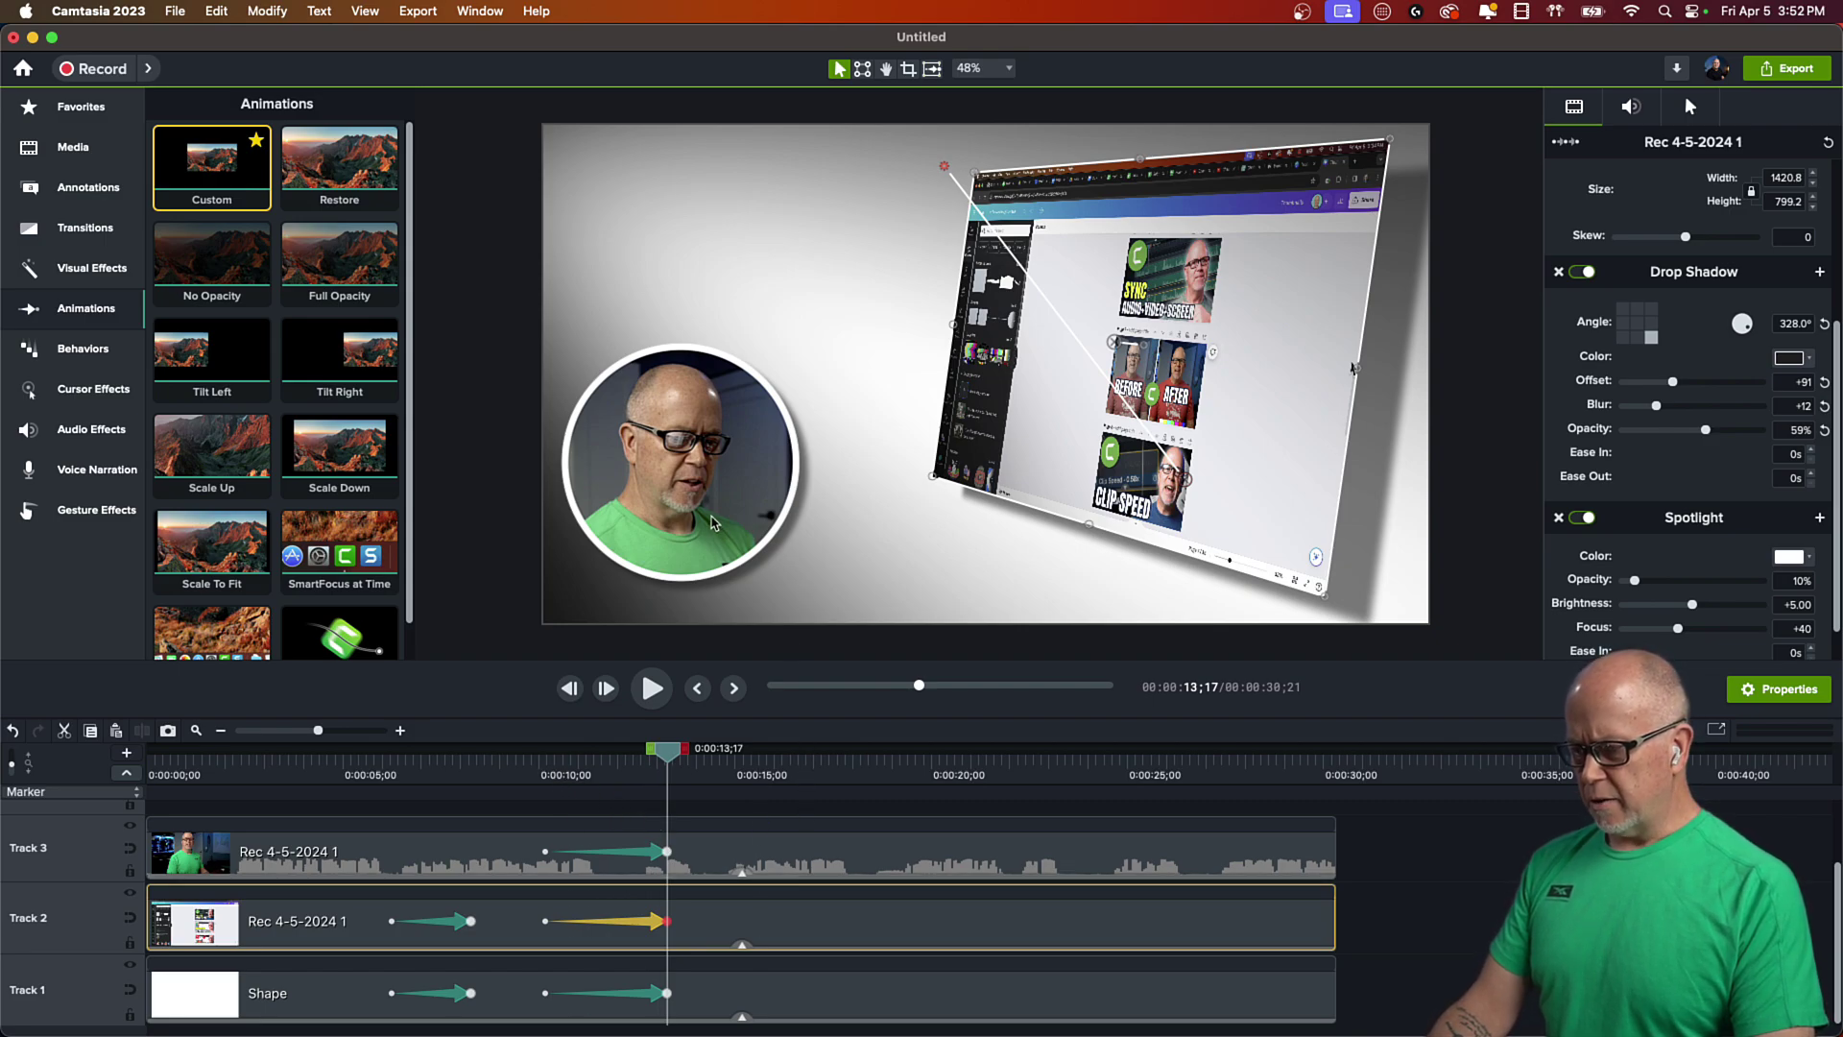
# - At the end of the webcam clip's animation, set its Drop Shadow angle to 333° and offset to 28
pyautogui.click(703, 549)
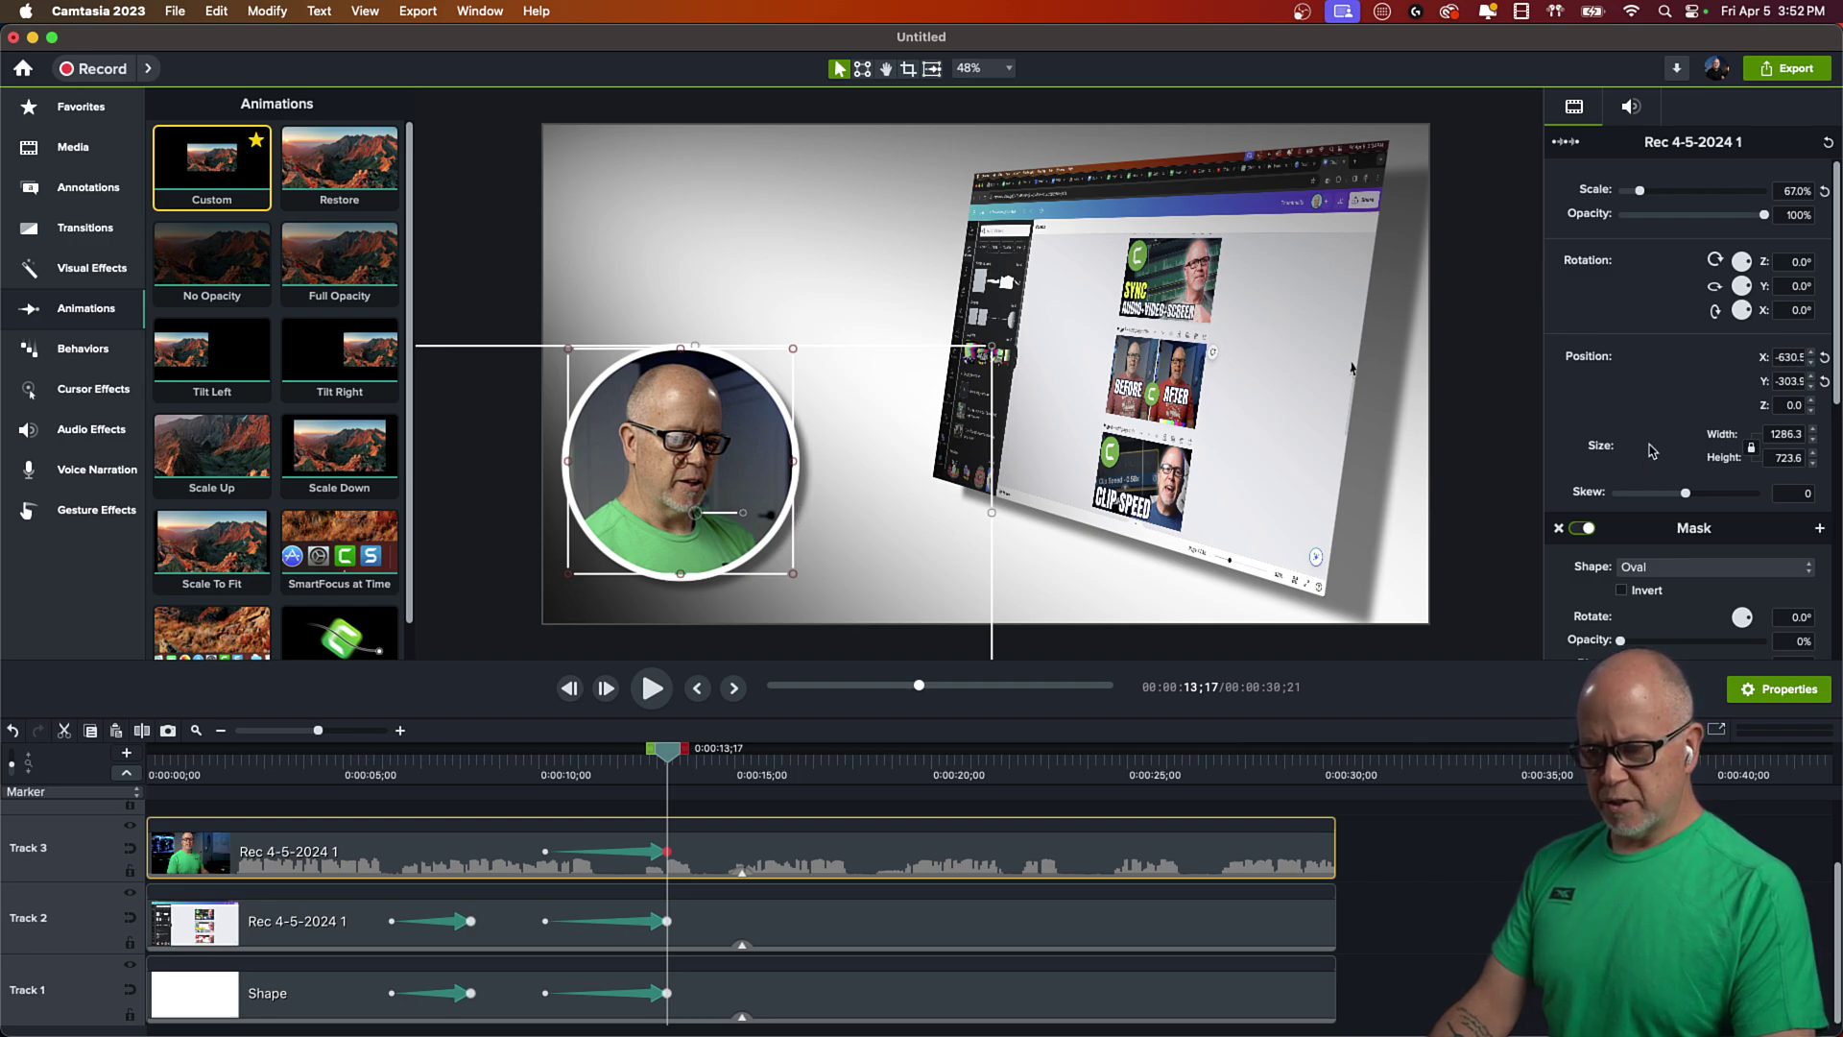
pyautogui.scroll(-5, 1646, 470)
pyautogui.scroll(-5, 1647, 470)
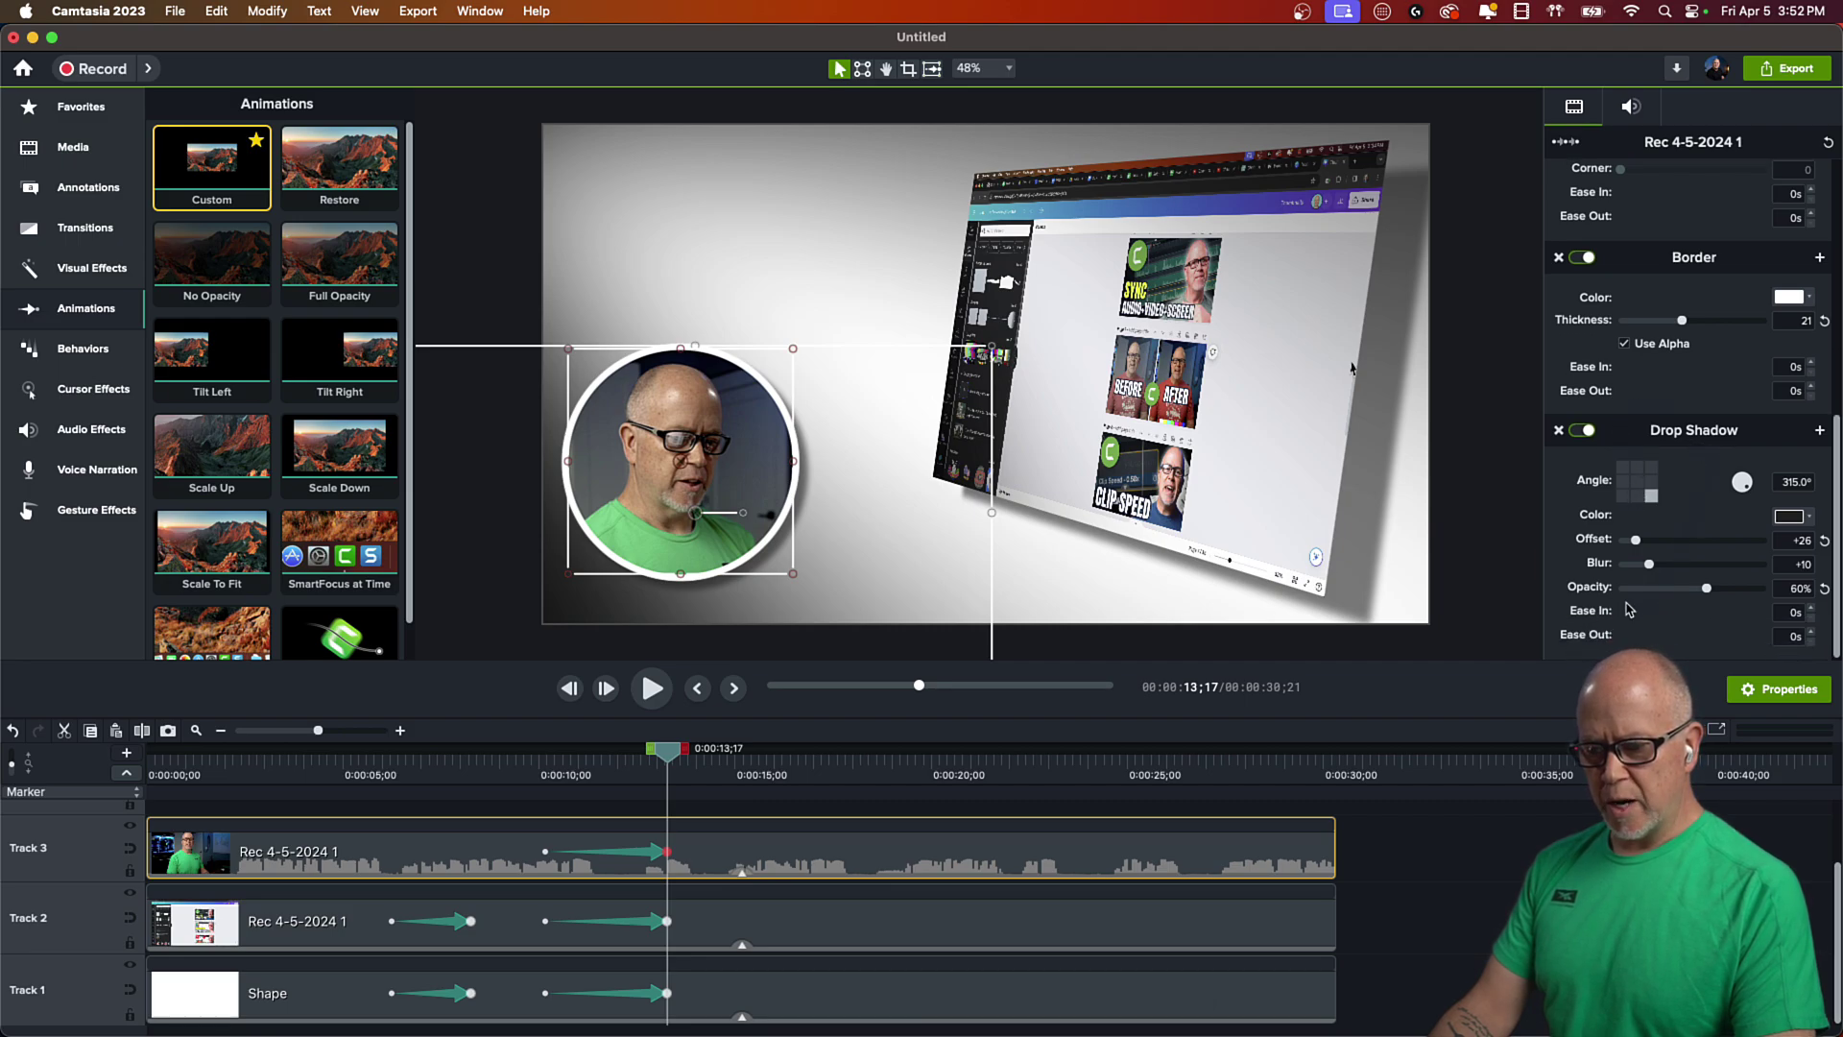
pyautogui.moveTo(1638, 540); pyautogui.dragTo(1649, 540)
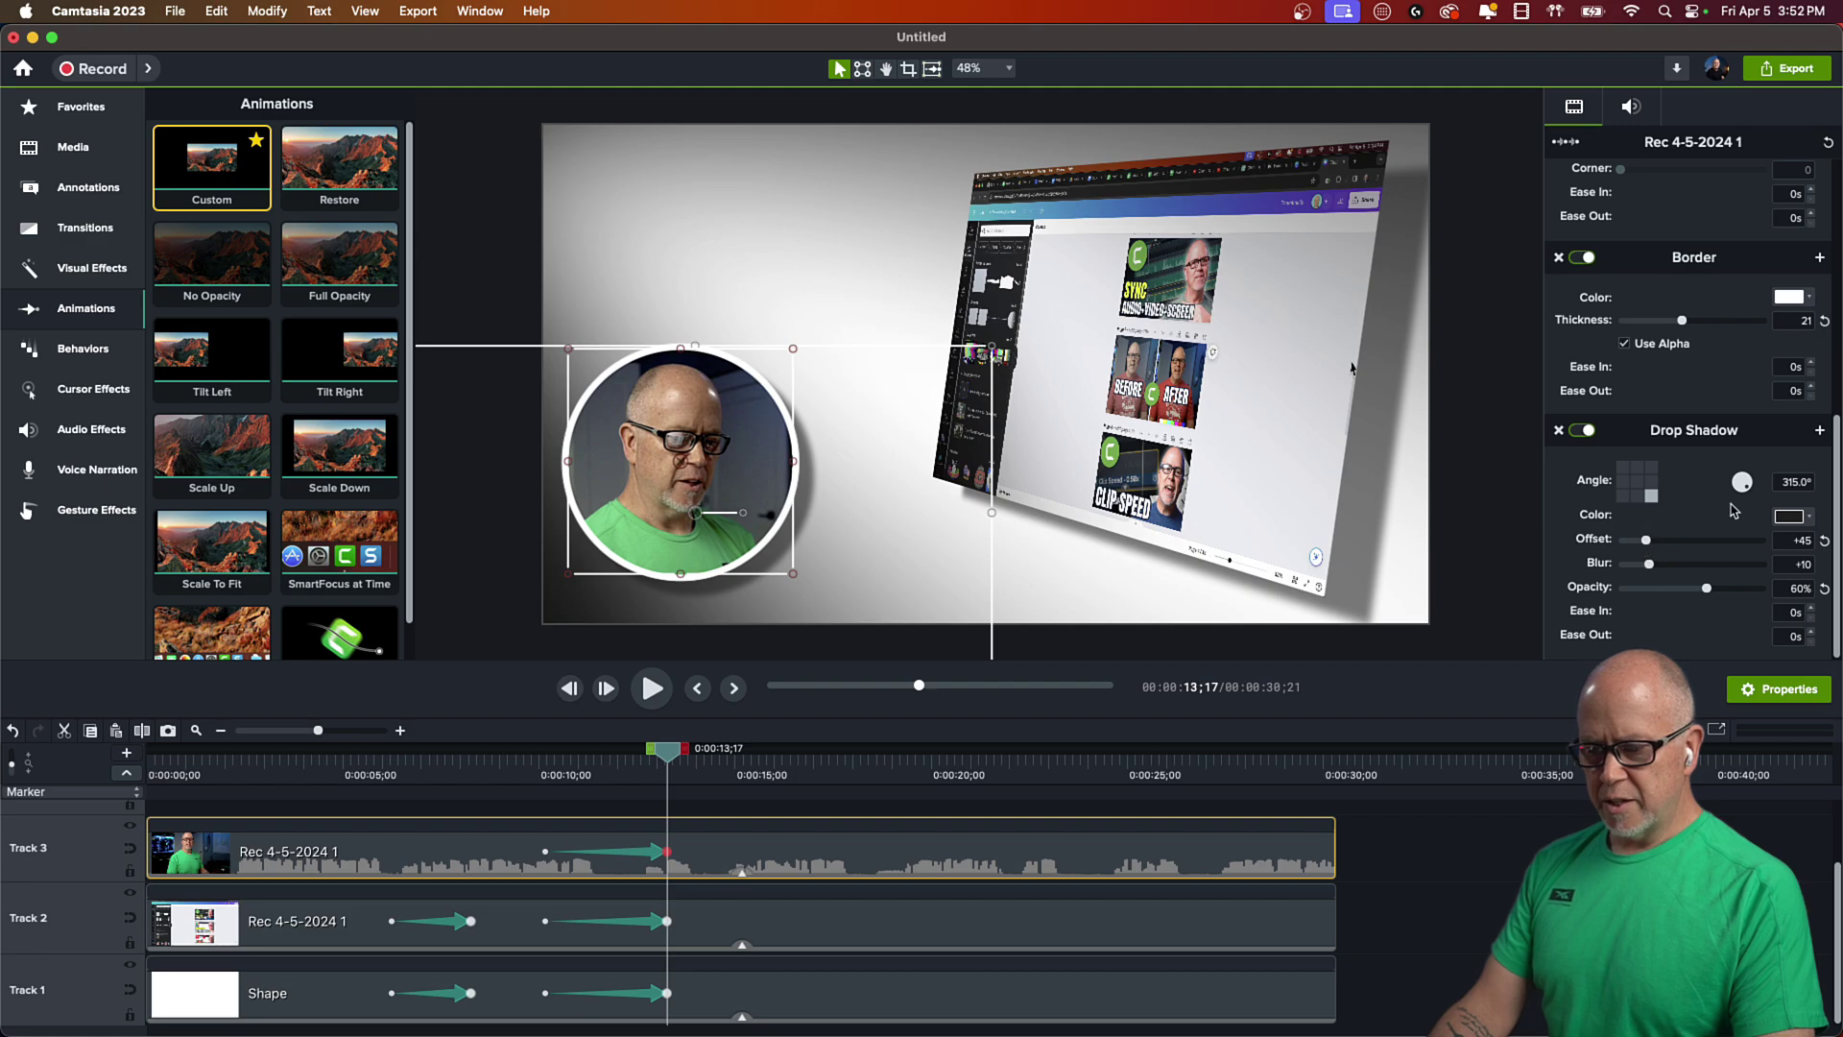
pyautogui.moveTo(1745, 485); pyautogui.dragTo(1766, 474)
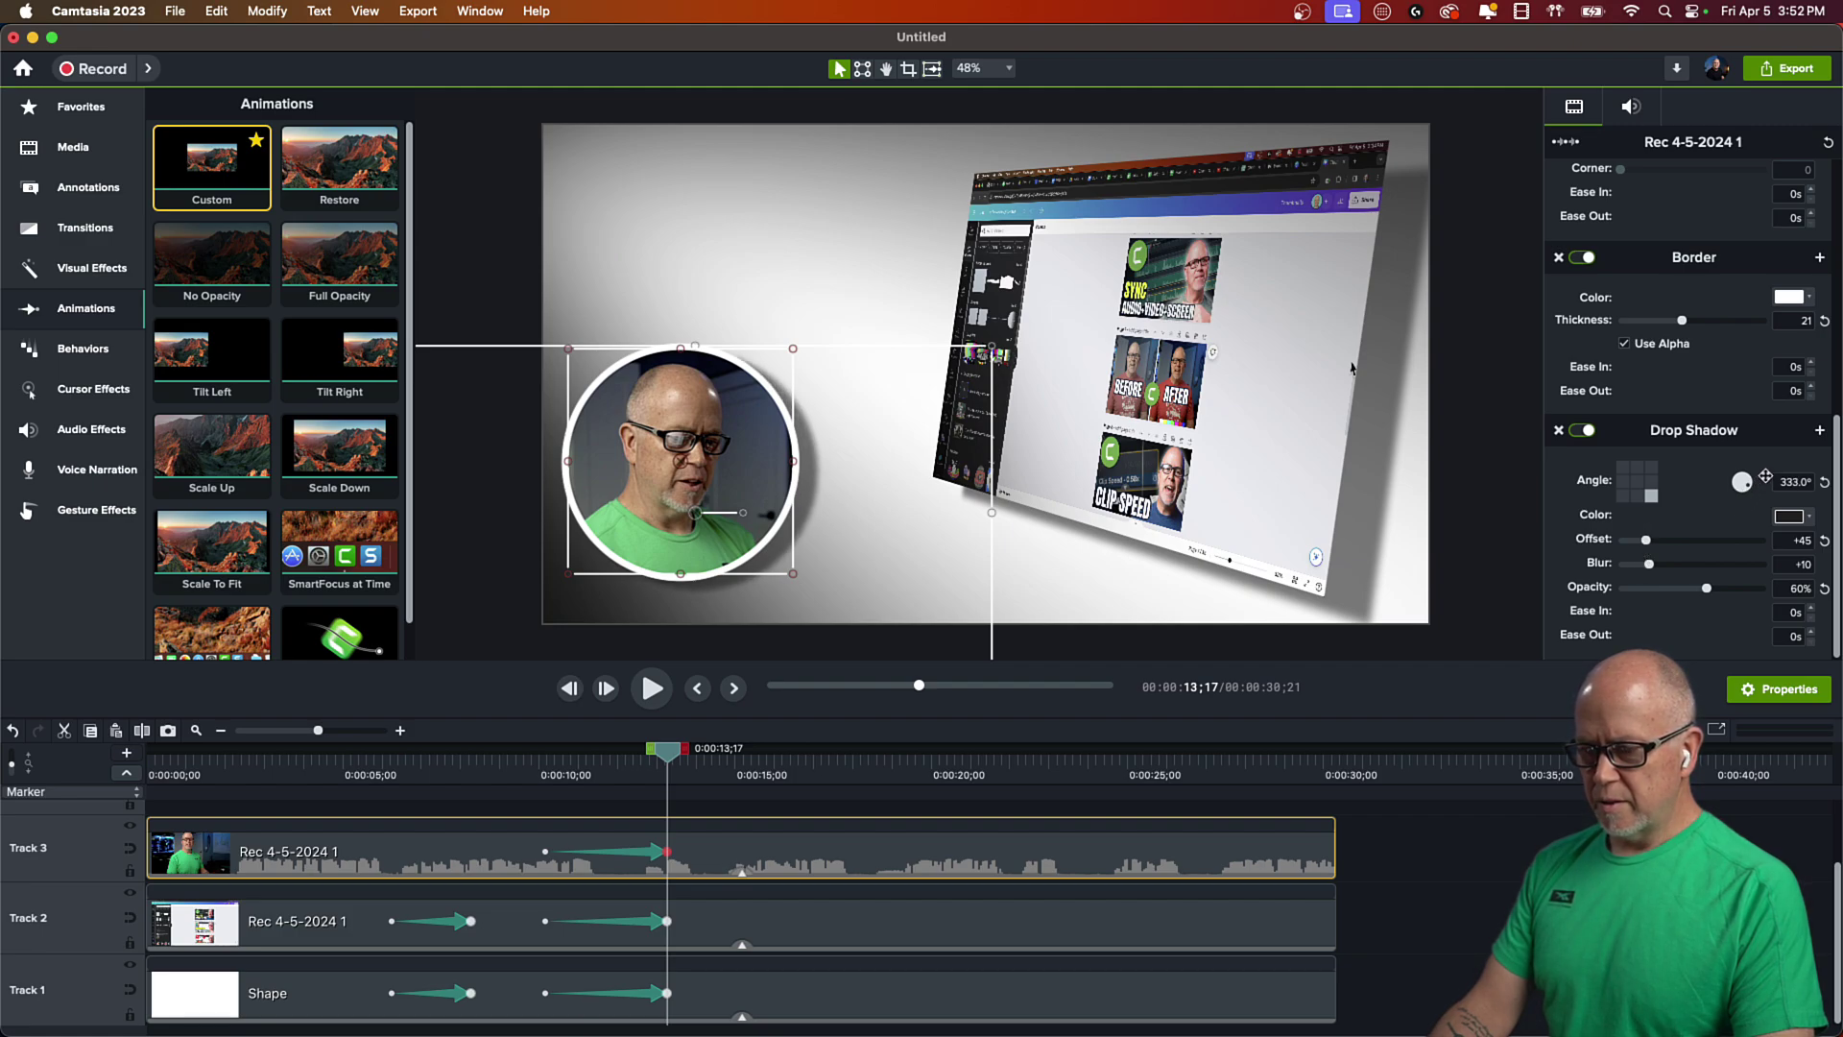
pyautogui.moveTo(1647, 543); pyautogui.dragTo(1638, 544)
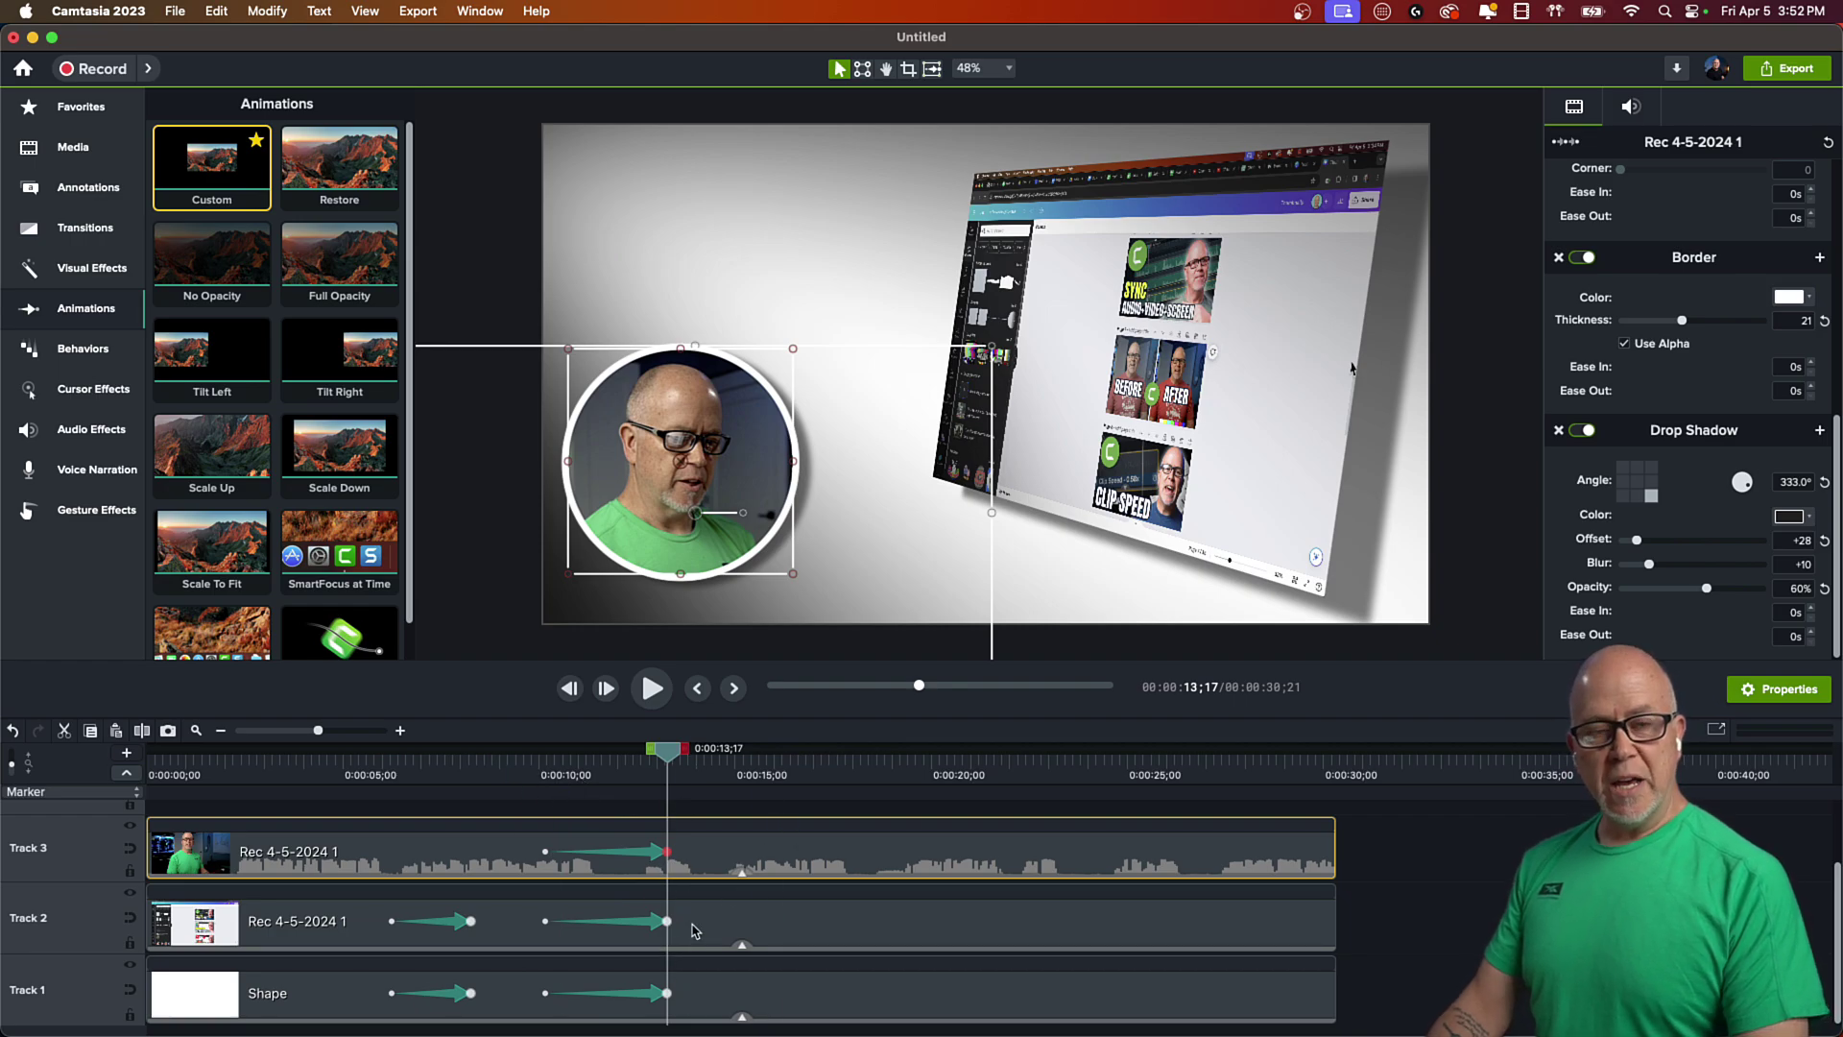
# - Play back the combined tilt and webcam motion from 0:00:09;35 and stop at 0:00:14;29
pyautogui.click(522, 773)
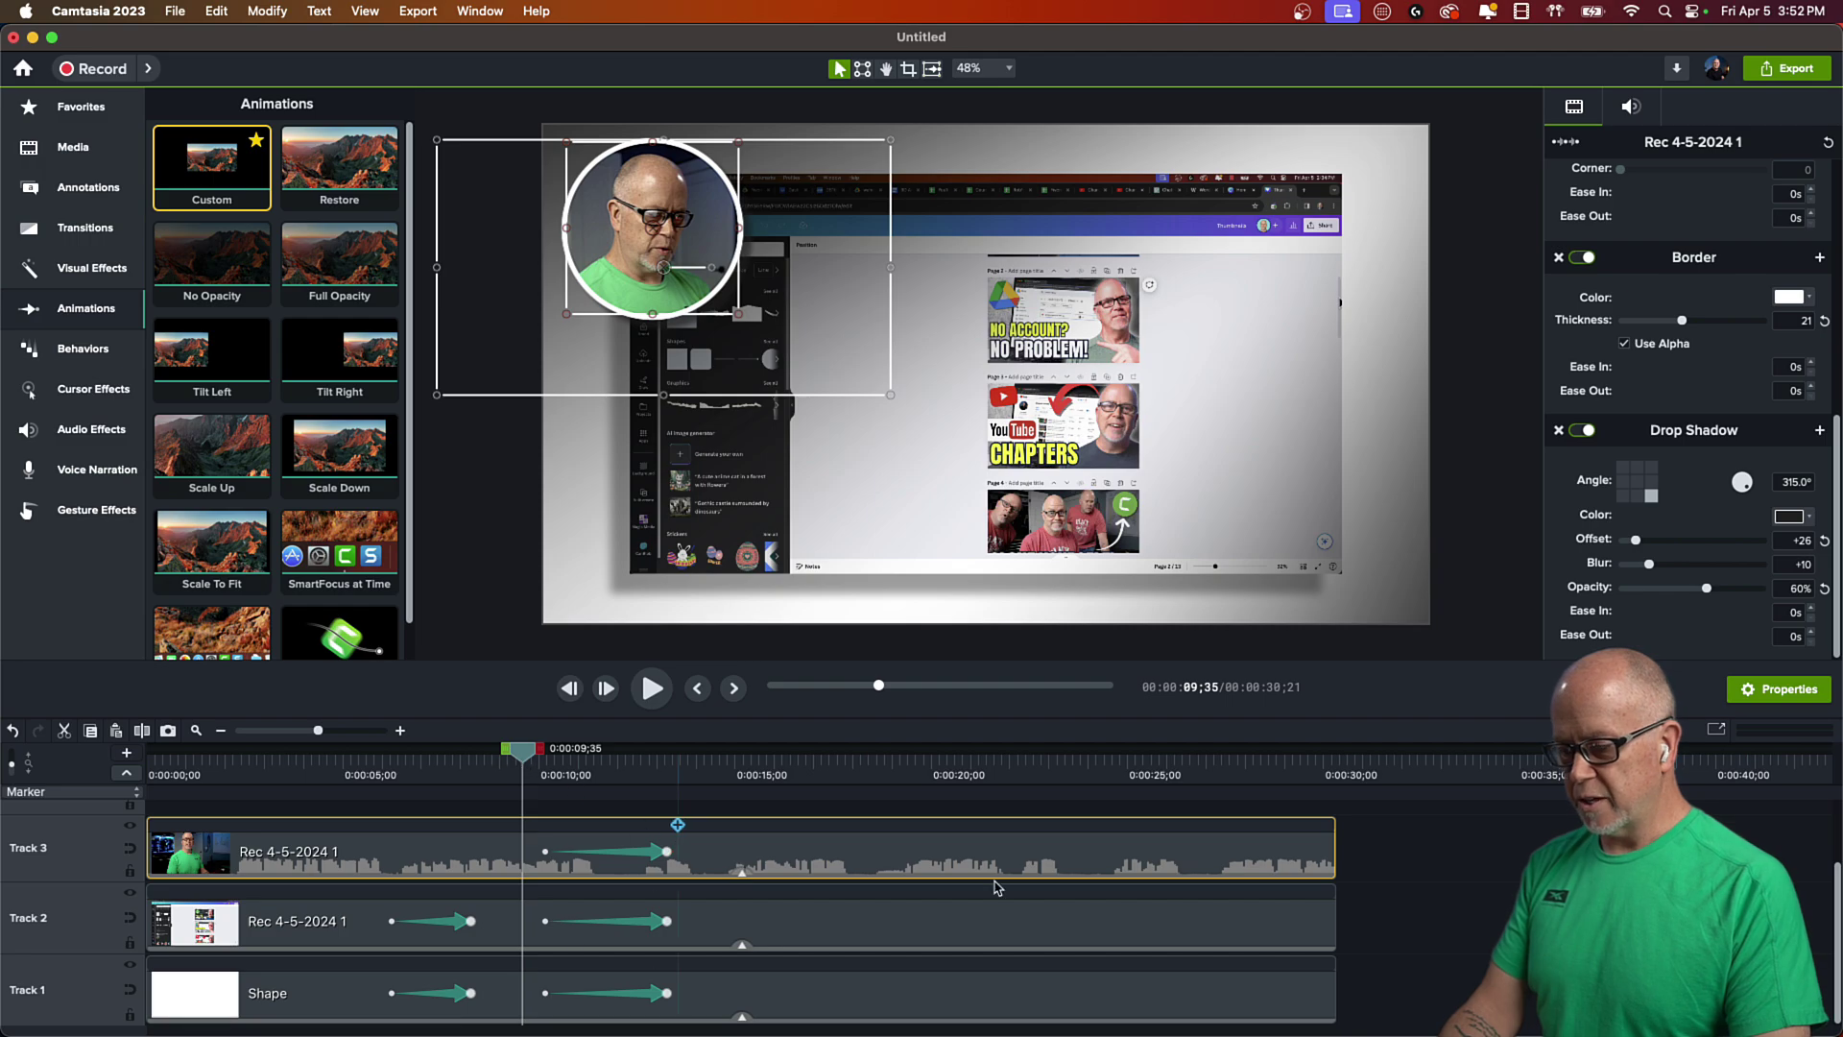
pyautogui.click(1479, 645)
pyautogui.press('space')
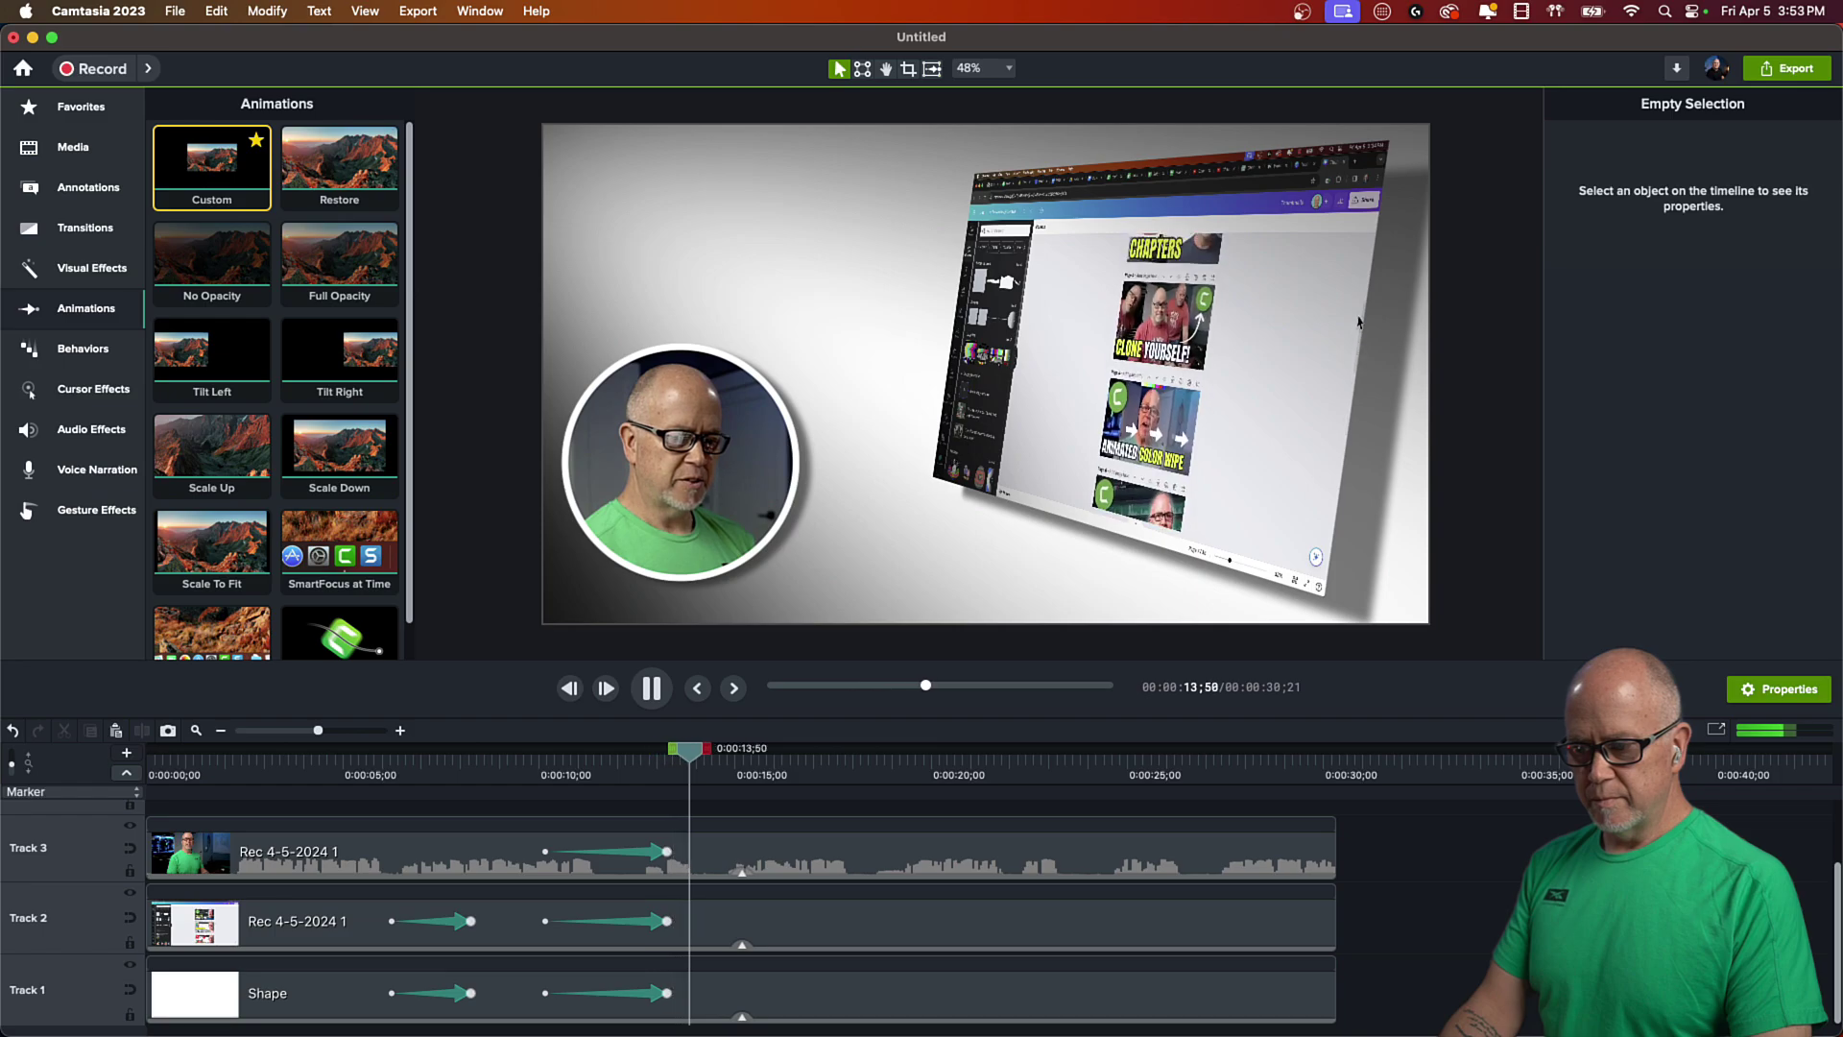
pyautogui.press('space')
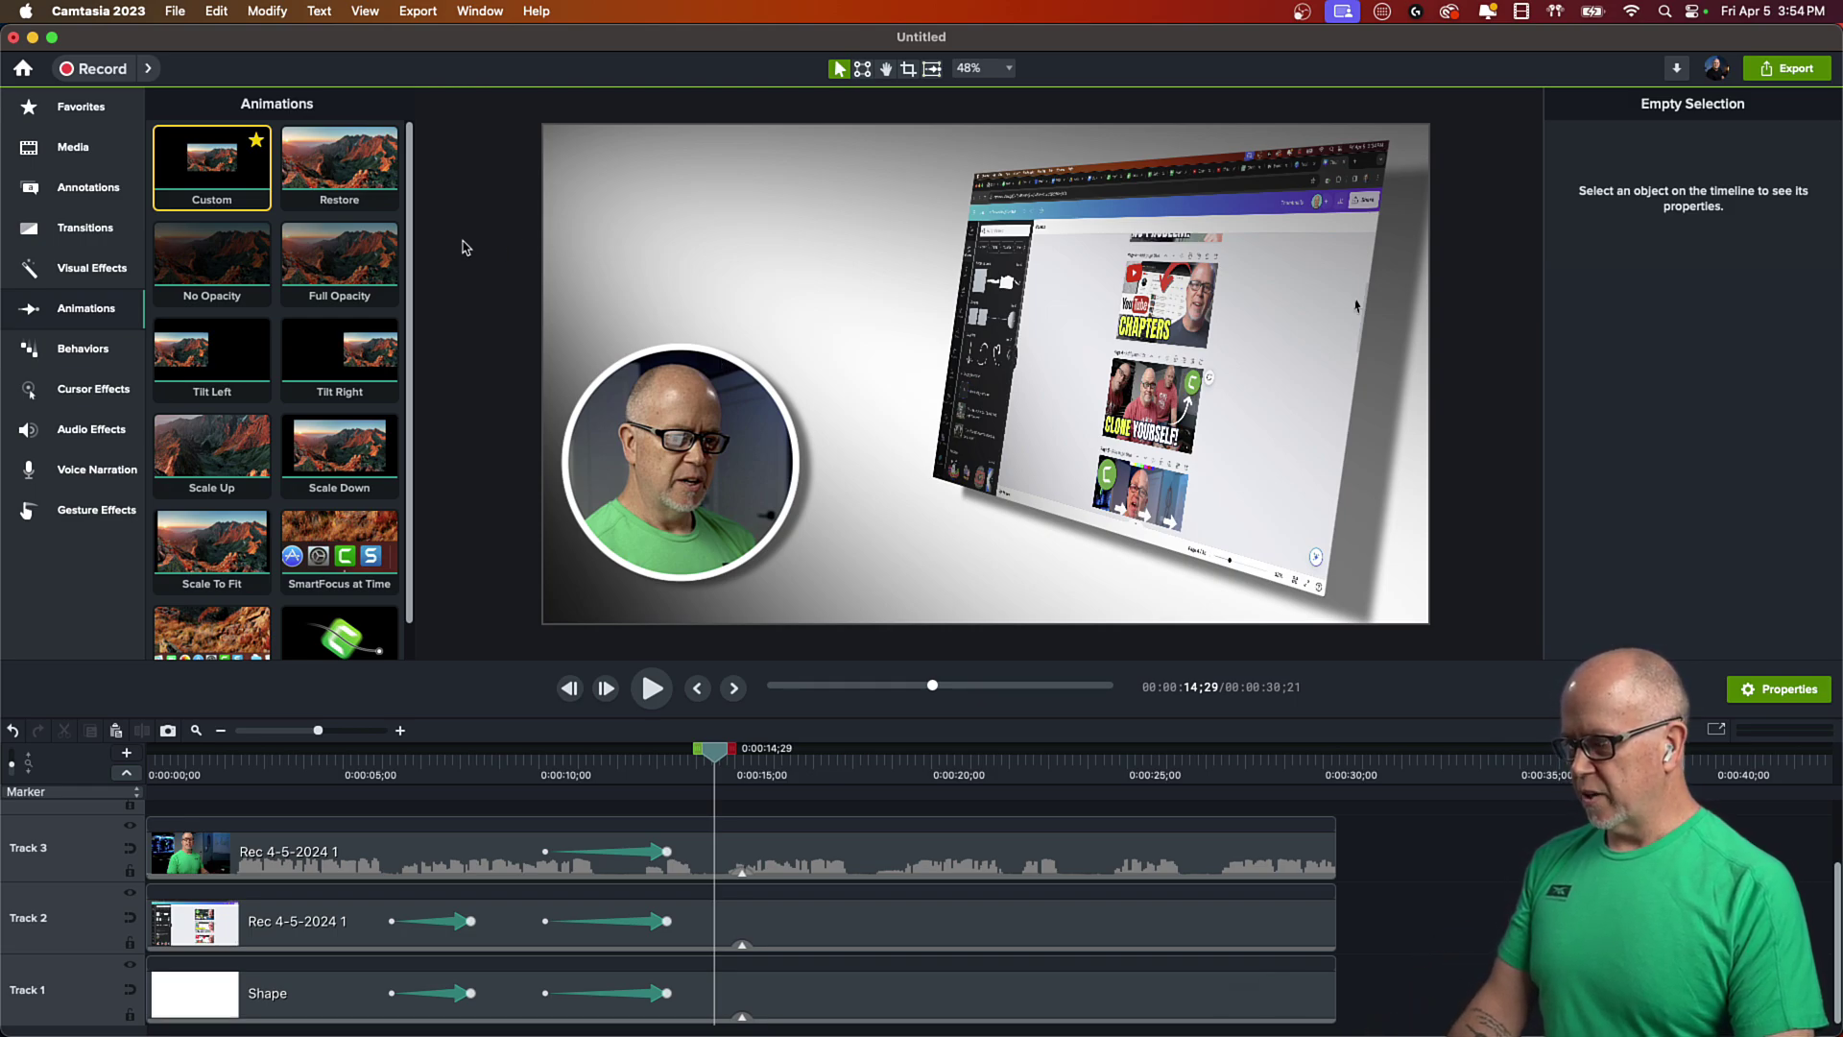
# - Add a third Custom animation to the screen clip at 0:00:14;29, then try a 77.9% ending scale and undo it
pyautogui.moveTo(207, 165); pyautogui.dragTo(754, 936)
pyautogui.click(754, 924)
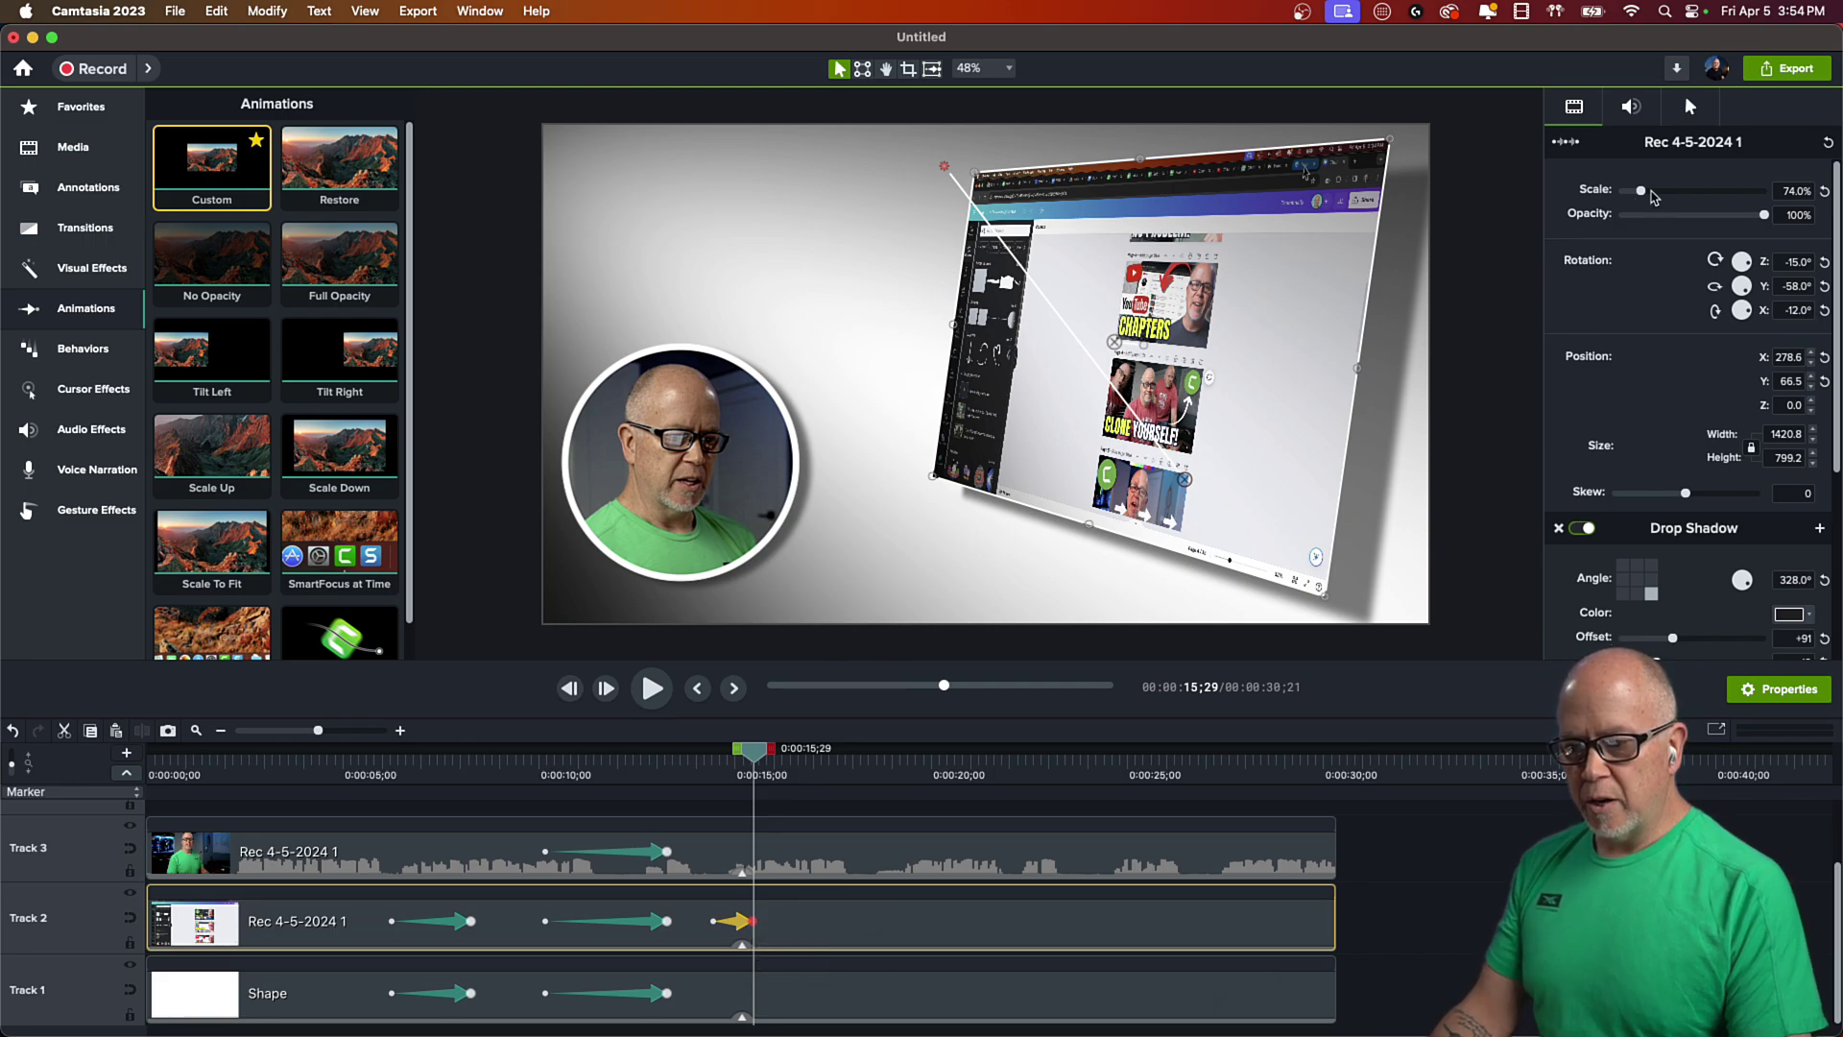
pyautogui.moveTo(1642, 195); pyautogui.dragTo(1644, 197)
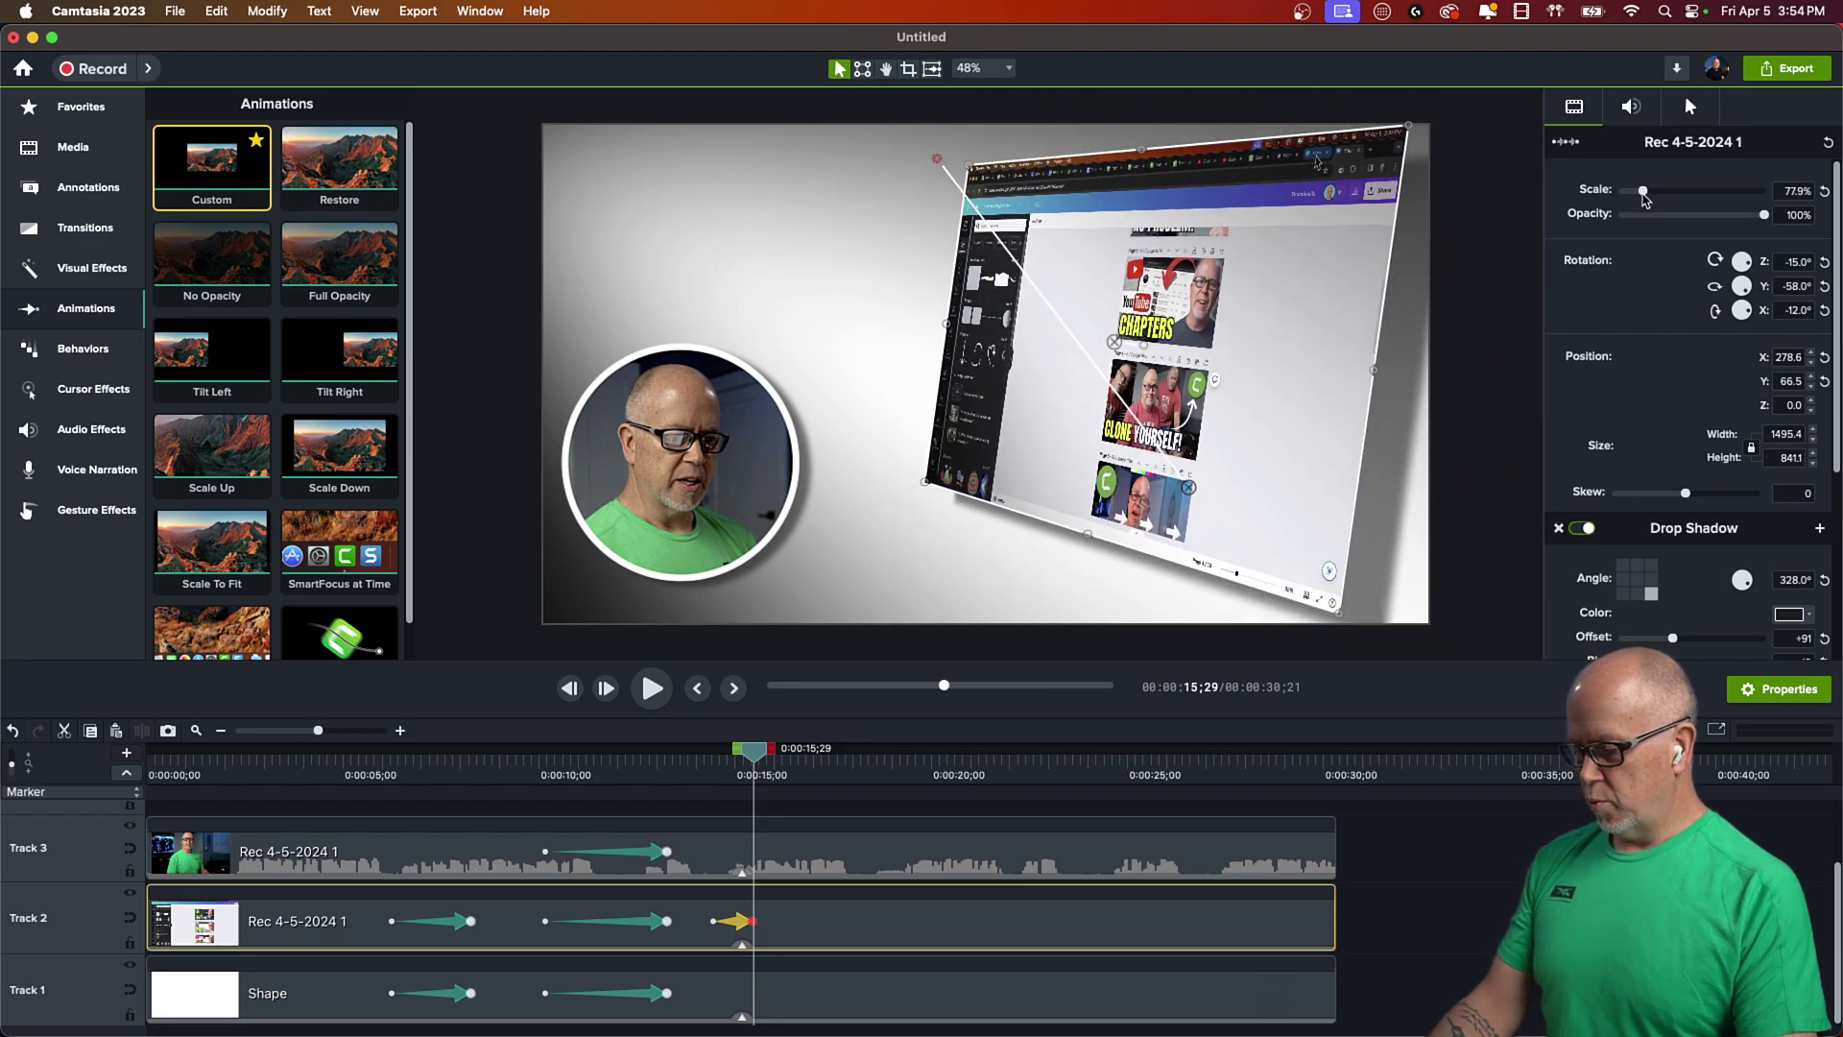
pyautogui.press('super+z')
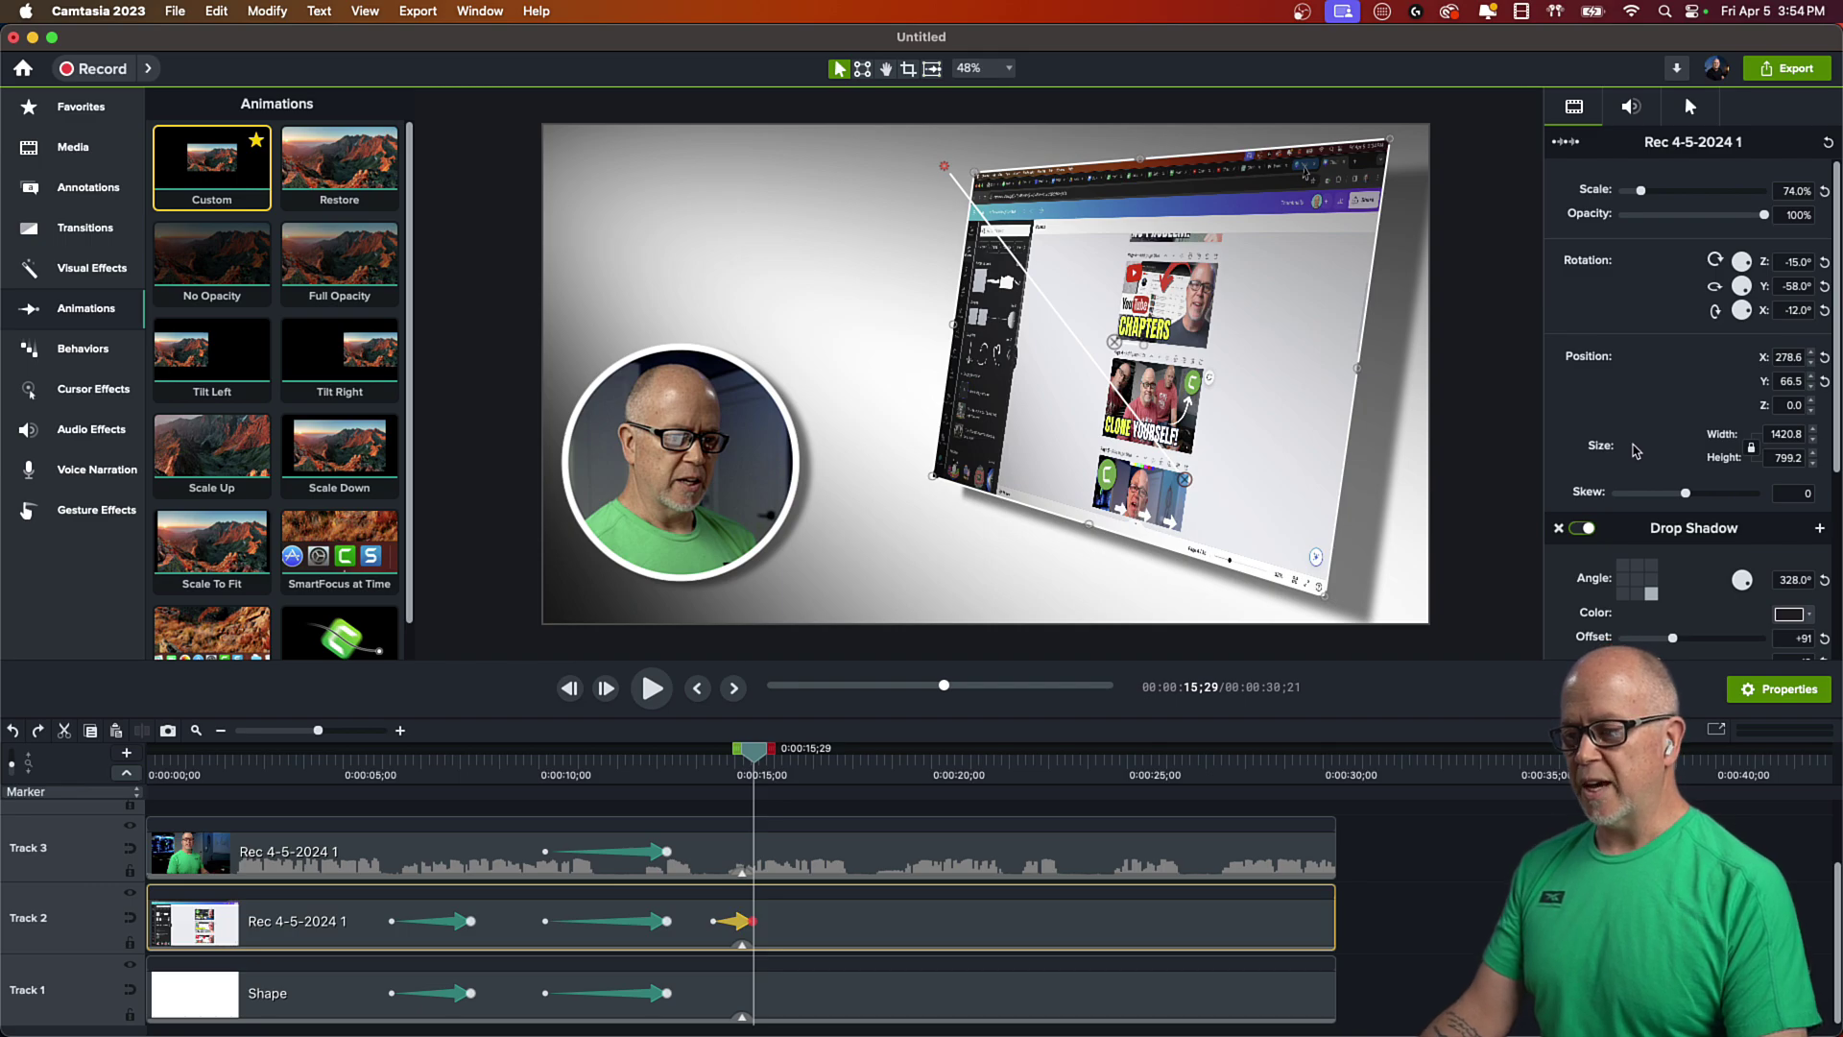
# - Using Crop at 0:00:15;29, scale the screen content to 100% inside its tilted frame and reposition it at about X 388.7, Y -28.3, Z 200.2
pyautogui.click(907, 69)
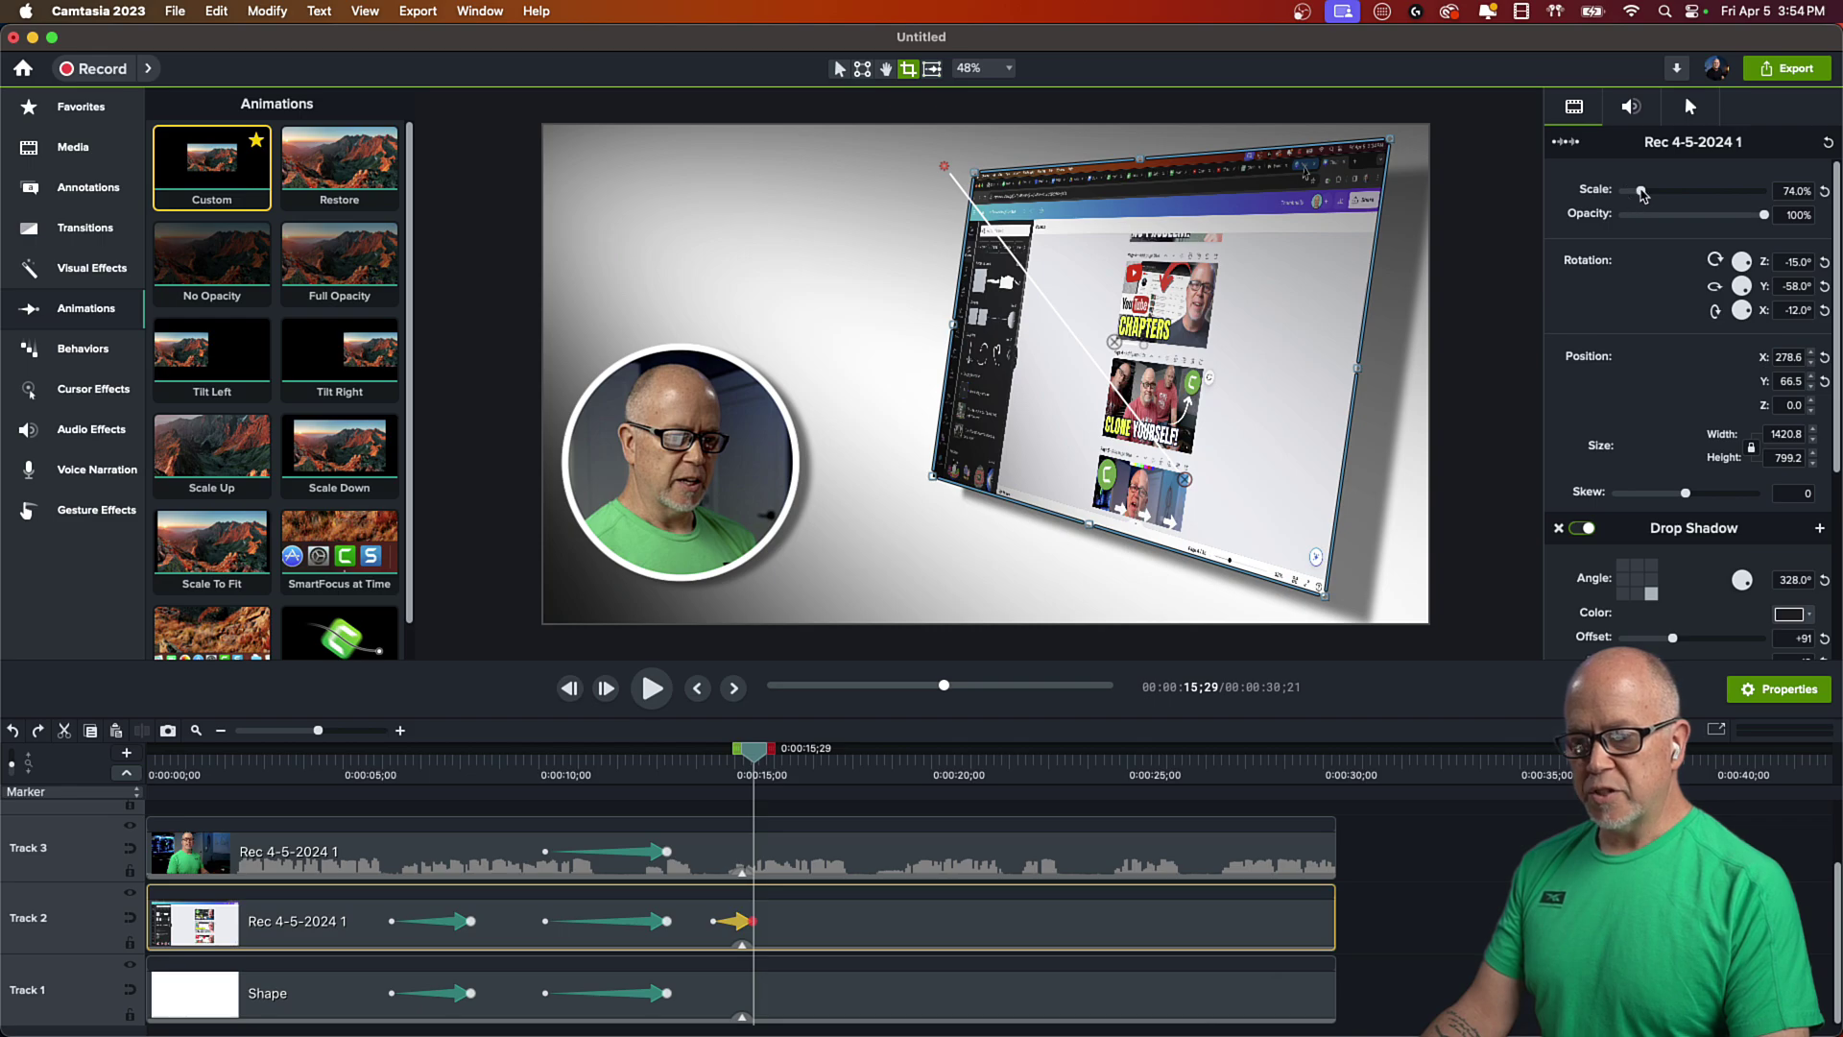
pyautogui.moveTo(1642, 193); pyautogui.dragTo(1649, 195)
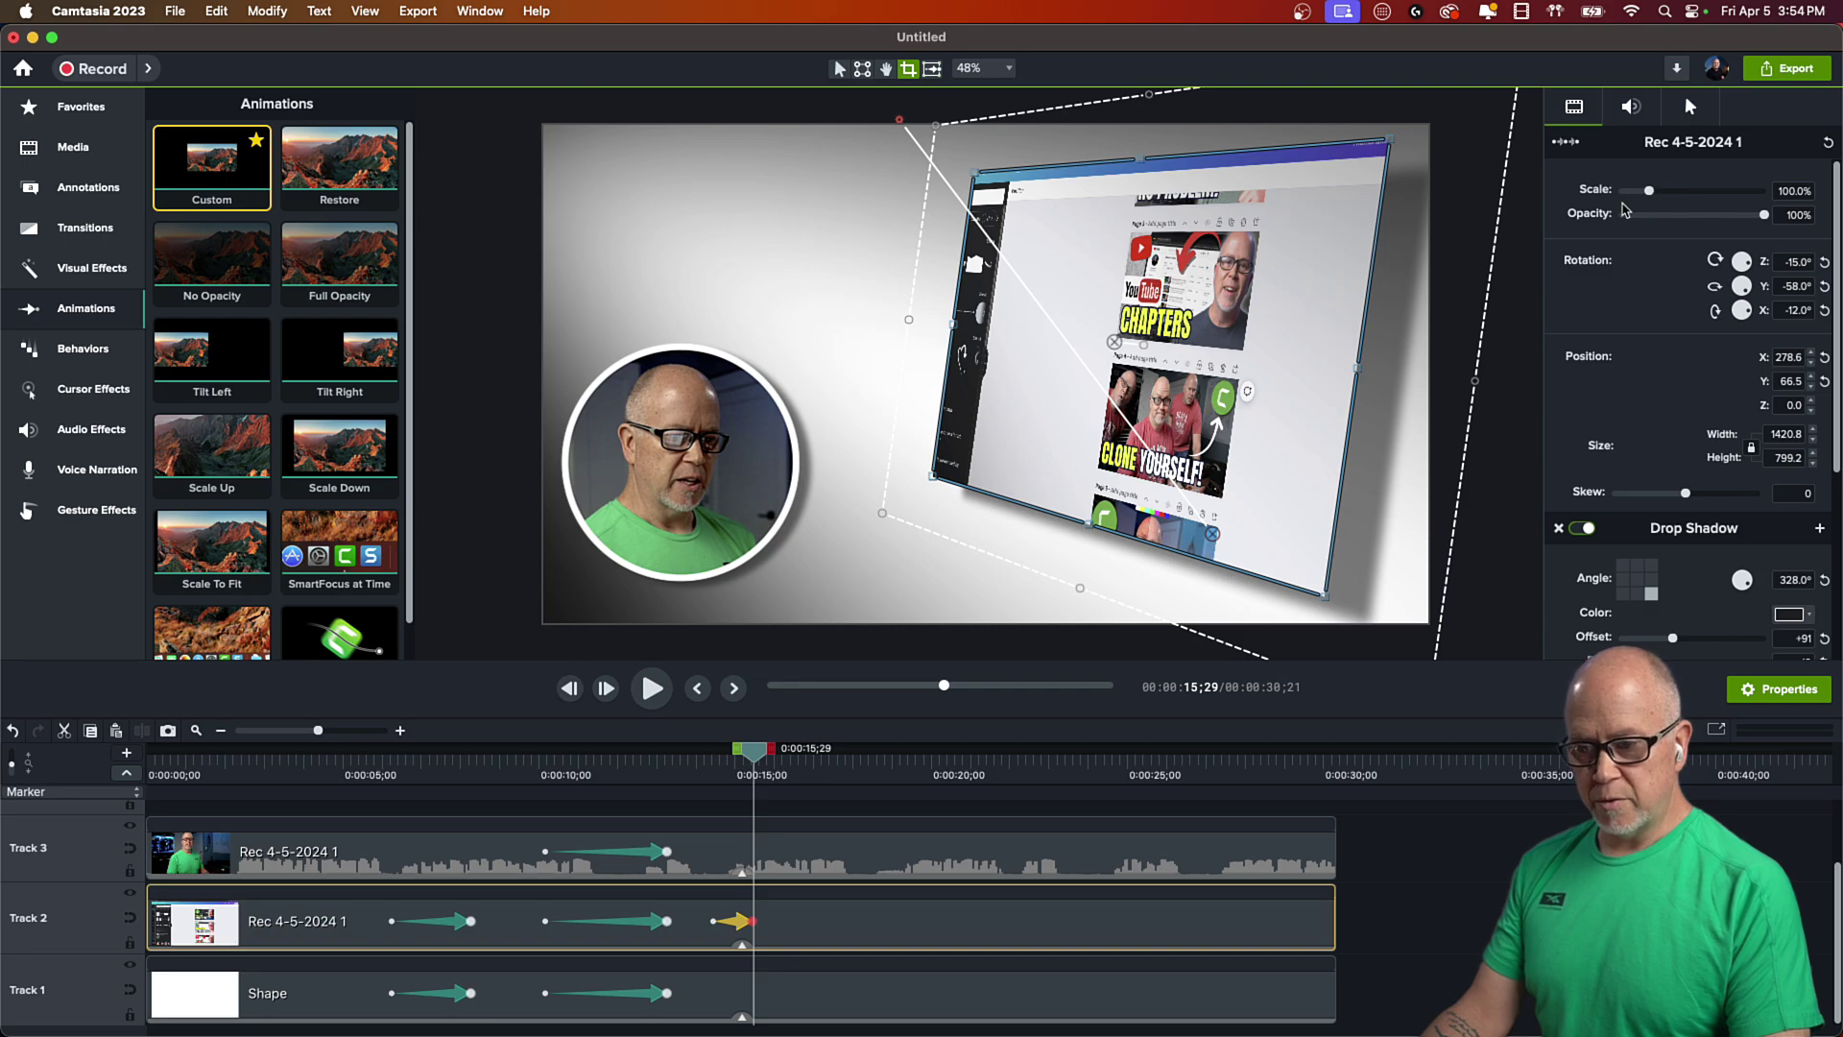
pyautogui.moveTo(1248, 341); pyautogui.dragTo(1331, 390)
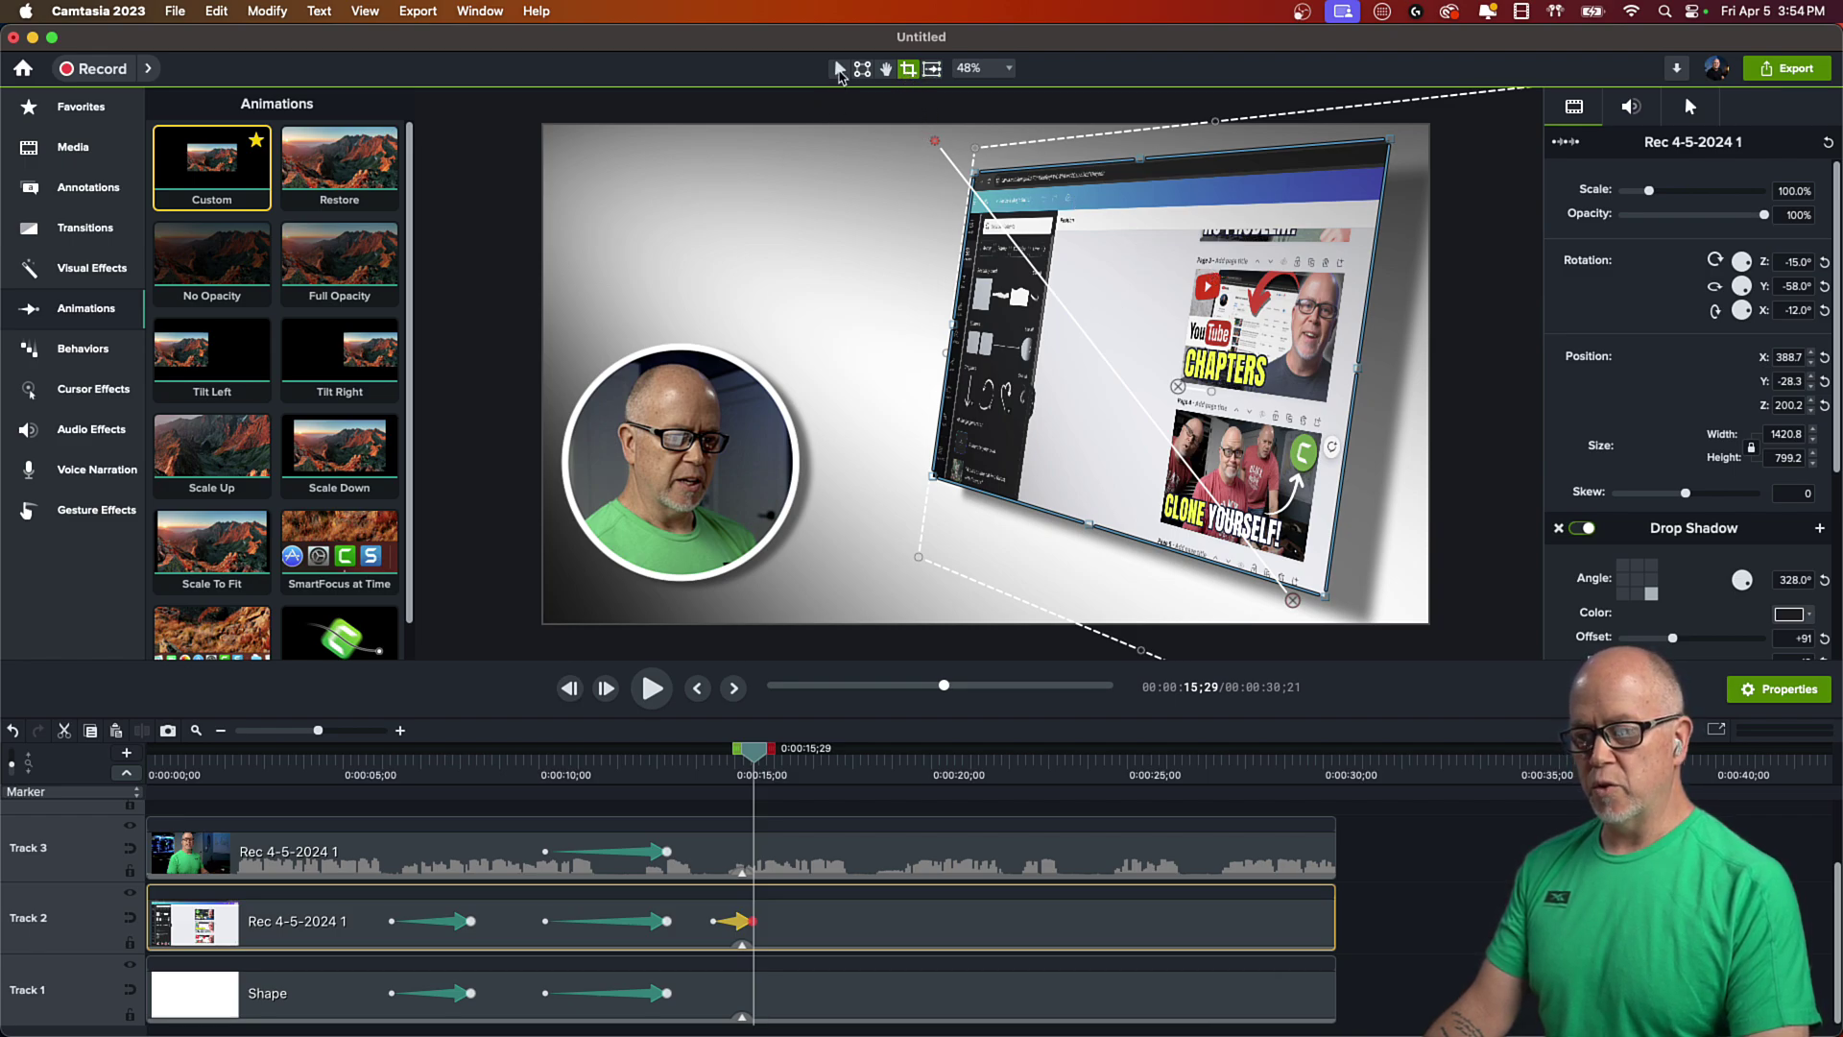
pyautogui.click(839, 69)
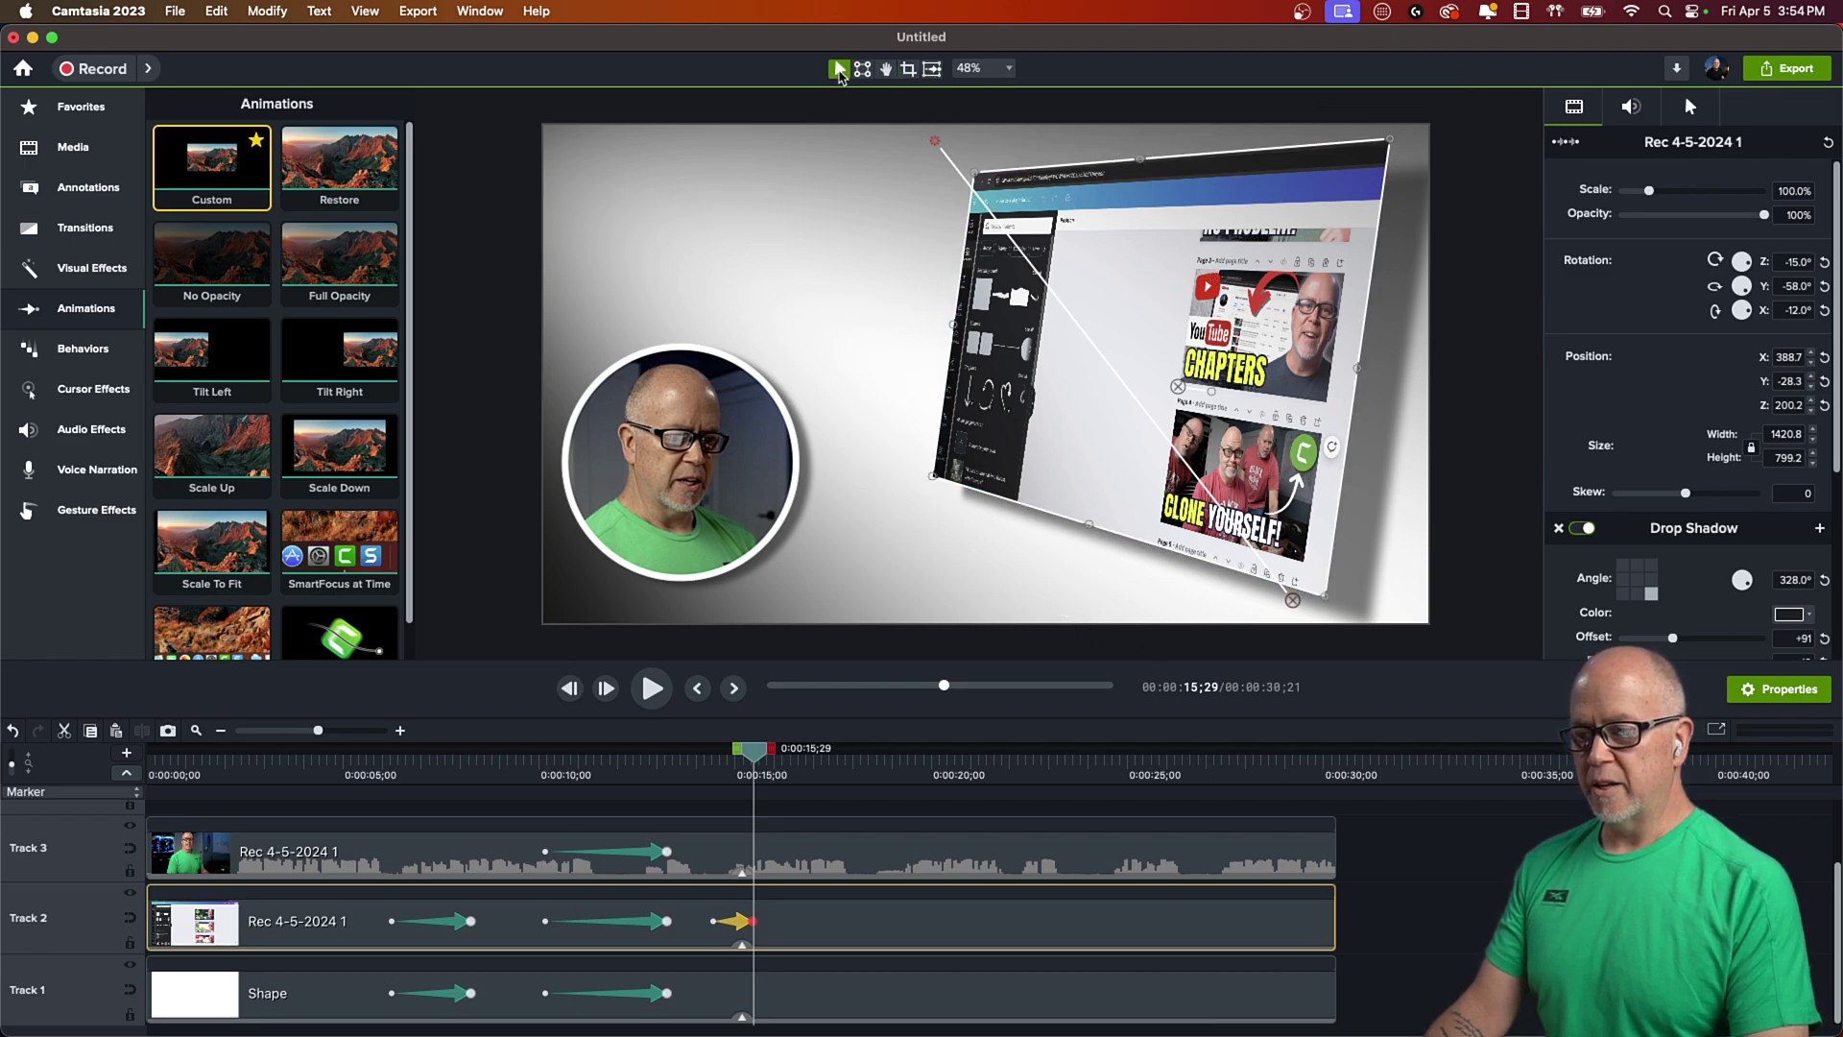
# - Play back the screen clip's zoom-in within its tilted frame and stop at 0:00:16;06
pyautogui.click(807, 221)
pyautogui.click(682, 518)
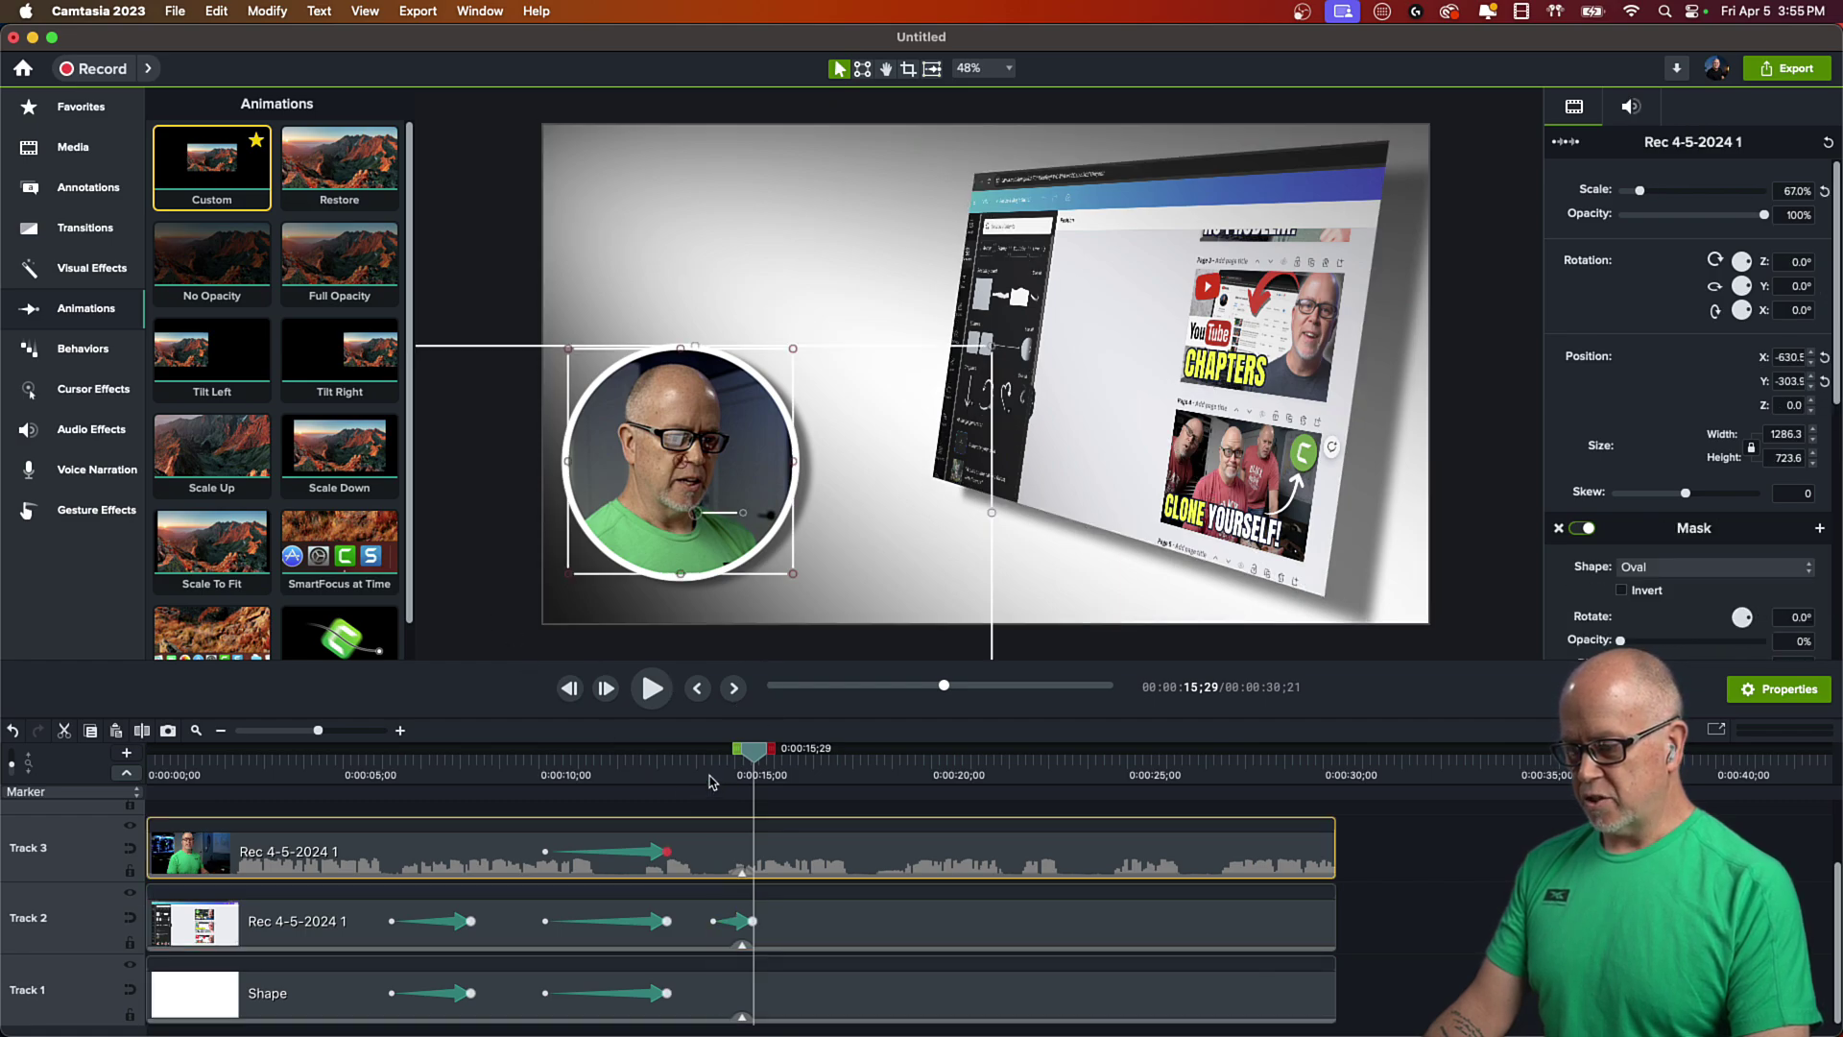
pyautogui.click(719, 770)
pyautogui.click(696, 774)
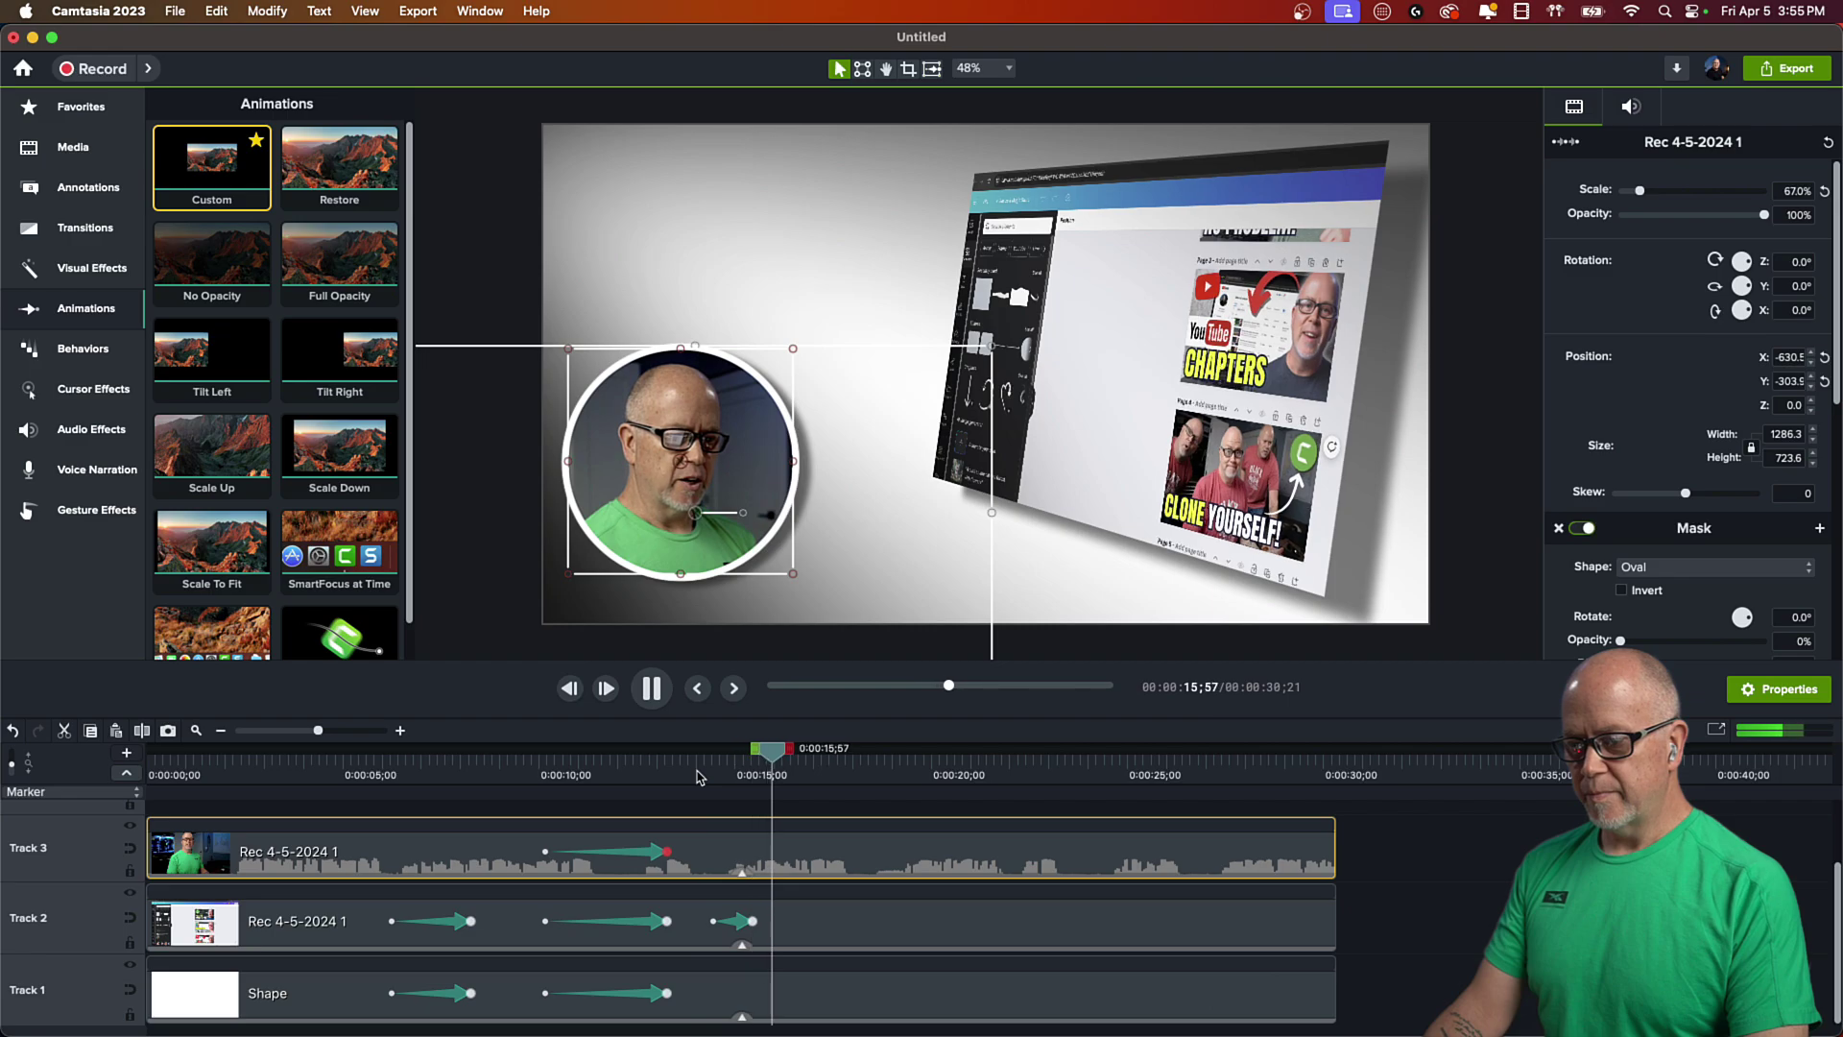
pyautogui.press('space')
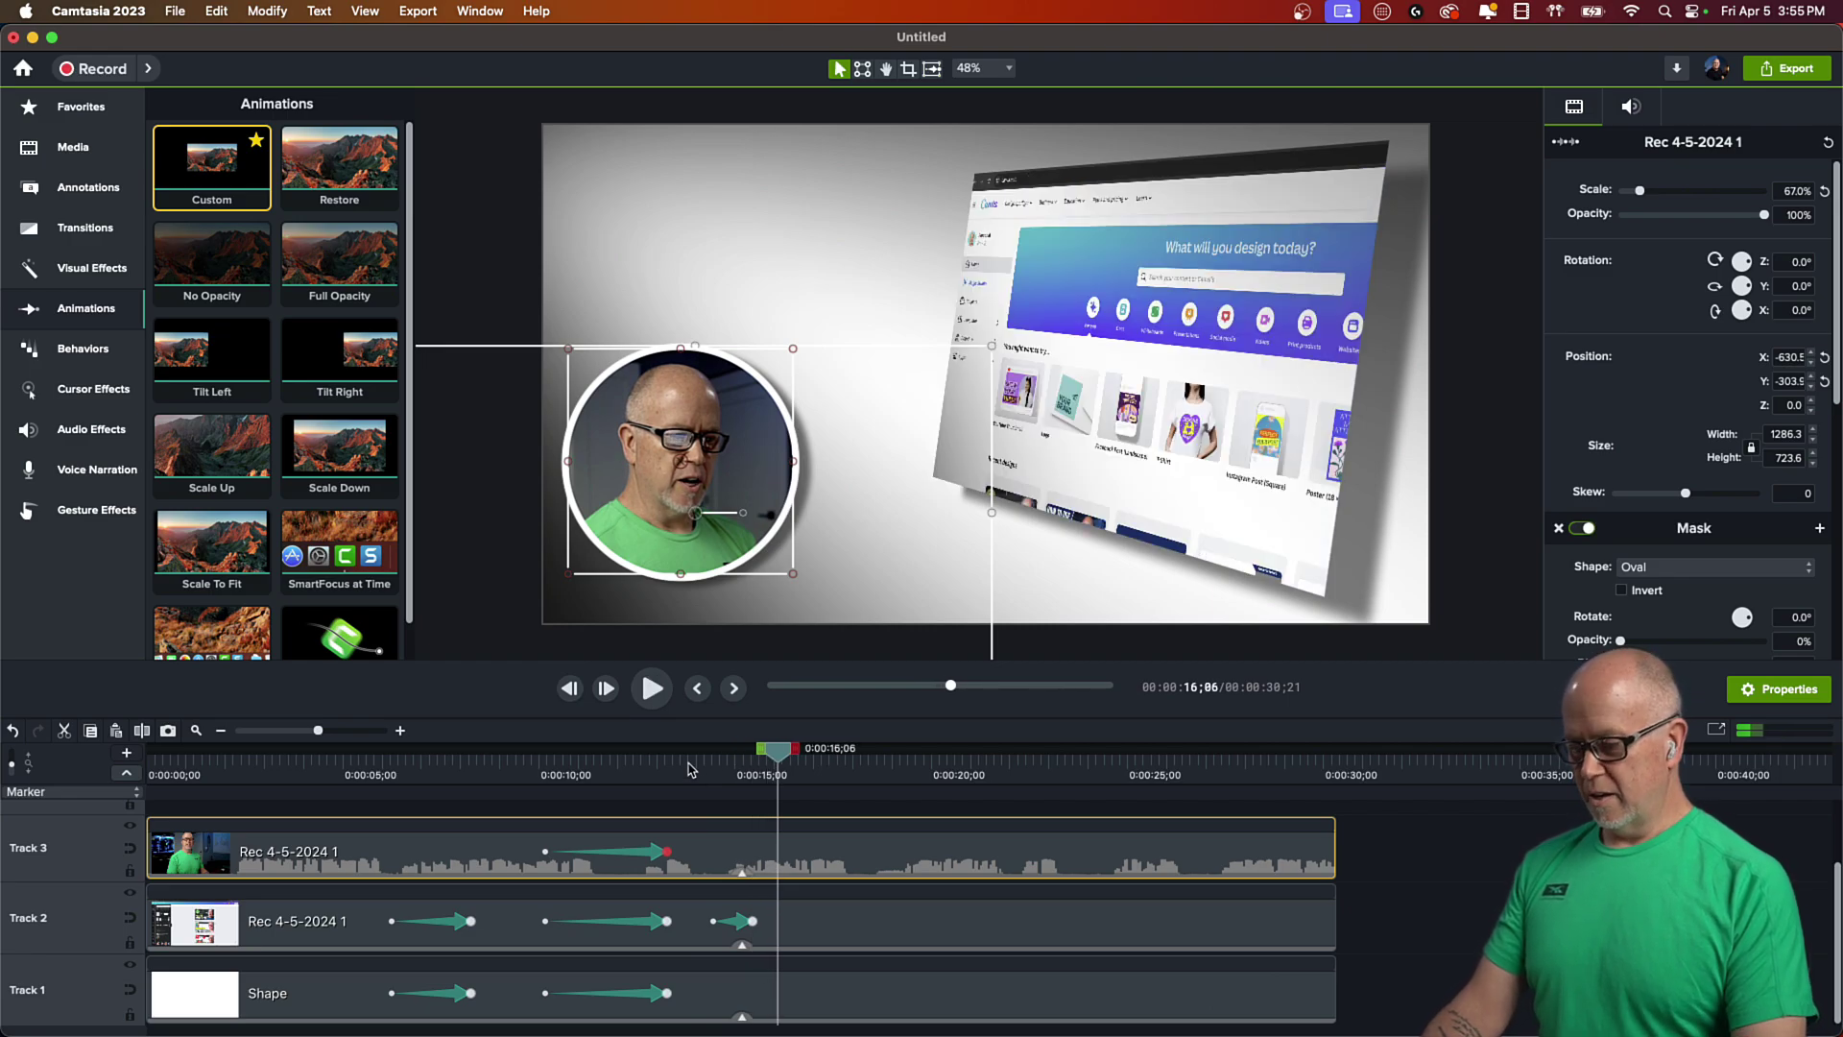
# - Add a fourth Custom animation to Track 2, ending at 0:00:17;06 with the cropped content scaled to 82.8% and repositioned, and return the playhead to 0:00:14;29
pyautogui.press('super+a')
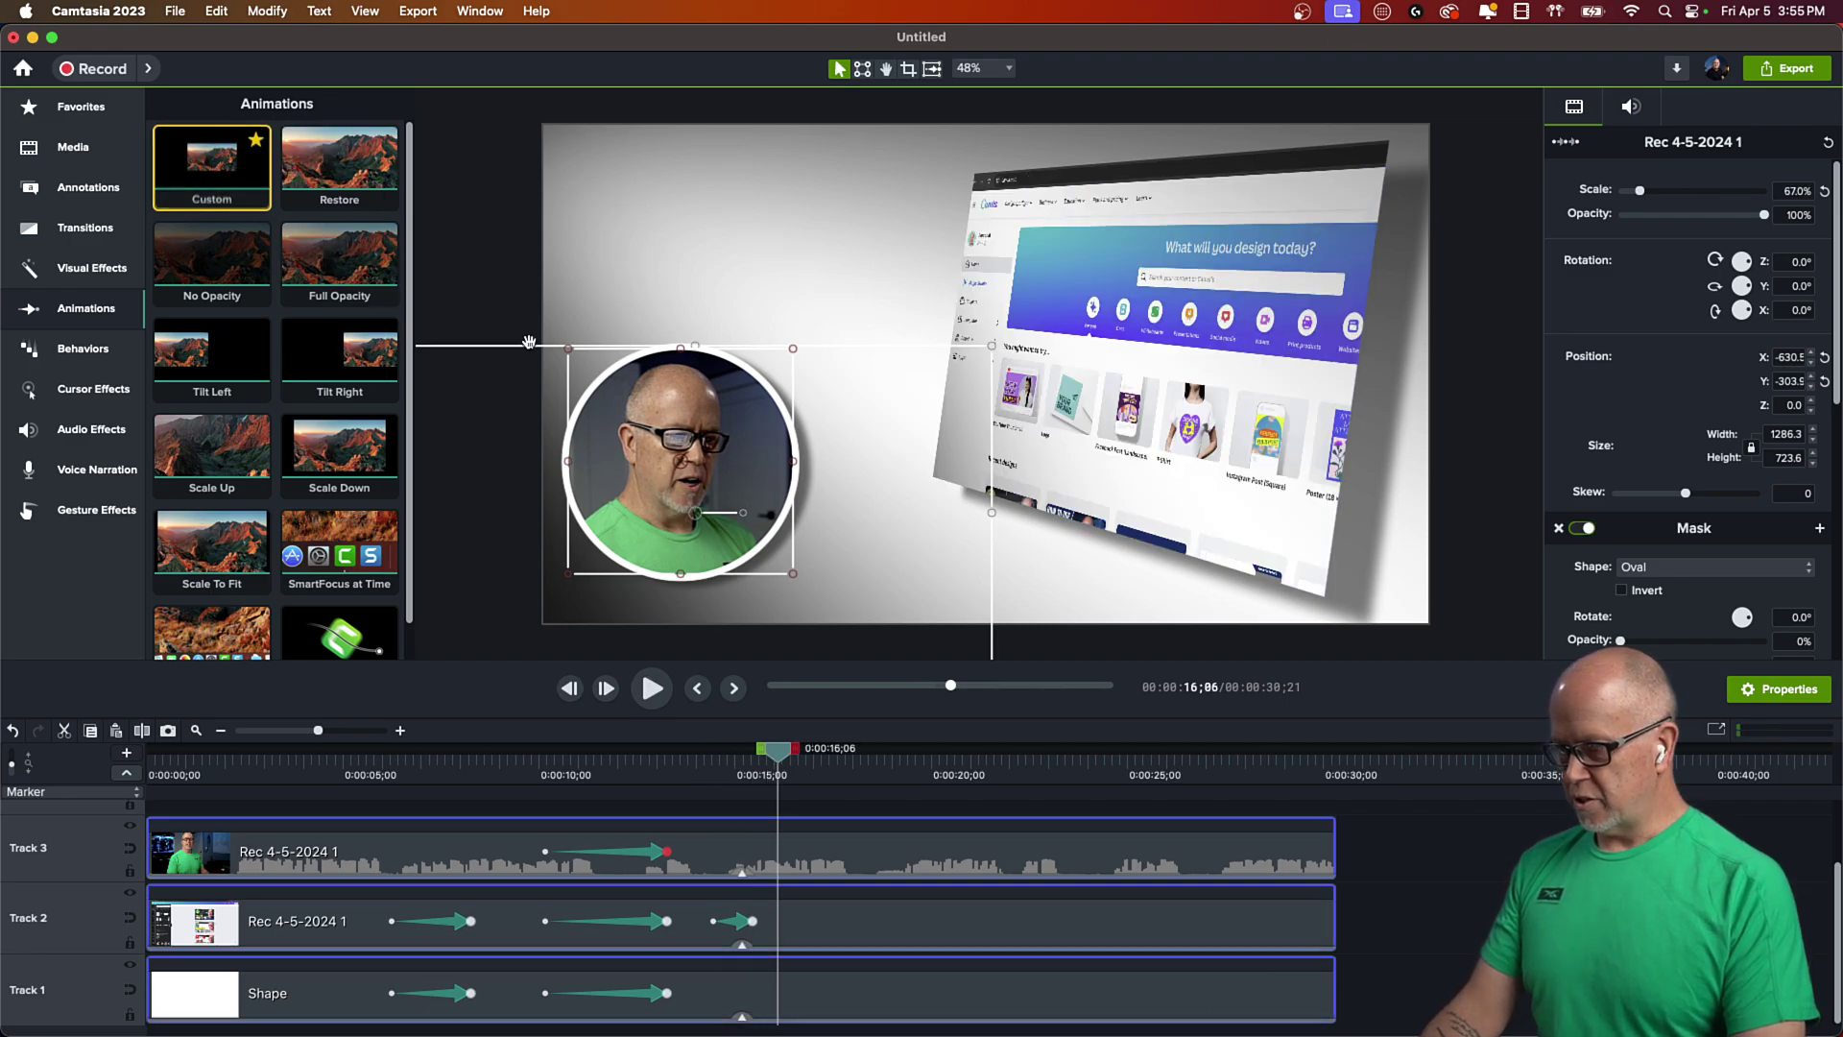
pyautogui.moveTo(212, 165); pyautogui.dragTo(821, 933)
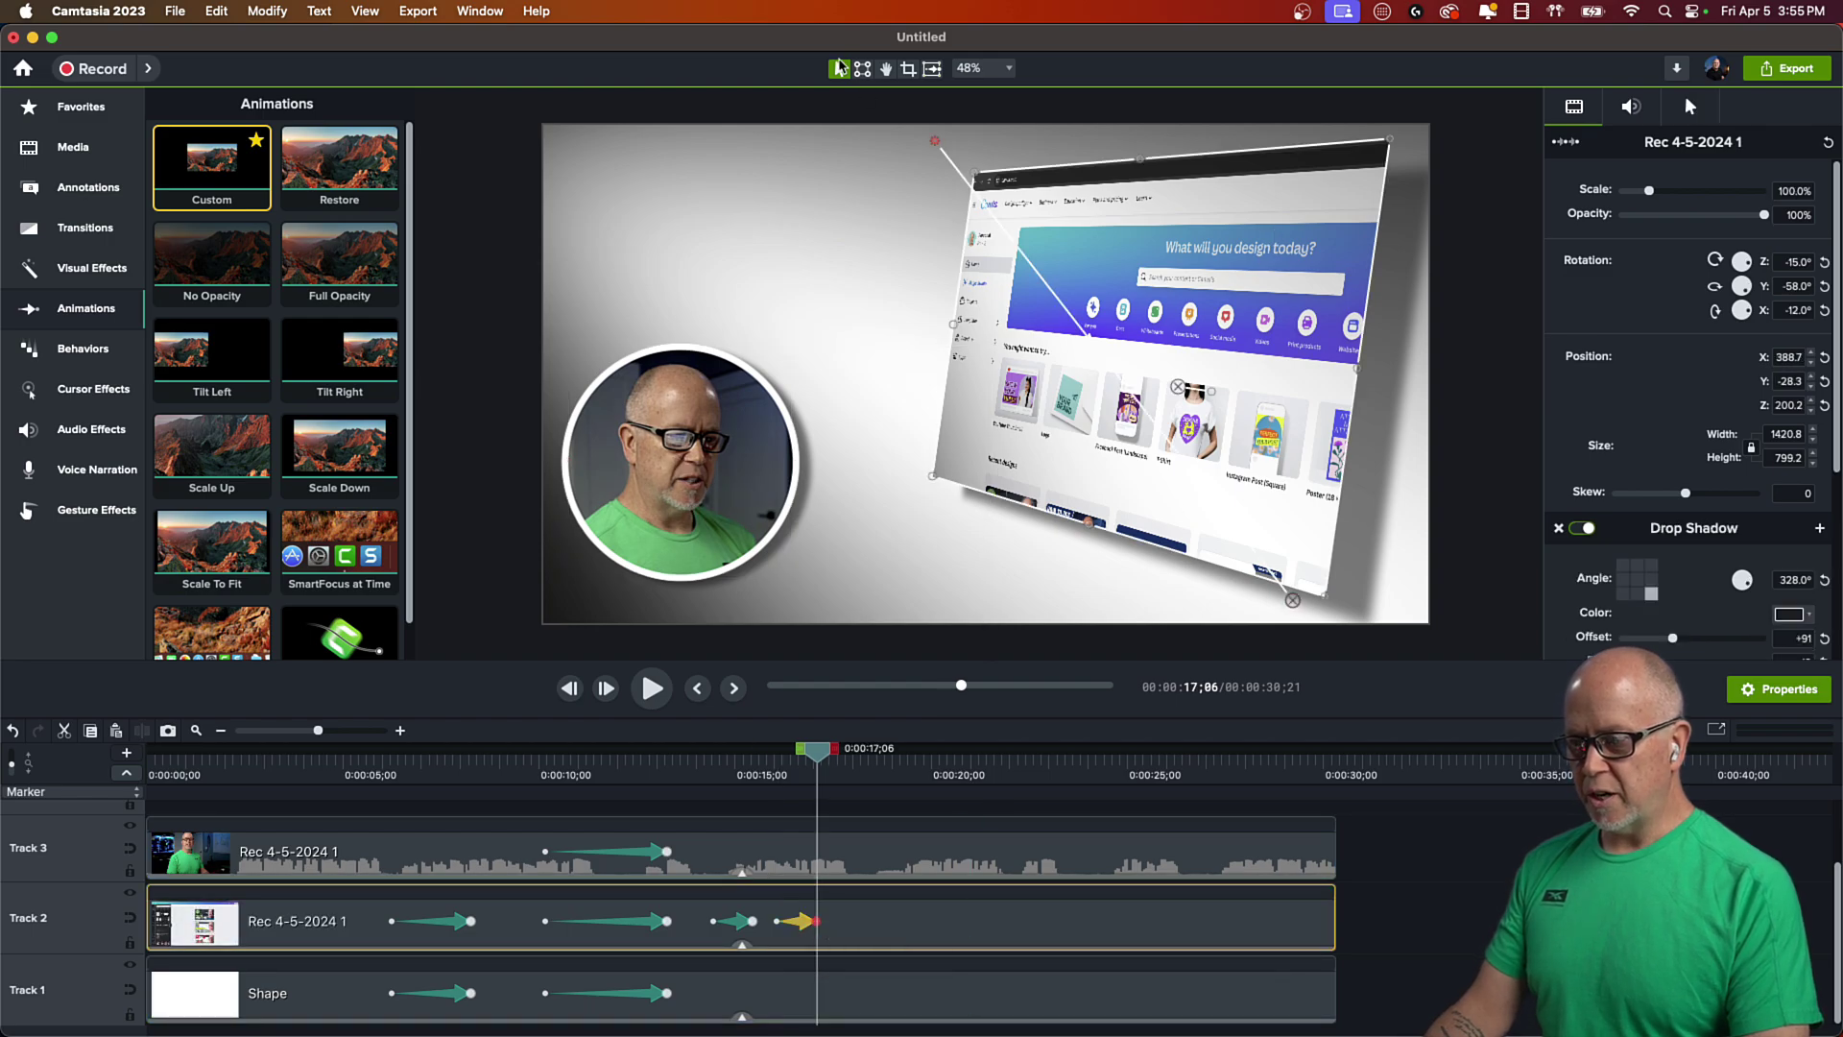
pyautogui.click(907, 69)
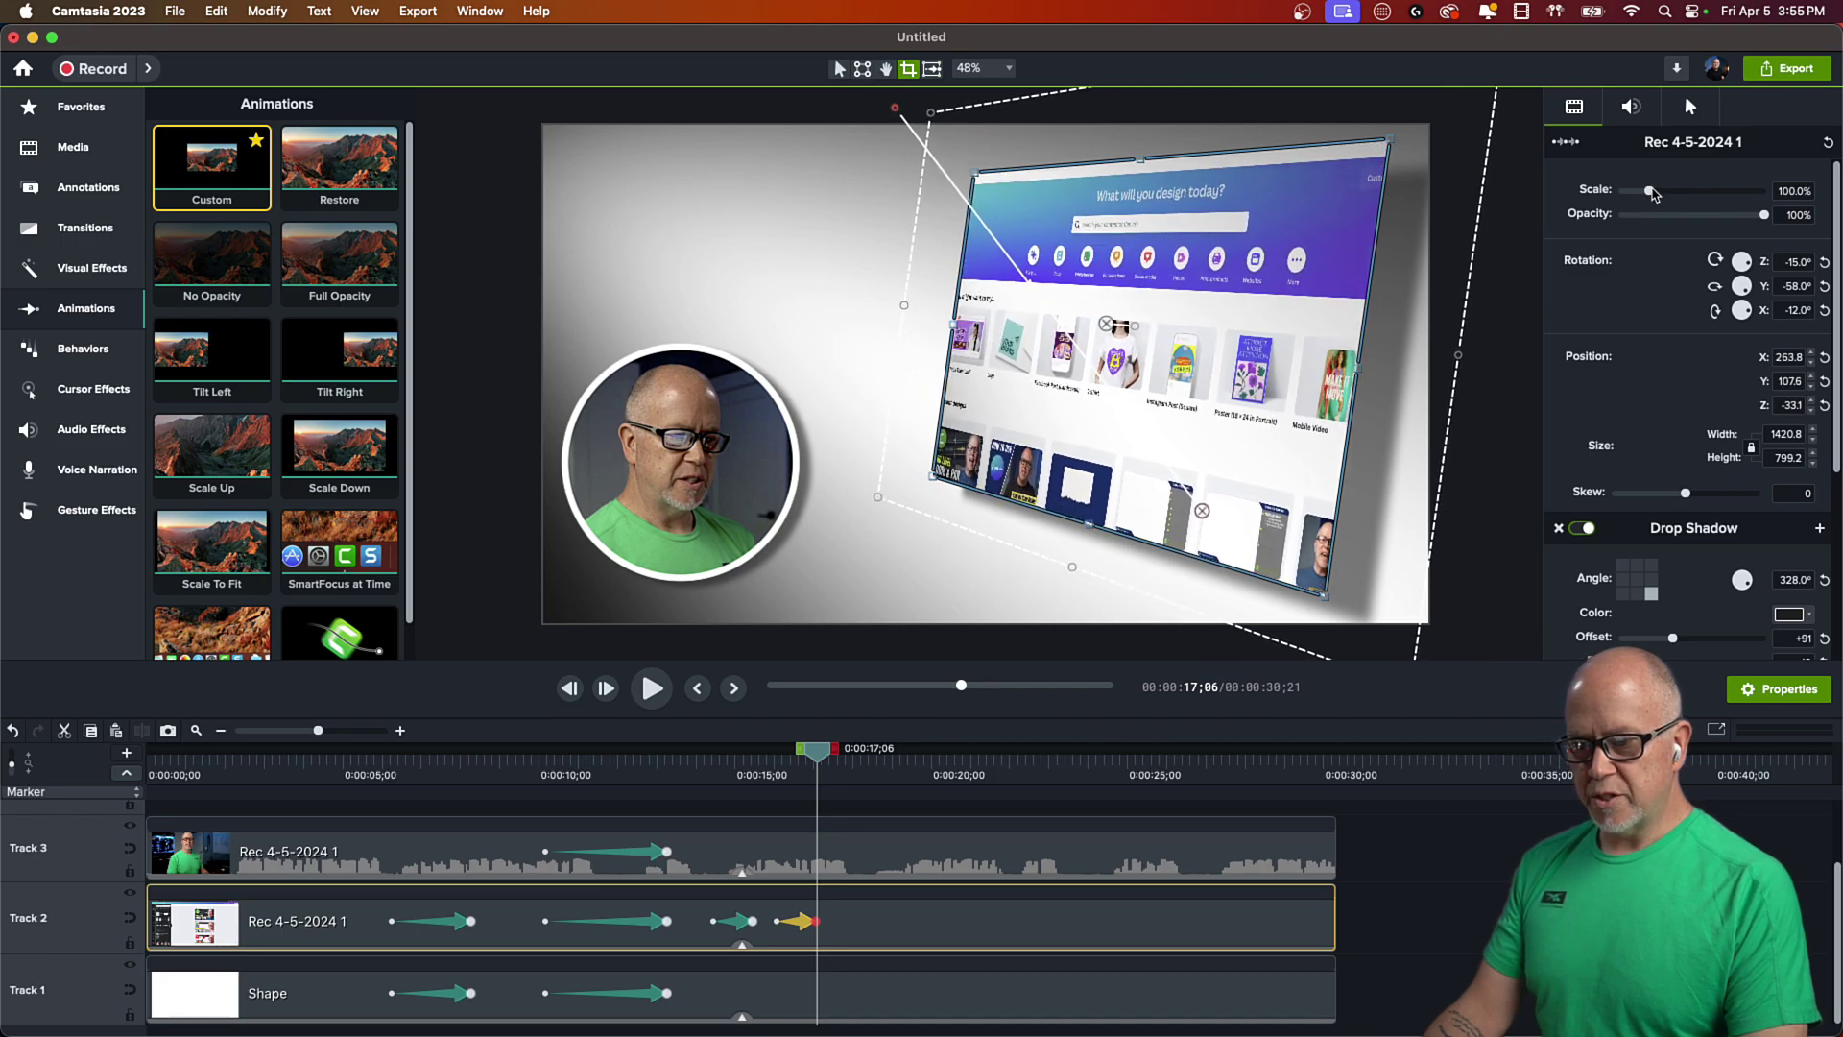
pyautogui.moveTo(1650, 195); pyautogui.dragTo(1643, 192)
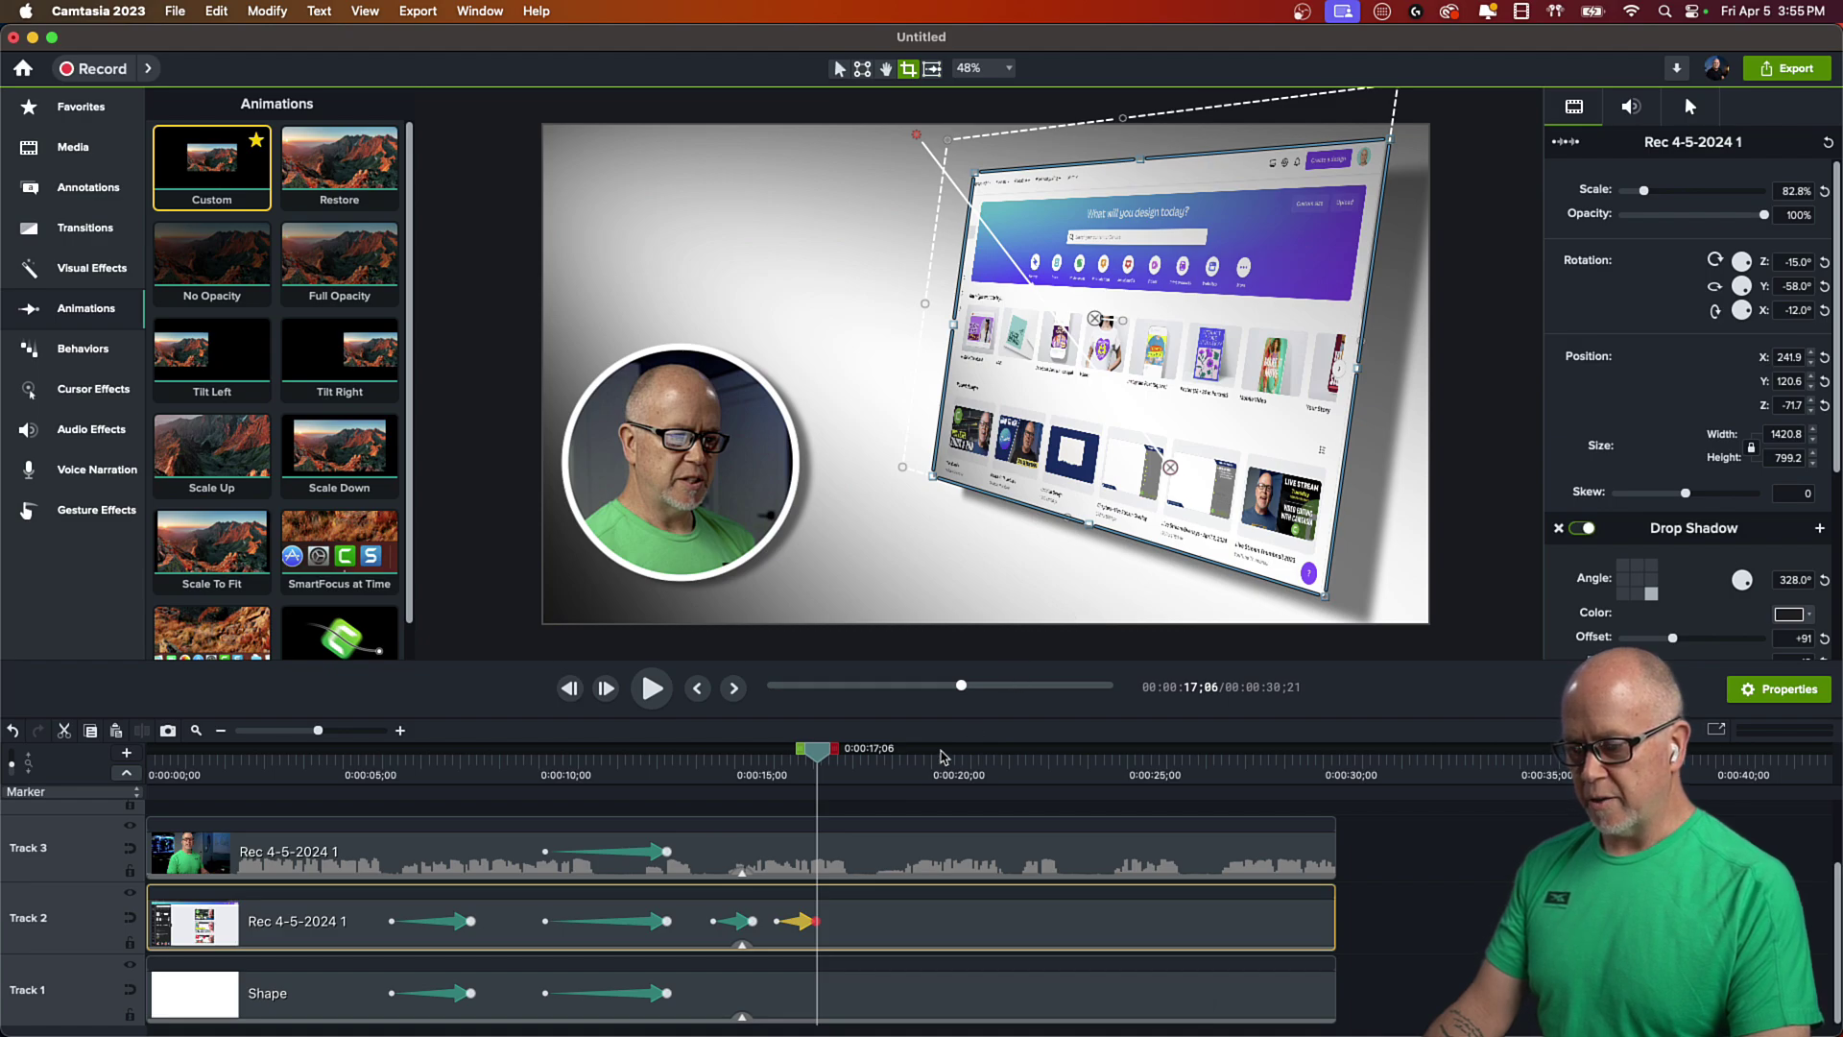
pyautogui.click(716, 778)
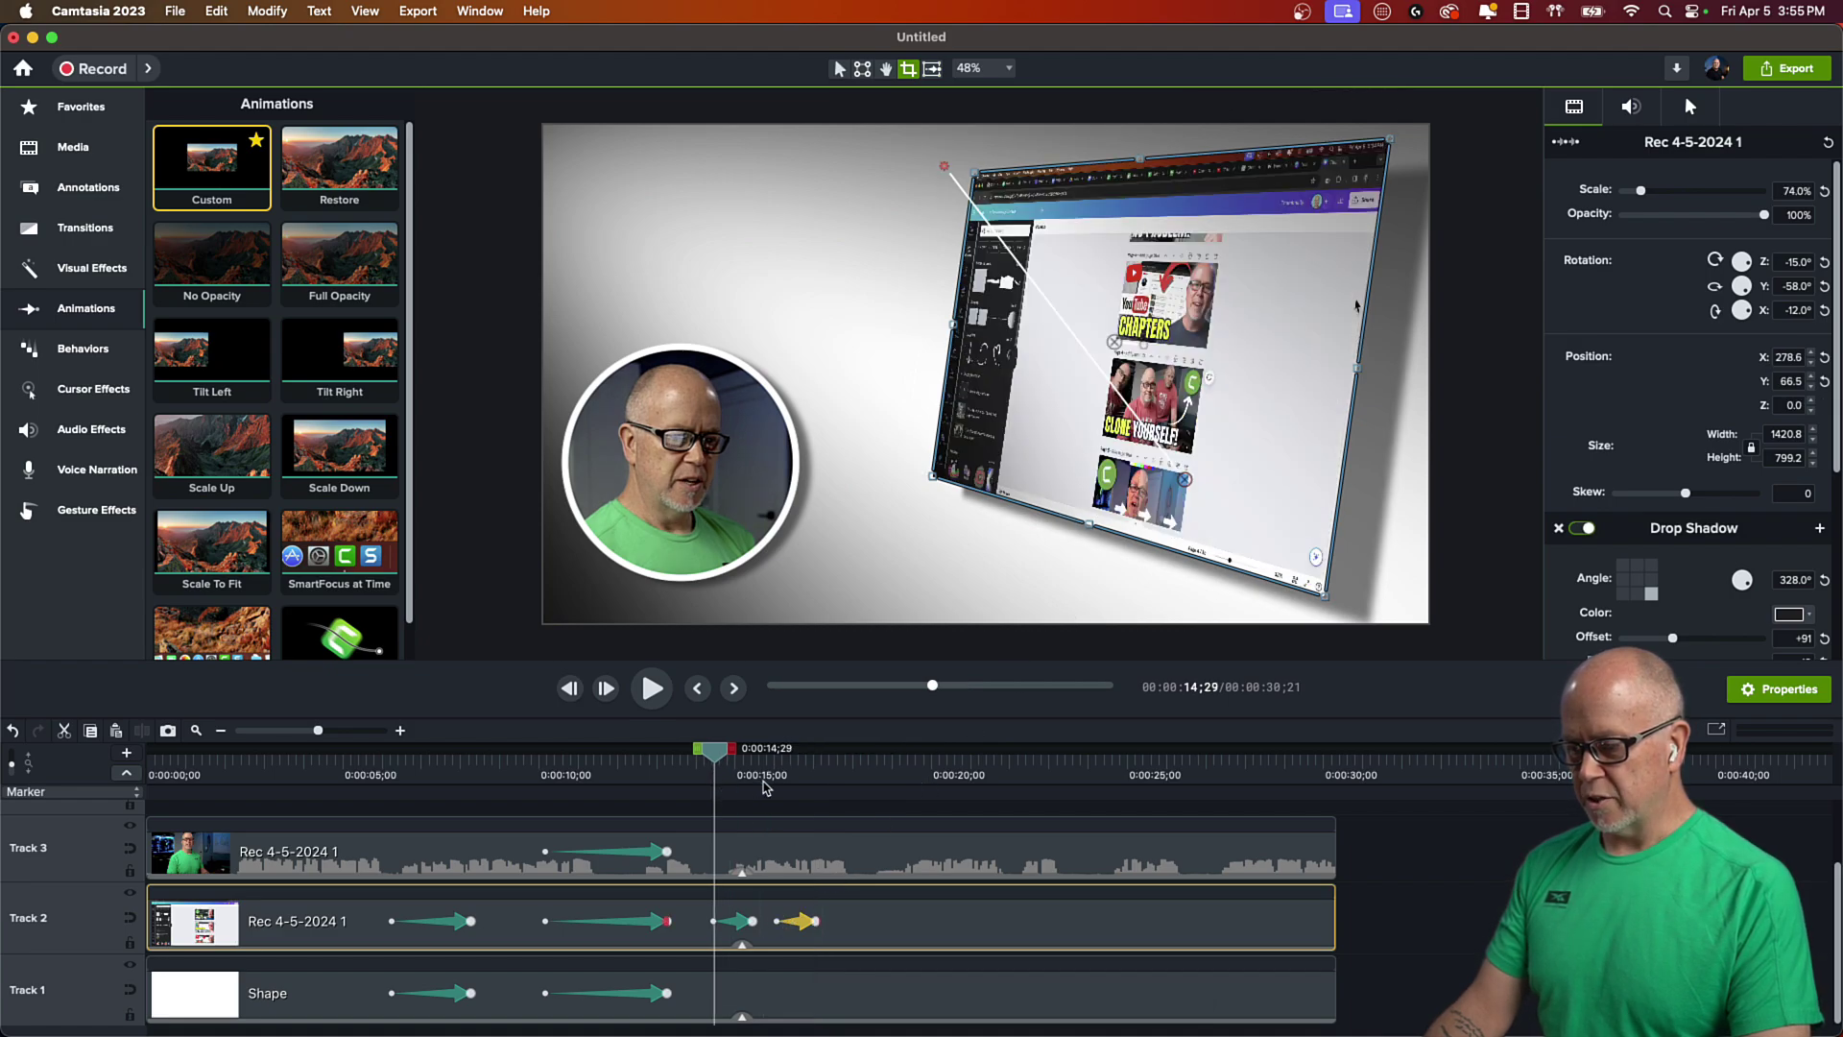
# - Play back the zoom animations from 0:00:14;29, stop at 0:00:18;19, and clear the selection
pyautogui.press('space')
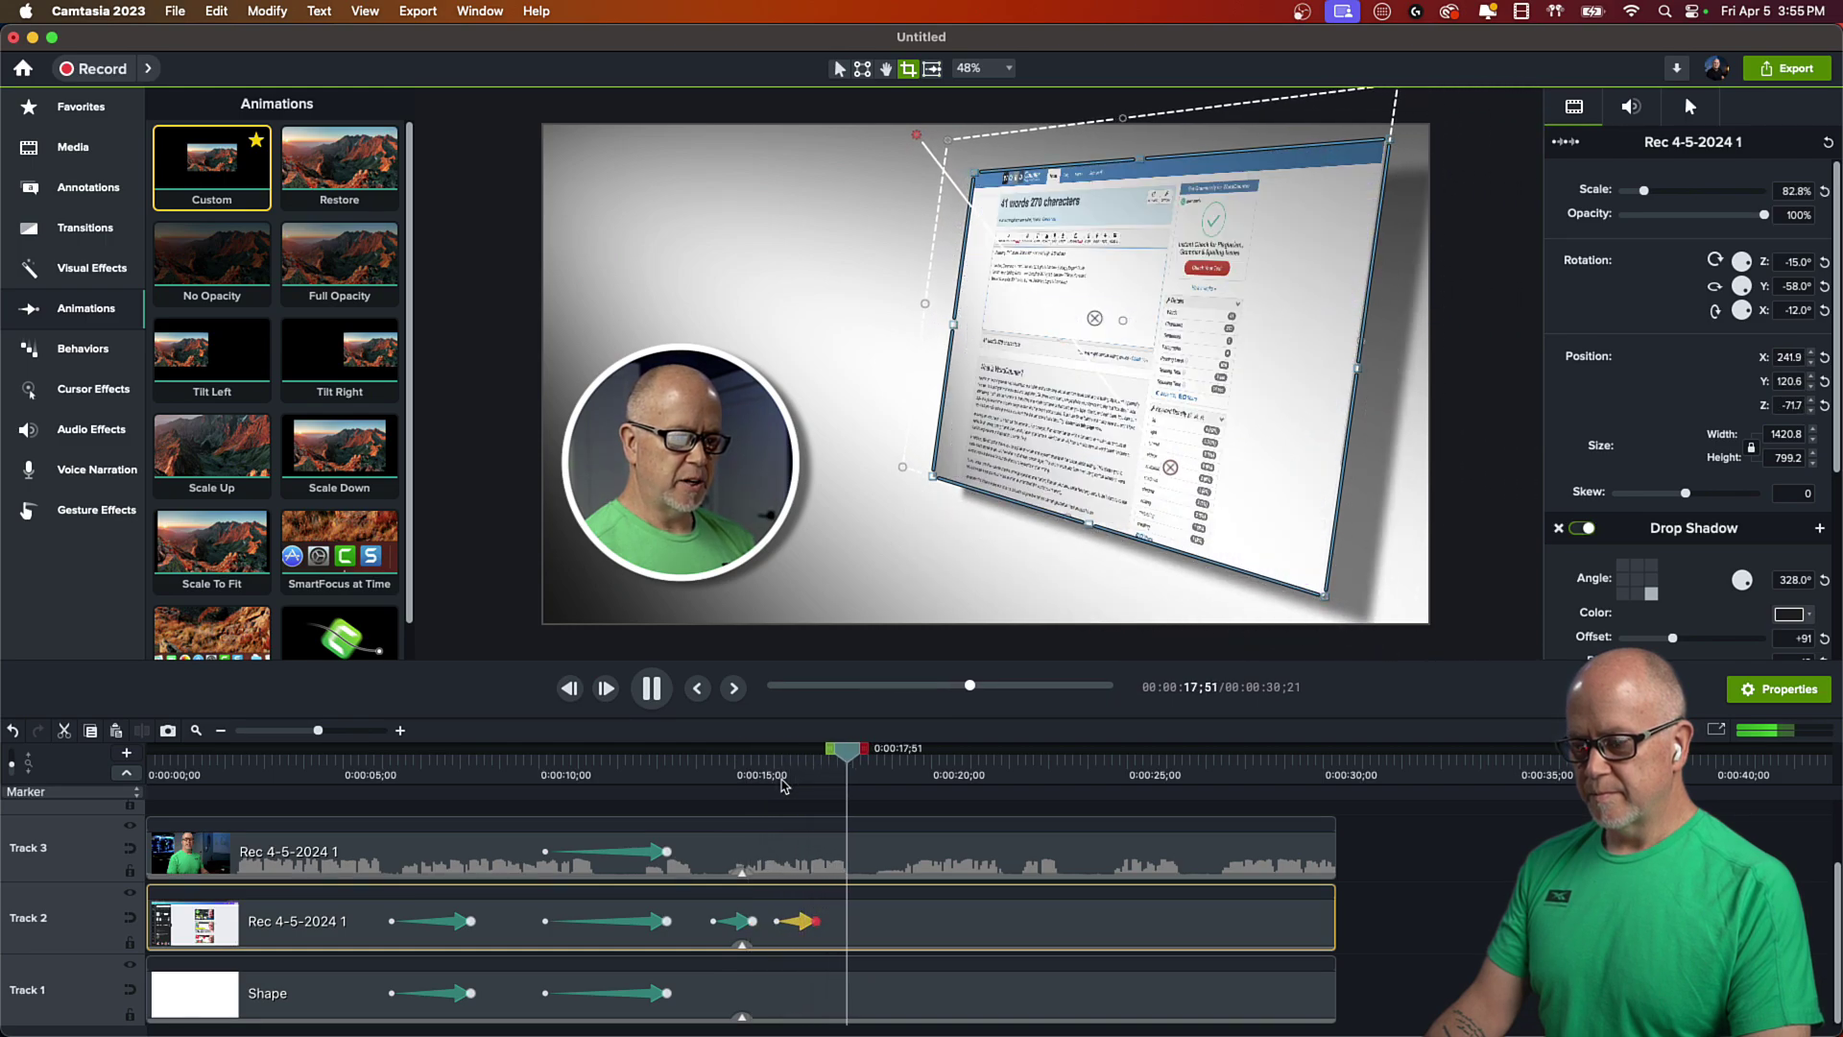
pyautogui.press('space')
pyautogui.click(1463, 896)
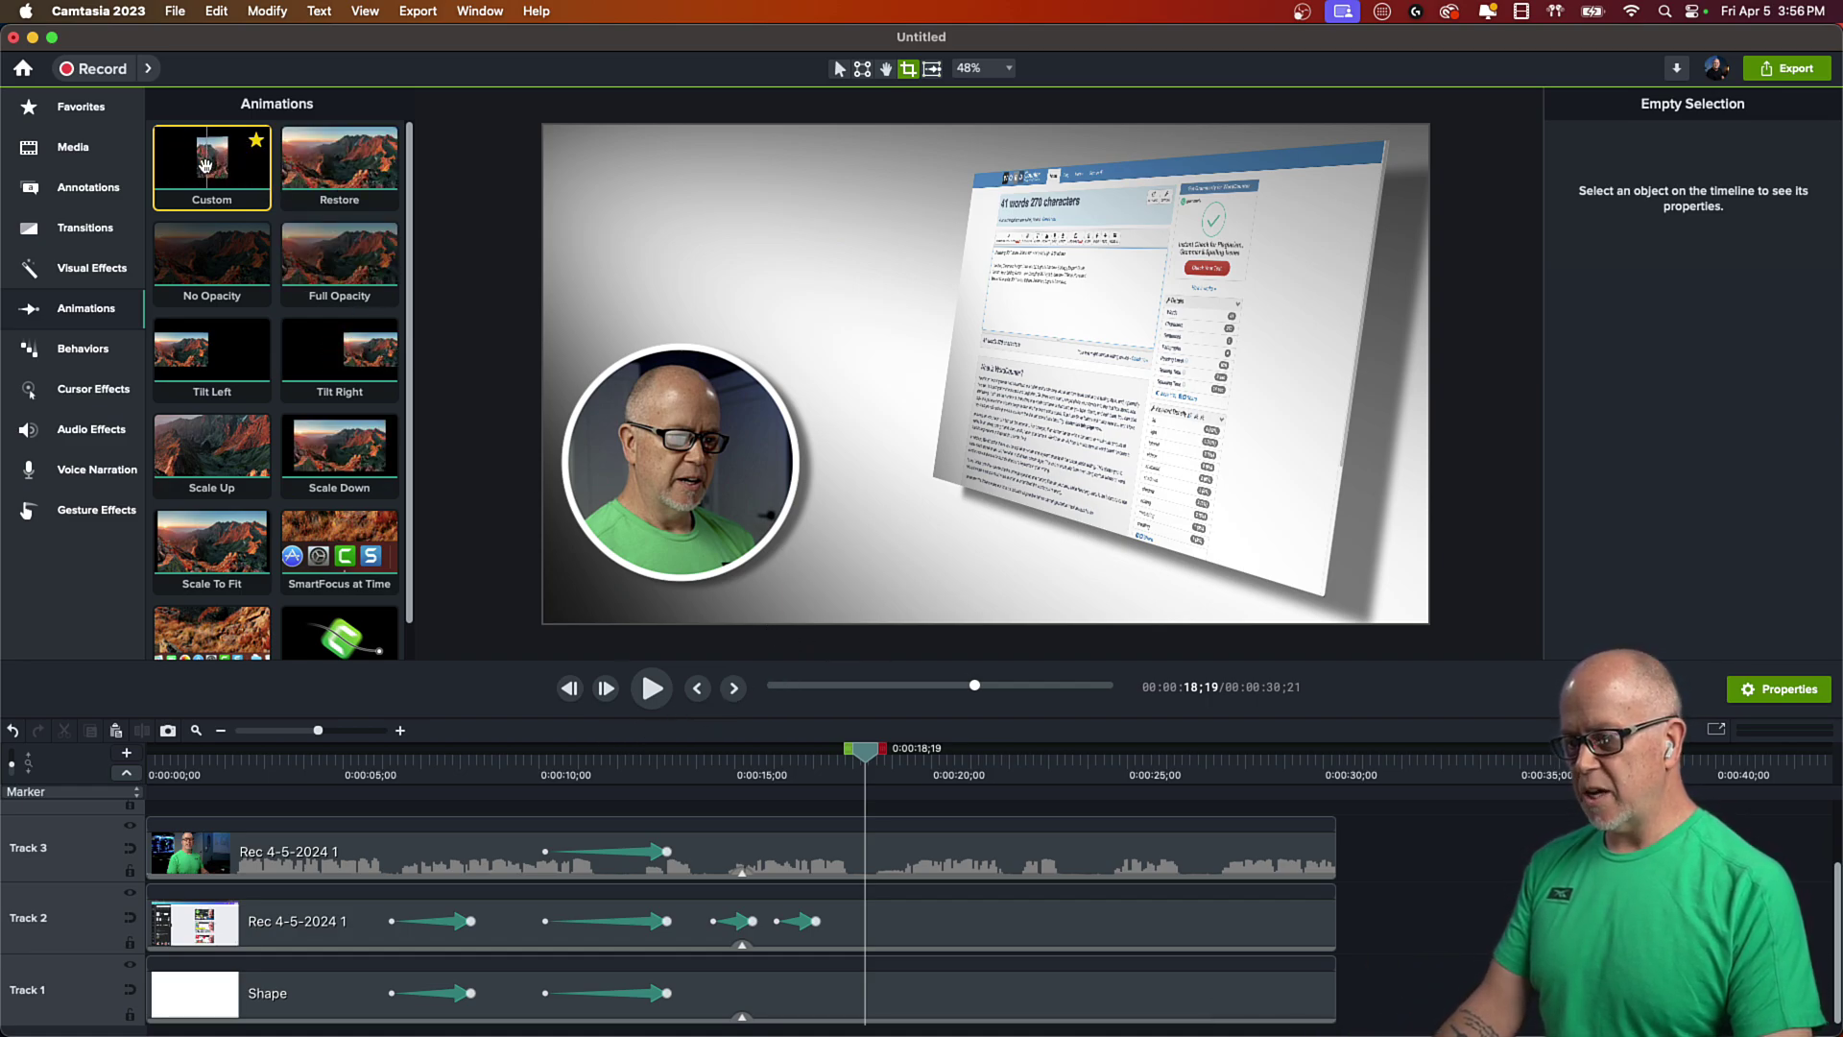
# - Add a Custom animation to the webcam clip ending at 0:00:21;18, scaling it to 45.4% and moving it to X 722.4, Y -375.0
pyautogui.moveTo(202, 165); pyautogui.dragTo(939, 855)
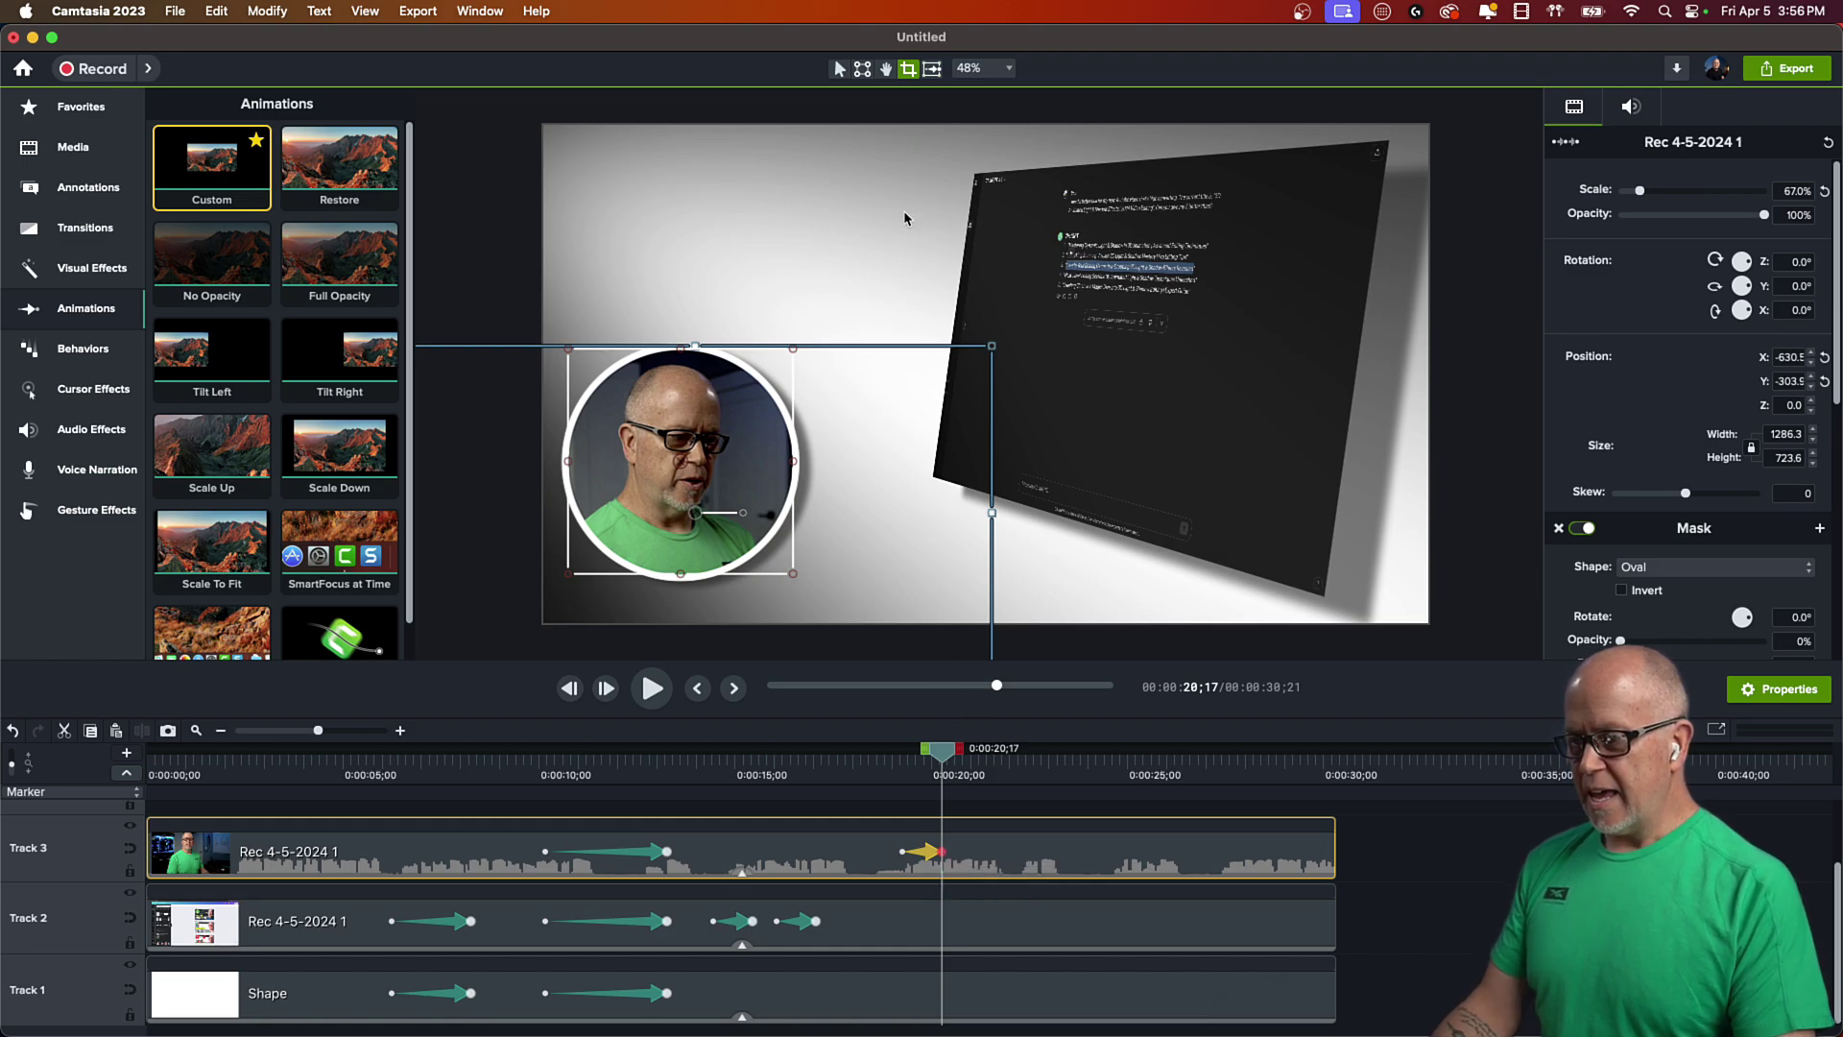
pyautogui.click(836, 70)
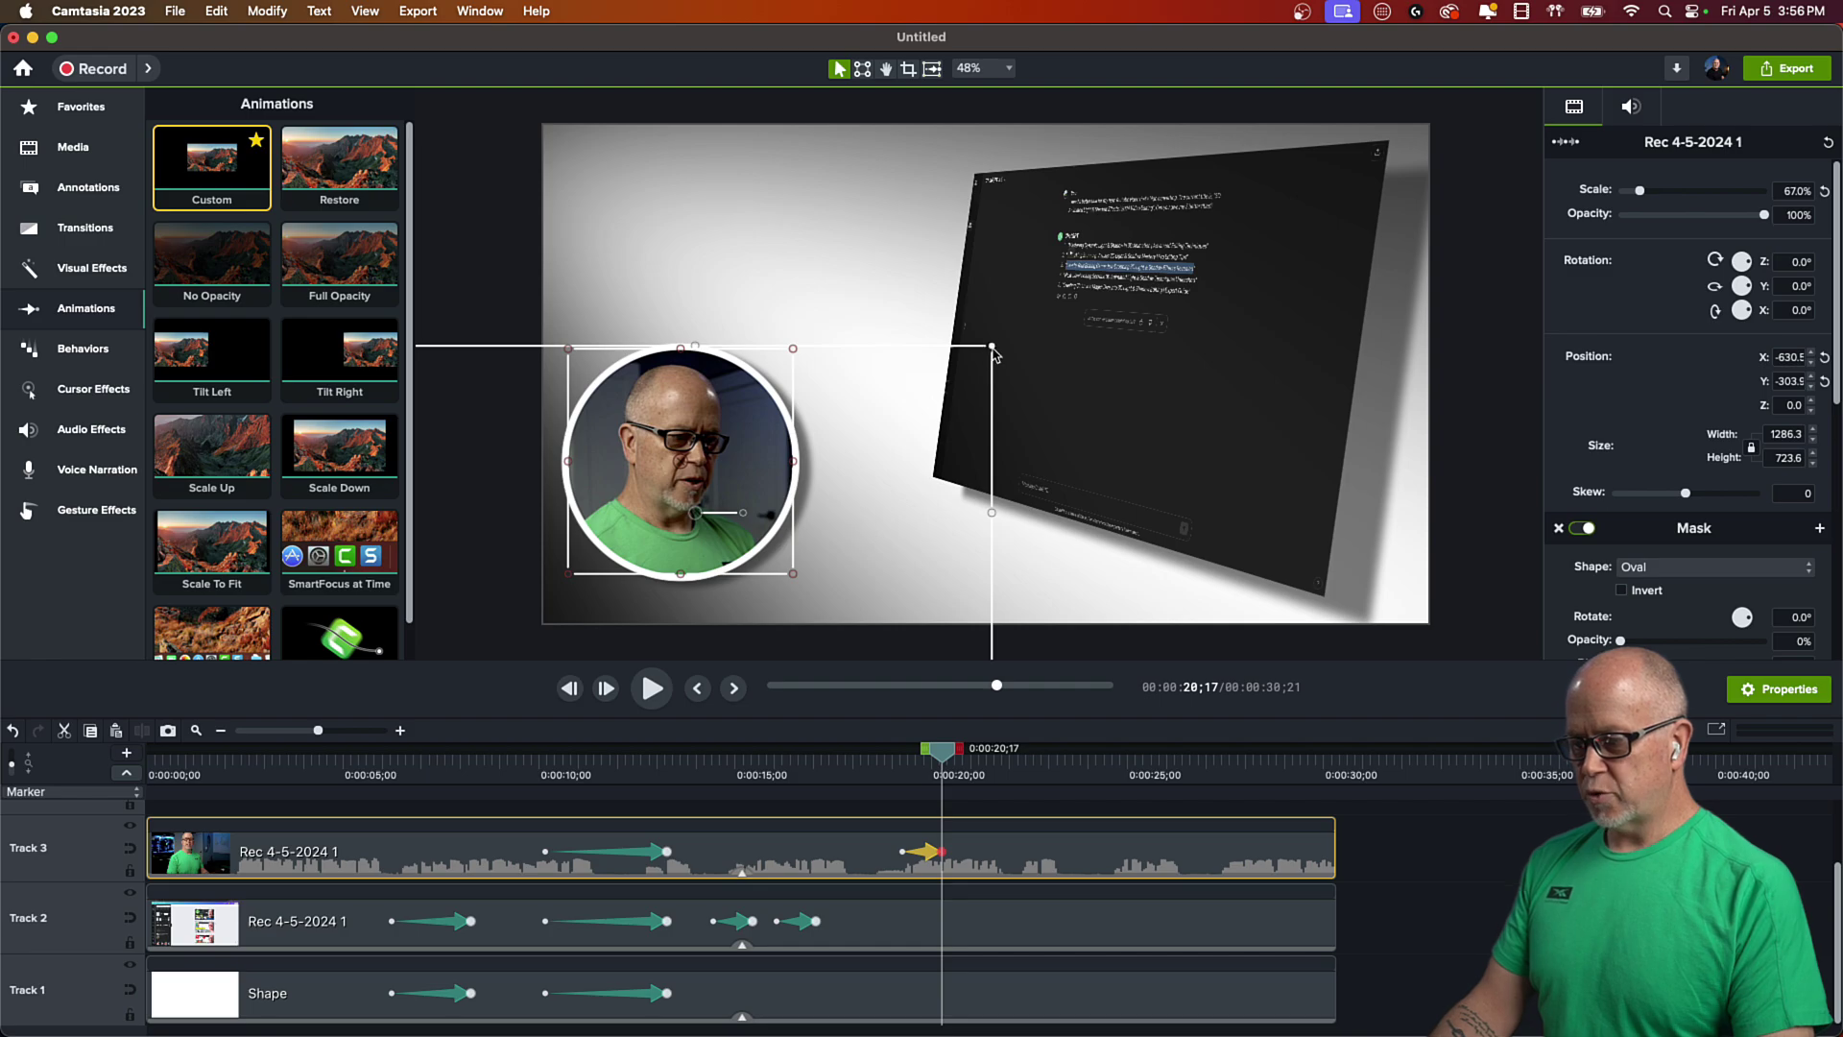
pyautogui.moveTo(992, 348); pyautogui.dragTo(806, 509)
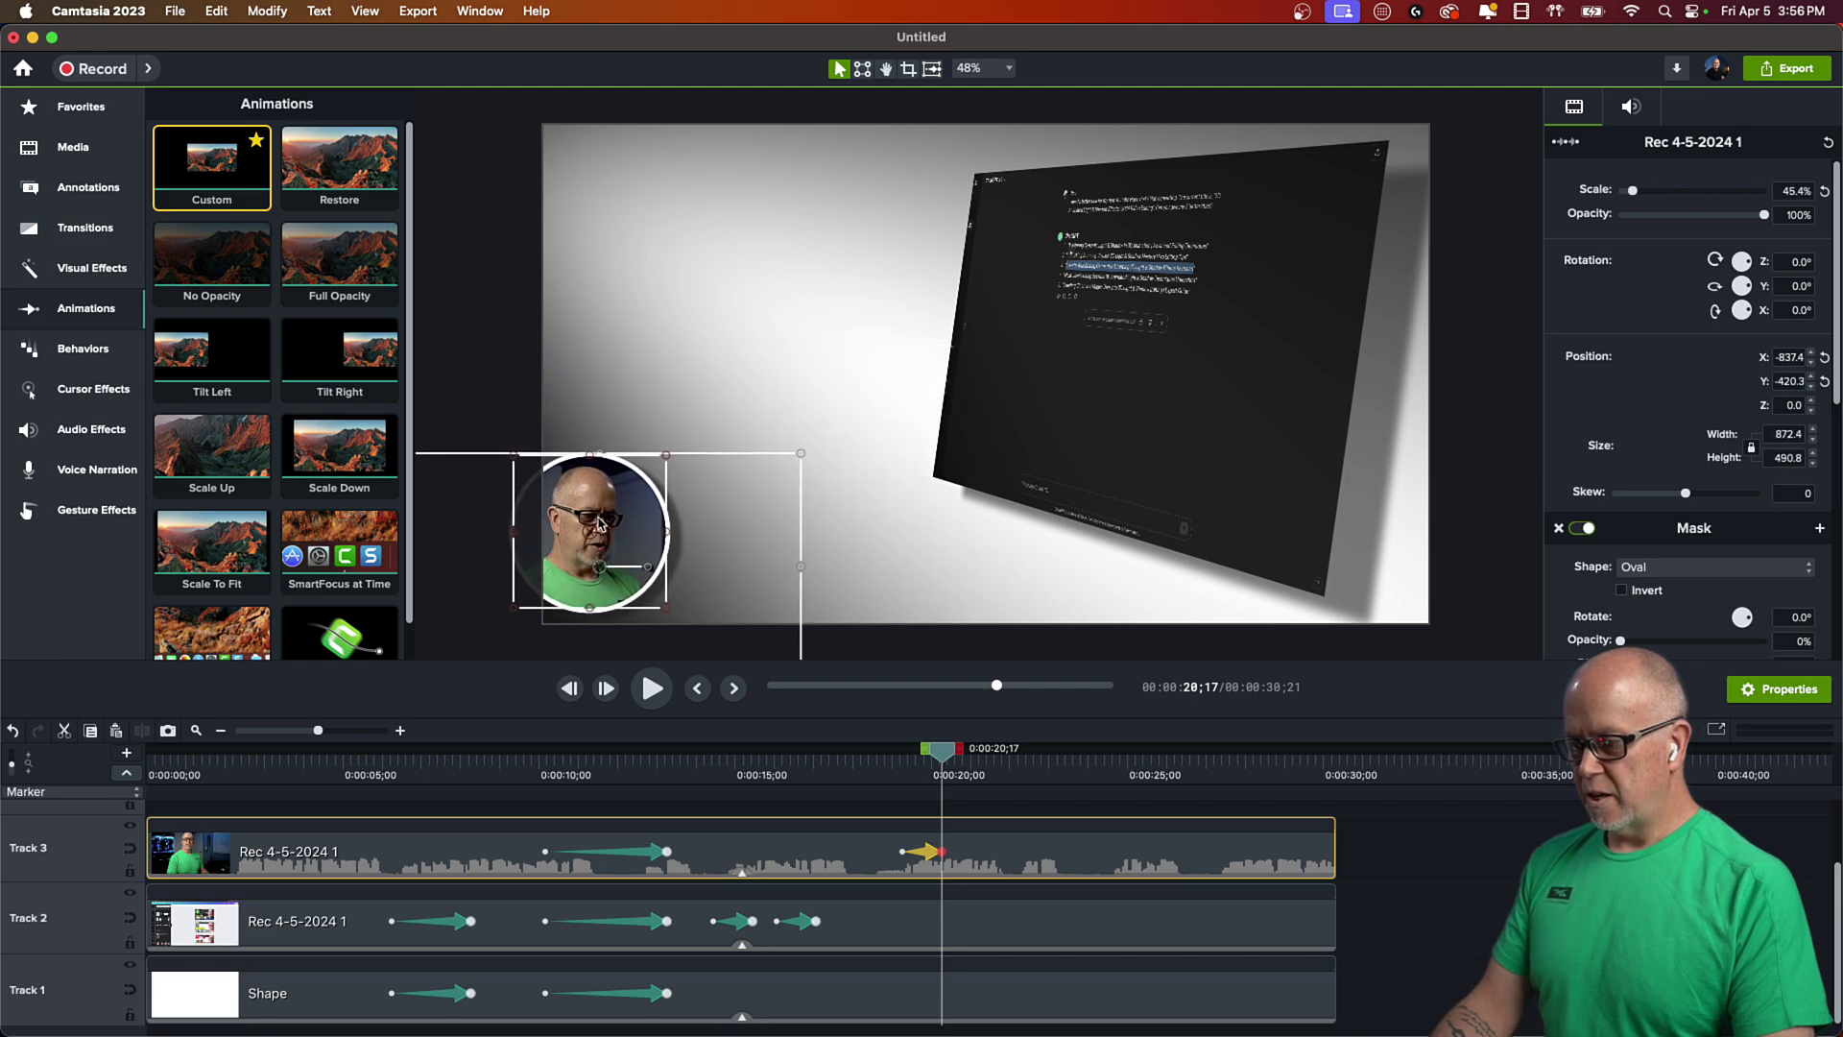
pyautogui.moveTo(632, 498); pyautogui.dragTo(1320, 490)
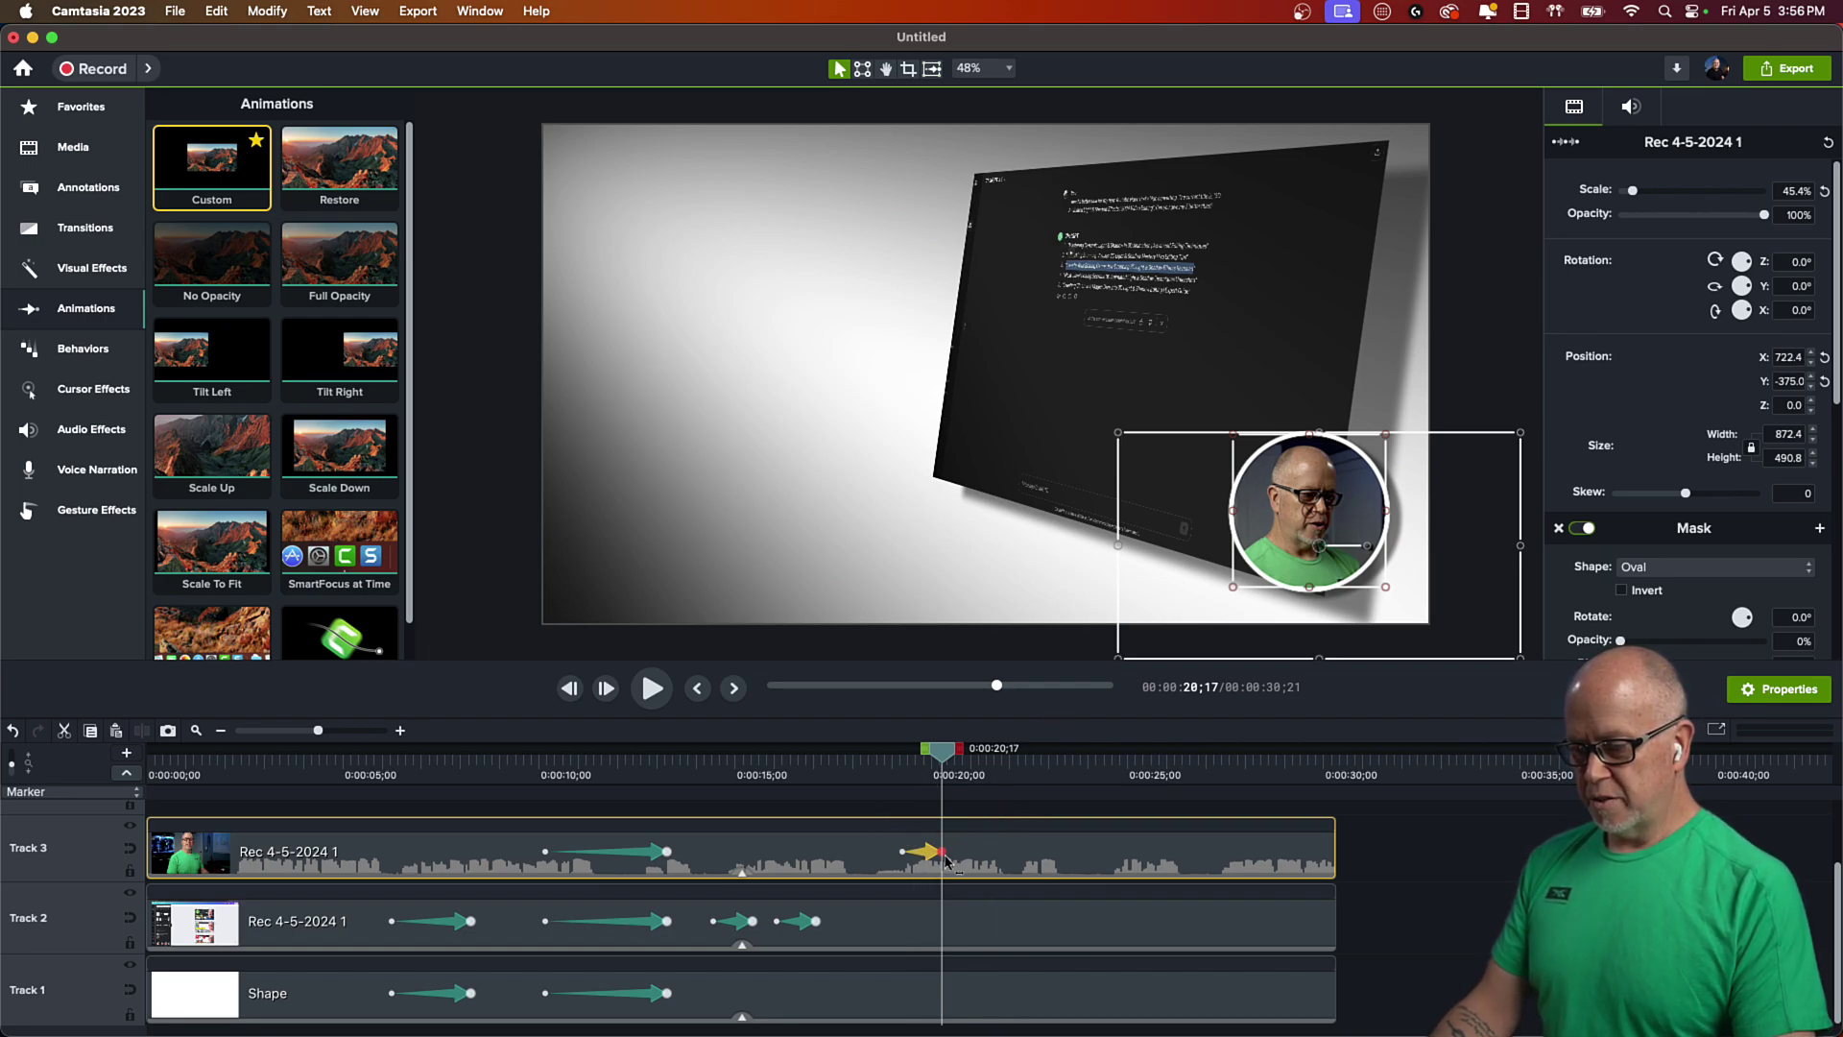
pyautogui.moveTo(945, 856); pyautogui.dragTo(981, 853)
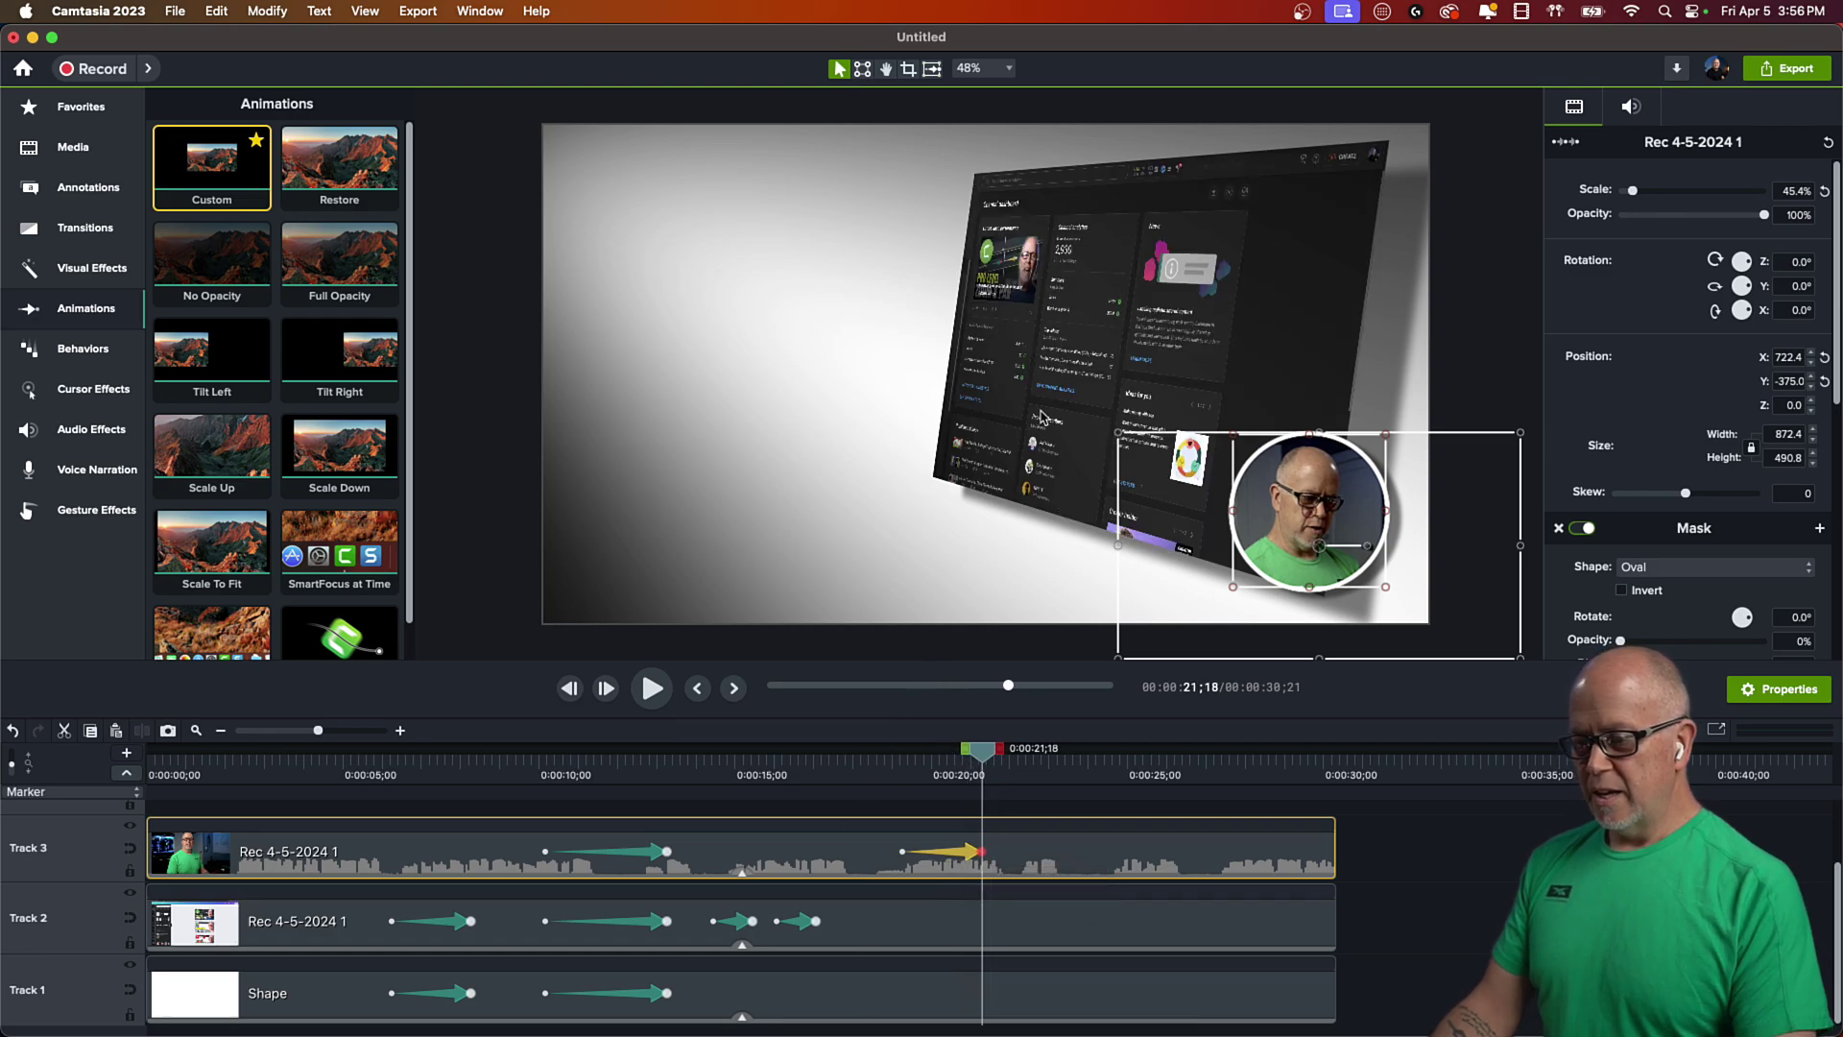
# - Add a Custom animation to the Track 2 screen clip ending at 0:00:21;18, moving the tilted screen to about X -632, Y 105
pyautogui.click(1063, 332)
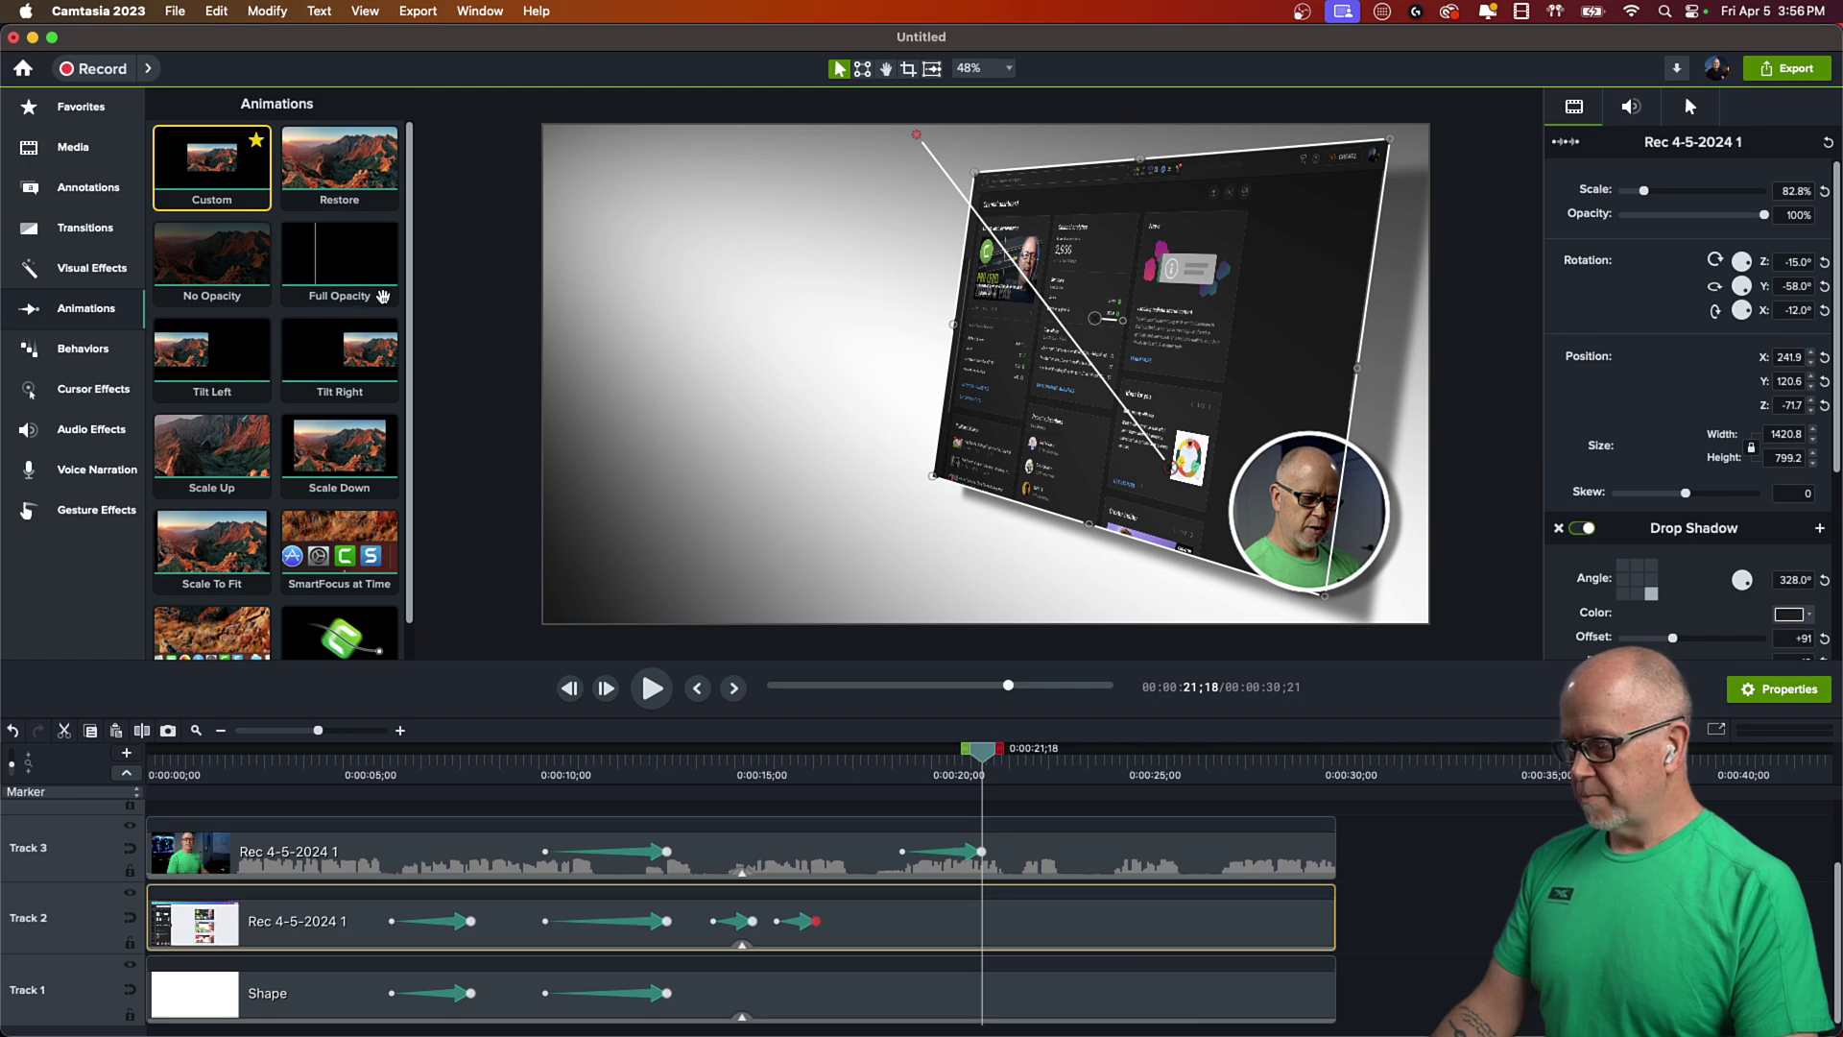
pyautogui.moveTo(246, 186); pyautogui.dragTo(902, 927)
pyautogui.click(983, 923)
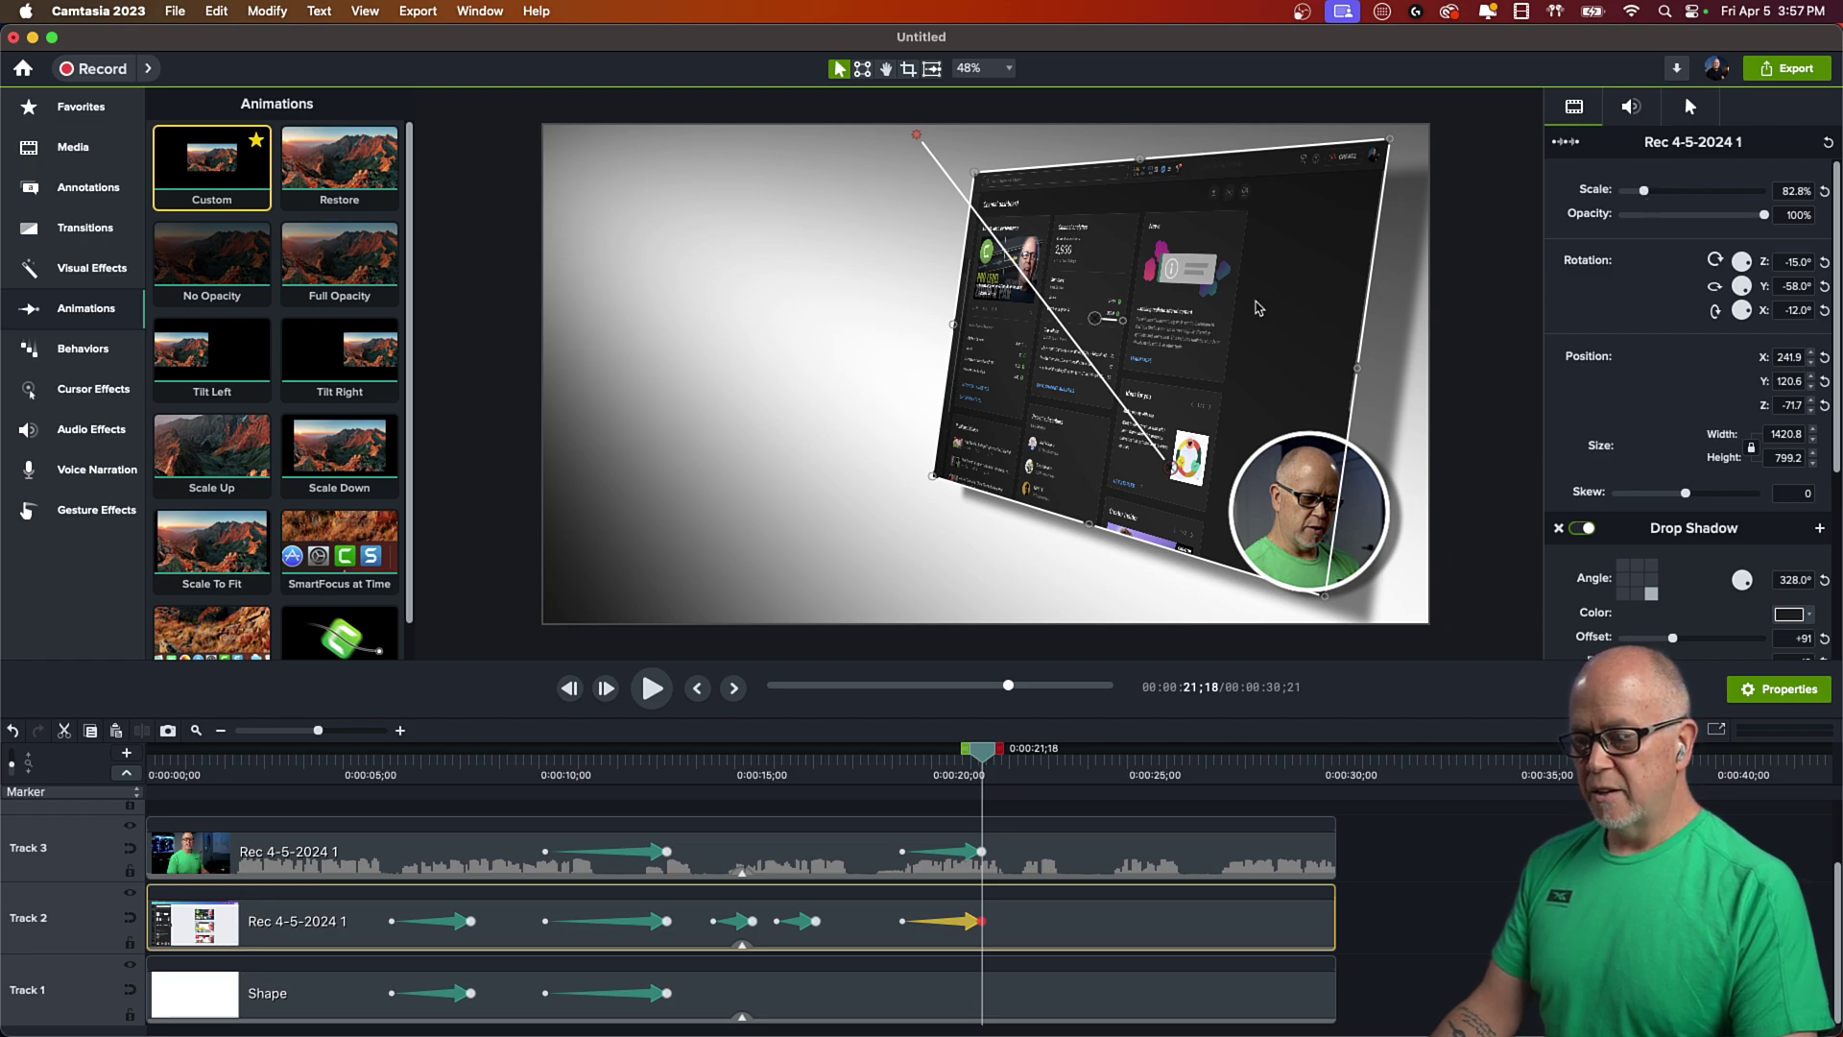
pyautogui.moveTo(1259, 308); pyautogui.dragTo(854, 322)
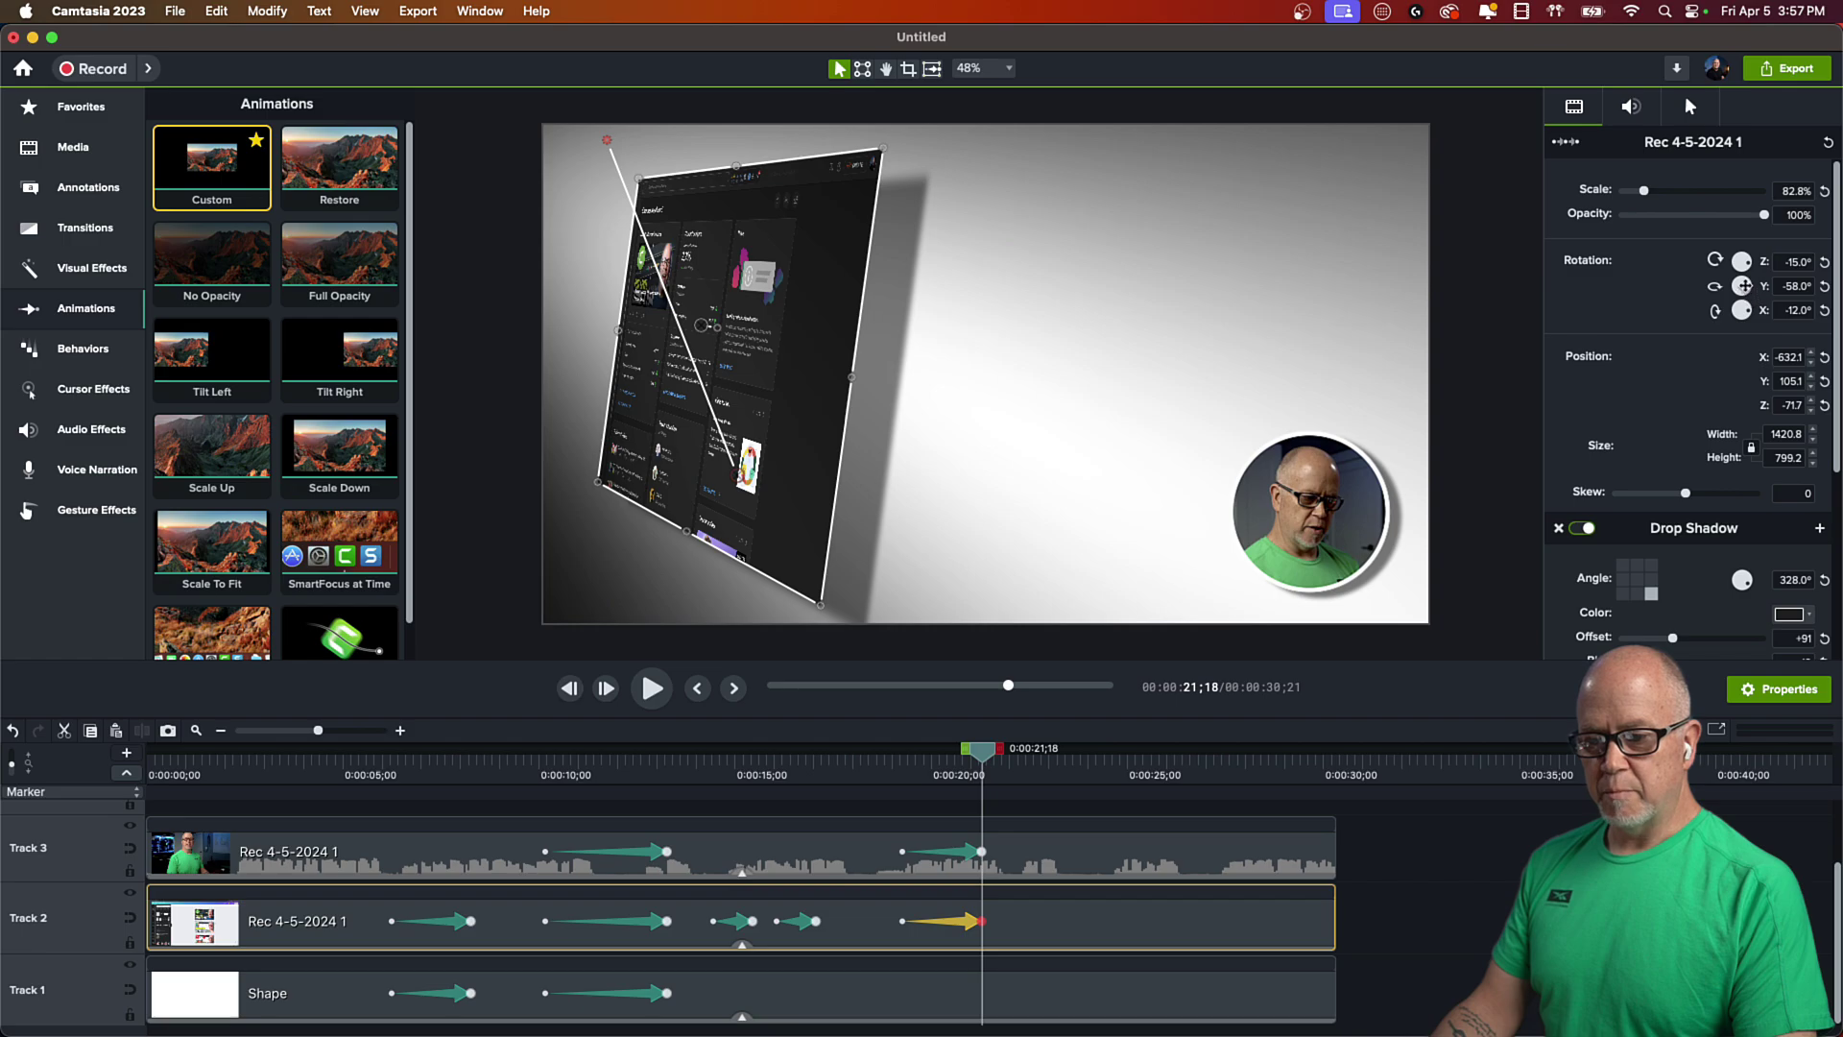
# - Rotate the screen clip to Z 18°, Y 60°, X -16°, scale it to 100%, and reposition it at about X -381, Y 86
pyautogui.moveTo(1742, 285); pyautogui.dragTo(1762, 234)
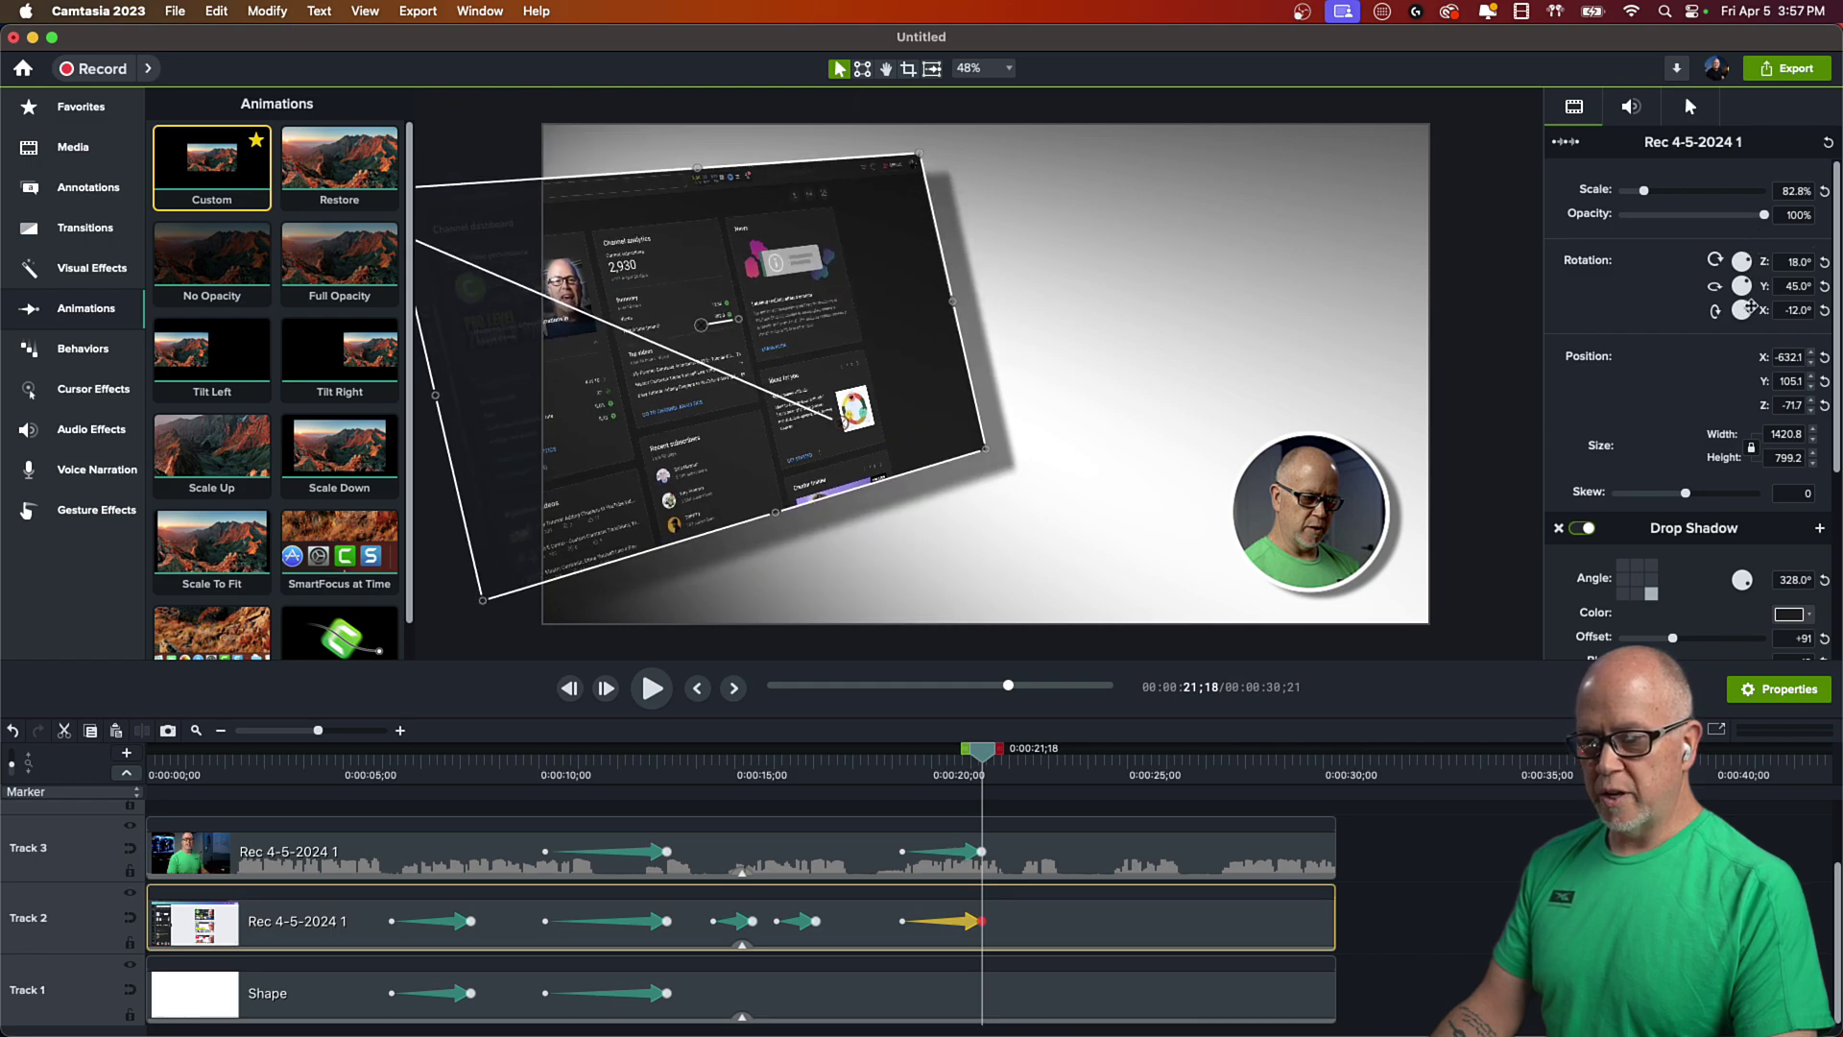
pyautogui.moveTo(1750, 306)
pyautogui.mouseDown()
pyautogui.moveTo(1751, 327)
pyautogui.moveTo(1740, 276)
pyautogui.mouseUp()
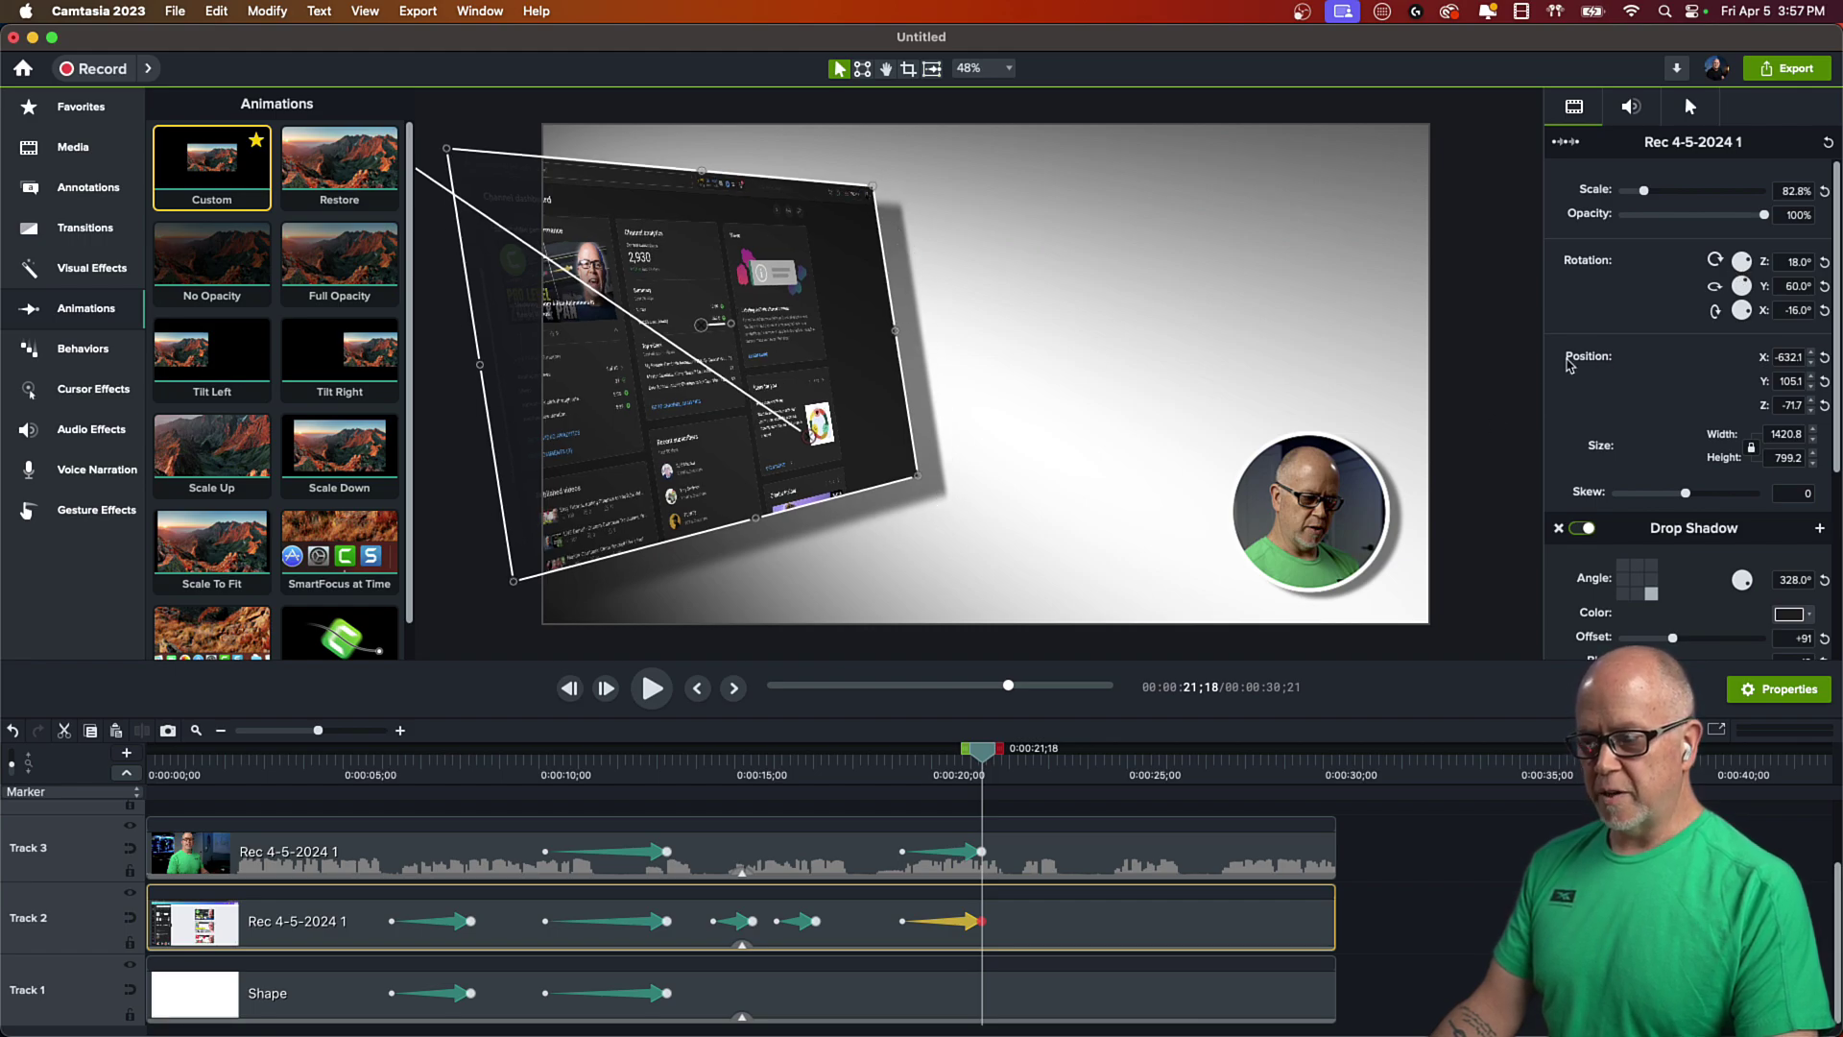
pyautogui.moveTo(678, 270); pyautogui.dragTo(936, 295)
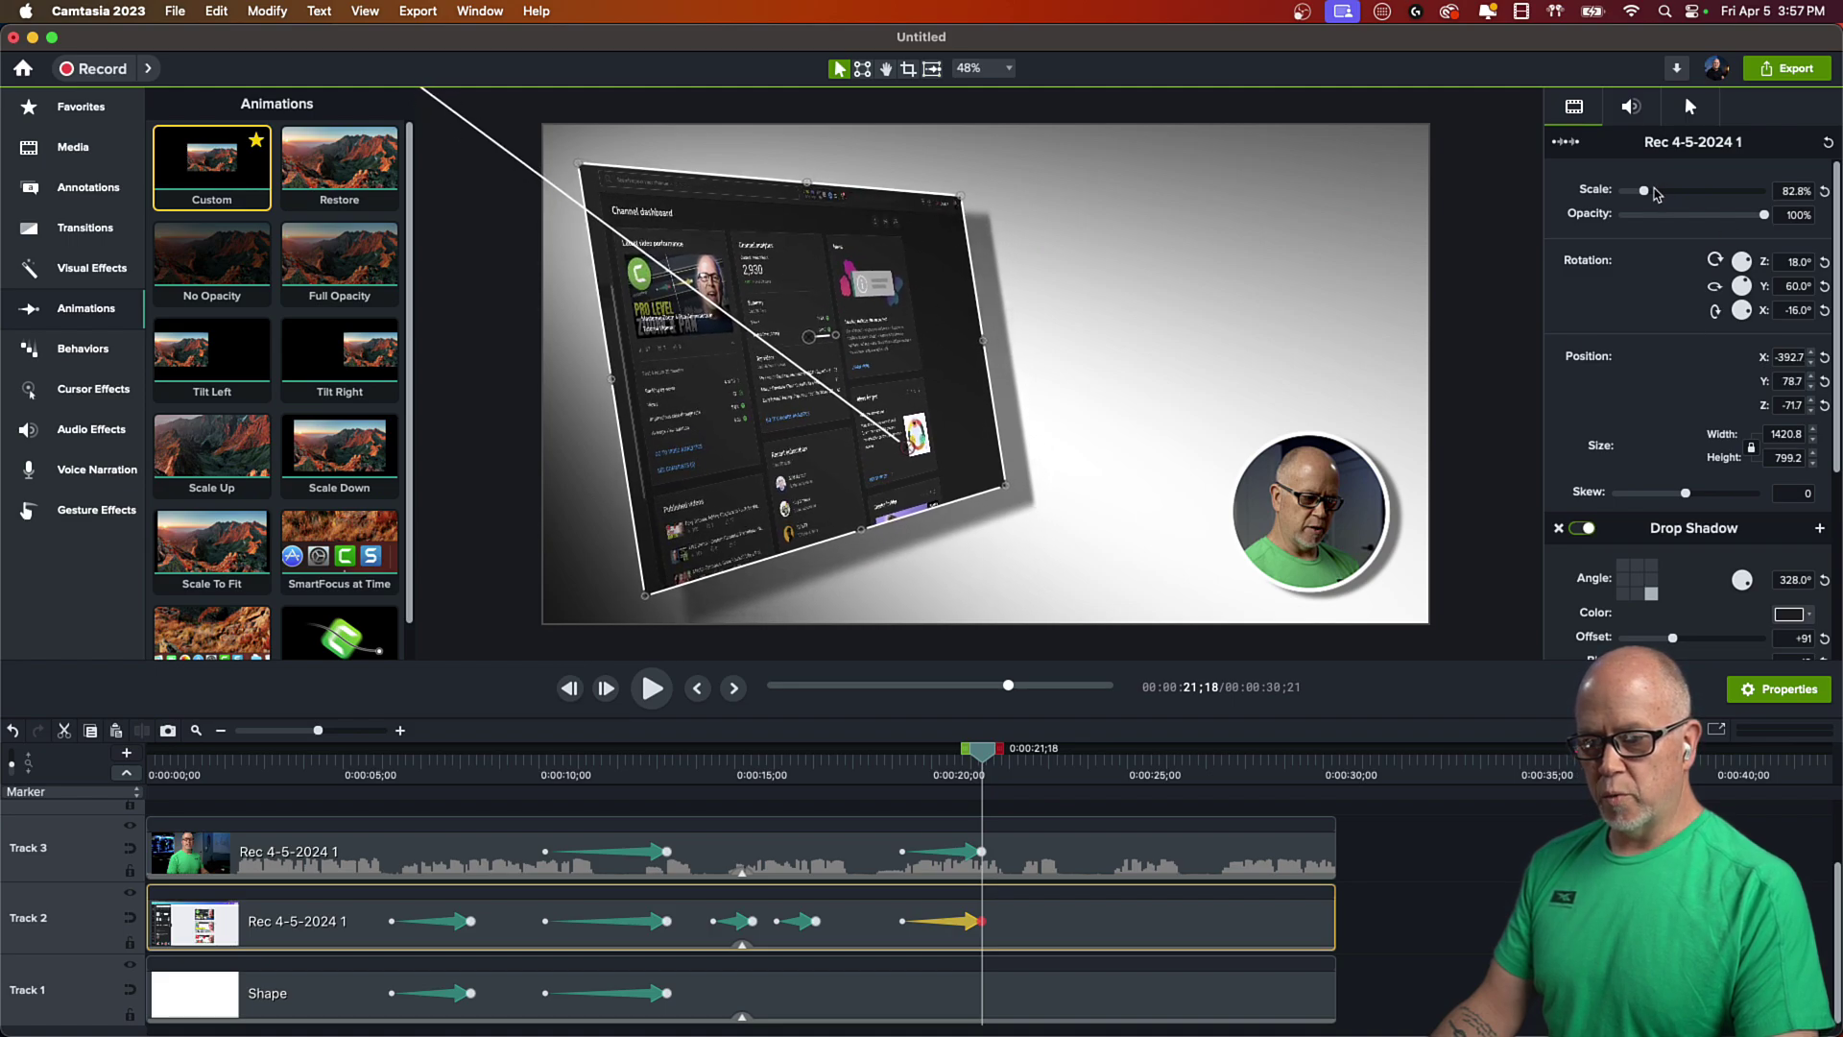
pyautogui.moveTo(1644, 191); pyautogui.dragTo(1652, 195)
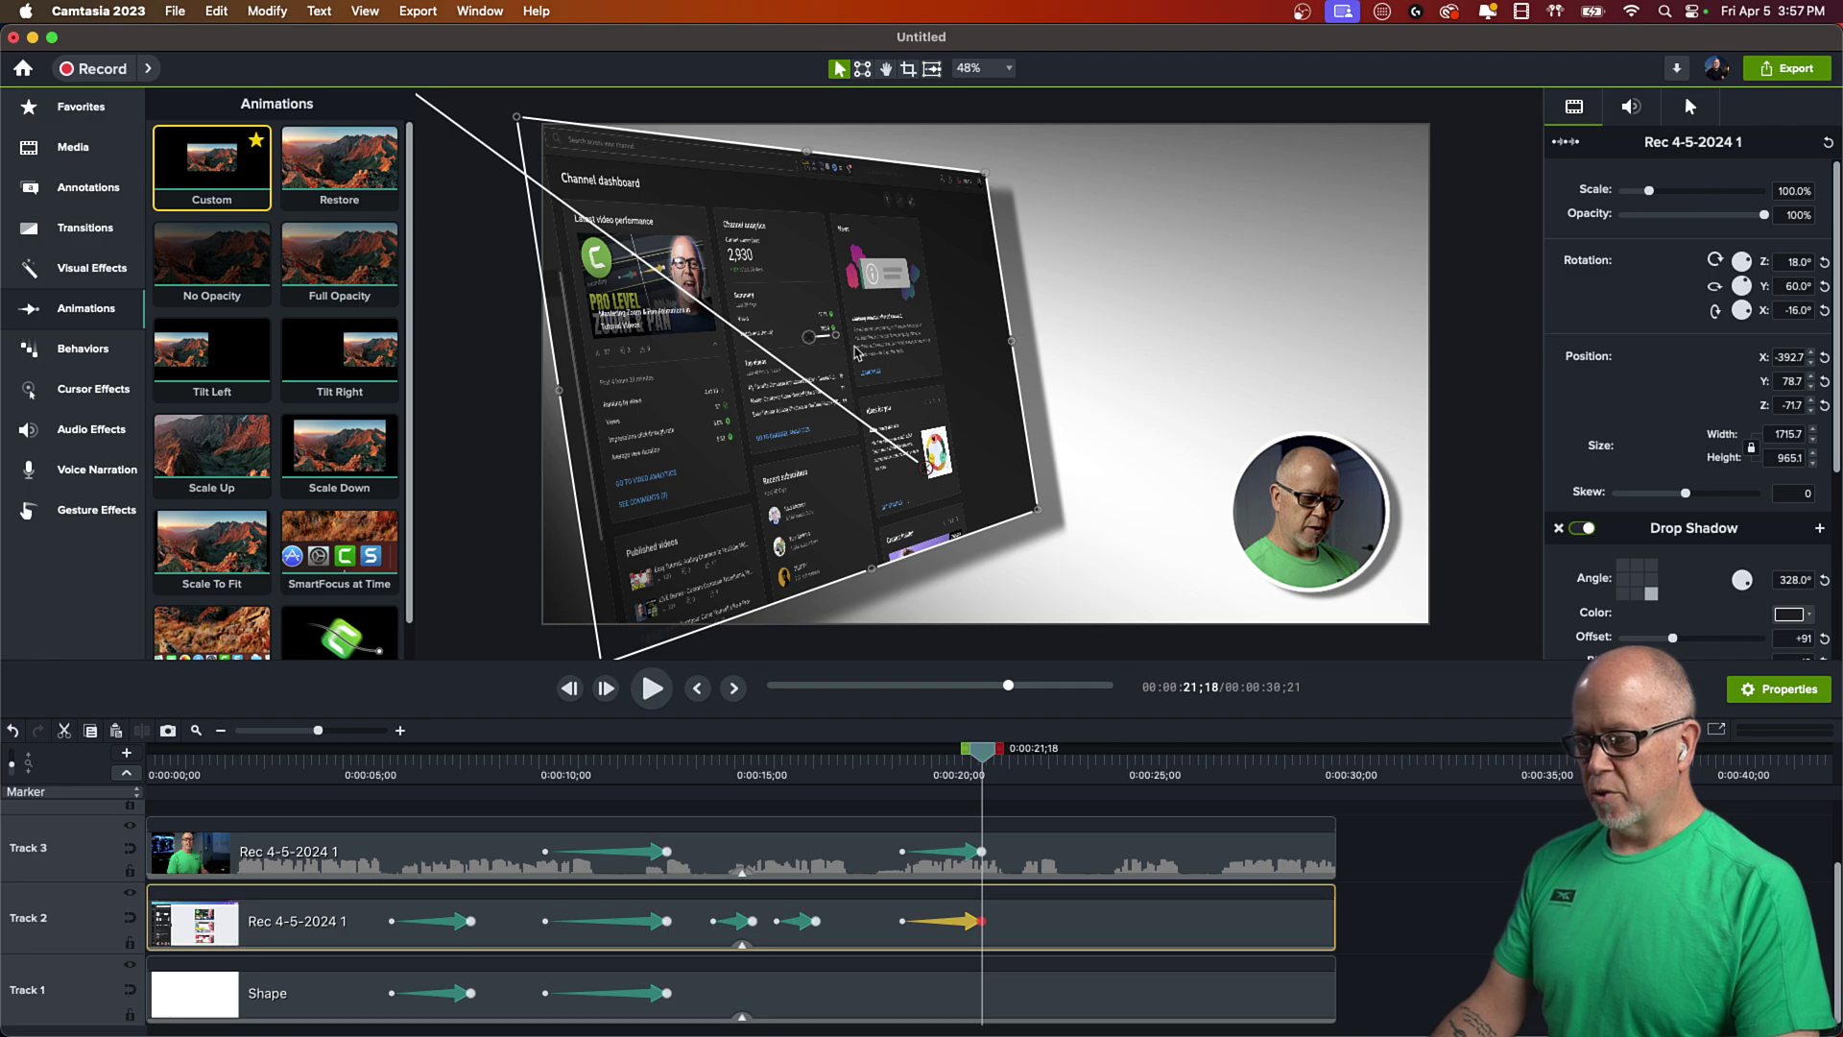
pyautogui.moveTo(851, 302); pyautogui.dragTo(850, 300)
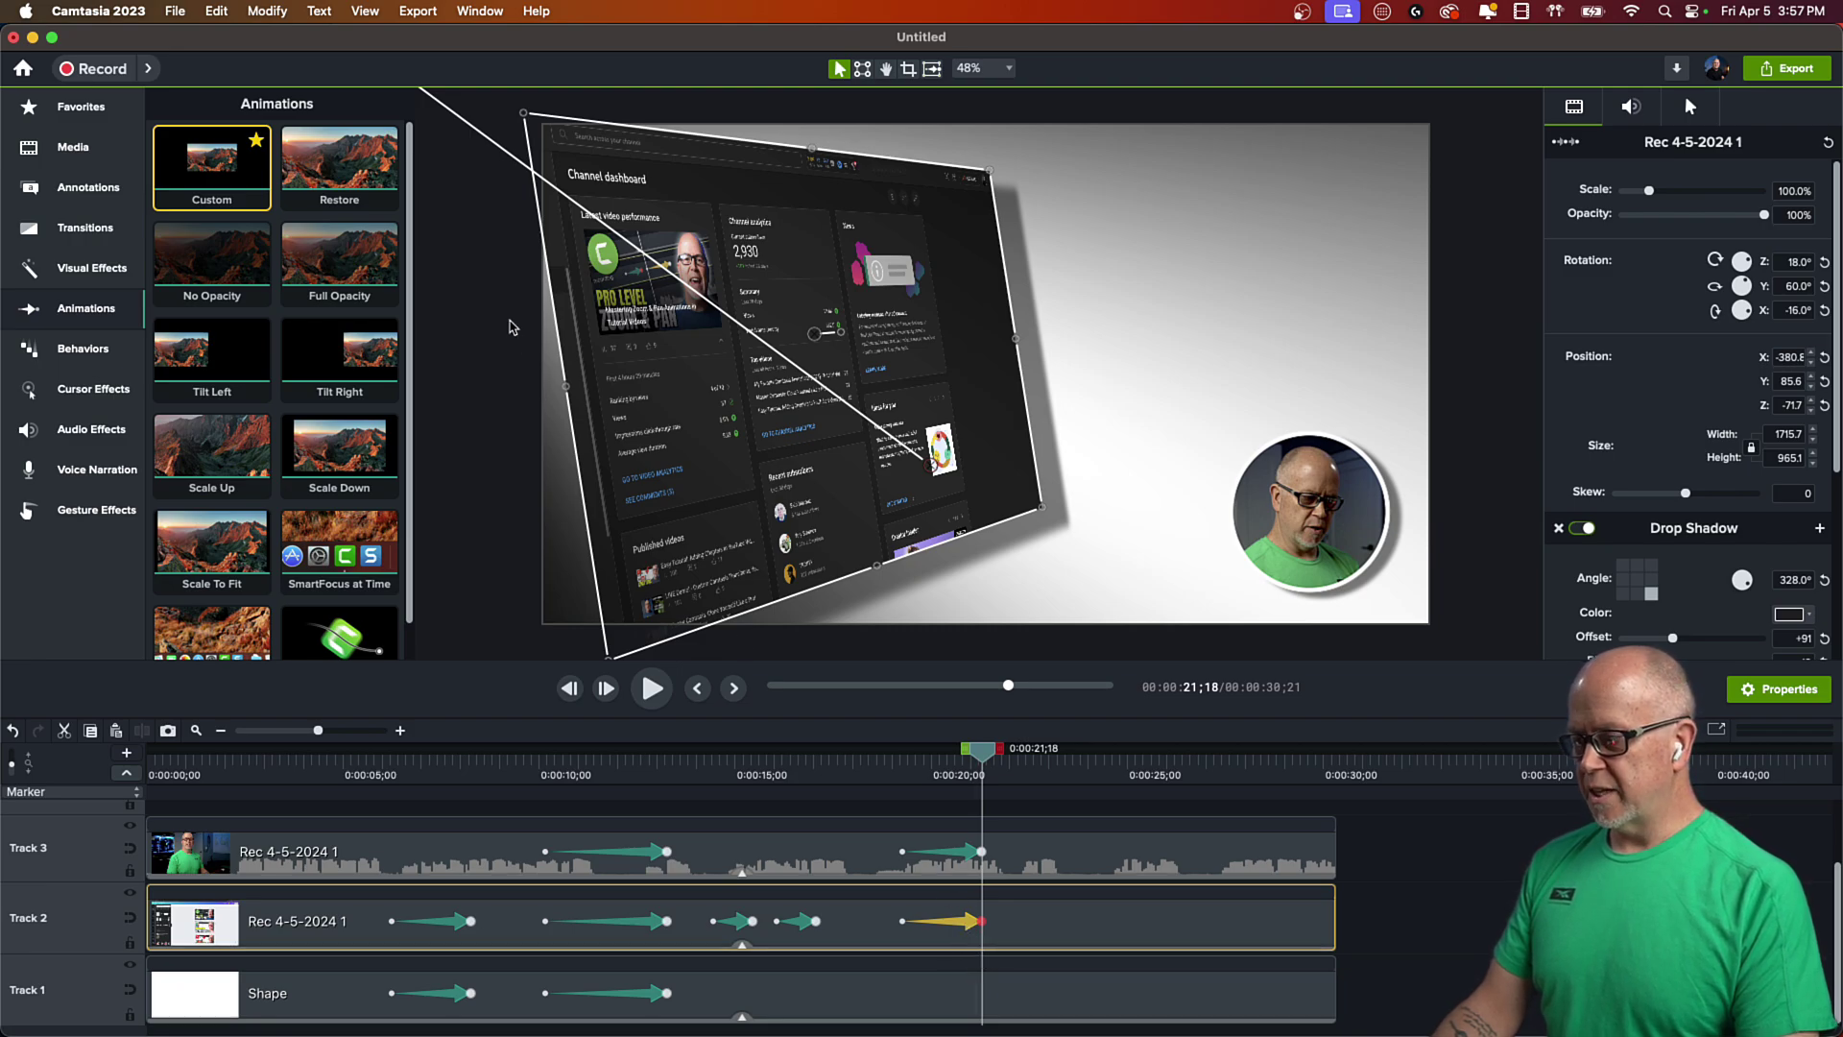
# - Redirect the screen clip's spotlight so it shines from the empty upper right of the scene toward the upper middle of the screen recording
pyautogui.scroll(-5, 805, 309)
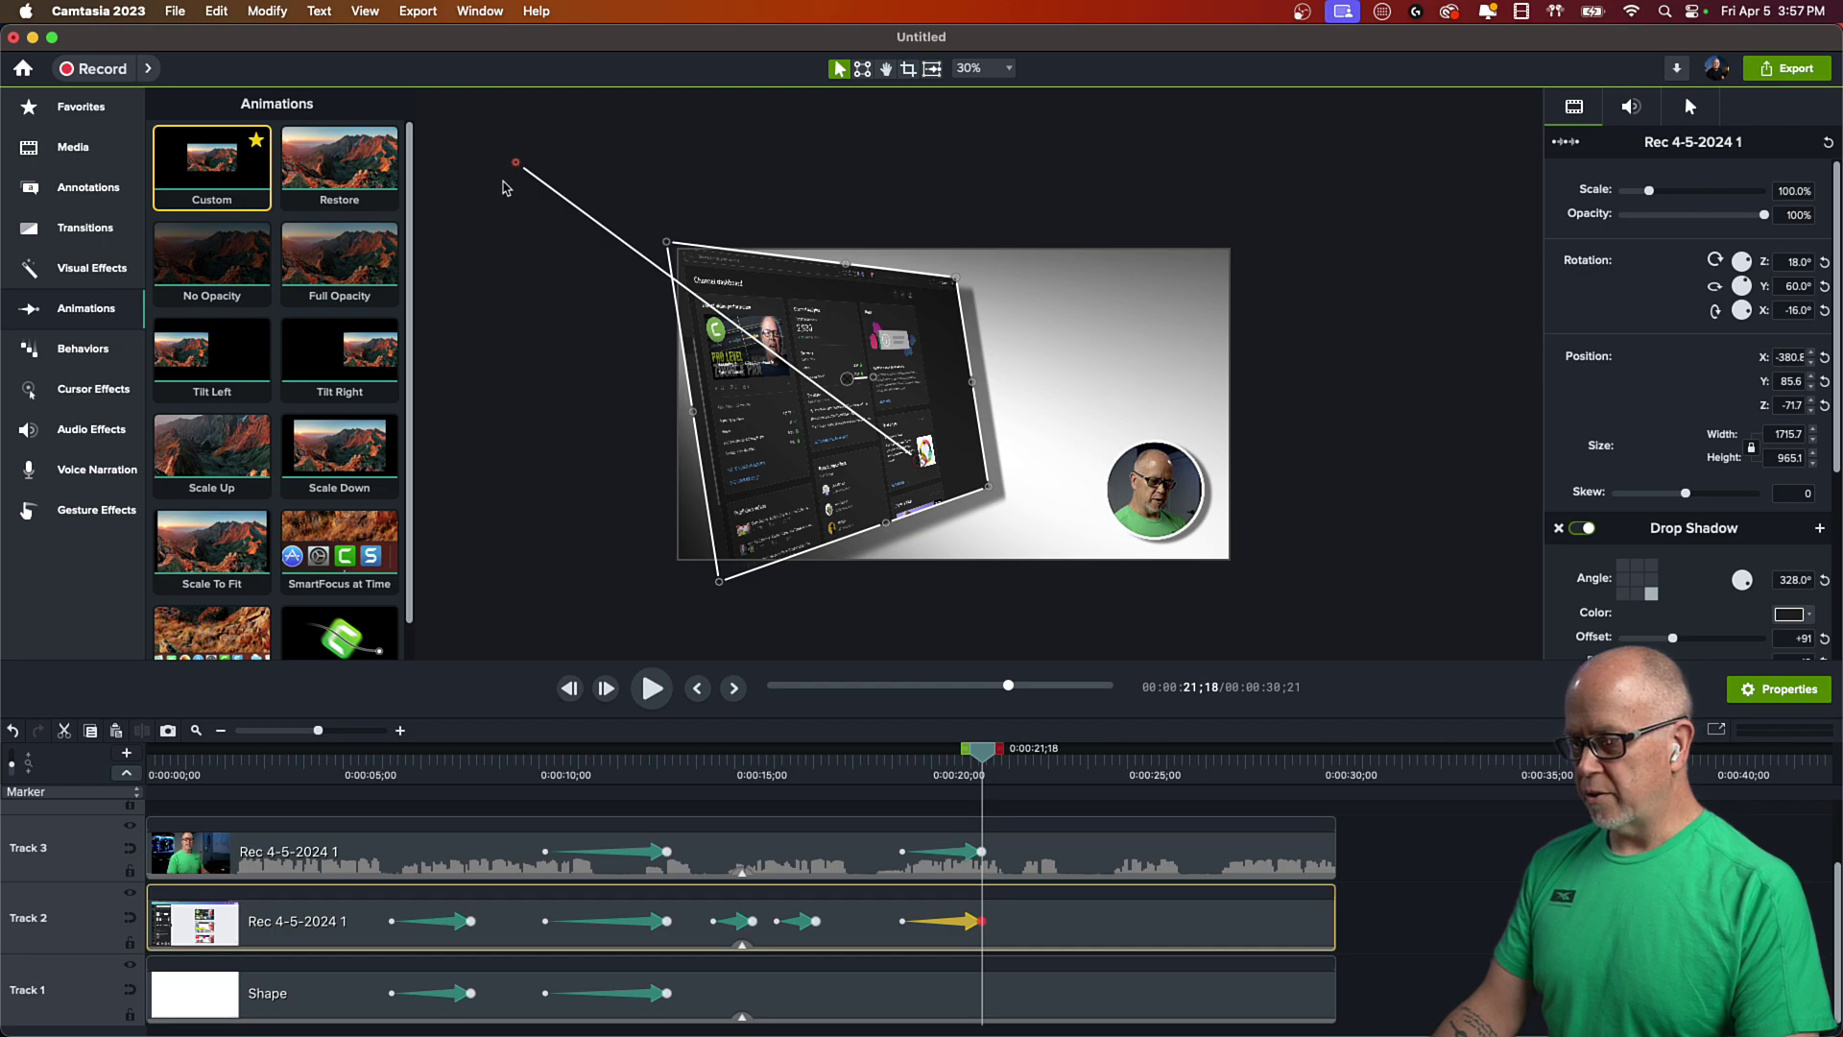
pyautogui.moveTo(517, 169)
pyautogui.mouseDown()
pyautogui.moveTo(1248, 238)
pyautogui.moveTo(1280, 284)
pyautogui.moveTo(1233, 234)
pyautogui.moveTo(970, 226)
pyautogui.mouseUp()
pyautogui.moveTo(843, 224)
pyautogui.mouseDown()
pyautogui.moveTo(1133, 396)
pyautogui.moveTo(1115, 302)
pyautogui.mouseUp()
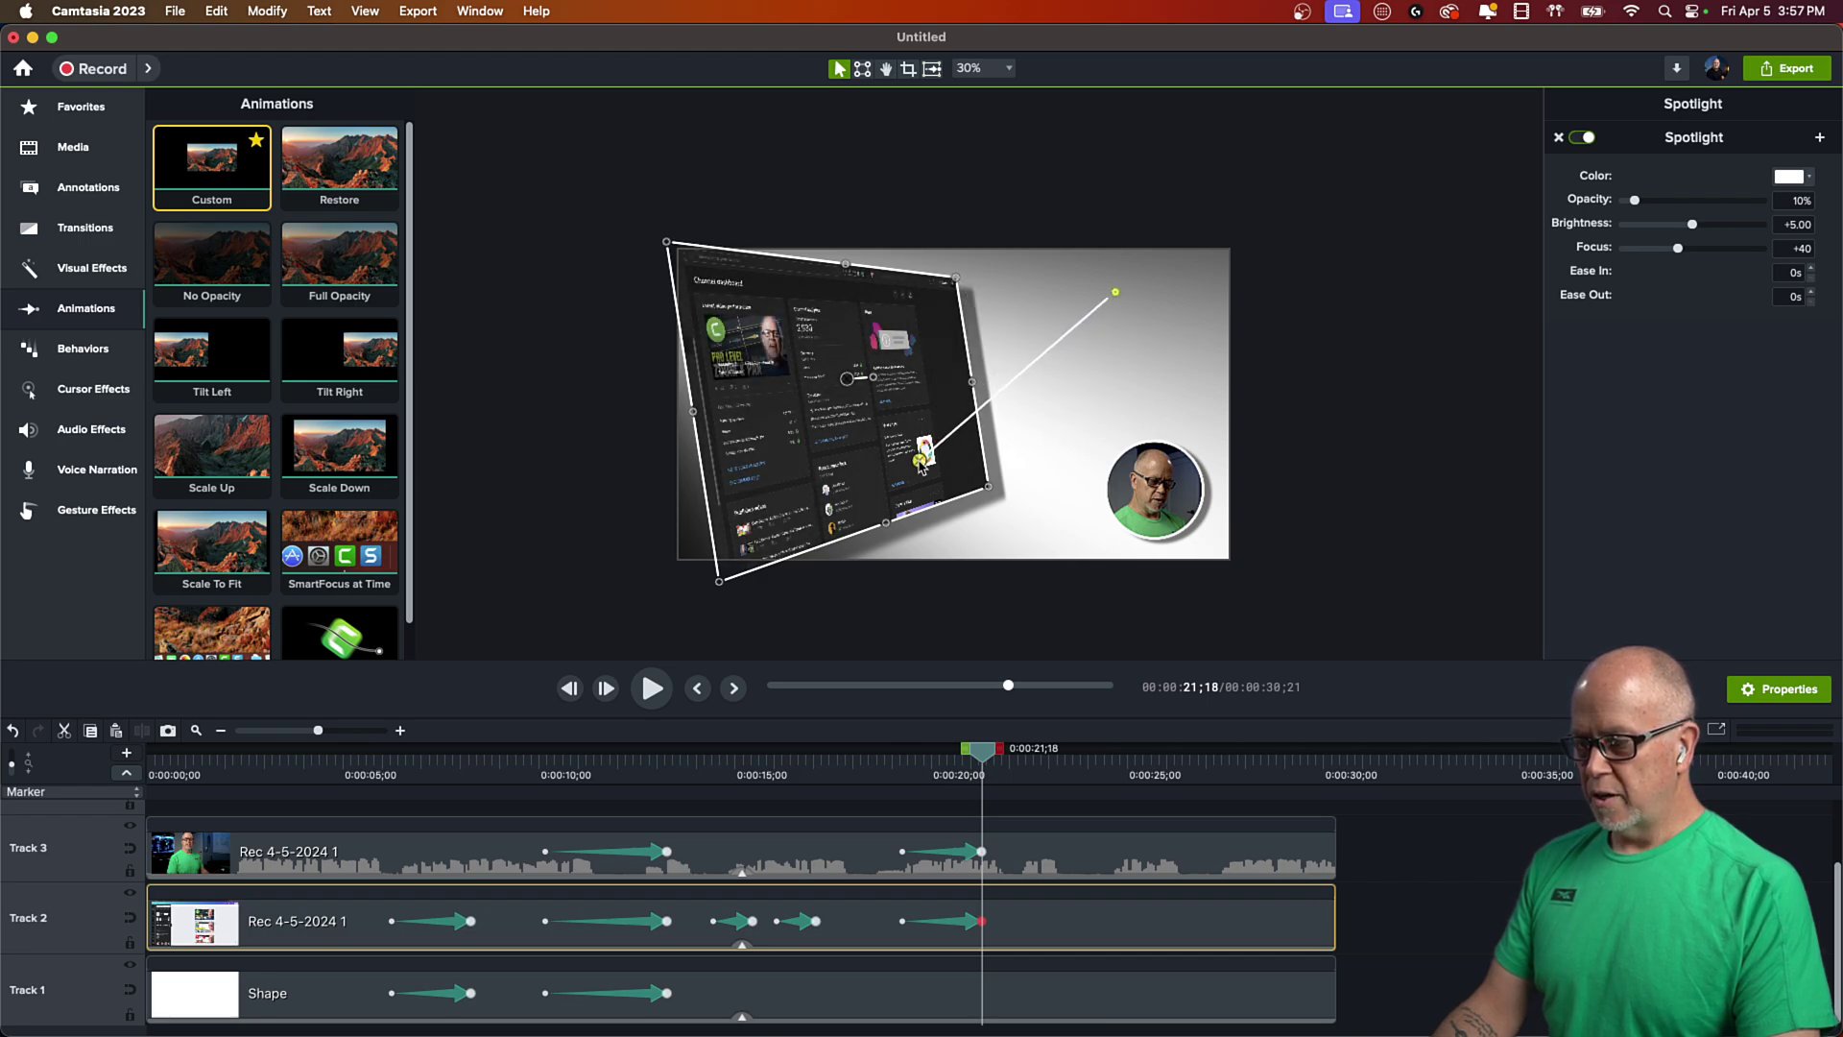
pyautogui.moveTo(920, 463)
pyautogui.mouseDown()
pyautogui.moveTo(923, 399)
pyautogui.moveTo(840, 347)
pyautogui.mouseUp()
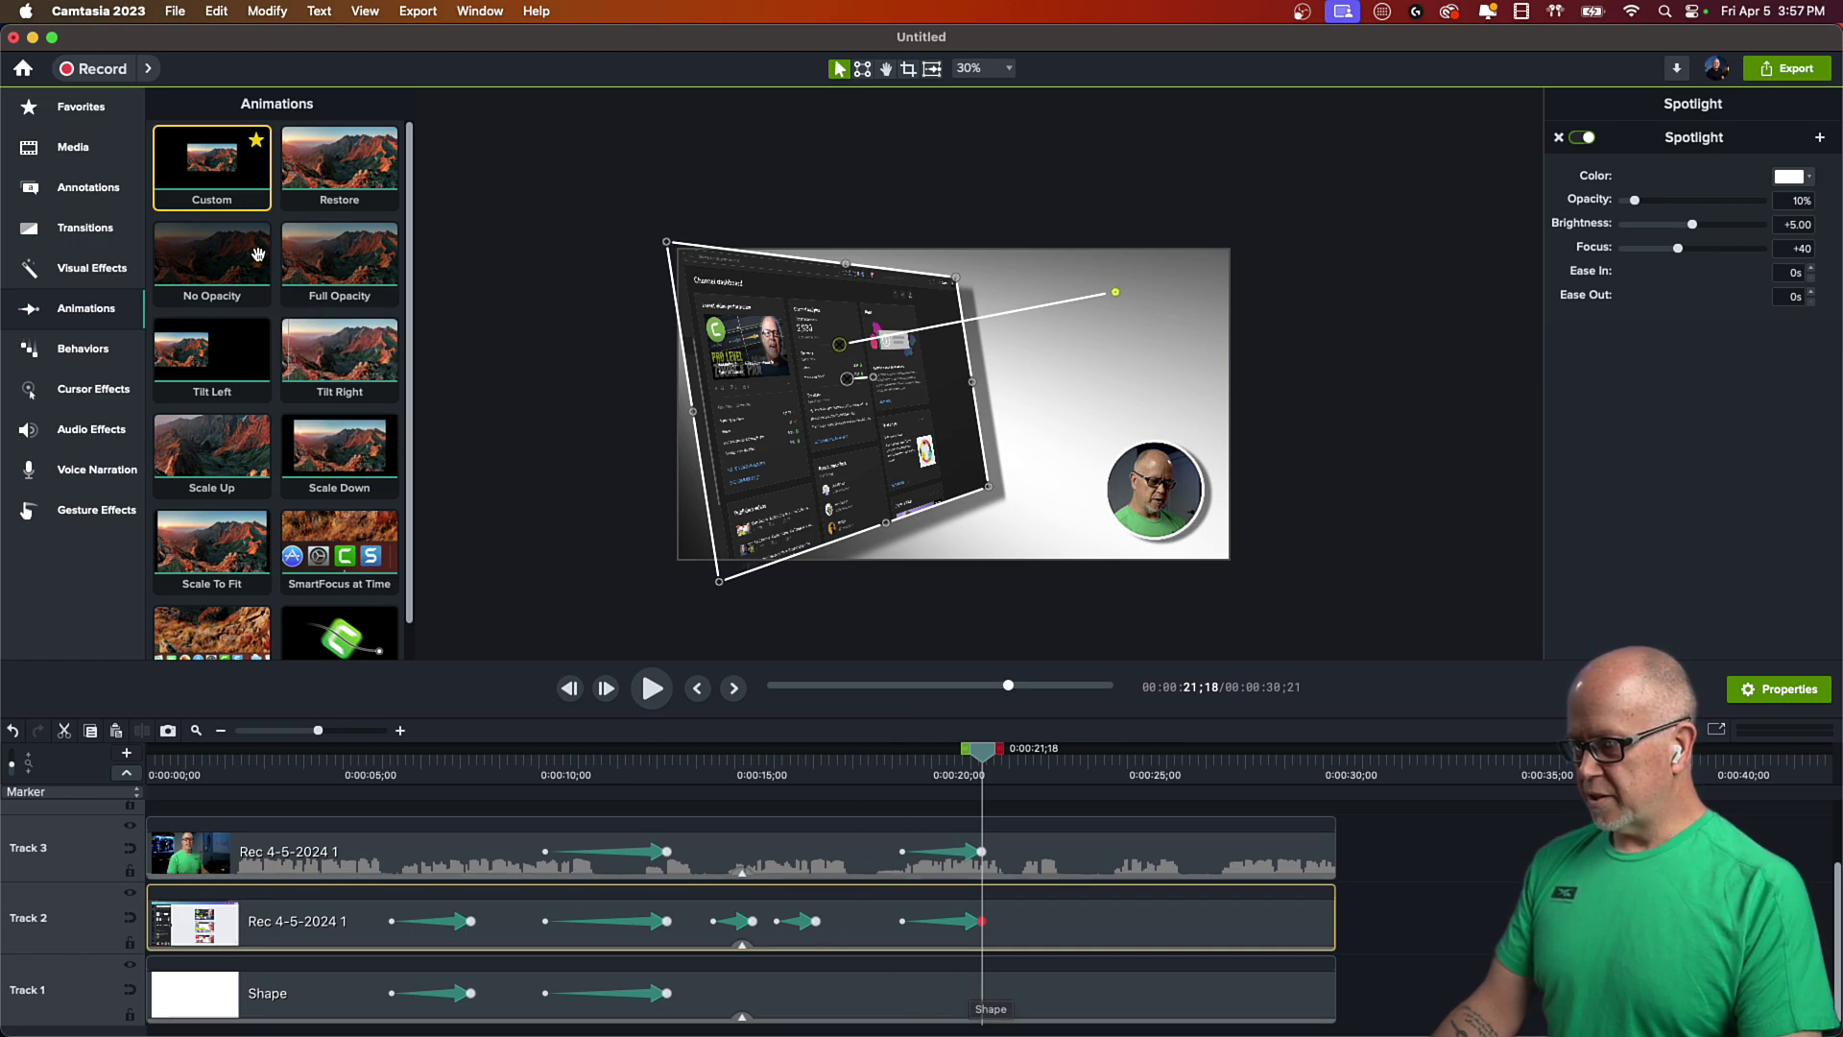
# - Add a Custom animation to the Track 1 background shape ending at 0:00:21;18, redirecting its spotlight from beyond the lower-right corner toward the scene's center
pyautogui.moveTo(217, 181); pyautogui.dragTo(903, 998)
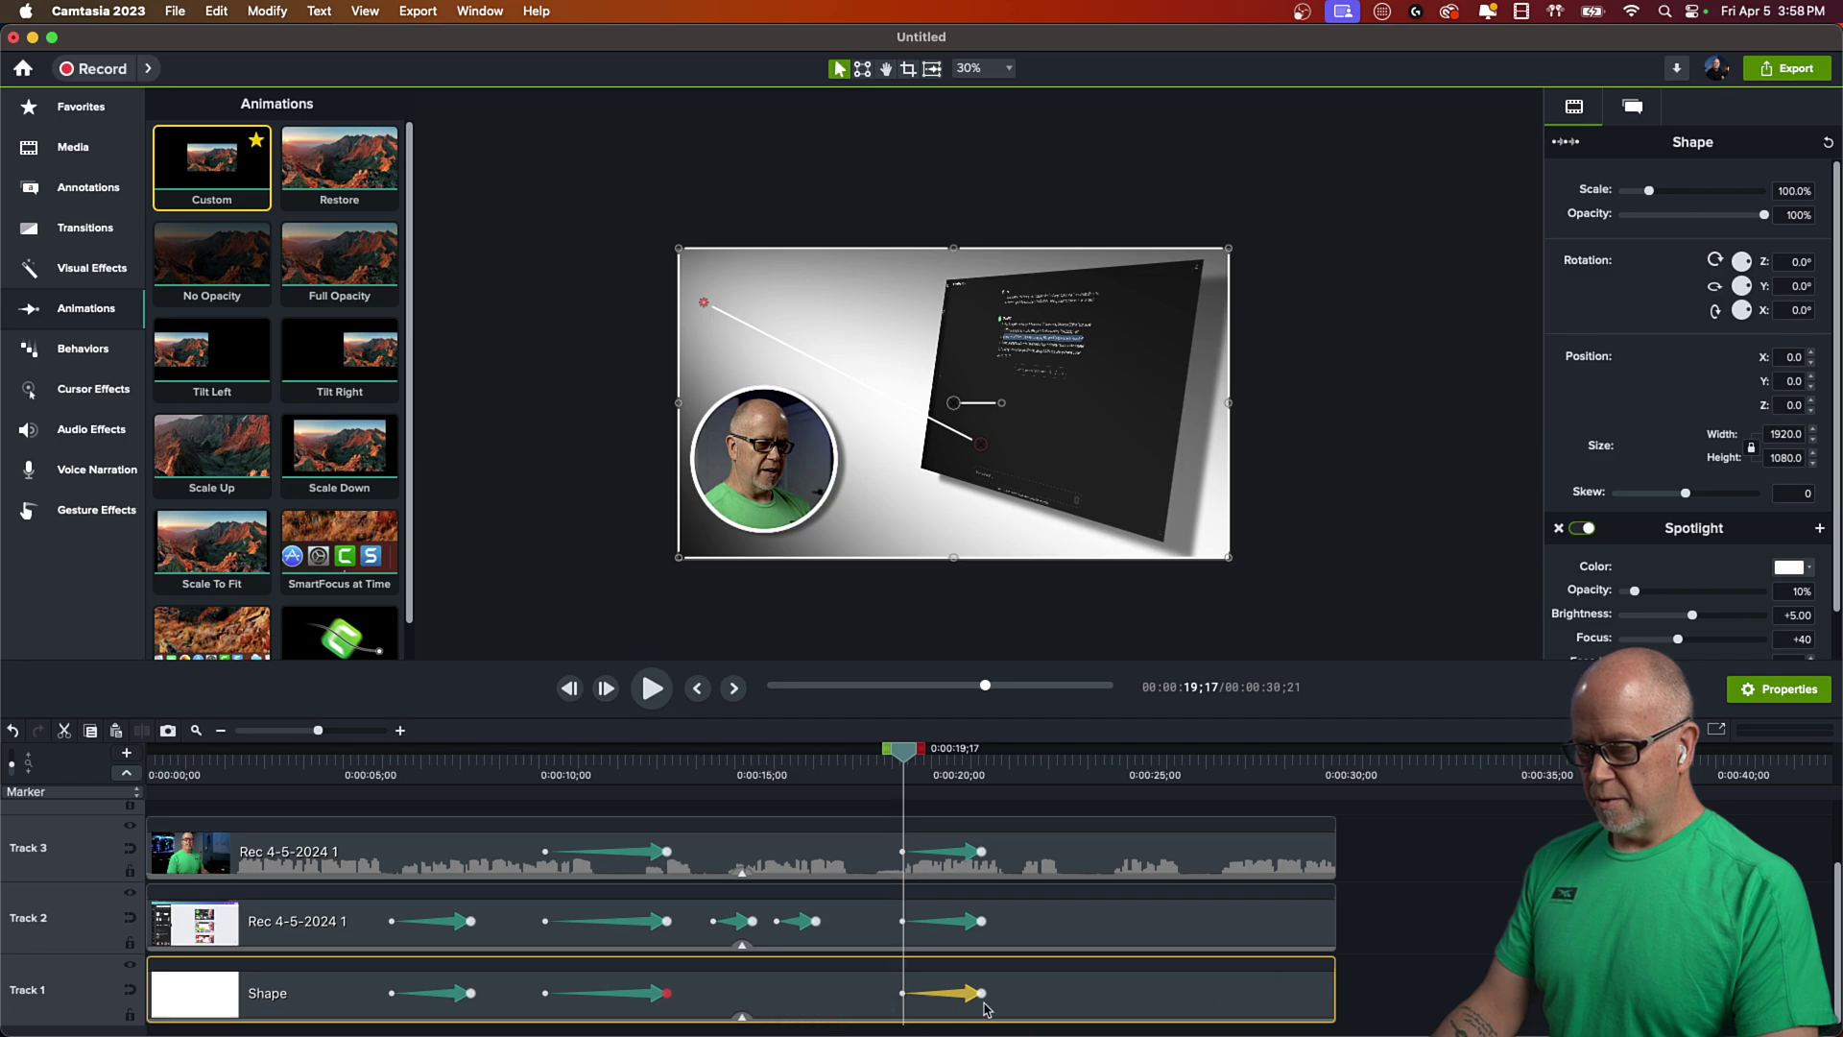
pyautogui.click(980, 995)
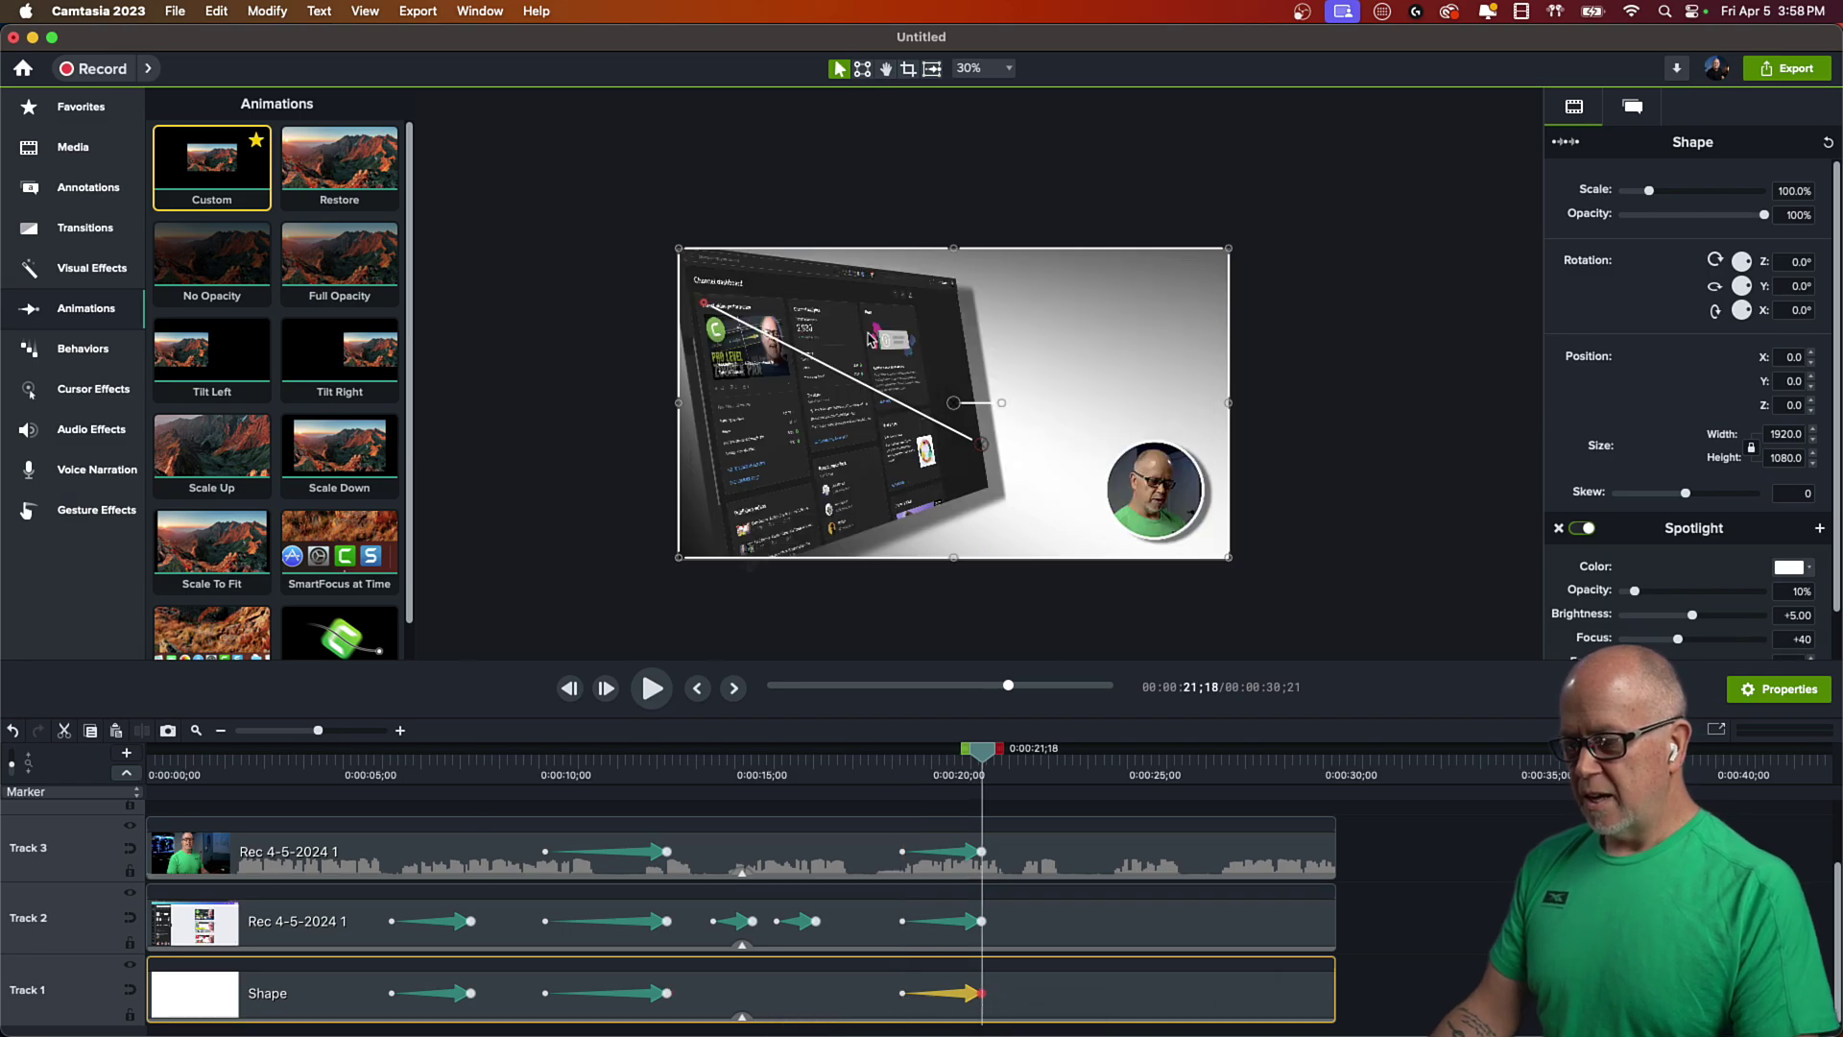
pyautogui.moveTo(708, 308); pyautogui.dragTo(1244, 583)
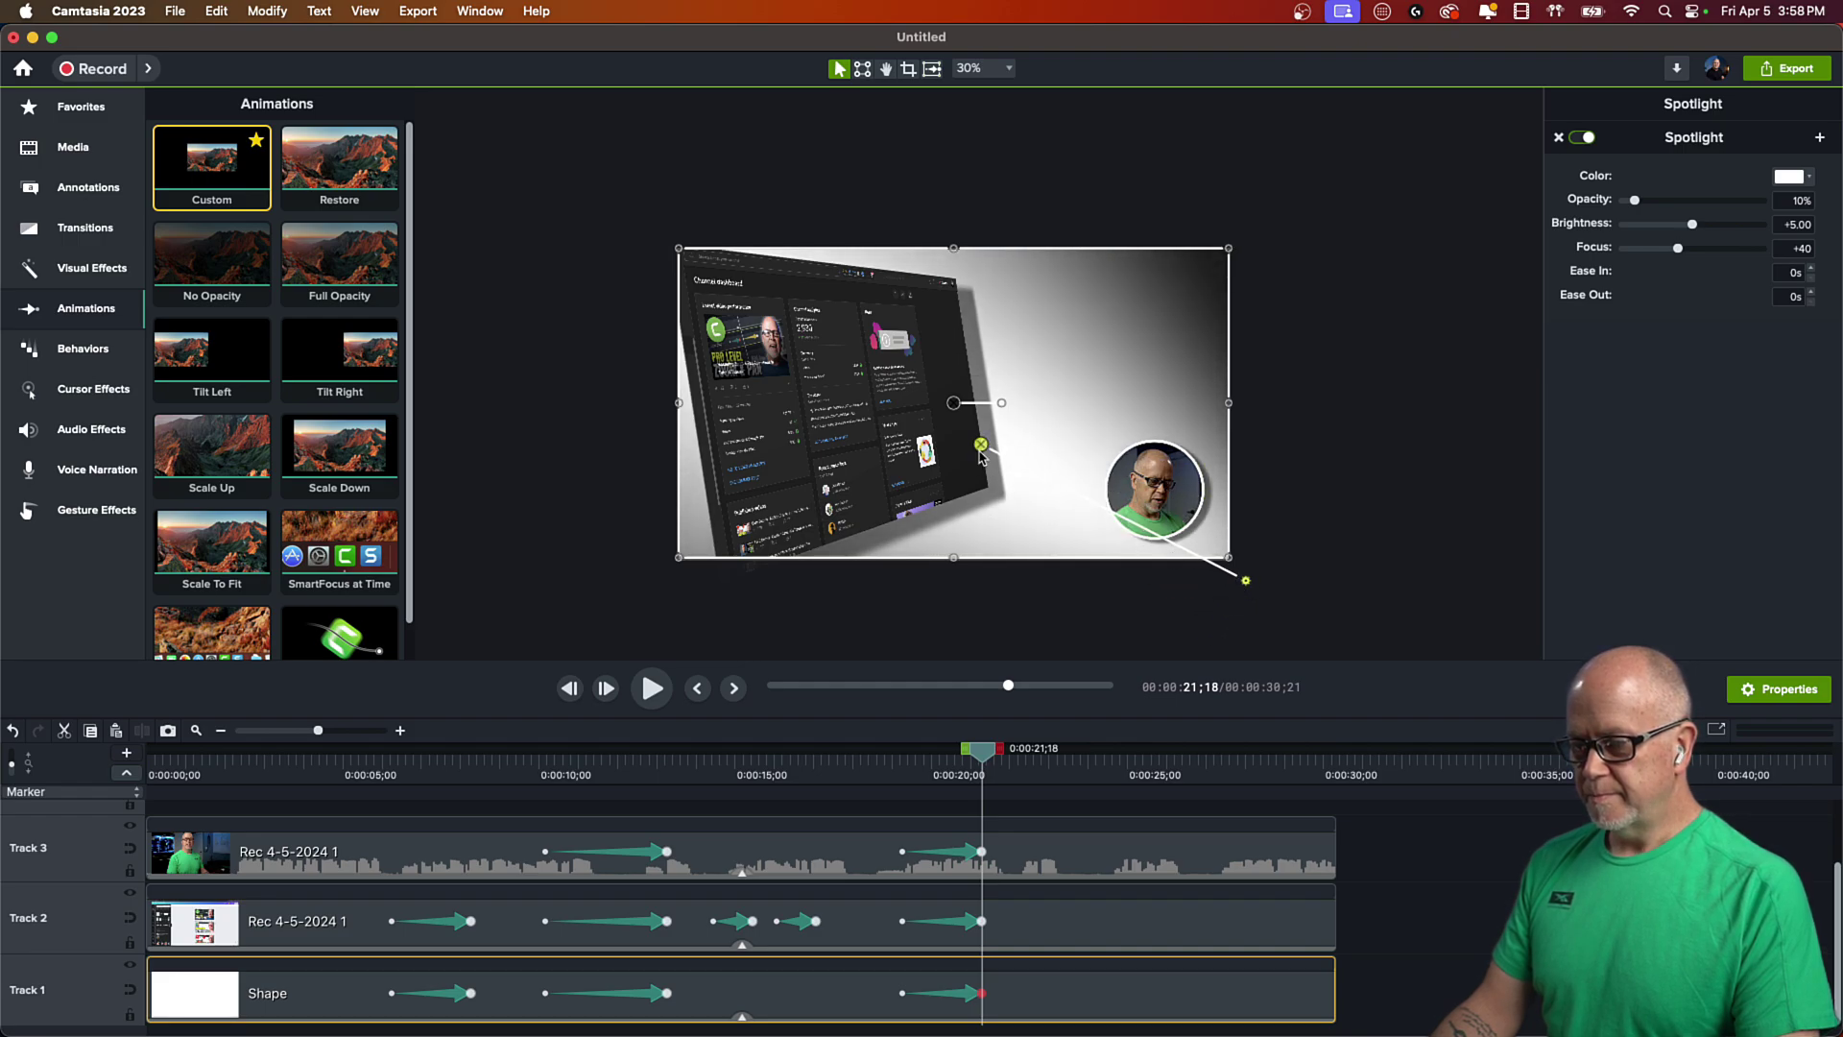
pyautogui.moveTo(966, 449); pyautogui.dragTo(937, 449)
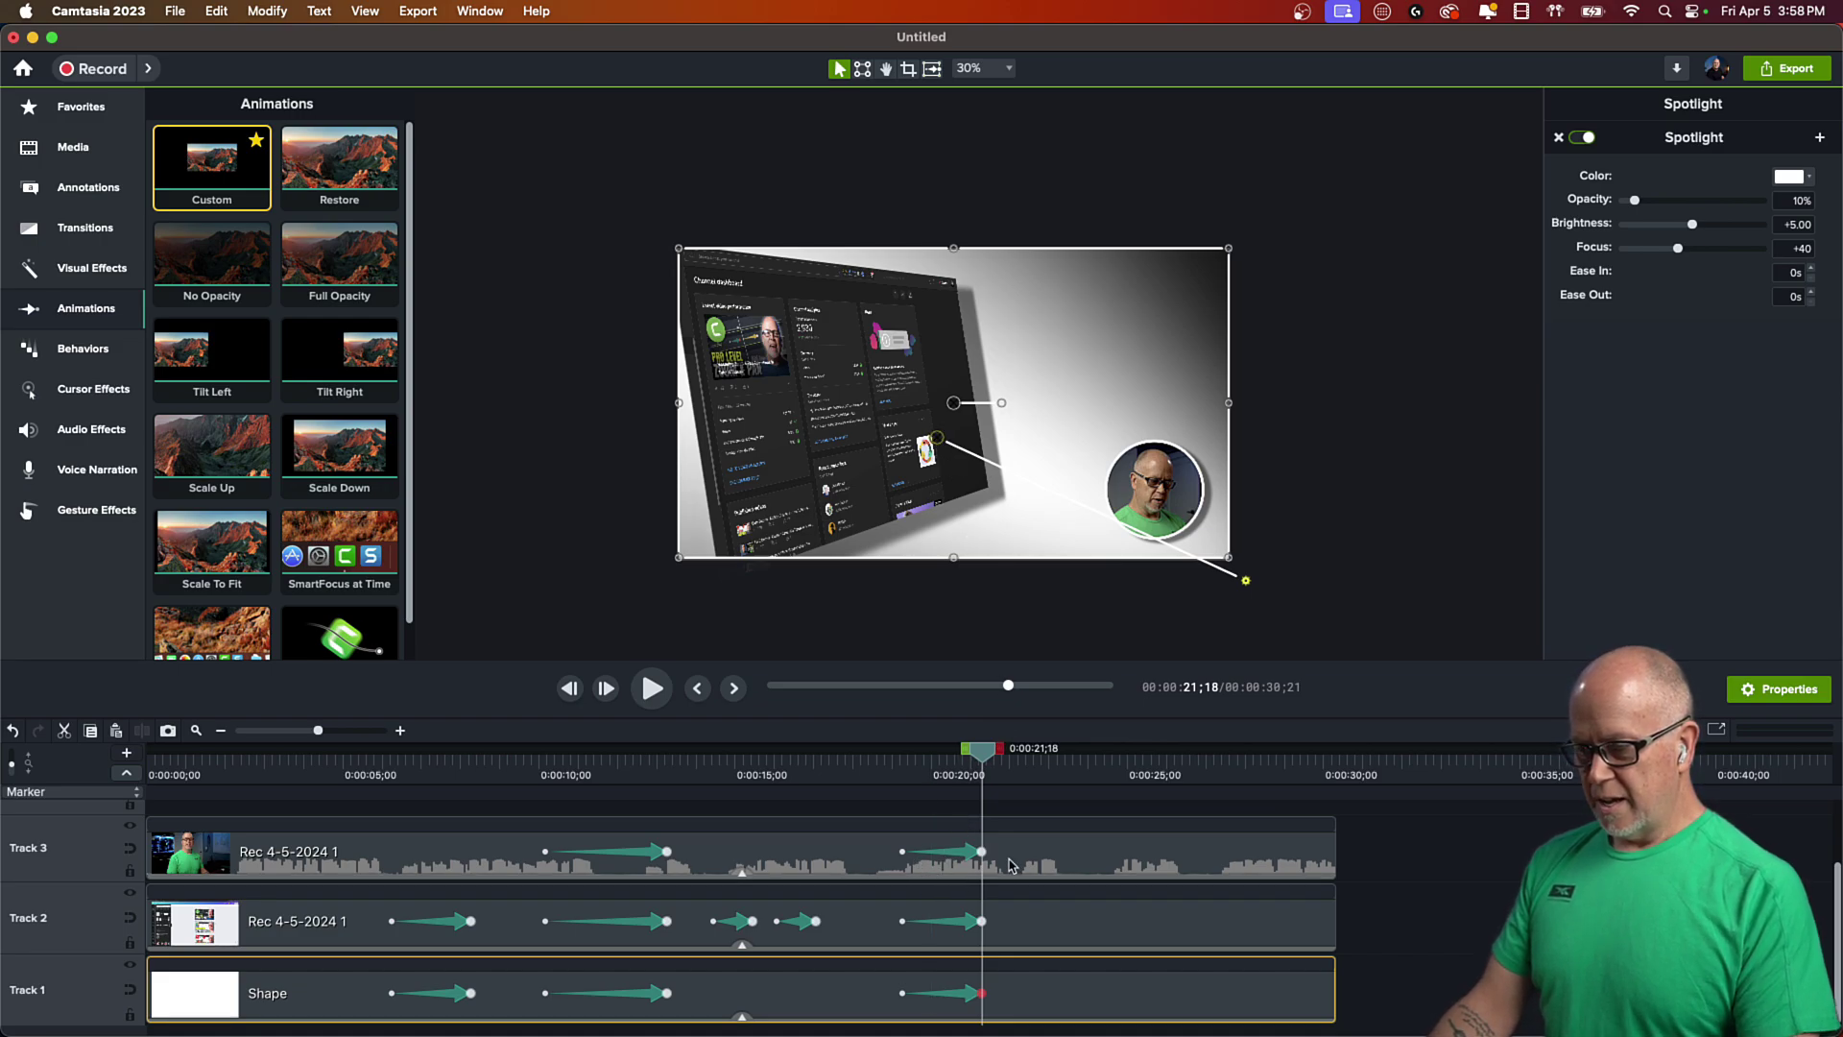
# - Set the screen clip's drop shadow angle to 213° at the end of its last animation
pyautogui.click(979, 73)
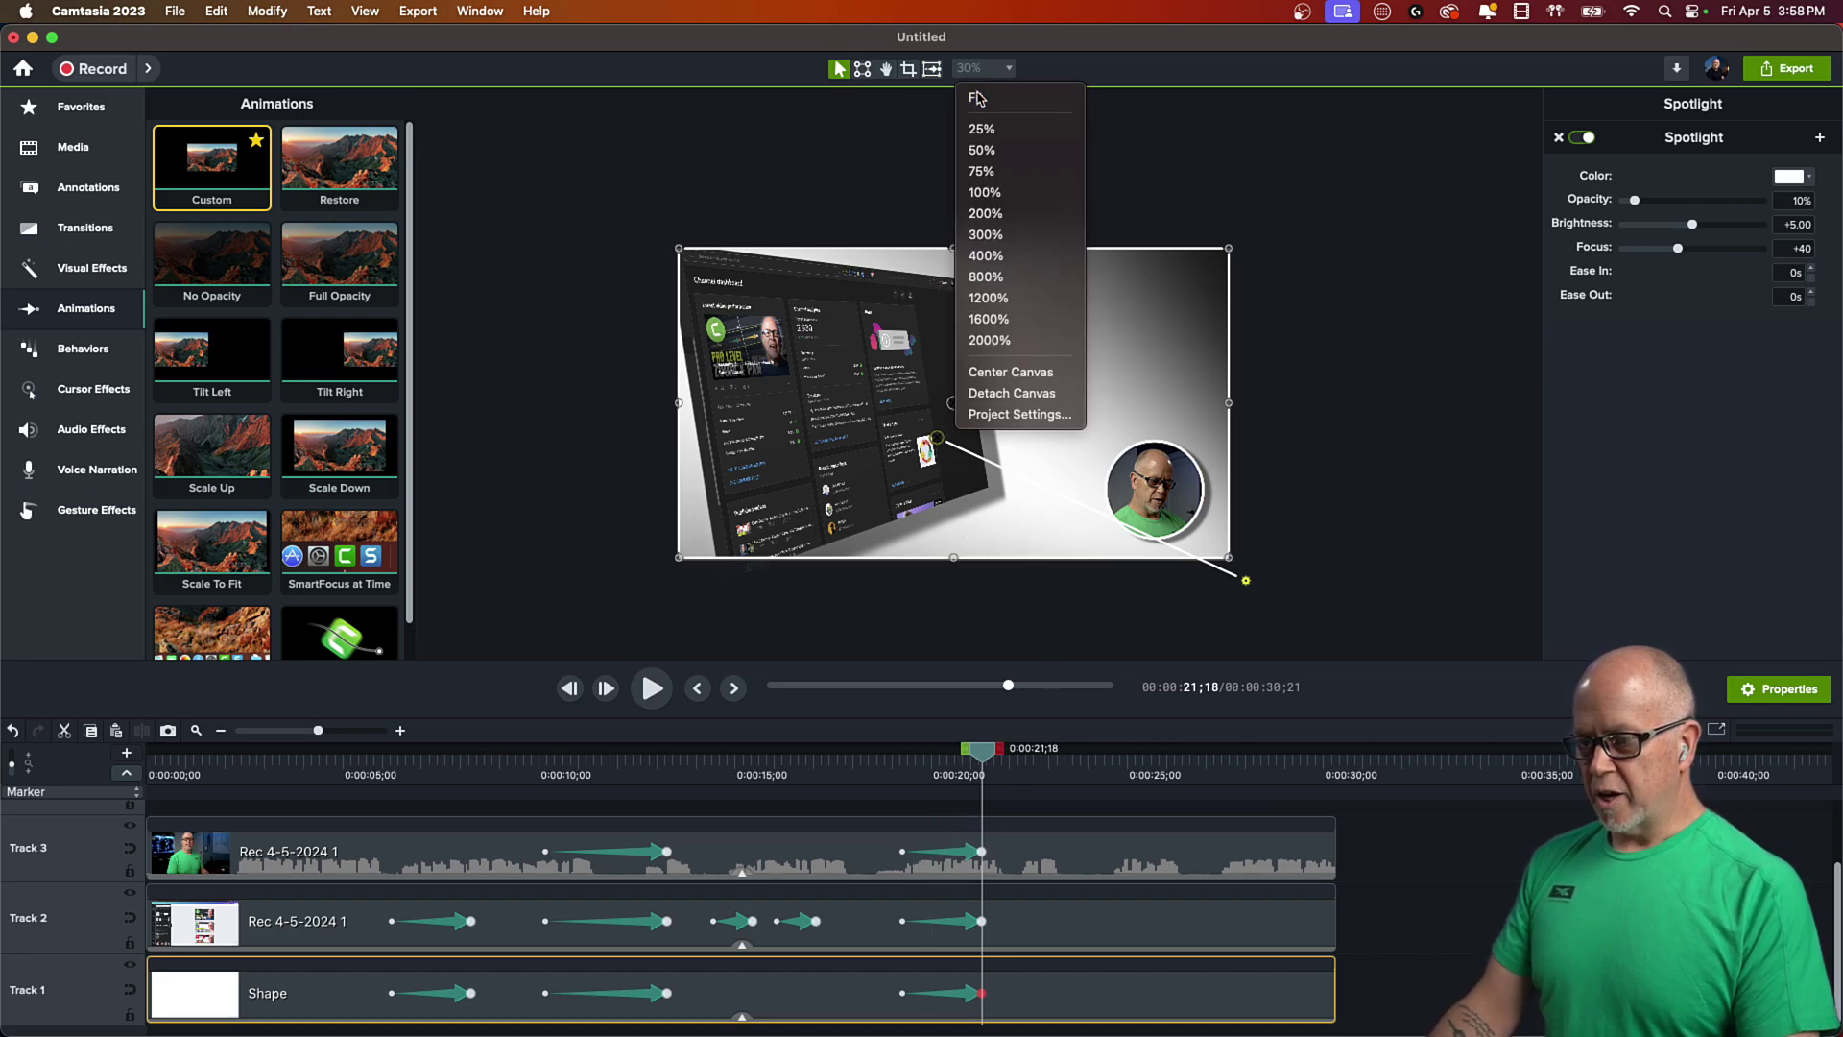
pyautogui.click(984, 98)
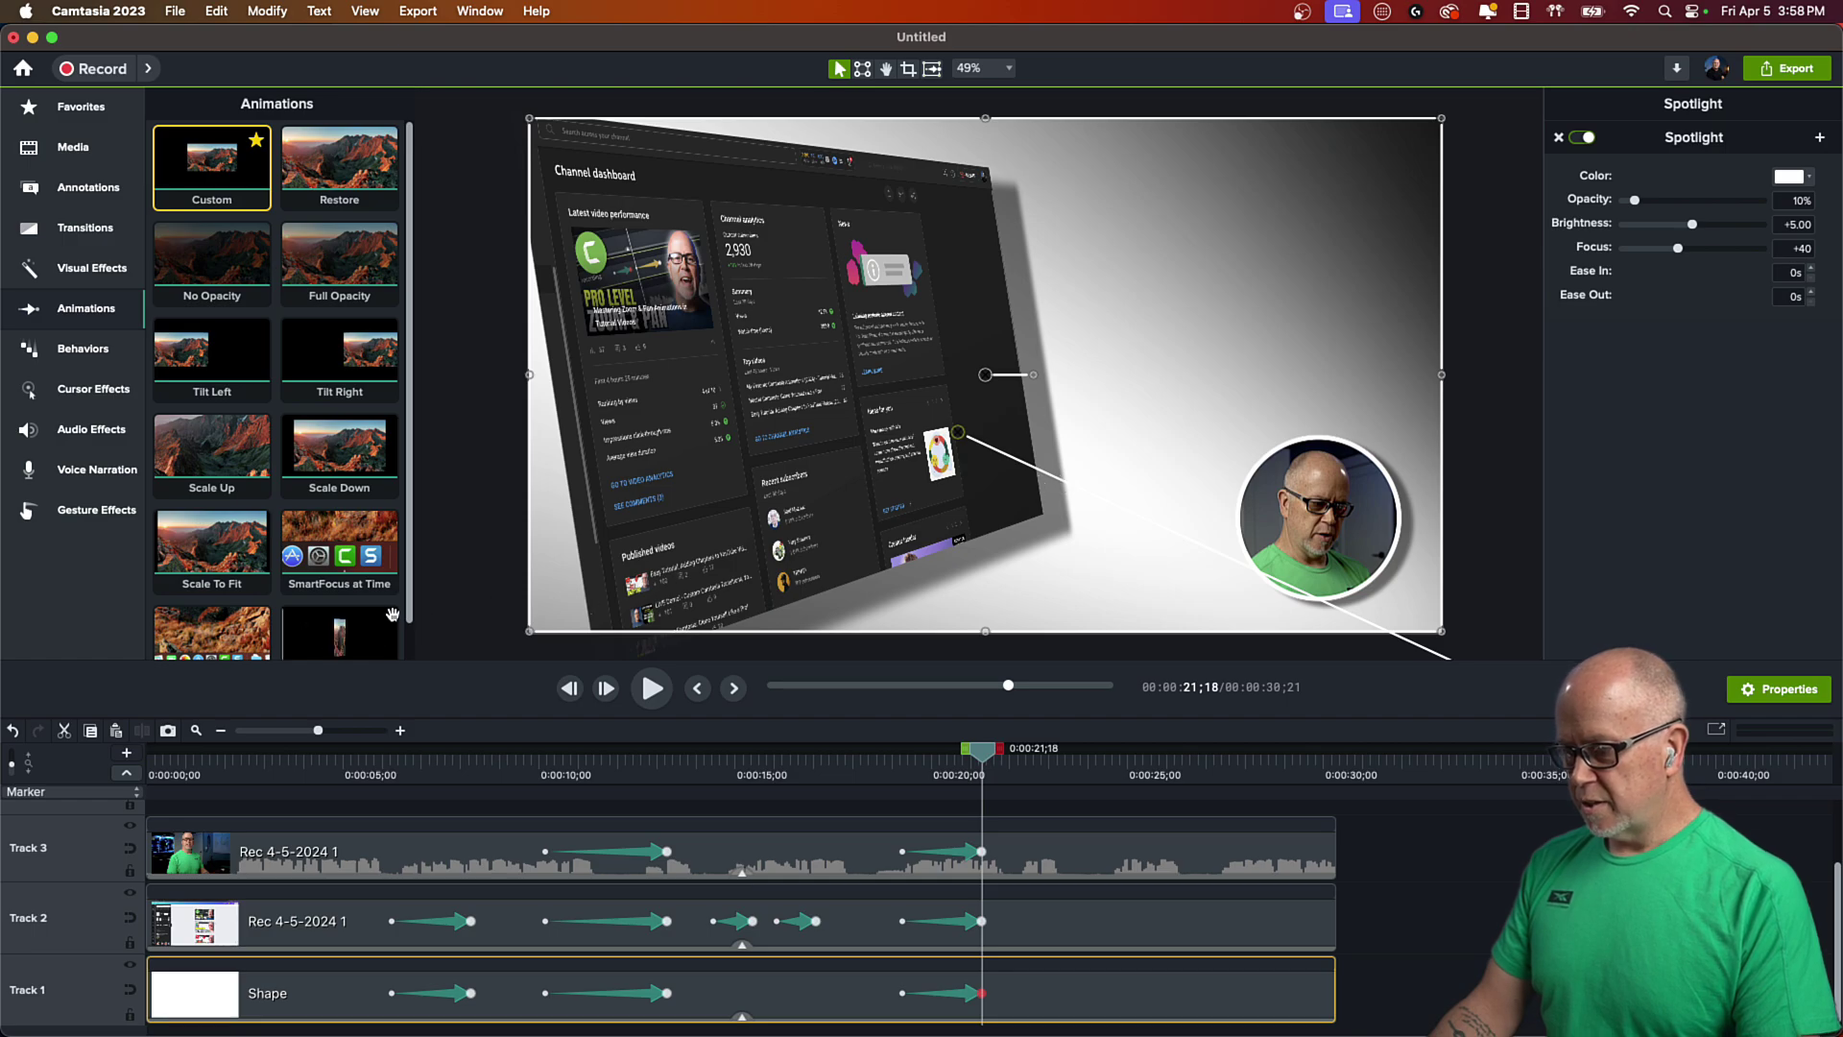
pyautogui.click(981, 923)
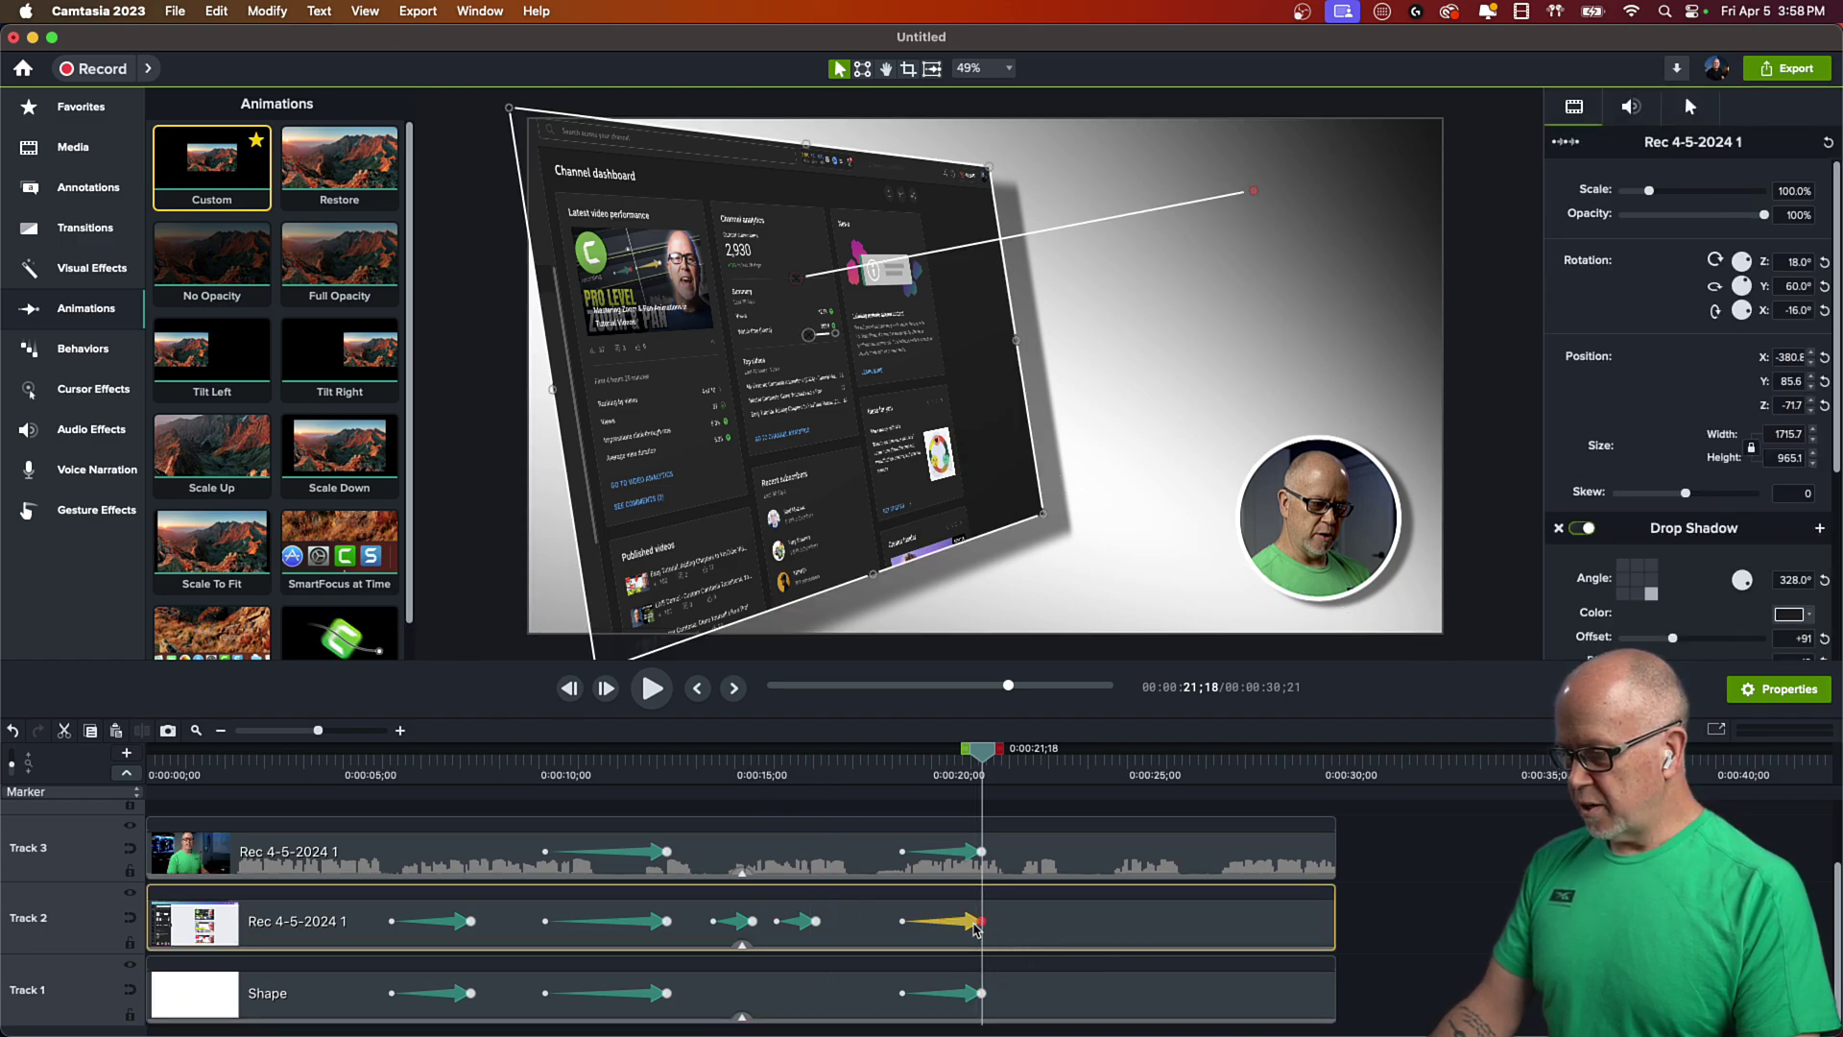
pyautogui.scroll(-5, 1638, 487)
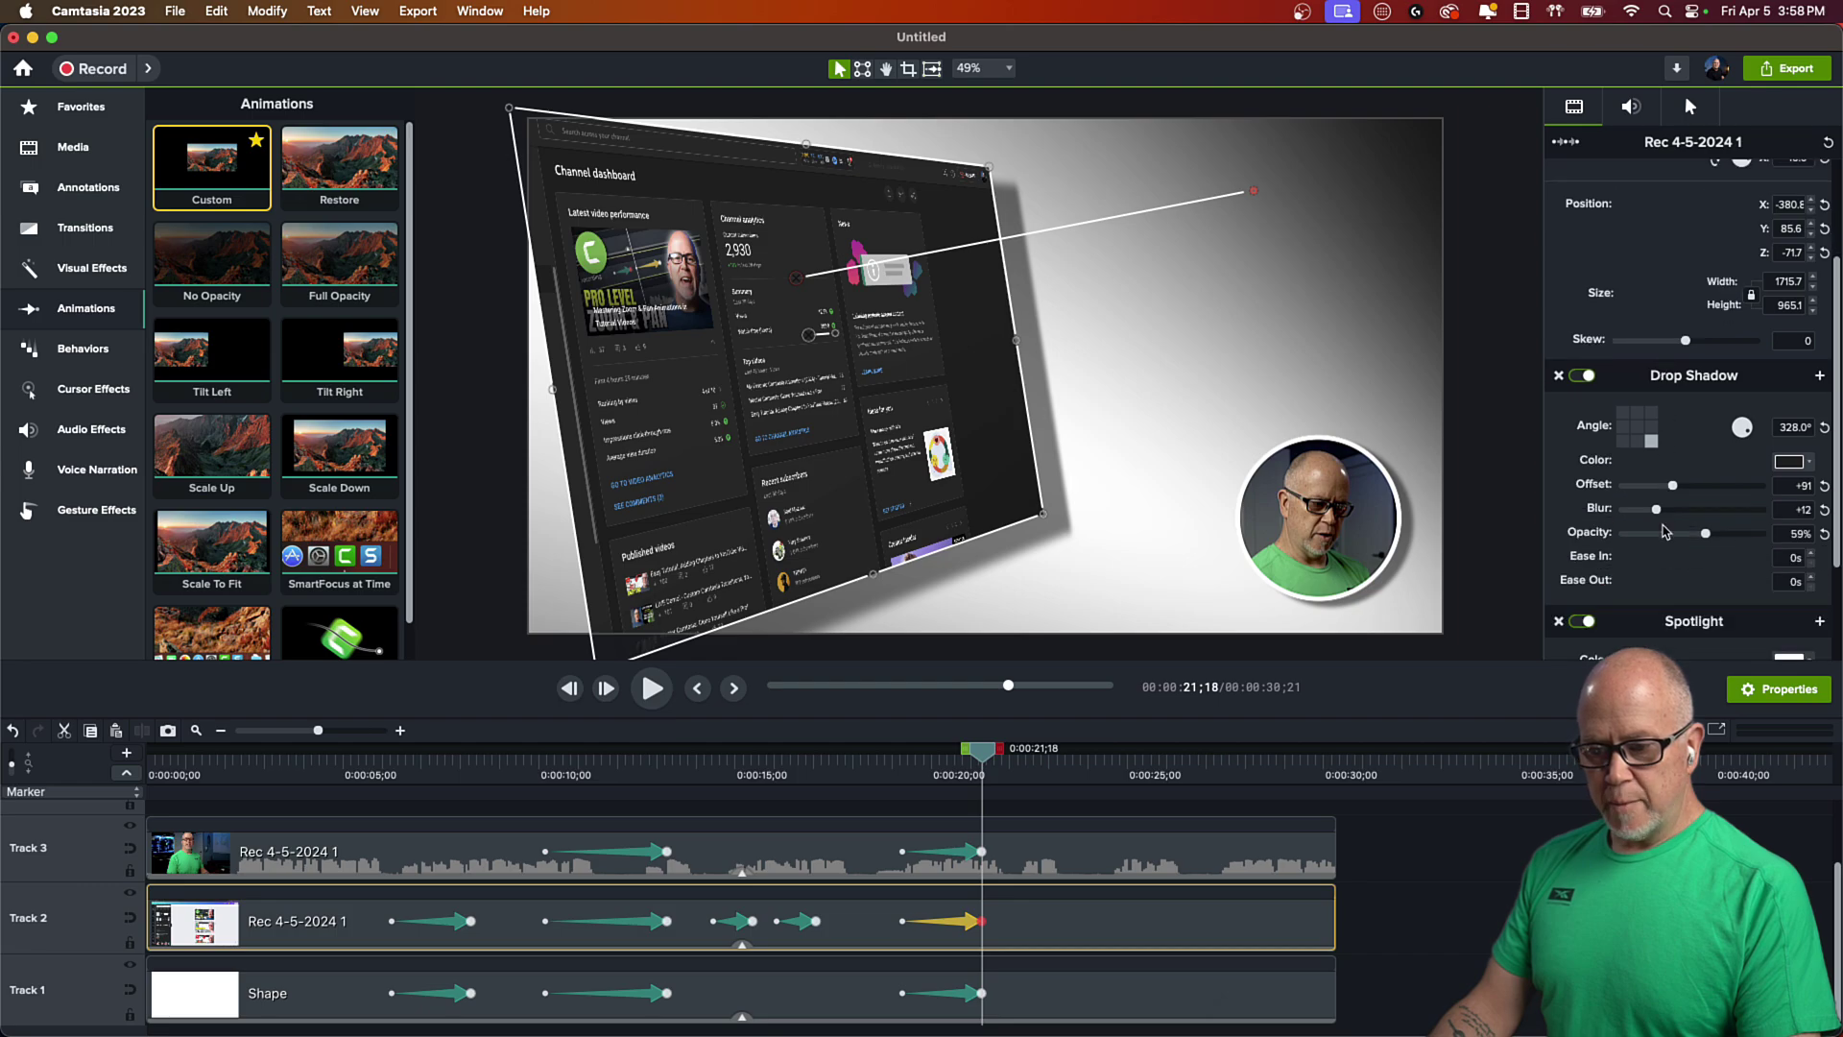
pyautogui.moveTo(1745, 370); pyautogui.dragTo(1605, 415)
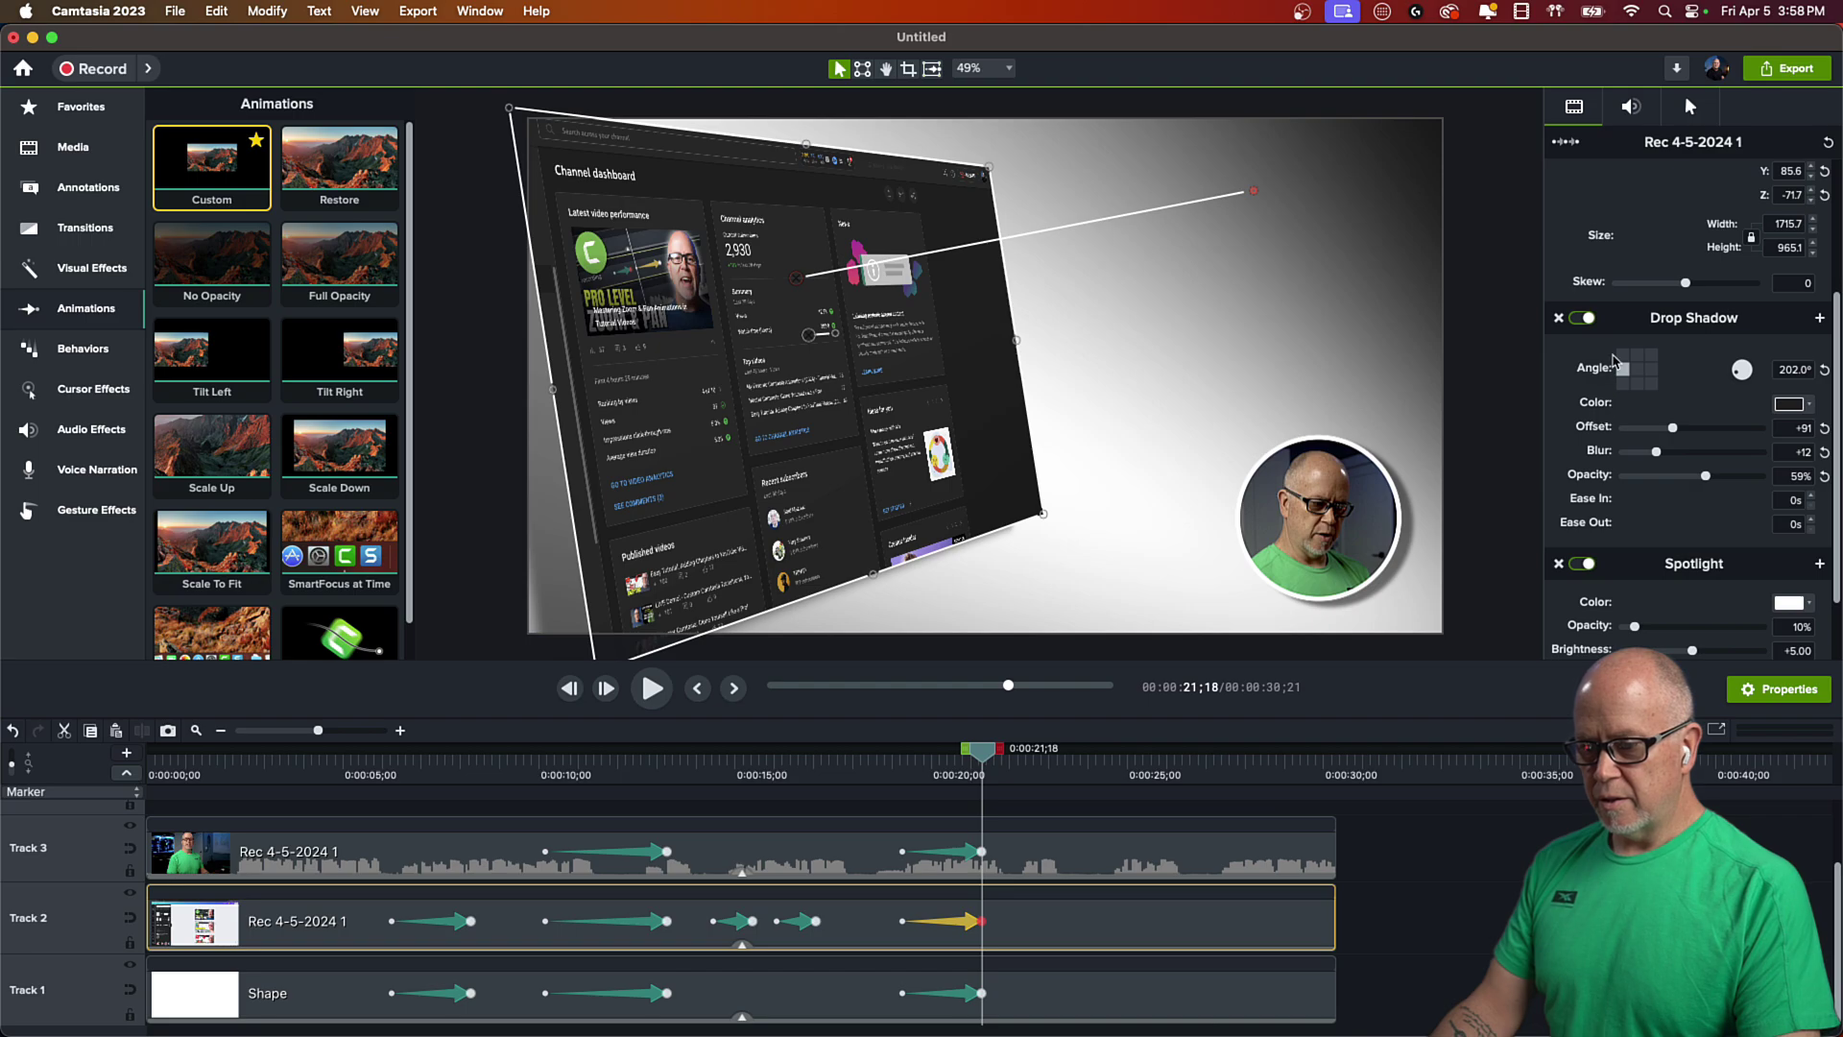
pyautogui.moveTo(1738, 374); pyautogui.dragTo(1705, 345)
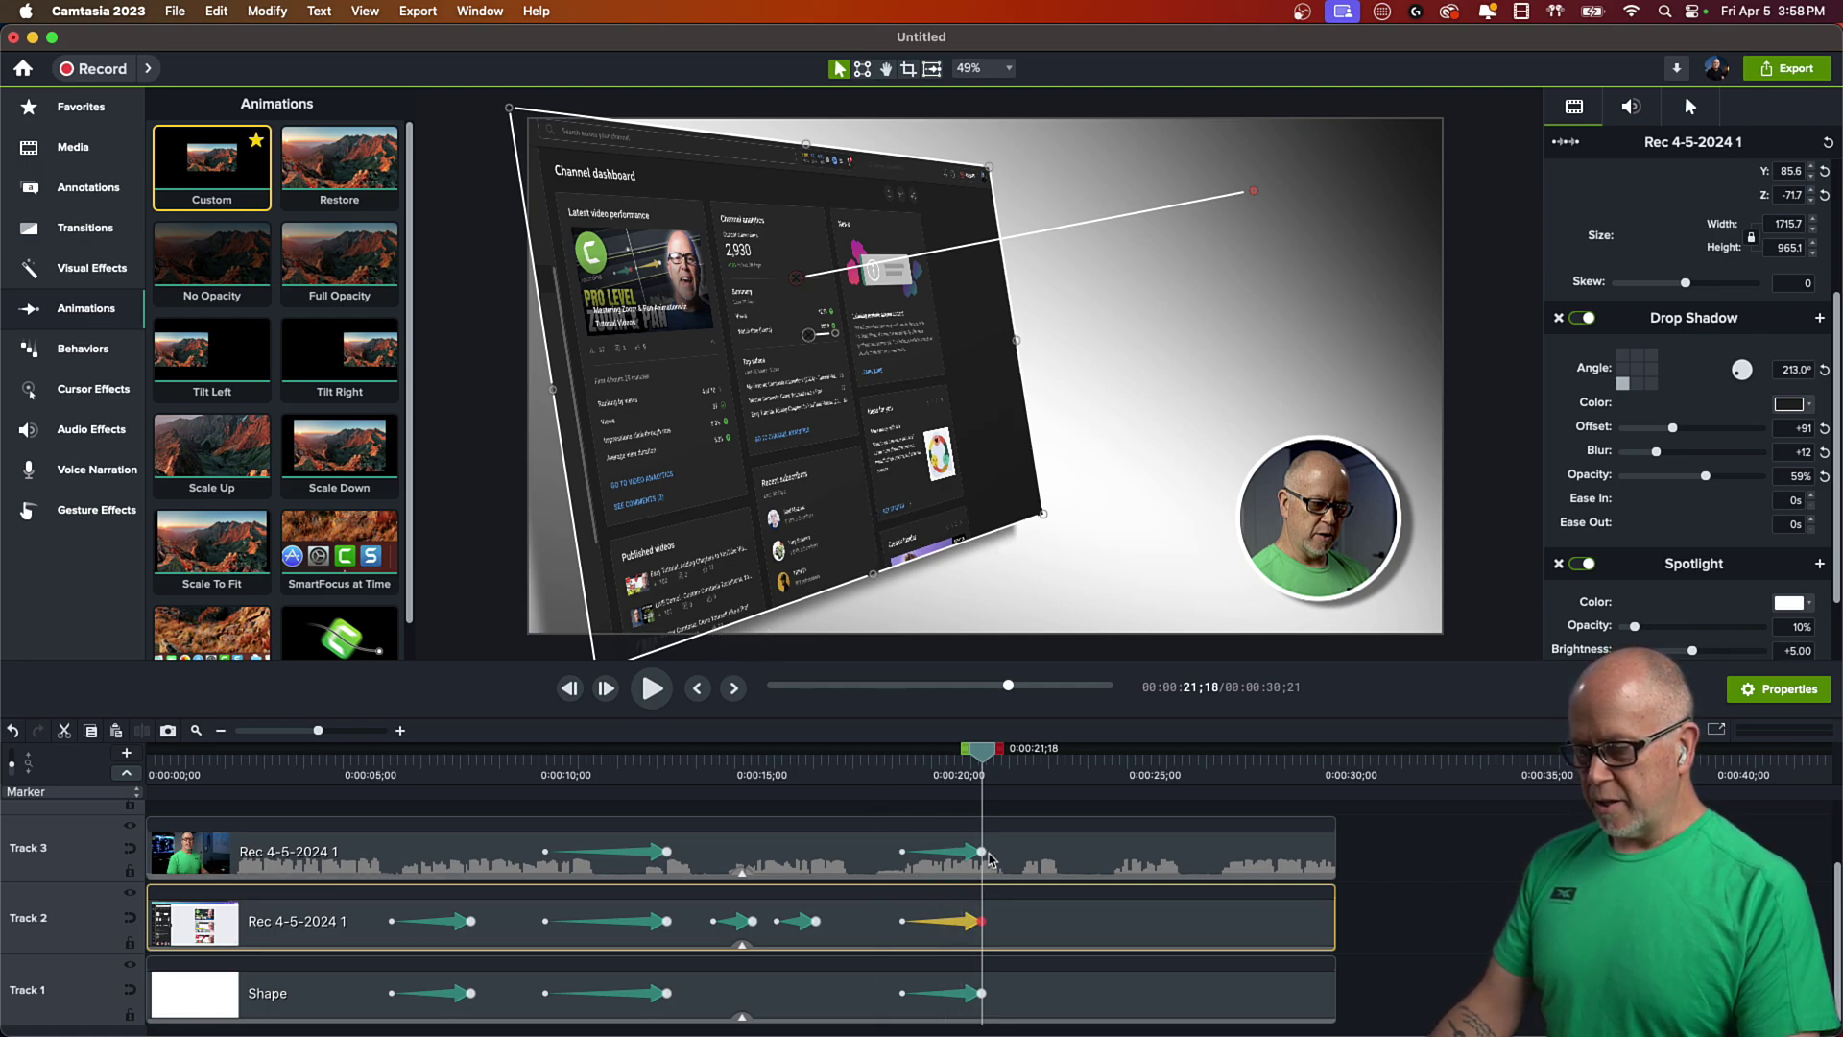
# - Set the webcam clip's drop shadow to a 45° angle and an offset of 19 at the end of its last animation
pyautogui.click(972, 853)
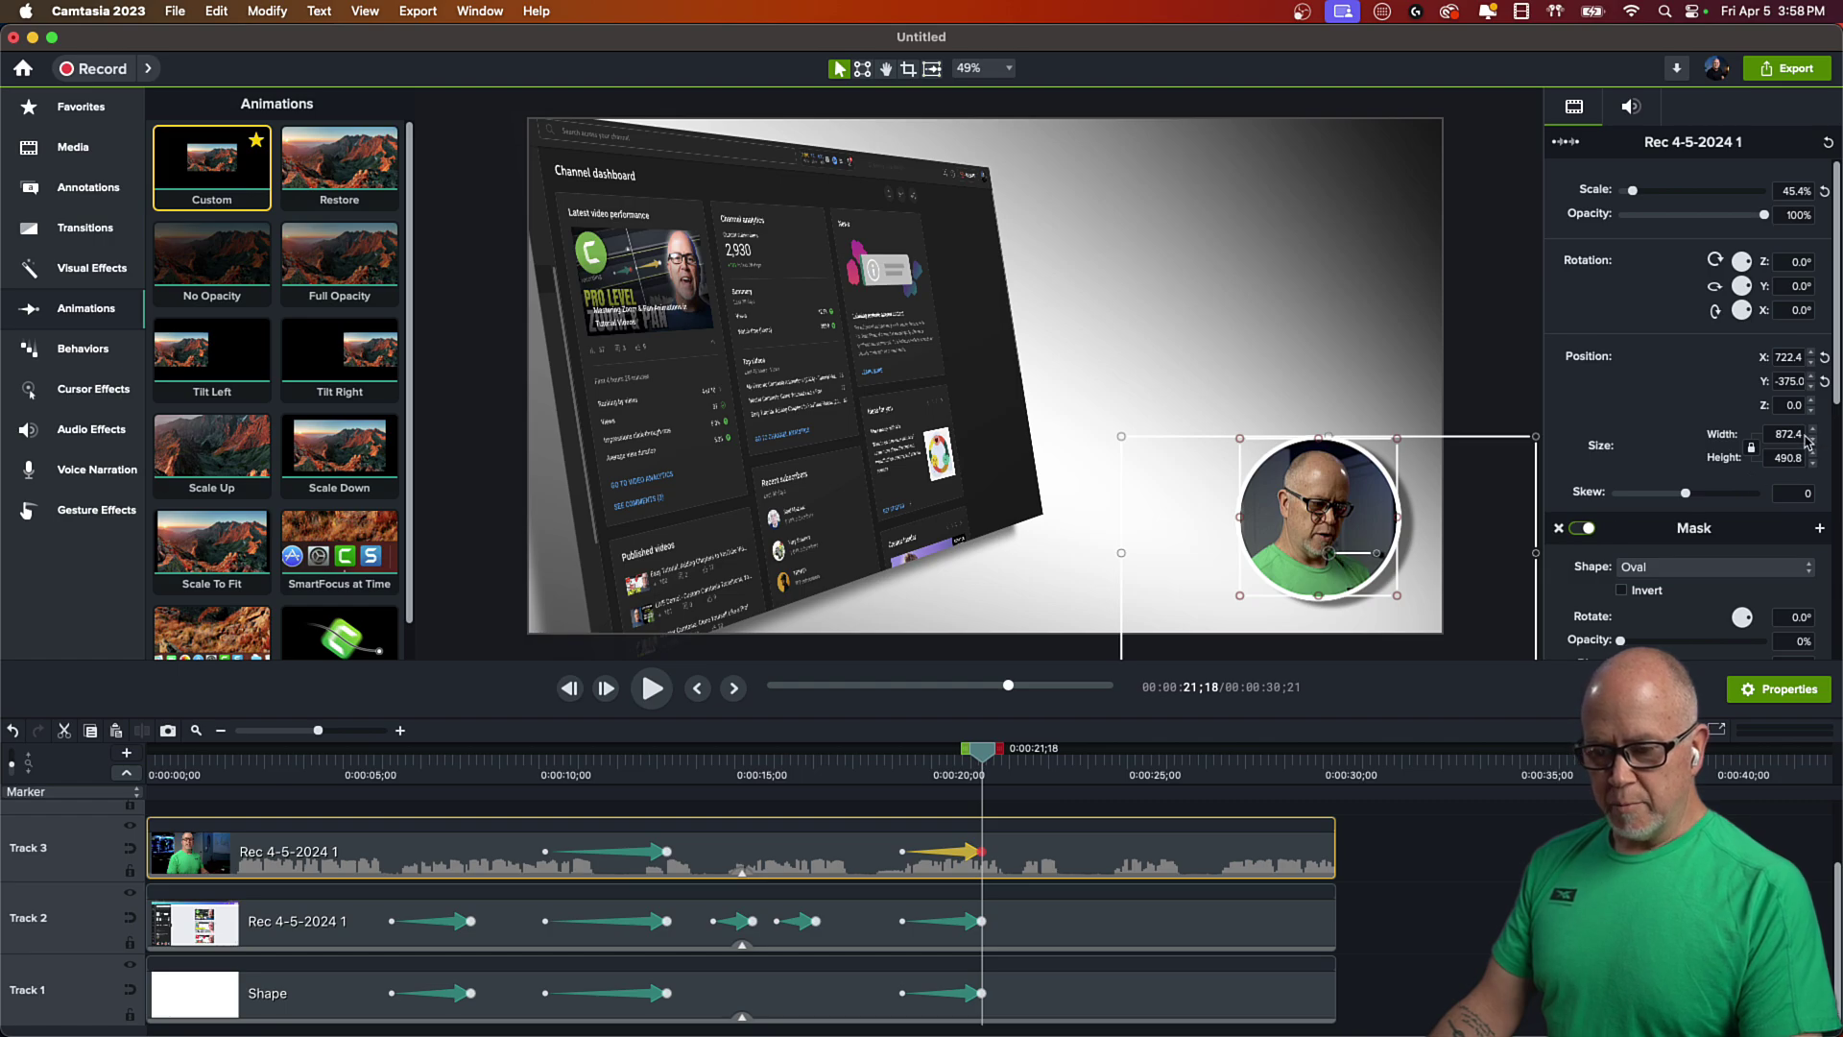
pyautogui.scroll(-10, 1658, 564)
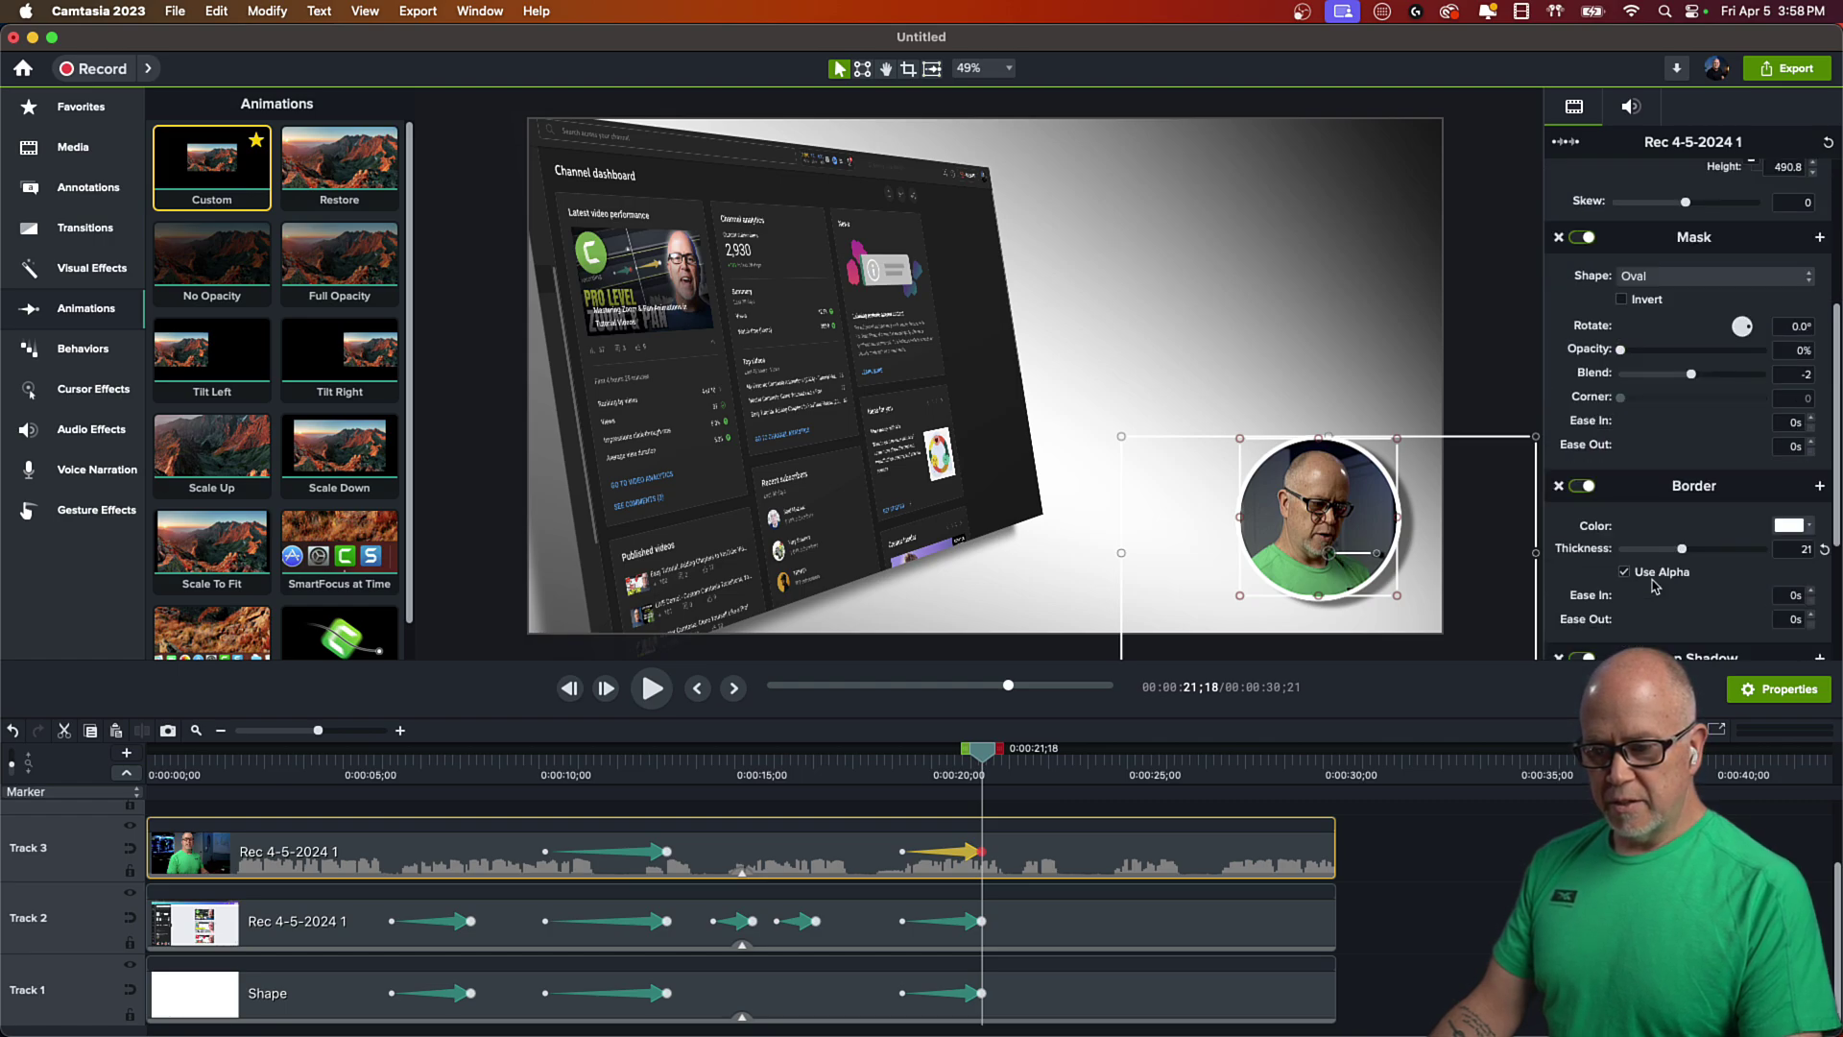
pyautogui.scroll(-3, 1671, 590)
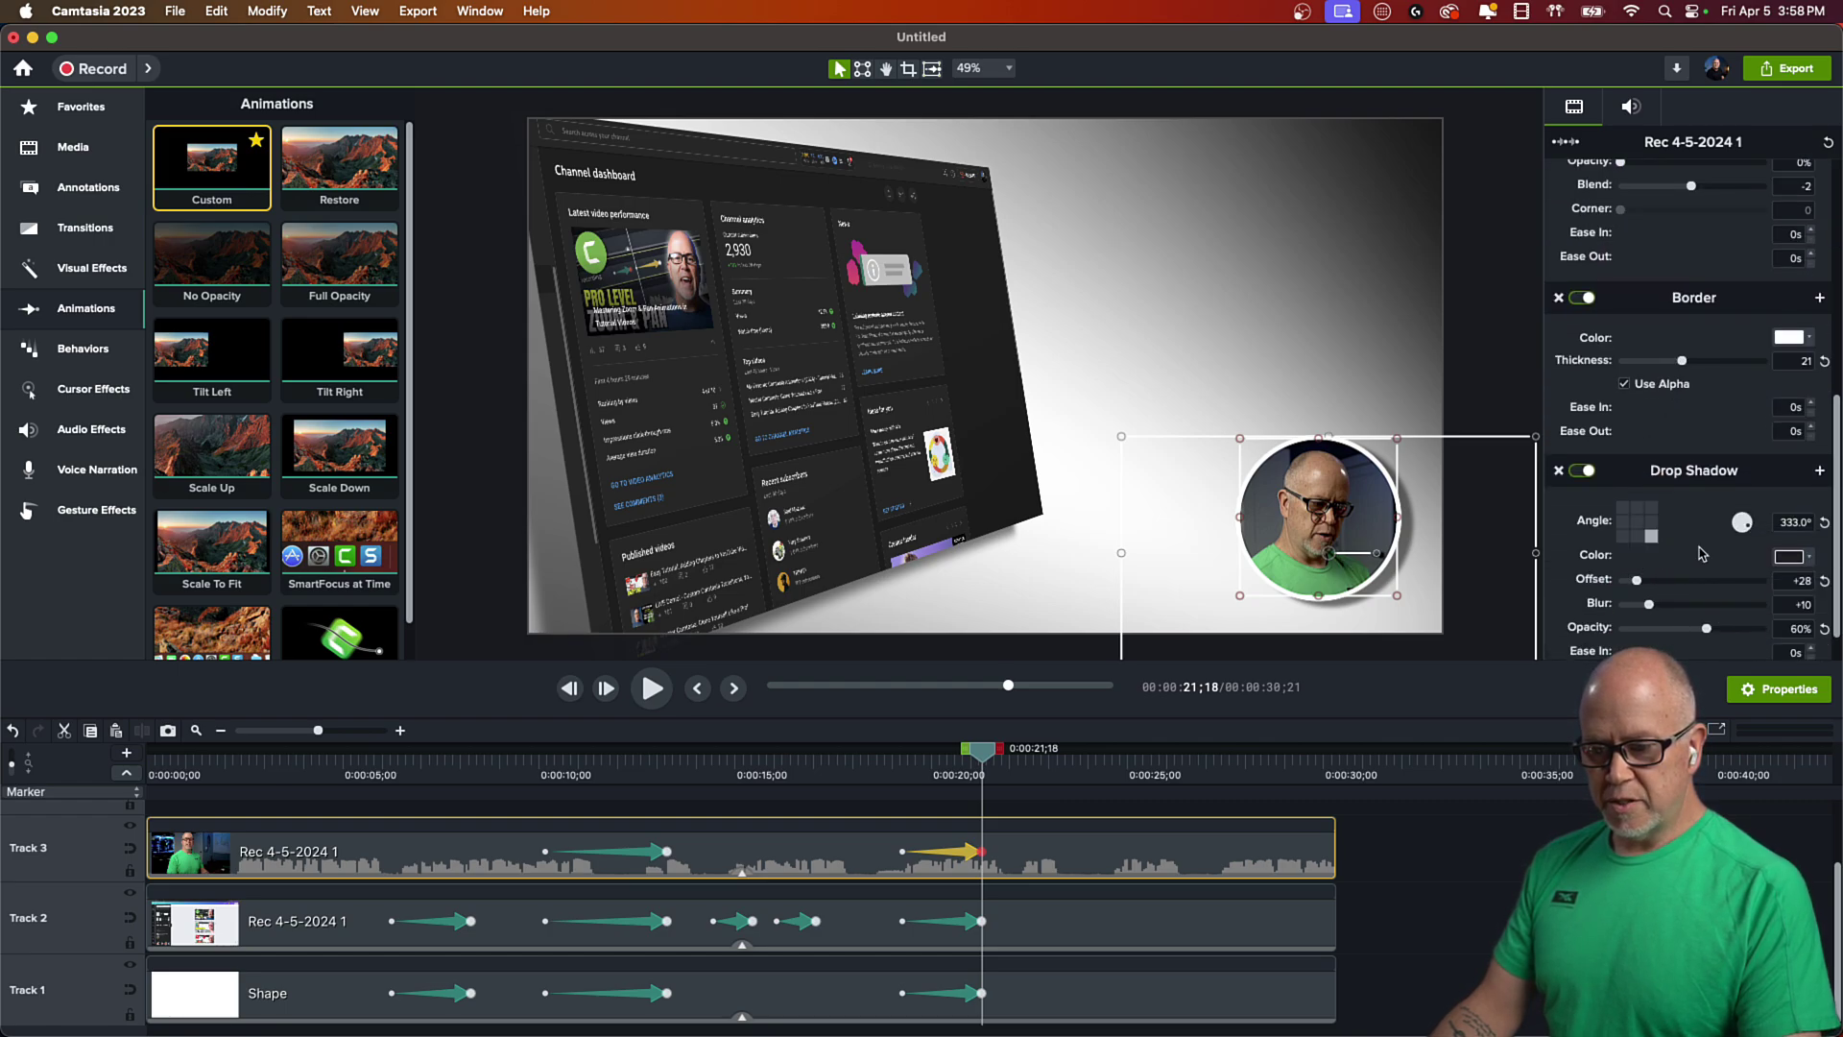
pyautogui.click(1623, 536)
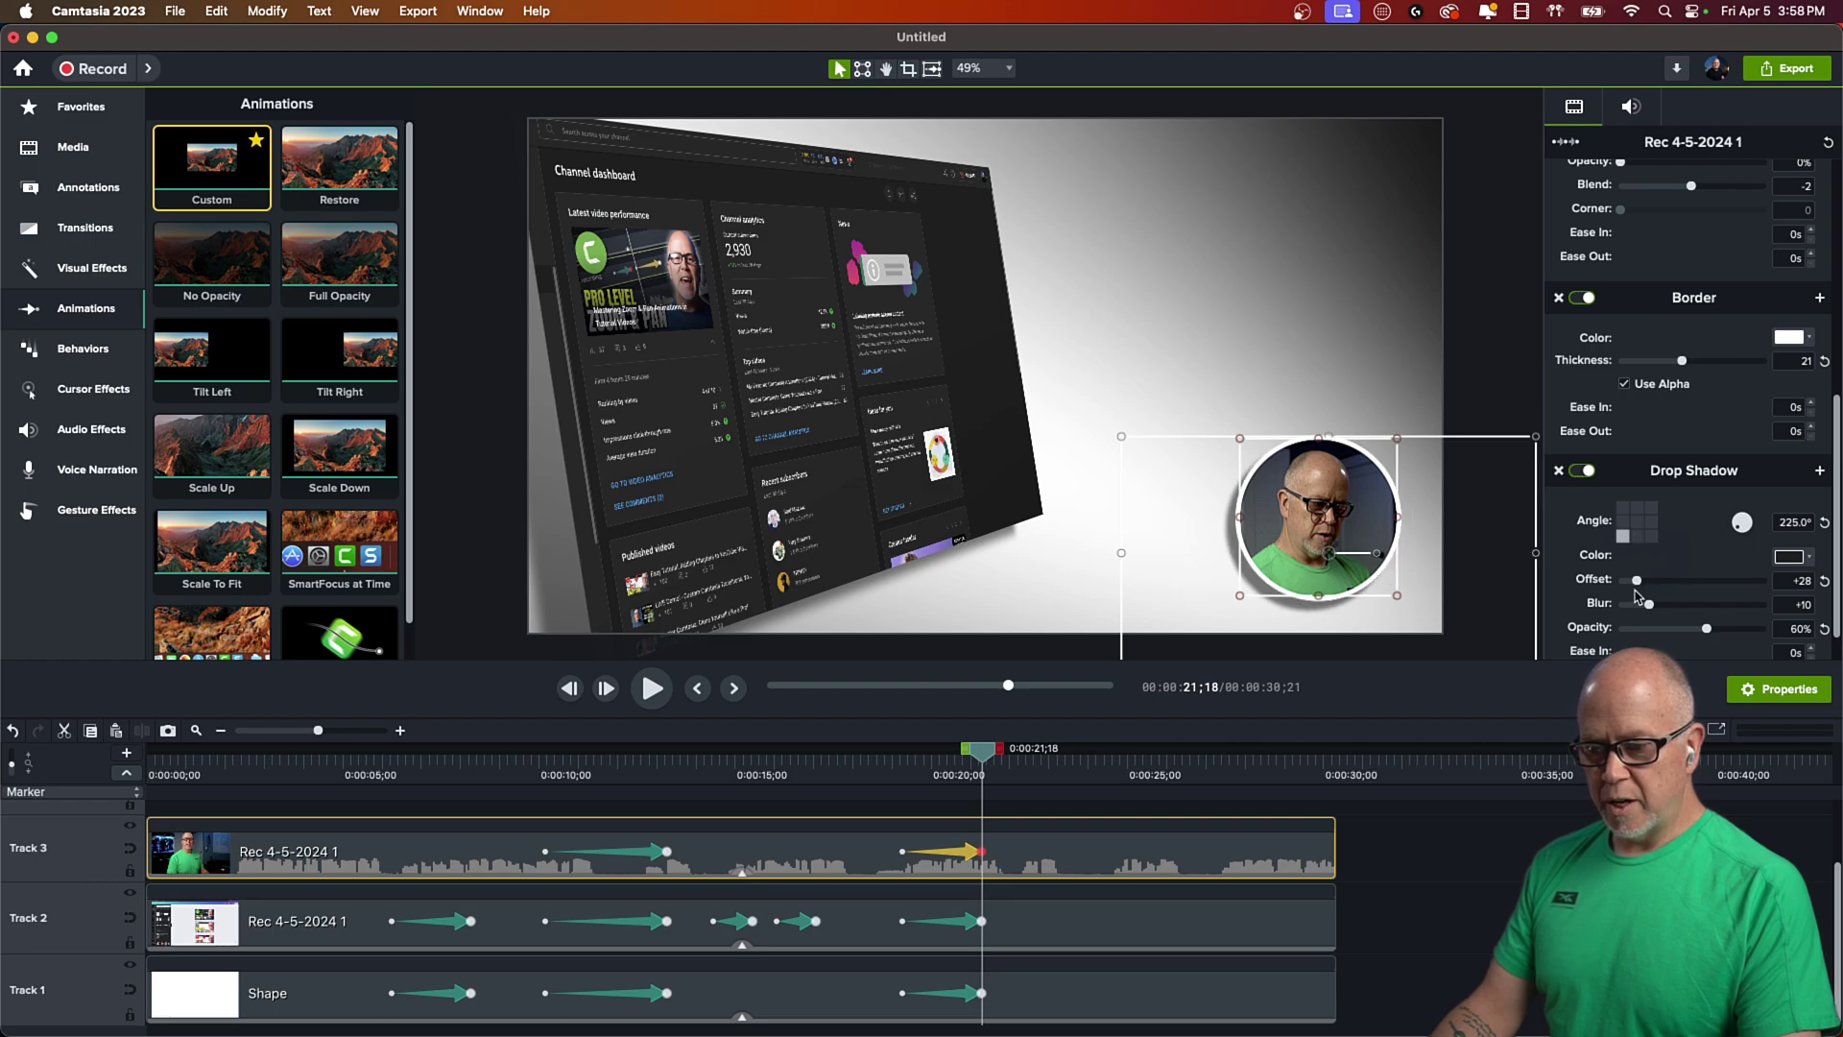
pyautogui.moveTo(1632, 583); pyautogui.dragTo(1626, 583)
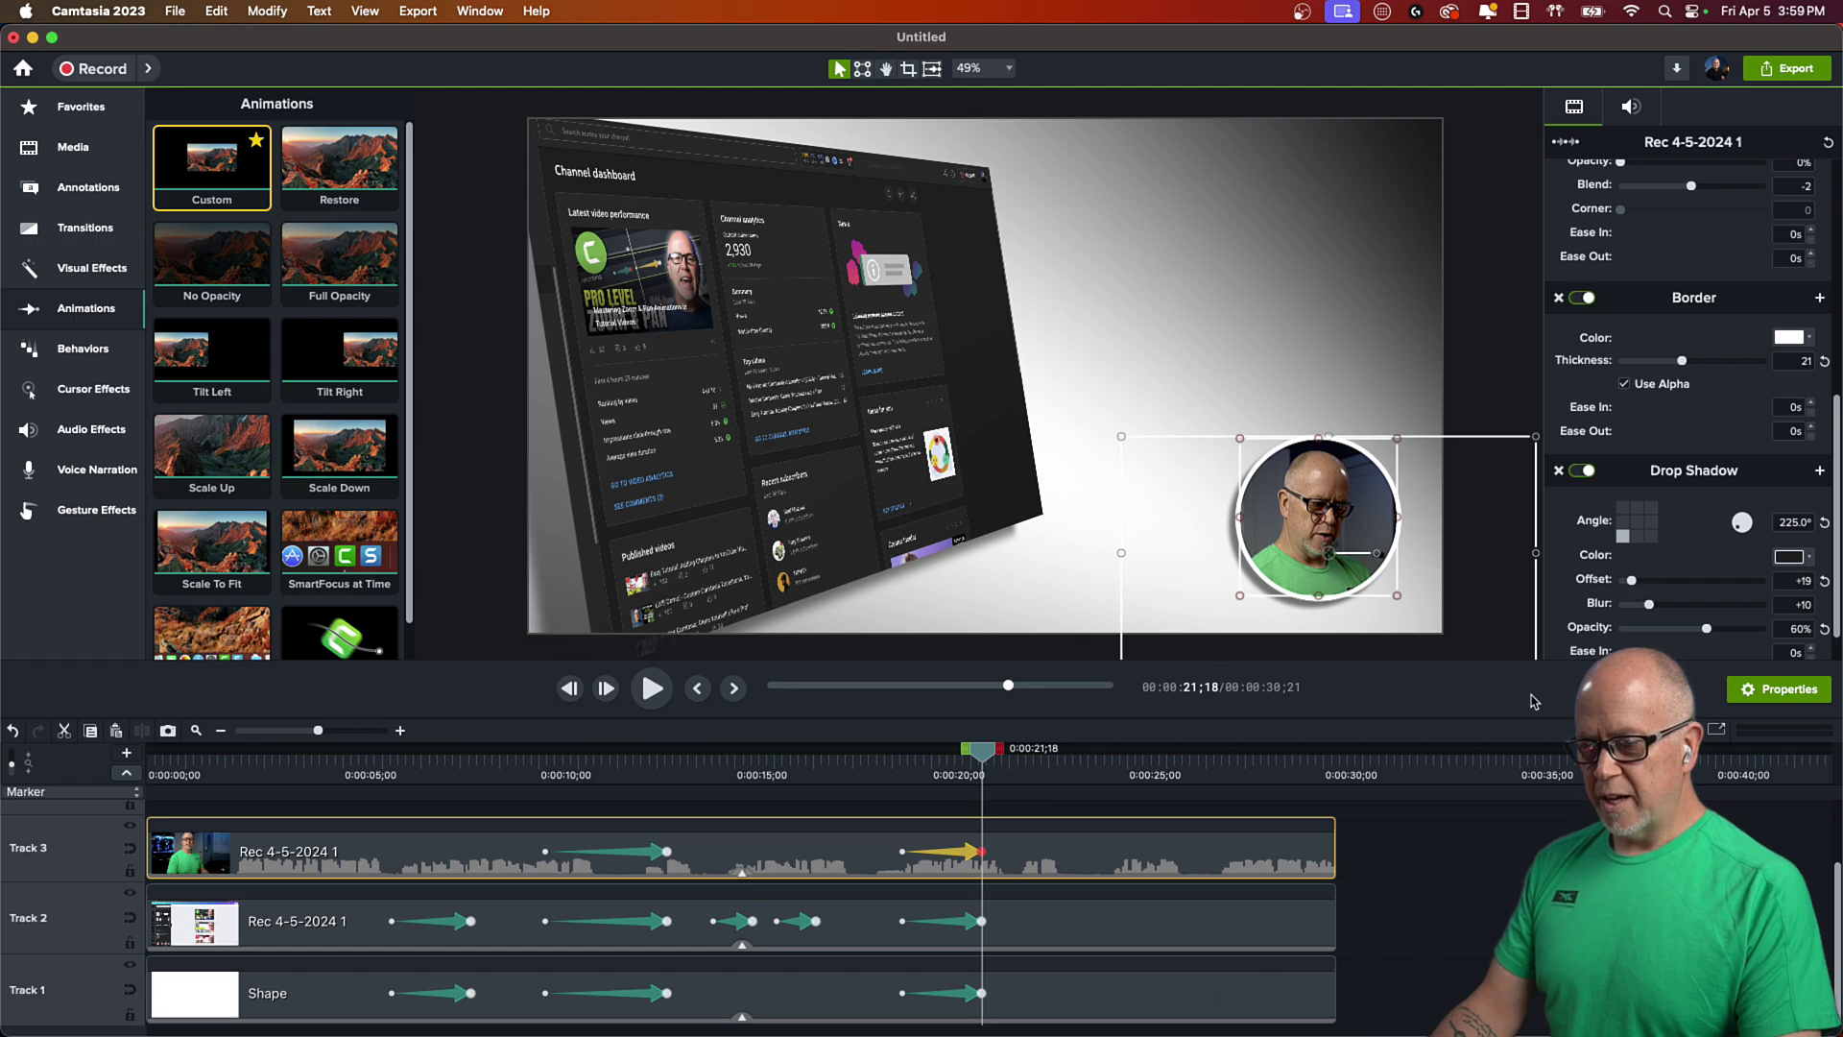
pyautogui.click(1652, 509)
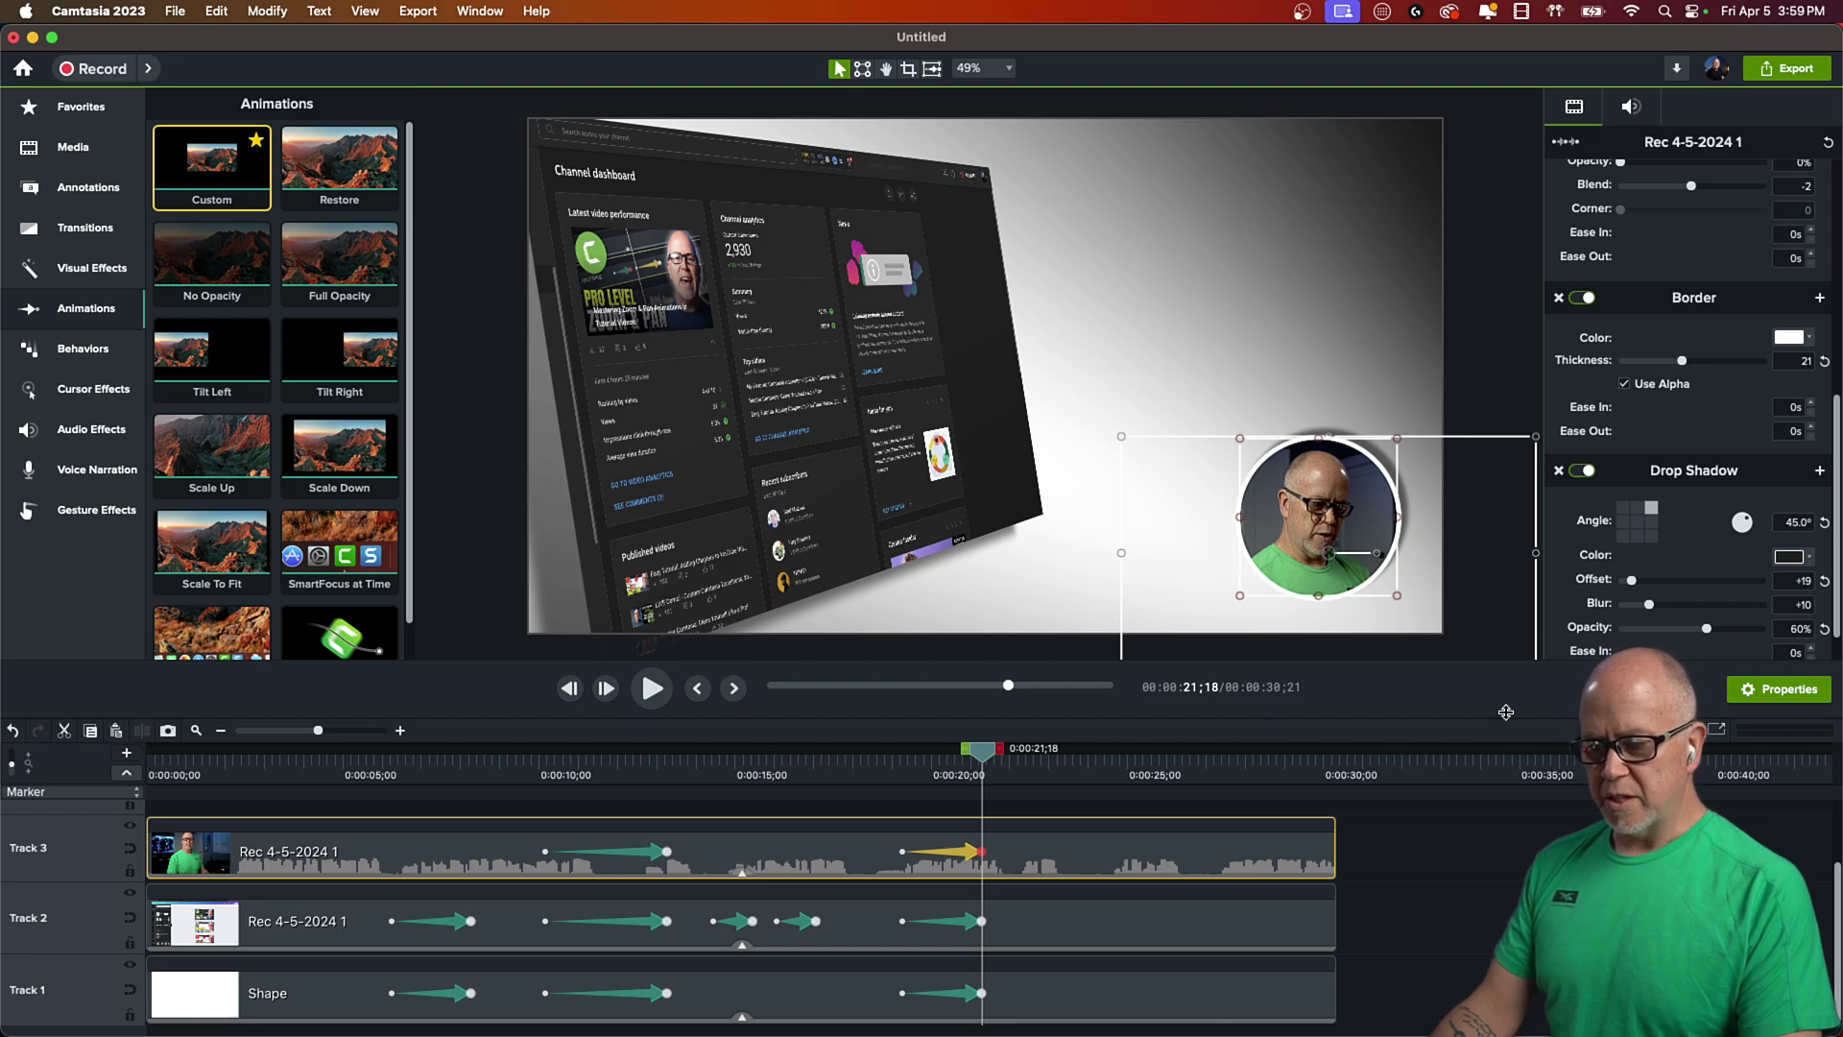
pyautogui.click(1025, 656)
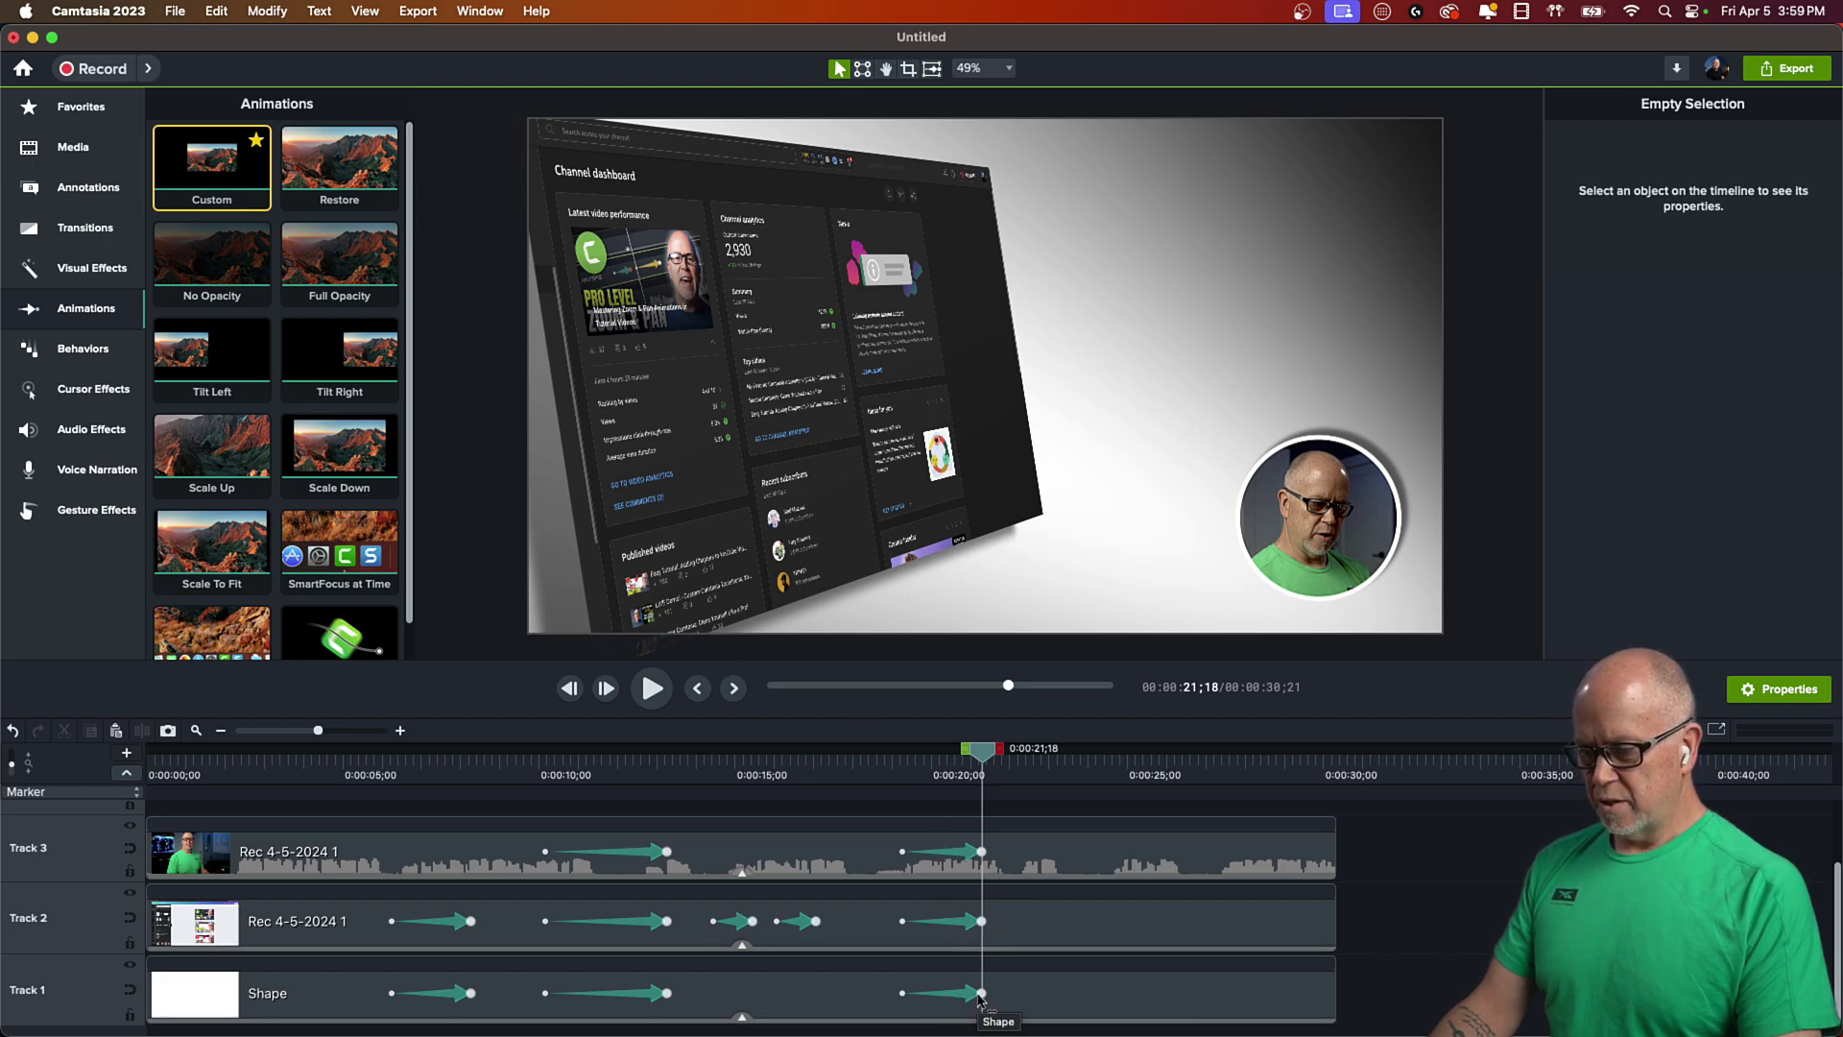
# - Play back the position swap from about 0:00:18;55, and the full animation sequence from 0:00:05;42
pyautogui.click(889, 768)
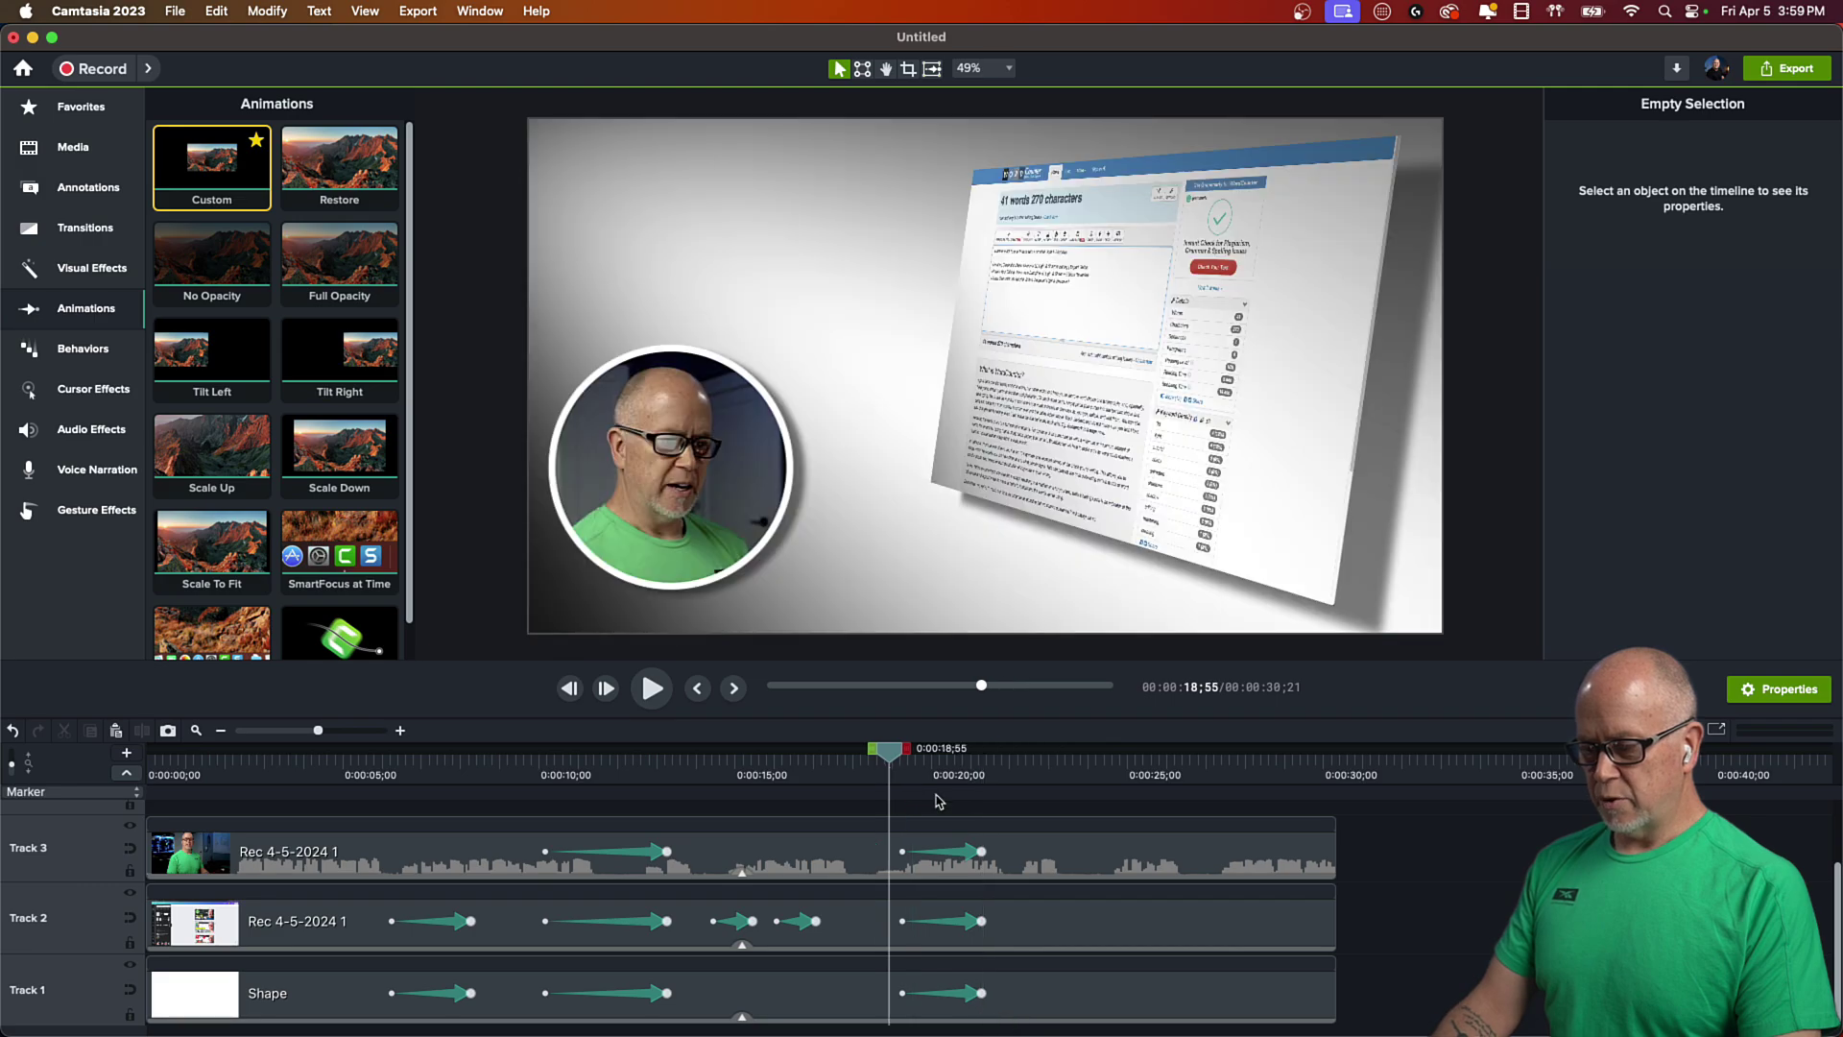
pyautogui.press('space')
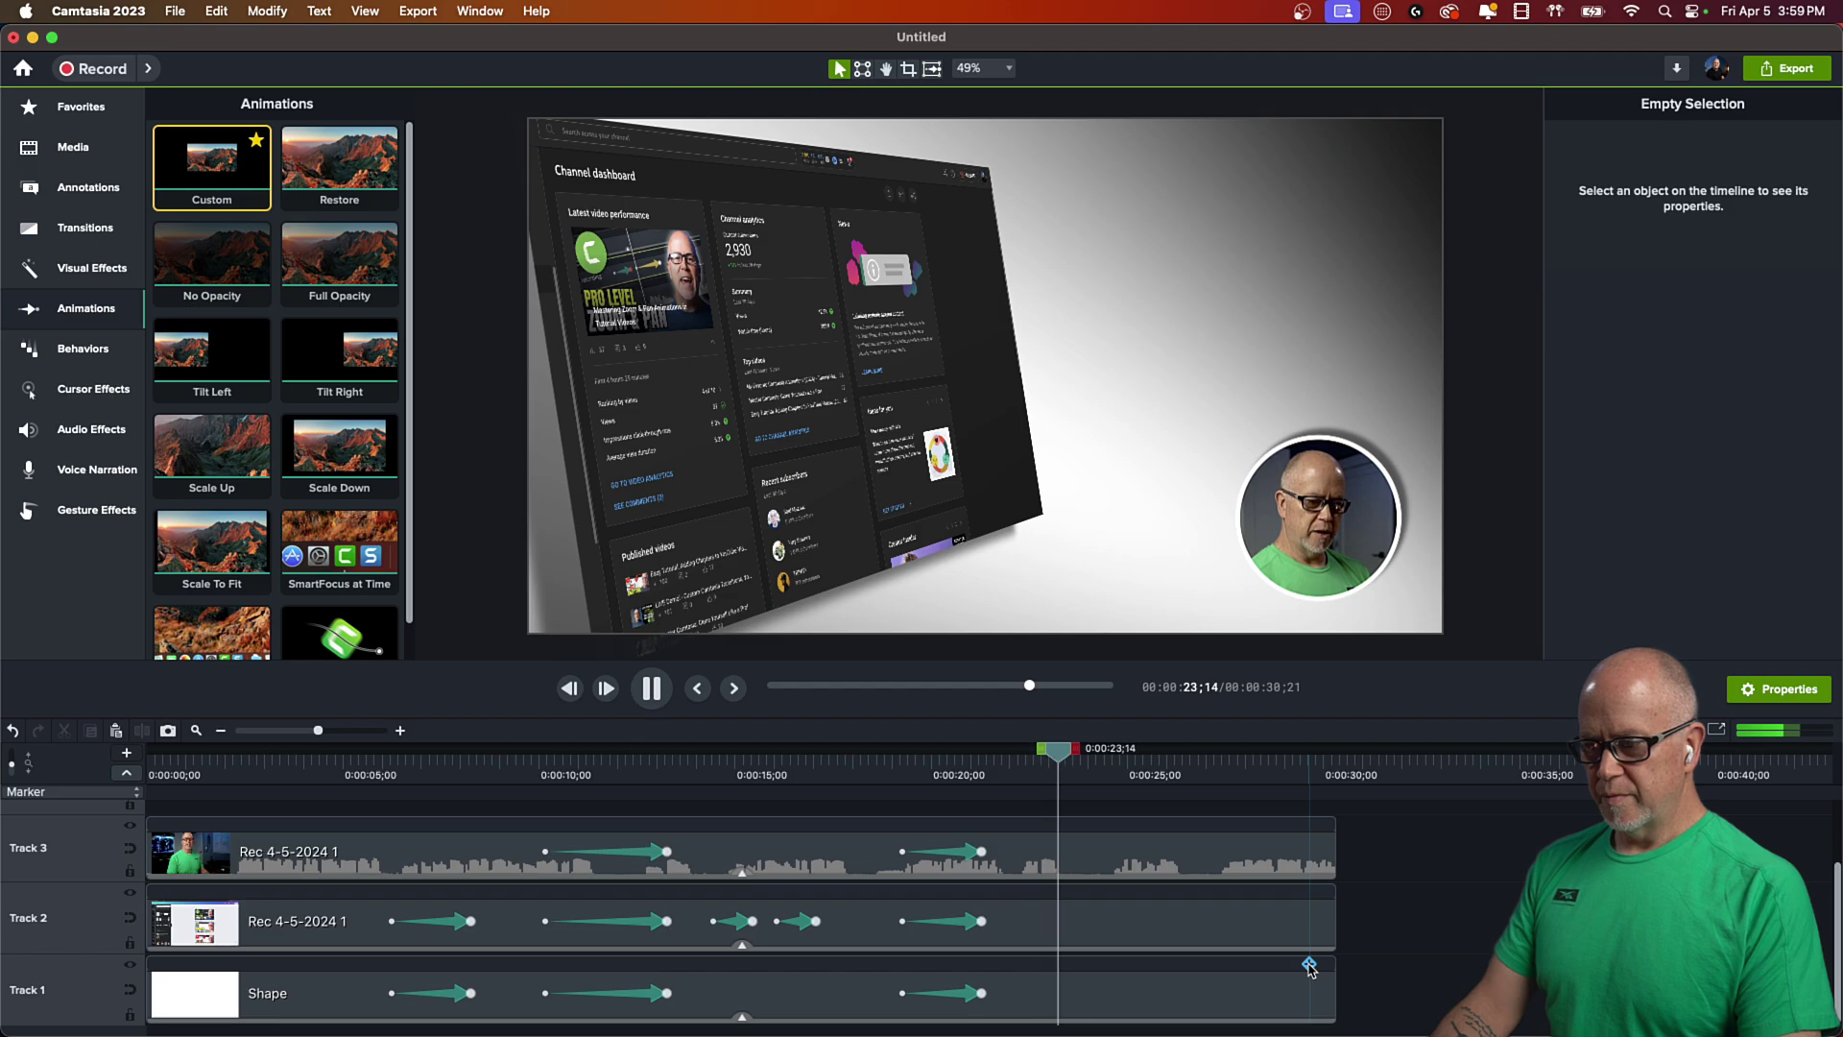
pyautogui.press('space')
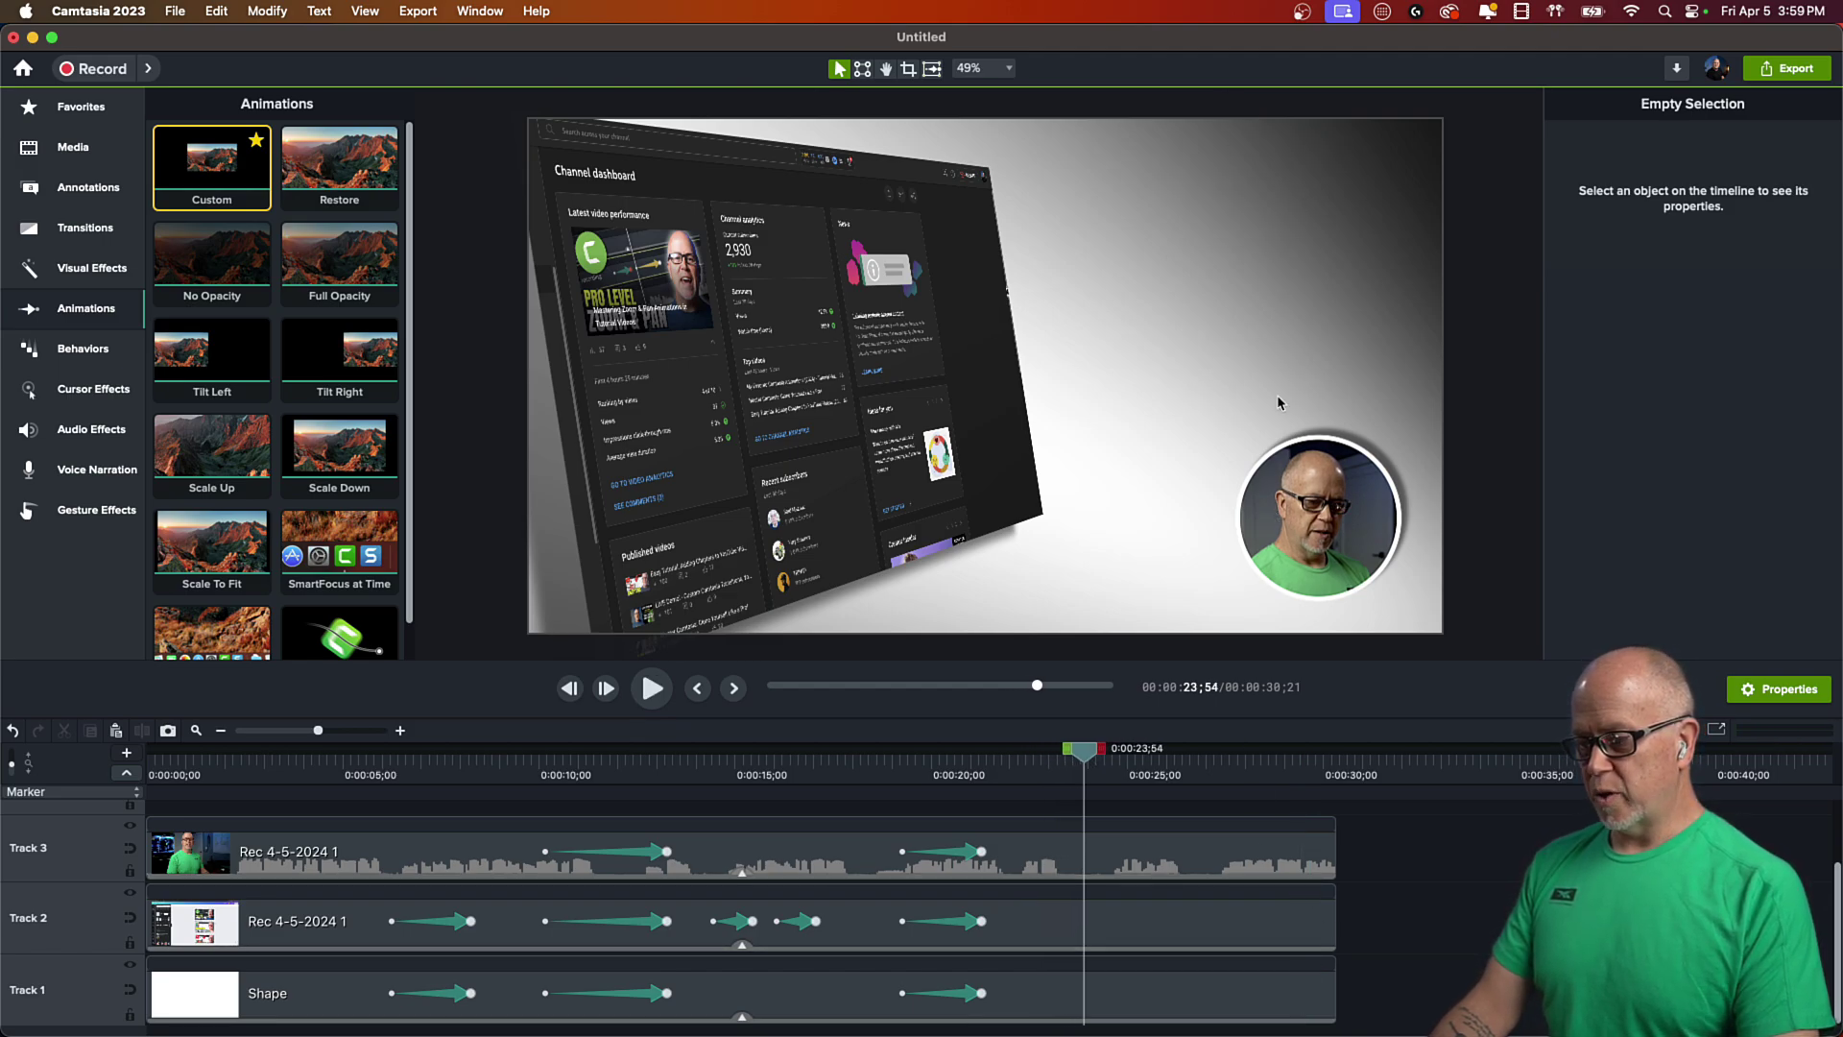
pyautogui.click(366, 772)
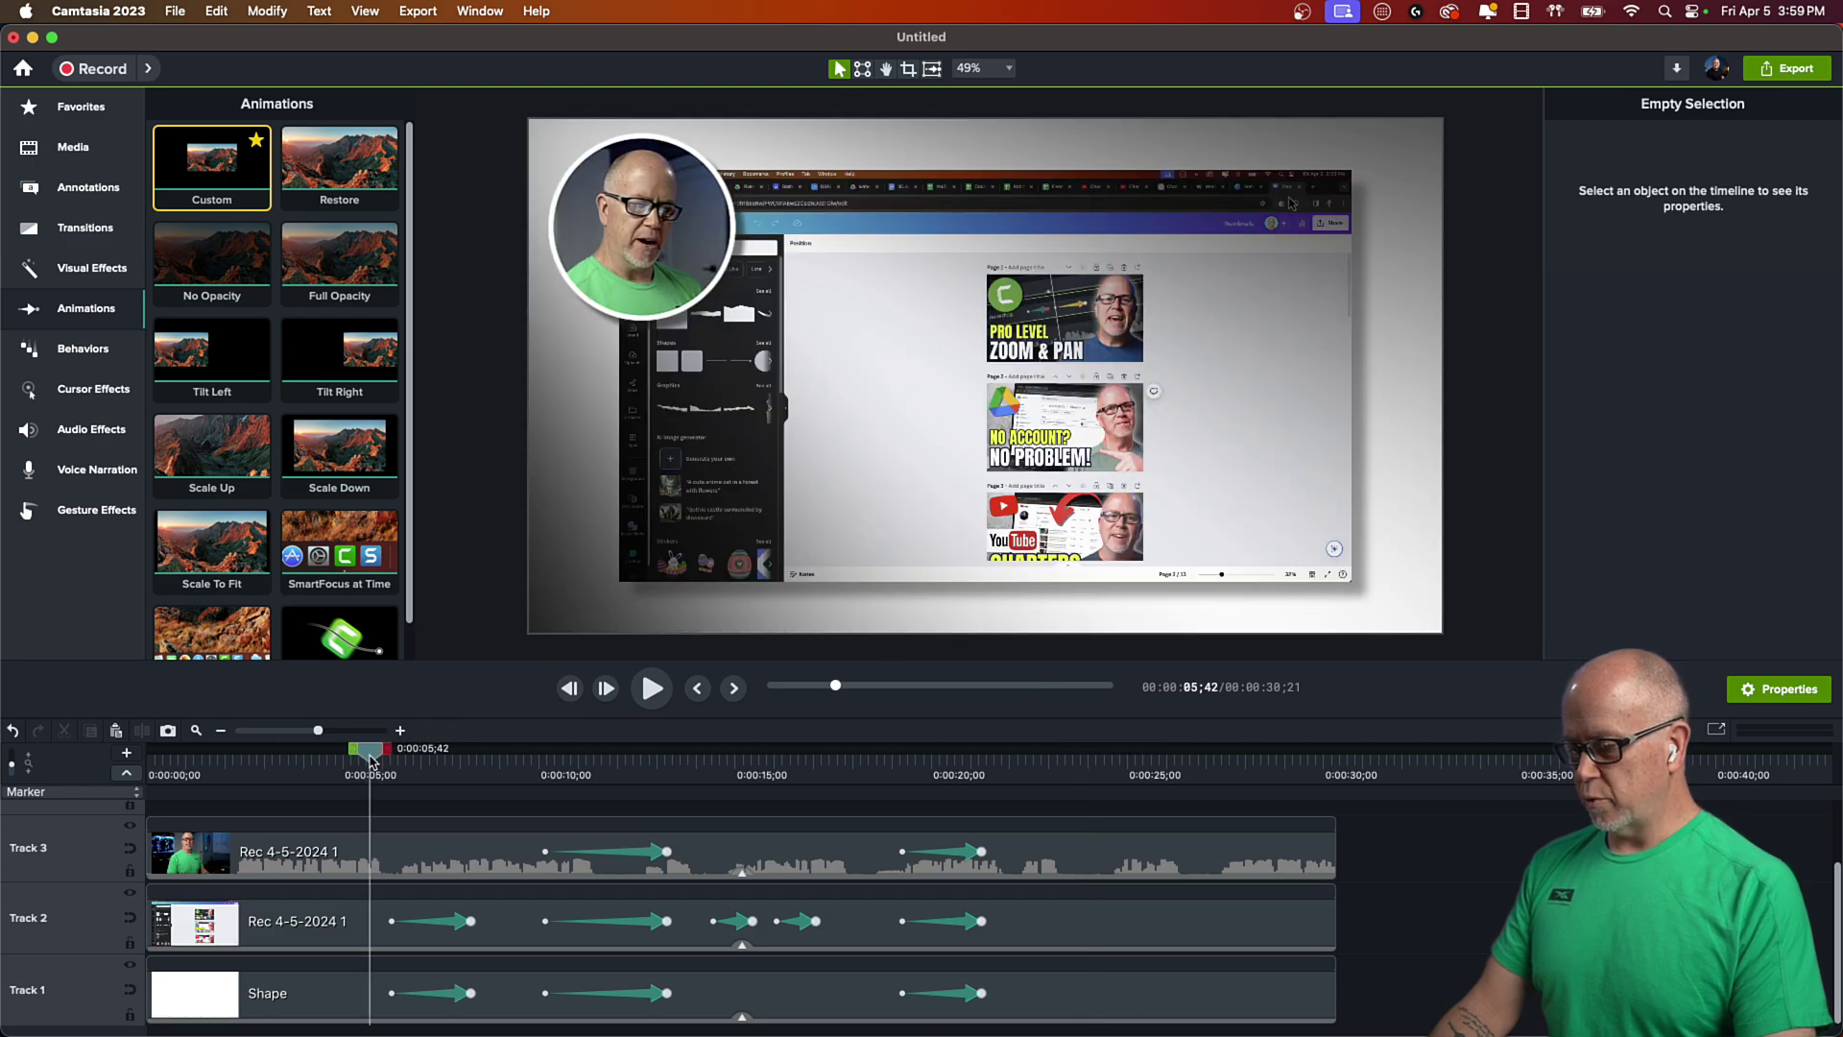
pyautogui.press('space')
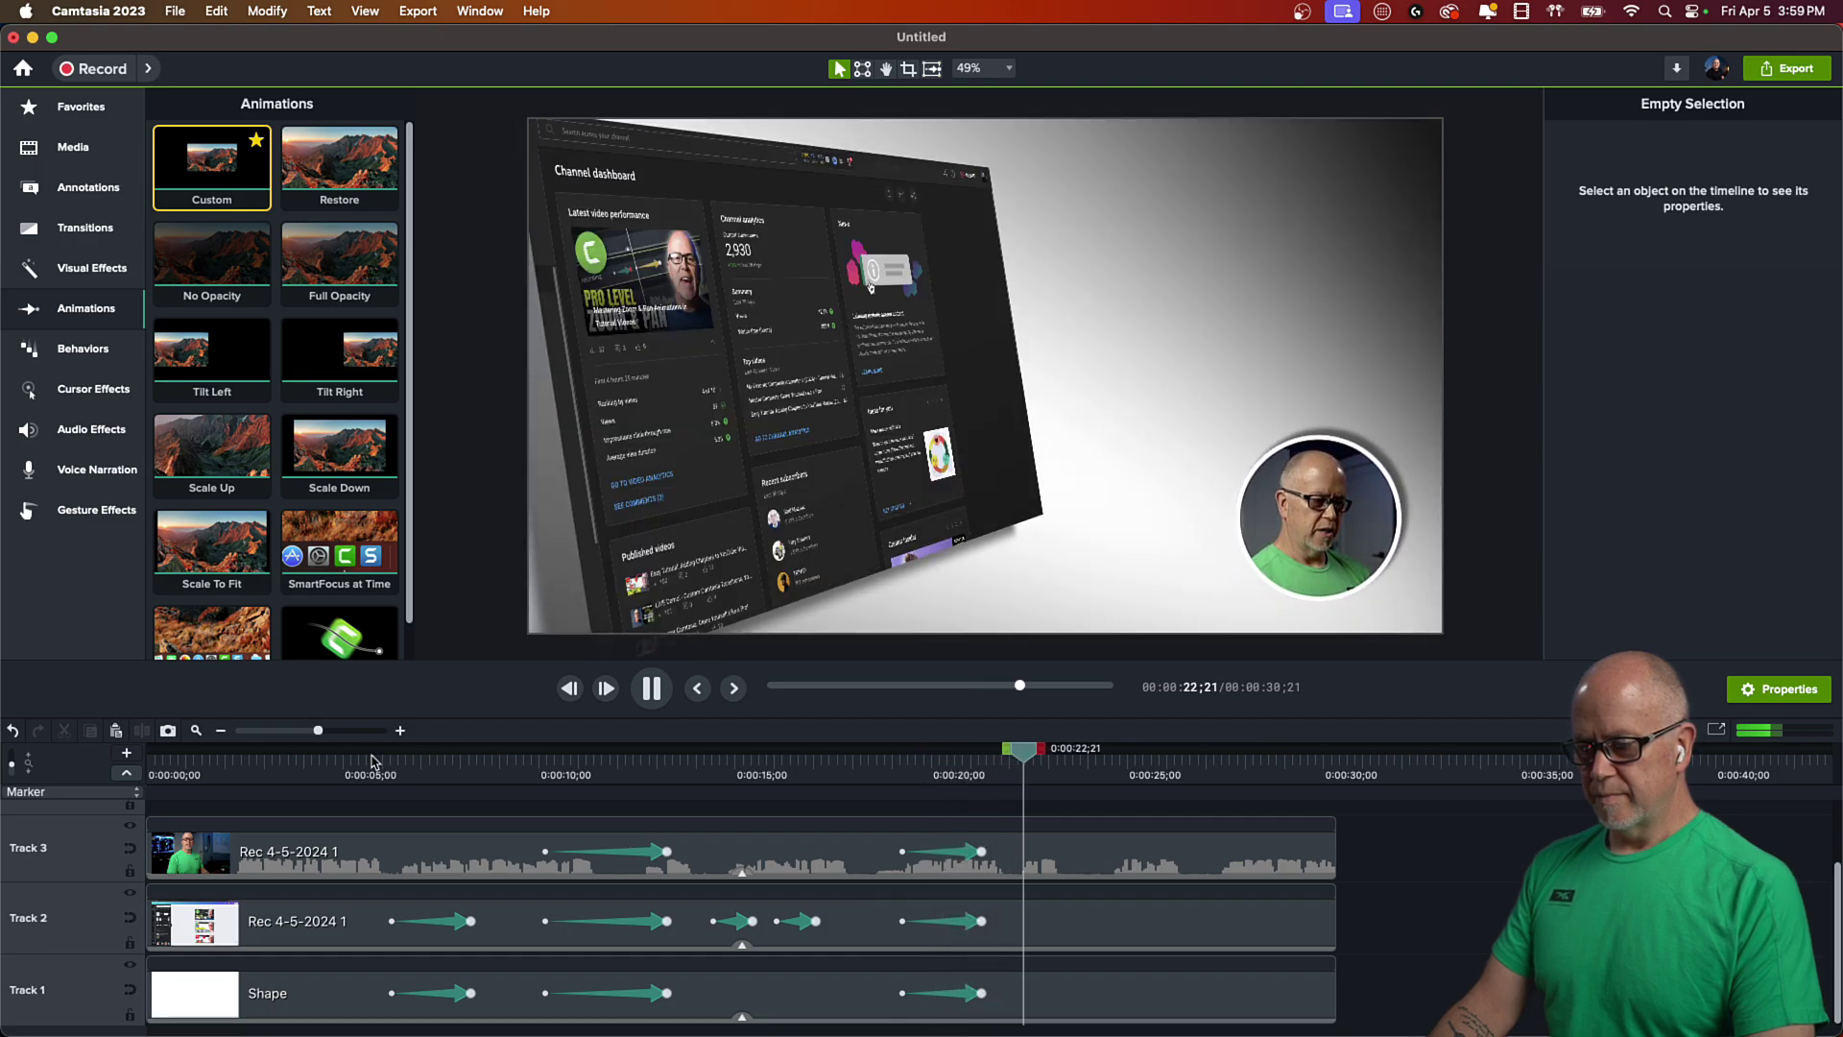
pyautogui.press('space')
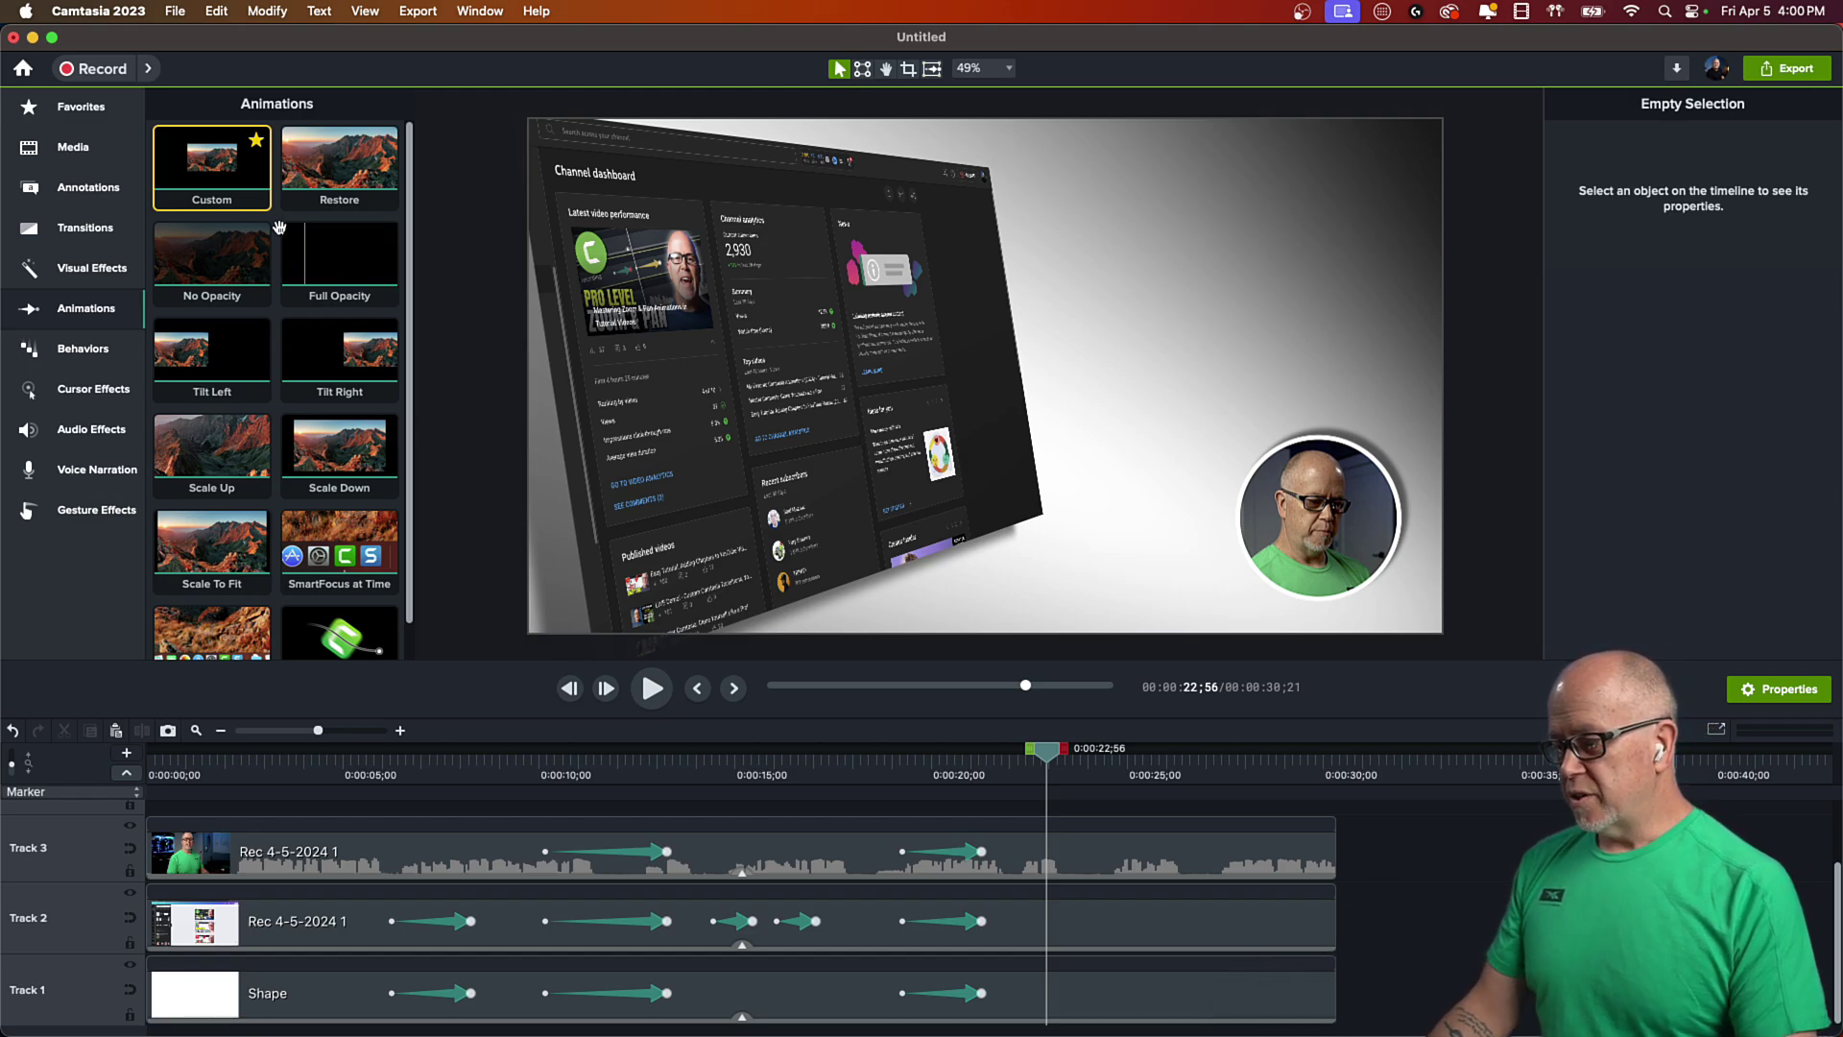
# - Add a long Custom animation to the Track 1 background shape ending at 0:00:29;36, redirecting its spotlight from below the scene toward the screen recording's upper left
pyautogui.moveTo(220, 169); pyautogui.dragTo(1318, 1013)
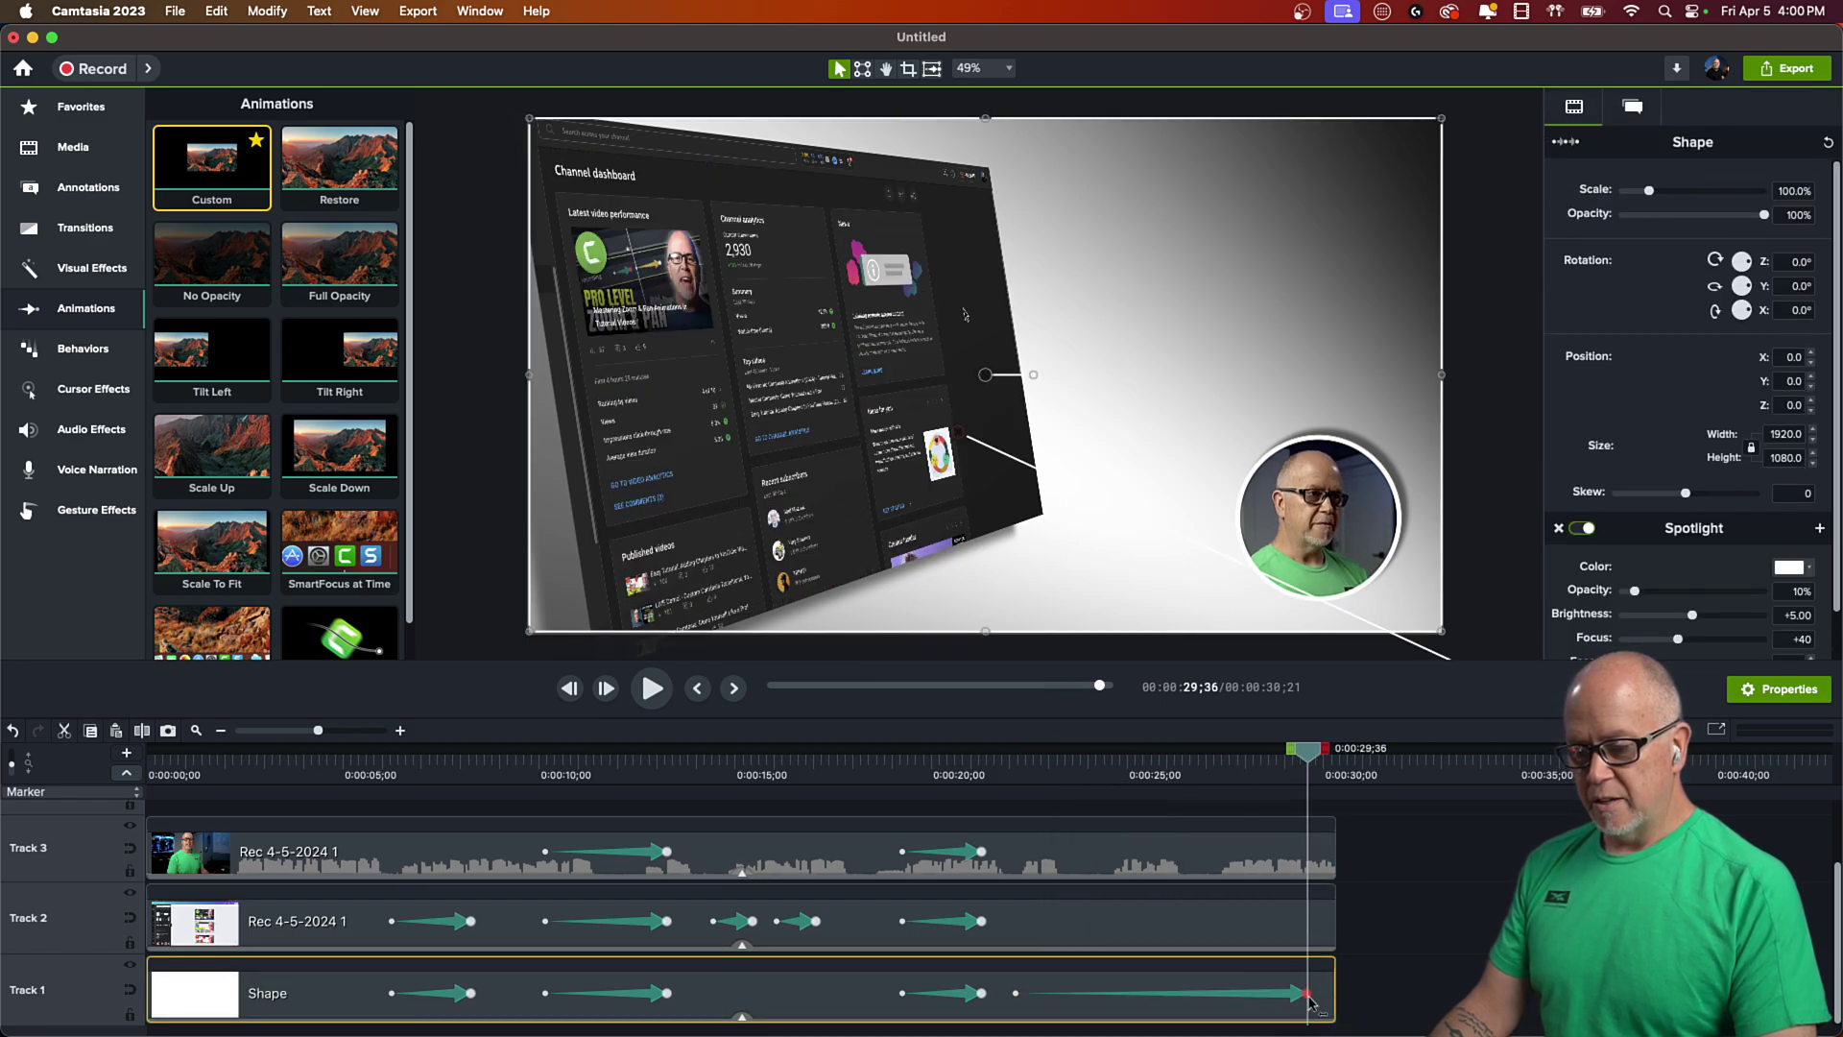
pyautogui.scroll(-3, 818, 101)
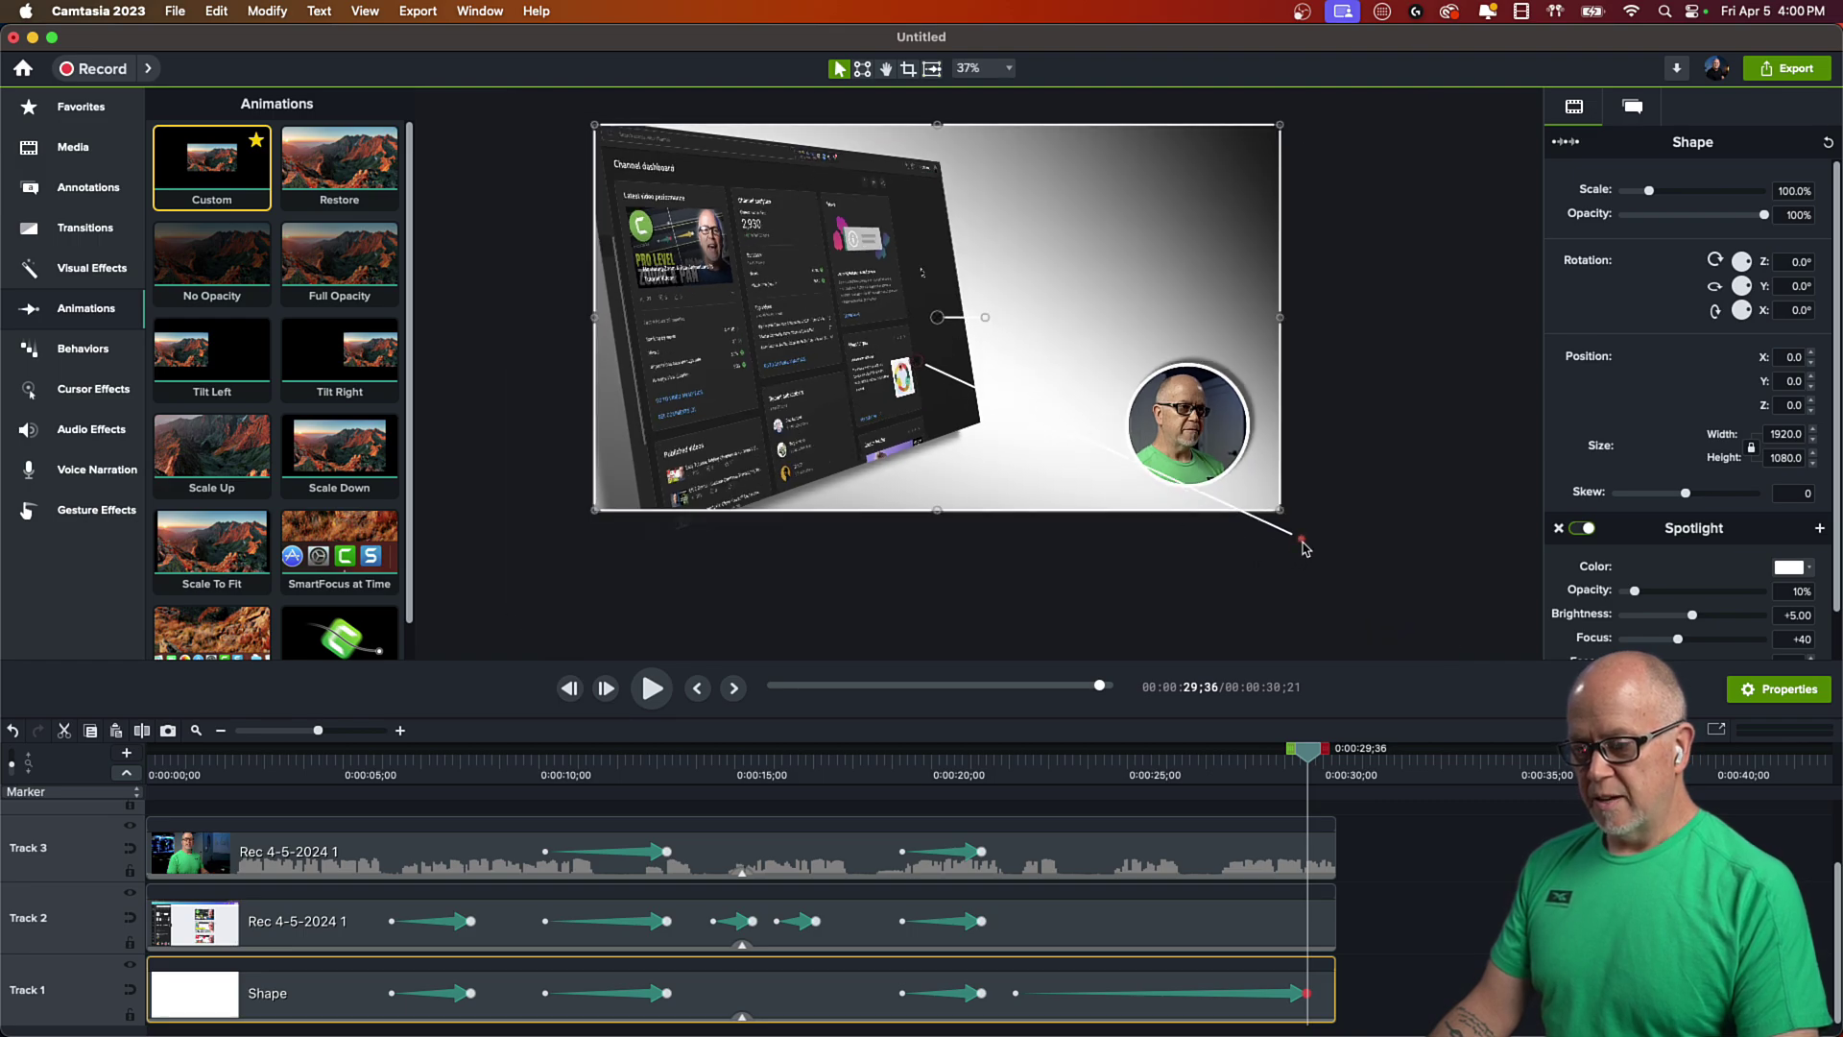
pyautogui.moveTo(1304, 547)
pyautogui.mouseDown()
pyautogui.moveTo(1364, 506)
pyautogui.moveTo(1277, 542)
pyautogui.mouseUp()
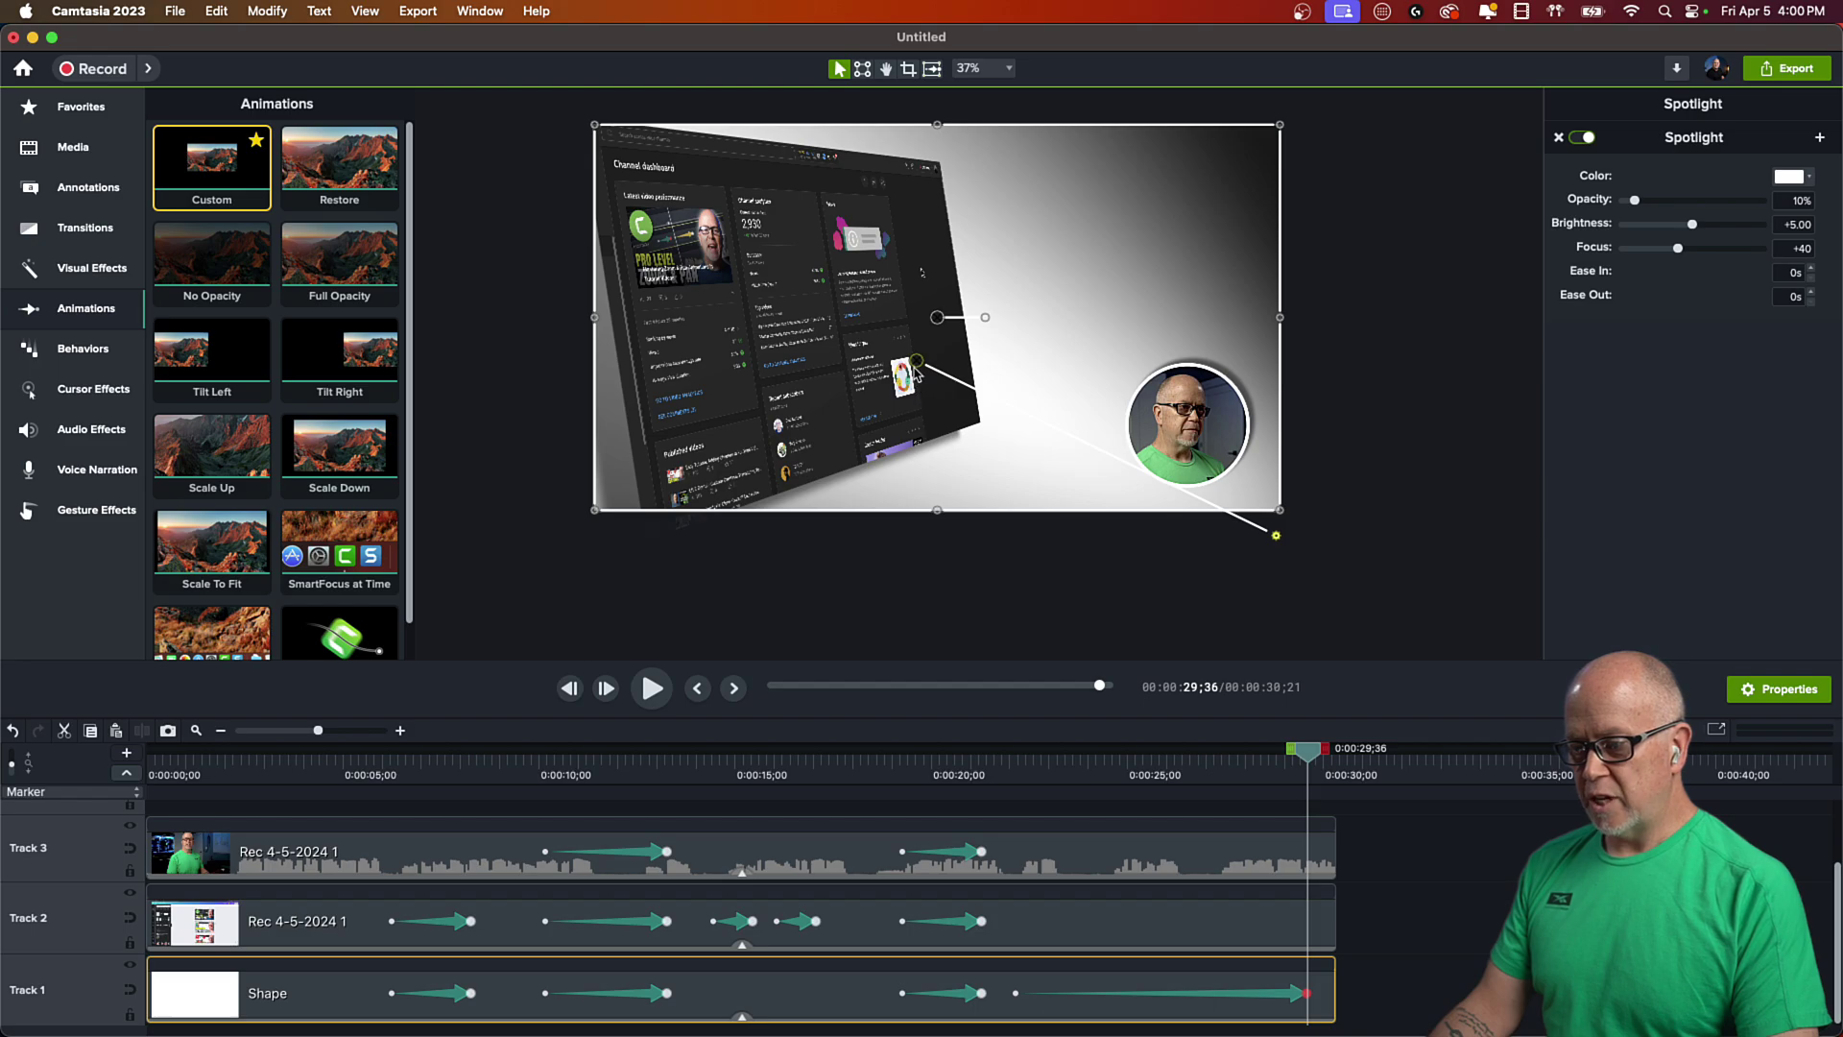
pyautogui.moveTo(917, 361); pyautogui.dragTo(661, 266)
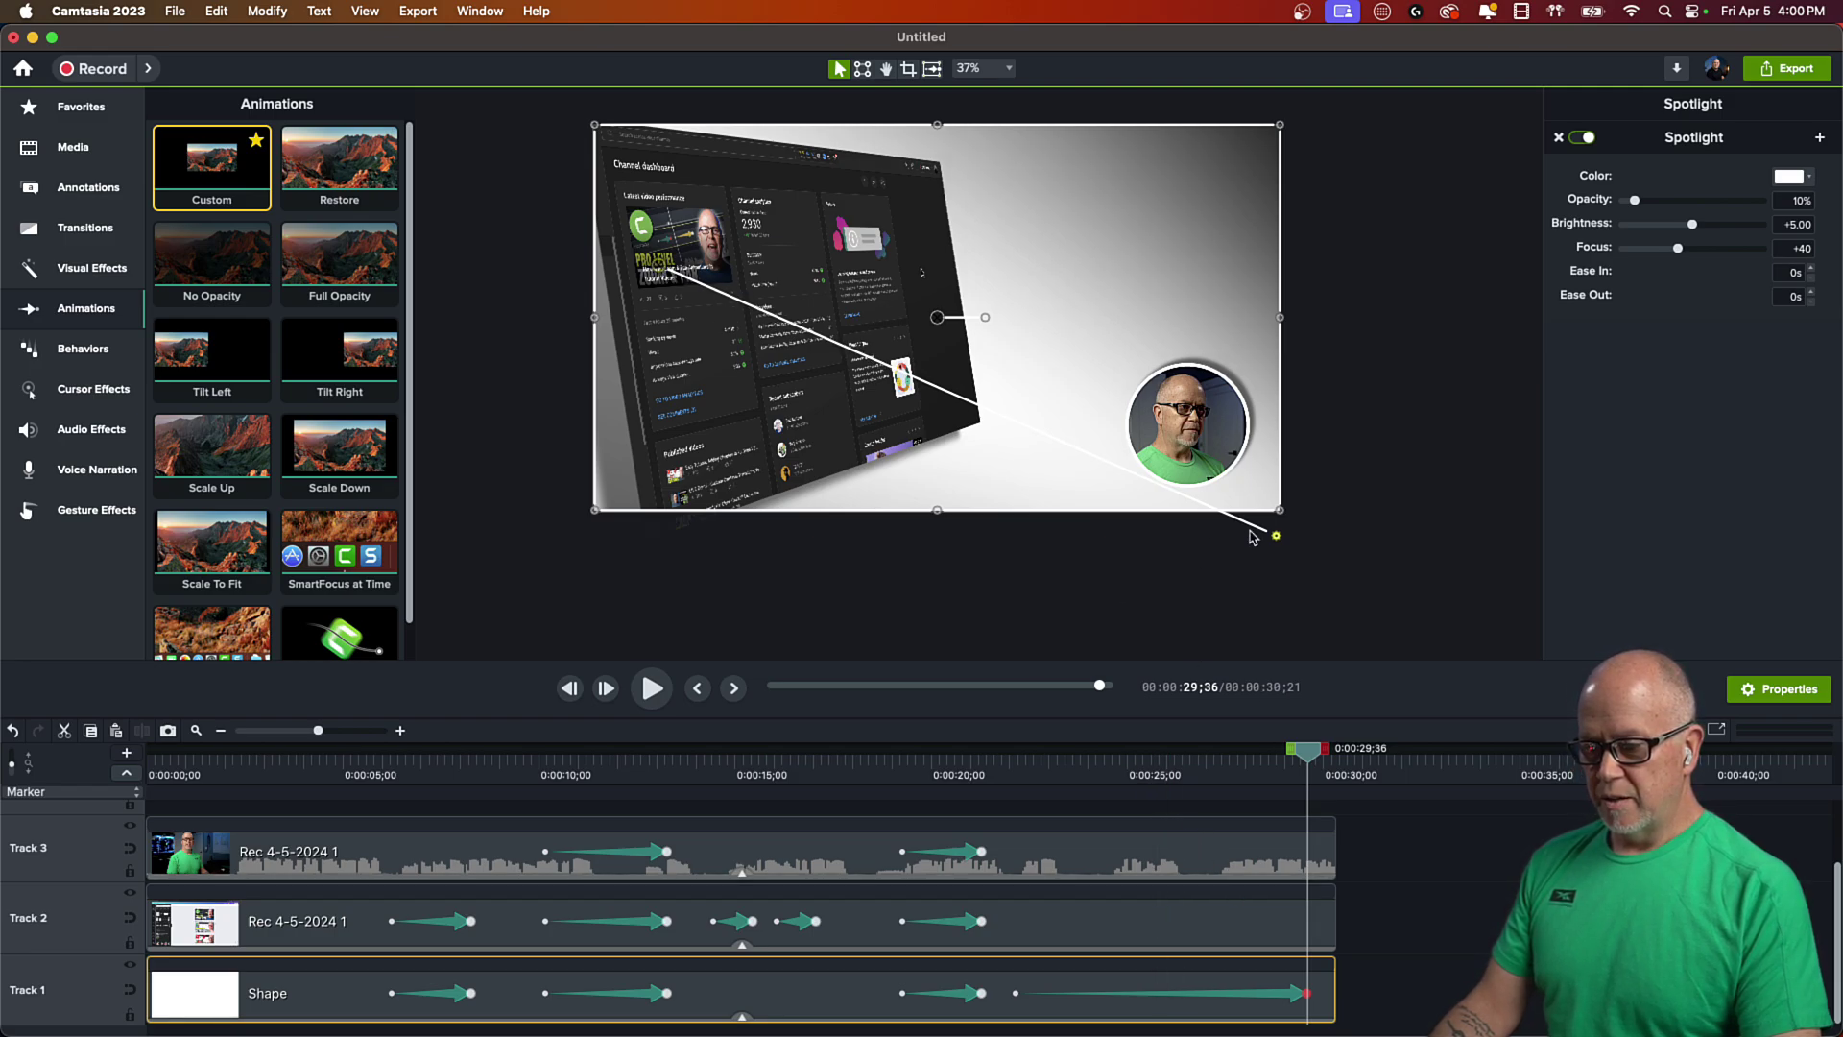
pyautogui.moveTo(1277, 539); pyautogui.dragTo(1149, 558)
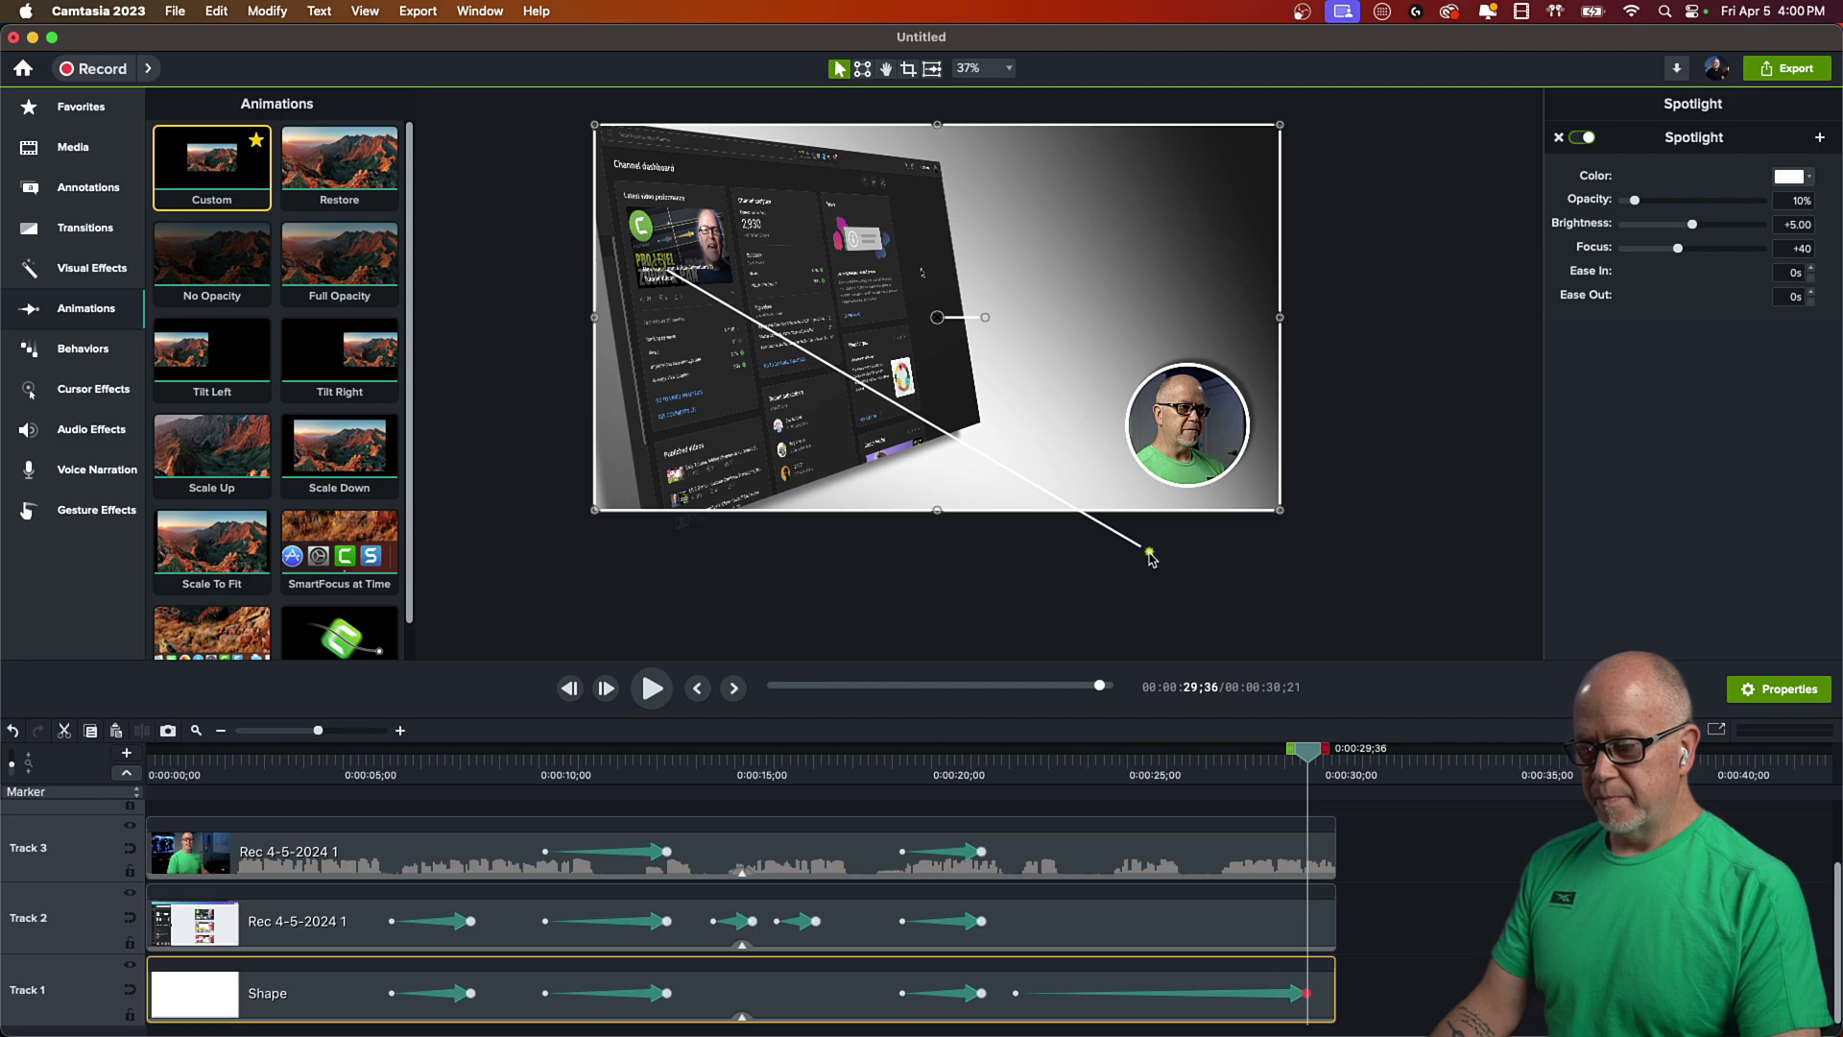
# - Preview the background shape's long spotlight animation from about 0:00:20;43 to the end of the timeline with the canvas enlarged to fit
pyautogui.click(960, 768)
pyautogui.click(1388, 870)
pyautogui.press('space')
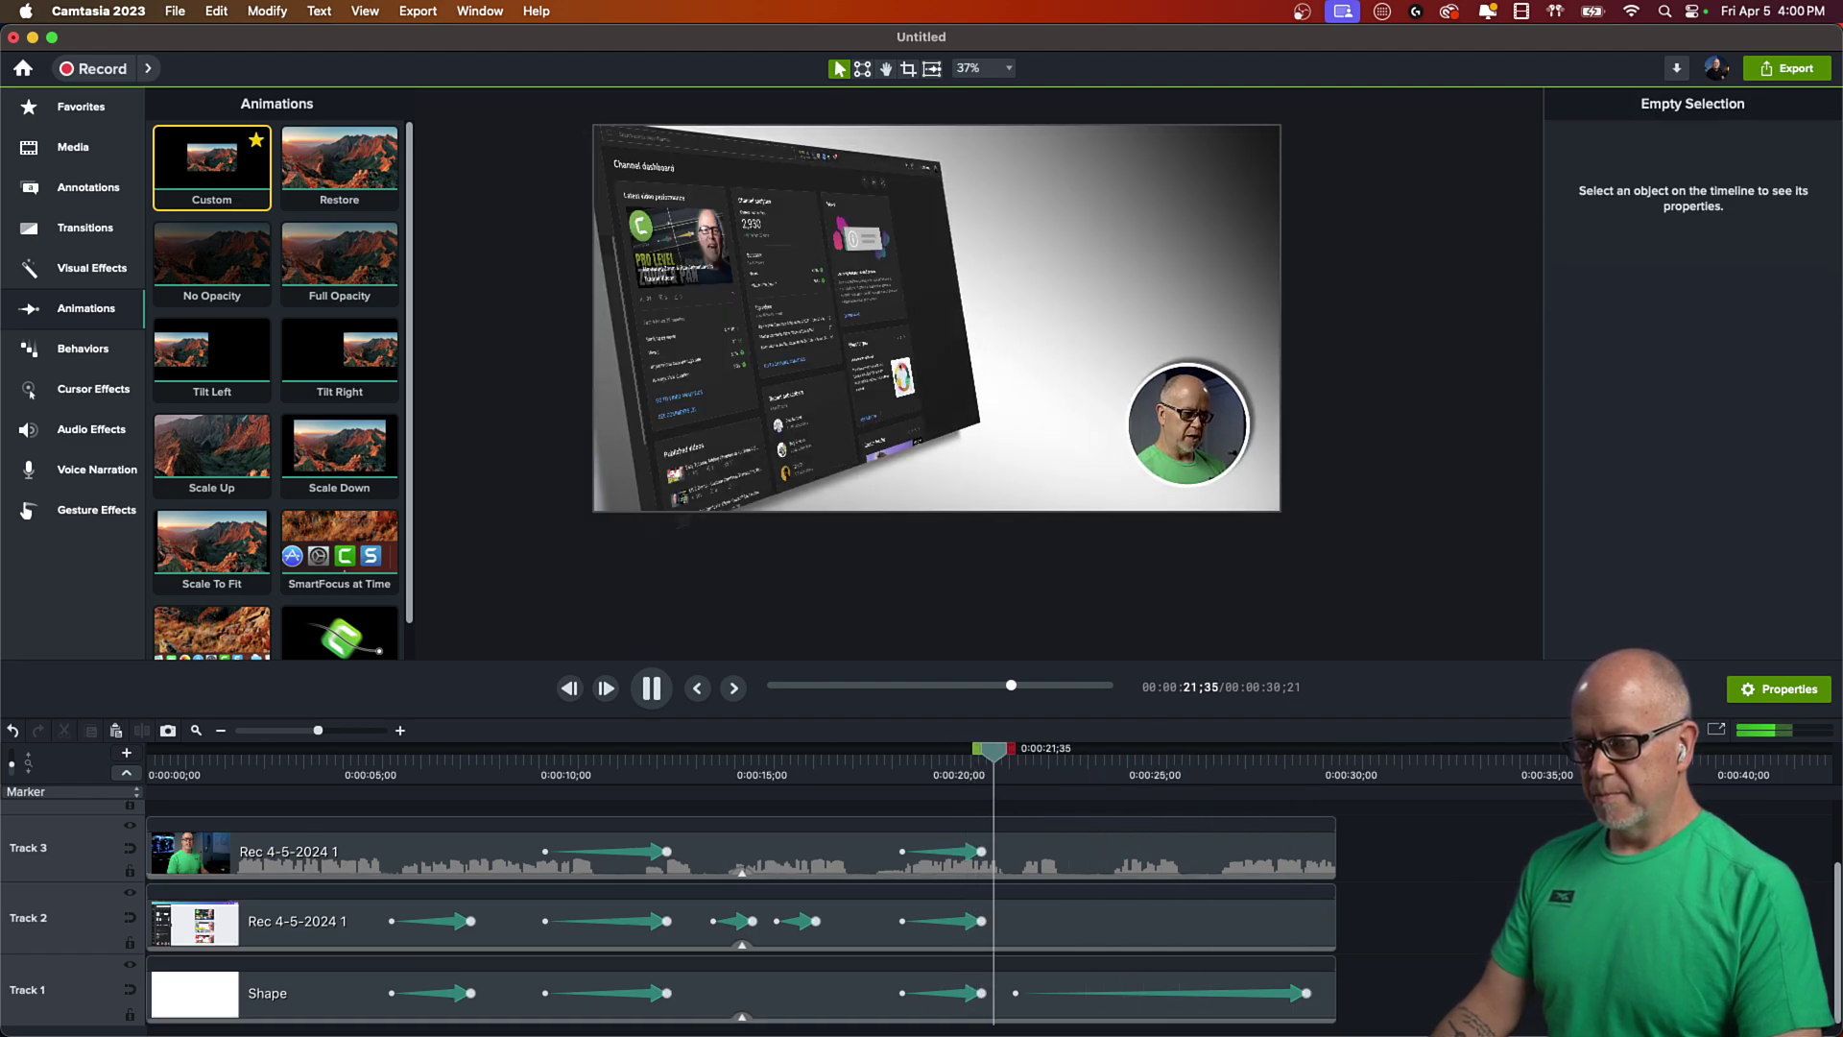
pyautogui.press('space')
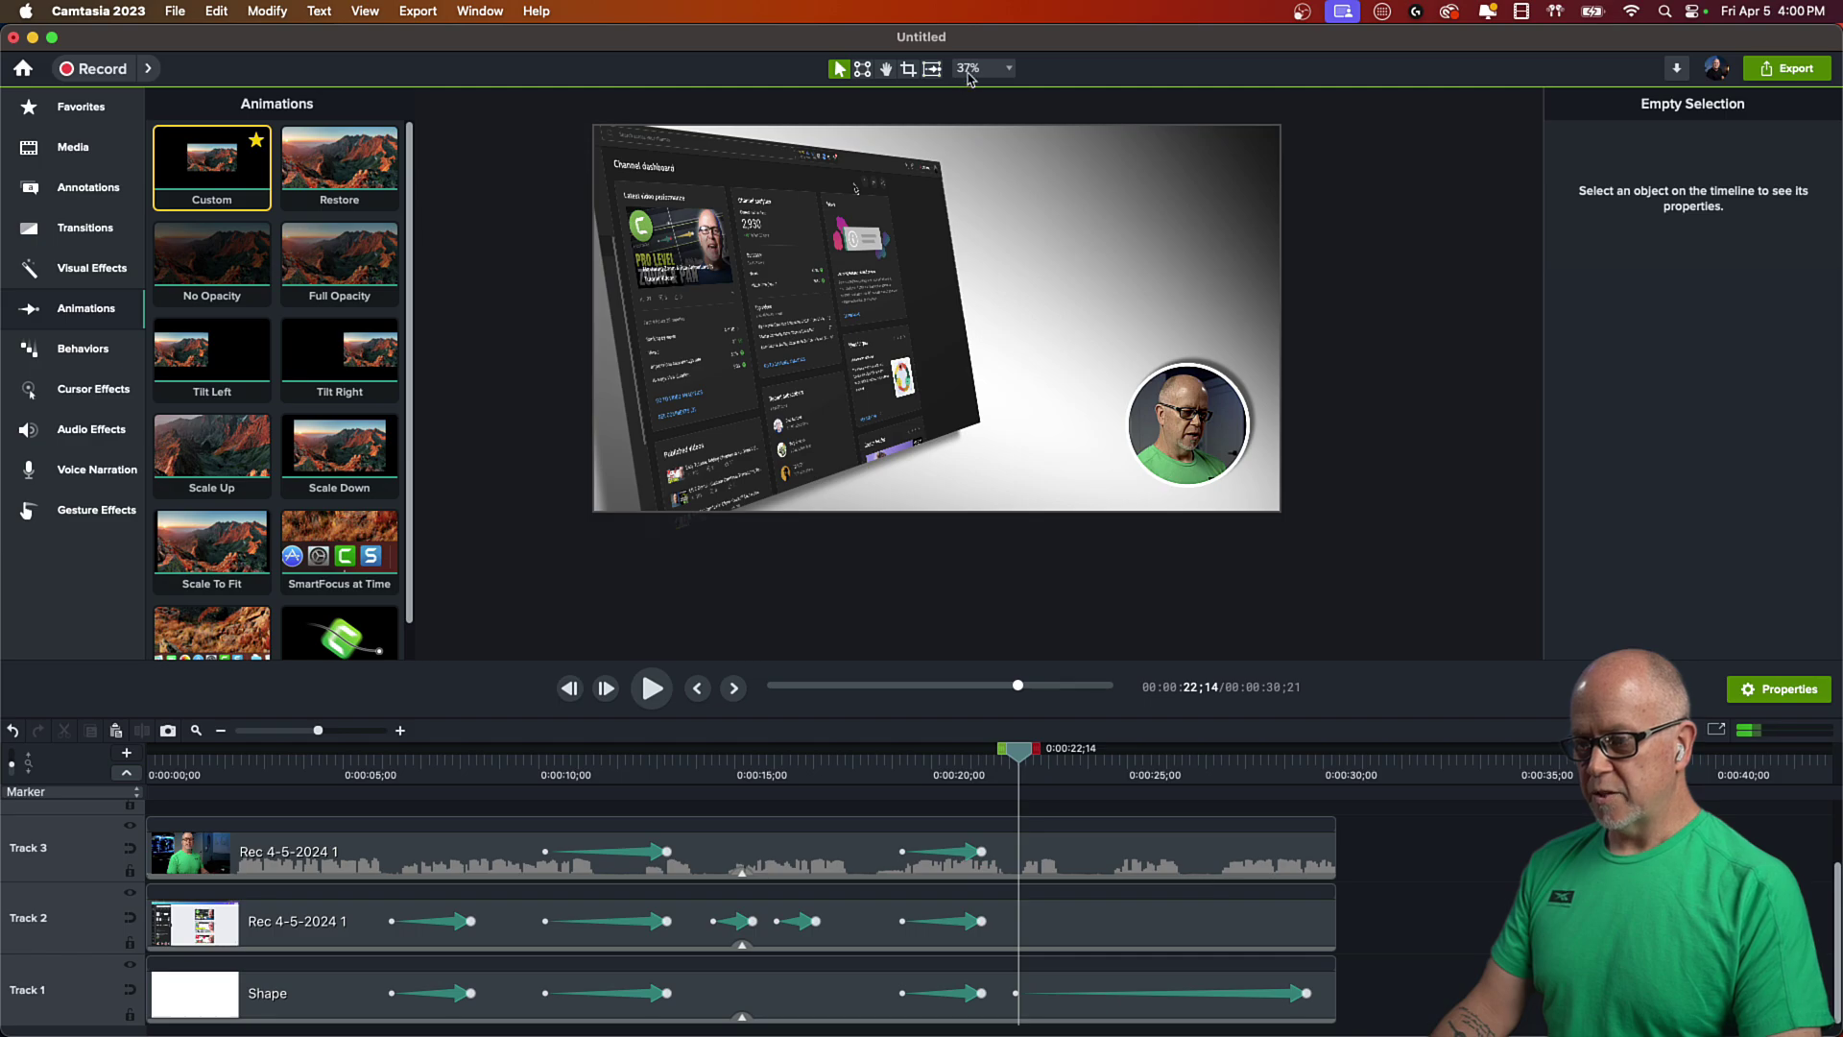
pyautogui.click(970, 69)
pyautogui.click(989, 390)
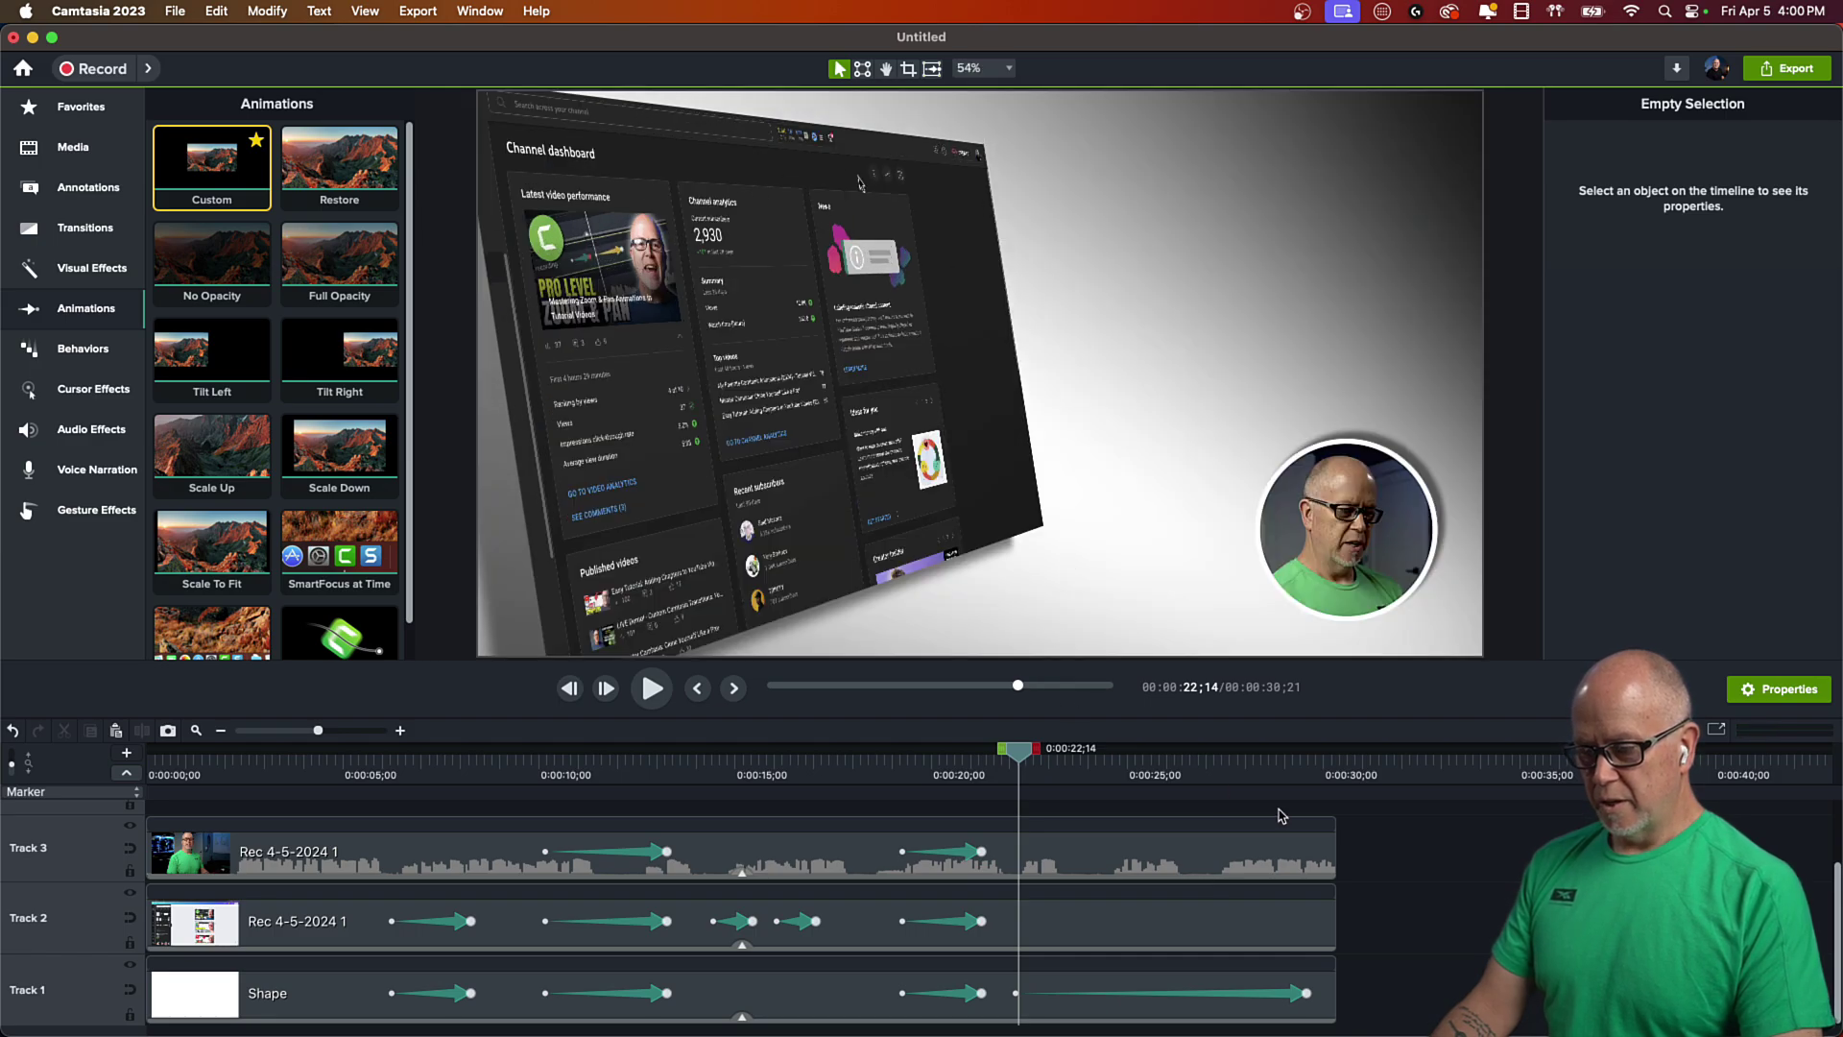
pyautogui.click(958, 767)
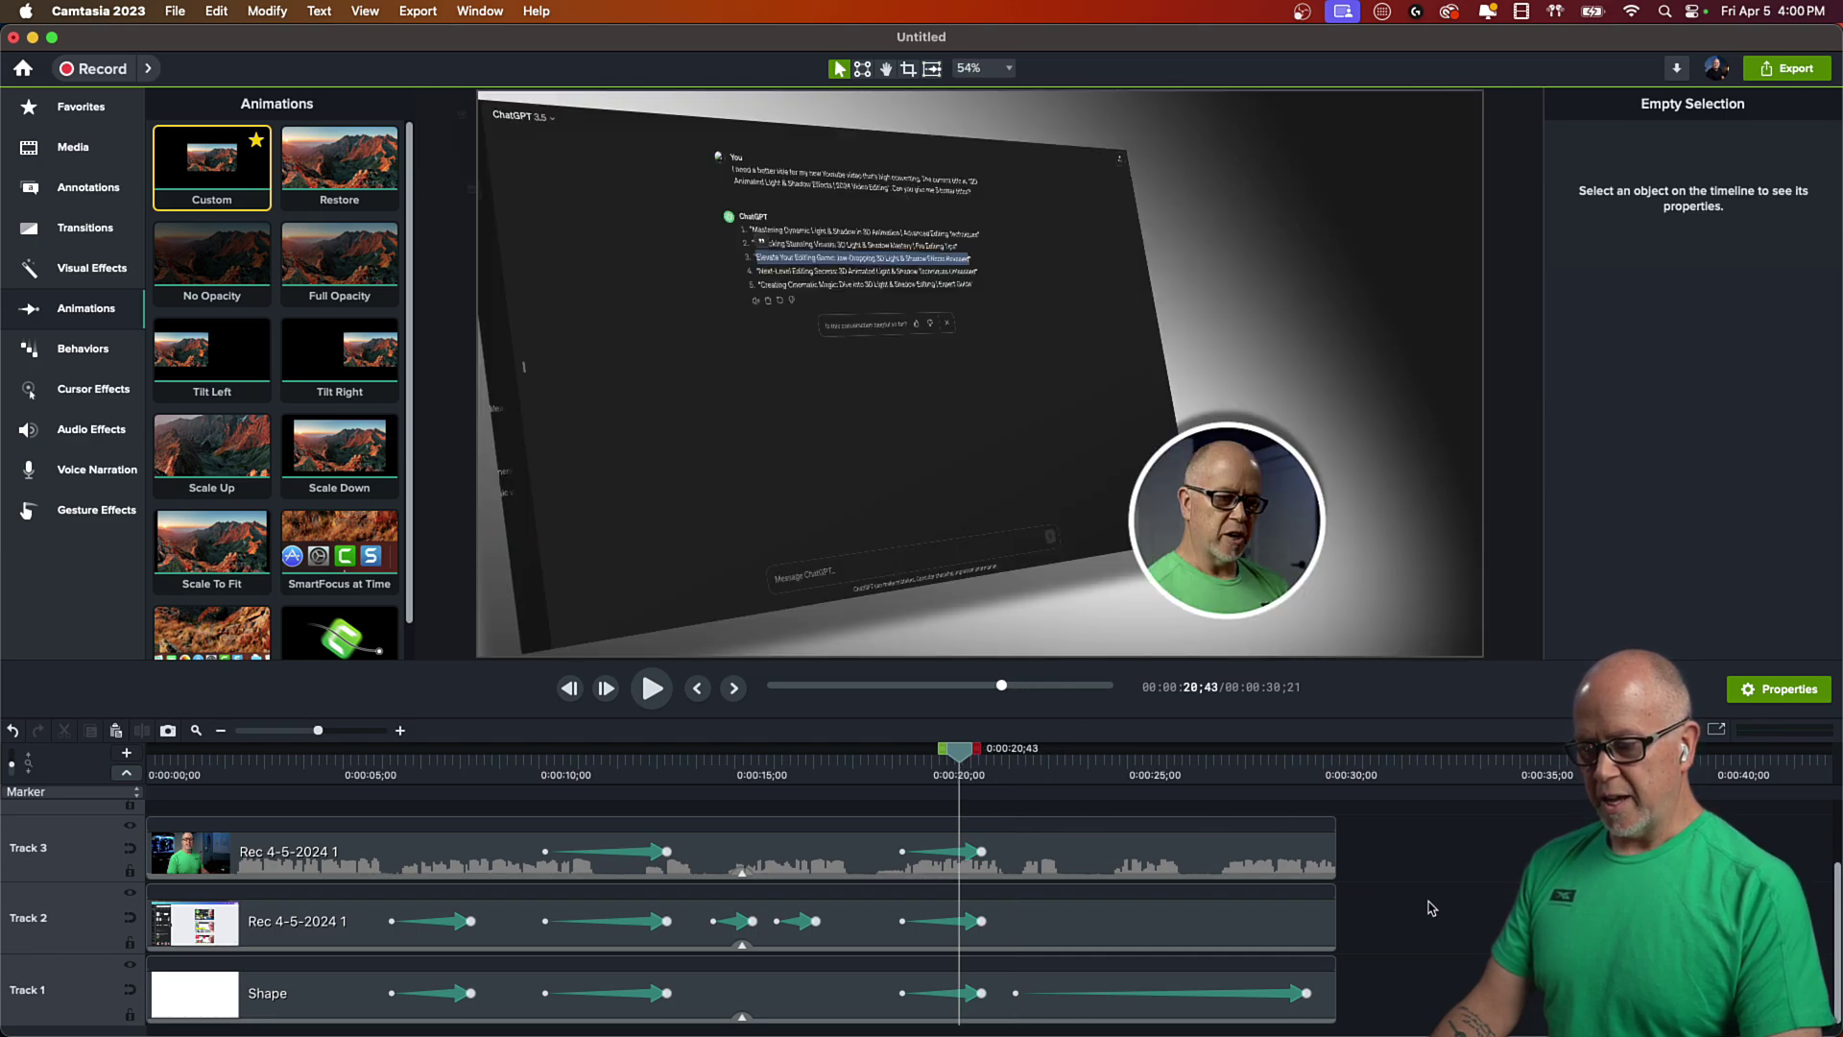
pyautogui.press('space')
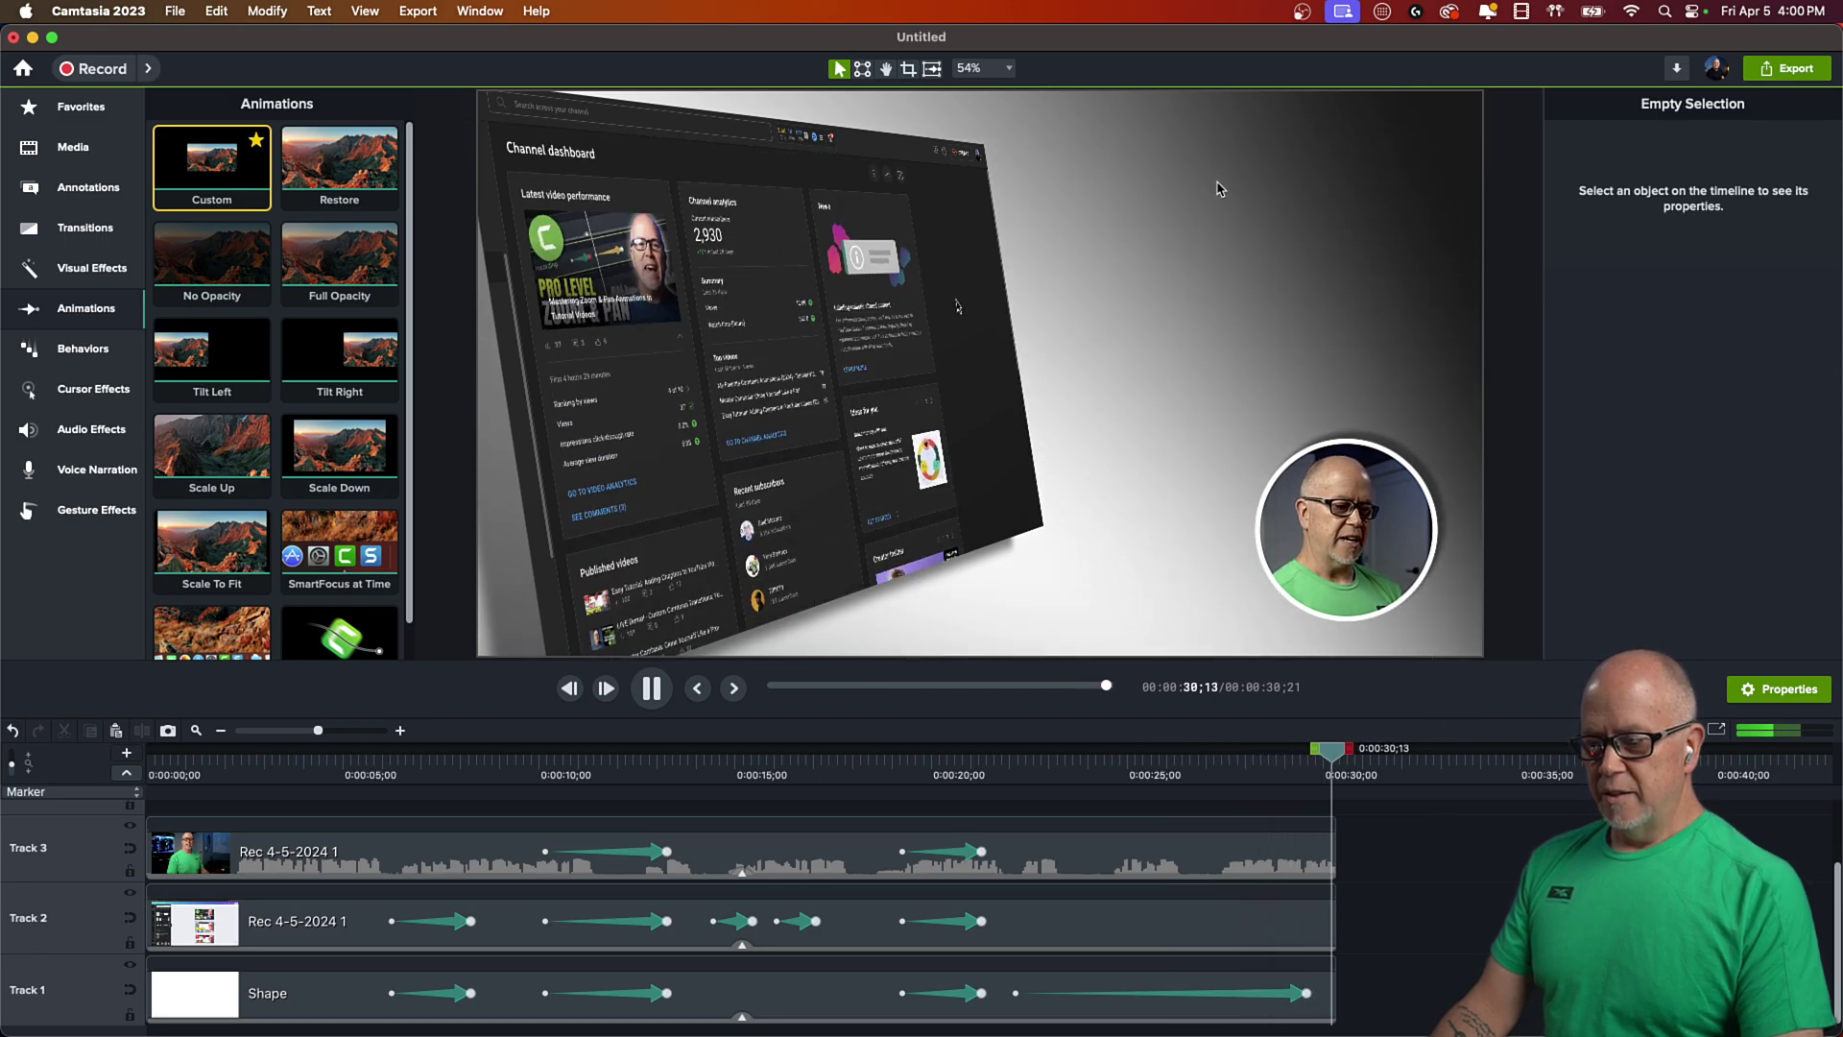
pyautogui.click(1278, 765)
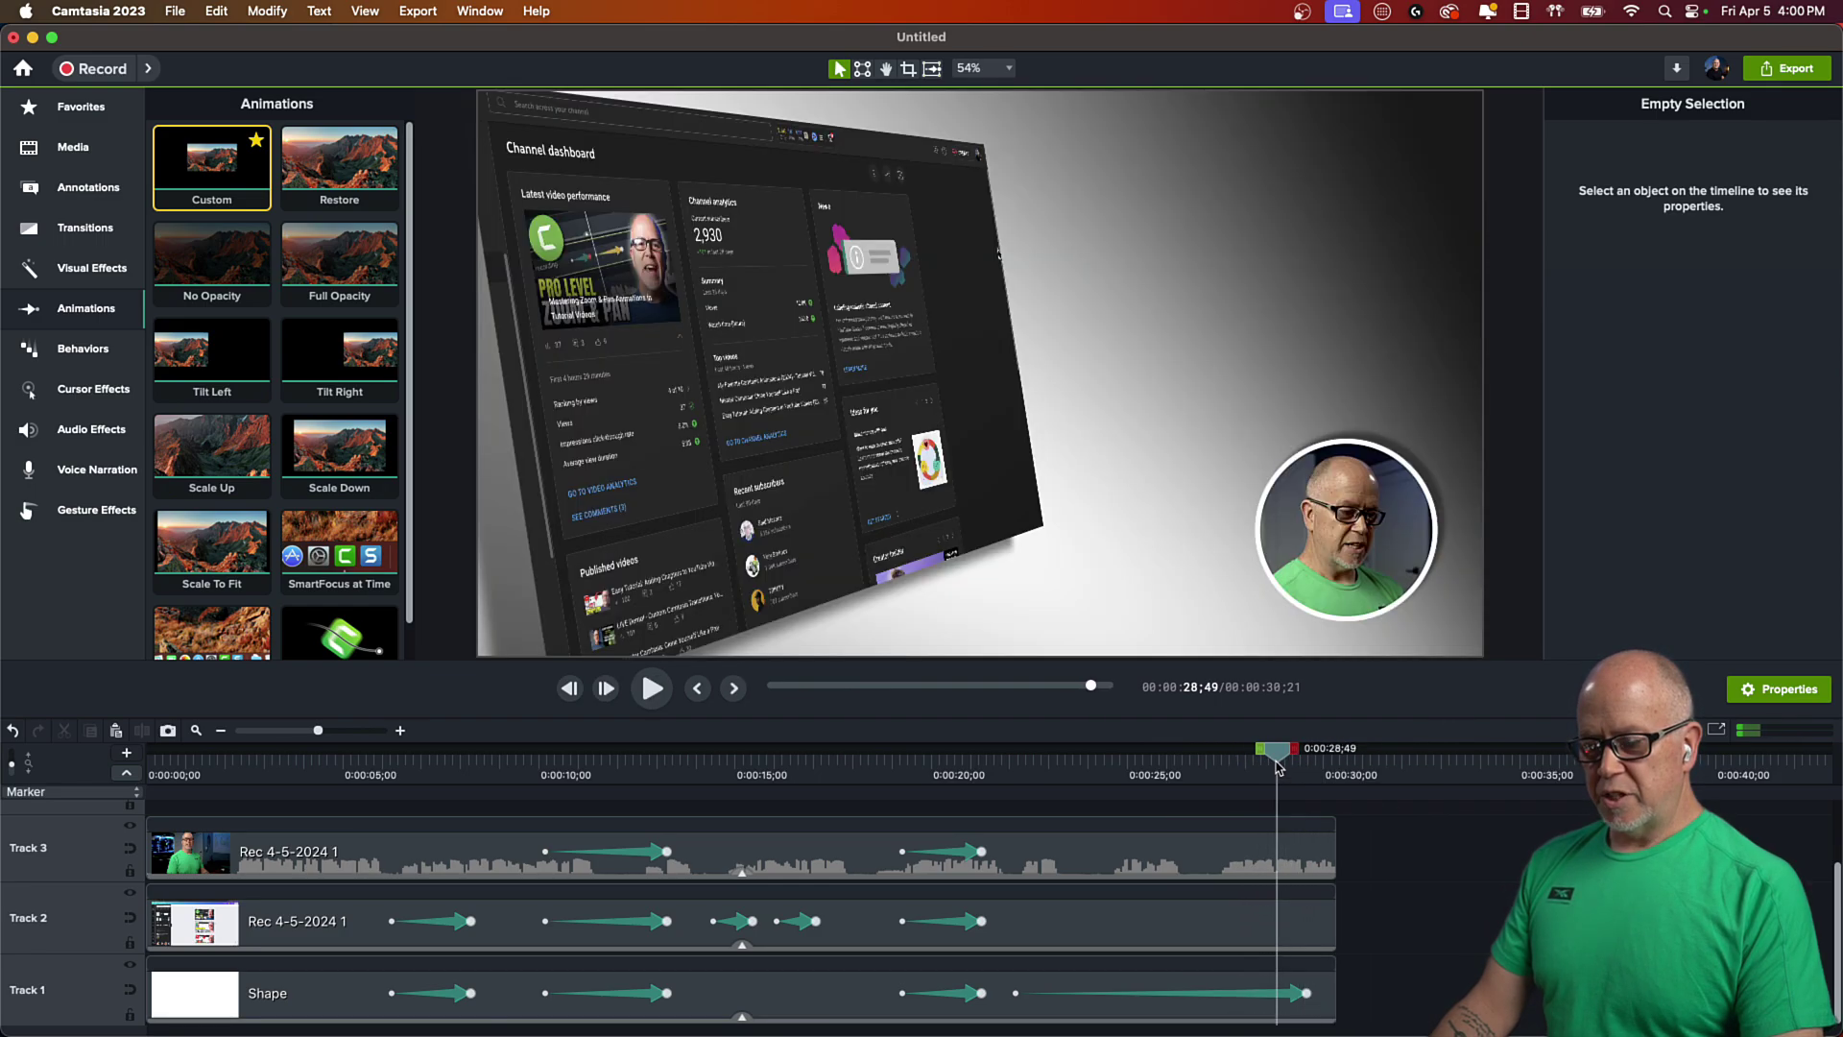
pyautogui.click(1284, 760)
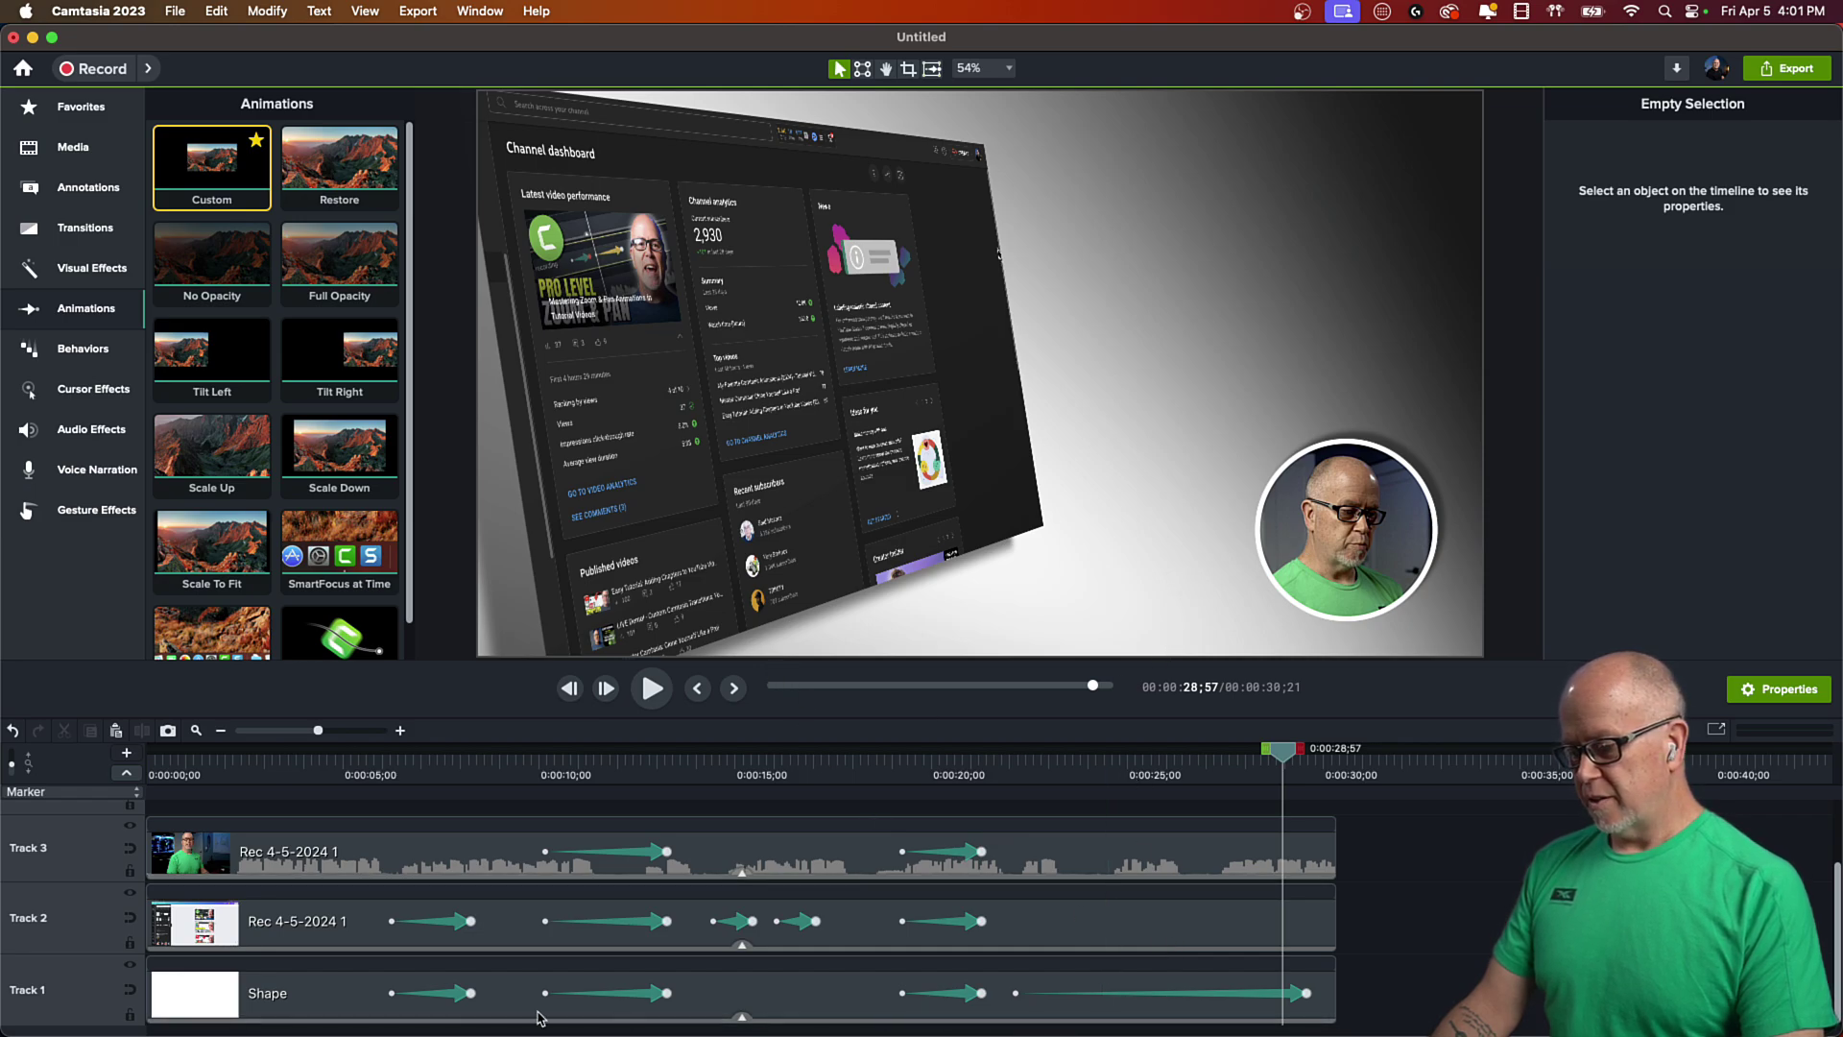
# - Add a Custom animation to the webcam clip from 0:00:22;11 to 0:00:29;36, ending with its drop shadow angle at 180°
pyautogui.moveTo(193, 1004); pyautogui.dragTo(193, 1007)
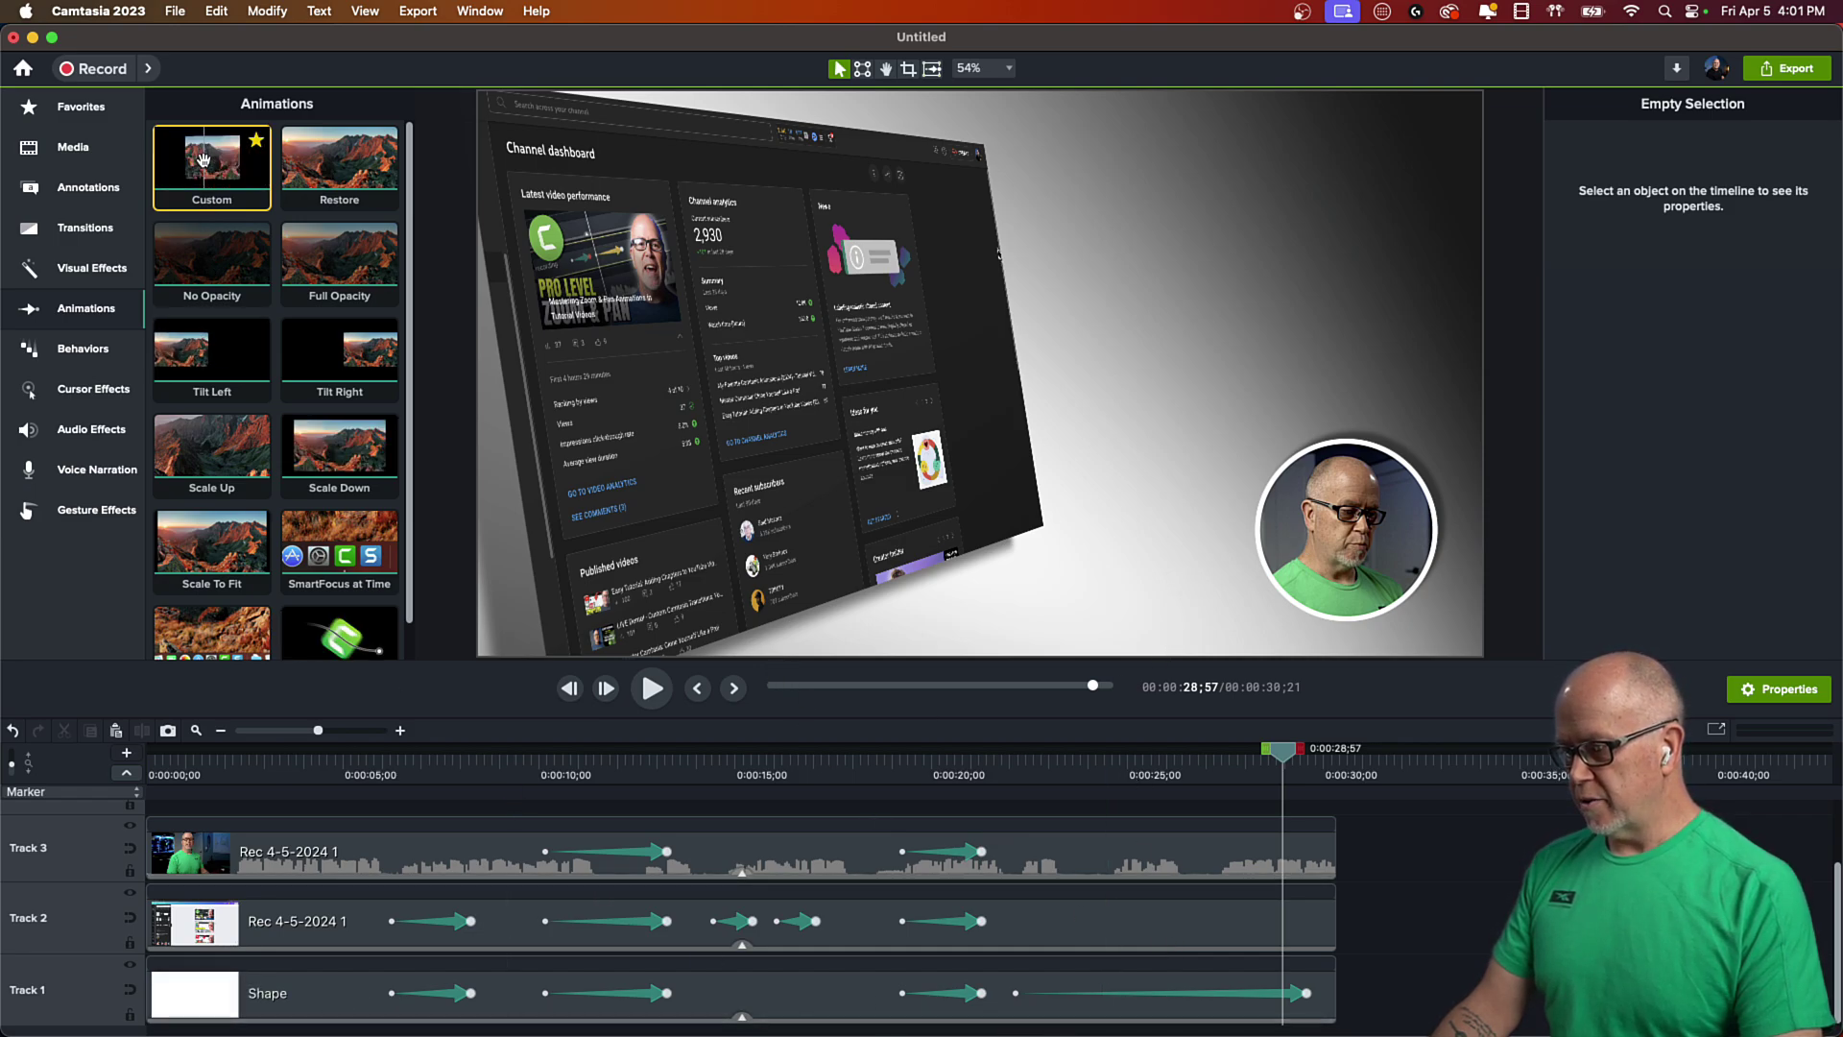
pyautogui.moveTo(246, 202); pyautogui.dragTo(1016, 888)
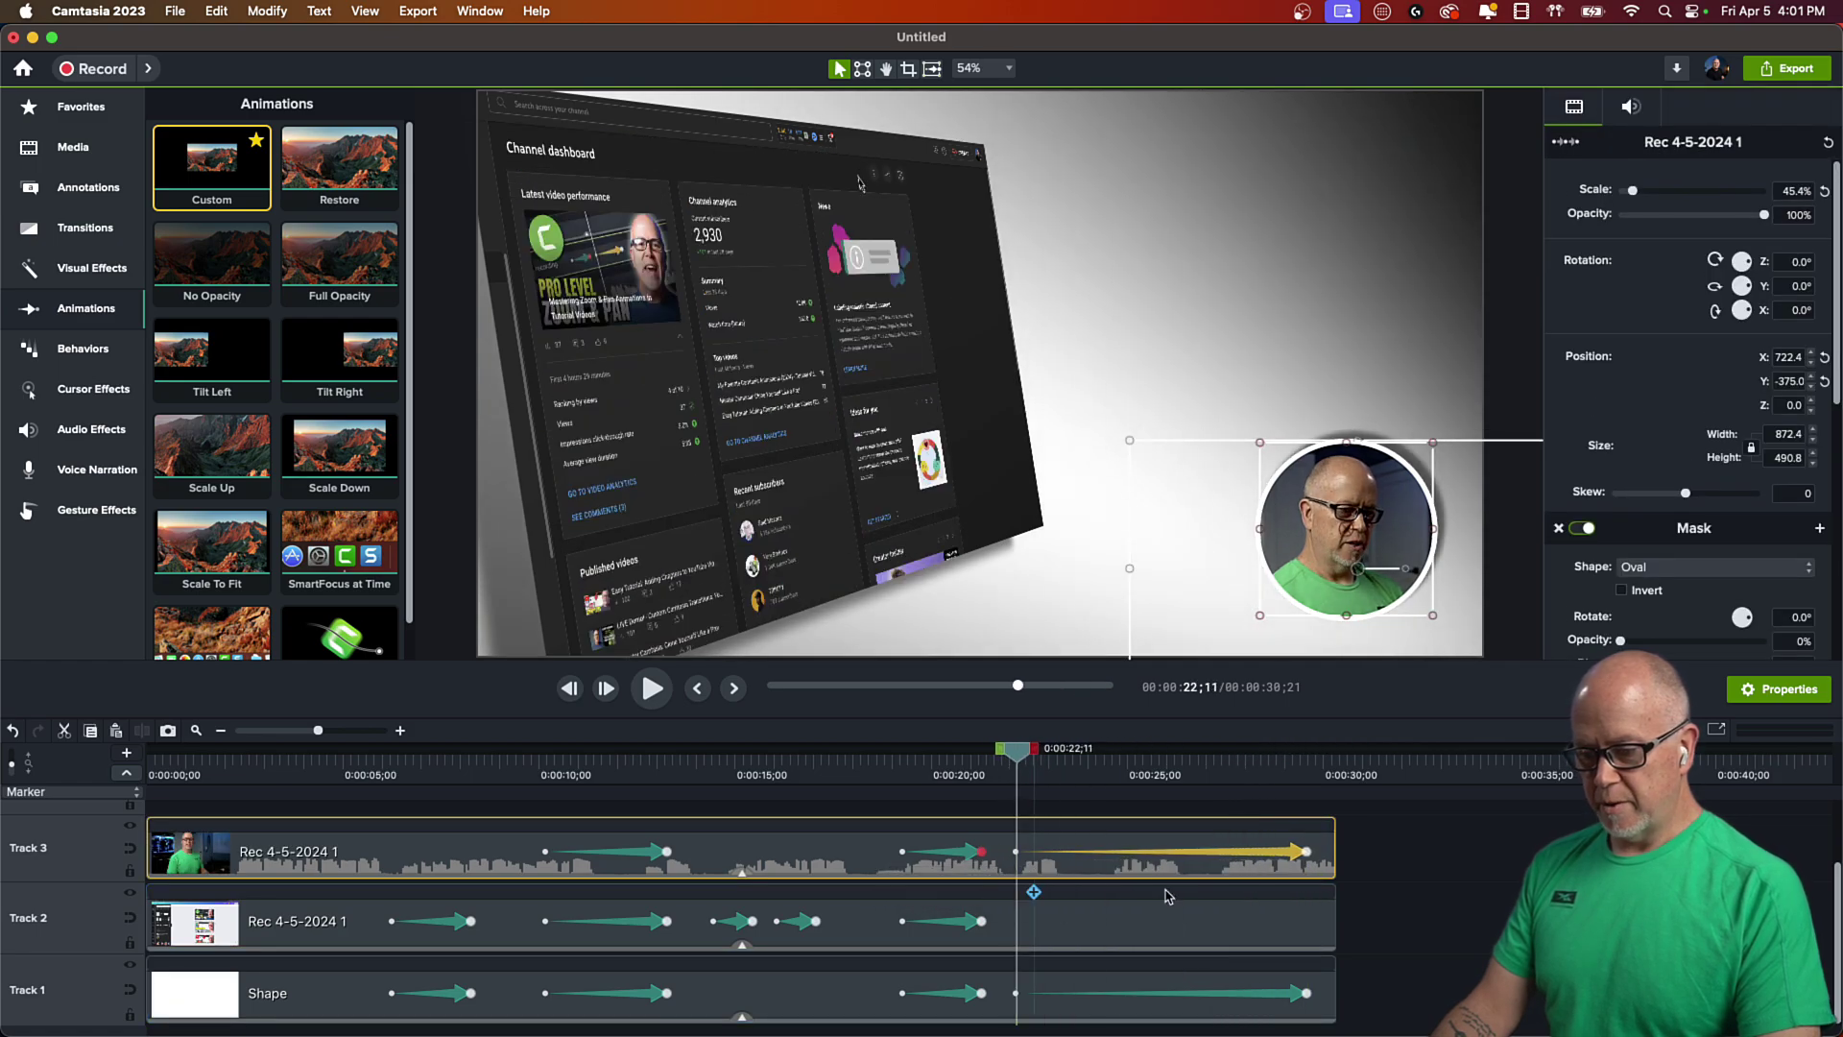
pyautogui.click(1307, 852)
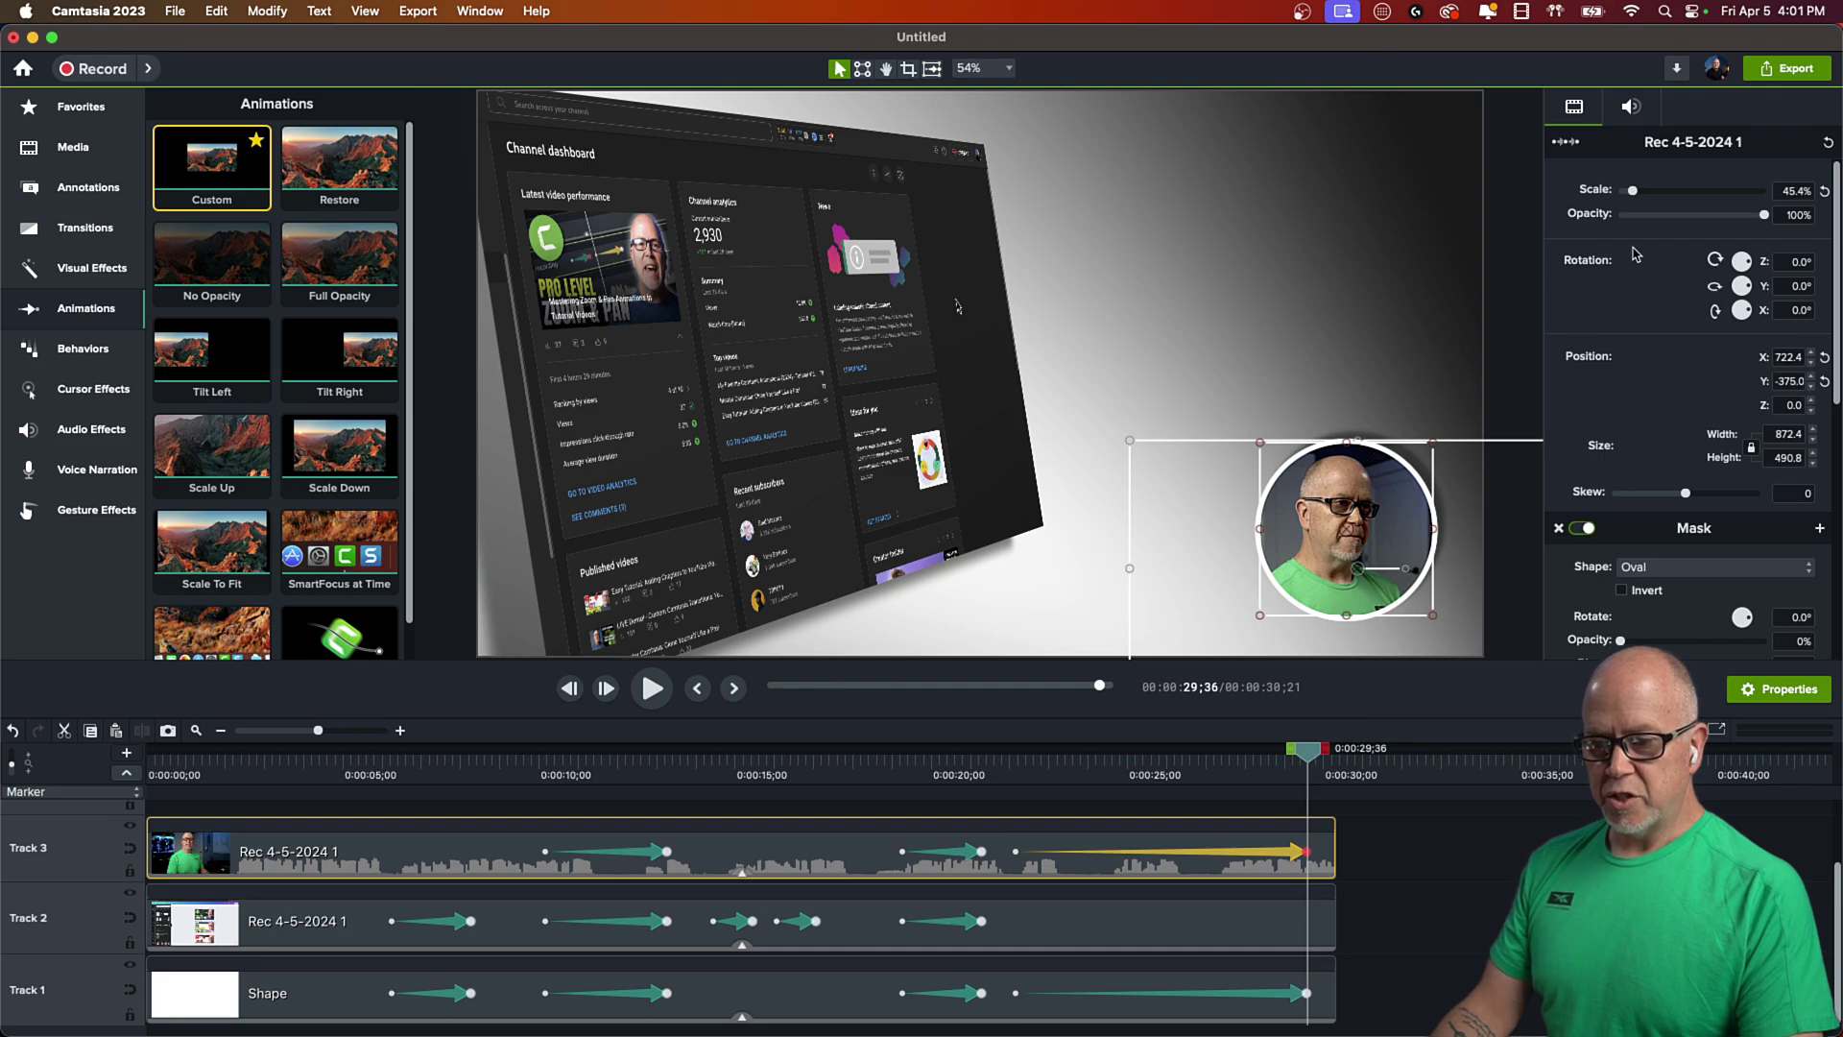
pyautogui.scroll(-8, 1638, 608)
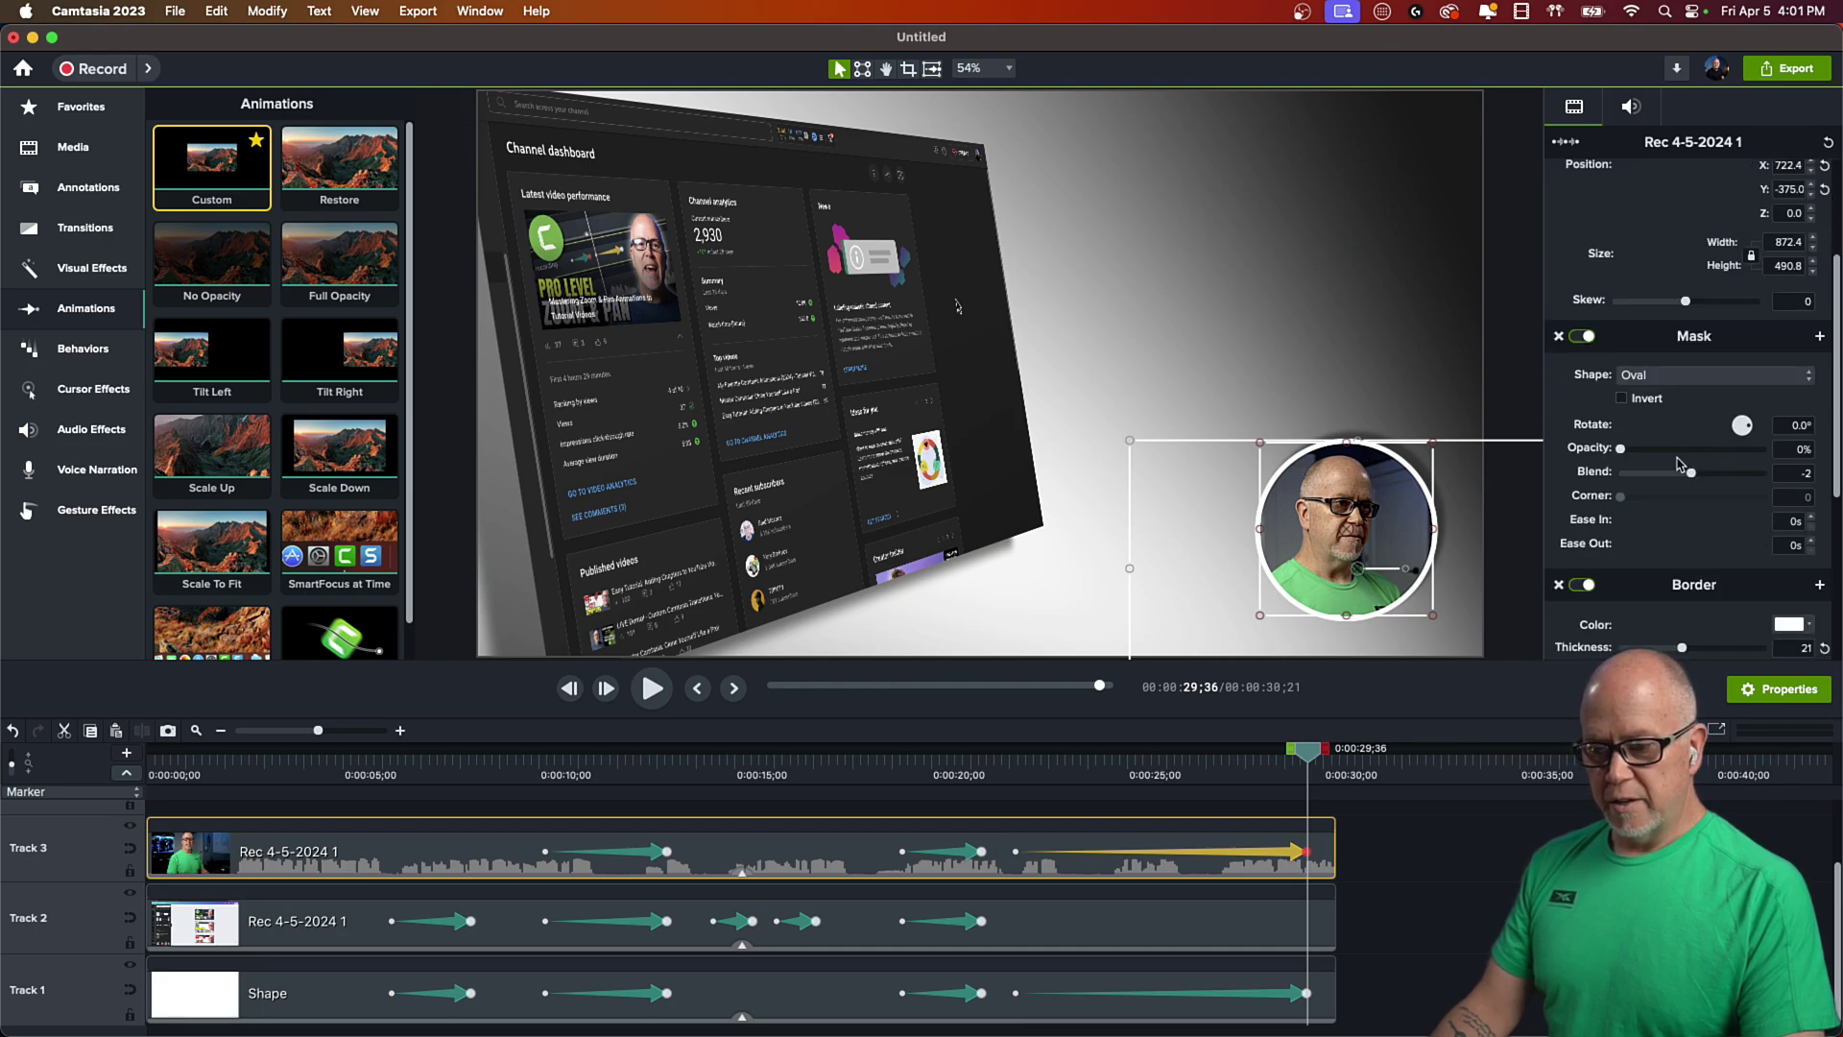
pyautogui.scroll(-3, 1675, 489)
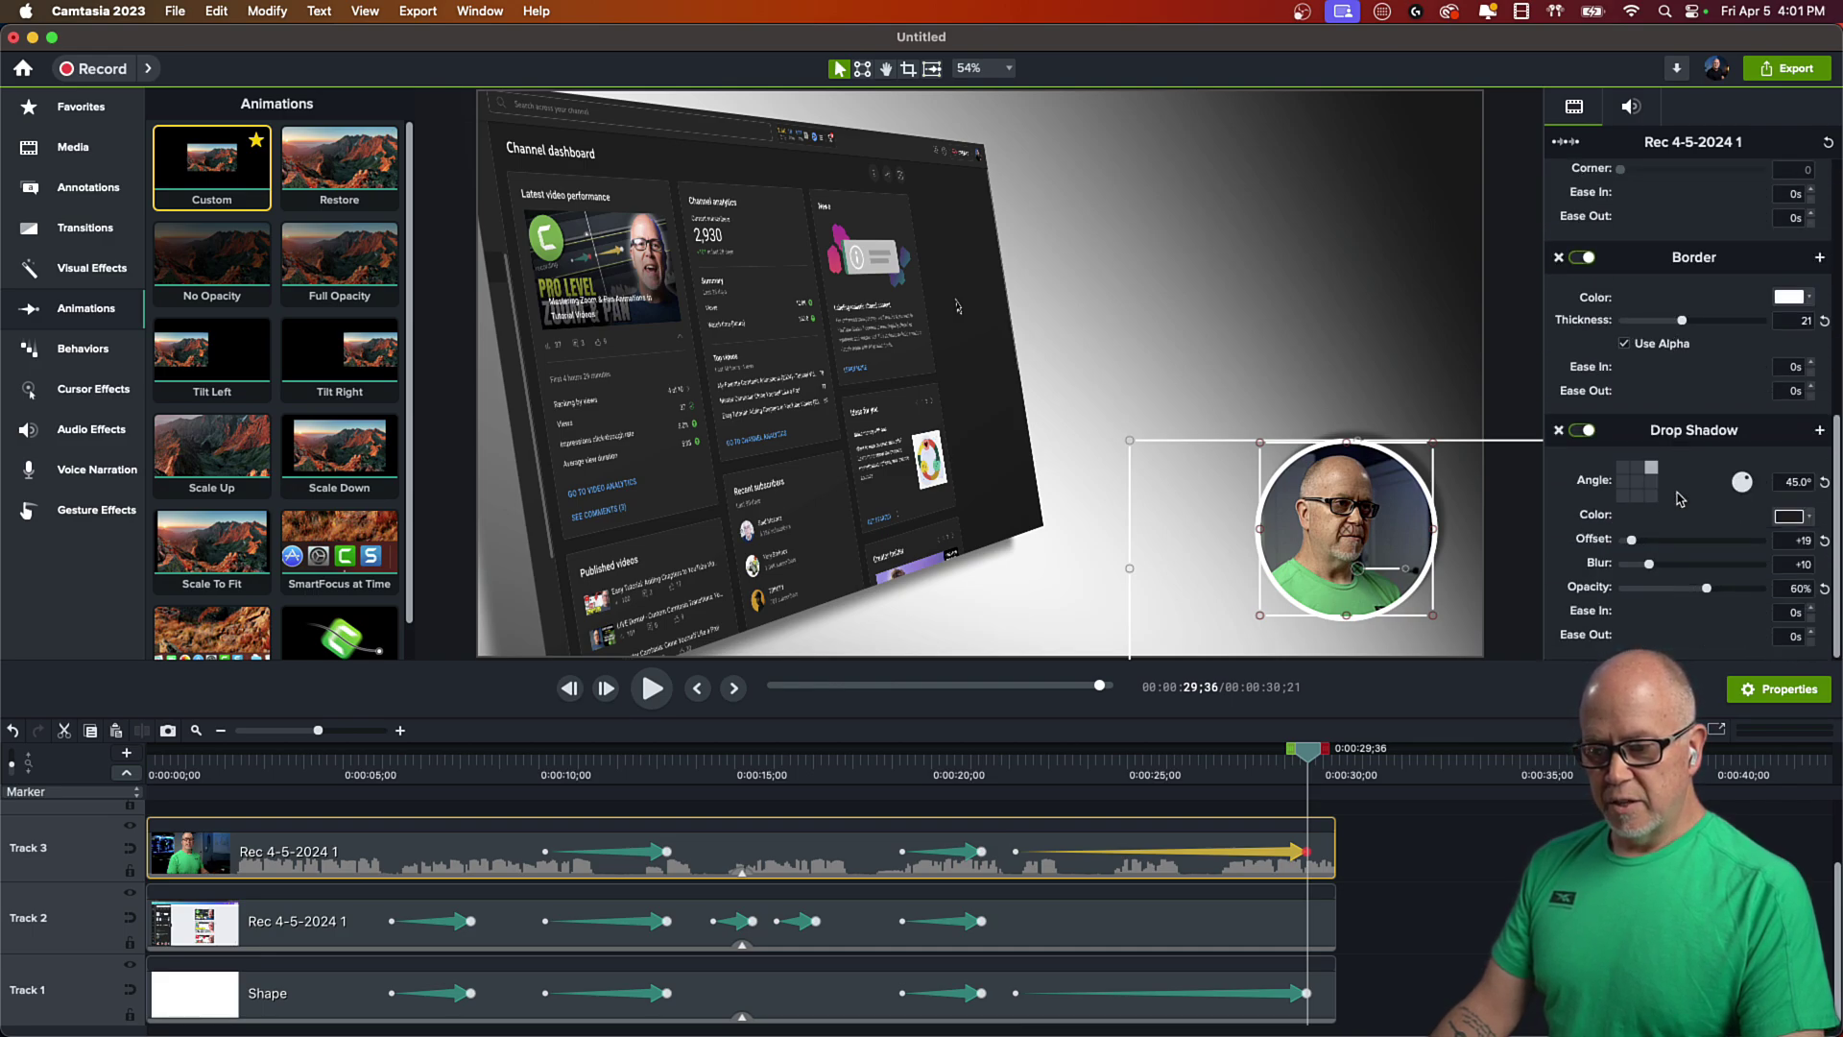
pyautogui.click(1623, 496)
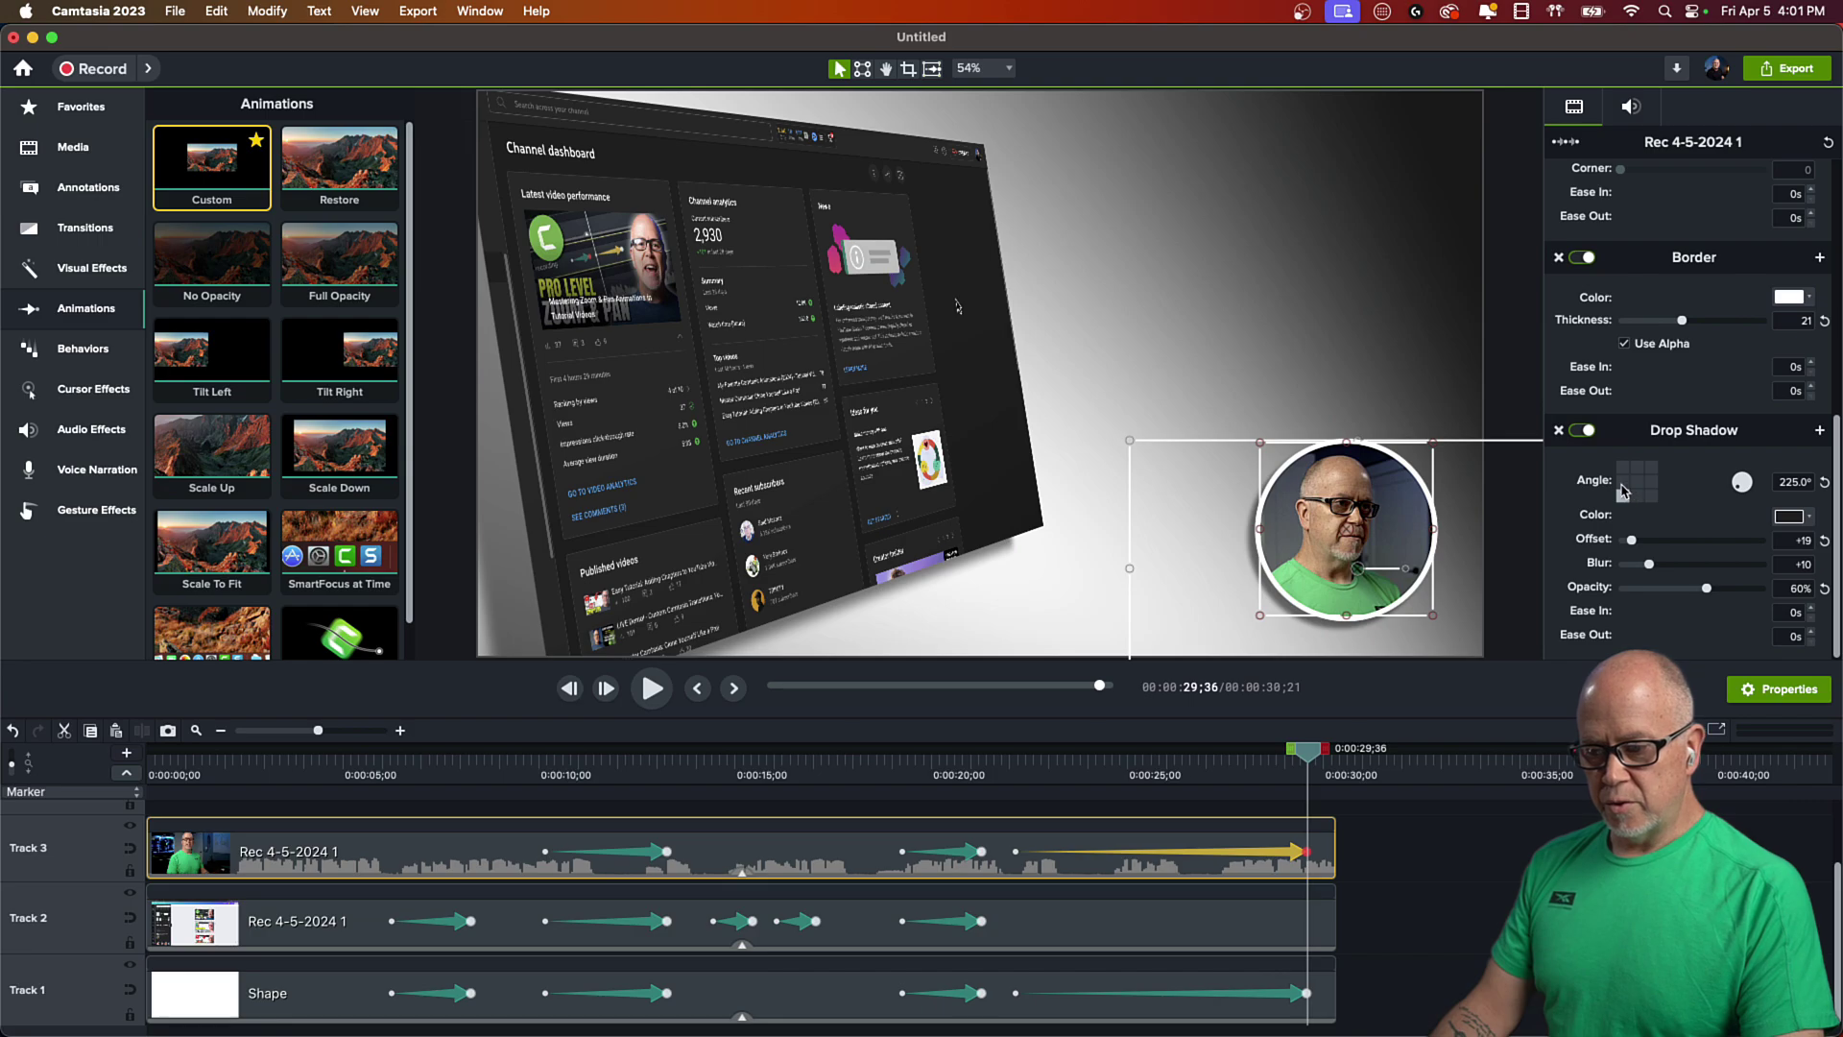
pyautogui.click(1624, 482)
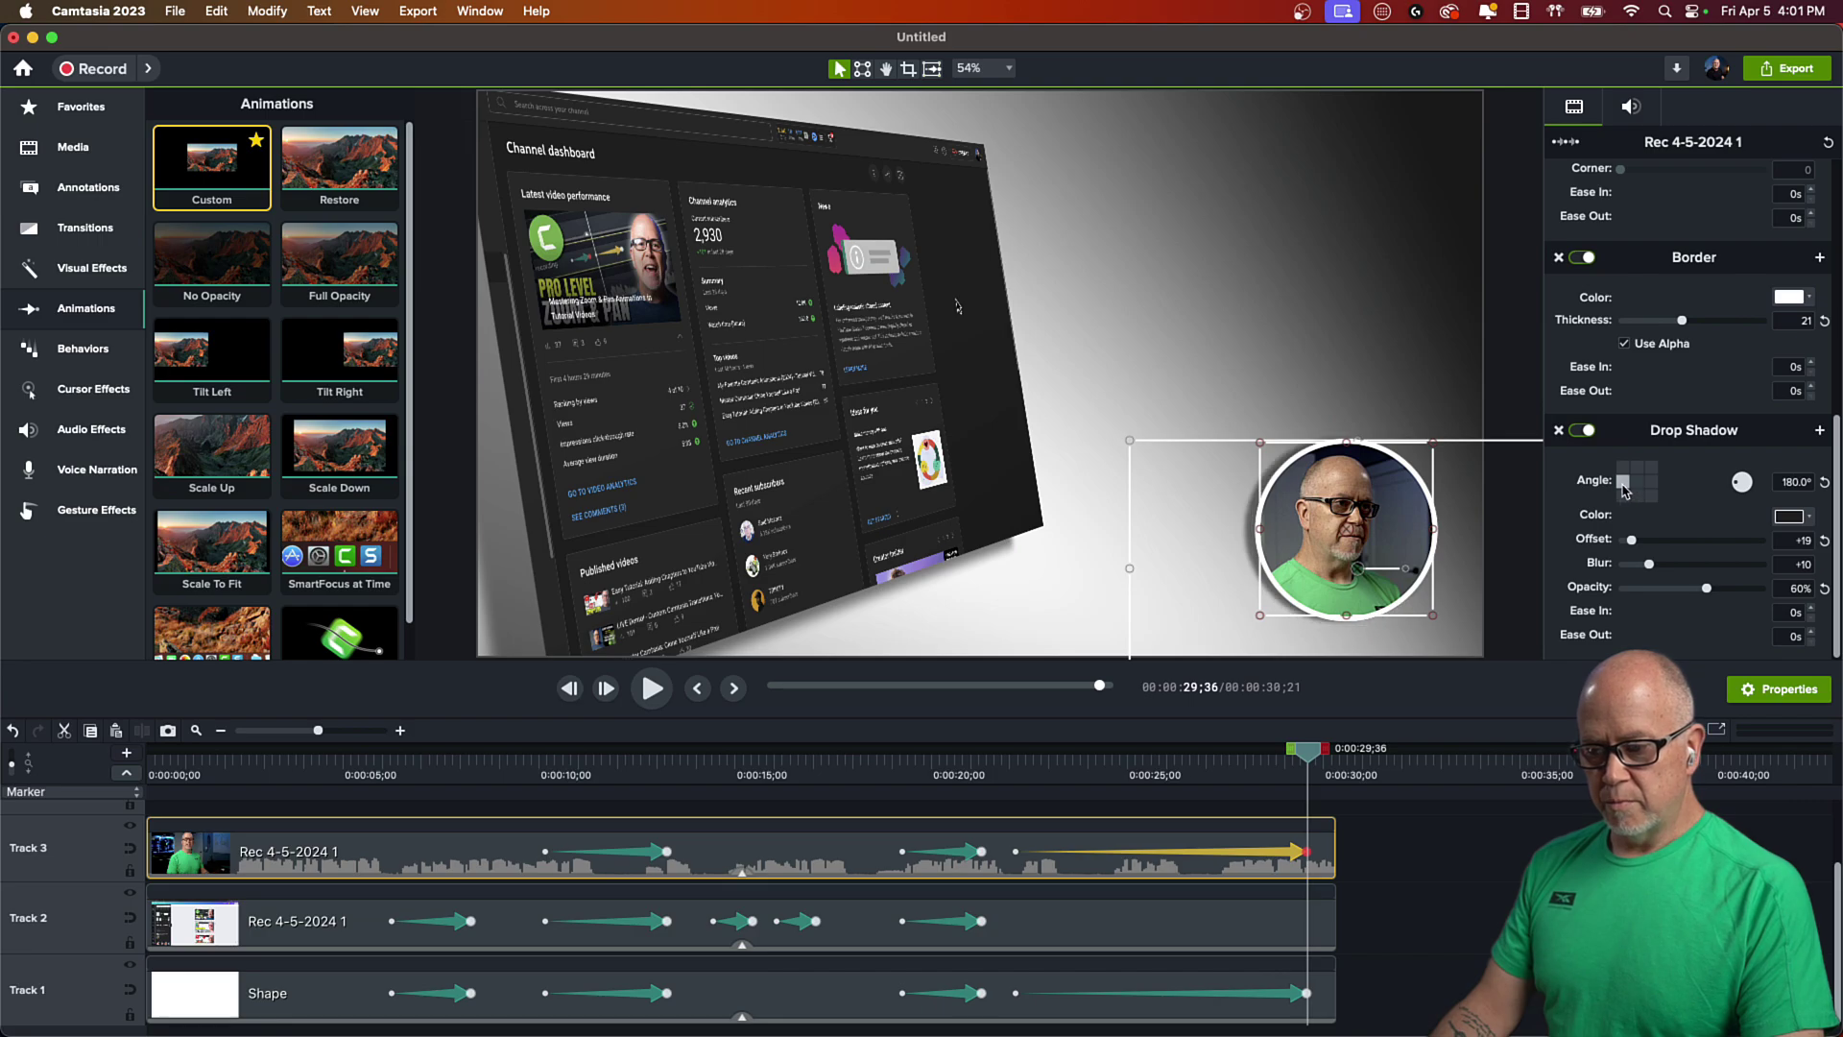
# - Play back the webcam clip's shadow animation from the start of its long final arrow
pyautogui.click(1017, 779)
pyautogui.click(1463, 887)
pyautogui.press('space')
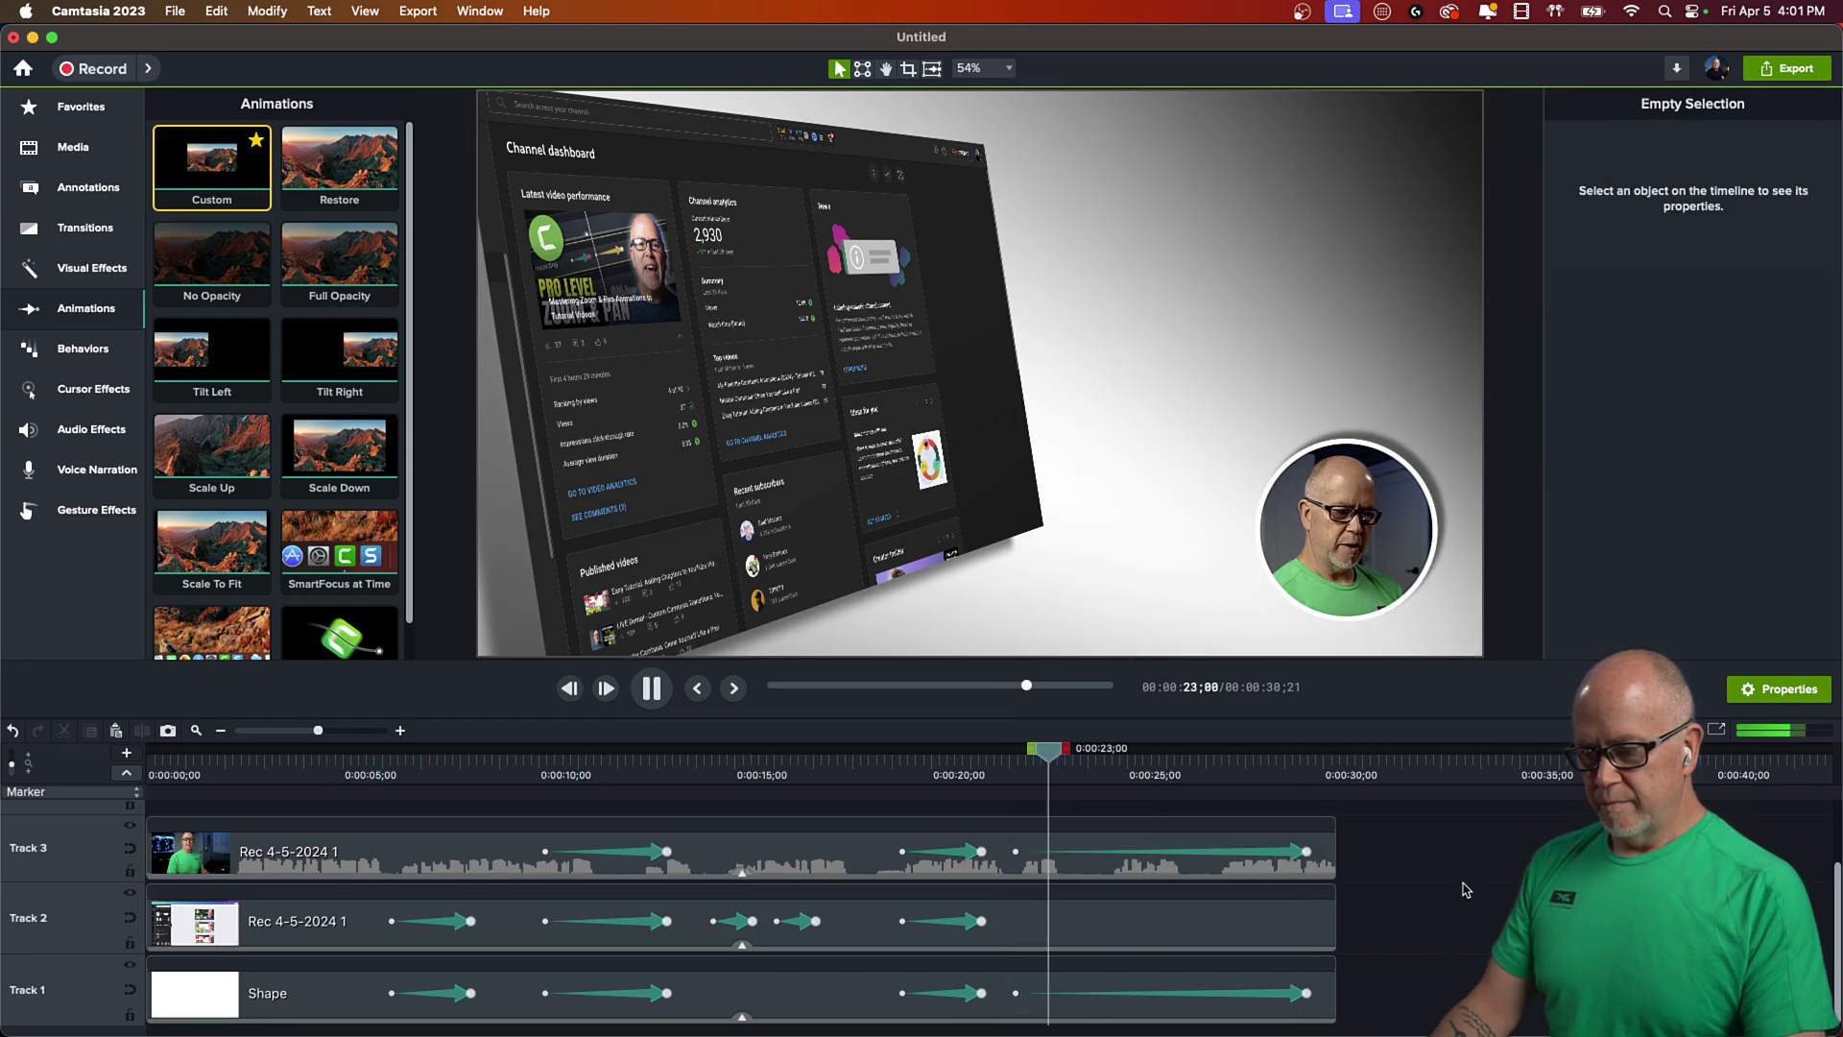